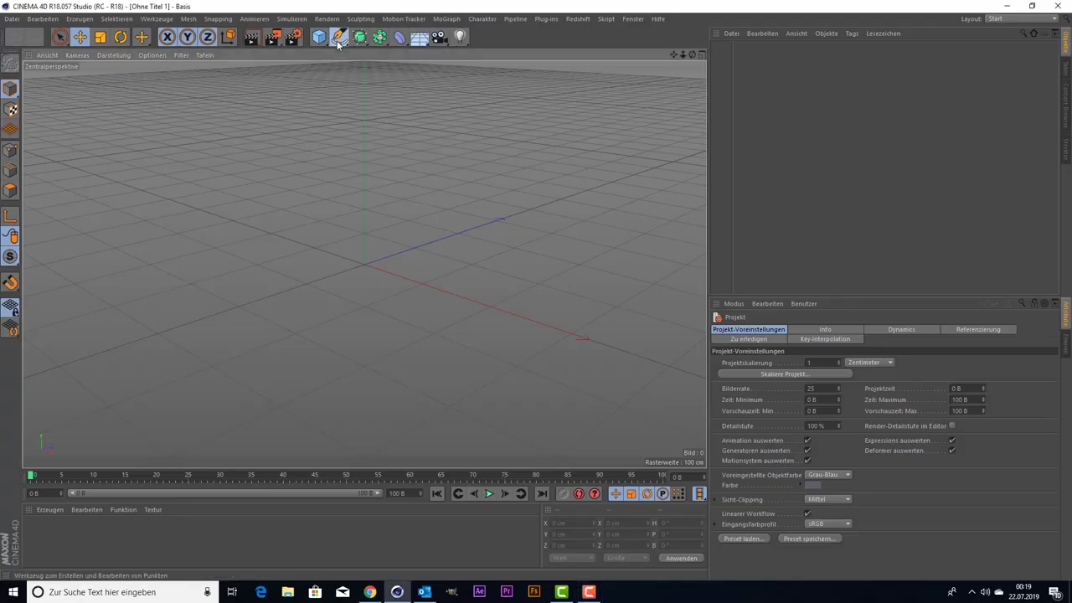
- Switch the empty scene to the four-view layout: perspective, top, right and front
{"action": "left_click", "coordinate": [339, 39]}
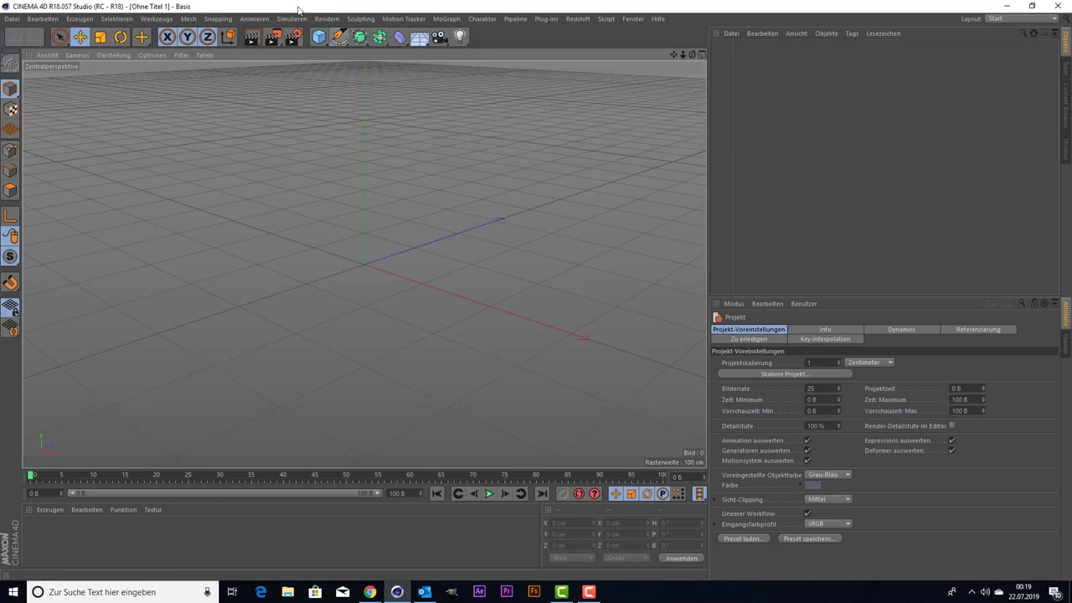
{"action": "middle_click", "coordinate": [359, 306]}
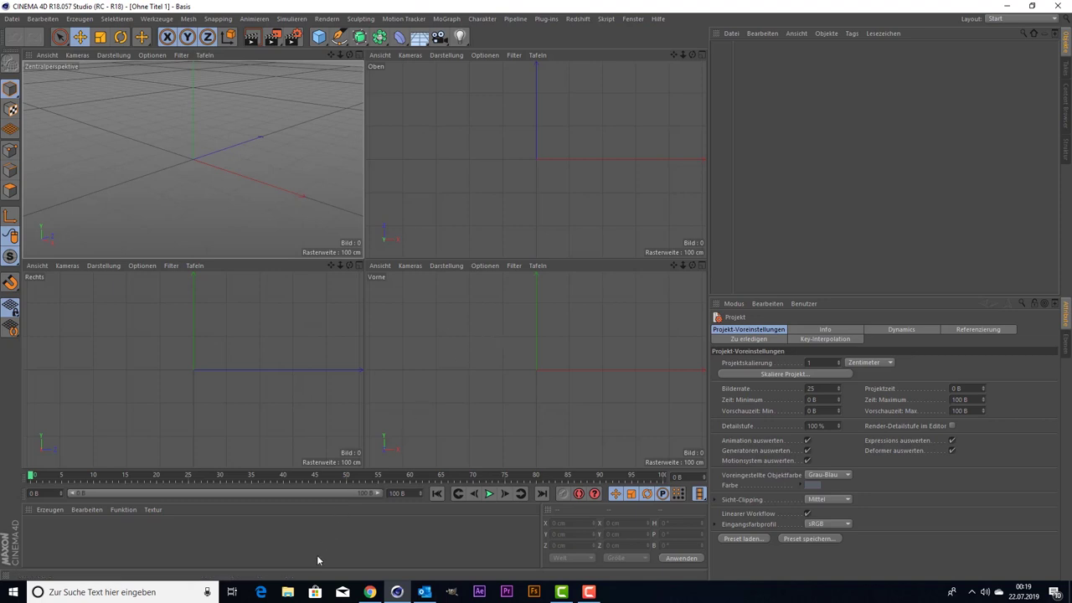
{"action": "left_click", "coordinate": [288, 593]}
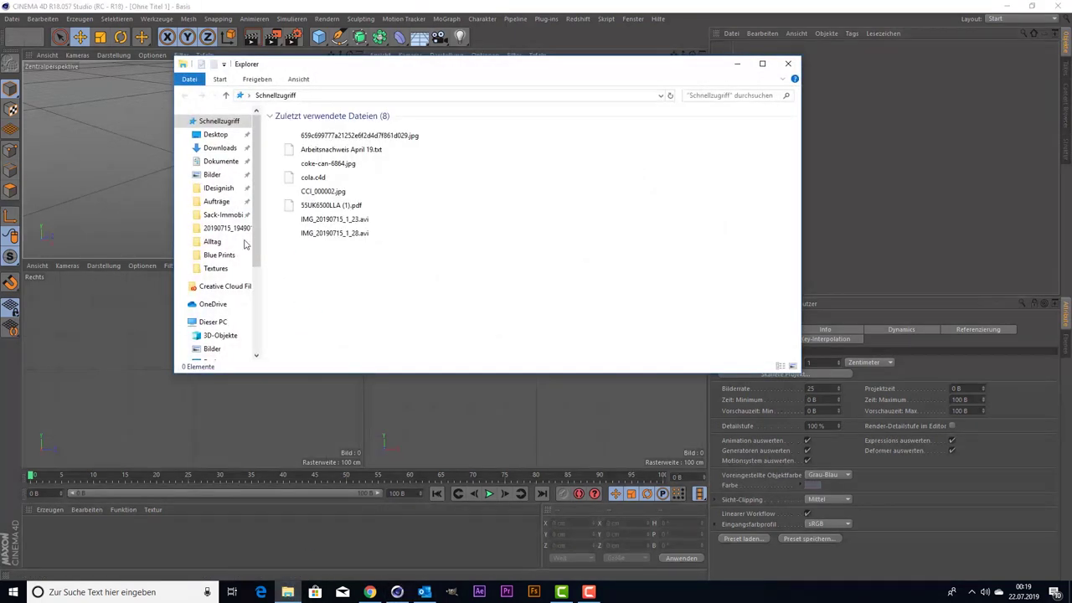
- Browse to IDesignish > Textures > Blue Prints and drag coke-can-6864.jpg into the front view
{"action": "left_click", "coordinate": [216, 189]}
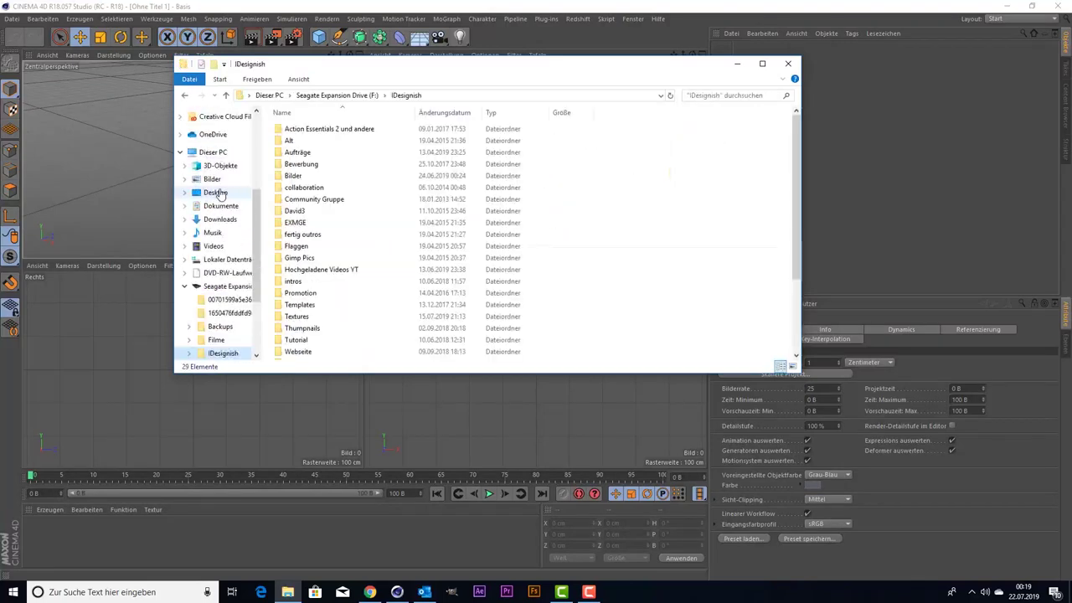
{"action": "scroll", "coordinate": [334, 262], "scroll_direction": "down", "scroll_amount": 2}
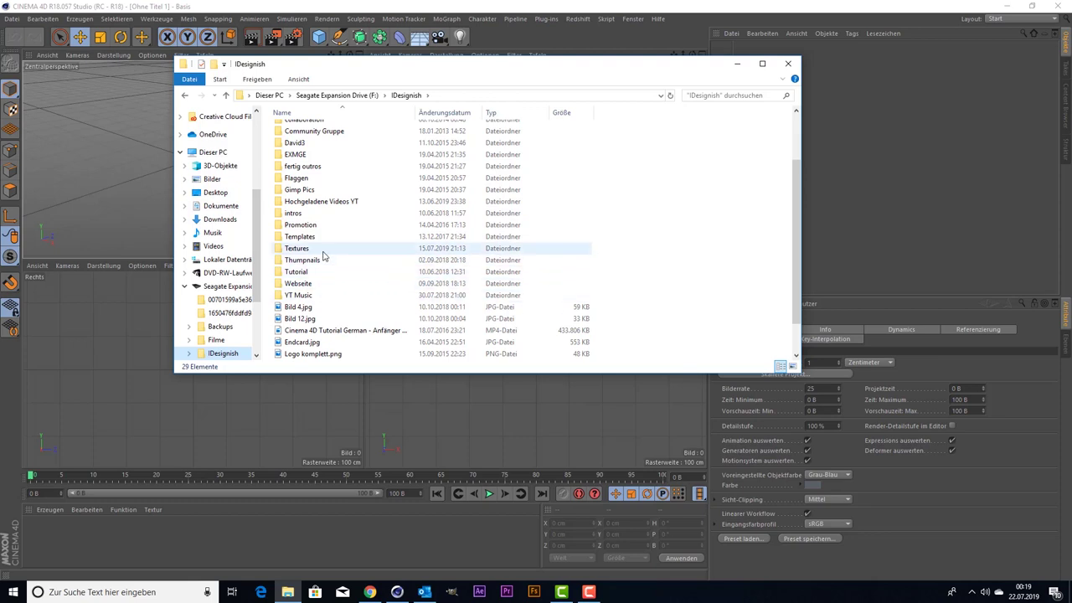
{"action": "left_click", "coordinate": [324, 251]}
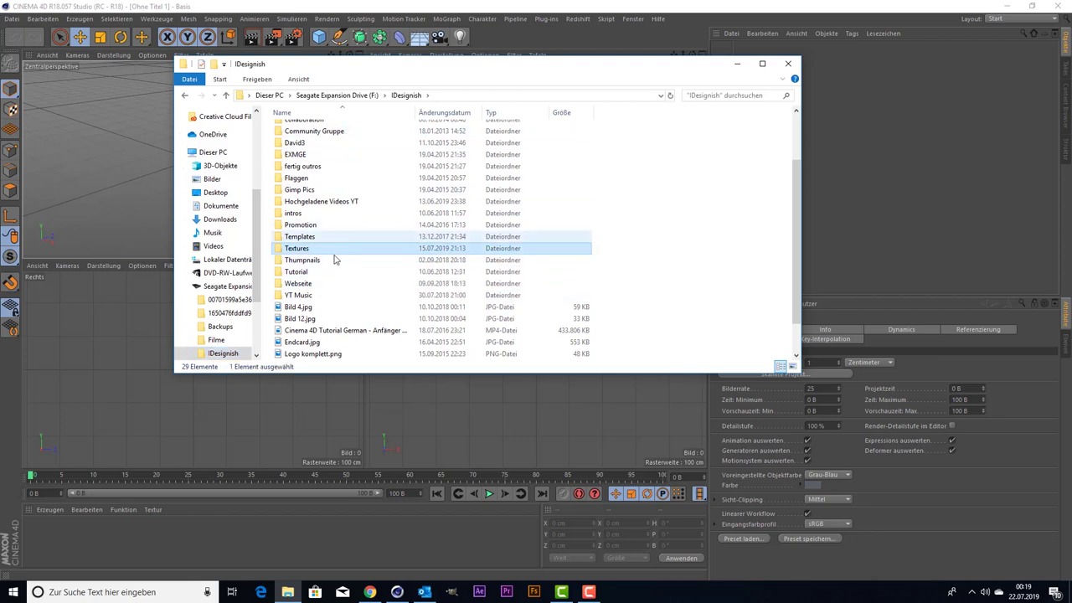
{"action": "double_click", "coordinate": [333, 251]}
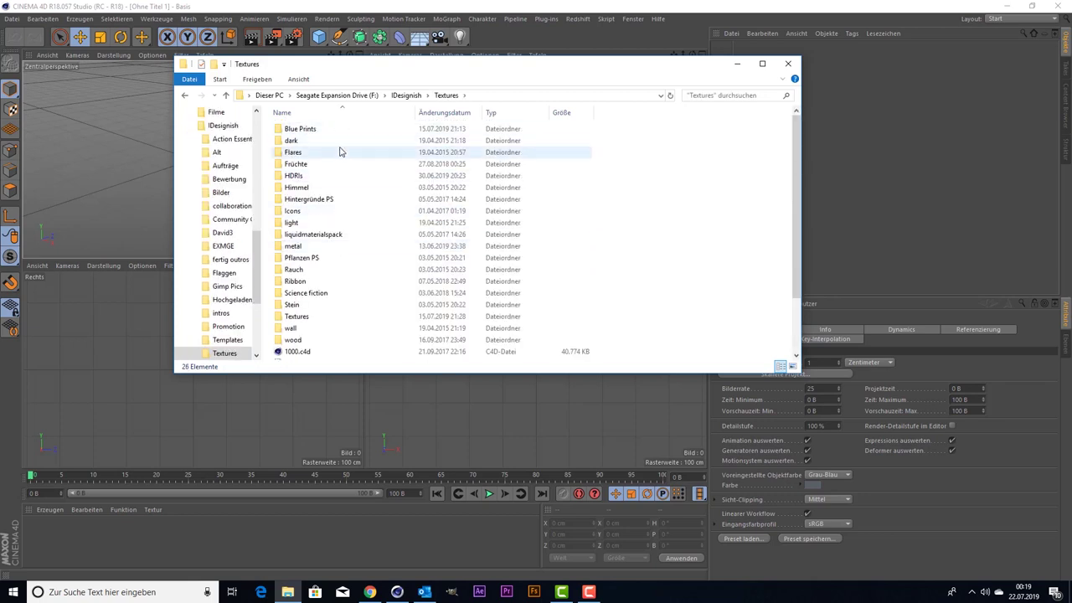
{"action": "double_click", "coordinate": [339, 131]}
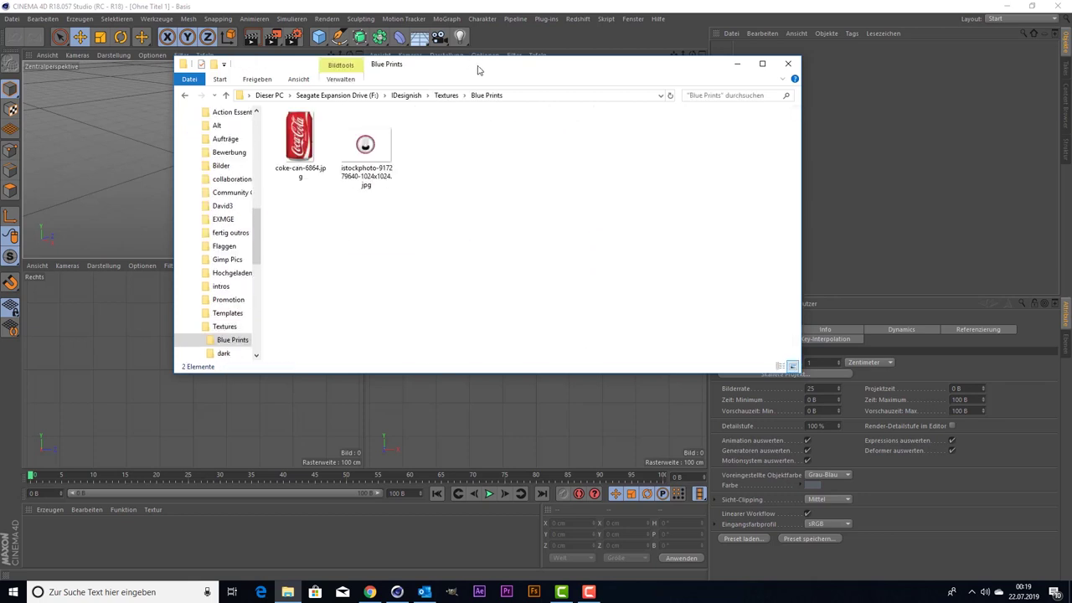
{"action": "left_click_drag", "start_coordinate": [482, 70], "coordinate": [886, 73]}
{"action": "left_click", "coordinate": [704, 146]}
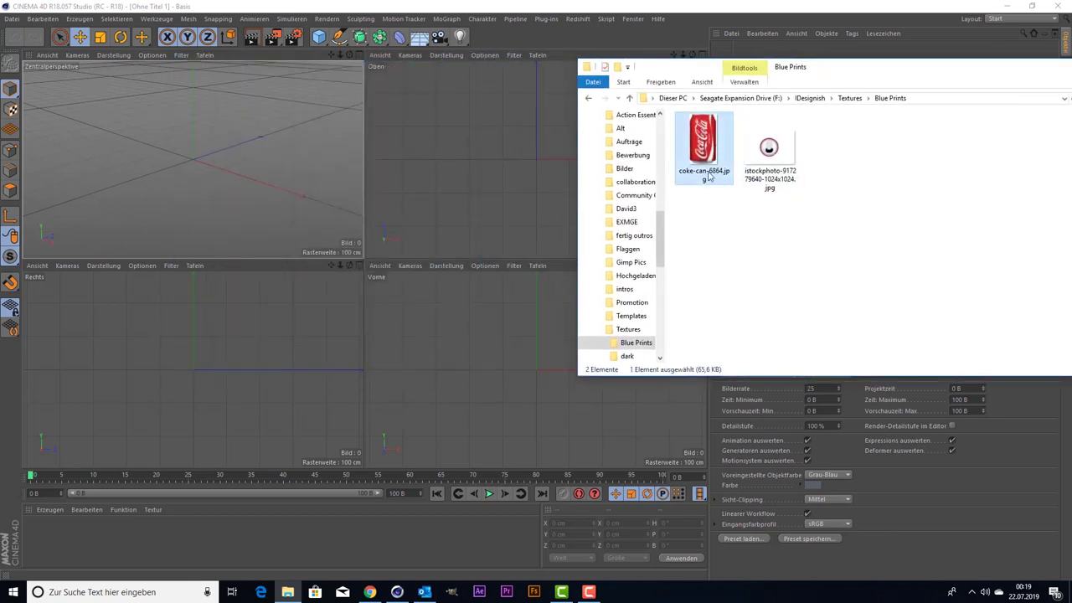
{"action": "left_click_drag", "start_coordinate": [544, 421], "coordinate": [468, 403]}
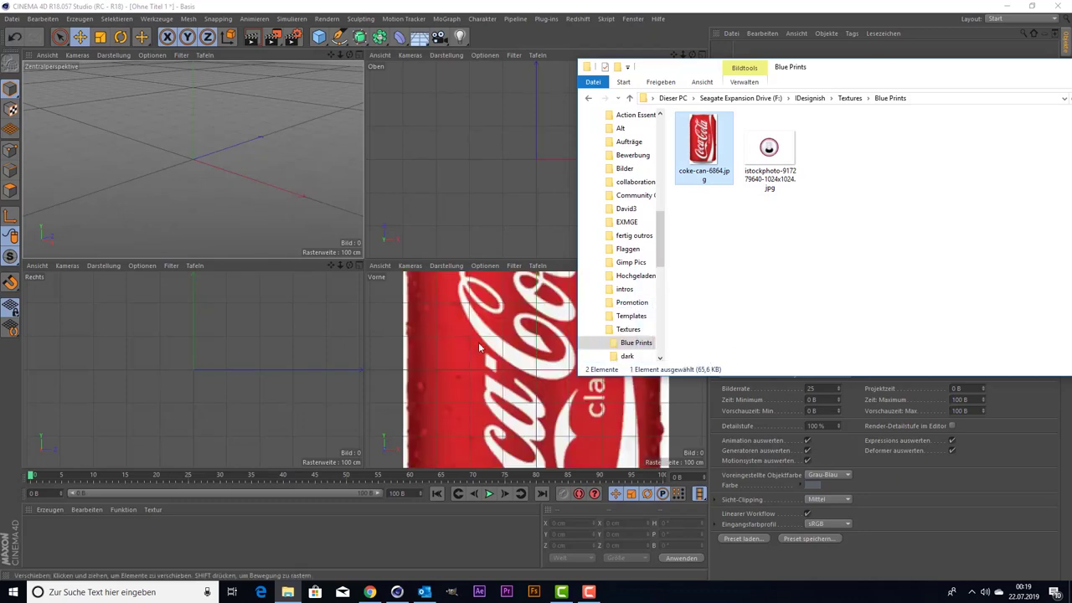
- Add a Kreis circle spline, with the front view maximised and centred on the can
{"action": "left_click", "coordinate": [432, 327]}
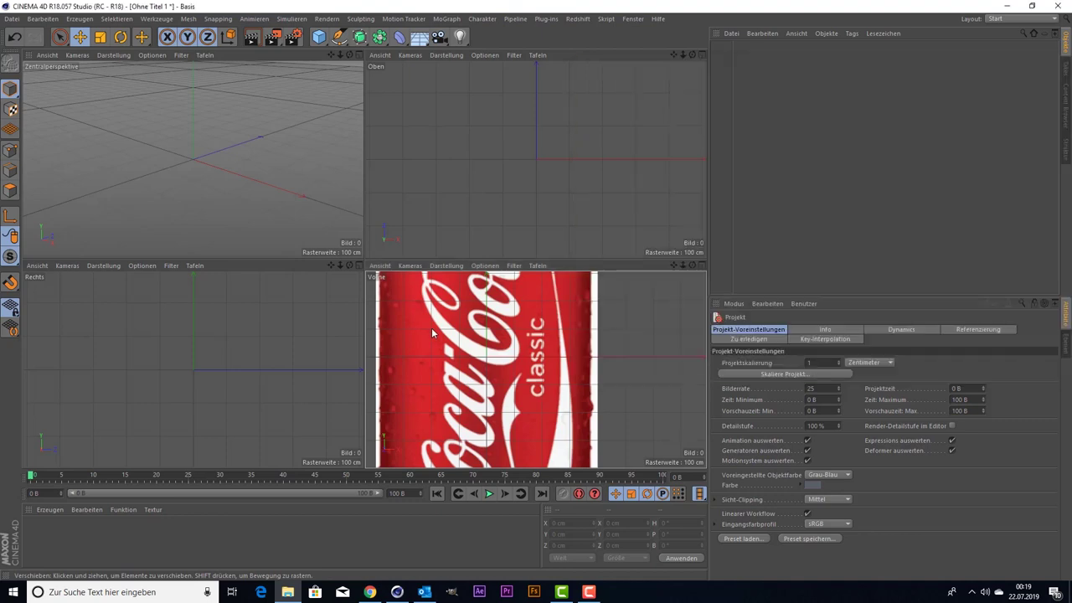
{"action": "middle_click", "coordinate": [431, 327]}
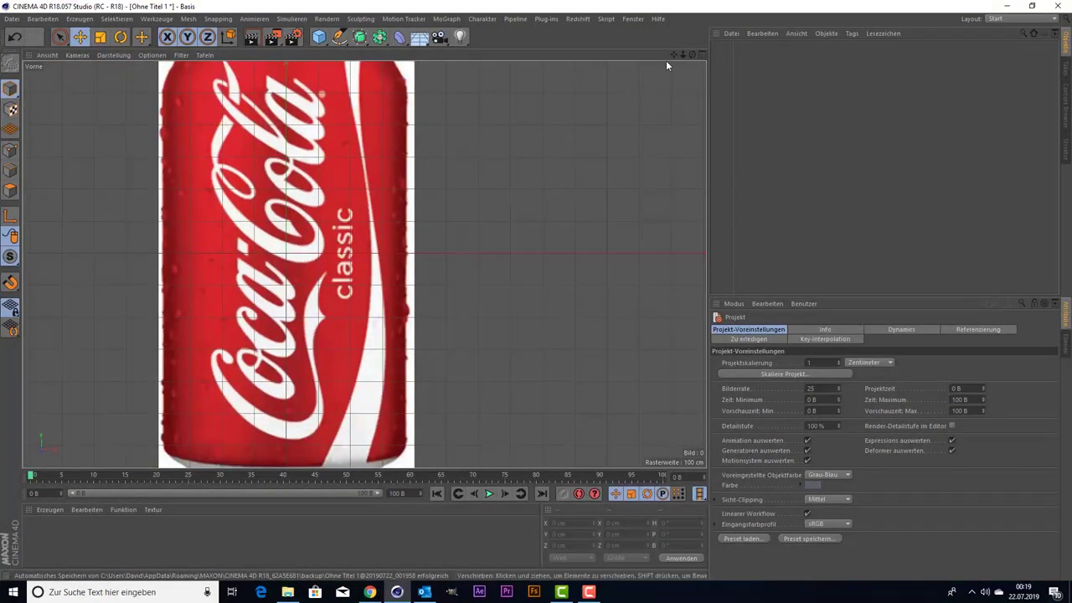
{"action": "left_click_drag", "start_coordinate": [674, 53], "coordinate": [349, 249]}
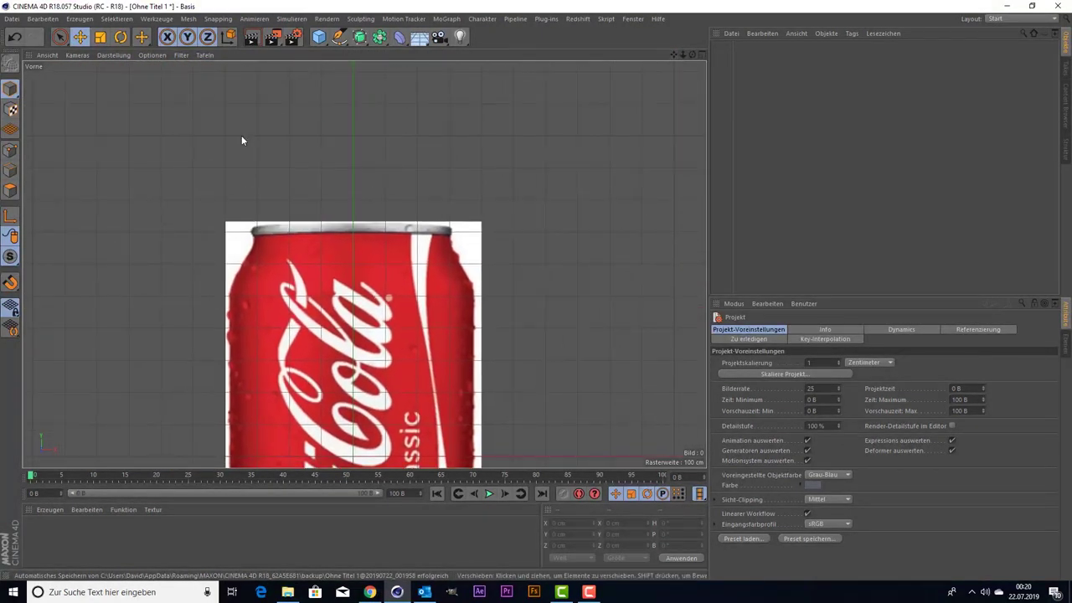
{"action": "left_click", "coordinate": [340, 39]}
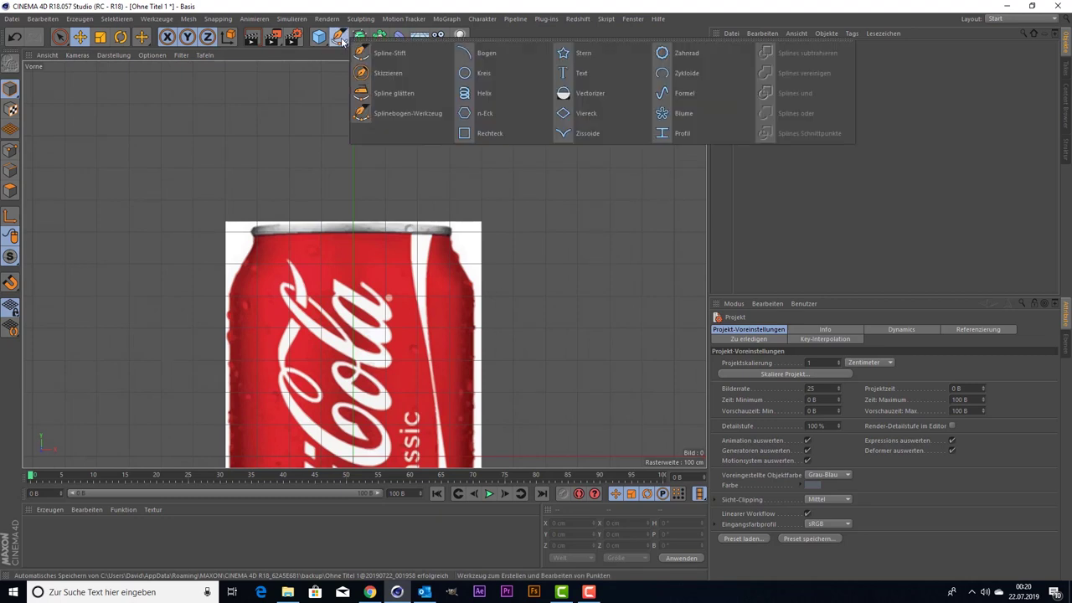
{"action": "left_click", "coordinate": [484, 73]}
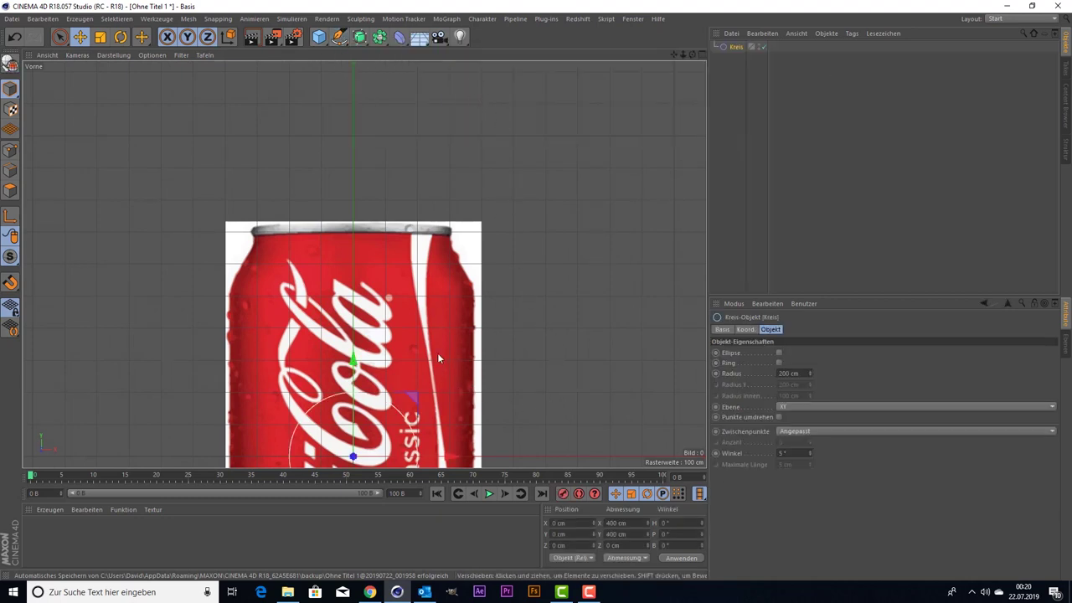
{"action": "scroll", "coordinate": [438, 358], "scroll_direction": "down", "scroll_amount": 3}
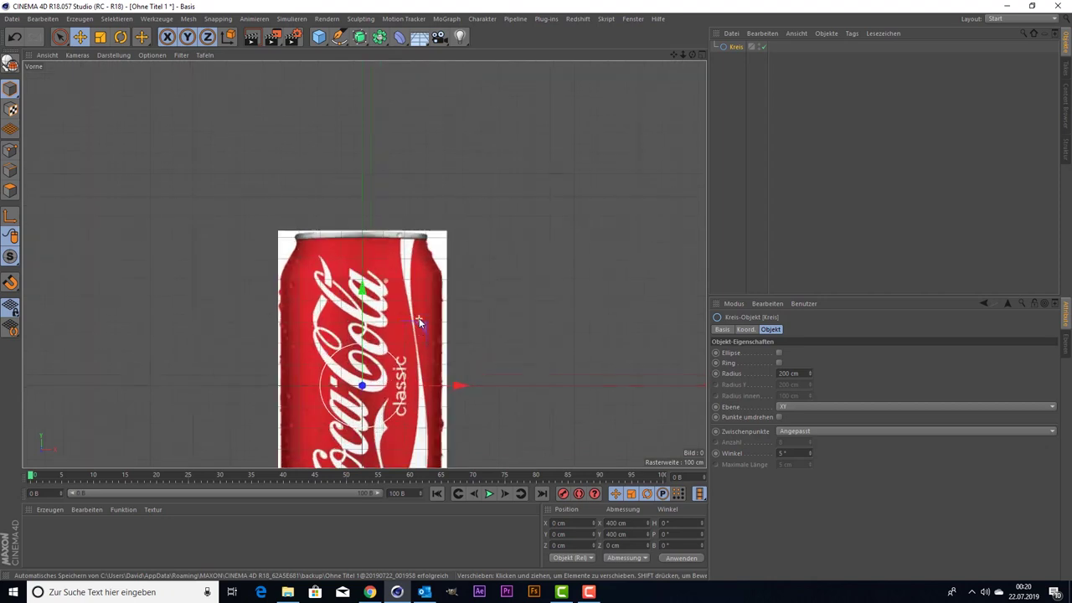
{"action": "middle_click", "coordinate": [351, 385]}
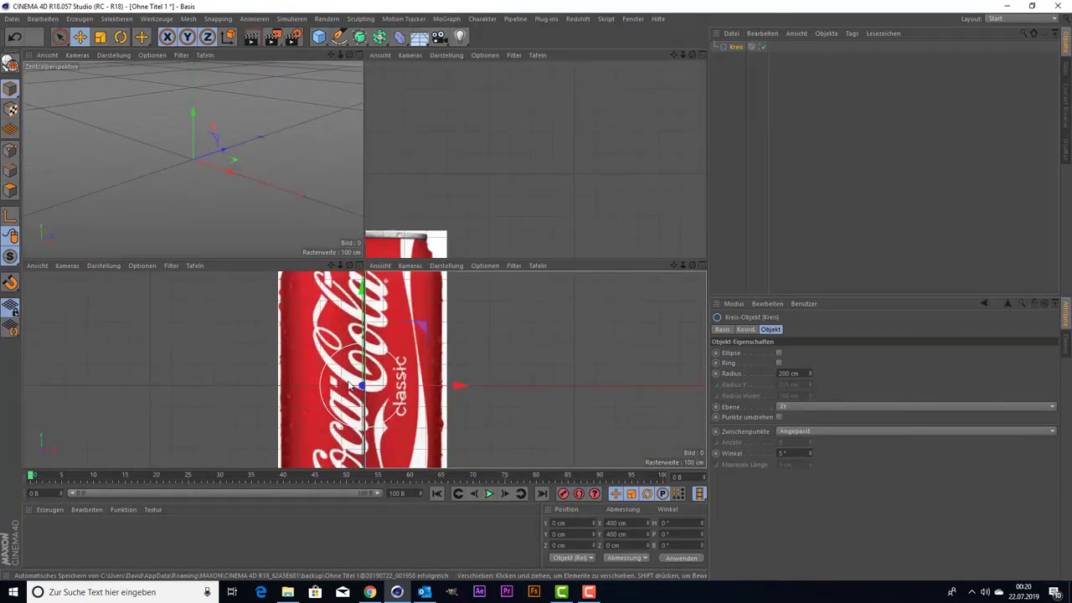
{"action": "middle_click", "coordinate": [172, 143]}
{"action": "middle_click", "coordinate": [178, 175]}
{"action": "right_click", "coordinate": [458, 363]}
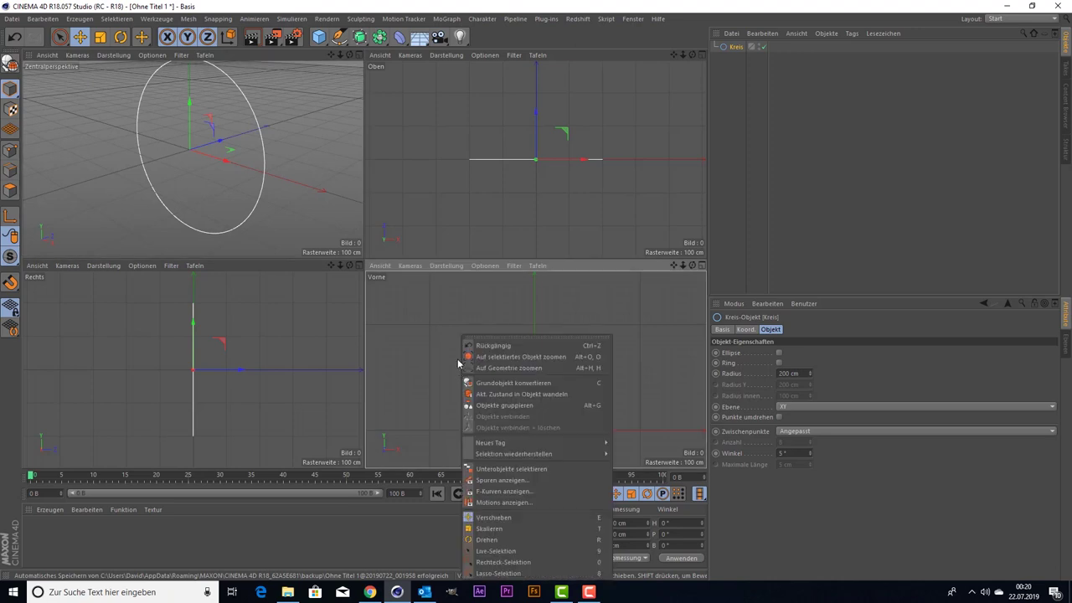
{"action": "left_click", "coordinate": [424, 297]}
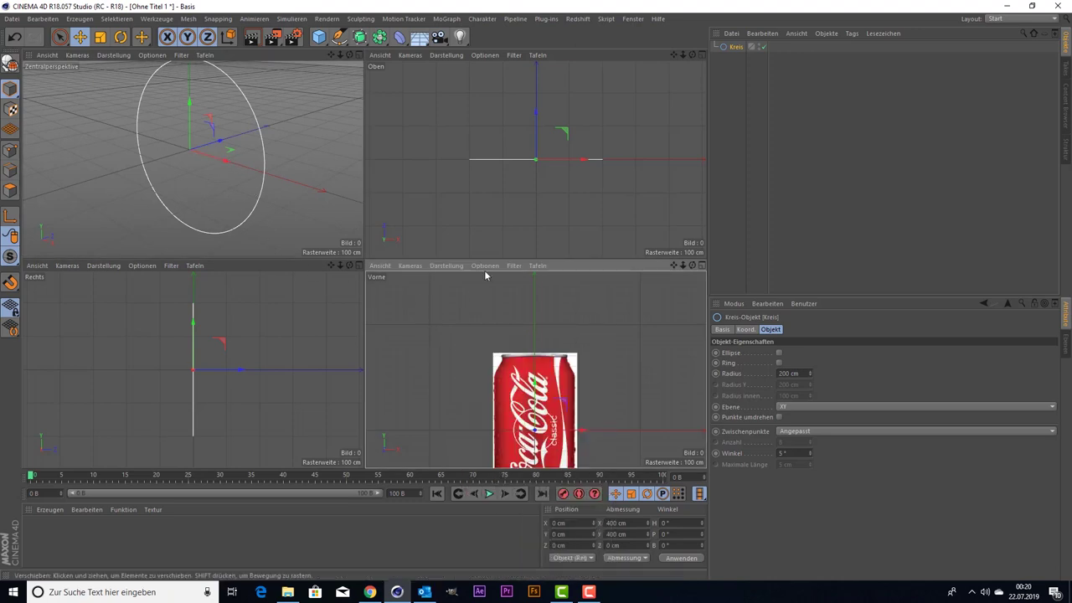
{"action": "middle_click", "coordinate": [476, 293]}
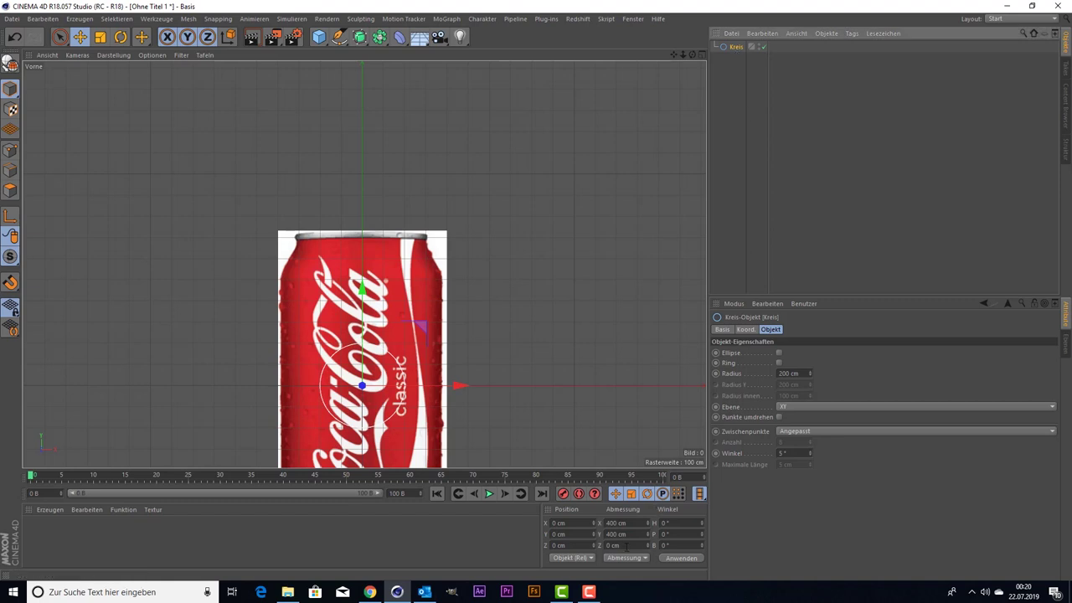
- Rotate the circle to P 90° so it lies flat, checking it in perspective
{"action": "left_click", "coordinate": [670, 534]}
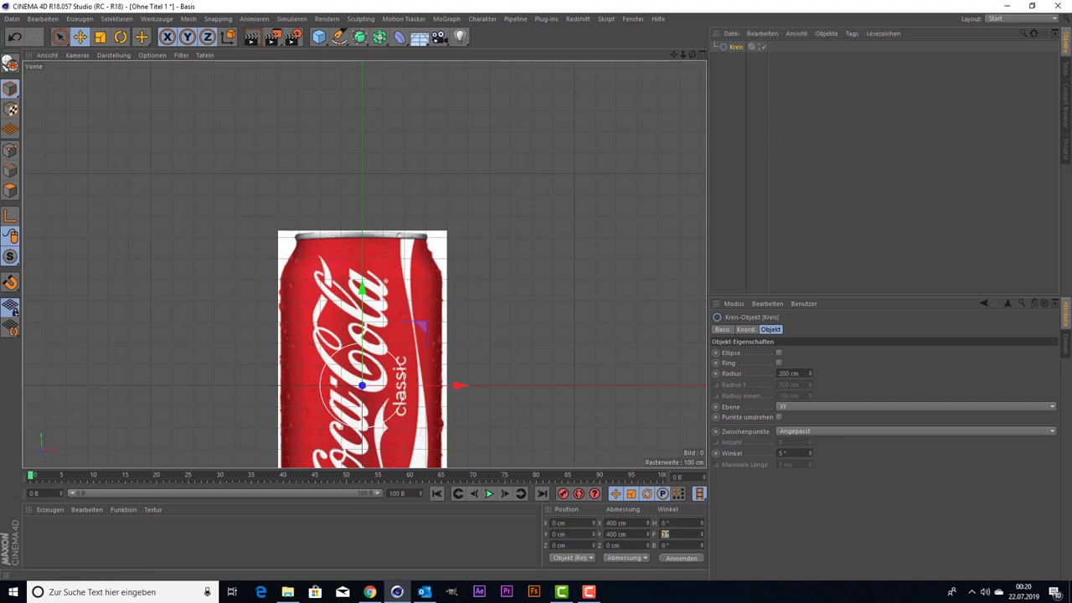
{"action": "type", "text": "90"}
{"action": "key", "text": "Return"}
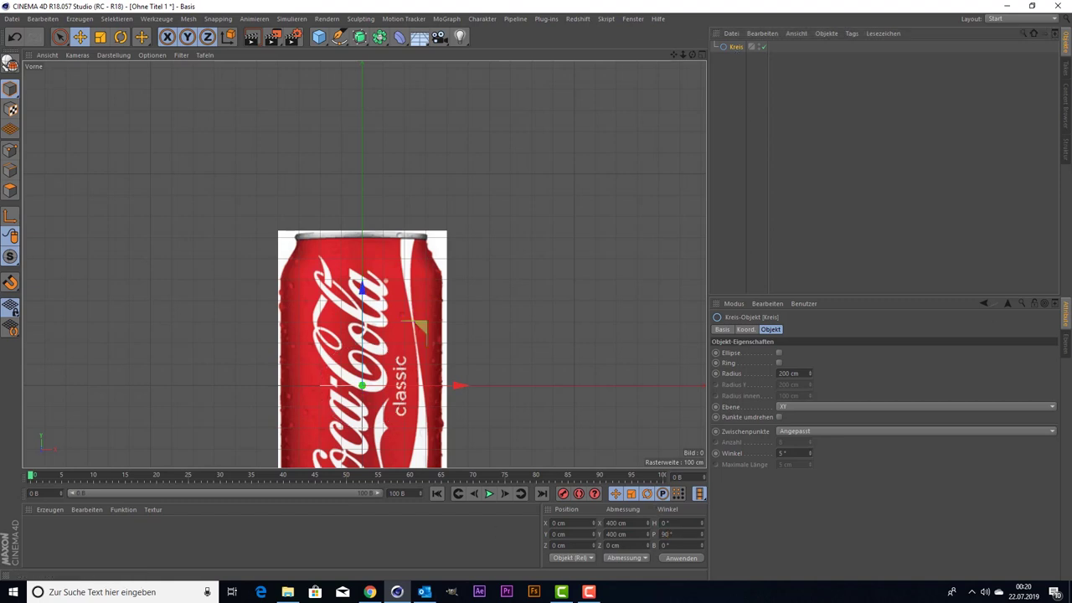
{"action": "middle_click", "coordinate": [555, 324]}
{"action": "middle_click", "coordinate": [306, 221]}
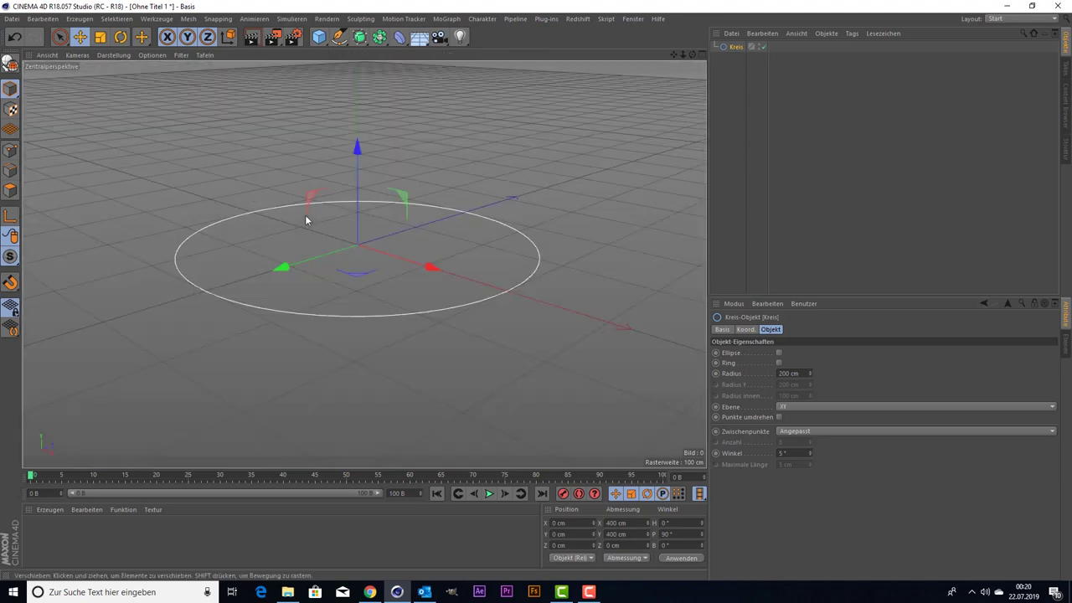
{"action": "middle_click", "coordinate": [326, 268]}
{"action": "middle_click", "coordinate": [439, 397]}
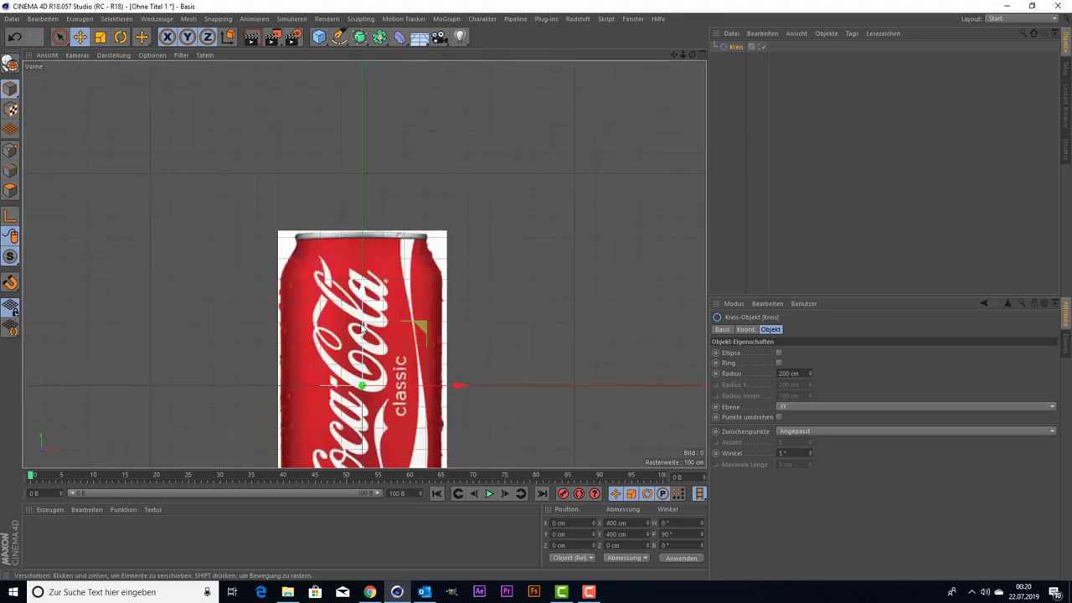
- Move the flat circle up along Y to the can's lid
{"action": "left_click_drag", "start_coordinate": [363, 327], "coordinate": [379, 161]}
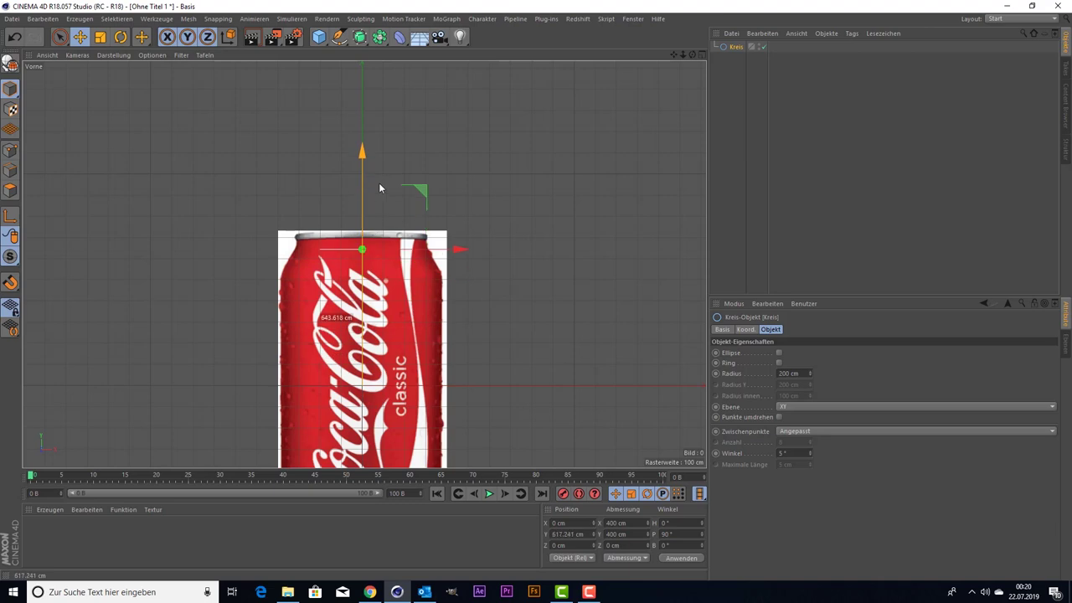
{"action": "scroll", "coordinate": [396, 257], "scroll_direction": "up", "scroll_amount": 3}
{"action": "scroll", "coordinate": [391, 256], "scroll_direction": "up", "scroll_amount": 3}
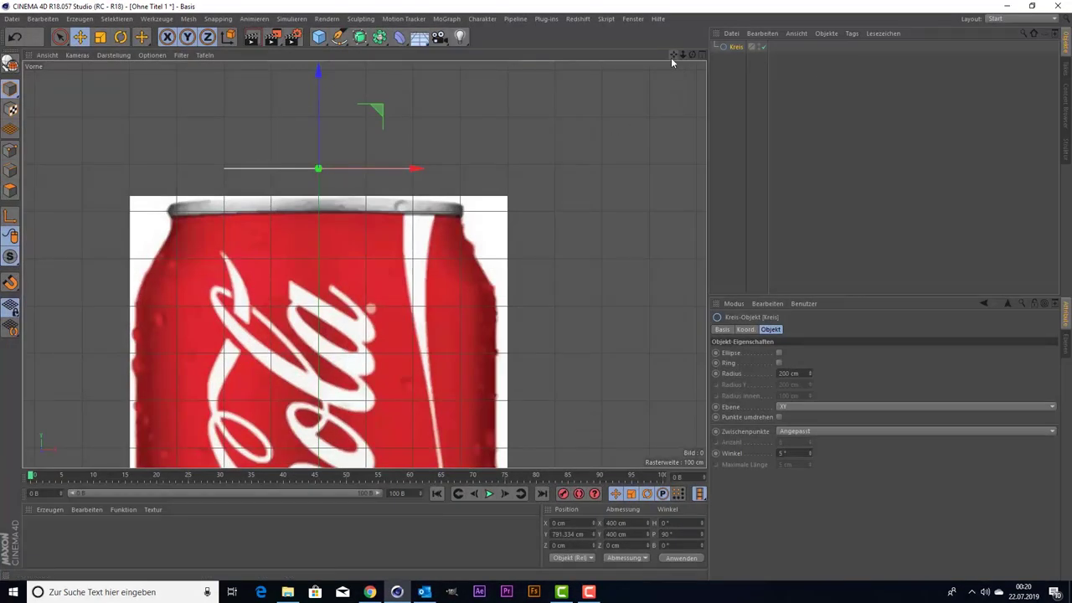
{"action": "middle_click_drag", "start_coordinate": [331, 249], "coordinate": [364, 265], "text": "alt"}
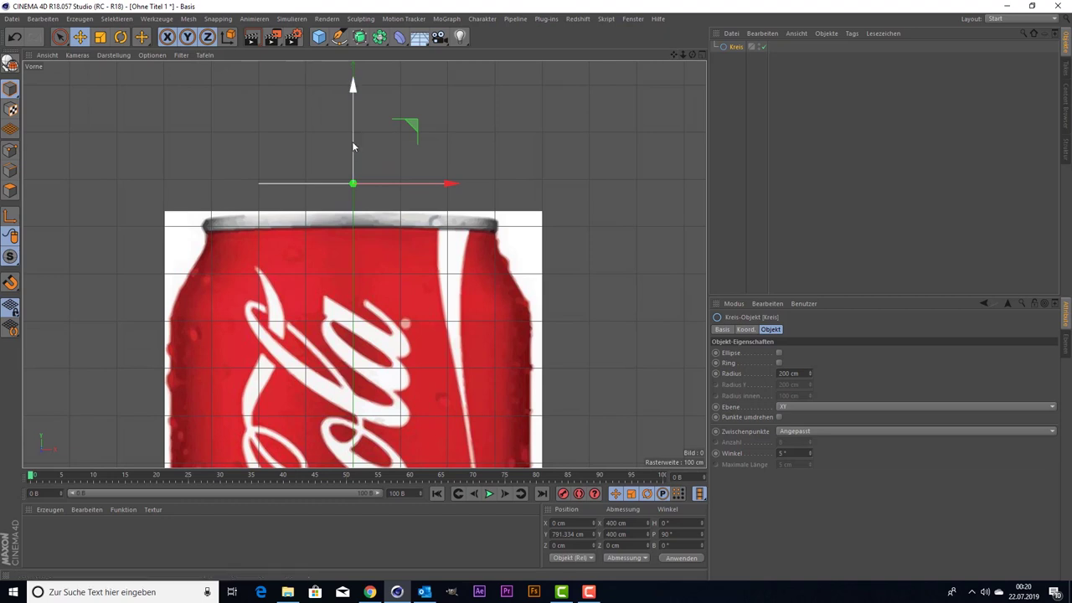
{"action": "mouse_move", "coordinate": [355, 149]}
{"action": "left_mouse_down"}
{"action": "mouse_move", "coordinate": [358, 225]}
{"action": "mouse_move", "coordinate": [374, 148]}
{"action": "mouse_move", "coordinate": [371, 162]}
{"action": "left_mouse_up"}
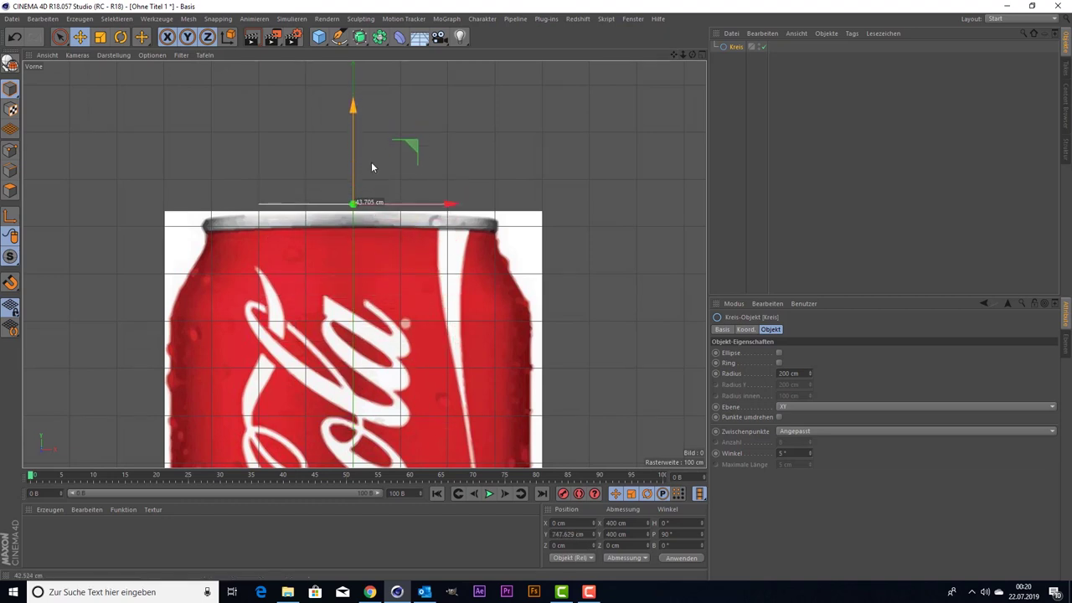
- Scale the circle to 630.4 cm and lower it onto the lid rim at Y 734.635 cm
{"action": "left_click", "coordinate": [100, 37]}
{"action": "mouse_move", "coordinate": [100, 125]}
{"action": "left_mouse_down"}
{"action": "mouse_move", "coordinate": [350, 76]}
{"action": "mouse_move", "coordinate": [361, 63]}
{"action": "left_mouse_up"}
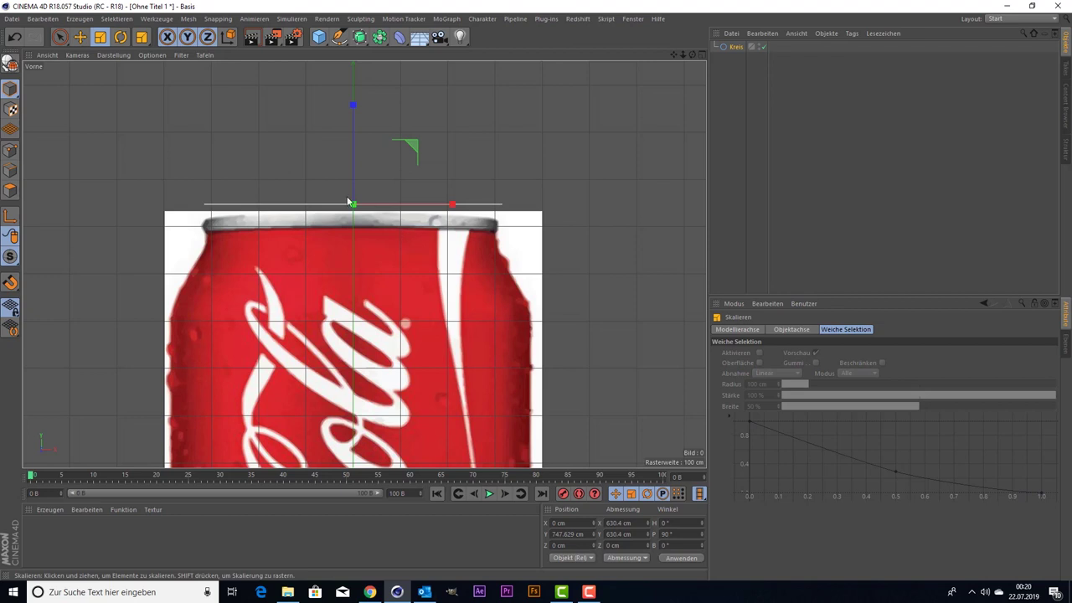
{"action": "left_click", "coordinate": [60, 36]}
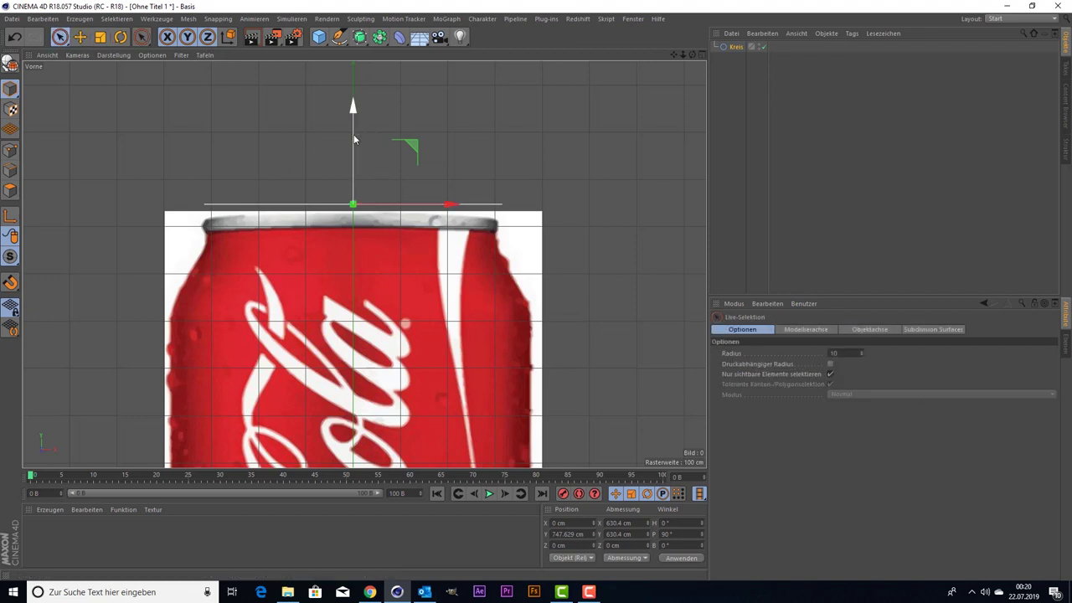
{"action": "mouse_move", "coordinate": [355, 107]}
{"action": "left_mouse_down"}
{"action": "mouse_move", "coordinate": [349, 154]}
{"action": "mouse_move", "coordinate": [347, 143]}
{"action": "left_mouse_up"}
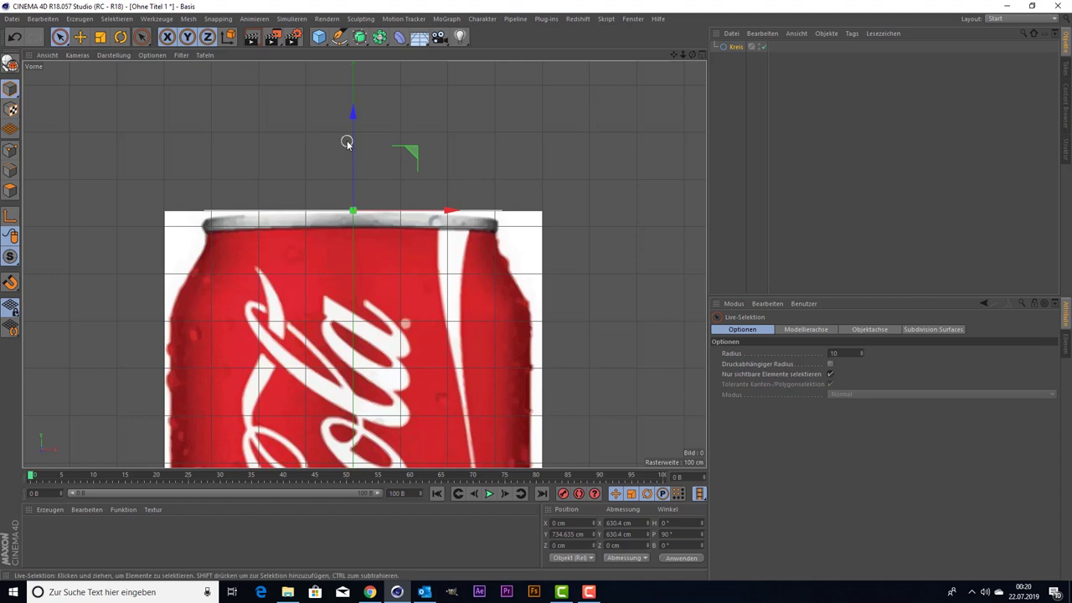
- Paste two circle copies, lowering them about 15 cm and 65 cm down the can
{"action": "key", "text": "ctrl+v"}
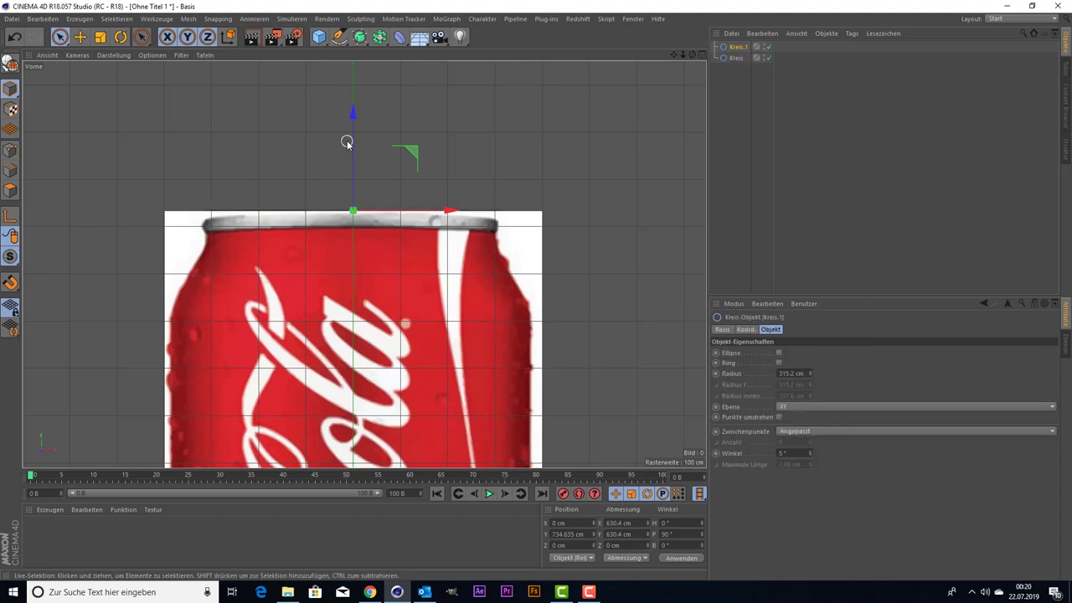
{"action": "left_click_drag", "start_coordinate": [352, 152], "coordinate": [350, 174]}
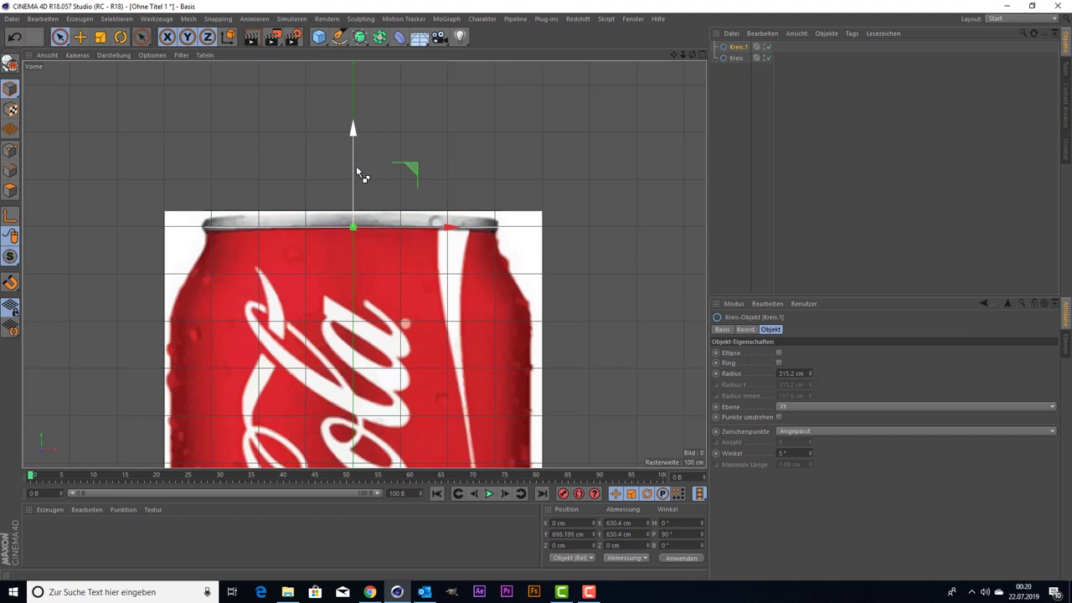
{"action": "key", "text": "ctrl+v"}
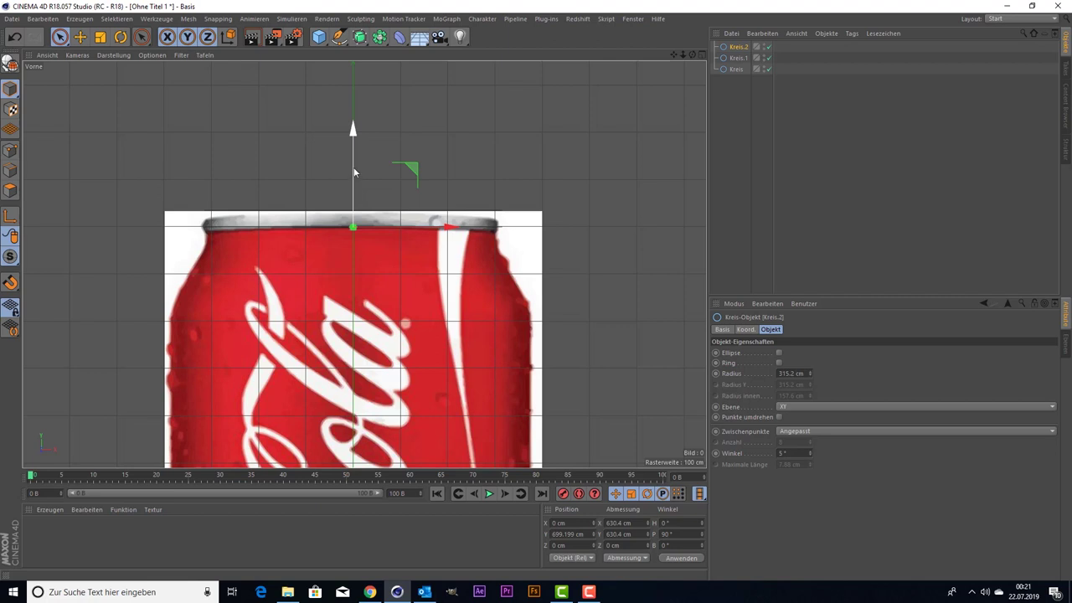
{"action": "mouse_move", "coordinate": [355, 173]}
{"action": "left_mouse_down"}
{"action": "mouse_move", "coordinate": [354, 217]}
{"action": "mouse_move", "coordinate": [331, 270]}
{"action": "left_mouse_up"}
- Widen Kreis.2 to 774.762 cm and paste a further copy as Kreis.3
{"action": "key", "text": "t"}
{"action": "left_click_drag", "start_coordinate": [105, 189], "coordinate": [197, 155]}
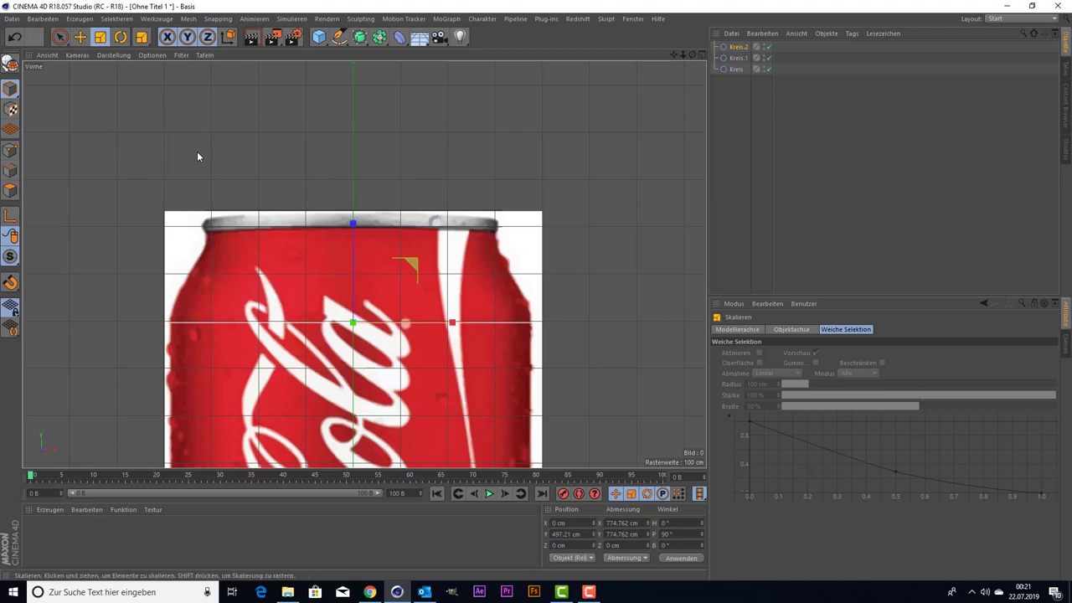
{"action": "key", "text": "ctrl+c"}
{"action": "key", "text": "ctrl+v"}
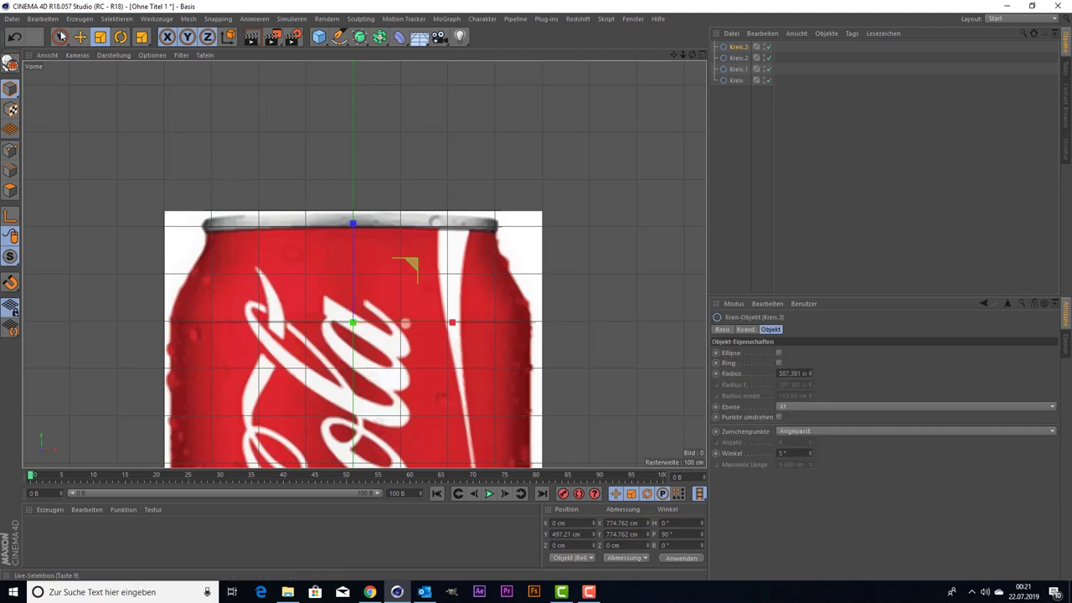
{"action": "left_click", "coordinate": [59, 35]}
{"action": "scroll", "coordinate": [187, 184], "scroll_direction": "down", "scroll_amount": 3}
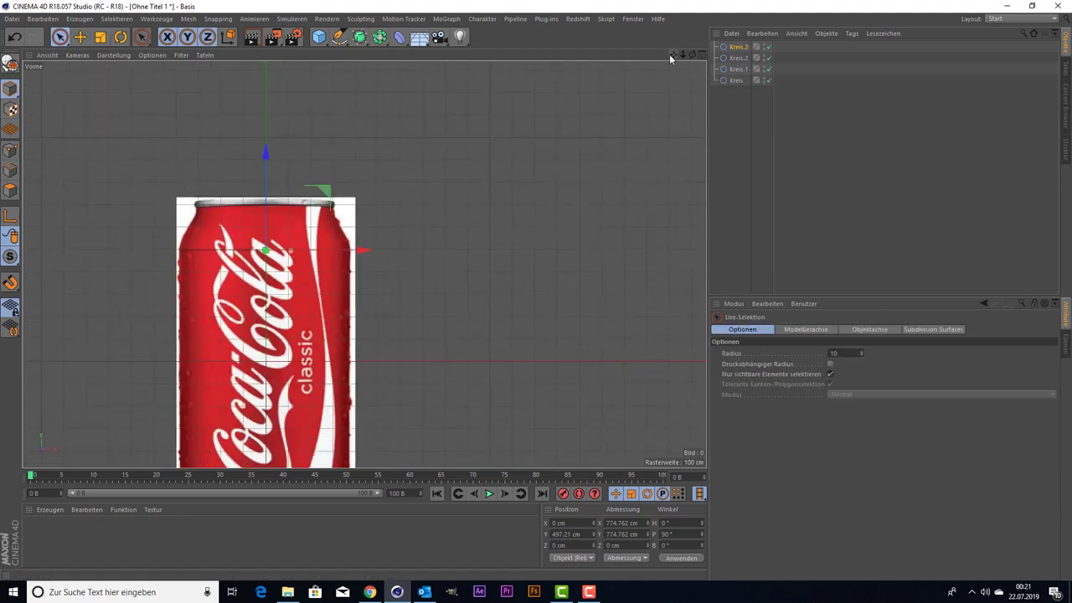
- Move Kreis.3 near the can's base and shrink it to about 73%
{"action": "mouse_move", "coordinate": [671, 53]}
{"action": "left_mouse_down"}
{"action": "mouse_move", "coordinate": [385, 91]}
{"action": "mouse_move", "coordinate": [384, 355]}
{"action": "left_mouse_up"}
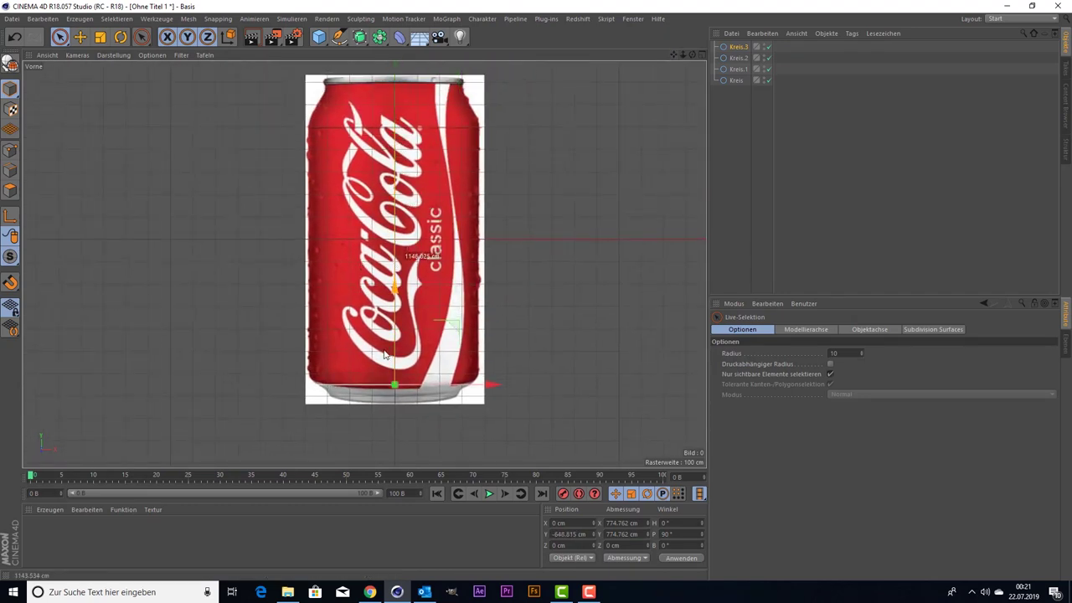
{"action": "scroll", "coordinate": [393, 335], "scroll_direction": "up", "scroll_amount": 2}
{"action": "scroll", "coordinate": [457, 350], "scroll_direction": "up", "scroll_amount": 3}
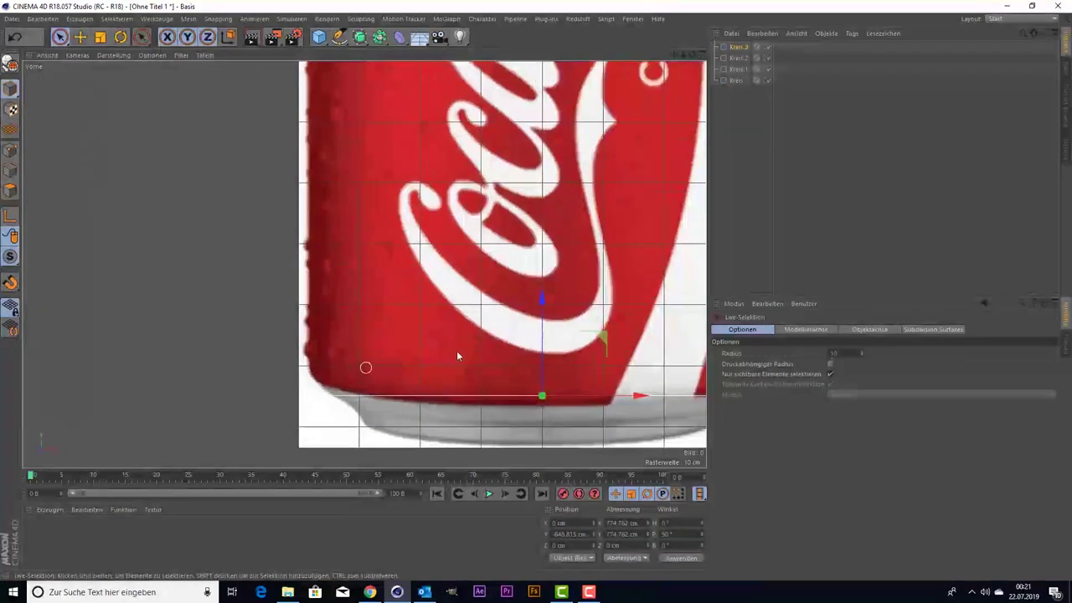
{"action": "scroll", "coordinate": [545, 268], "scroll_direction": "up", "scroll_amount": 2}
{"action": "left_click_drag", "start_coordinate": [674, 56], "coordinate": [536, 19]}
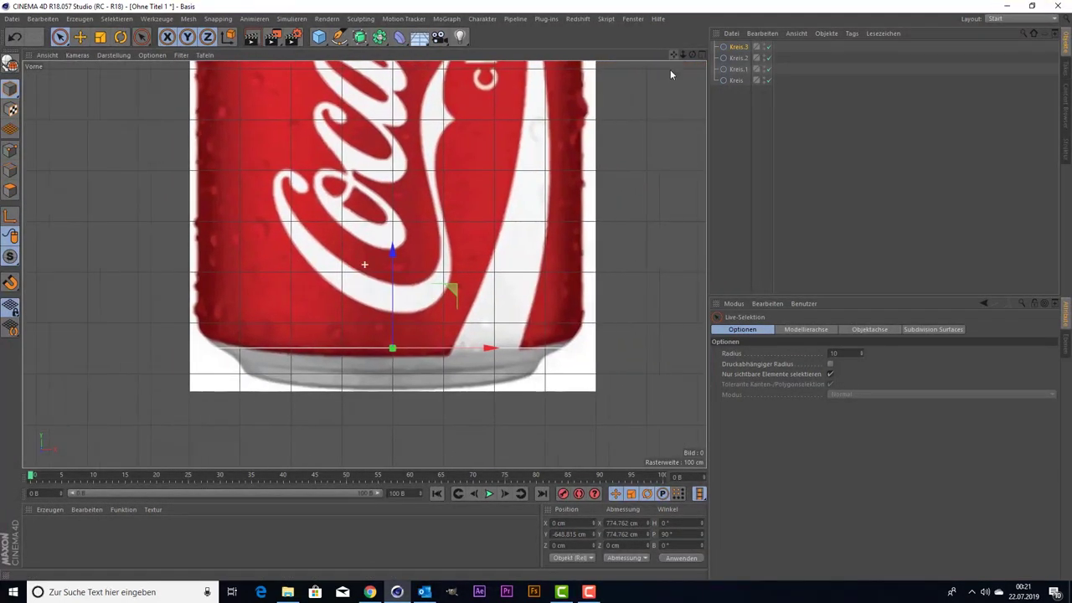
{"action": "mouse_move", "coordinate": [392, 316]}
{"action": "left_mouse_down"}
{"action": "mouse_move", "coordinate": [391, 290]}
{"action": "mouse_move", "coordinate": [396, 313]}
{"action": "left_mouse_up"}
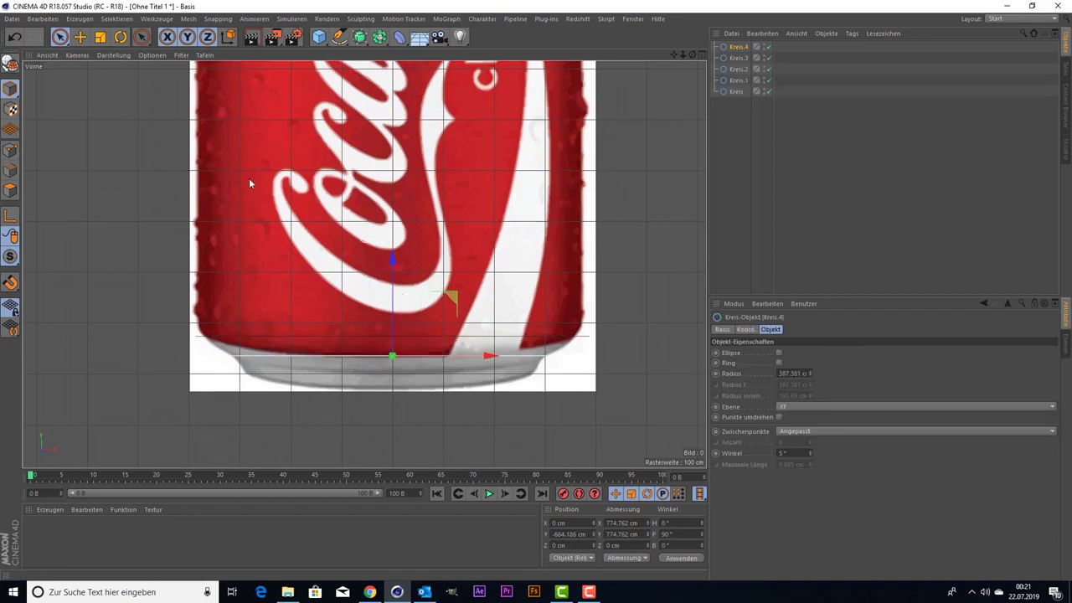
{"action": "left_click", "coordinate": [100, 36]}
{"action": "mouse_move", "coordinate": [108, 216]}
{"action": "left_mouse_down"}
{"action": "mouse_move", "coordinate": [77, 289]}
{"action": "mouse_move", "coordinate": [109, 258]}
{"action": "left_mouse_up"}
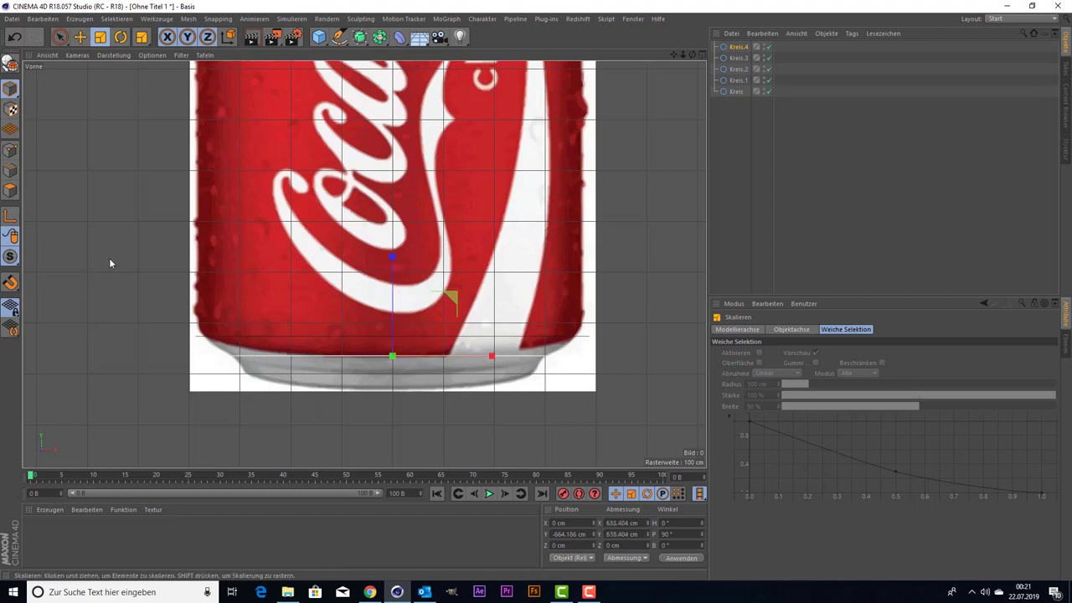
- Add Kreis.5 about 54 cm lower, shrunk to 286.643 cm at the base
{"action": "key", "text": "9"}
{"action": "left_click_drag", "start_coordinate": [391, 299], "coordinate": [380, 327], "text": "ctrl"}
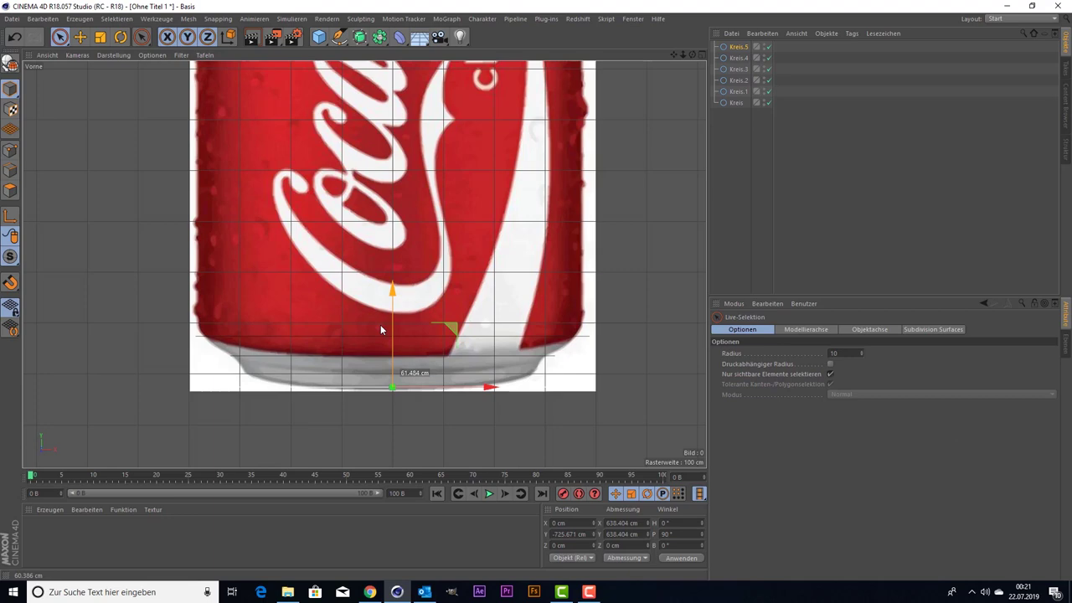
{"action": "left_click", "coordinate": [99, 36]}
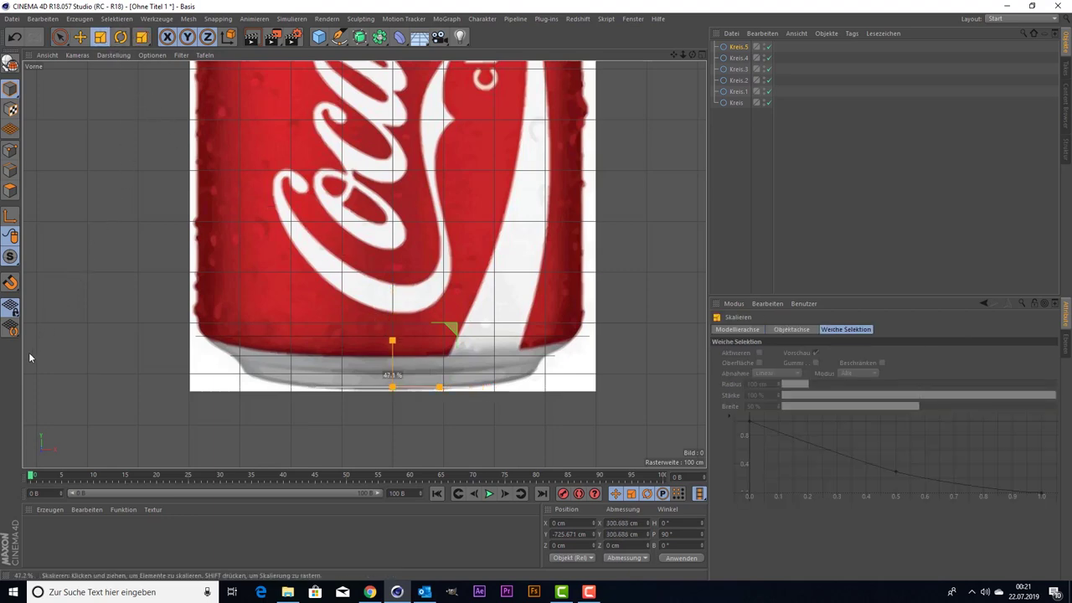
{"action": "left_click_drag", "start_coordinate": [52, 317], "coordinate": [29, 366]}
{"action": "middle_click", "coordinate": [137, 274]}
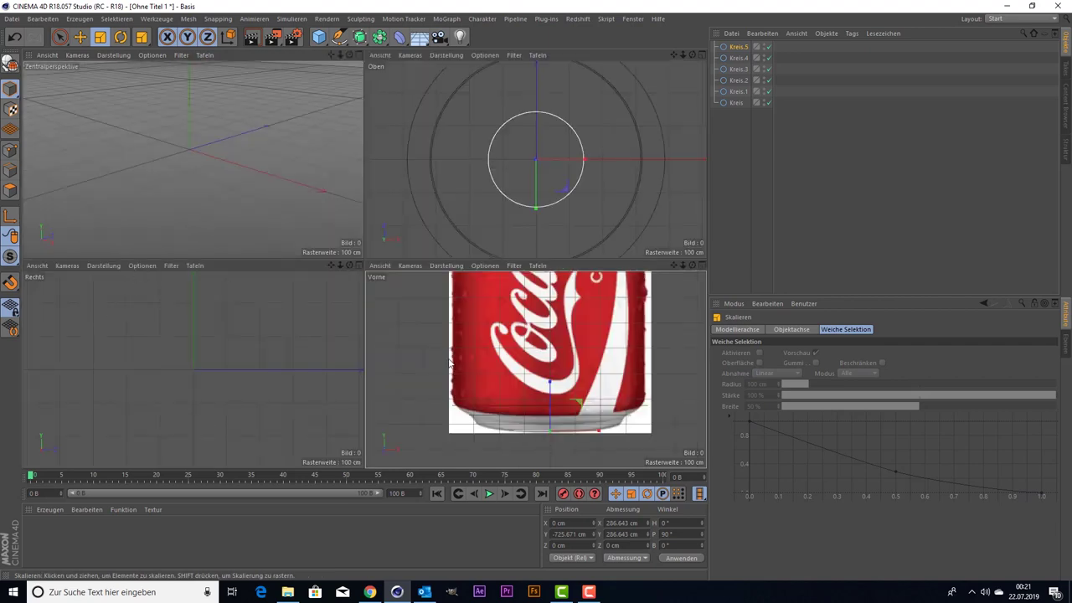
- Frame all six circles in a maximised perspective view and add a Loft object
{"action": "middle_click", "coordinate": [288, 186]}
{"action": "scroll", "coordinate": [306, 225], "scroll_direction": "down", "scroll_amount": 2}
{"action": "scroll", "coordinate": [326, 231], "scroll_direction": "down", "scroll_amount": 3}
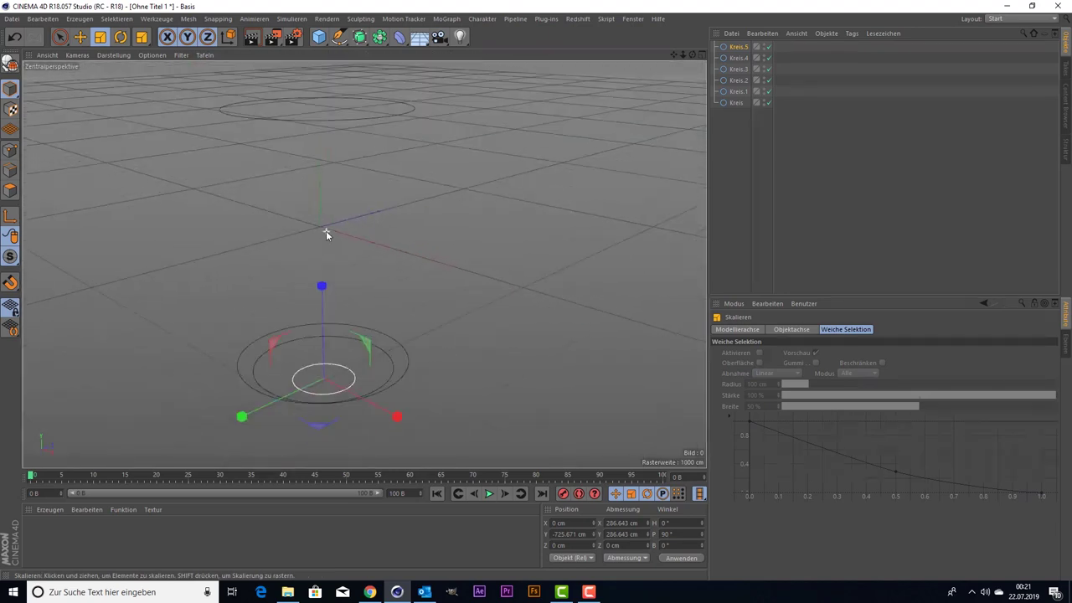
{"action": "scroll", "coordinate": [326, 231], "scroll_direction": "down", "scroll_amount": 3}
{"action": "scroll", "coordinate": [368, 243], "scroll_direction": "down", "scroll_amount": 2}
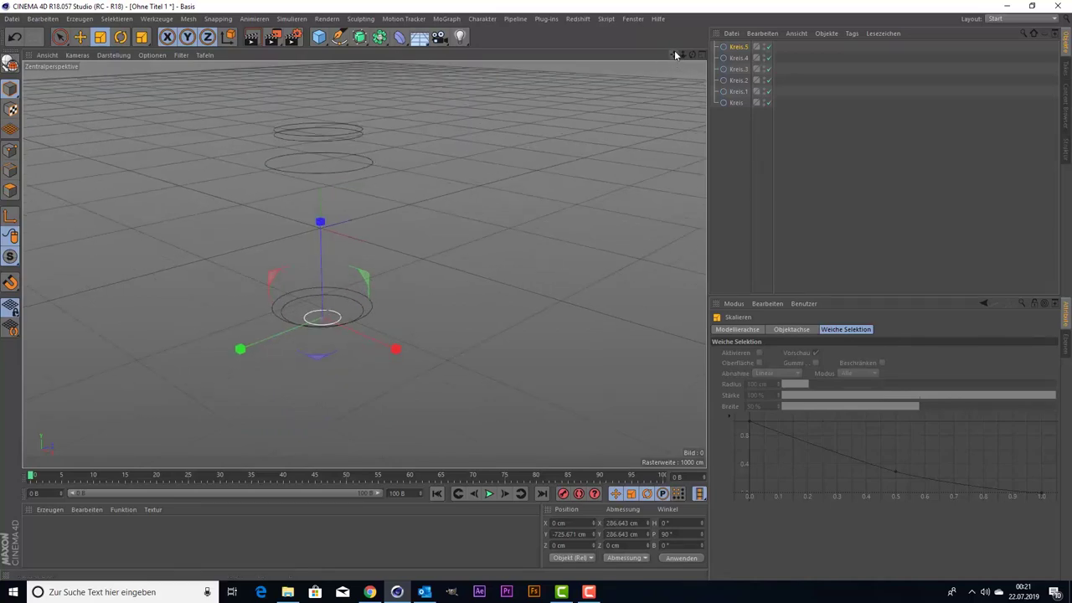
{"action": "mouse_move", "coordinate": [674, 52]}
{"action": "left_mouse_down"}
{"action": "mouse_move", "coordinate": [687, 53]}
{"action": "mouse_move", "coordinate": [488, 90]}
{"action": "left_mouse_up"}
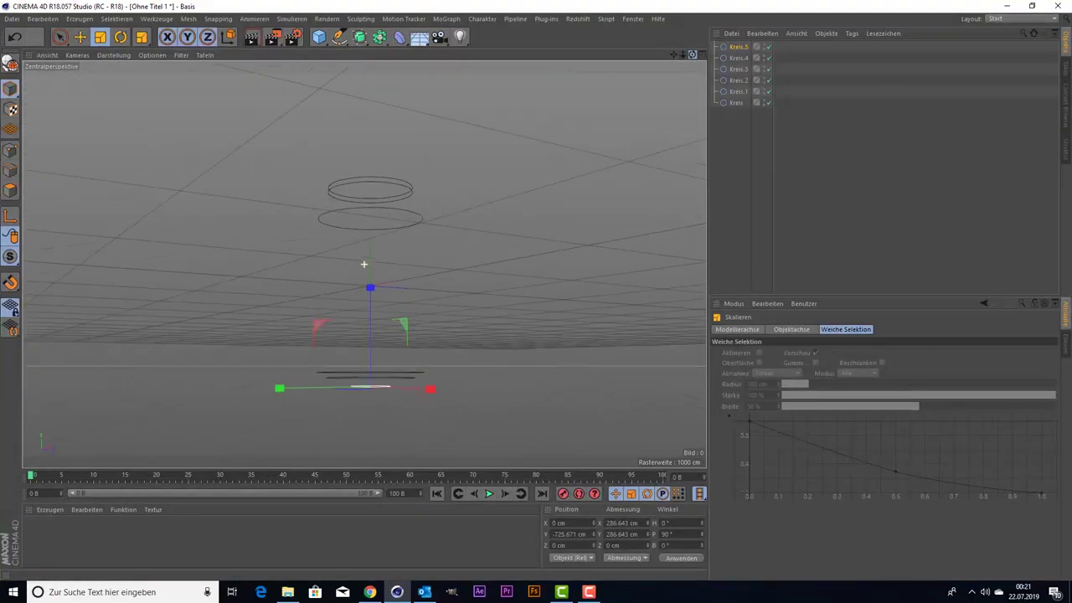
{"action": "left_click", "coordinate": [356, 39]}
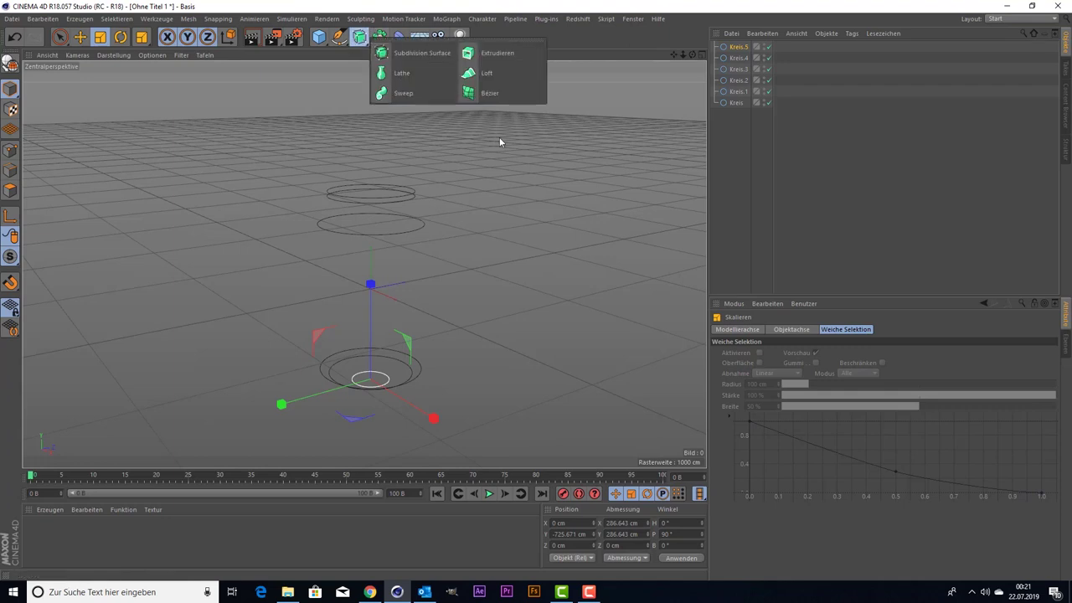
{"action": "left_click", "coordinate": [510, 75]}
- Make the six Kreis circles children of the Loft to form the can body
{"action": "left_click_drag", "start_coordinate": [751, 139], "coordinate": [736, 47]}
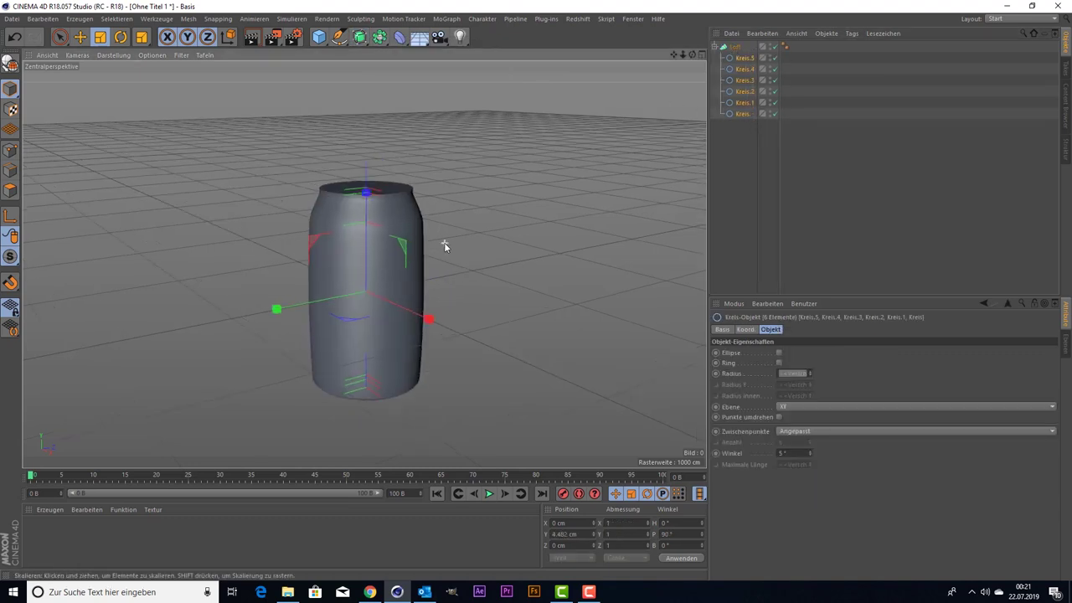
{"action": "scroll", "coordinate": [444, 245], "scroll_direction": "up", "scroll_amount": 2}
{"action": "scroll", "coordinate": [444, 245], "scroll_direction": "up", "scroll_amount": 1}
{"action": "scroll", "coordinate": [444, 246], "scroll_direction": "up", "scroll_amount": 1}
{"action": "scroll", "coordinate": [444, 245], "scroll_direction": "up", "scroll_amount": 2}
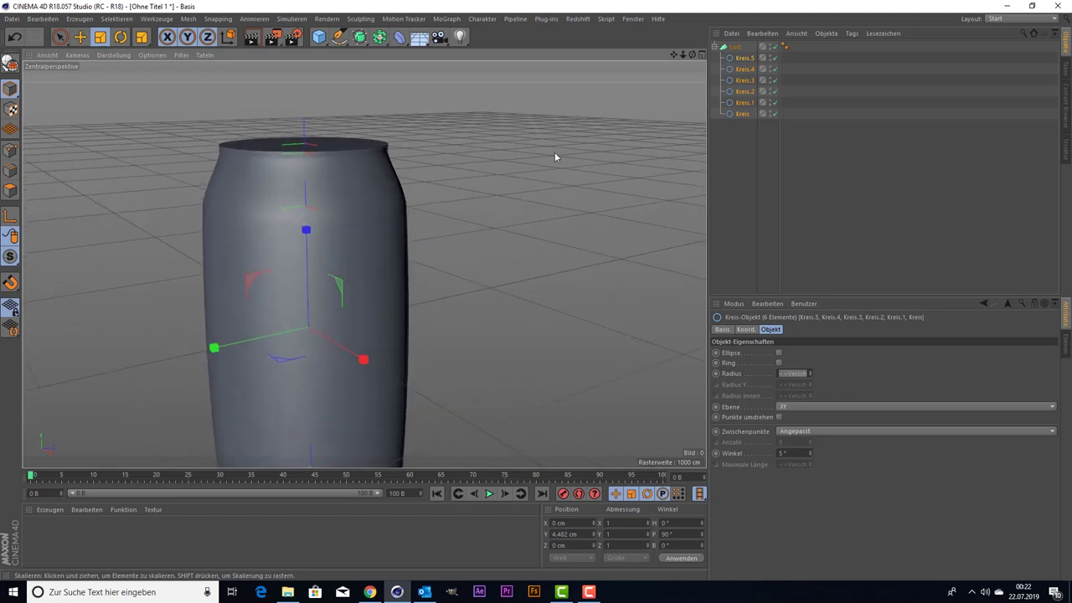
{"action": "left_click_drag", "start_coordinate": [673, 53], "coordinate": [742, 12]}
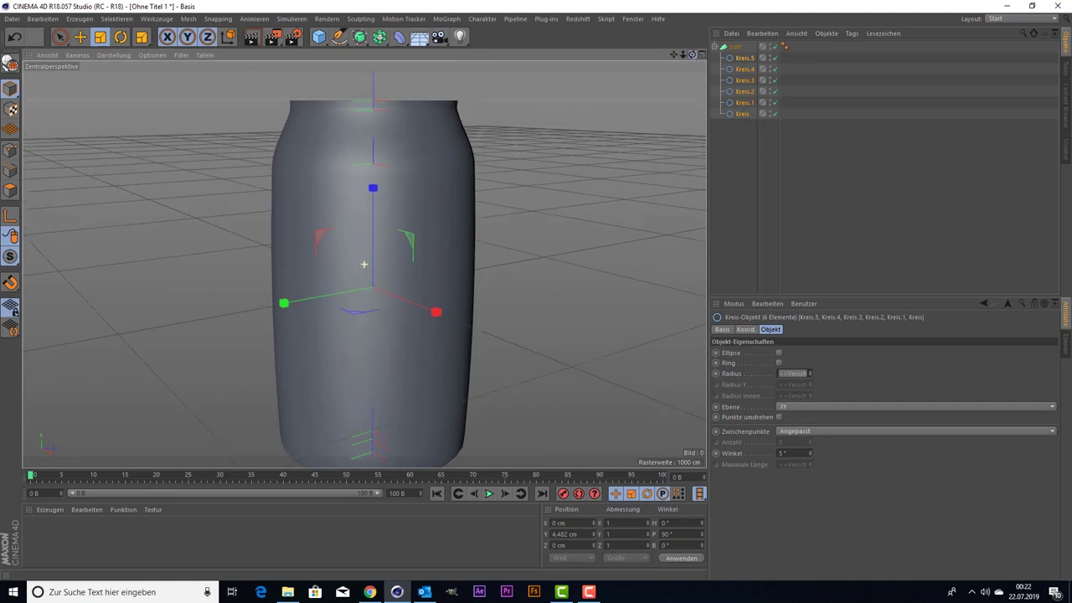
- Orbit down onto the can's capped top and inspect the Loft
{"action": "mouse_move", "coordinate": [692, 55]}
{"action": "left_mouse_down"}
{"action": "mouse_move", "coordinate": [692, 134]}
{"action": "mouse_move", "coordinate": [677, 67]}
{"action": "mouse_move", "coordinate": [684, 54]}
{"action": "mouse_move", "coordinate": [363, 264]}
{"action": "left_mouse_up"}
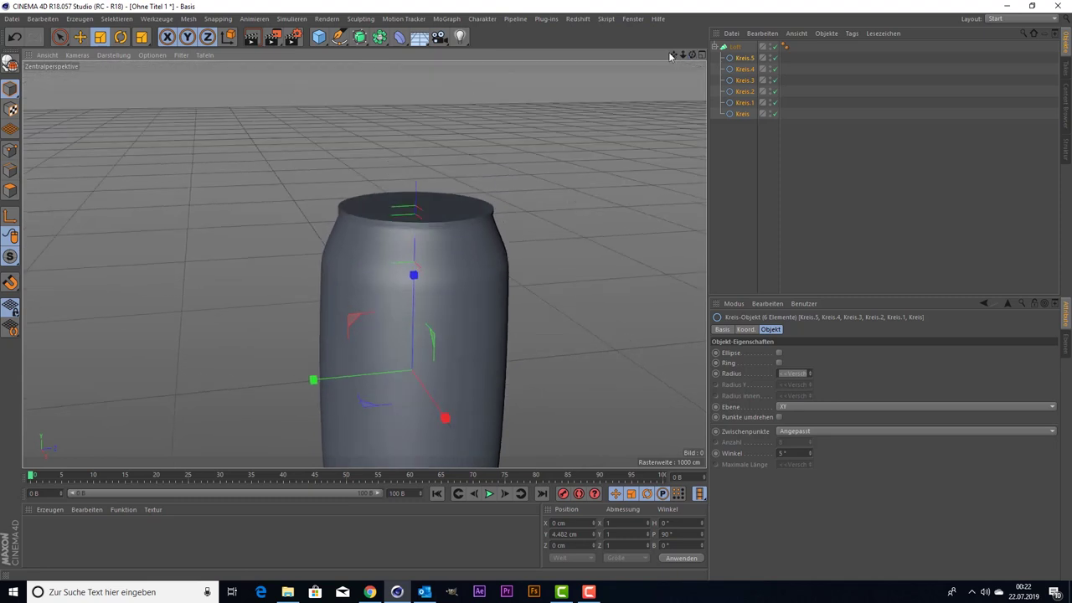
{"action": "left_click_drag", "start_coordinate": [670, 55], "coordinate": [492, 264]}
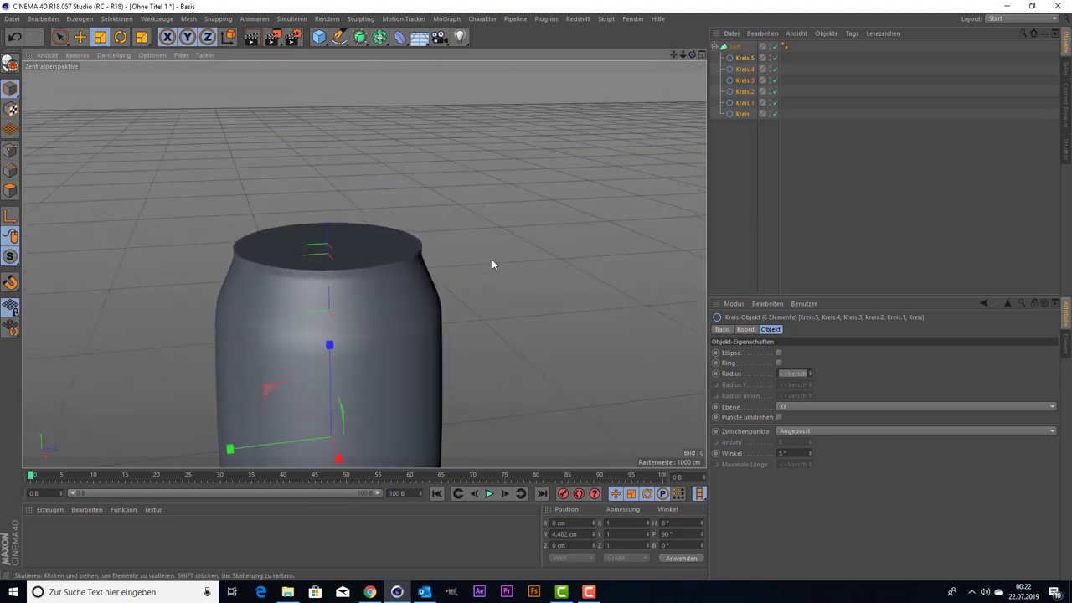
{"action": "scroll", "coordinate": [322, 258], "scroll_direction": "up", "scroll_amount": 2}
{"action": "scroll", "coordinate": [340, 256], "scroll_direction": "up", "scroll_amount": 2}
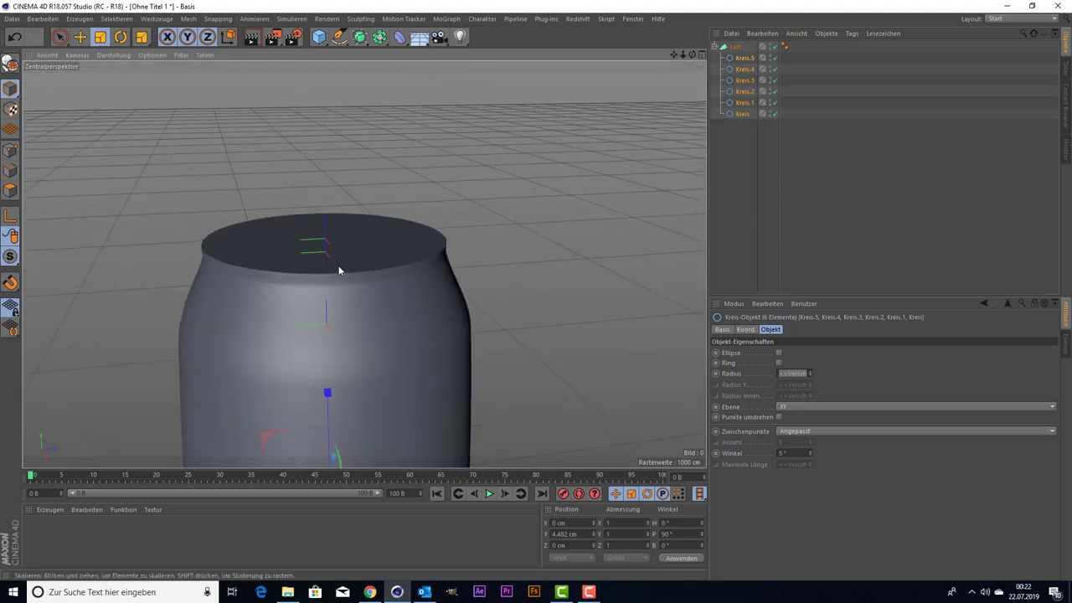
{"action": "left_click", "coordinate": [349, 257]}
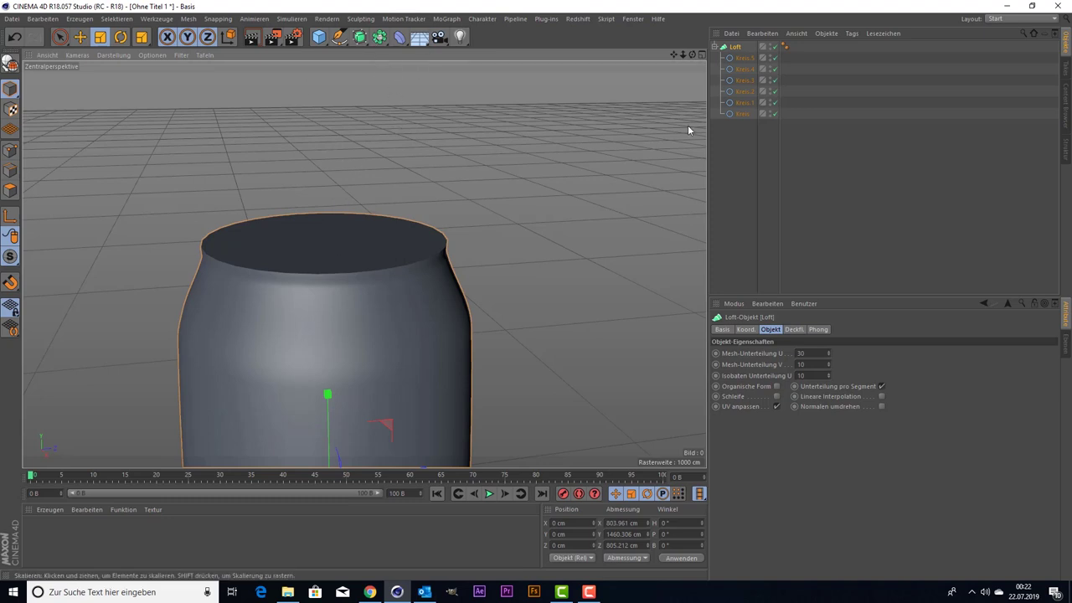
{"action": "left_click", "coordinate": [756, 143]}
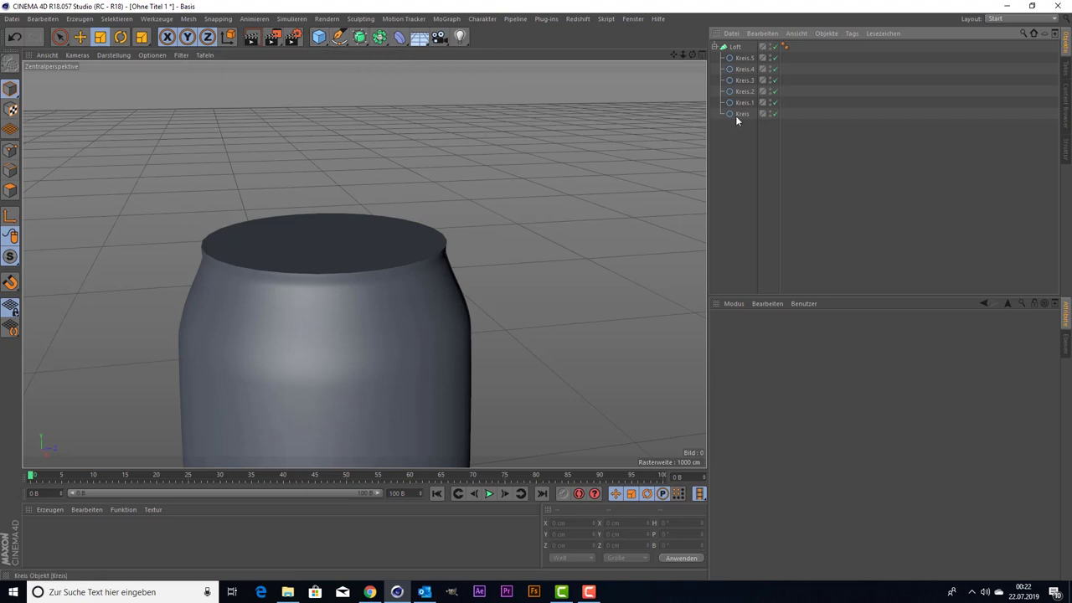
- Add a new circle spline and lift it about 928 cm above the can
{"action": "left_click", "coordinate": [340, 39]}
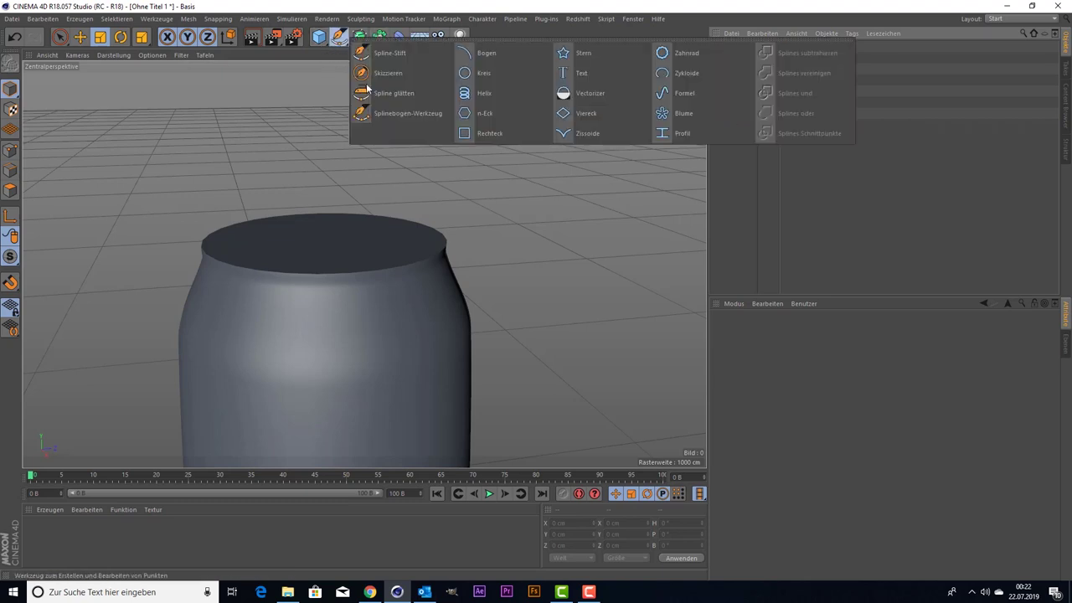
{"action": "left_click", "coordinate": [490, 75]}
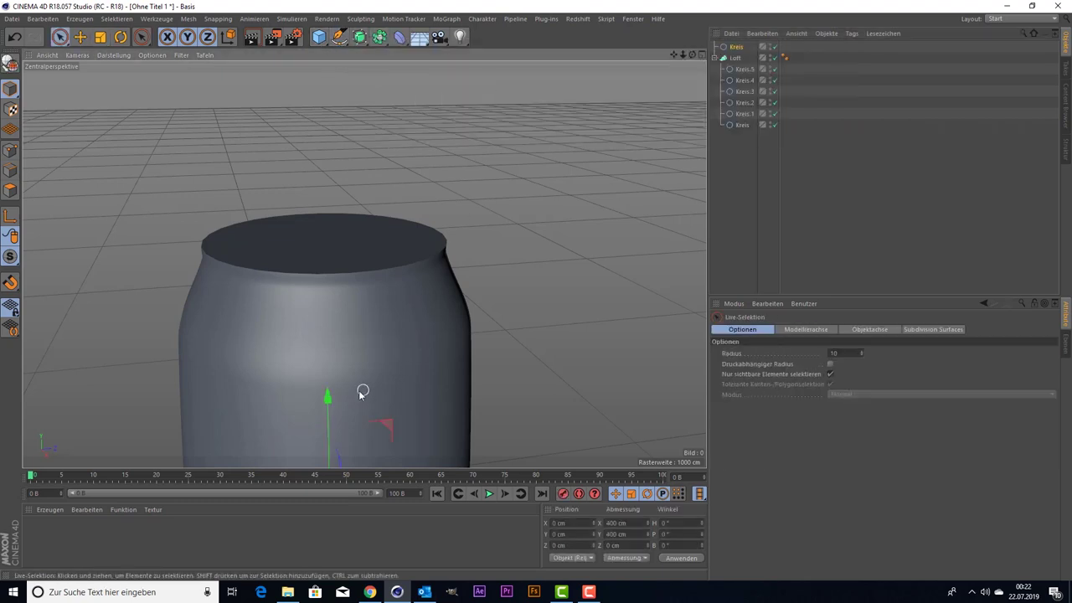
{"action": "left_click", "coordinate": [328, 371]}
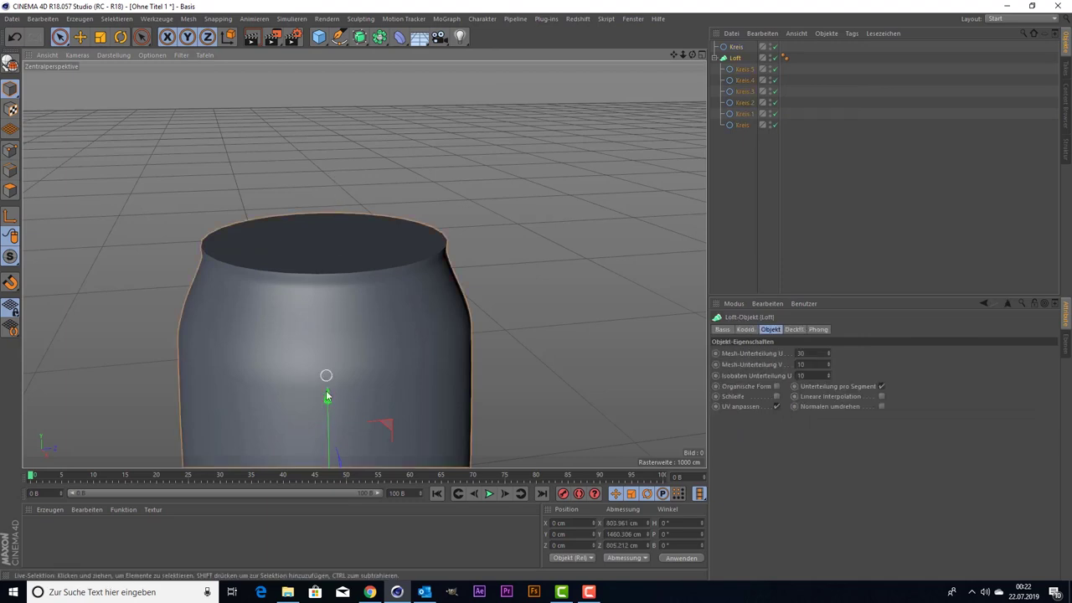
{"action": "left_click_drag", "start_coordinate": [329, 408], "coordinate": [329, 243]}
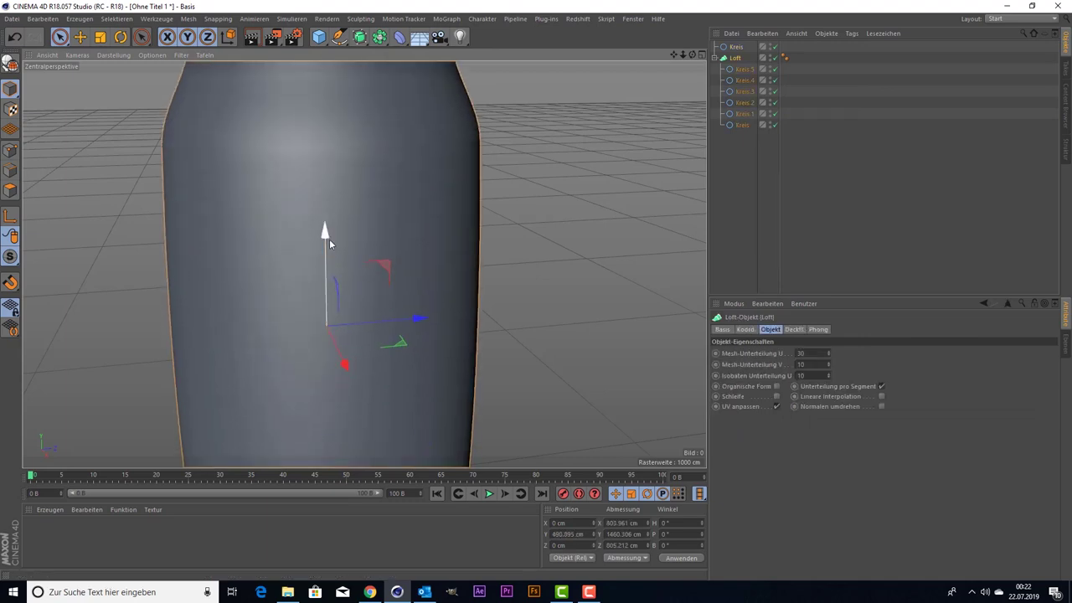
{"action": "key", "text": "ctrl+z"}
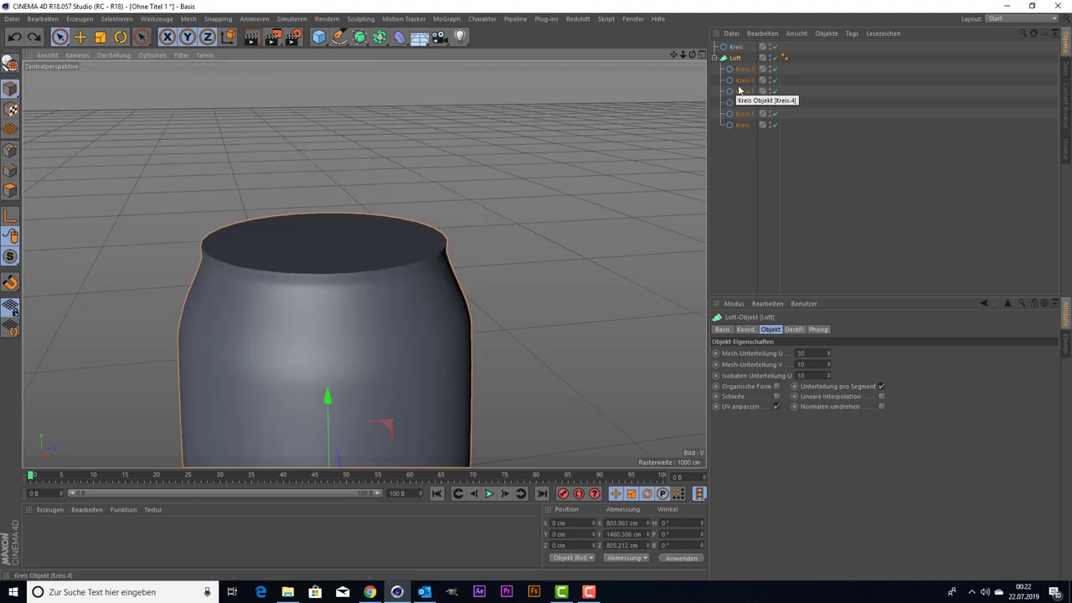
{"action": "left_click", "coordinate": [737, 47]}
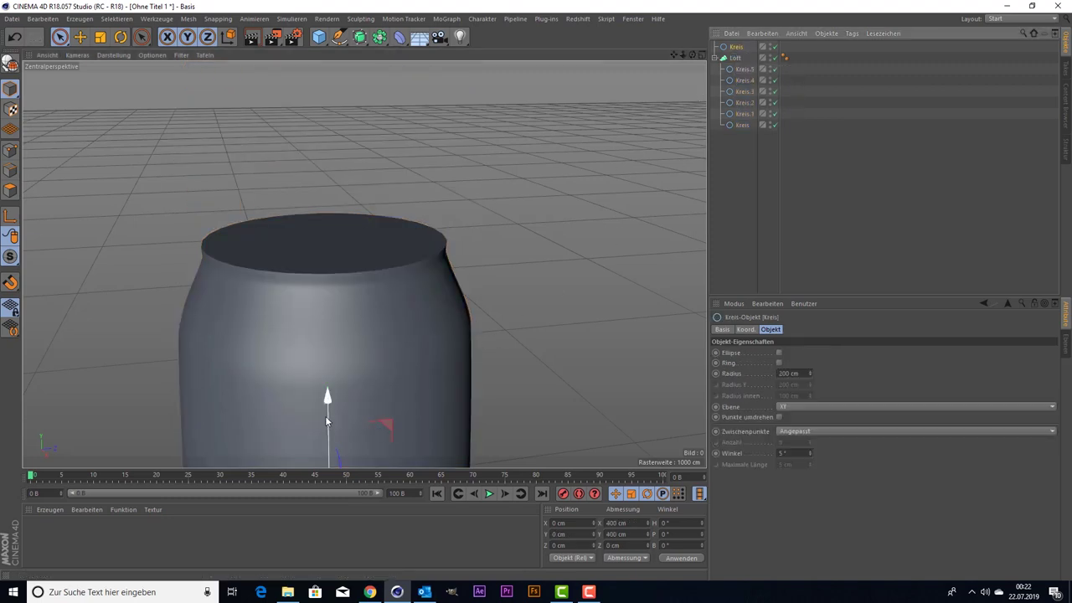
{"action": "left_click_drag", "start_coordinate": [326, 398], "coordinate": [343, 90]}
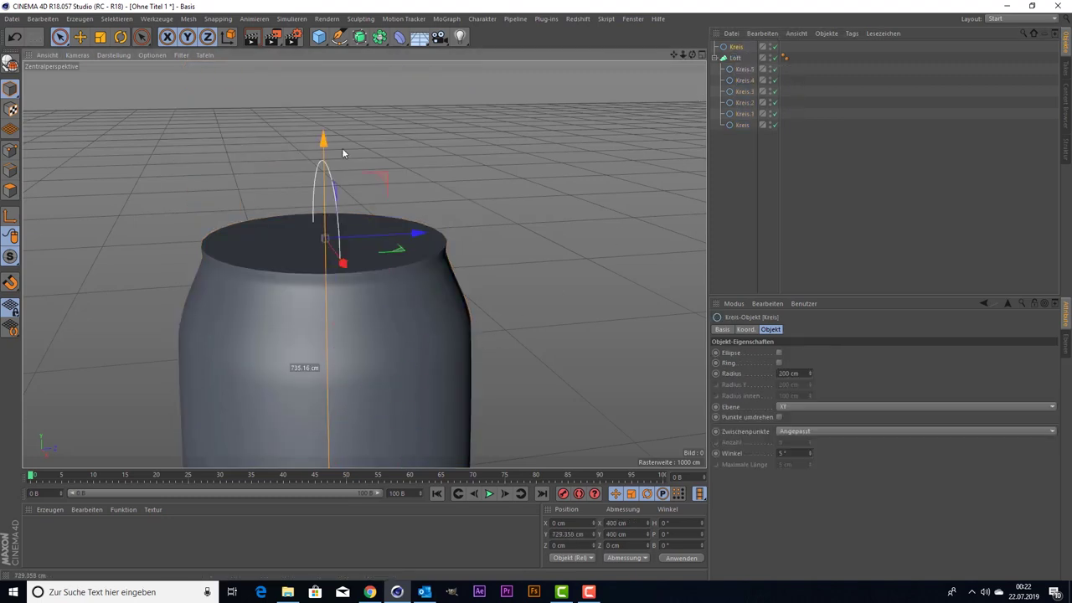
- Lay the new circle flat with a 90° pitch and lower it onto the can top
{"action": "double_click", "coordinate": [665, 533]}
{"action": "type", "text": "90"}
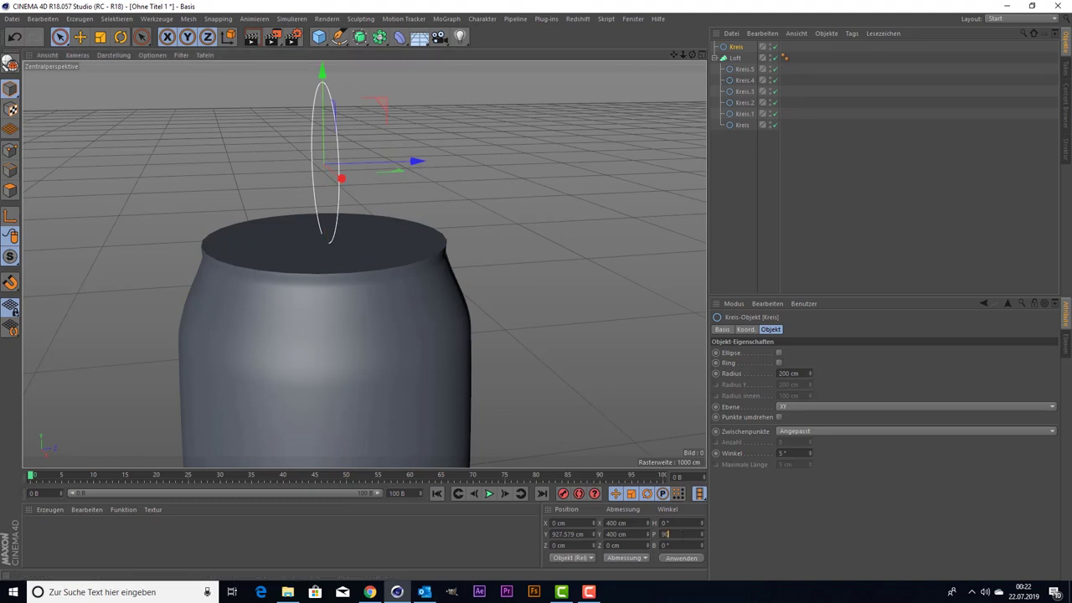
{"action": "key", "text": "Return"}
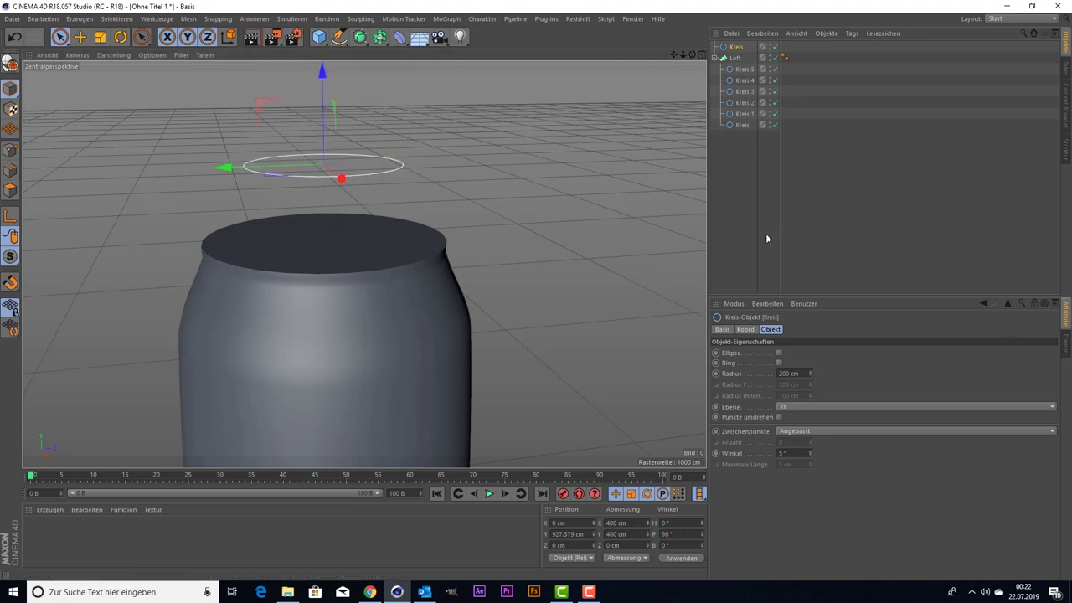
{"action": "scroll", "coordinate": [282, 96], "scroll_direction": "up", "scroll_amount": 2}
{"action": "scroll", "coordinate": [308, 96], "scroll_direction": "up", "scroll_amount": 2}
{"action": "scroll", "coordinate": [323, 119], "scroll_direction": "up", "scroll_amount": 2}
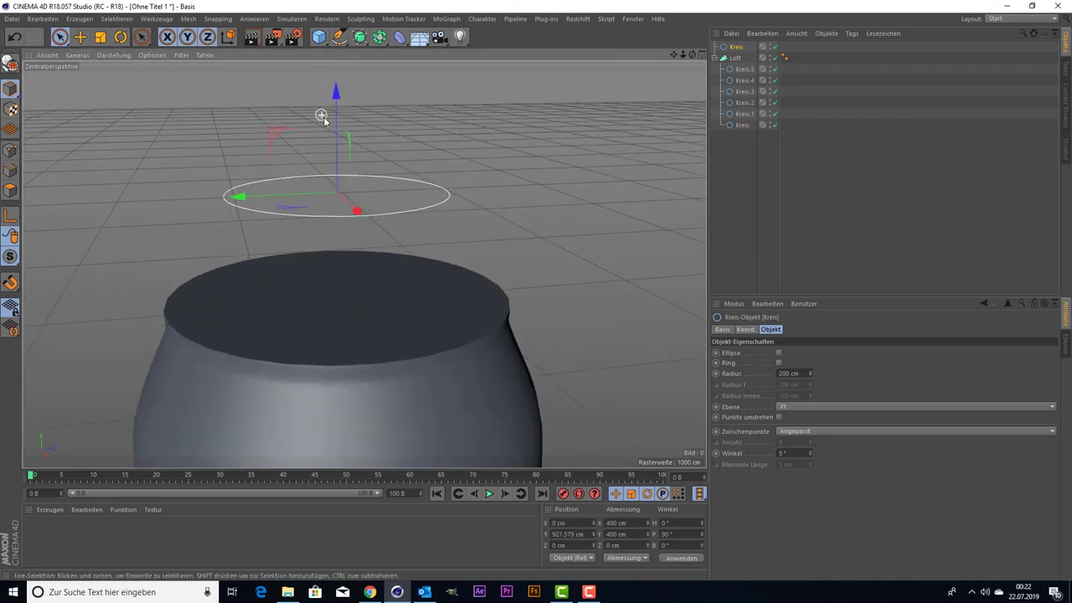
{"action": "scroll", "coordinate": [323, 120], "scroll_direction": "up", "scroll_amount": 1}
{"action": "mouse_move", "coordinate": [337, 106]}
{"action": "left_mouse_down"}
{"action": "mouse_move", "coordinate": [338, 221]}
{"action": "mouse_move", "coordinate": [335, 198]}
{"action": "left_mouse_up"}
- Scale the circle to 580.4 cm and raise it just above the lid to Y 835.015 cm
{"action": "left_click", "coordinate": [101, 37]}
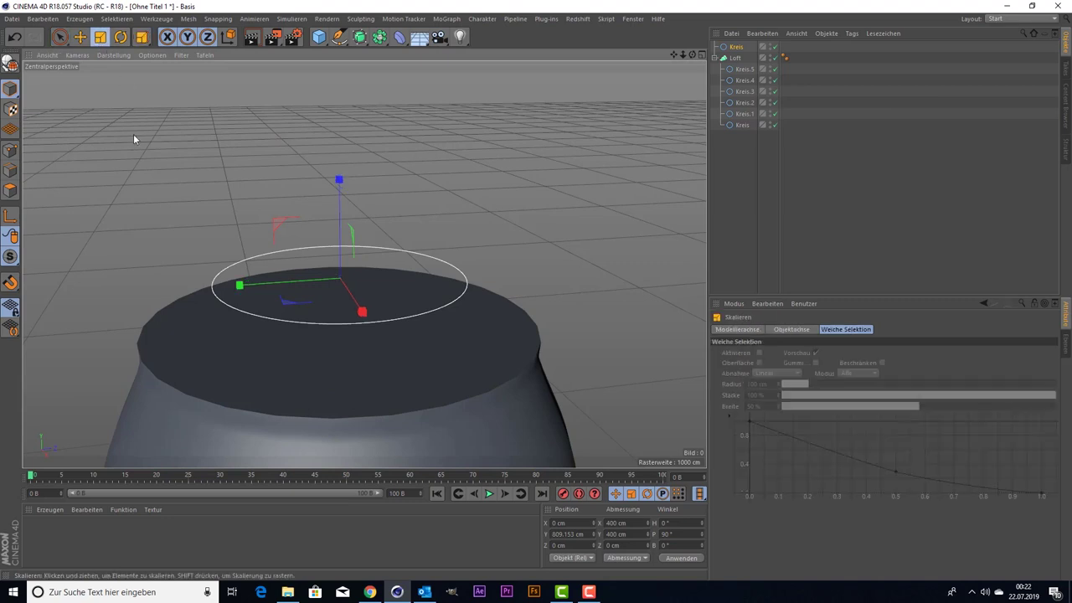
{"action": "left_click_drag", "start_coordinate": [133, 134], "coordinate": [333, 81]}
{"action": "key", "text": "space"}
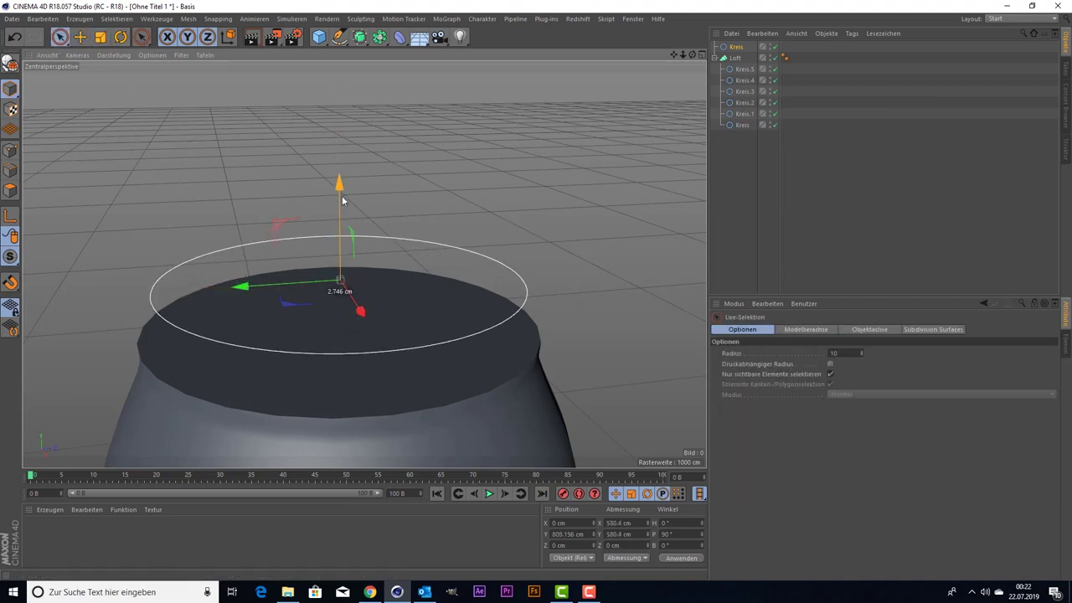
{"action": "left_click_drag", "start_coordinate": [343, 200], "coordinate": [339, 164]}
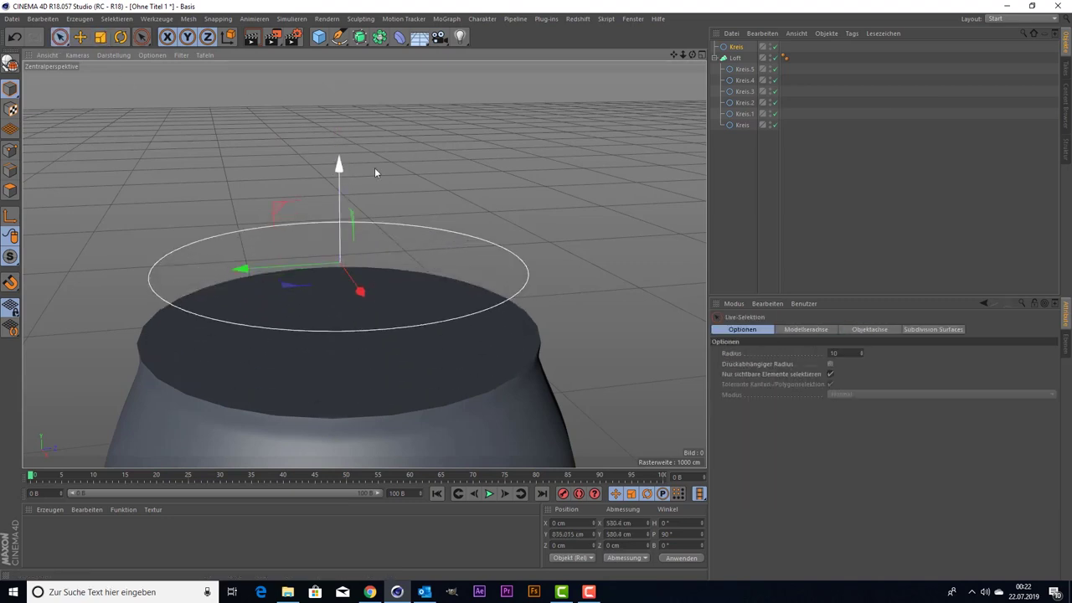
{"action": "left_click", "coordinate": [360, 38]}
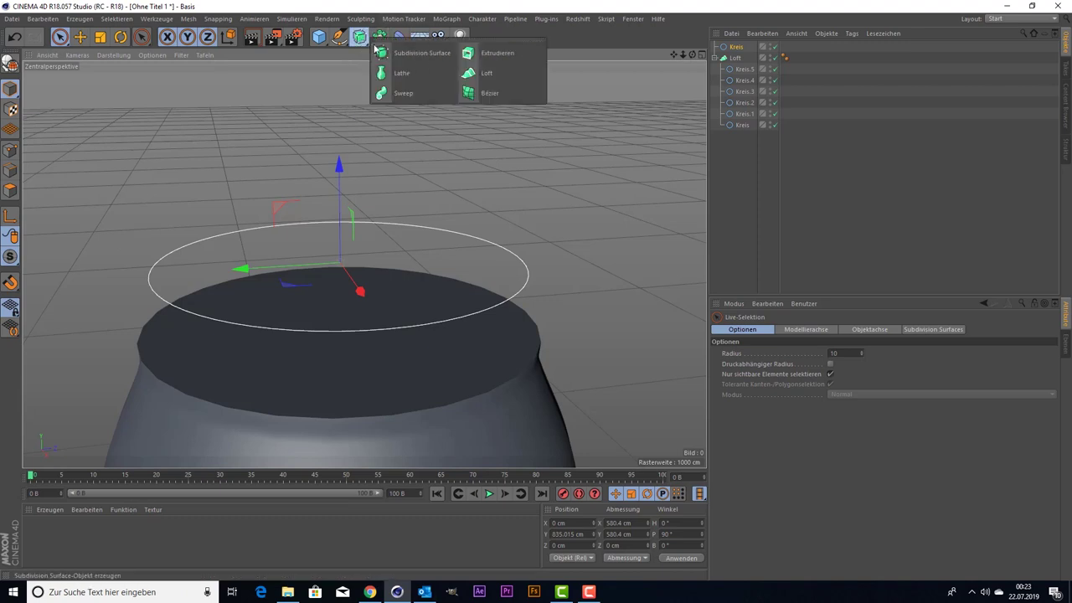
- Add an Extrude generator and put the Kreis circle inside it as a disc
{"action": "left_click", "coordinate": [495, 53]}
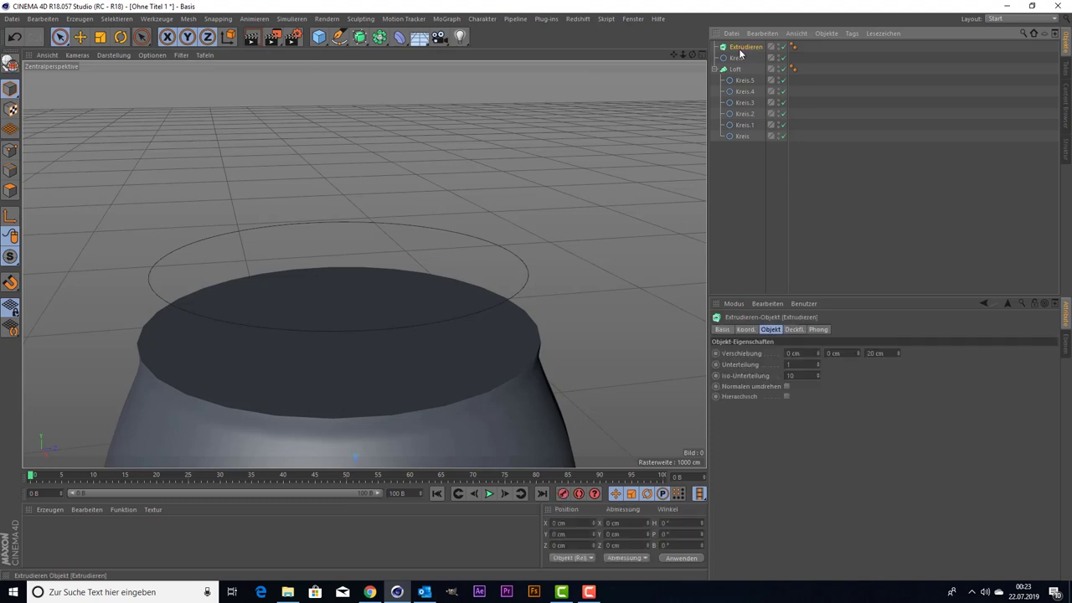
{"action": "left_click", "coordinate": [737, 58]}
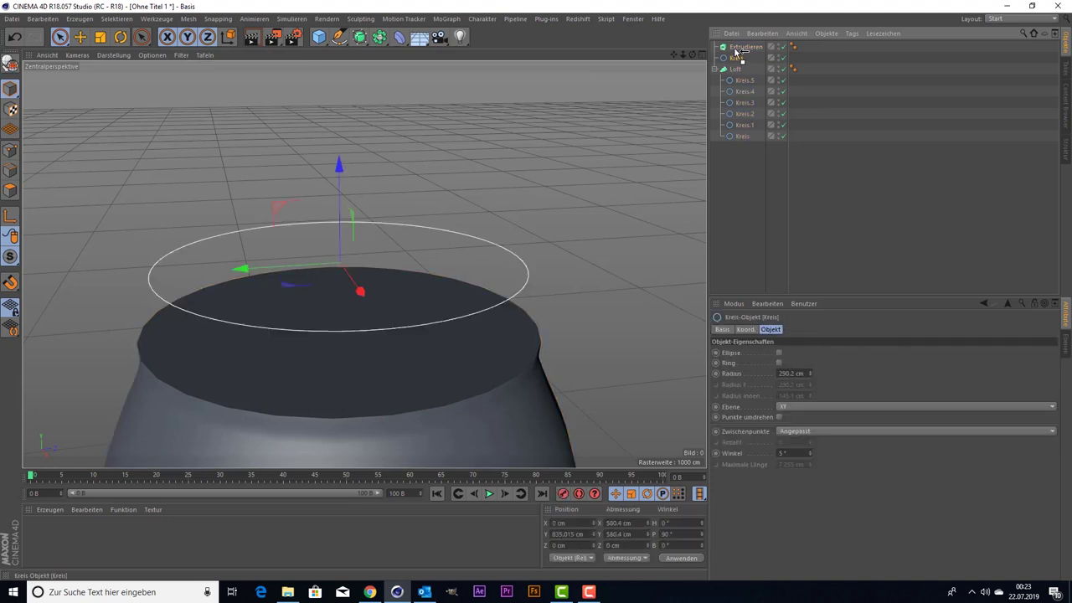
{"action": "left_click_drag", "start_coordinate": [737, 52], "coordinate": [741, 48]}
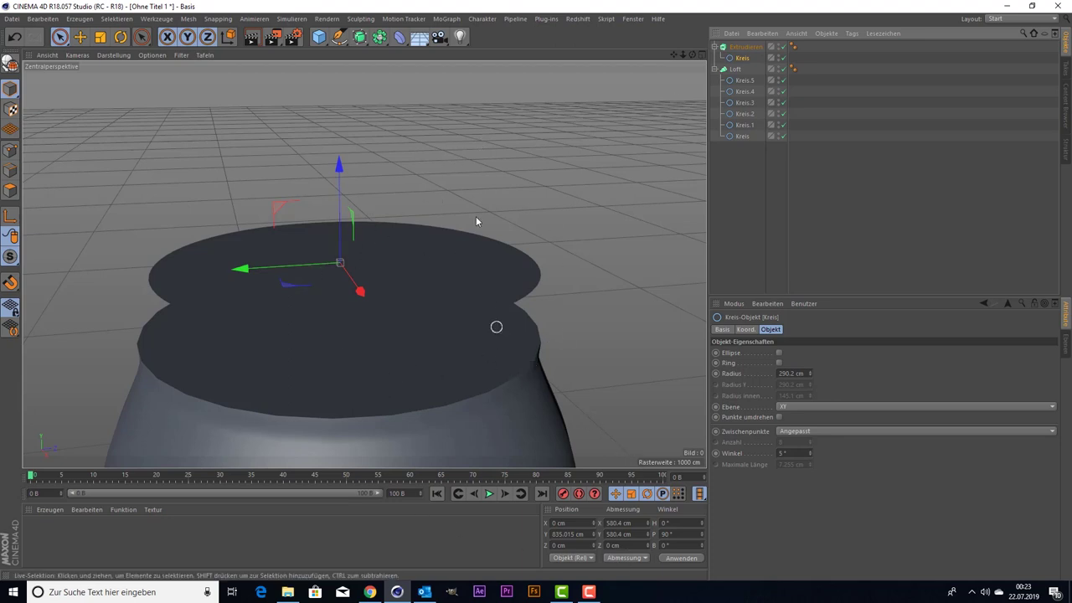
{"action": "left_click", "coordinate": [742, 47]}
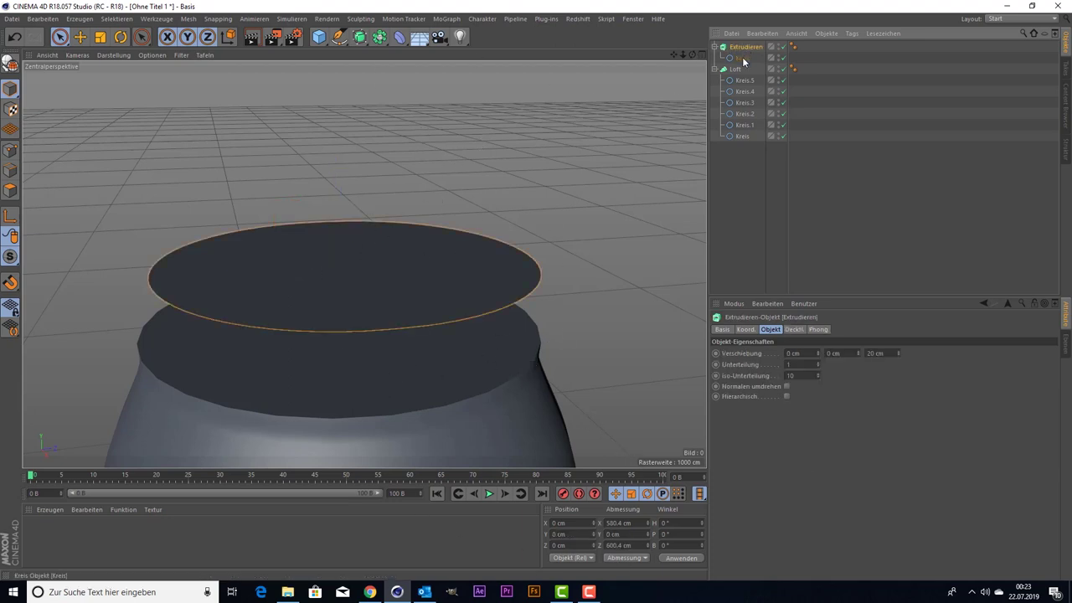
{"action": "left_click", "coordinate": [743, 59]}
{"action": "scroll", "coordinate": [606, 175], "scroll_direction": "up", "scroll_amount": 2}
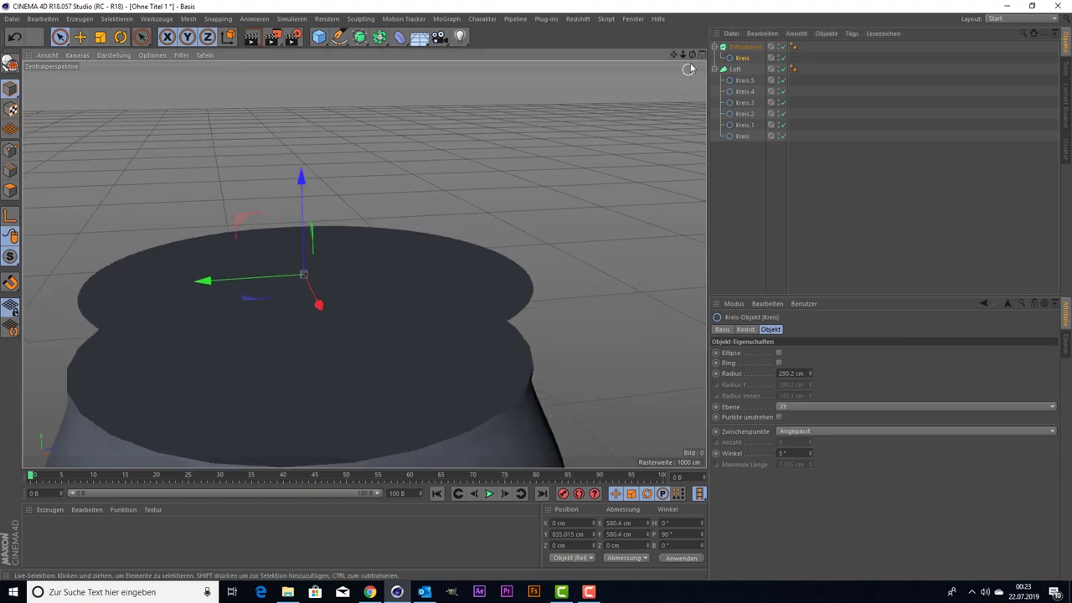
{"action": "left_click_drag", "start_coordinate": [605, 175], "coordinate": [607, 143], "text": "alt"}
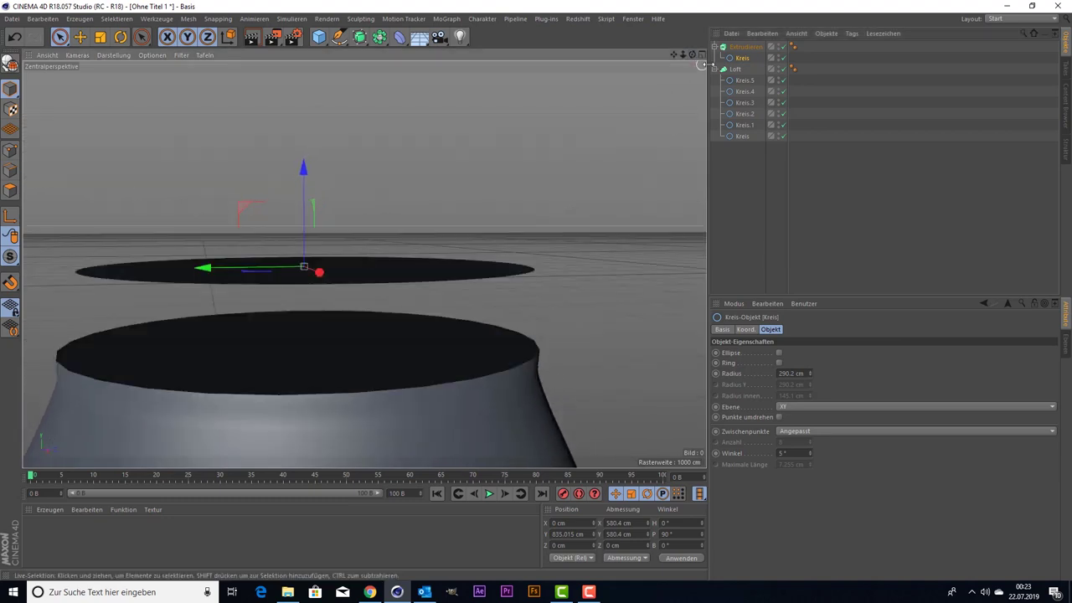
- Try different extrusion depths, then take the circle out and adjust the Extrude's pitch
{"action": "left_click", "coordinate": [742, 47]}
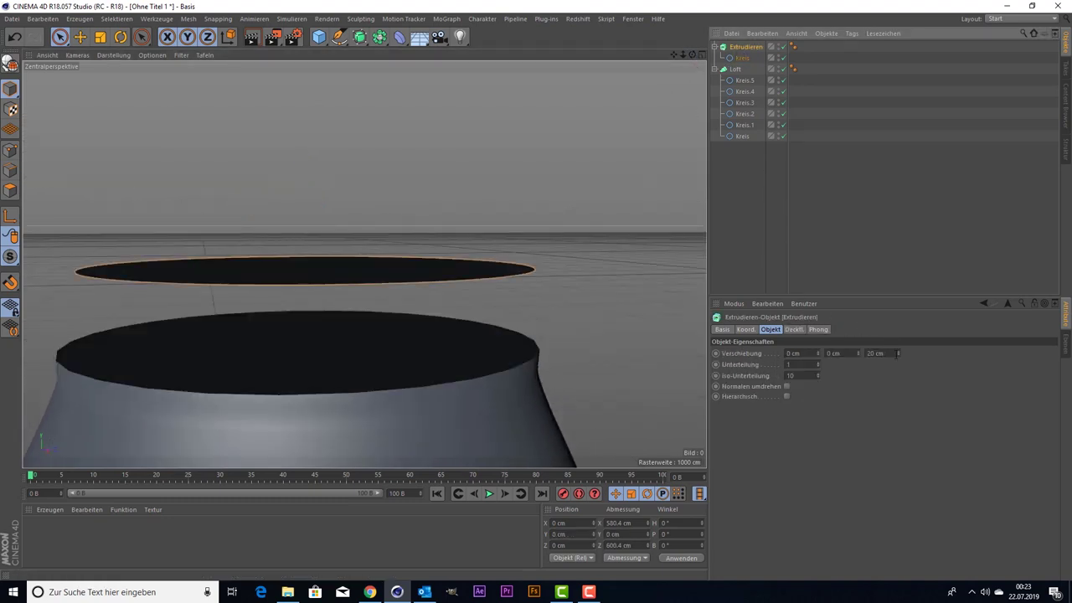
{"action": "left_click_drag", "start_coordinate": [898, 355], "coordinate": [898, 318]}
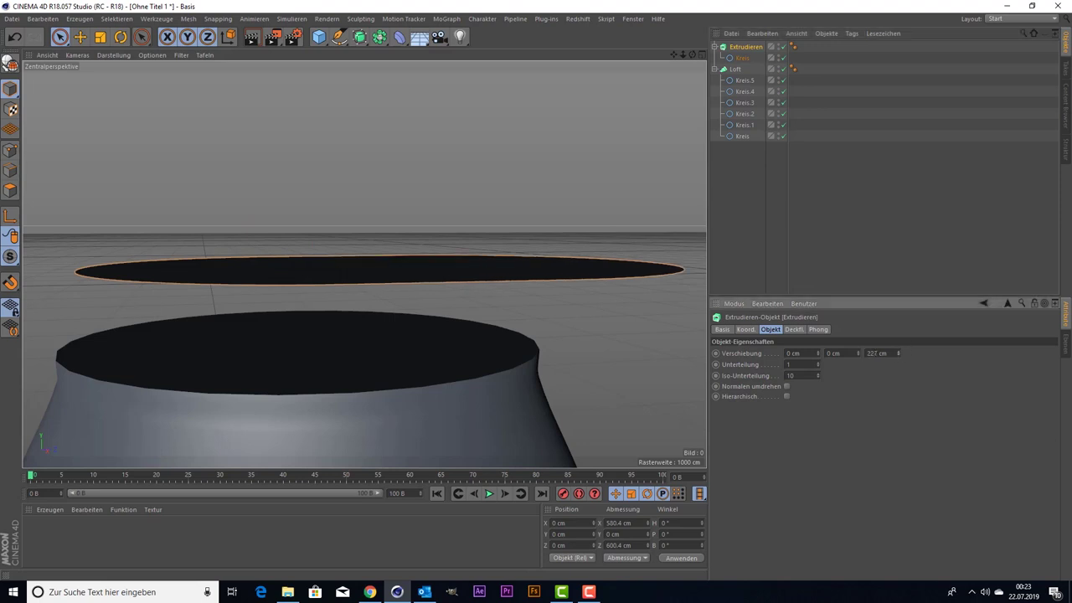
{"action": "left_click_drag", "start_coordinate": [899, 355], "coordinate": [898, 370]}
{"action": "key", "text": "ctrl+z"}
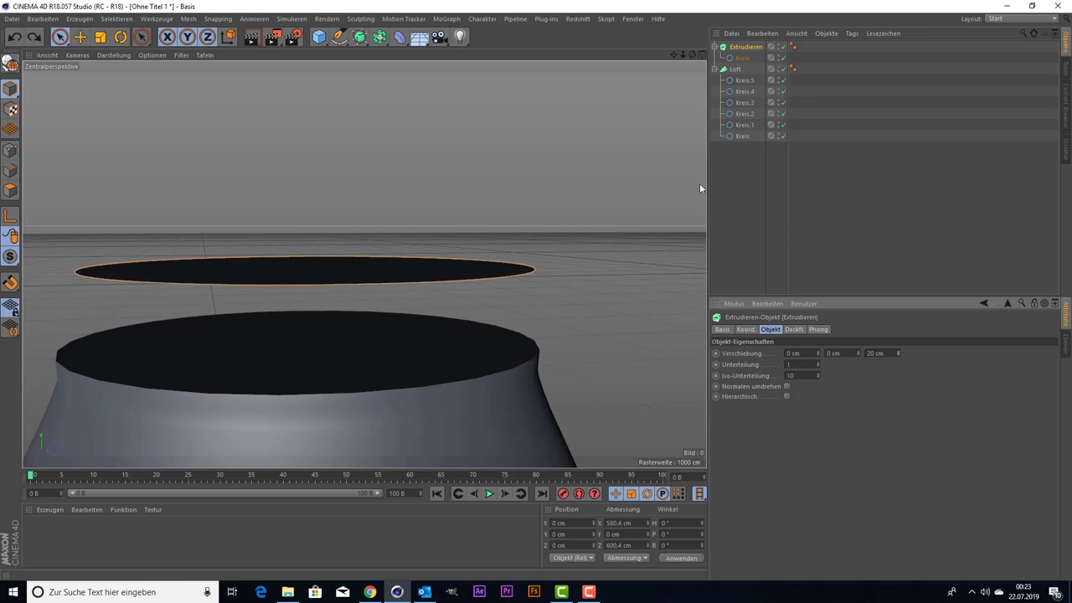
{"action": "left_click_drag", "start_coordinate": [742, 58], "coordinate": [736, 143]}
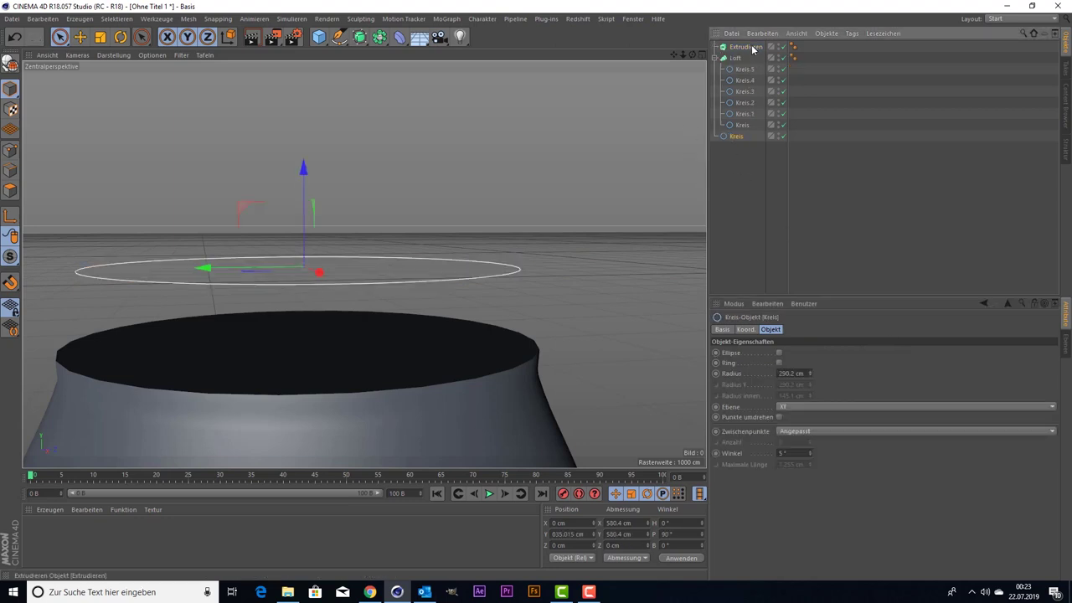
{"action": "left_click", "coordinate": [750, 47]}
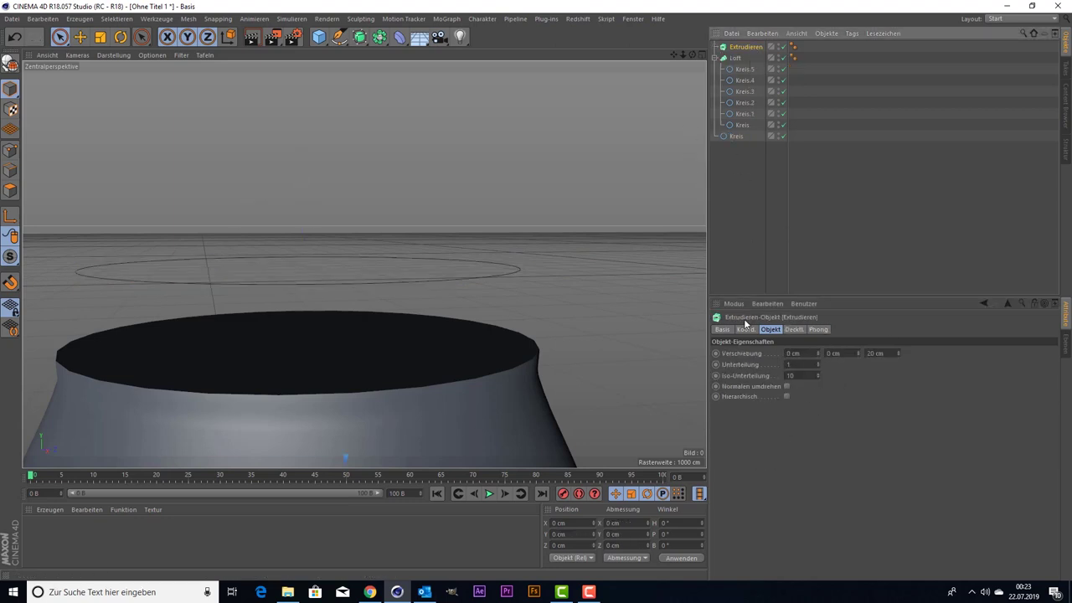
{"action": "left_click", "coordinate": [675, 536]}
{"action": "type", "text": "90"}
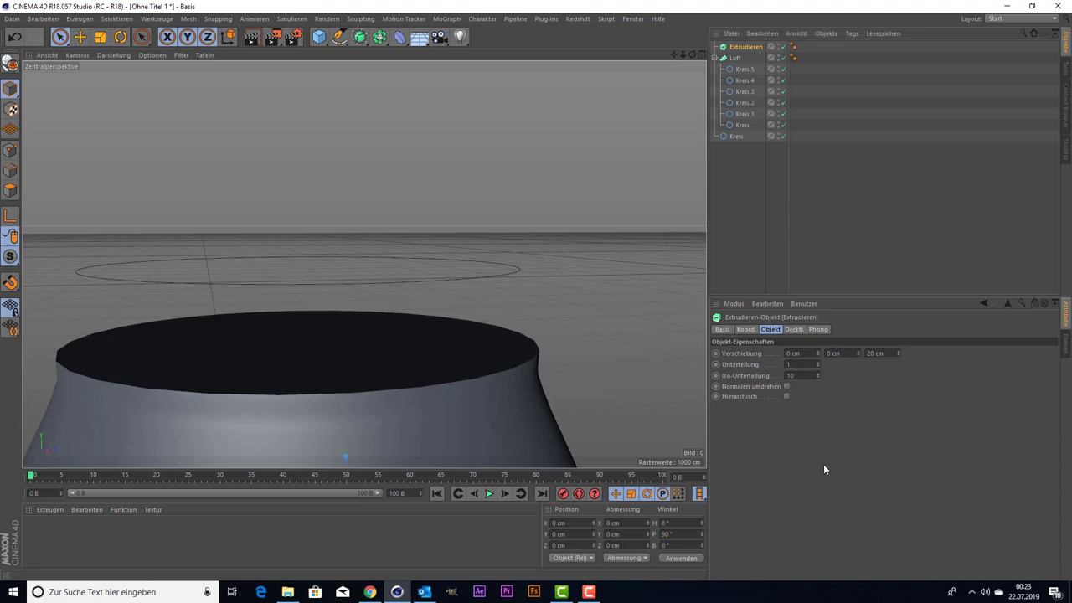
- Put the circle back into the Extrude and set the extrusion depth to 157 cm
{"action": "left_click", "coordinate": [727, 138]}
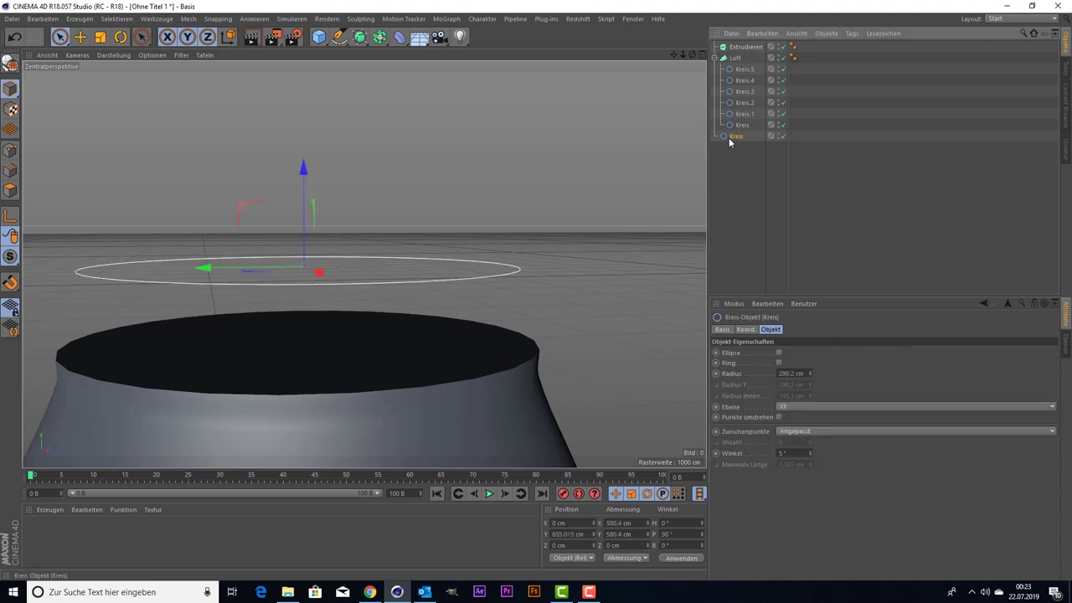
{"action": "left_click_drag", "start_coordinate": [729, 139], "coordinate": [739, 47]}
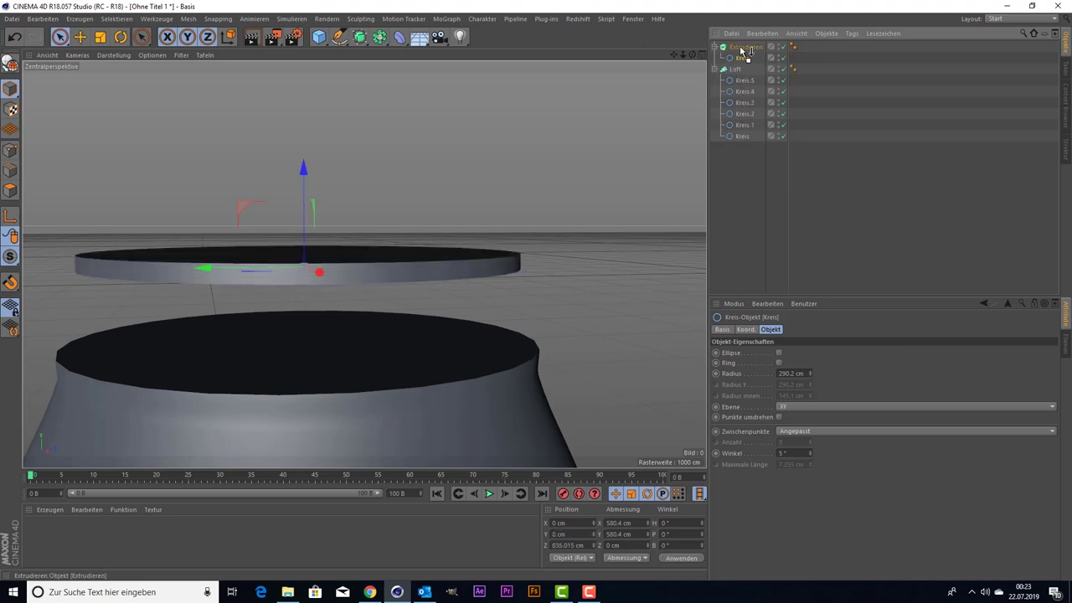
{"action": "left_click", "coordinate": [740, 47]}
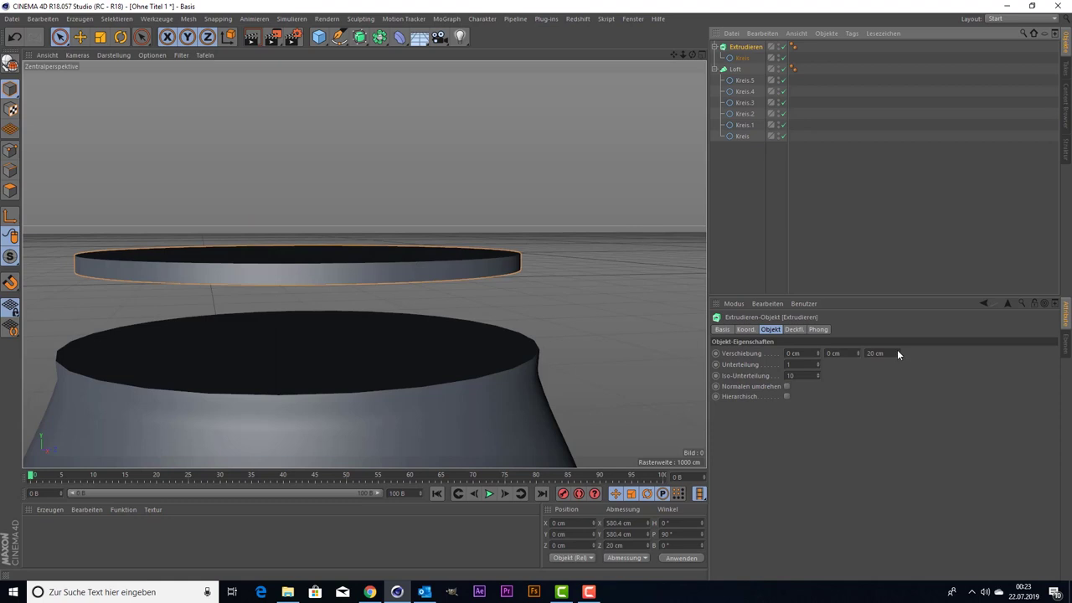
{"action": "left_click_drag", "start_coordinate": [898, 352], "coordinate": [898, 353]}
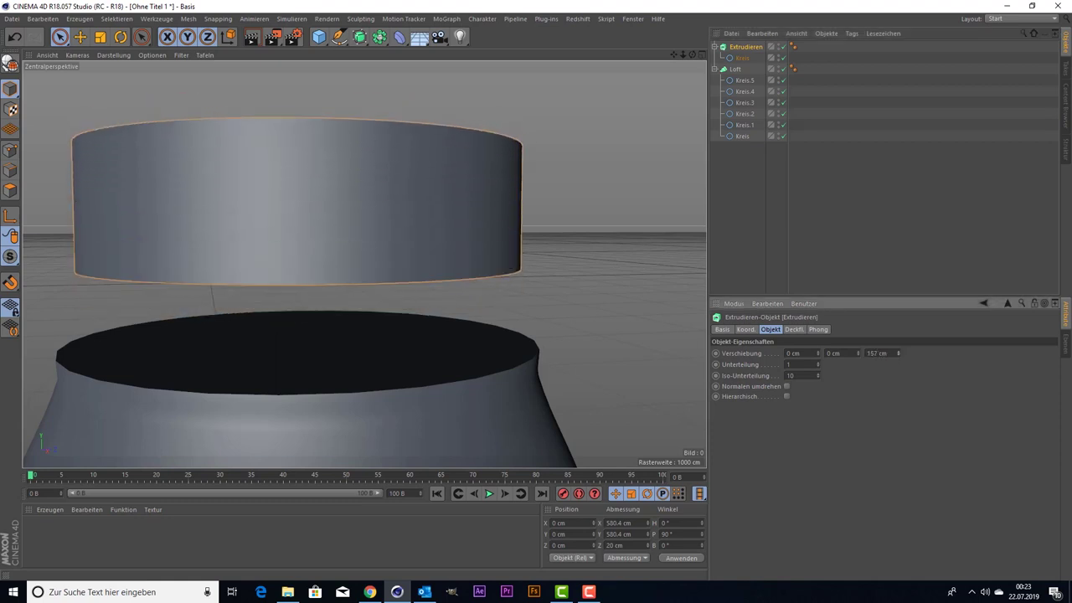
{"action": "scroll", "coordinate": [544, 258], "scroll_direction": "down", "scroll_amount": 2}
{"action": "scroll", "coordinate": [544, 258], "scroll_direction": "down", "scroll_amount": 2}
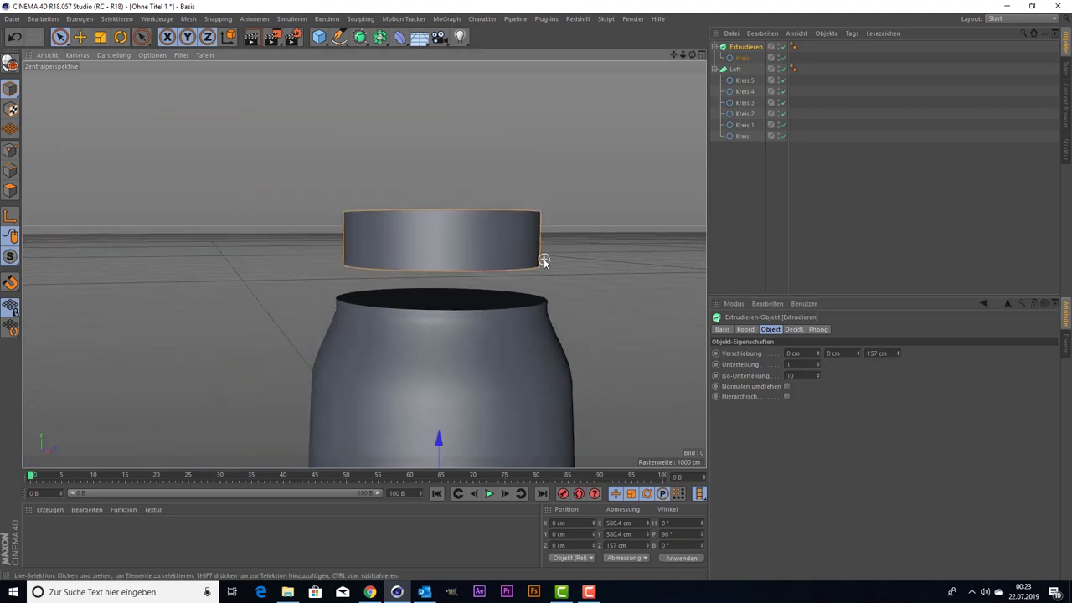
{"action": "scroll", "coordinate": [544, 258], "scroll_direction": "down", "scroll_amount": 2}
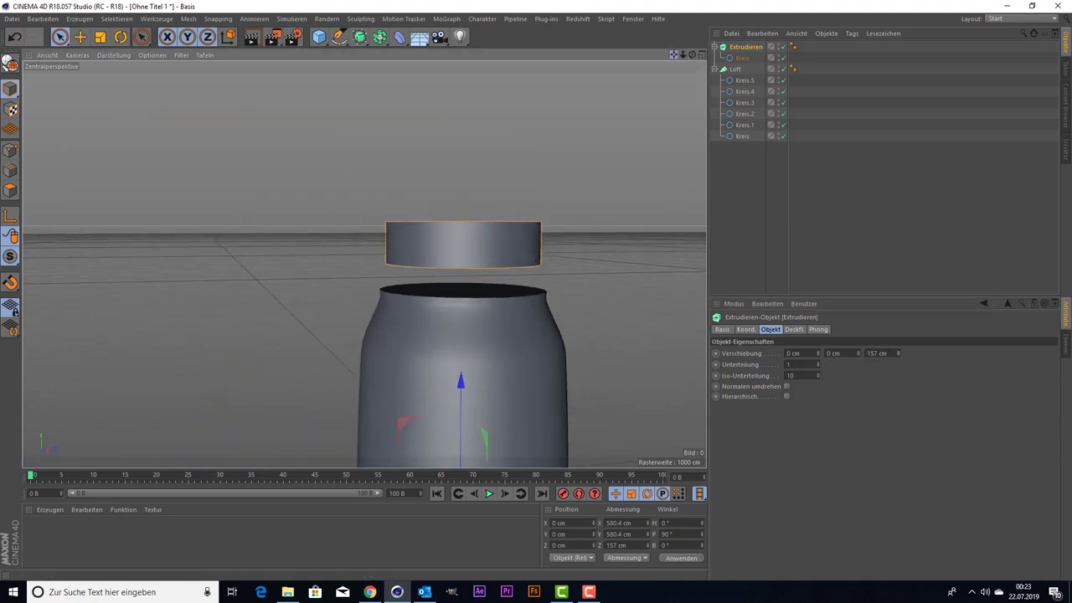
{"action": "left_click_drag", "start_coordinate": [469, 335], "coordinate": [503, 302], "text": "alt"}
- Move the cap's axis up to its top and view the cap from above
{"action": "left_click", "coordinate": [746, 48]}
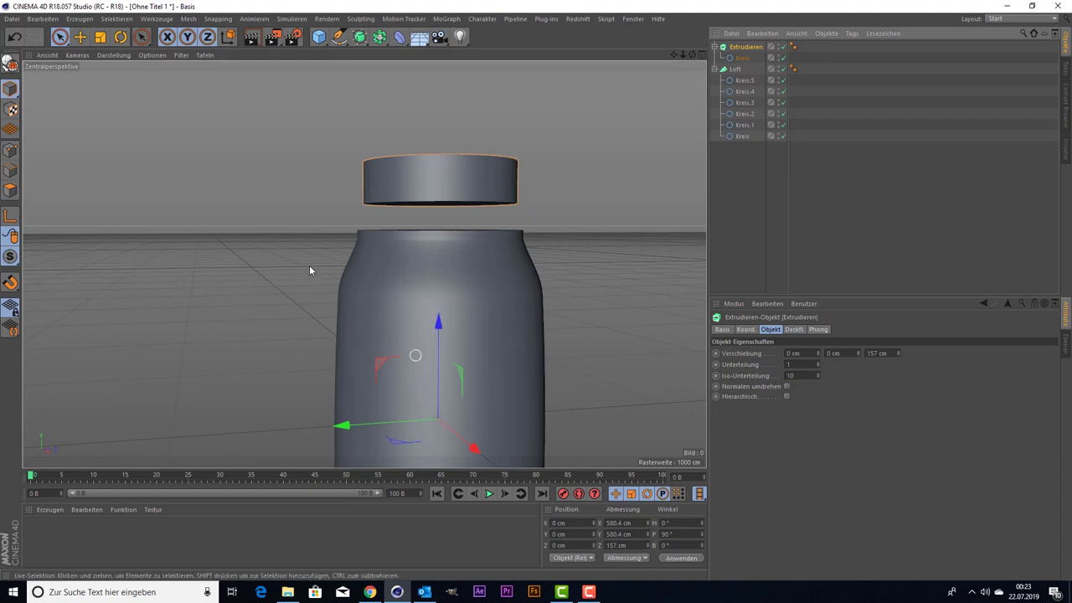
{"action": "left_click", "coordinate": [8, 220]}
{"action": "left_click_drag", "start_coordinate": [439, 321], "coordinate": [453, 137]}
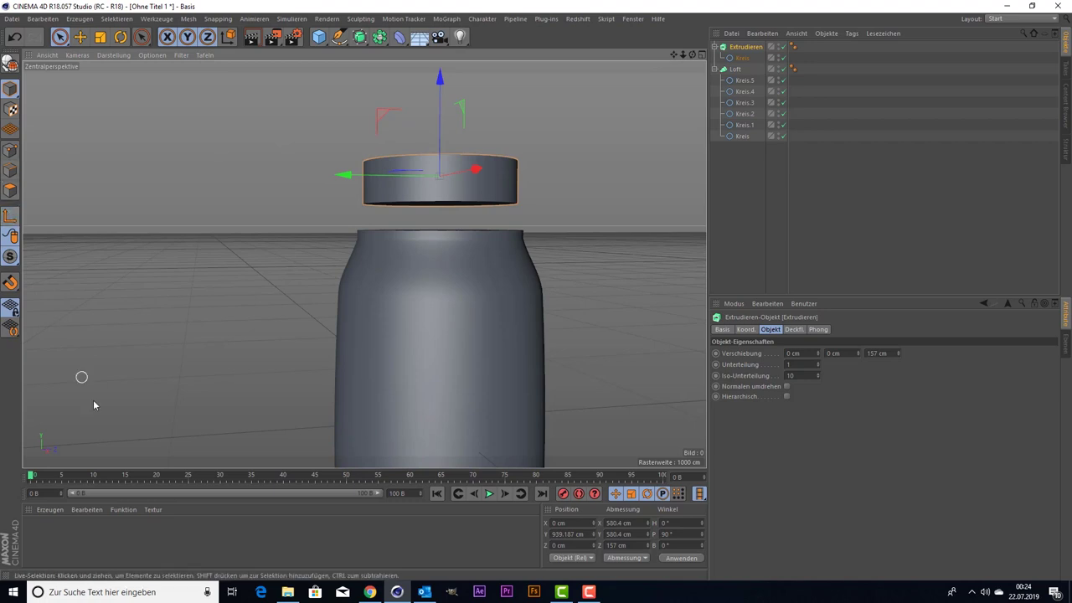
{"action": "left_click_drag", "start_coordinate": [444, 136], "coordinate": [445, 140]}
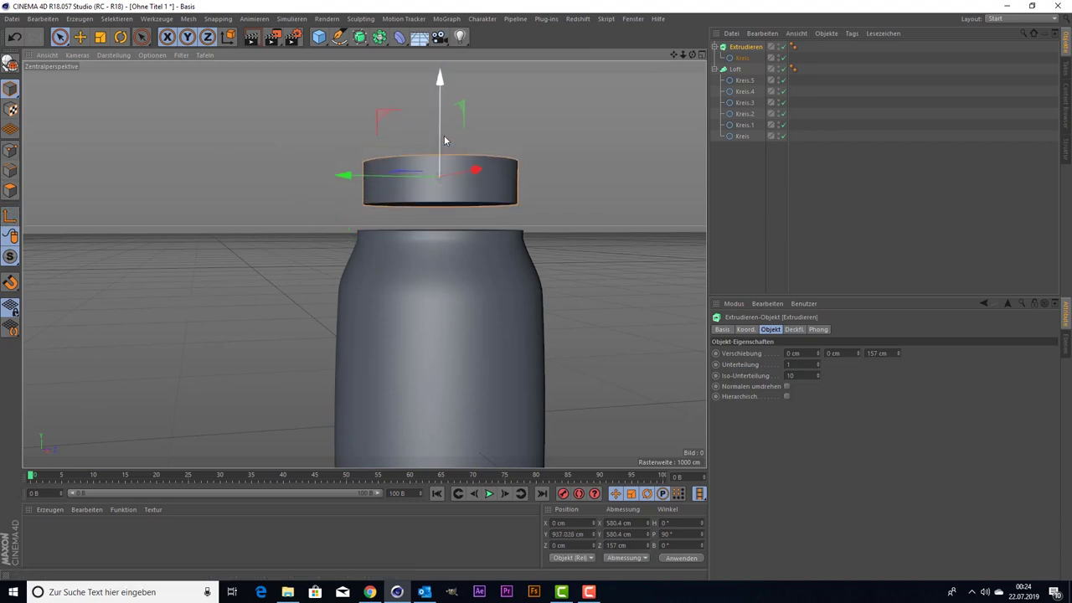
{"action": "key", "text": "ctrl+z"}
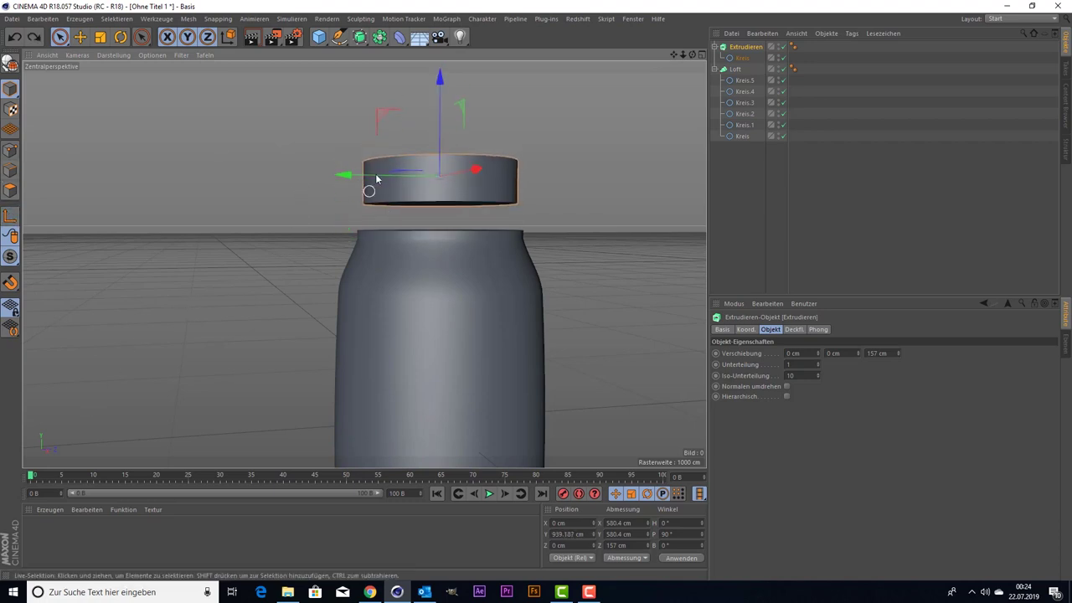
{"action": "mouse_move", "coordinate": [614, 137]}
{"action": "left_mouse_down", "text": "alt"}
{"action": "mouse_move", "coordinate": [652, 63]}
{"action": "mouse_move", "coordinate": [363, 264]}
{"action": "left_mouse_up", "text": "alt"}
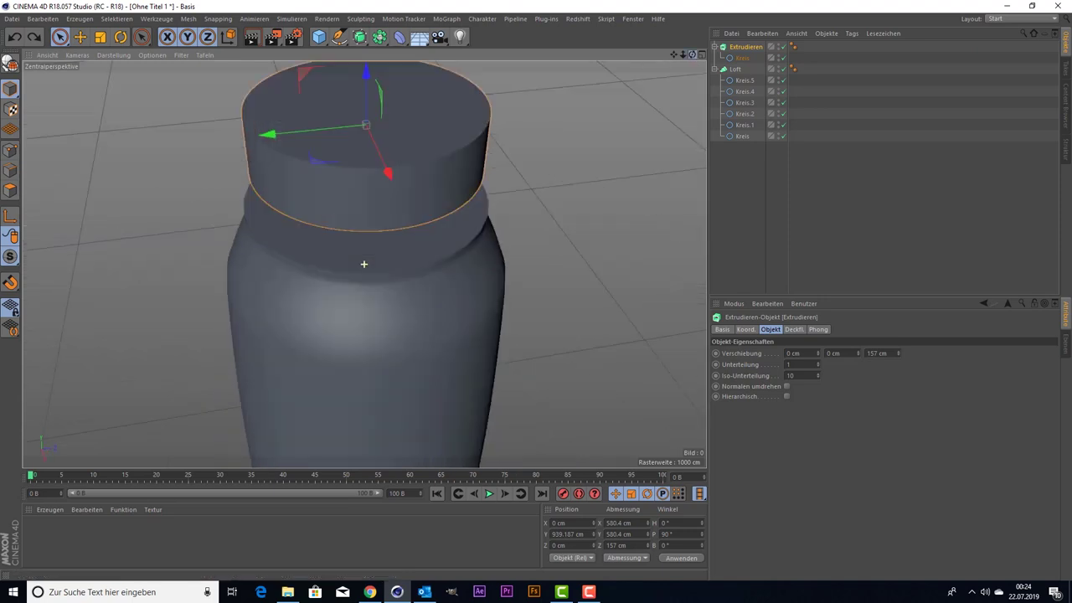
{"action": "left_click_drag", "start_coordinate": [674, 53], "coordinate": [688, 44]}
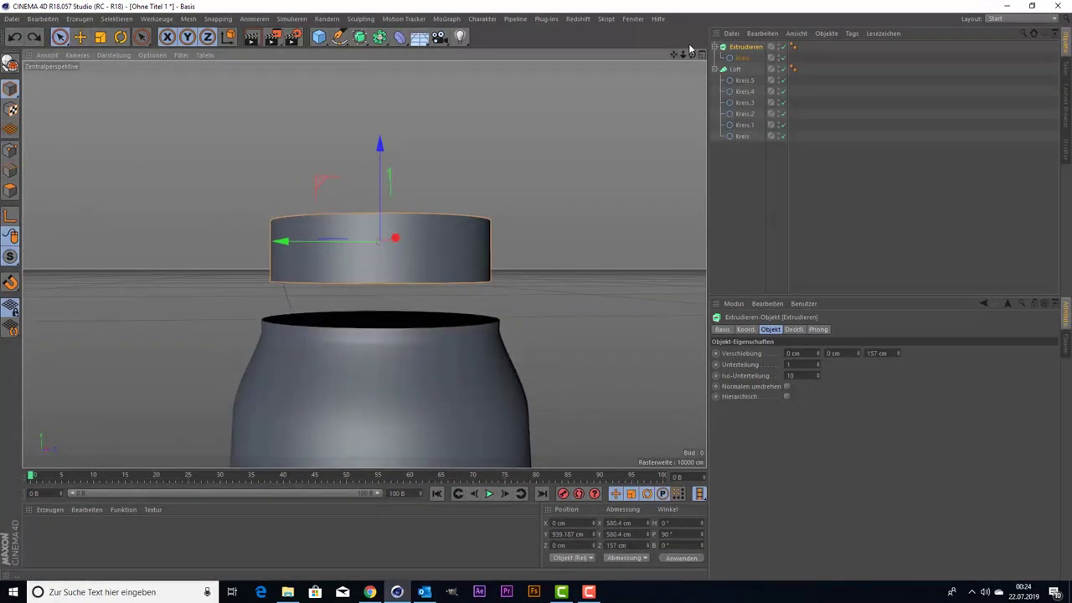
- Add a Boole generator and nest the Extrudieren cylinder and Loft can body under it
{"action": "left_click", "coordinate": [379, 37]}
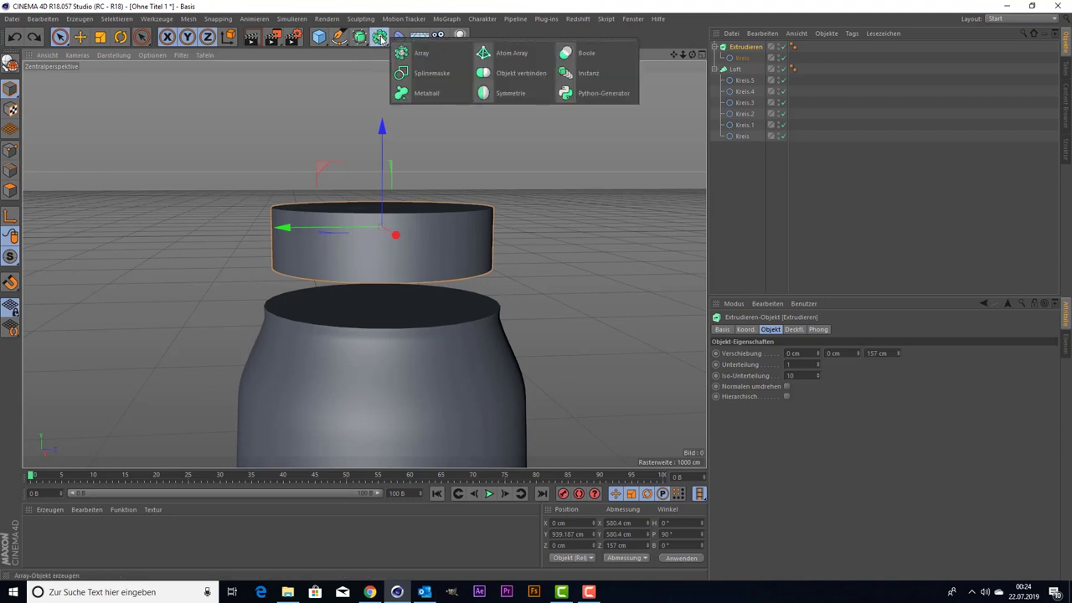
{"action": "left_click", "coordinate": [586, 54]}
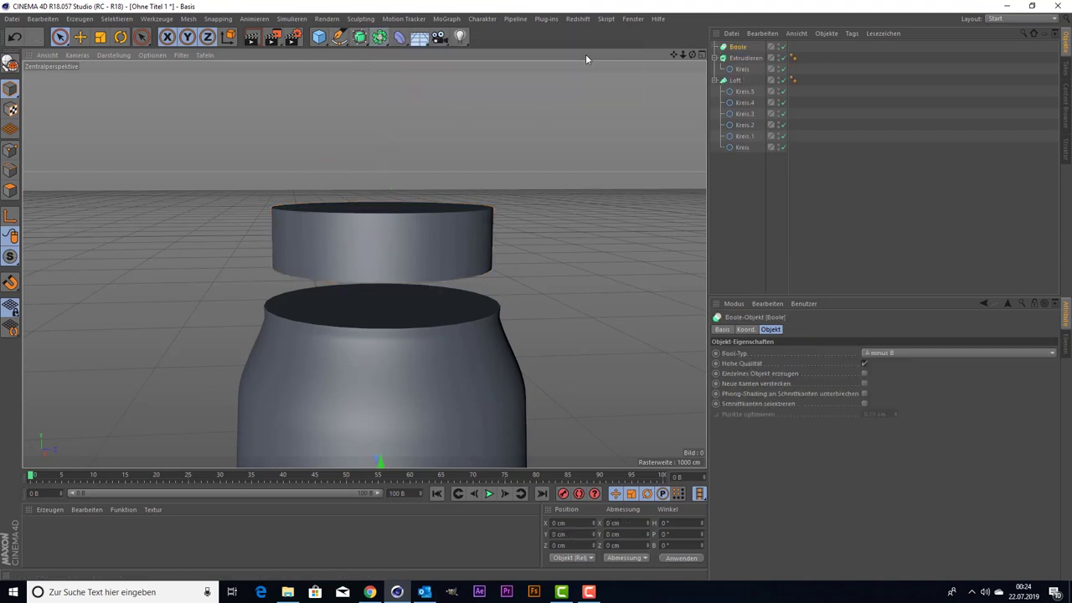
{"action": "left_click", "coordinate": [739, 59]}
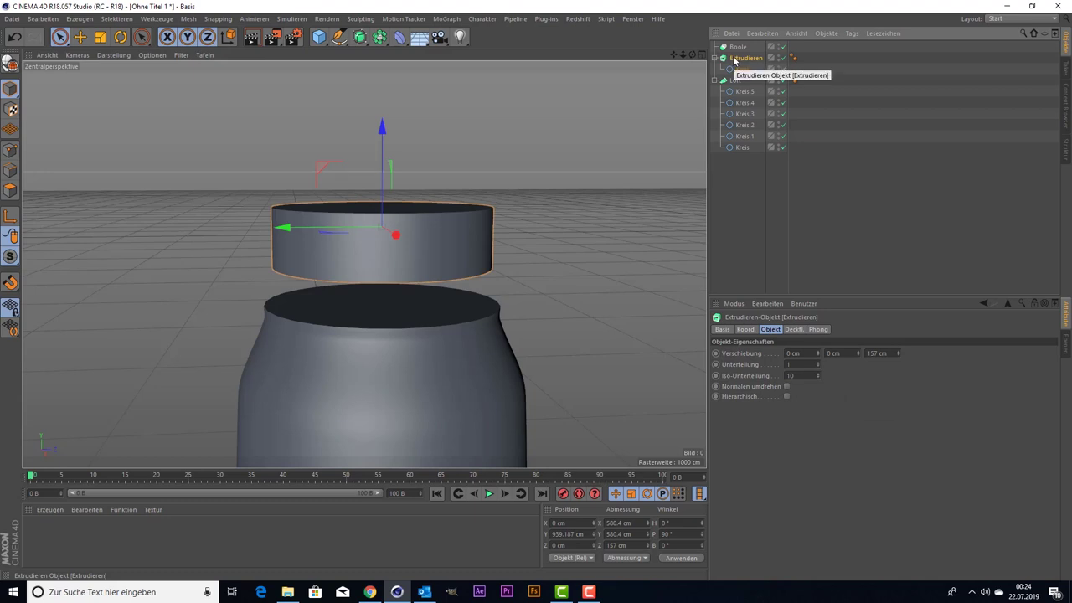
{"action": "left_click_drag", "start_coordinate": [734, 60], "coordinate": [739, 48]}
{"action": "left_click", "coordinate": [726, 83]}
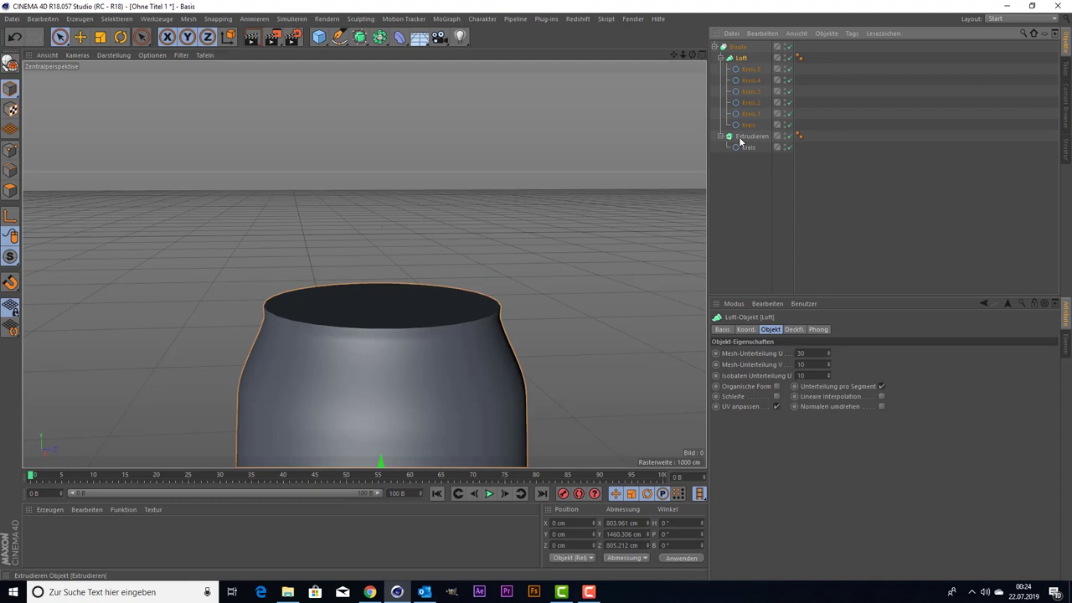
- Lower the Extrudieren cutting cylinder along Y to about 820 cm, into the can top
{"action": "left_click", "coordinate": [748, 48]}
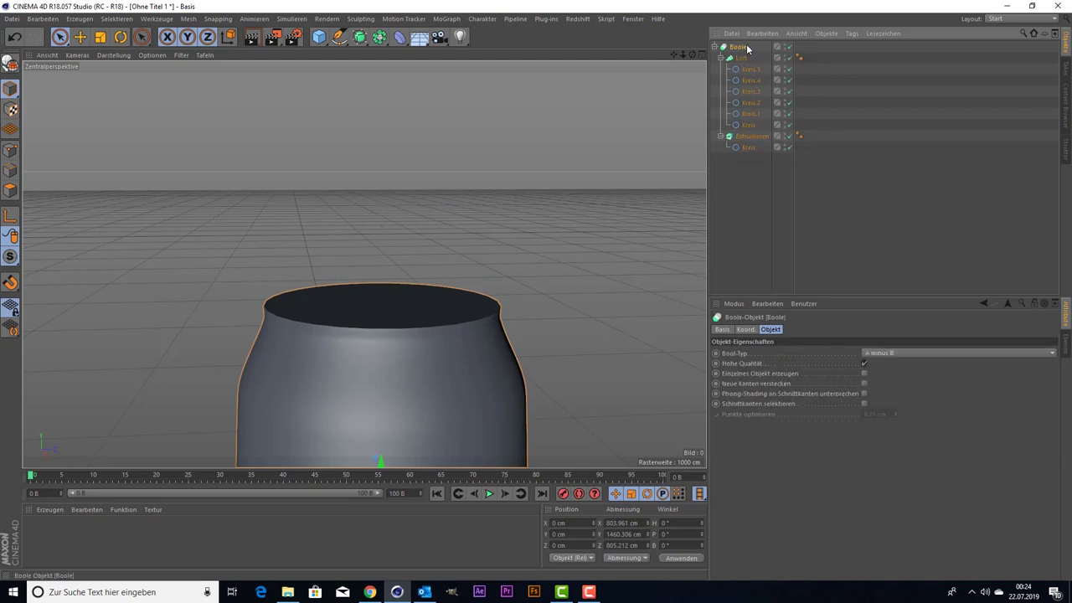
{"action": "left_click", "coordinate": [741, 58]}
{"action": "left_click", "coordinate": [742, 137]}
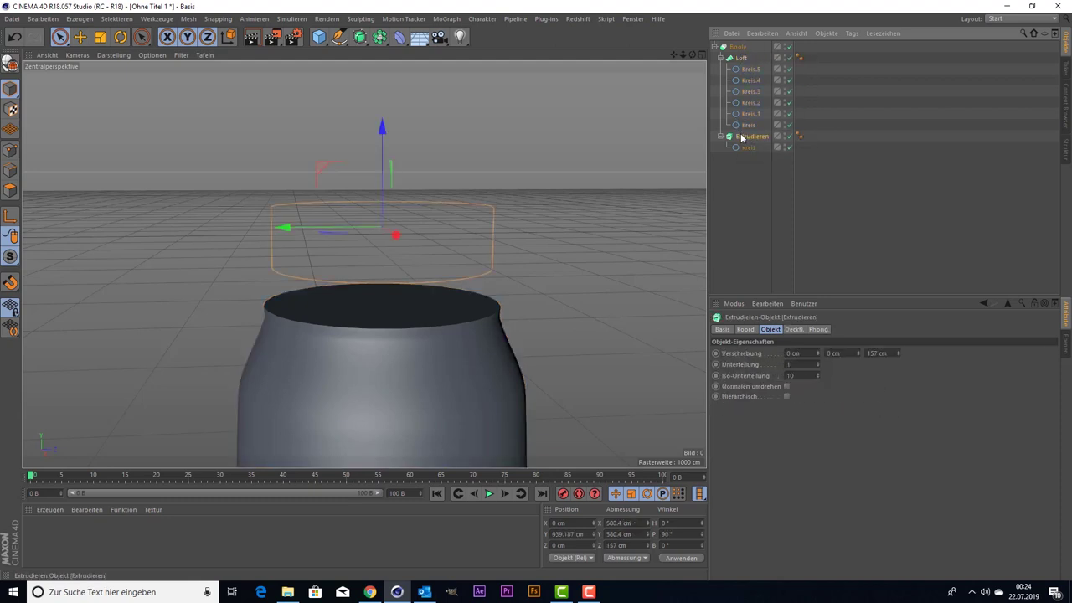
{"action": "left_click", "coordinate": [398, 160]}
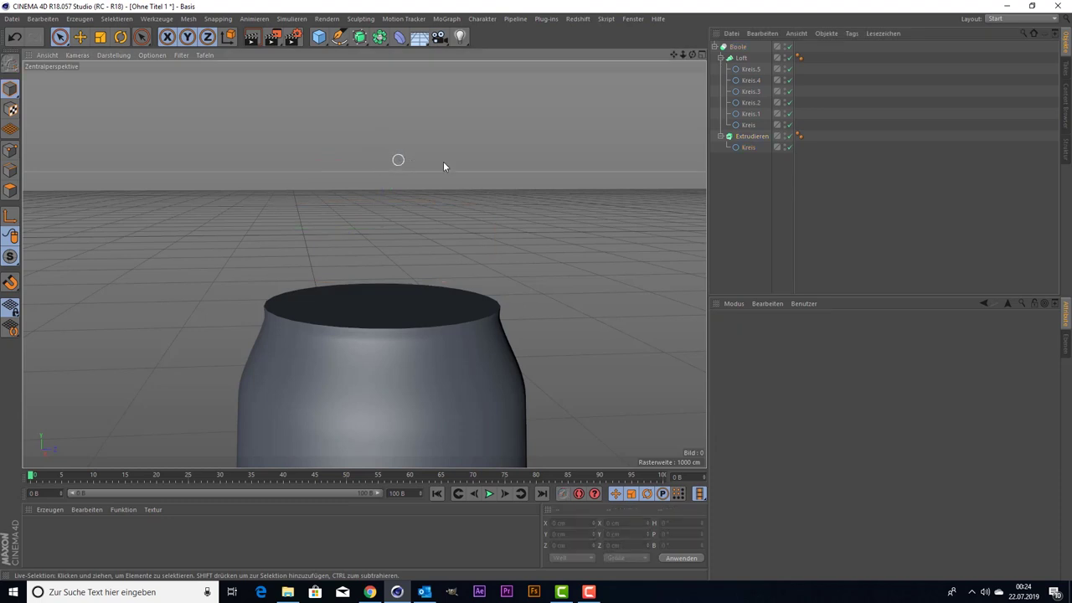
{"action": "left_click", "coordinate": [752, 137]}
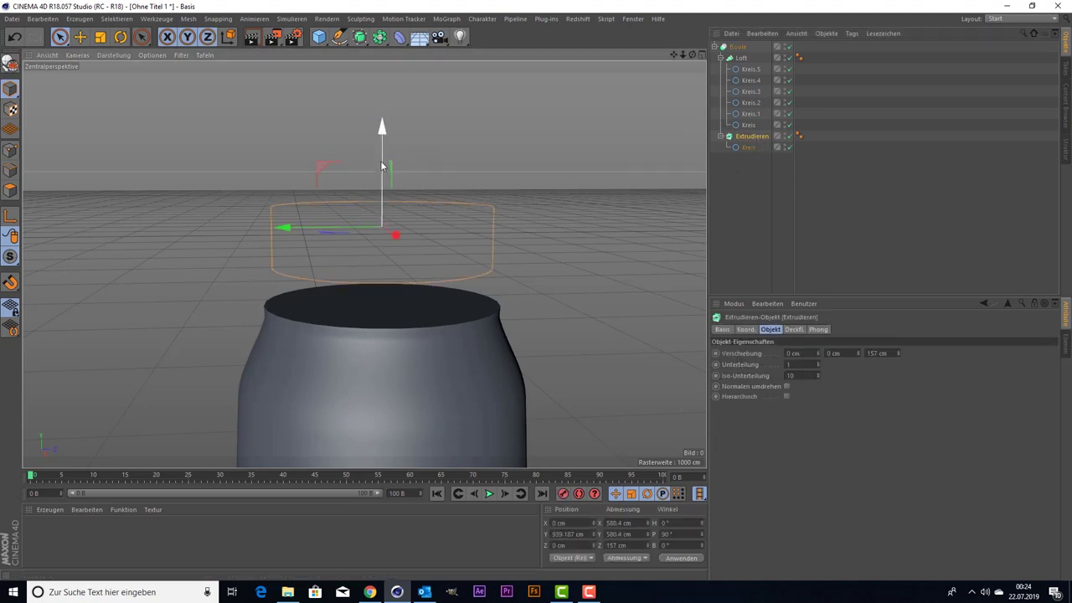
{"action": "left_click_drag", "start_coordinate": [381, 166], "coordinate": [380, 204]}
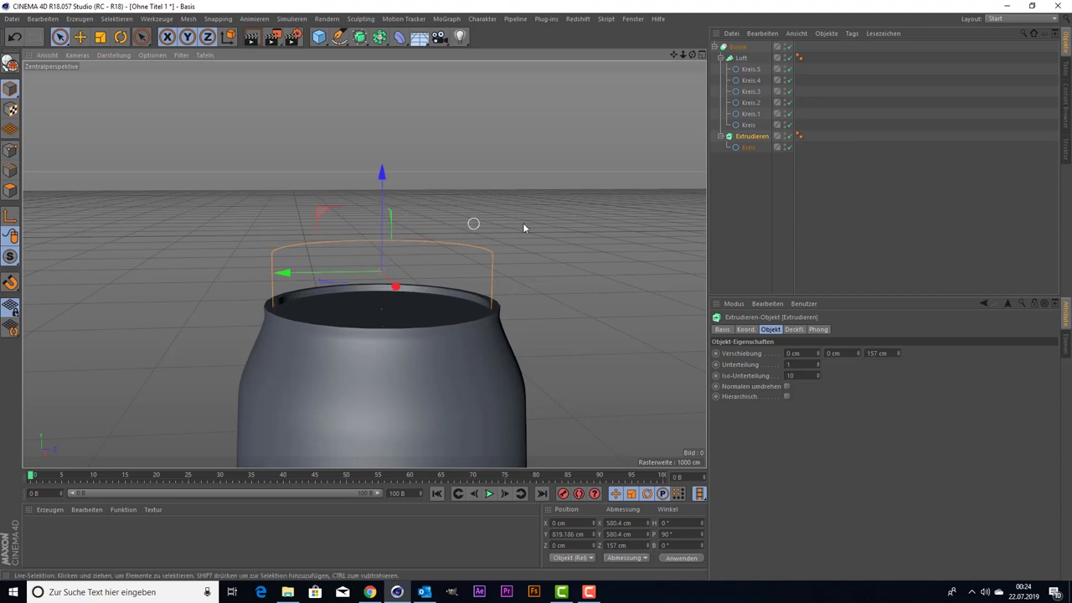
{"action": "scroll", "coordinate": [521, 256], "scroll_direction": "up", "scroll_amount": 3}
{"action": "scroll", "coordinate": [540, 243], "scroll_direction": "up", "scroll_amount": 3}
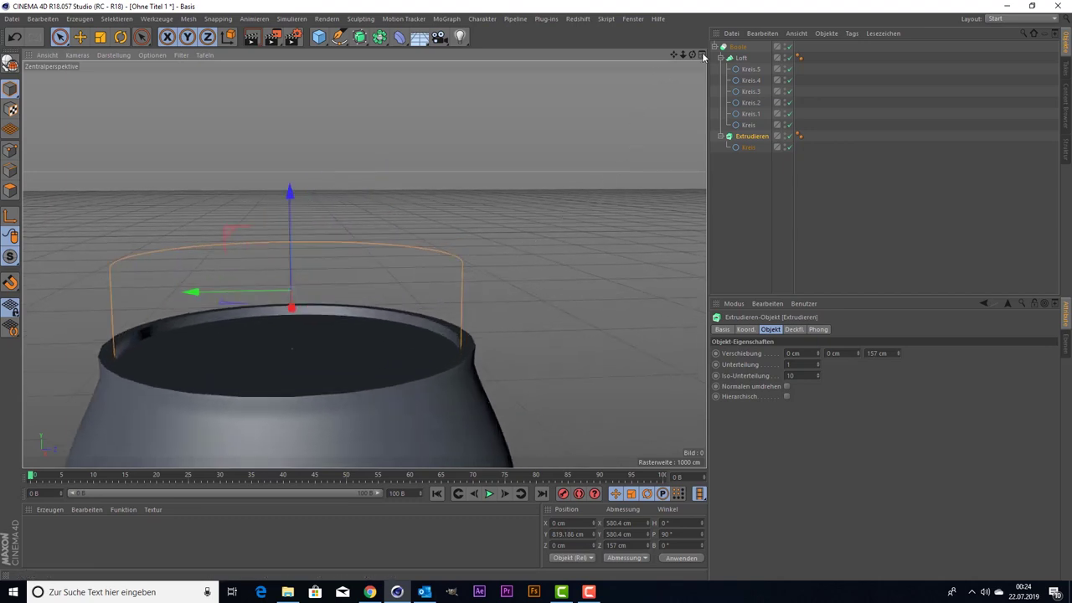
{"action": "left_click_drag", "start_coordinate": [693, 56], "coordinate": [364, 265]}
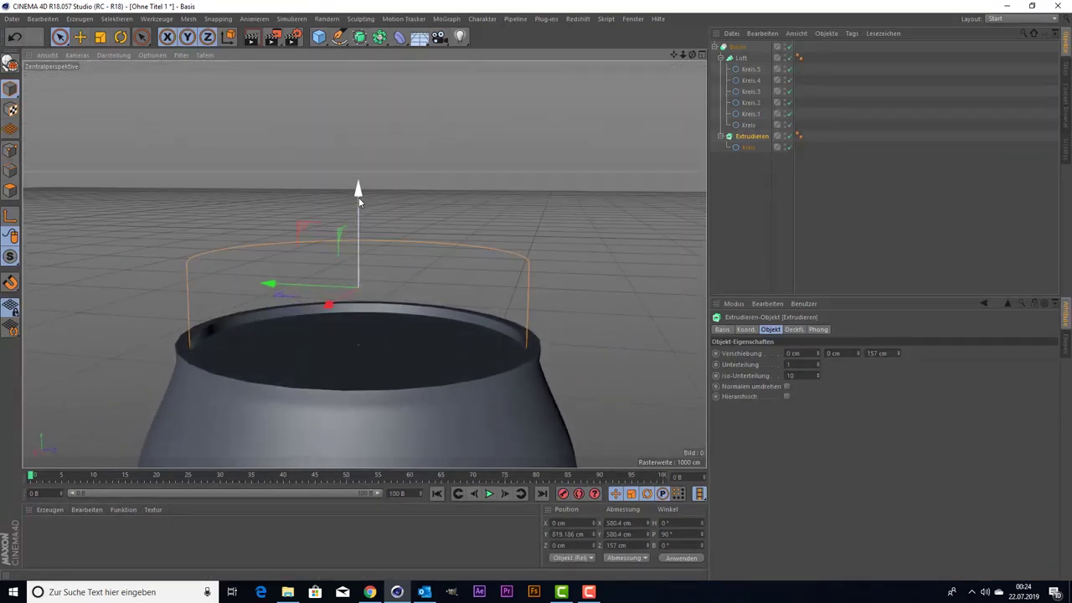
{"action": "mouse_move", "coordinate": [358, 197]}
{"action": "left_mouse_down"}
{"action": "mouse_move", "coordinate": [359, 213]}
{"action": "mouse_move", "coordinate": [354, 202]}
{"action": "left_mouse_up"}
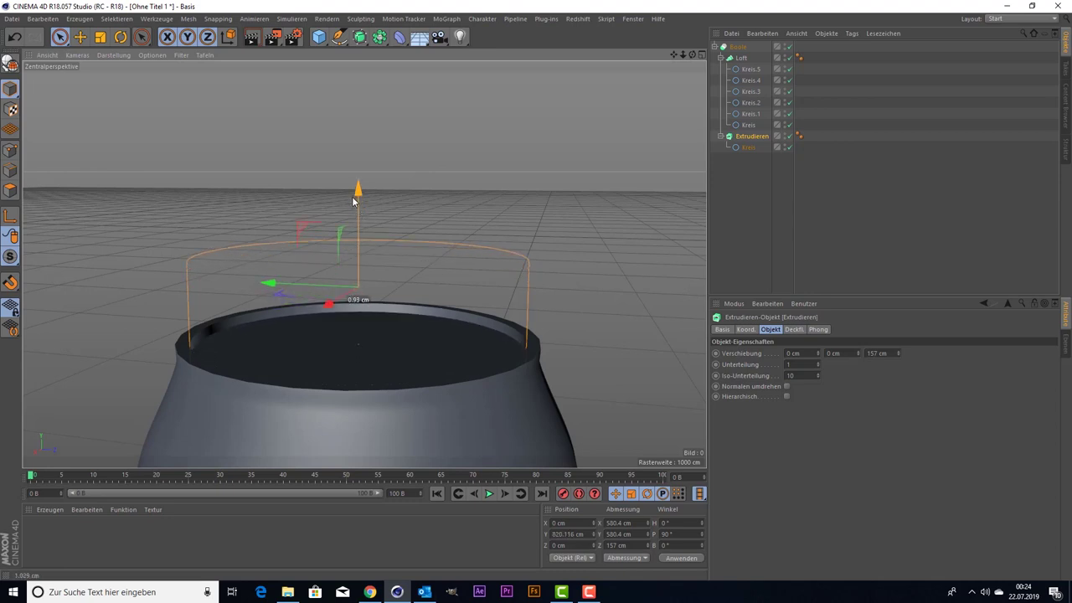
- Look down onto the can top and maximise the Top view from the four-view layout
{"action": "left_click", "coordinate": [493, 296]}
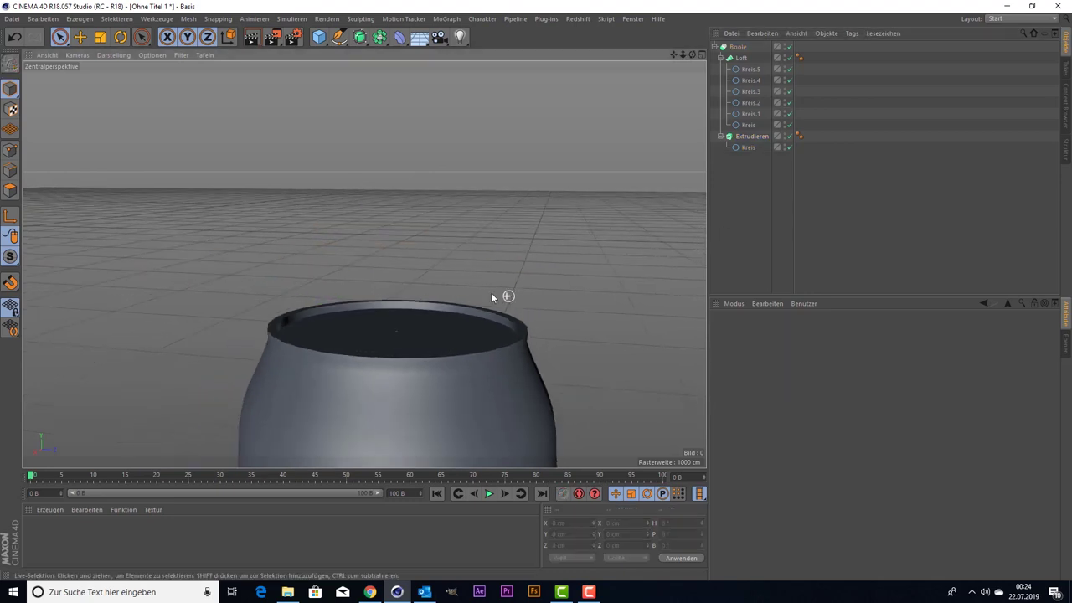
{"action": "left_click_drag", "start_coordinate": [492, 296], "coordinate": [593, 218], "text": "alt"}
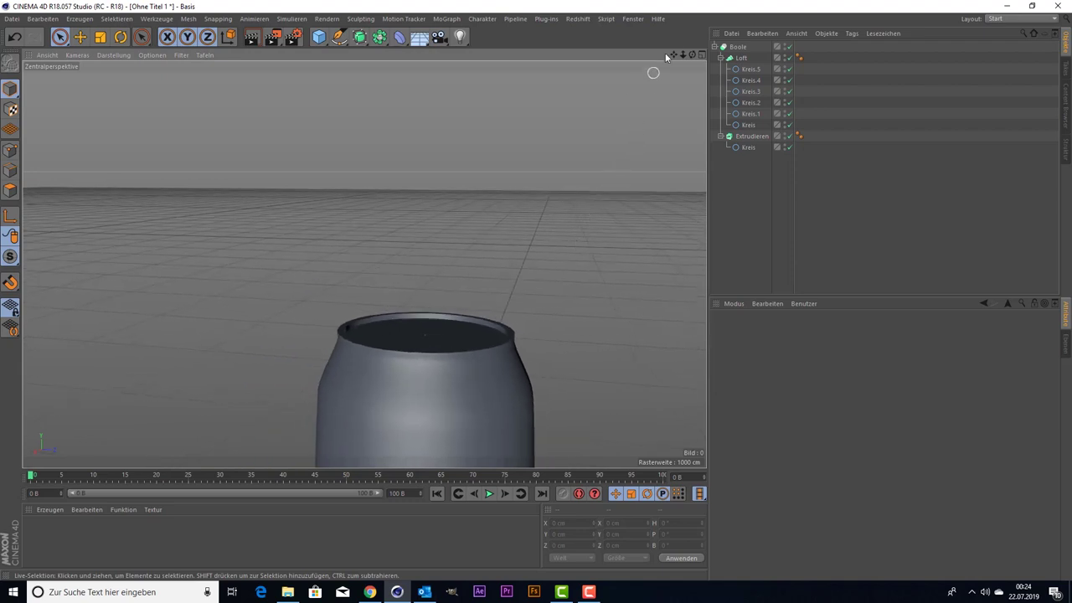
{"action": "left_click_drag", "start_coordinate": [359, 261], "coordinate": [368, 302], "text": "alt"}
{"action": "mouse_move", "coordinate": [689, 54]}
{"action": "left_mouse_down"}
{"action": "mouse_move", "coordinate": [363, 264]}
{"action": "mouse_move", "coordinate": [364, 196]}
{"action": "mouse_move", "coordinate": [659, 136]}
{"action": "left_mouse_up"}
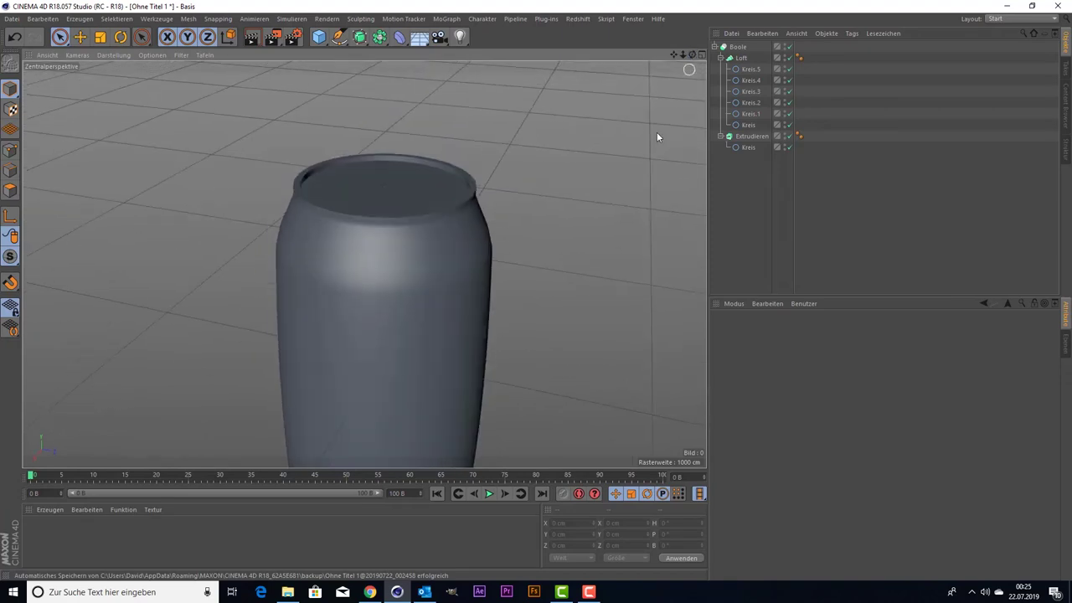
{"action": "middle_click", "coordinate": [377, 220]}
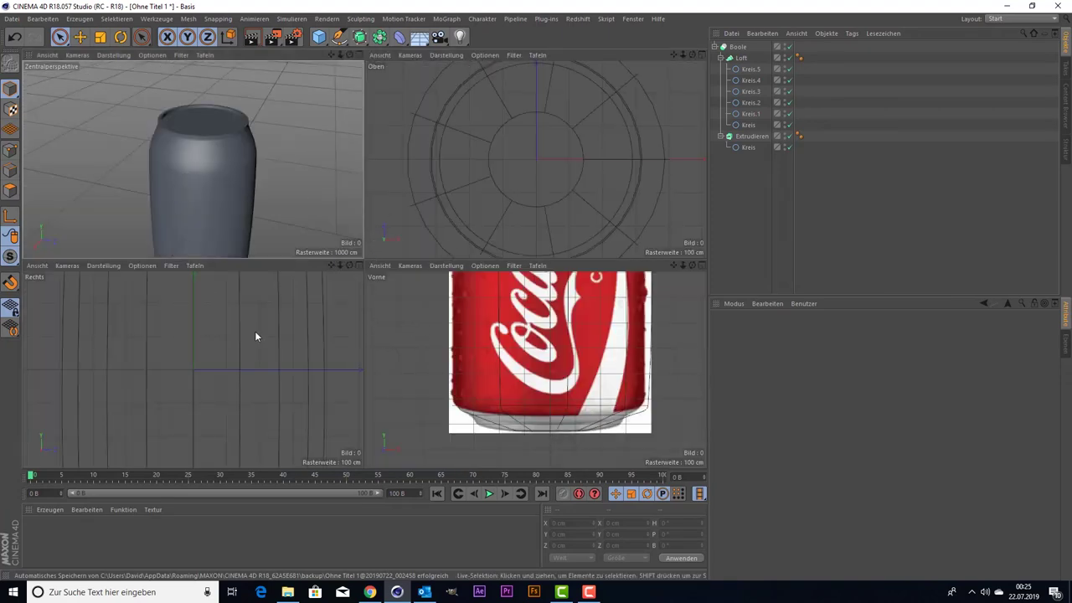
{"action": "middle_click", "coordinate": [529, 145]}
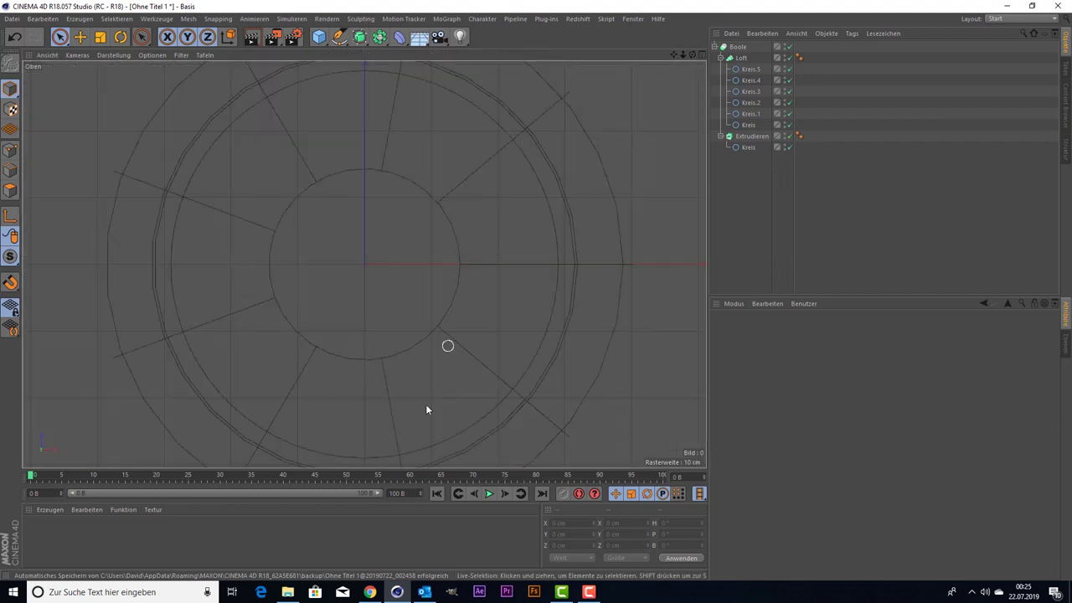
{"action": "left_click", "coordinate": [287, 592]}
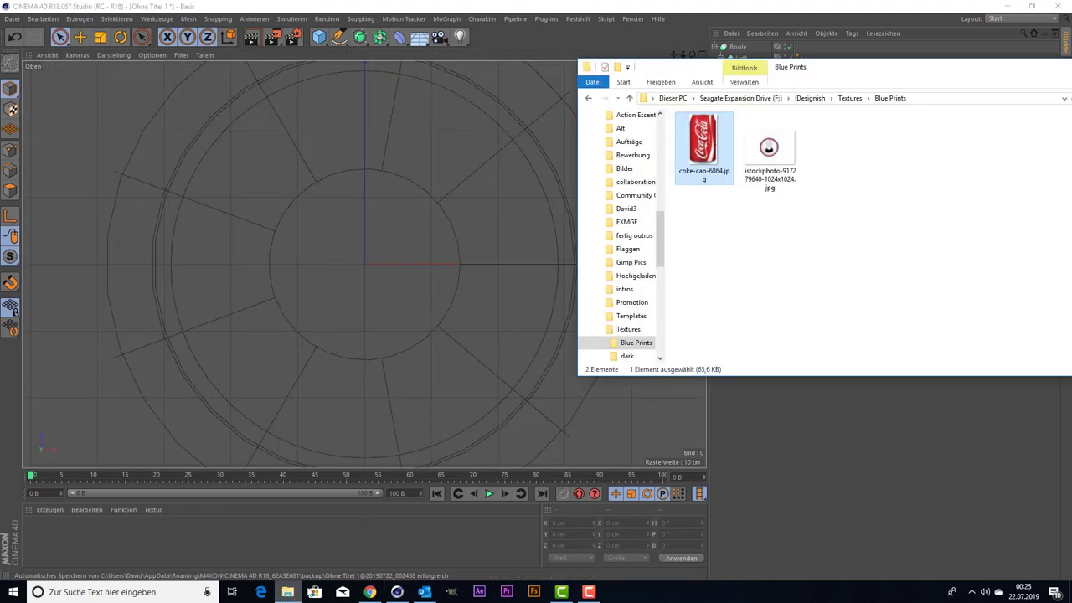
{"action": "left_click", "coordinate": [749, 156]}
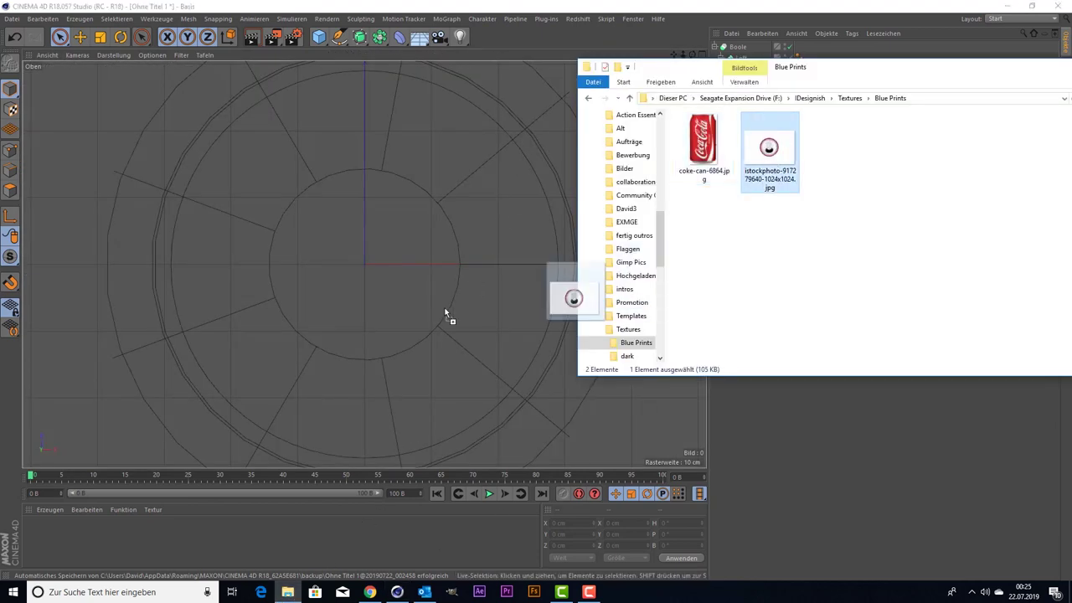
{"action": "left_click_drag", "start_coordinate": [778, 156], "coordinate": [325, 261]}
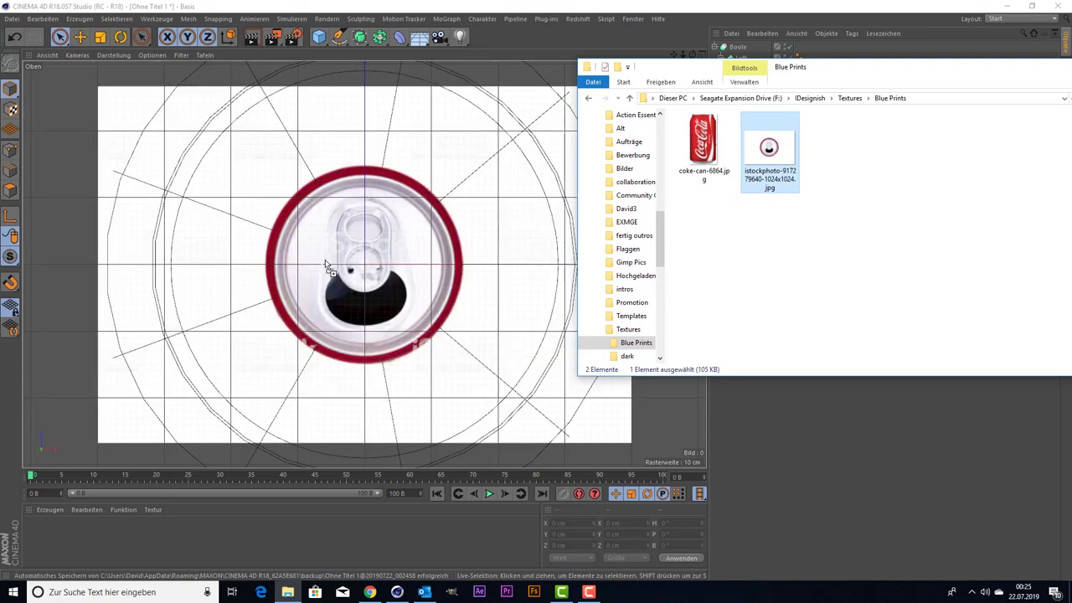
{"action": "scroll", "coordinate": [327, 266], "scroll_direction": "up", "scroll_amount": 3}
{"action": "scroll", "coordinate": [326, 266], "scroll_direction": "up", "scroll_amount": 3}
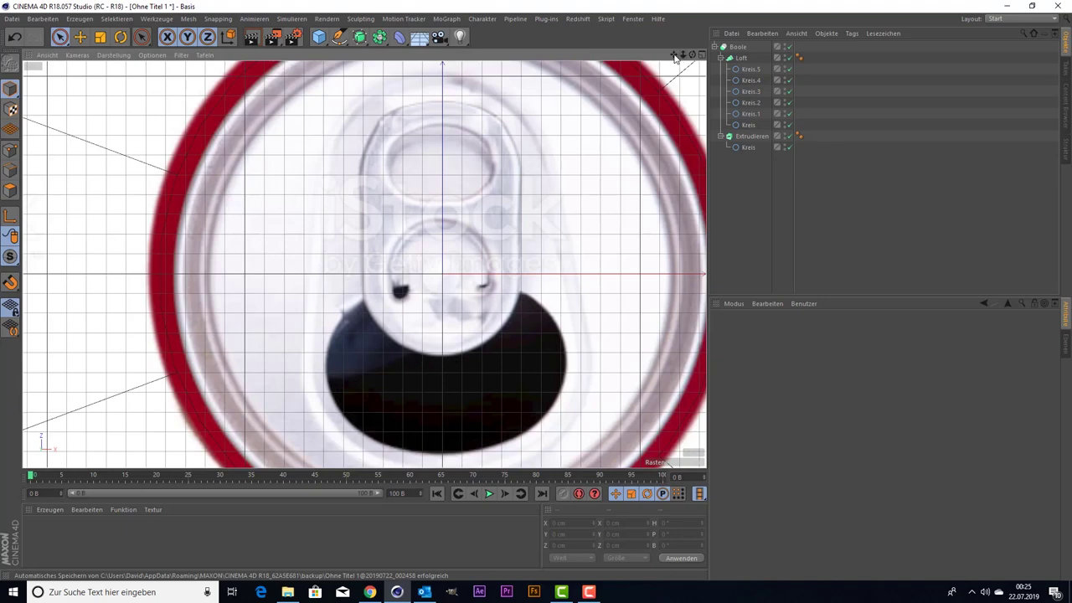
{"action": "left_click_drag", "start_coordinate": [675, 56], "coordinate": [635, 100]}
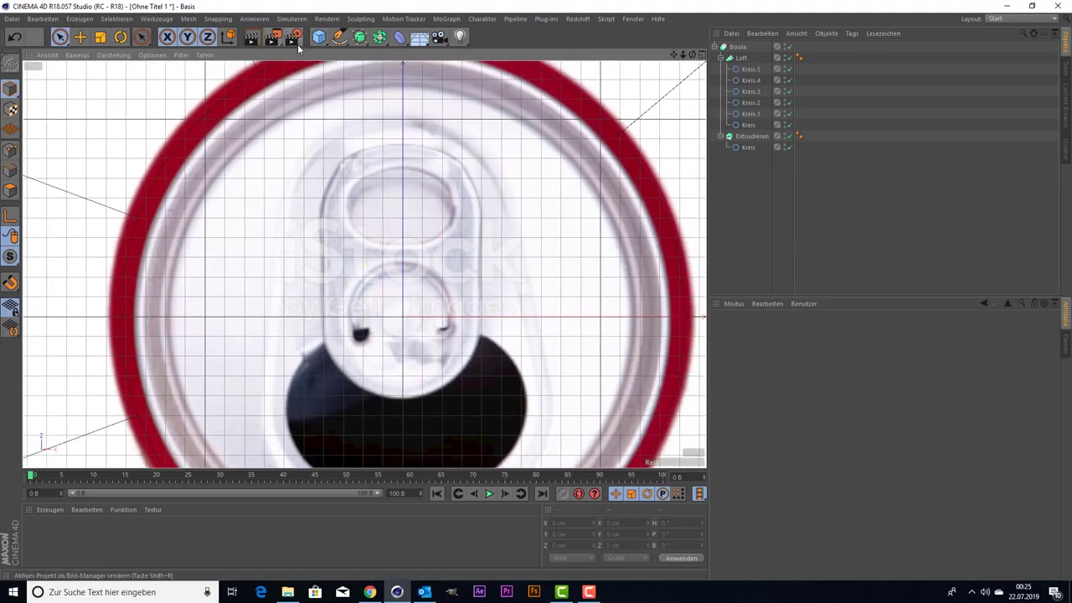
- With Spline-Stift, trace the pull tab's left side, top edge and right edge
{"action": "left_click", "coordinate": [338, 36]}
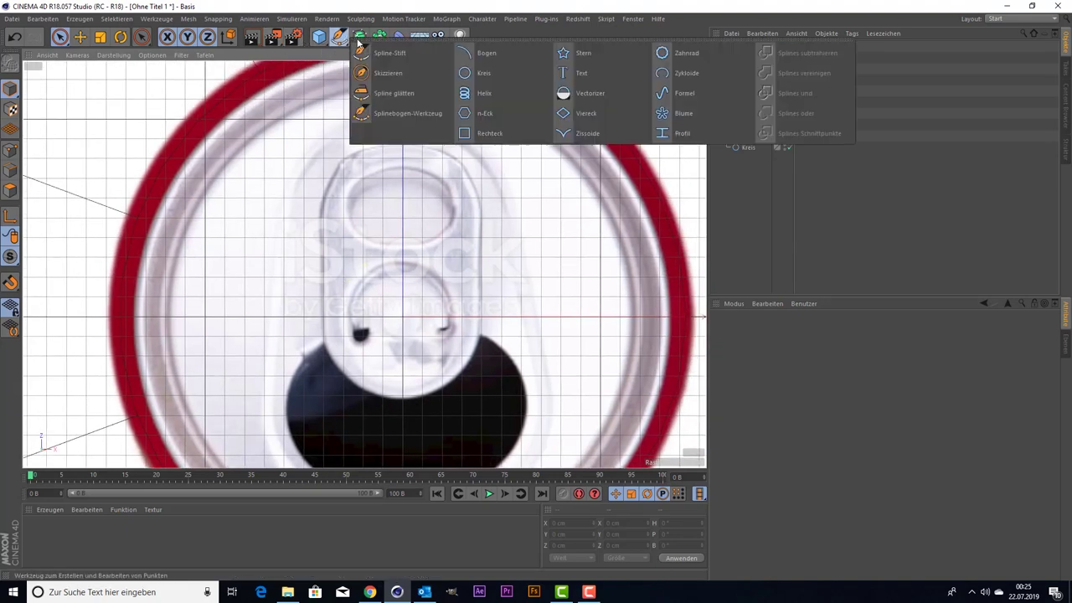
{"action": "left_click", "coordinate": [421, 52]}
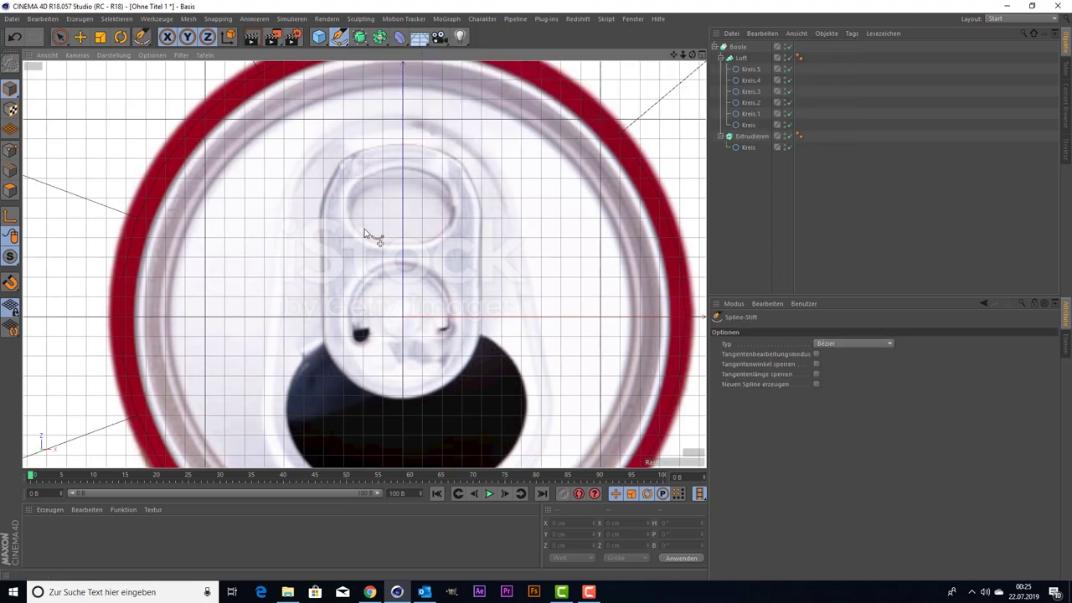
{"action": "left_click", "coordinate": [322, 216]}
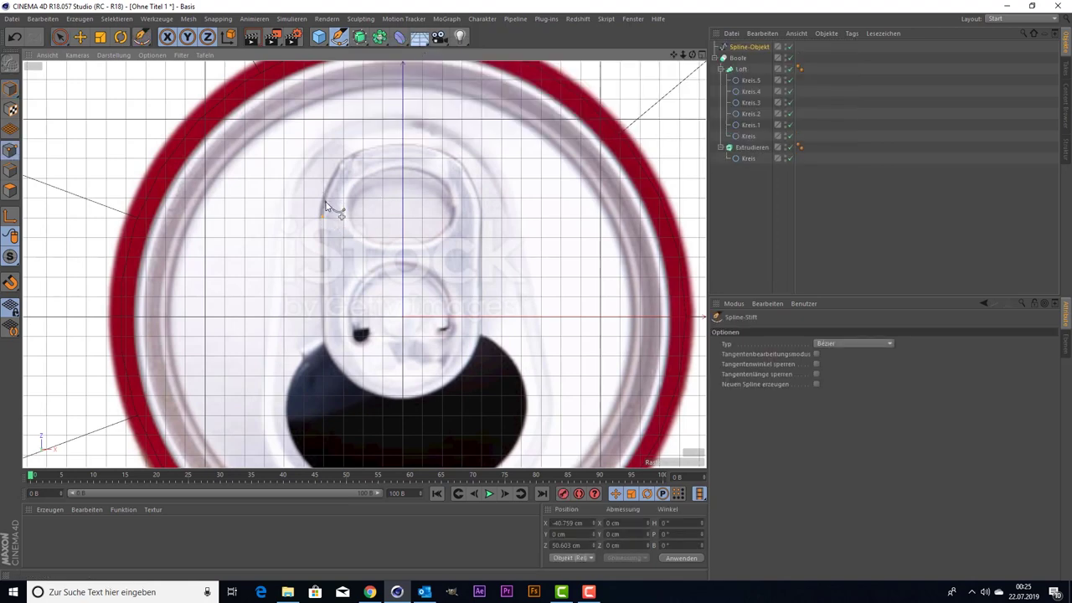
{"action": "left_click", "coordinate": [346, 159]}
{"action": "left_click", "coordinate": [397, 148]}
{"action": "left_click", "coordinate": [432, 150]}
{"action": "left_click", "coordinate": [452, 160]}
{"action": "left_click", "coordinate": [467, 174]}
{"action": "left_click", "coordinate": [479, 196]}
{"action": "left_click", "coordinate": [479, 223]}
{"action": "left_click", "coordinate": [483, 289]}
- Fix a misplaced point, then trace the tab's bottom curve and left side, closing at the start
{"action": "key", "text": "ctrl+z"}
{"action": "left_click", "coordinate": [480, 339]}
{"action": "left_click", "coordinate": [467, 365]}
{"action": "left_click", "coordinate": [416, 398]}
{"action": "left_click", "coordinate": [403, 399]}
{"action": "left_click", "coordinate": [382, 400]}
{"action": "left_click", "coordinate": [369, 392]}
{"action": "left_click", "coordinate": [327, 363]}
{"action": "left_click", "coordinate": [329, 349]}
{"action": "left_click", "coordinate": [325, 335]}
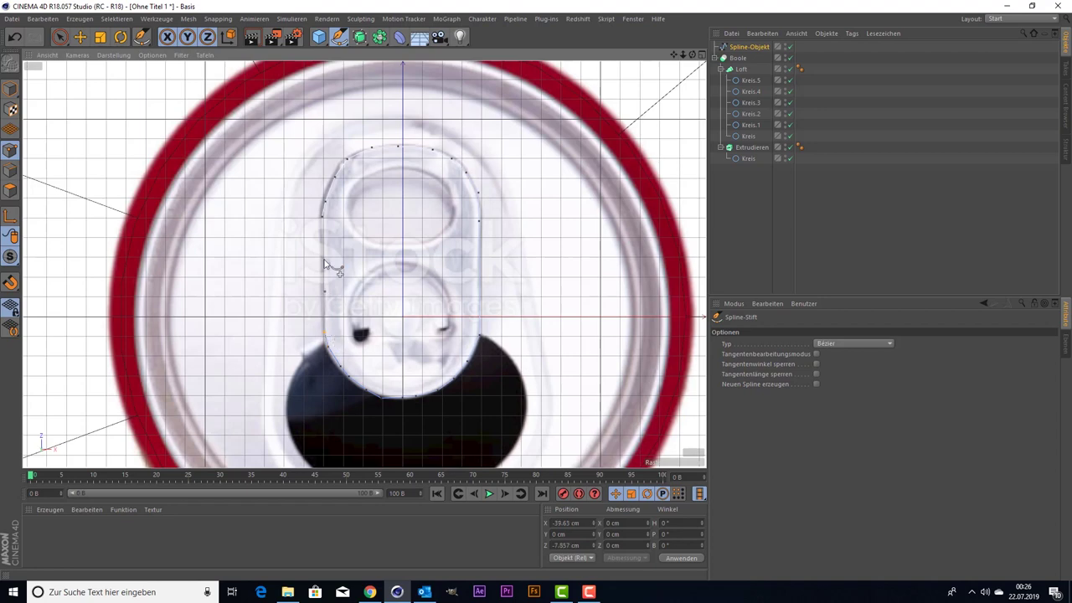
{"action": "left_click", "coordinate": [325, 216]}
{"action": "left_click", "coordinate": [754, 210]}
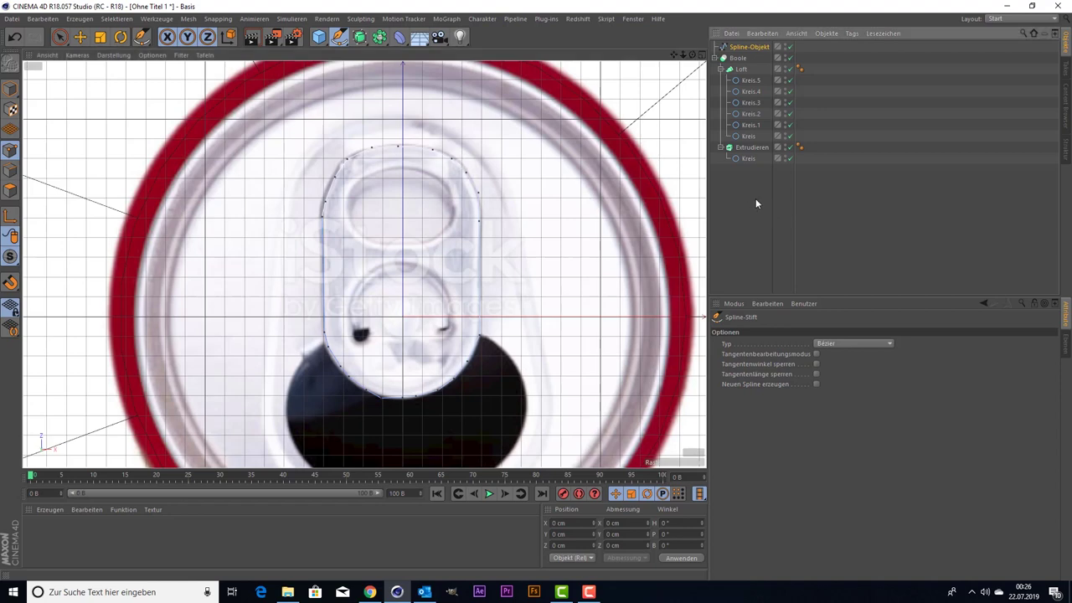
- Start tracing the tab's upper hole, redoing misplaced points along its top edge
{"action": "left_click", "coordinate": [351, 191]}
{"action": "left_click", "coordinate": [367, 175]}
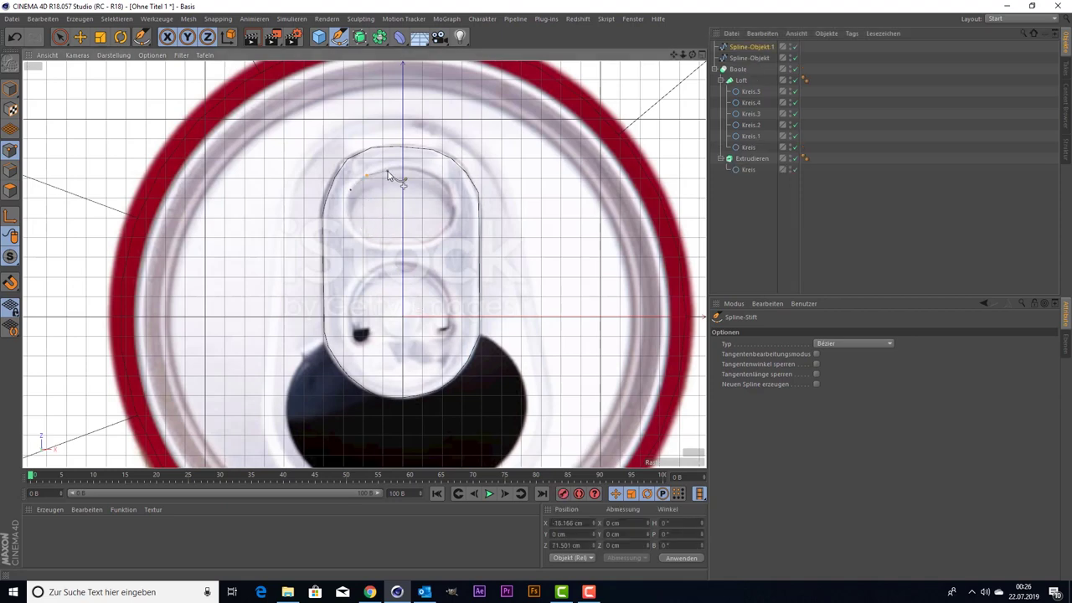
{"action": "left_click", "coordinate": [386, 168]}
{"action": "left_click", "coordinate": [409, 167]}
{"action": "left_click", "coordinate": [433, 178]}
{"action": "left_click", "coordinate": [453, 196]}
{"action": "key", "text": "ctrl+z"}
{"action": "key", "text": "ctrl+z"}
{"action": "left_click", "coordinate": [427, 176]}
{"action": "left_click", "coordinate": [441, 182]}
{"action": "left_click", "coordinate": [453, 198]}
- Finish the upper hole outline along its right side and bottom, closing it at the start
{"action": "left_click", "coordinate": [454, 211]}
{"action": "left_click", "coordinate": [450, 228]}
{"action": "left_click", "coordinate": [445, 232]}
{"action": "left_click", "coordinate": [425, 245]}
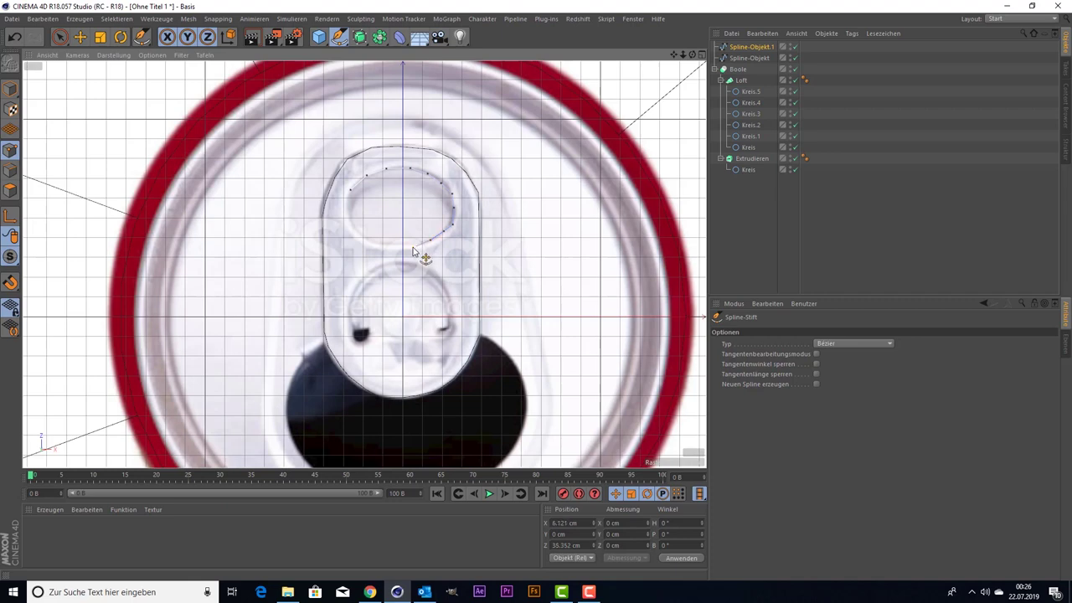
{"action": "left_click", "coordinate": [402, 250]}
{"action": "left_click", "coordinate": [377, 247]}
{"action": "left_click", "coordinate": [356, 224]}
{"action": "left_click", "coordinate": [348, 211]}
{"action": "left_click", "coordinate": [351, 196]}
{"action": "left_click", "coordinate": [750, 222]}
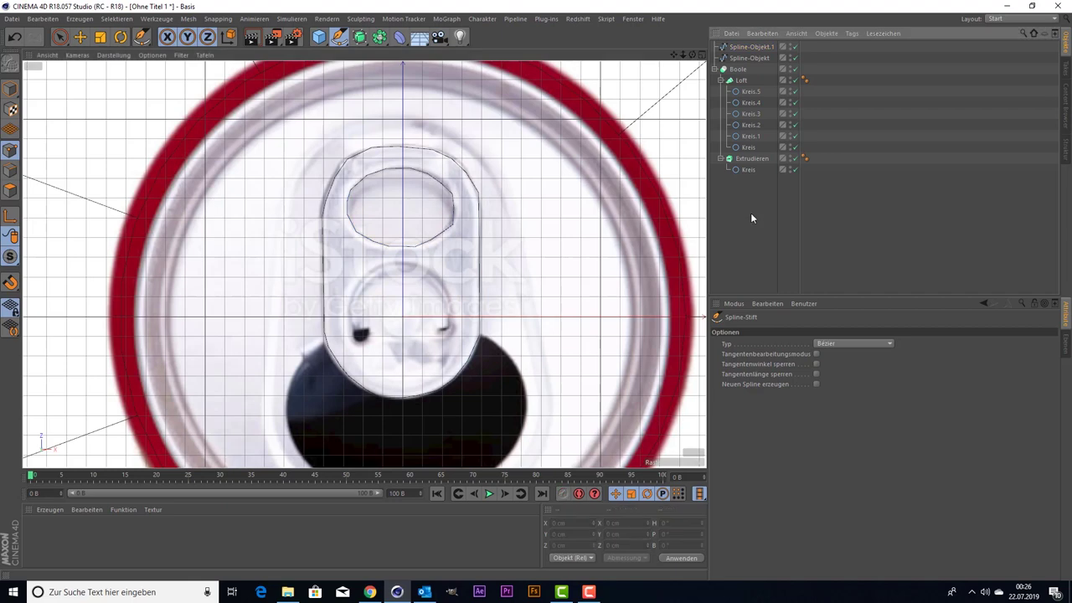
- Trace the tab's lower ring outline, curving its left point with a tangent
{"action": "left_click", "coordinate": [352, 303]}
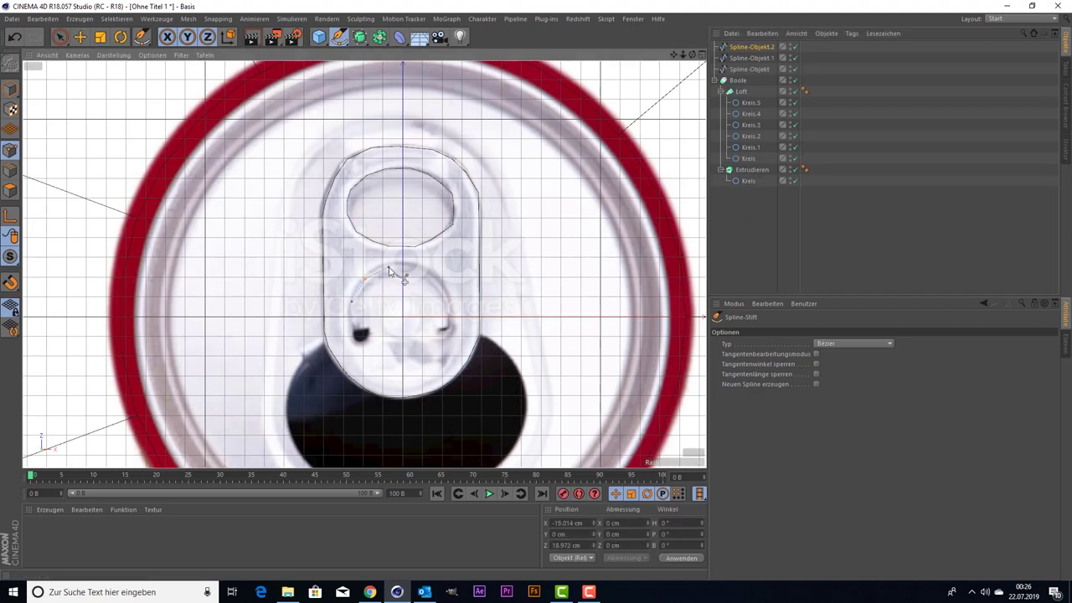
{"action": "left_click", "coordinate": [400, 266]}
{"action": "left_click", "coordinate": [426, 270]}
{"action": "left_click", "coordinate": [449, 307]}
{"action": "left_click", "coordinate": [450, 327]}
{"action": "left_click", "coordinate": [437, 333]}
{"action": "left_click", "coordinate": [353, 321]}
{"action": "left_click_drag", "start_coordinate": [353, 307], "coordinate": [400, 318]}
{"action": "right_click", "coordinate": [424, 237]}
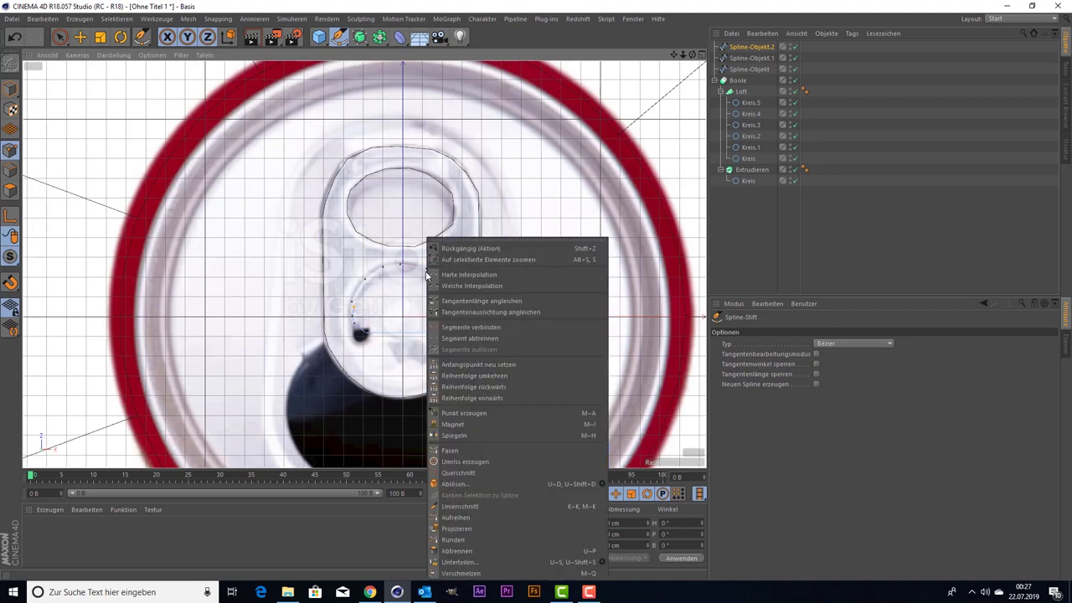
{"action": "left_click", "coordinate": [812, 252]}
- Maximise the Top view and tick Spline schließen on Spline-Objekt.2 to close it
{"action": "middle_click", "coordinate": [432, 252]}
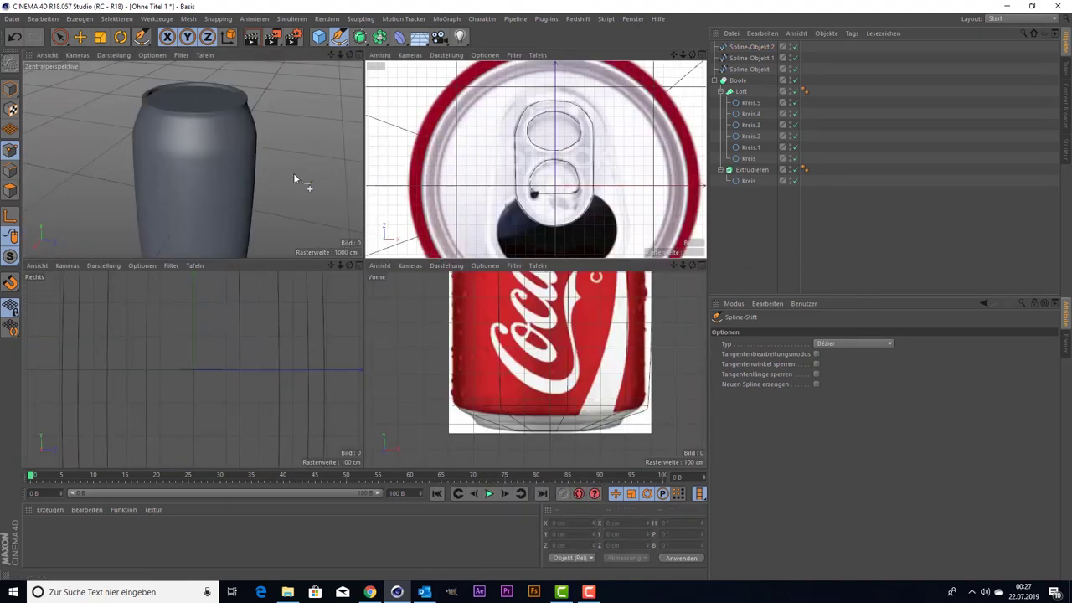
{"action": "middle_click", "coordinate": [529, 196]}
{"action": "scroll", "coordinate": [362, 317], "scroll_direction": "up", "scroll_amount": 3}
{"action": "scroll", "coordinate": [371, 318], "scroll_direction": "down", "scroll_amount": 1}
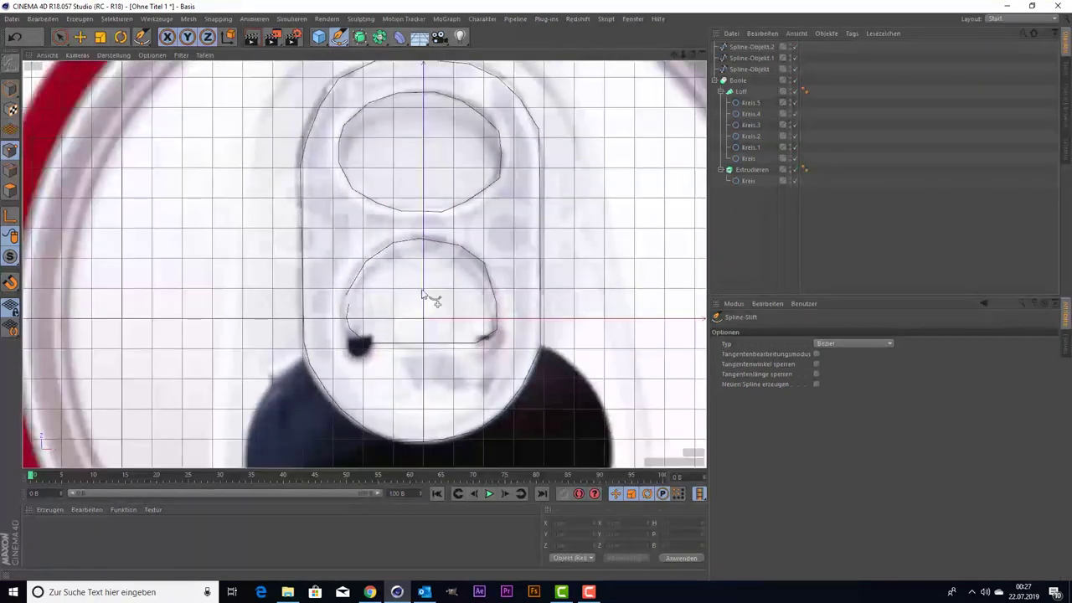
{"action": "scroll", "coordinate": [363, 321], "scroll_direction": "up", "scroll_amount": 3}
{"action": "left_click", "coordinate": [752, 47]}
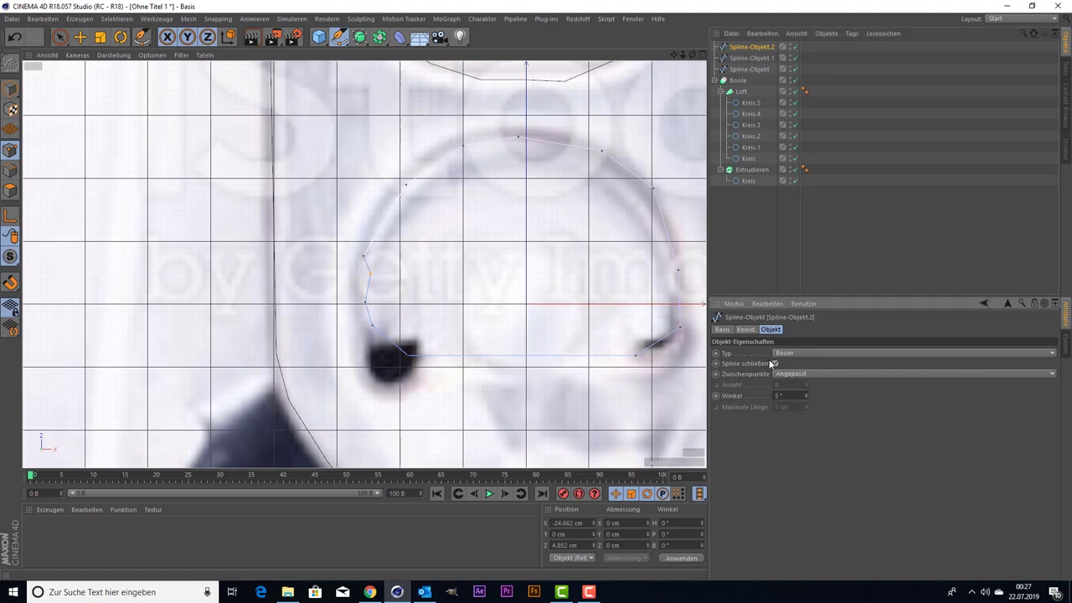
{"action": "left_click", "coordinate": [775, 364]}
- Move Spline-Objekt.2's stray point left with Live Selection, then select all three tab splines
{"action": "left_click", "coordinate": [59, 36]}
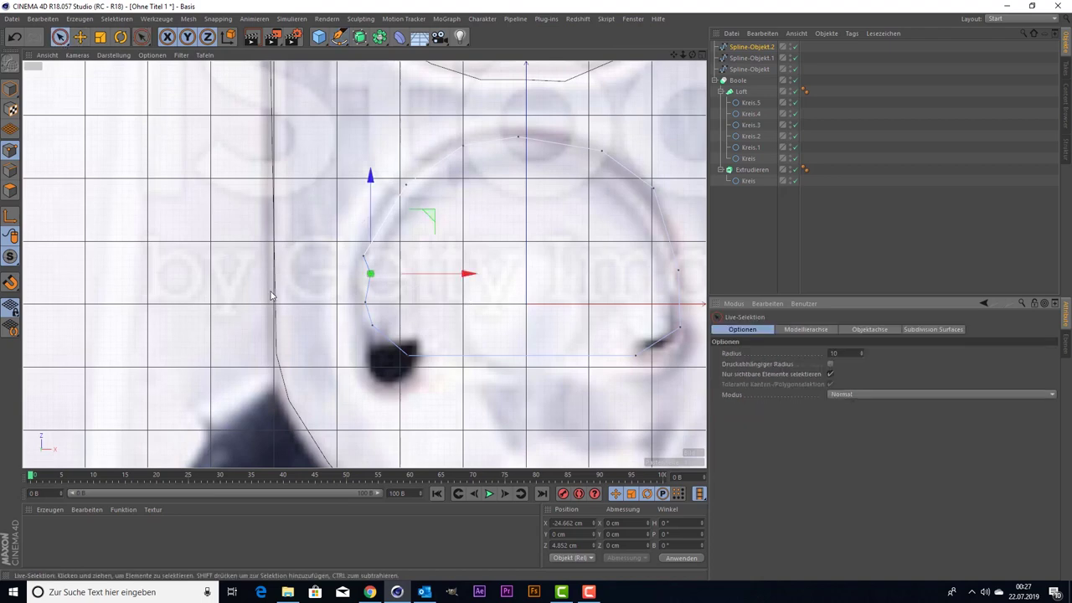
{"action": "left_click_drag", "start_coordinate": [421, 274], "coordinate": [404, 280]}
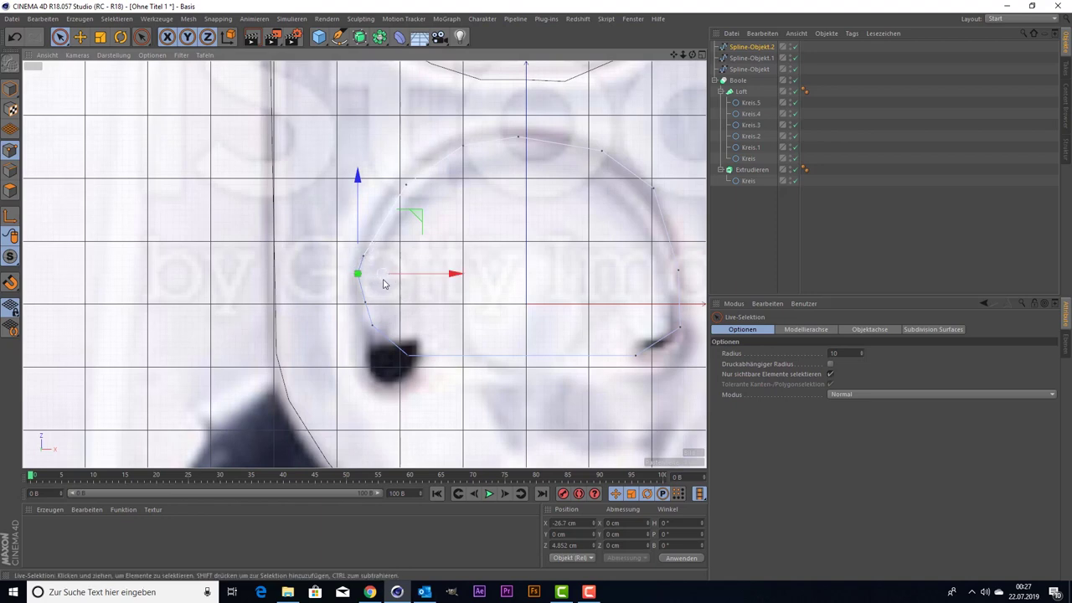
{"action": "left_click", "coordinate": [750, 47]}
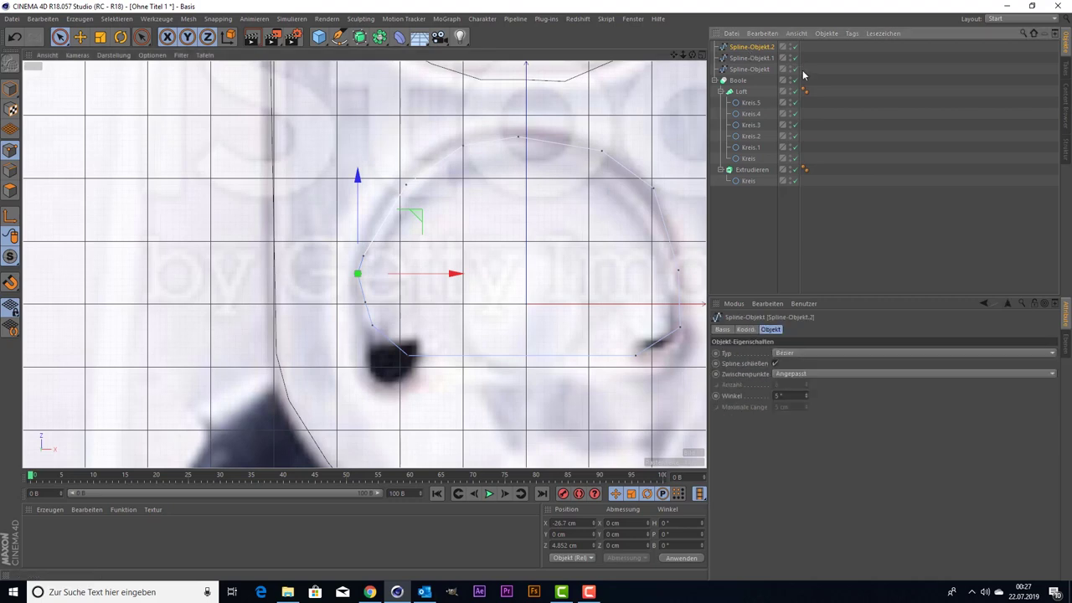
{"action": "left_click_drag", "start_coordinate": [708, 39], "coordinate": [754, 70]}
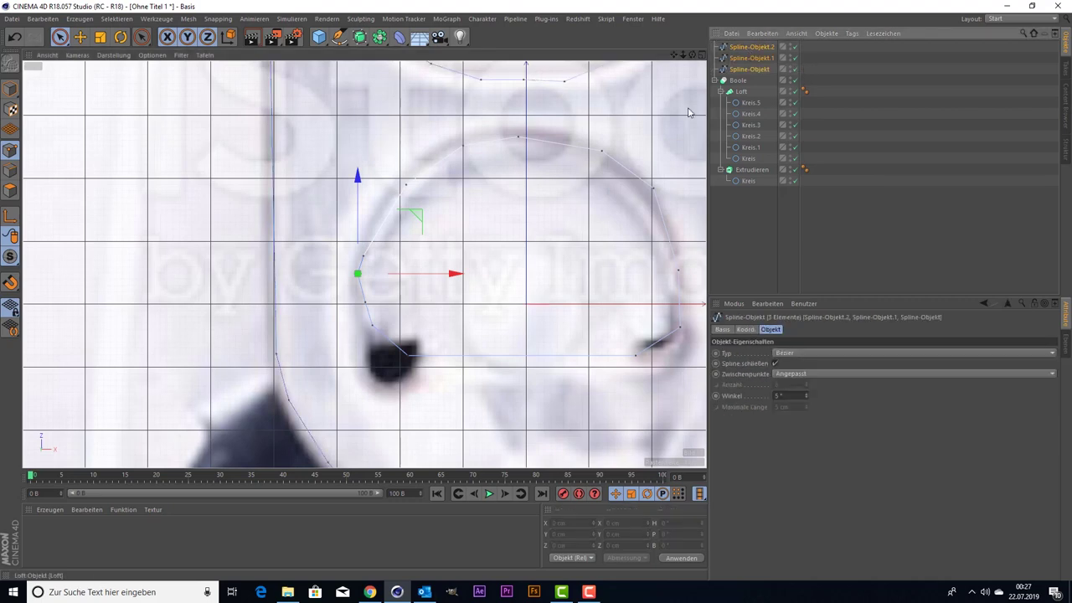
{"action": "scroll", "coordinate": [659, 63], "scroll_direction": "down", "scroll_amount": 4}
{"action": "left_click_drag", "start_coordinate": [673, 54], "coordinate": [531, 184]}
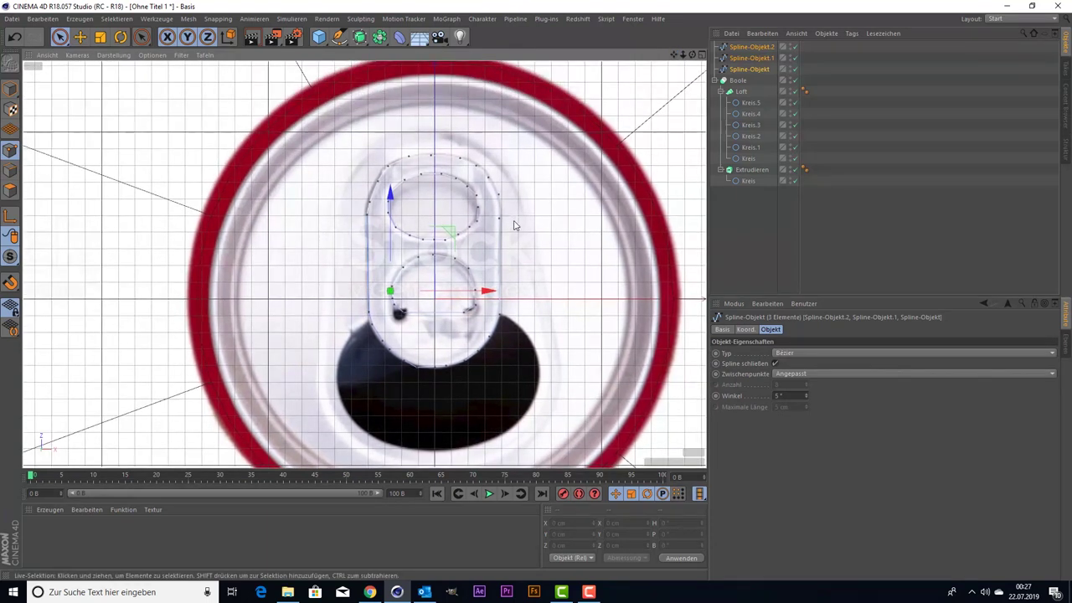
- Set Spline-Objekt.2, Spline-Objekt.1 and Spline-Objekt to the B-Spline type
{"action": "key", "text": "ctrl+a"}
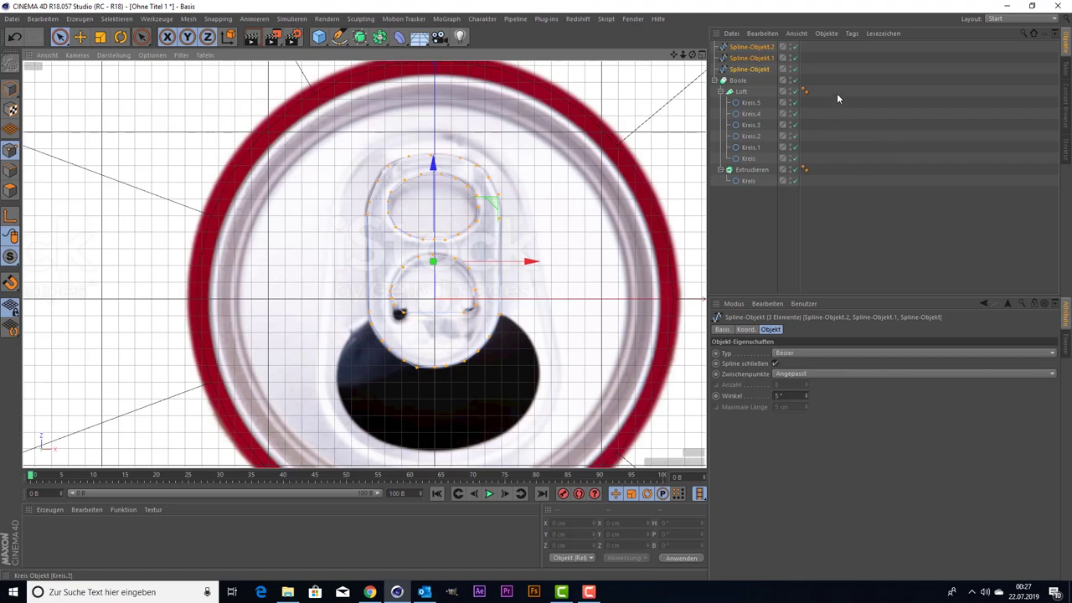
{"action": "left_click", "coordinate": [753, 47]}
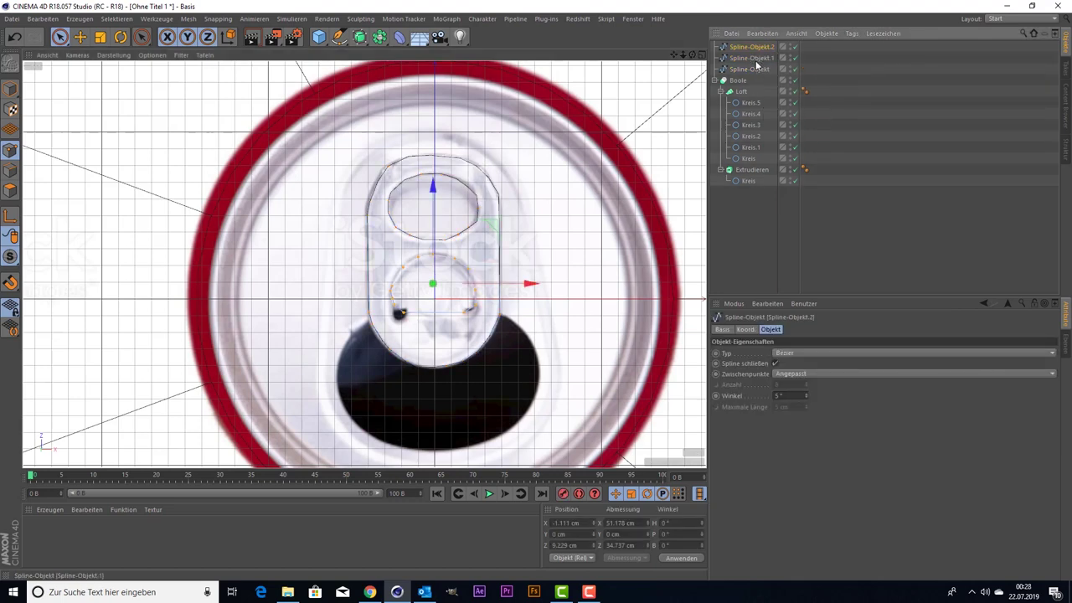
{"action": "left_click", "coordinate": [752, 58], "text": "shift"}
{"action": "left_click", "coordinate": [749, 68], "text": "shift"}
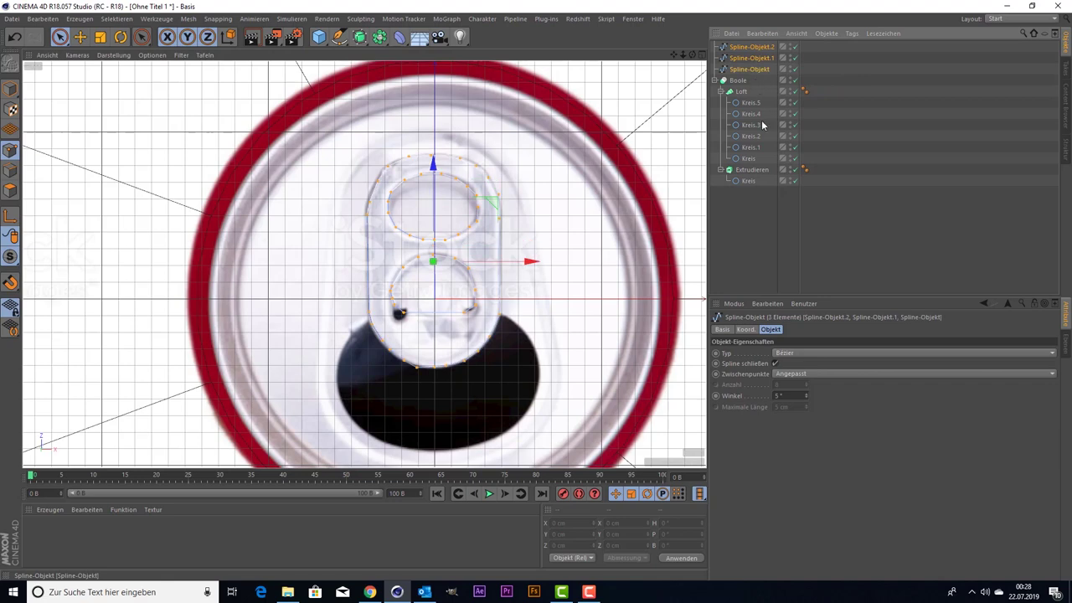
{"action": "left_click", "coordinate": [800, 355]}
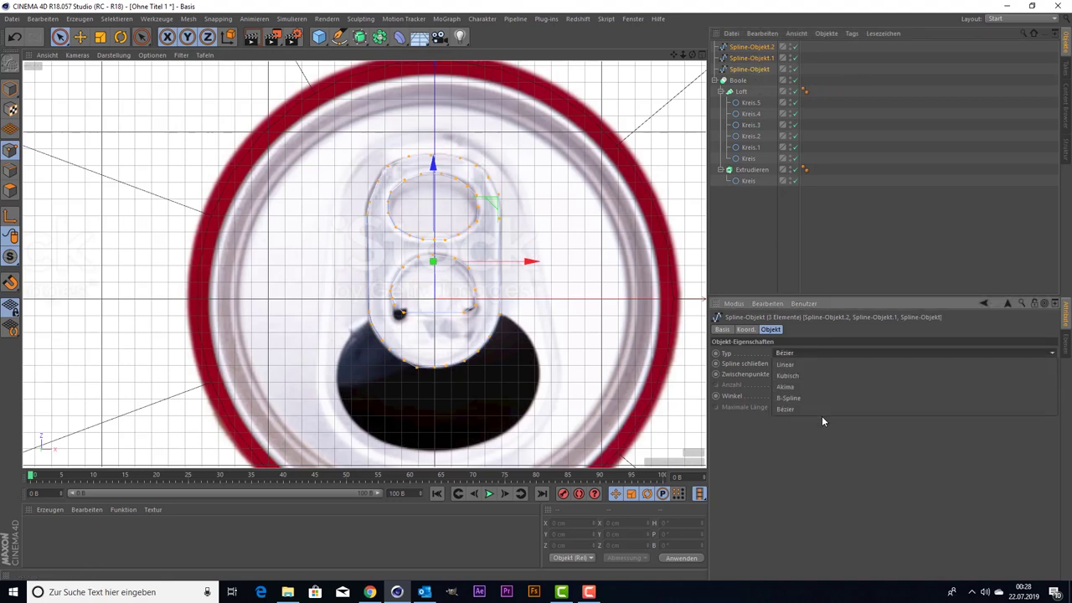
{"action": "left_click", "coordinate": [808, 399]}
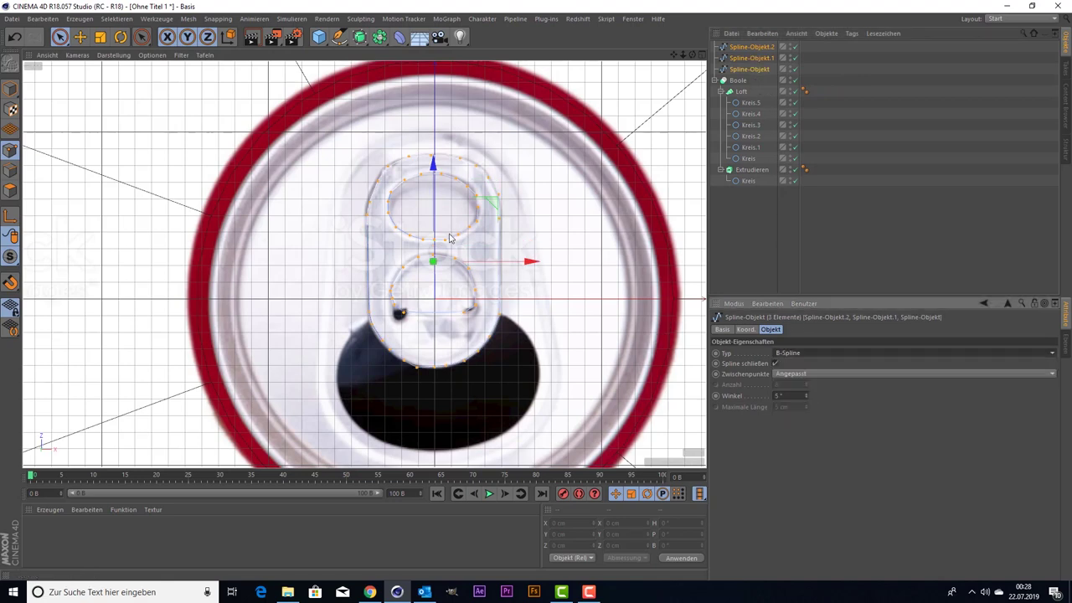
{"action": "scroll", "coordinate": [452, 235], "scroll_direction": "up", "scroll_amount": 2}
{"action": "scroll", "coordinate": [459, 227], "scroll_direction": "up", "scroll_amount": 2}
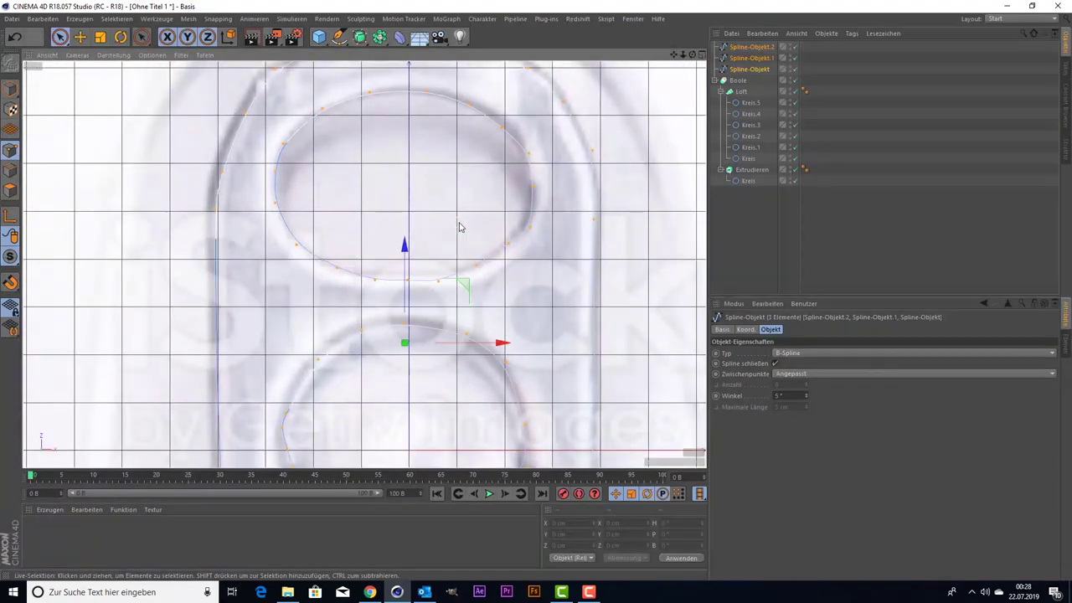
{"action": "scroll", "coordinate": [459, 227], "scroll_direction": "down", "scroll_amount": 3}
{"action": "scroll", "coordinate": [459, 228], "scroll_direction": "up", "scroll_amount": 2}
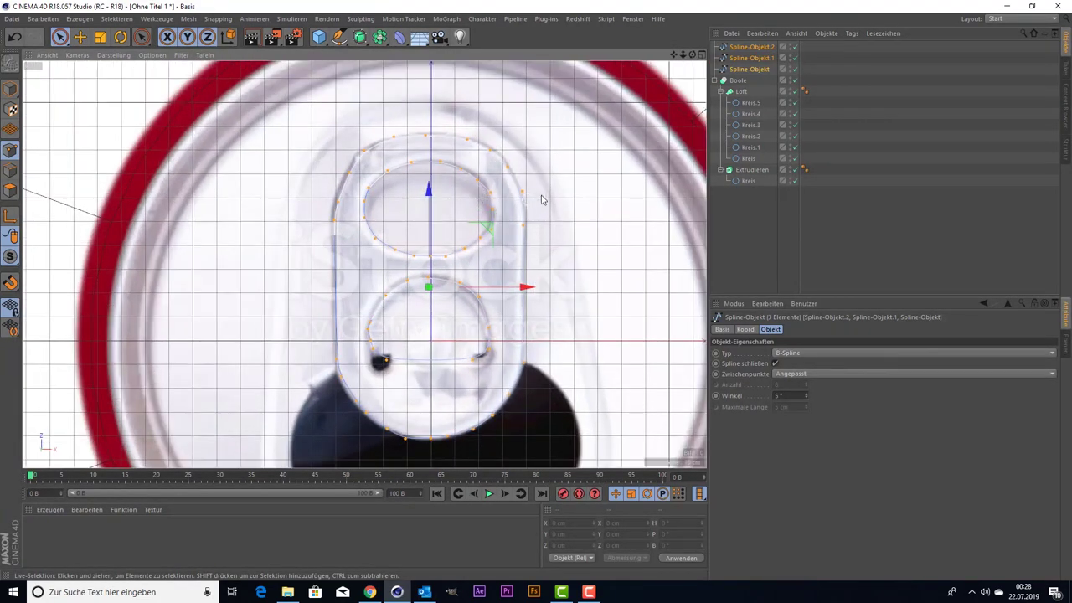
- Chamfer the pull-tab spline points with Fasen at a radius of about 36.61 cm
{"action": "right_click", "coordinate": [579, 172]}
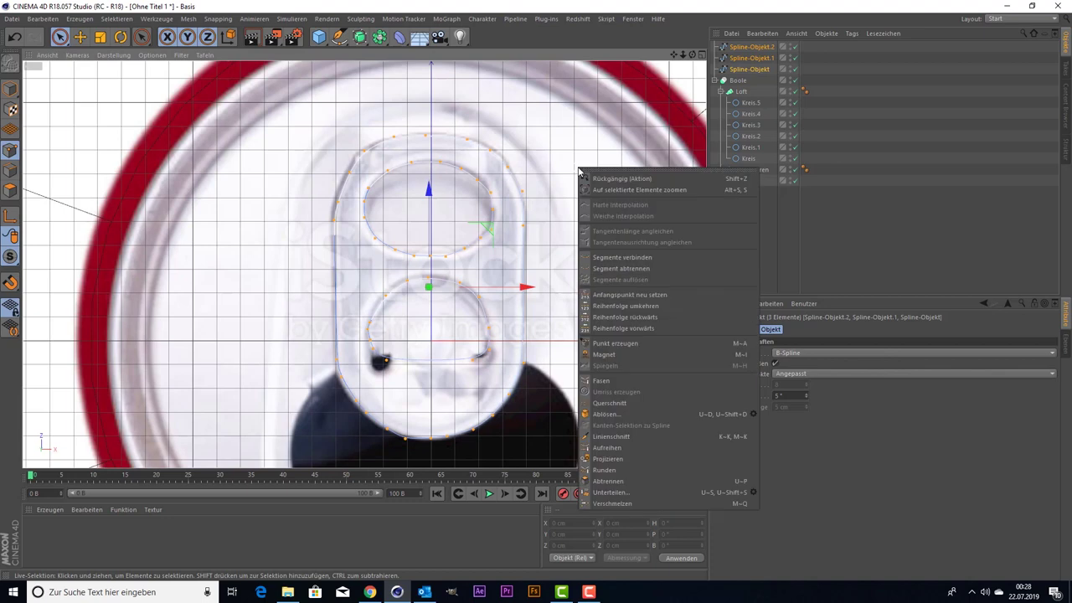
{"action": "left_click", "coordinate": [634, 382]}
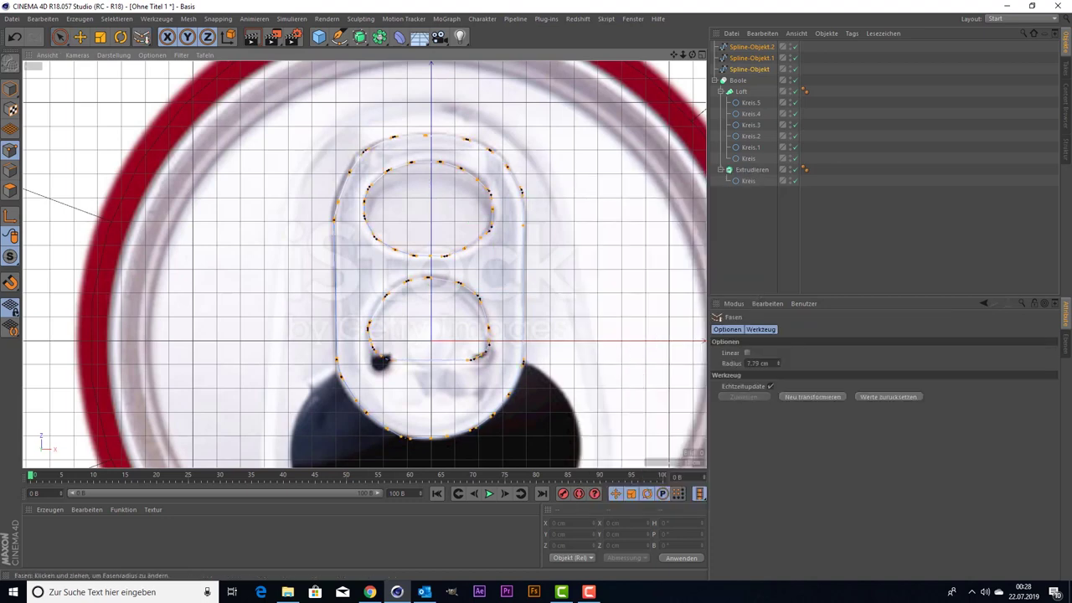
{"action": "mouse_move", "coordinate": [378, 340]}
{"action": "left_mouse_down"}
{"action": "mouse_move", "coordinate": [503, 340]}
{"action": "mouse_move", "coordinate": [472, 340]}
{"action": "left_mouse_up"}
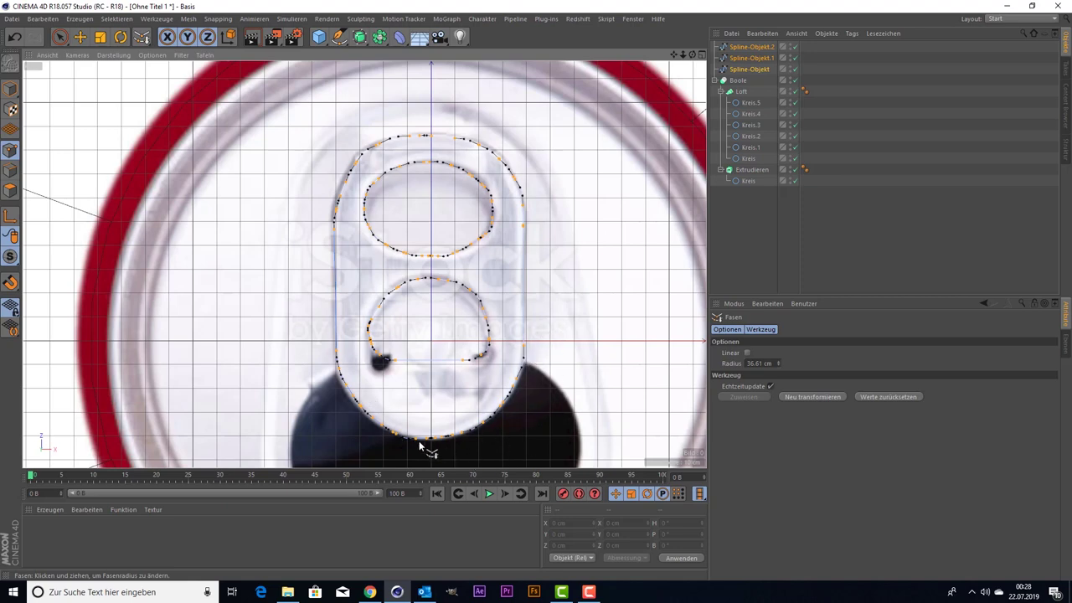
{"action": "middle_click", "coordinate": [372, 356]}
- In the perspective view, raise the three tab outlines along Y to the can lid
{"action": "middle_click", "coordinate": [342, 180]}
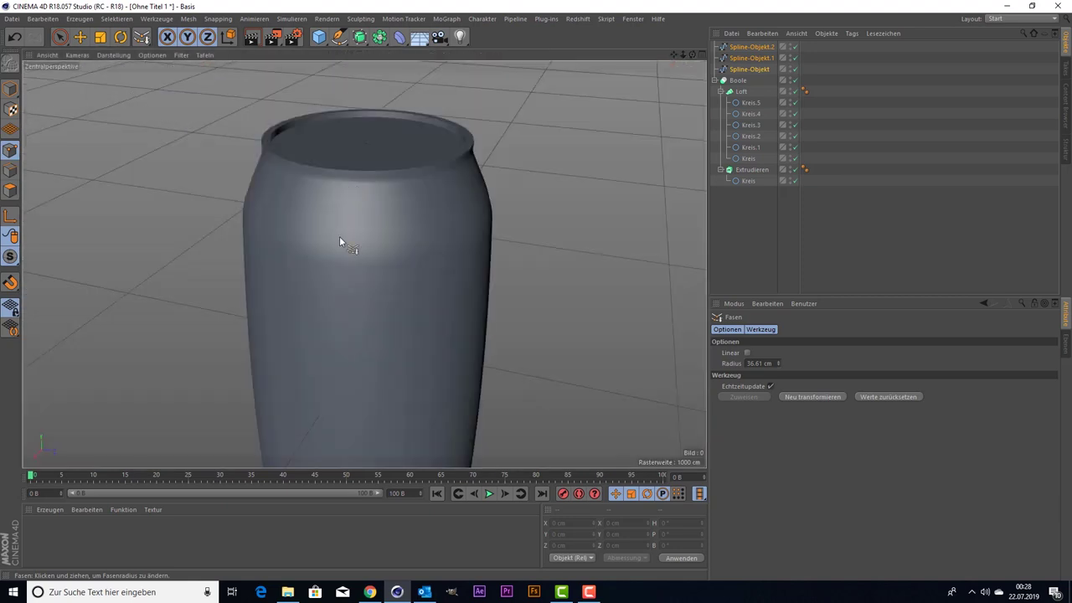
{"action": "left_click_drag", "start_coordinate": [683, 55], "coordinate": [670, 66]}
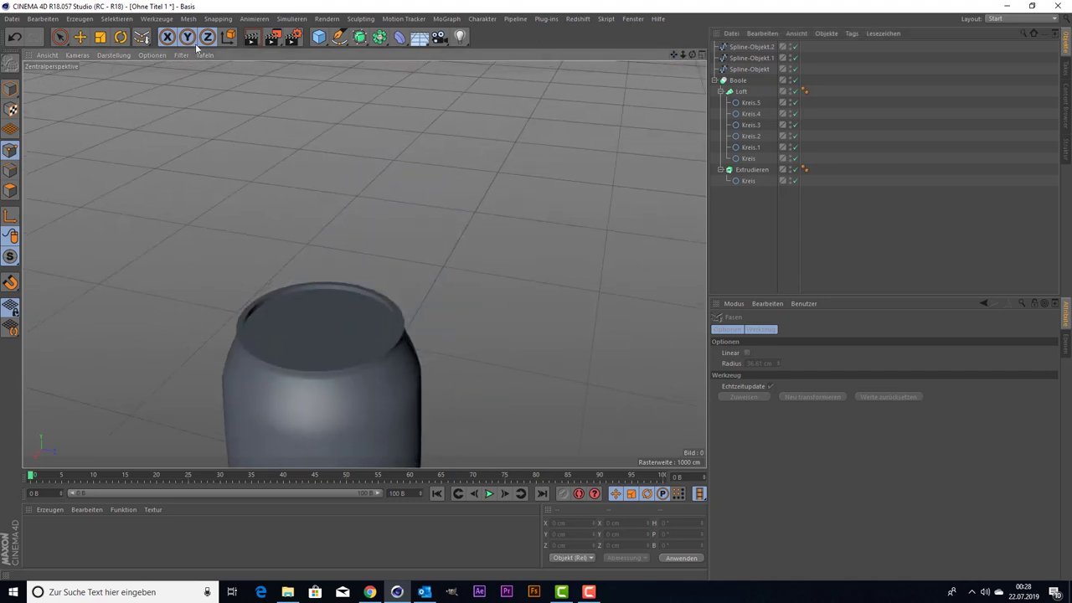
{"action": "left_click", "coordinate": [59, 37]}
{"action": "mouse_move", "coordinate": [350, 186]}
{"action": "left_mouse_down", "text": "alt"}
{"action": "mouse_move", "coordinate": [703, 46]}
{"action": "mouse_move", "coordinate": [739, 61]}
{"action": "mouse_move", "coordinate": [728, 38]}
{"action": "left_mouse_up", "text": "alt"}
{"action": "left_click_drag", "start_coordinate": [674, 58], "coordinate": [676, 16]}
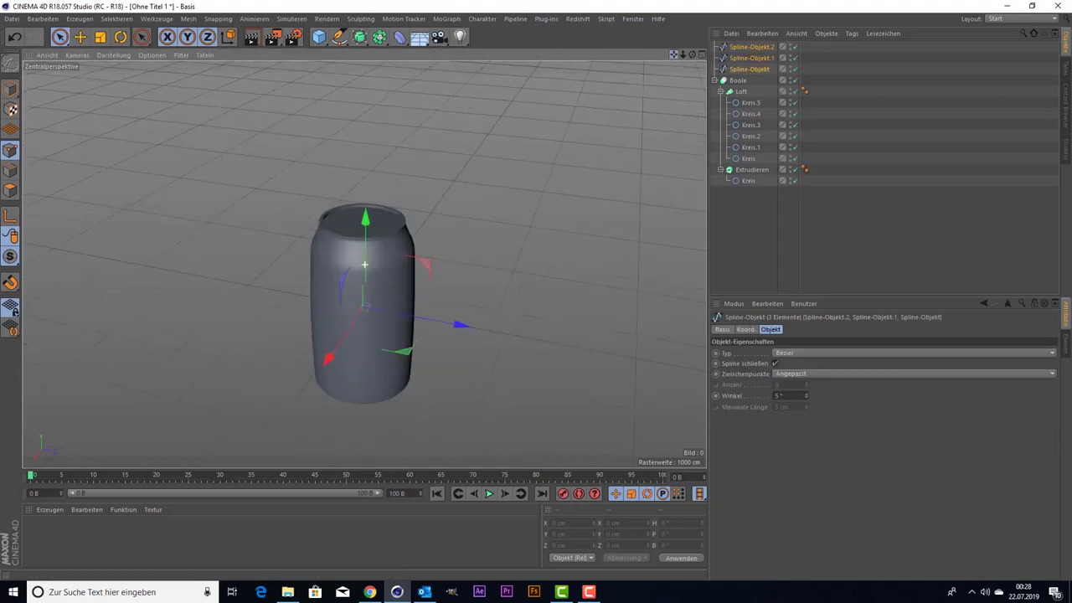
{"action": "left_click_drag", "start_coordinate": [519, 276], "coordinate": [472, 256], "text": "alt"}
{"action": "right_click_drag", "start_coordinate": [472, 257], "coordinate": [397, 206], "text": "alt"}
{"action": "left_click_drag", "start_coordinate": [373, 193], "coordinate": [393, 168], "text": "alt"}
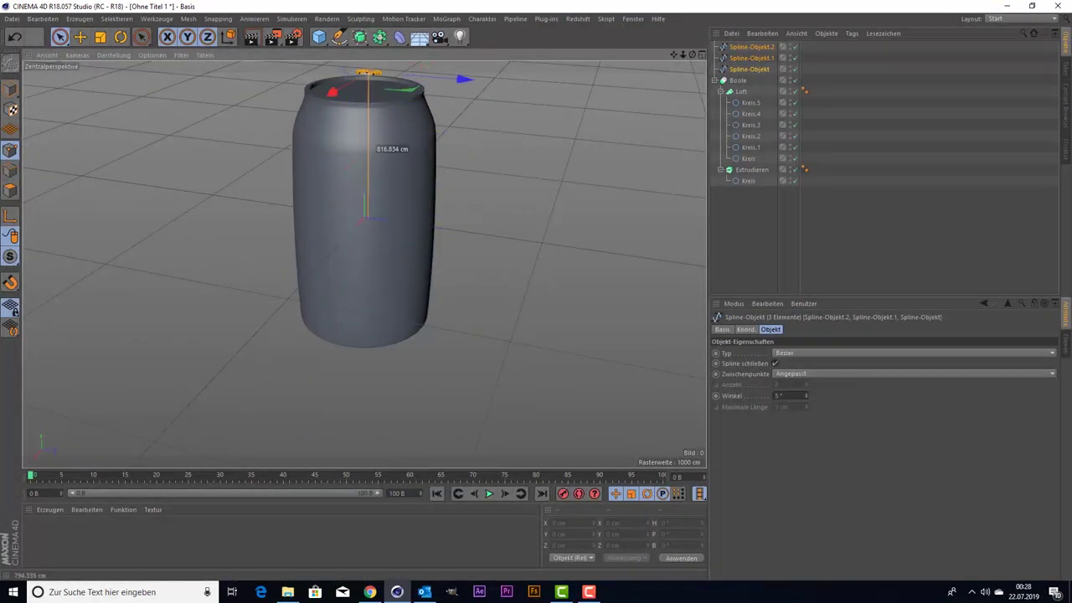
- View the lid from above to check the tab outlines sit on it, then deselect them
{"action": "scroll", "coordinate": [491, 136], "scroll_direction": "up", "scroll_amount": 5}
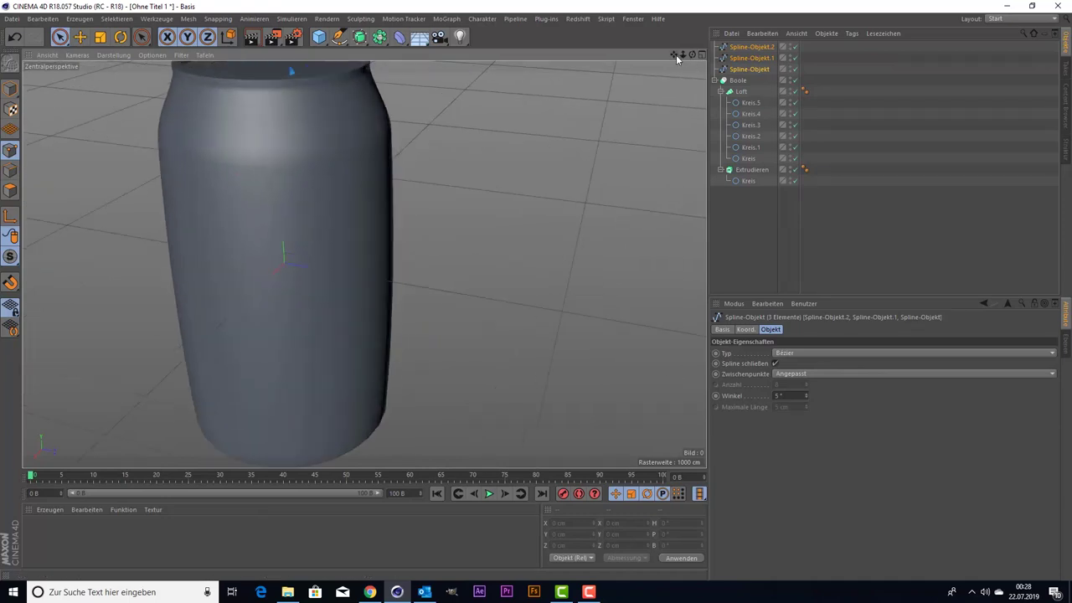
{"action": "left_click_drag", "start_coordinate": [677, 57], "coordinate": [677, 167]}
{"action": "scroll", "coordinate": [422, 345], "scroll_direction": "up", "scroll_amount": 2}
{"action": "scroll", "coordinate": [413, 346], "scroll_direction": "up", "scroll_amount": 2}
{"action": "scroll", "coordinate": [413, 340], "scroll_direction": "up", "scroll_amount": 3}
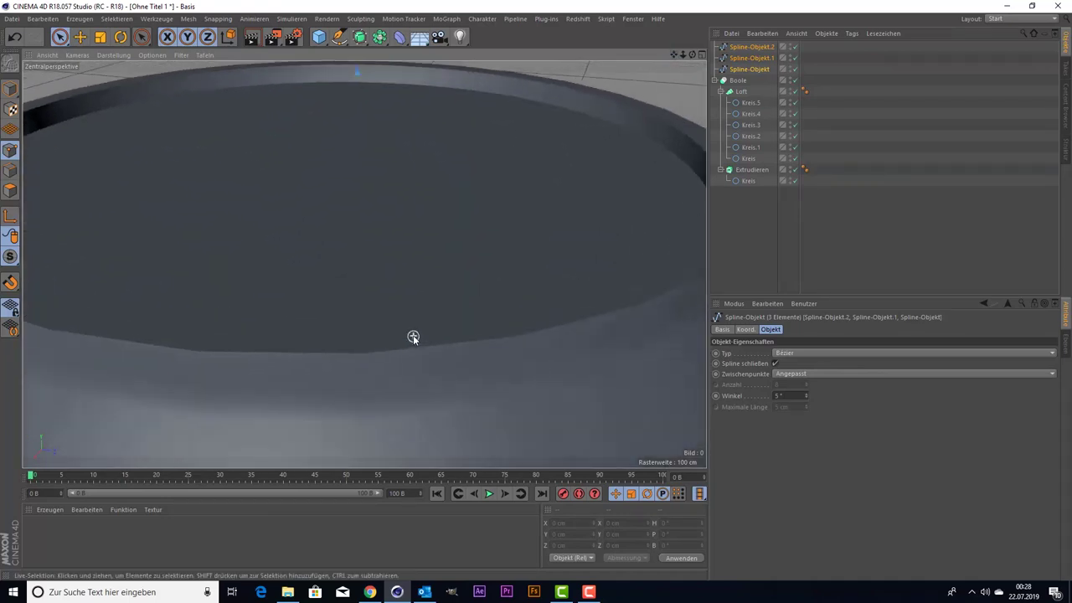
{"action": "scroll", "coordinate": [413, 337], "scroll_direction": "down", "scroll_amount": 2}
{"action": "left_click_drag", "start_coordinate": [675, 54], "coordinate": [674, 167]}
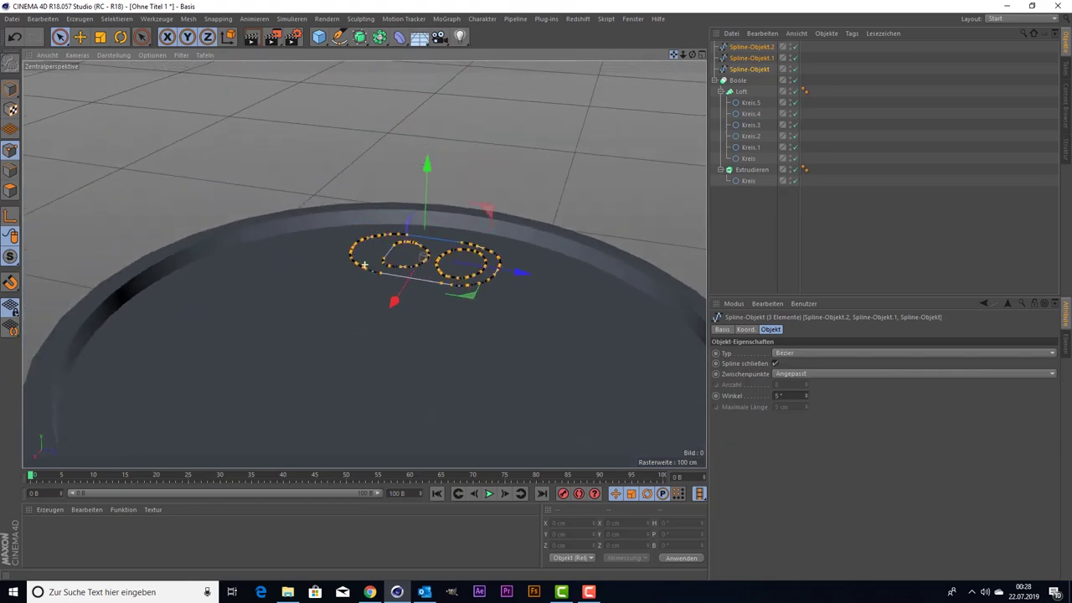
{"action": "mouse_move", "coordinate": [674, 55]}
{"action": "left_mouse_down"}
{"action": "mouse_move", "coordinate": [675, 71]}
{"action": "mouse_move", "coordinate": [684, 56]}
{"action": "left_mouse_up"}
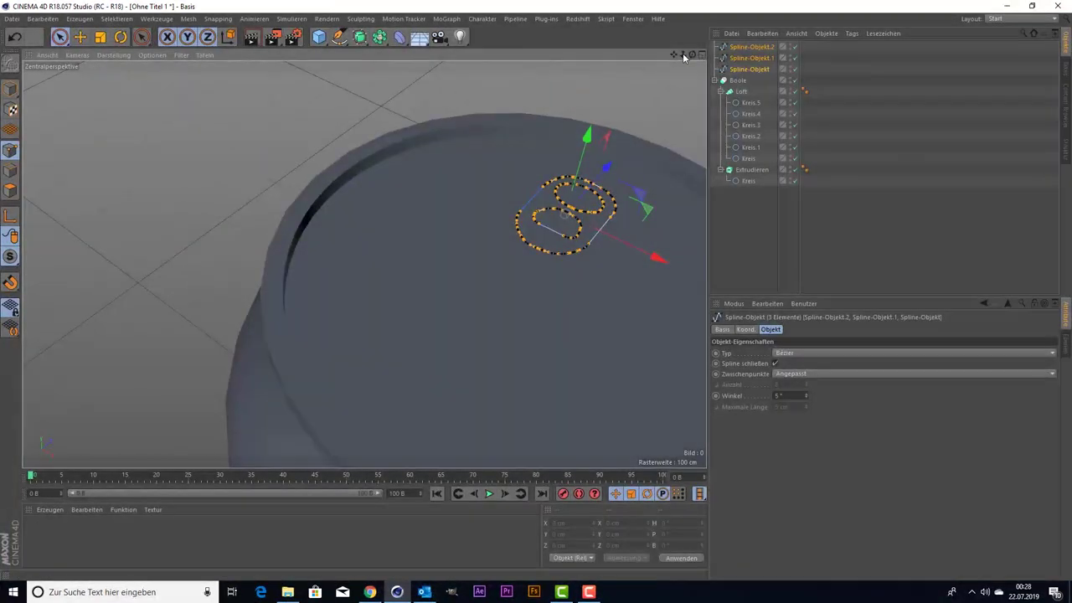
{"action": "left_click_drag", "start_coordinate": [676, 58], "coordinate": [536, 84]}
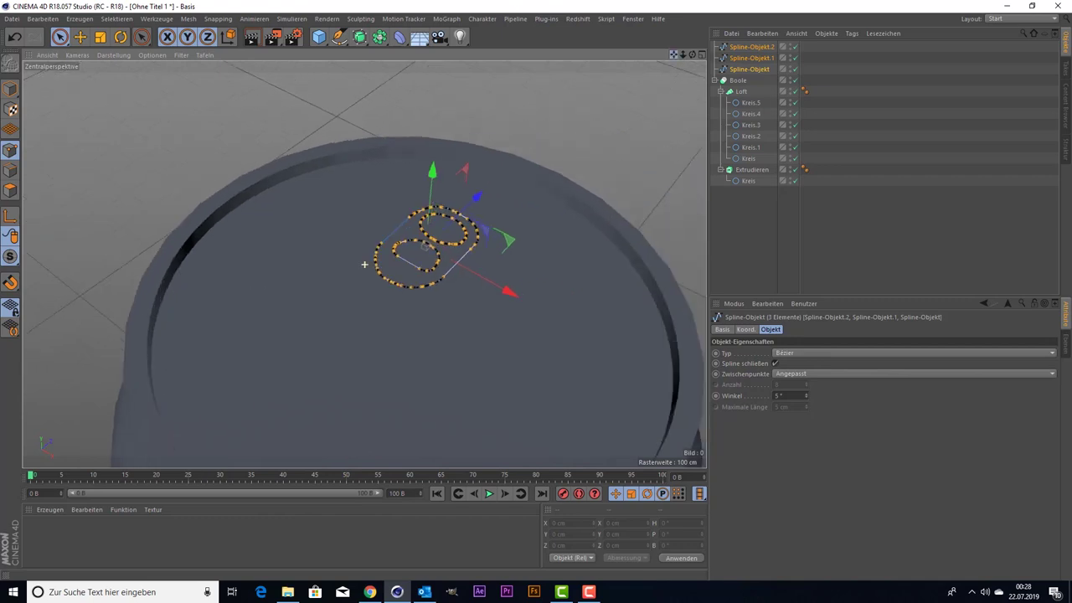
{"action": "left_click", "coordinate": [758, 273]}
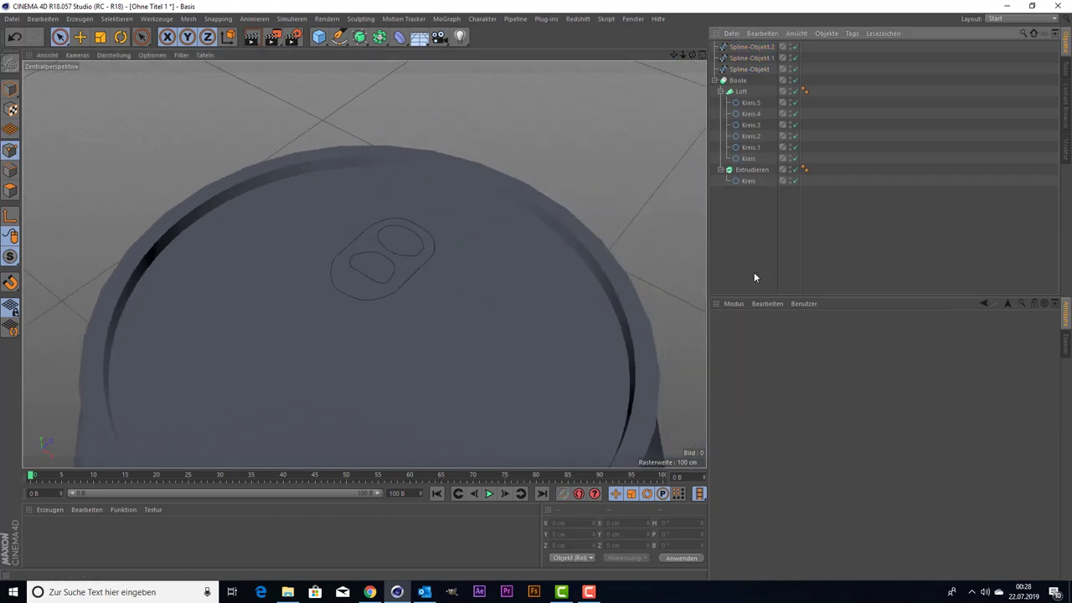
- Add a new Extrudieren object, briefly nesting Spline-Objekt.2 in it and taking it back out
{"action": "left_click", "coordinate": [361, 38]}
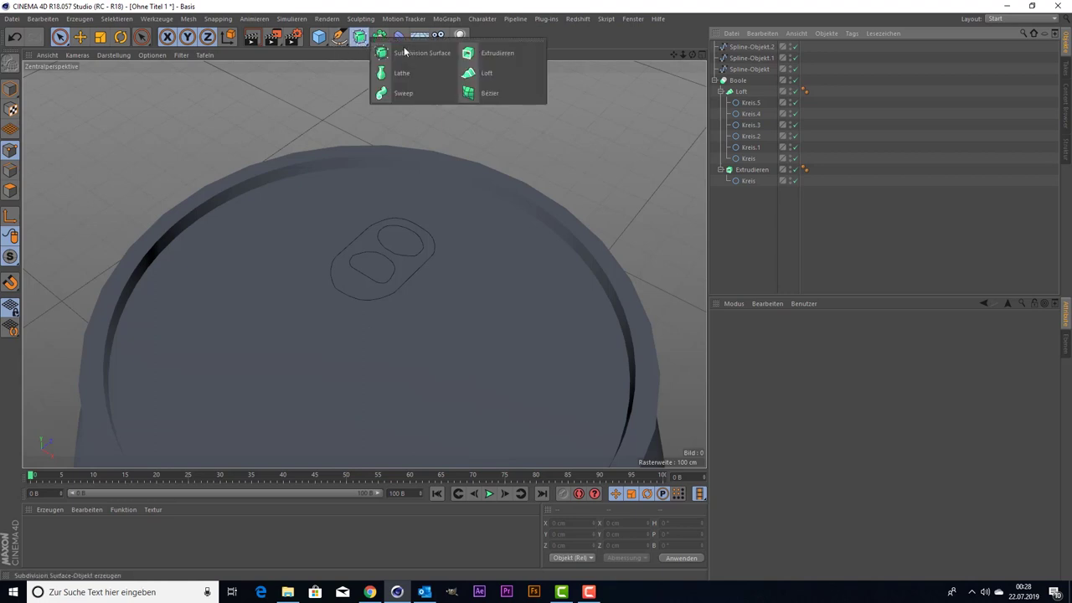
{"action": "left_click", "coordinate": [490, 53]}
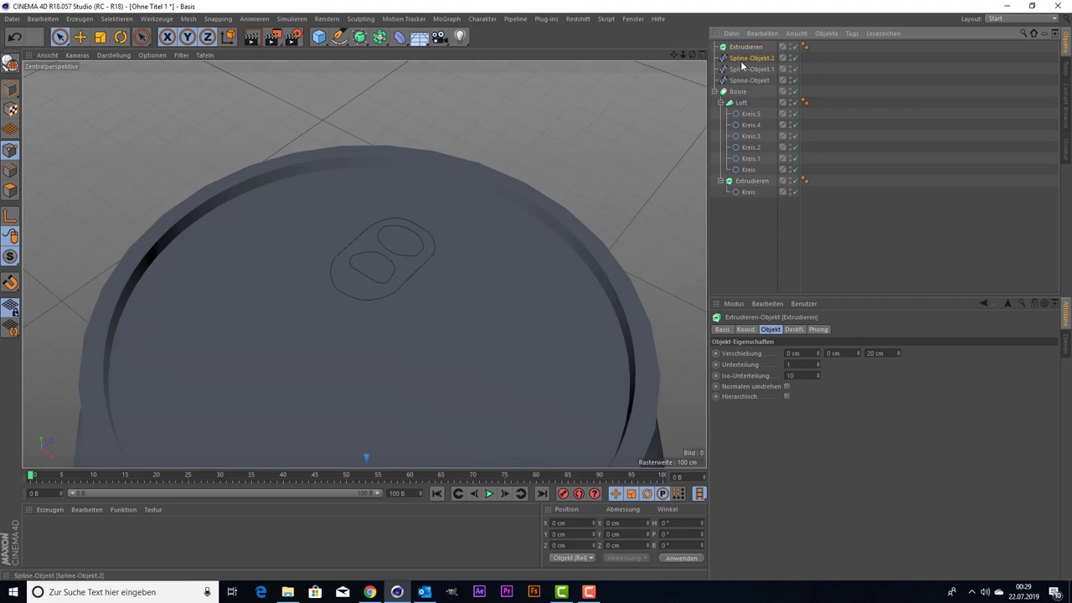
{"action": "left_click_drag", "start_coordinate": [739, 50], "coordinate": [740, 47]}
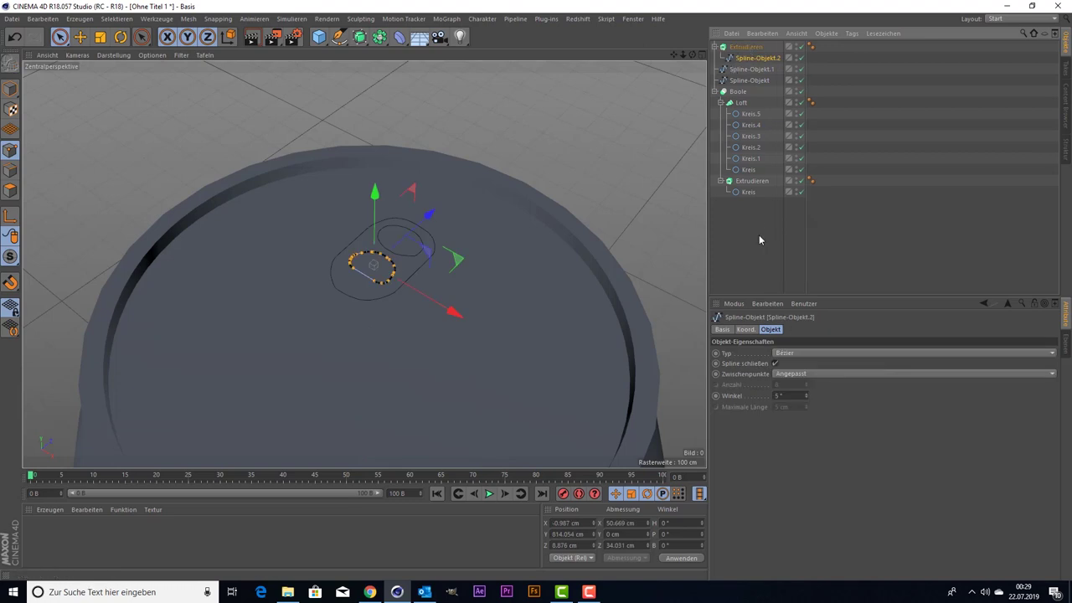
{"action": "left_click", "coordinate": [760, 223]}
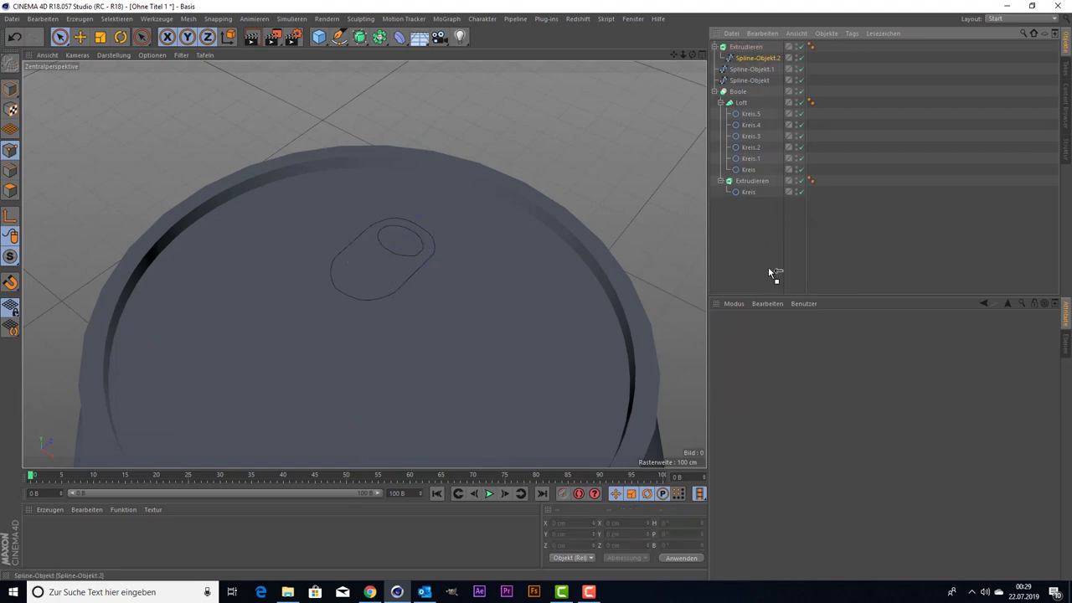
{"action": "left_click_drag", "start_coordinate": [769, 269], "coordinate": [768, 256]}
{"action": "left_click", "coordinate": [769, 239]}
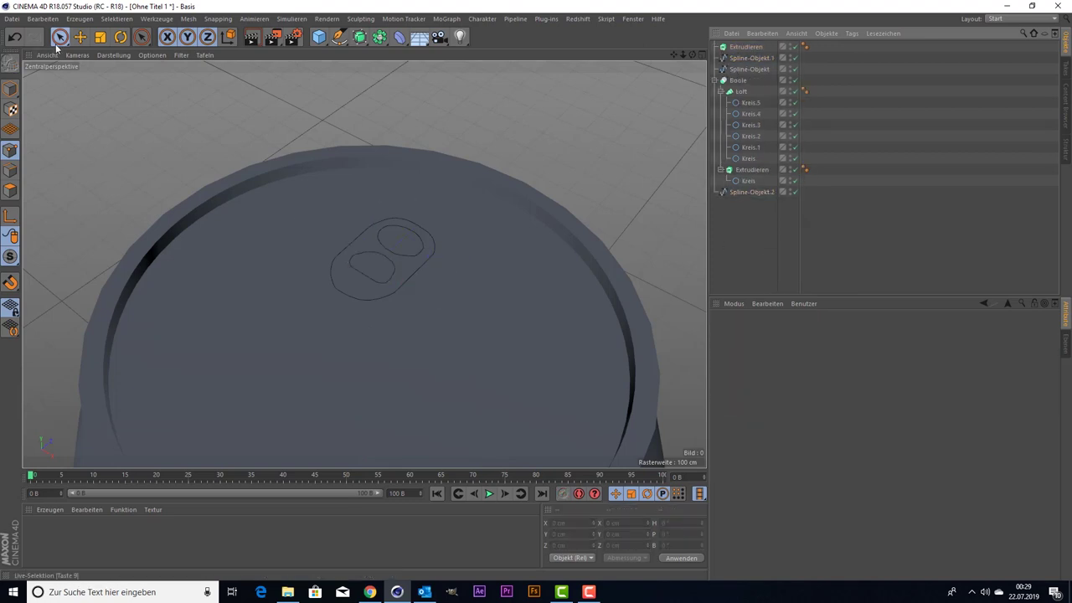
- In Model mode, give the top Extrudieren object a P rotation of 90°
{"action": "left_click", "coordinate": [10, 89]}
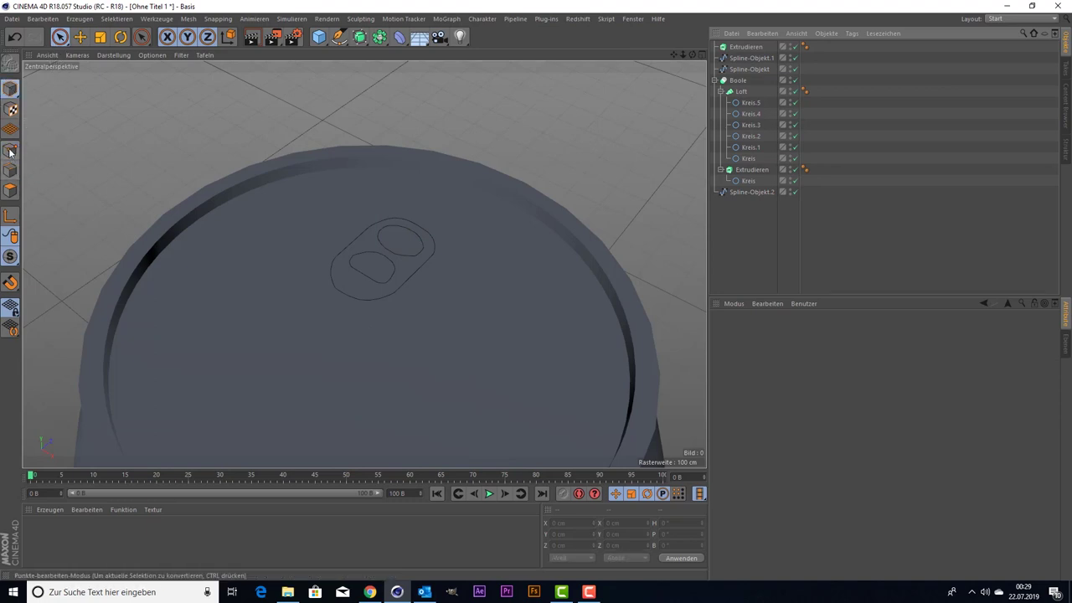
{"action": "left_click", "coordinate": [746, 47]}
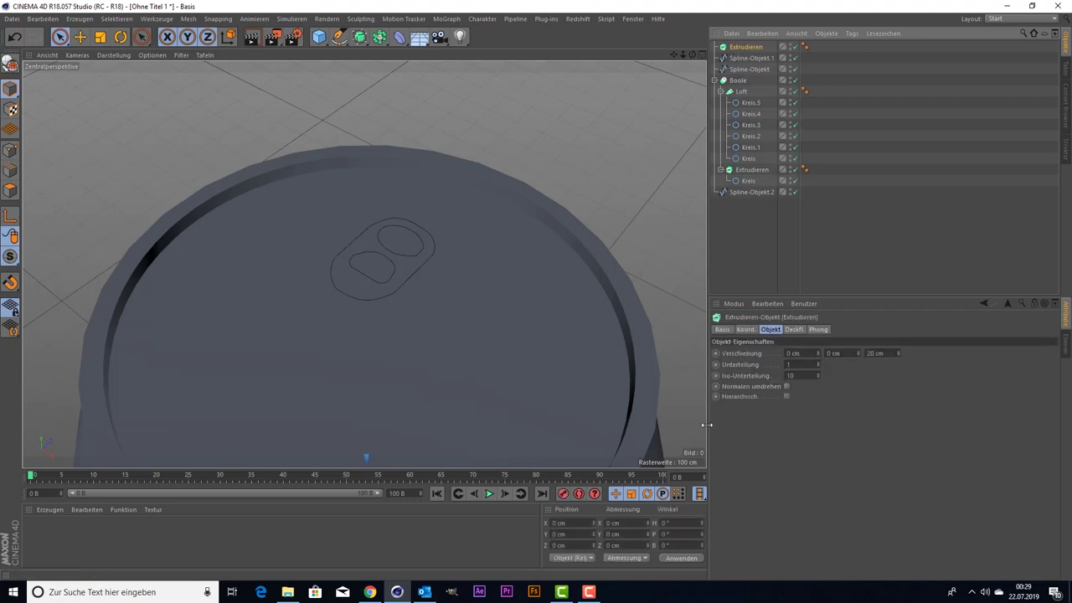
{"action": "left_click", "coordinate": [676, 534]}
{"action": "type", "text": "90"}
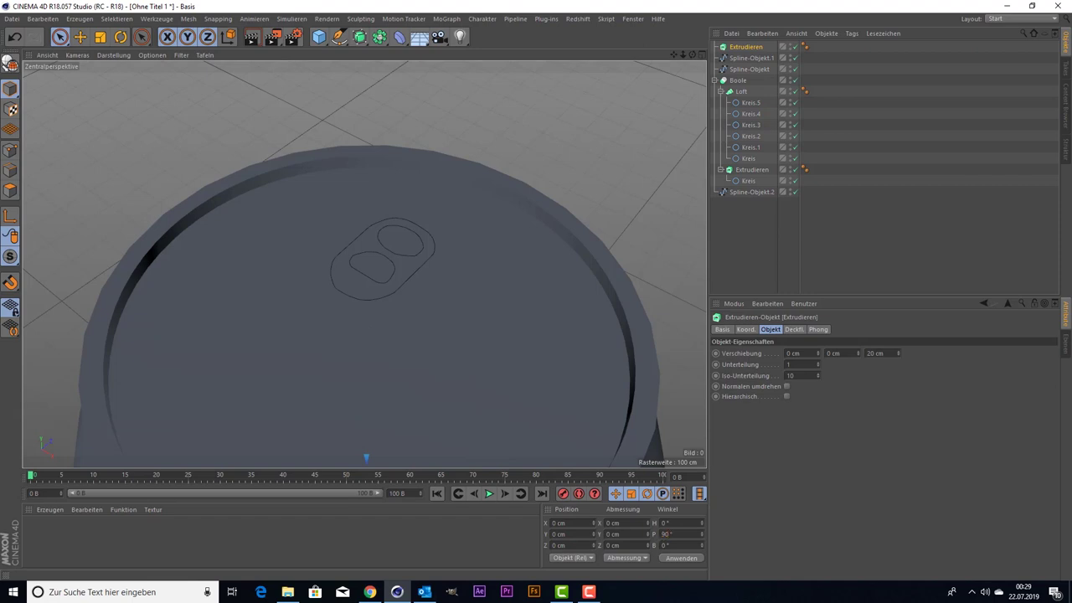
{"action": "left_click", "coordinate": [743, 51]}
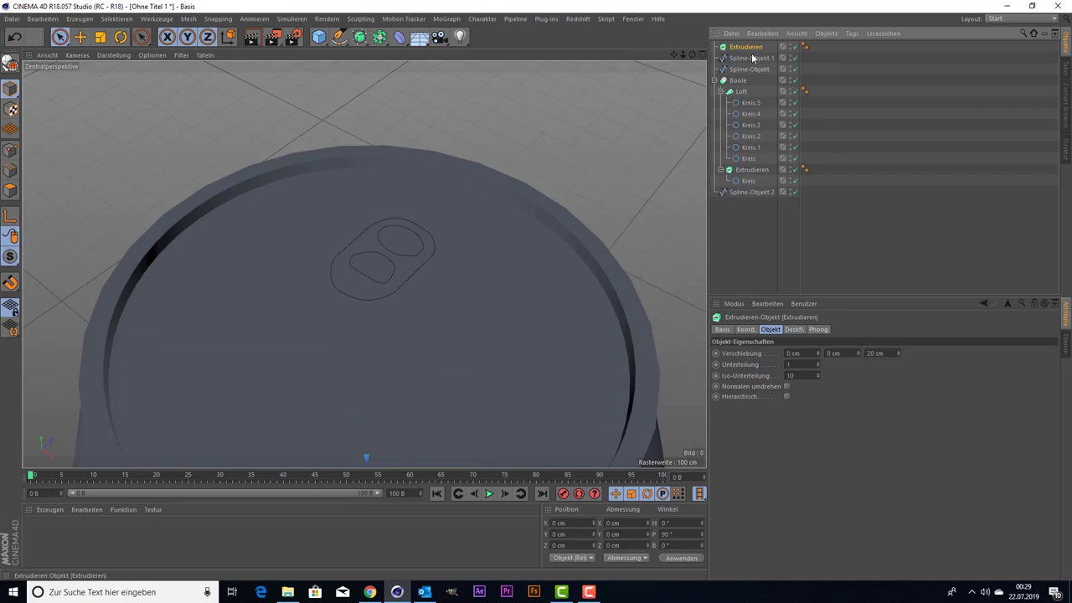
- Duplicate the Extrudieren object twice, creating Extrudieren.1 and Extrudieren.2
{"action": "key", "text": "ctrl+c"}
{"action": "key", "text": "ctrl+v"}
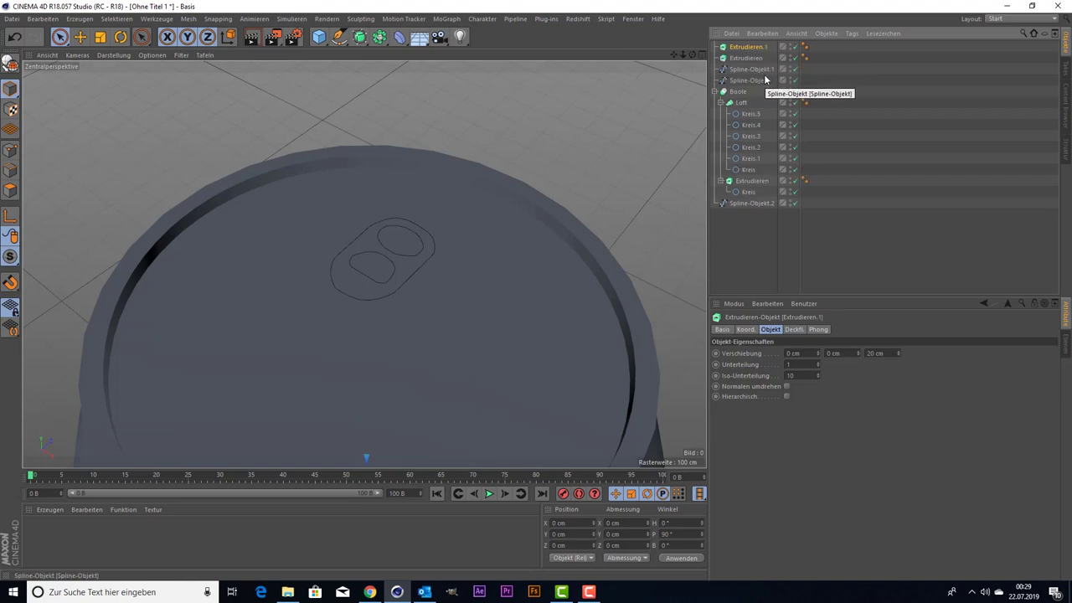
{"action": "key", "text": "ctrl+v"}
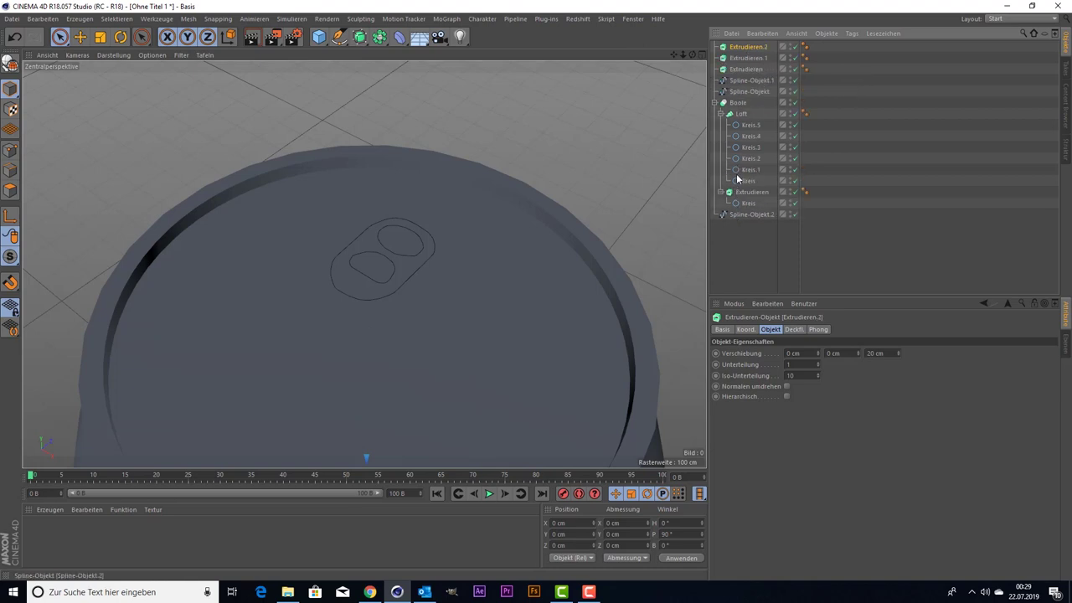
- Nest Spline-Objekt.1, Spline-Objekt and Spline-Objekt.2 under Extrudieren.2, Extrudieren.1 and Extrudieren respectively
{"action": "left_click", "coordinate": [752, 91]}
{"action": "left_click", "coordinate": [750, 81]}
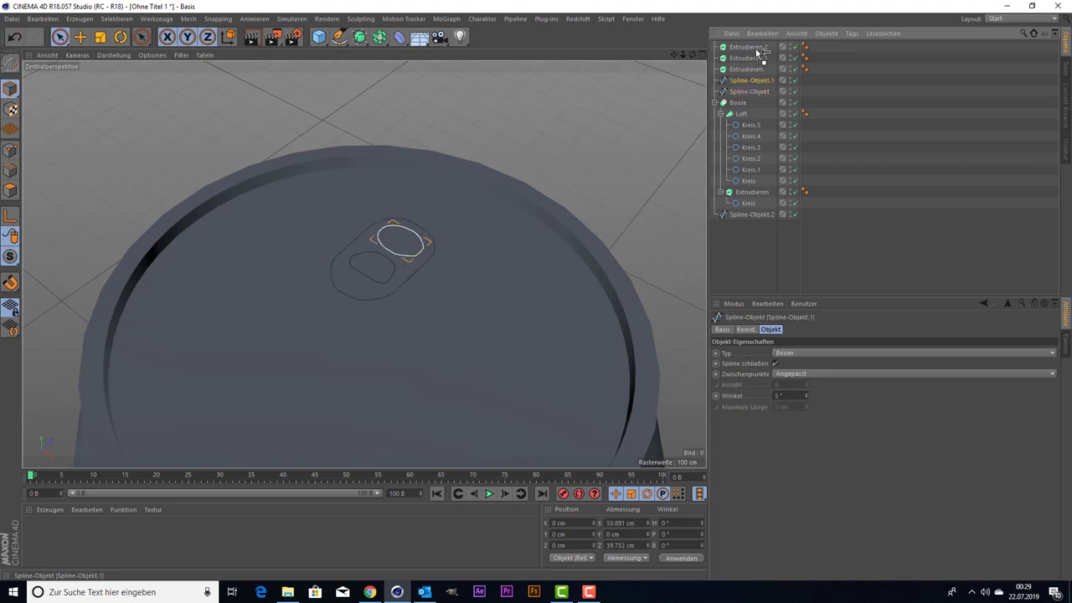
{"action": "left_click_drag", "start_coordinate": [756, 49], "coordinate": [755, 48]}
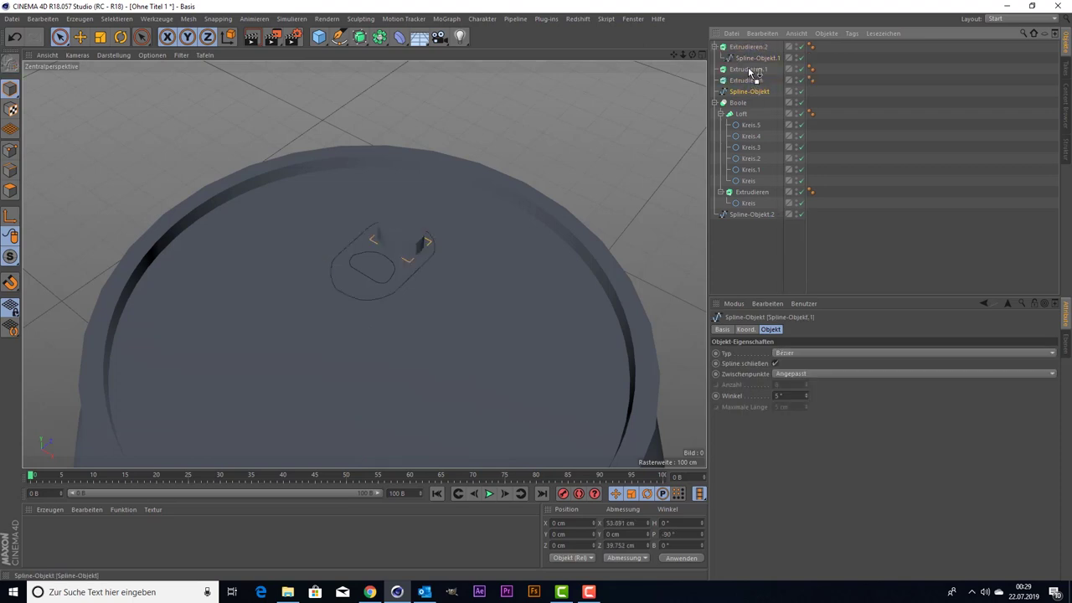
{"action": "left_click_drag", "start_coordinate": [757, 94], "coordinate": [754, 69]}
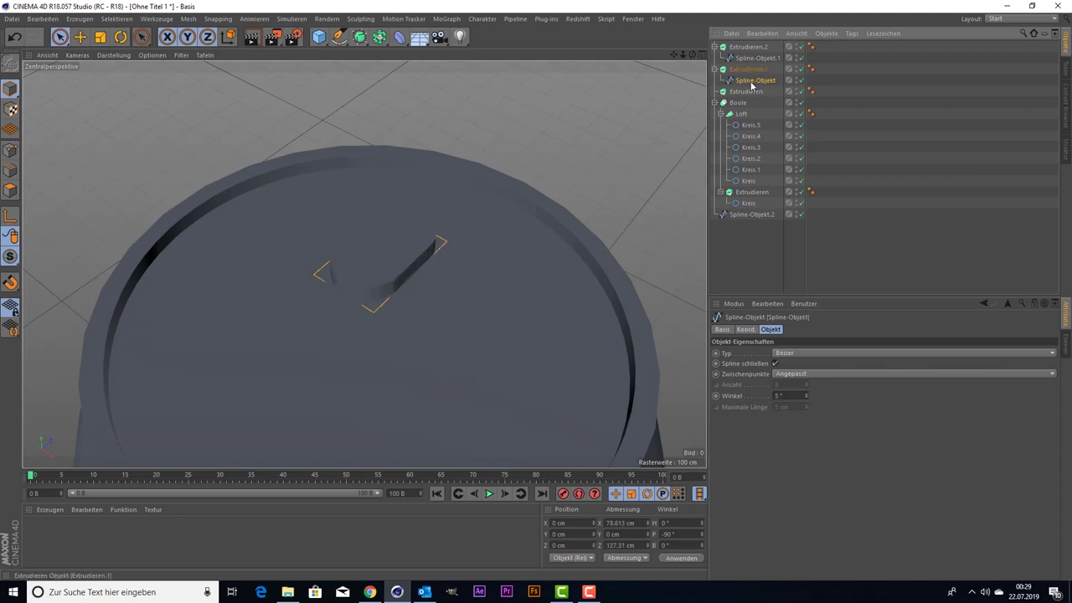
{"action": "left_click", "coordinate": [740, 216]}
{"action": "mouse_move", "coordinate": [750, 139]}
{"action": "left_mouse_down"}
{"action": "mouse_move", "coordinate": [742, 91]}
{"action": "mouse_move", "coordinate": [746, 102]}
{"action": "left_mouse_up"}
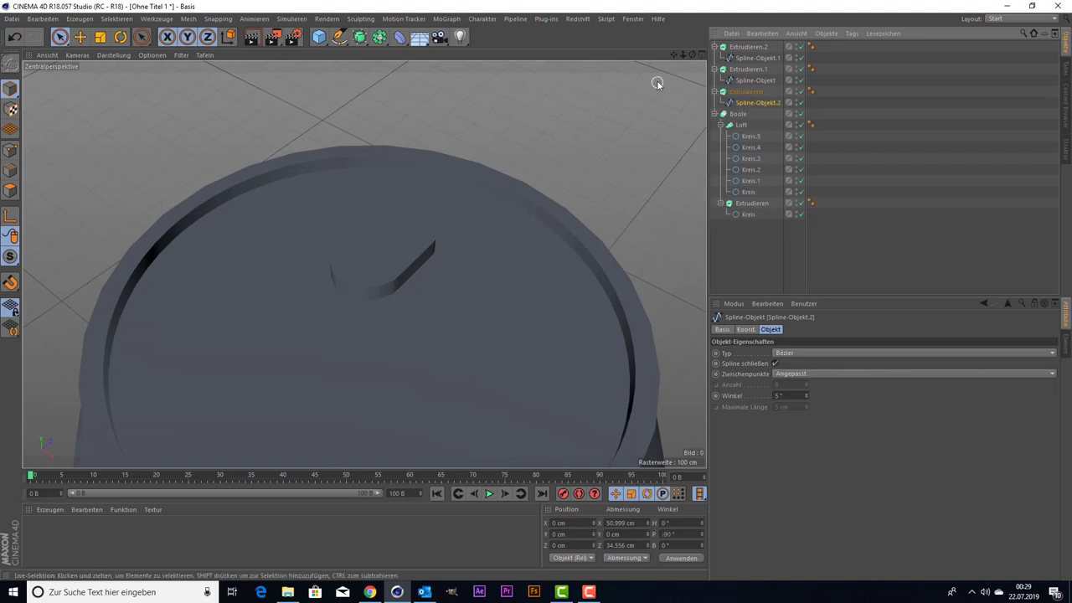
{"action": "mouse_move", "coordinate": [692, 54]}
{"action": "left_mouse_down"}
{"action": "mouse_move", "coordinate": [692, 80]}
{"action": "mouse_move", "coordinate": [653, 147]}
{"action": "left_mouse_up"}
{"action": "scroll", "coordinate": [364, 264], "scroll_direction": "up", "scroll_amount": 5}
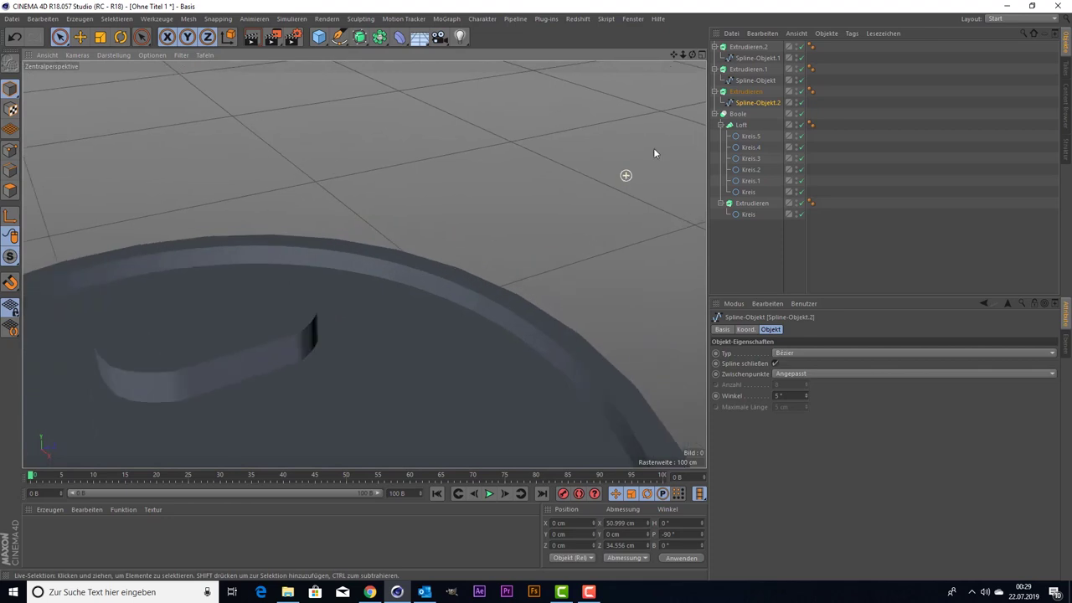
{"action": "left_click", "coordinate": [737, 47]}
- Select only the three Extrudieren objects, leaving their splines unselected
{"action": "scroll", "coordinate": [416, 211], "scroll_direction": "down", "scroll_amount": 3}
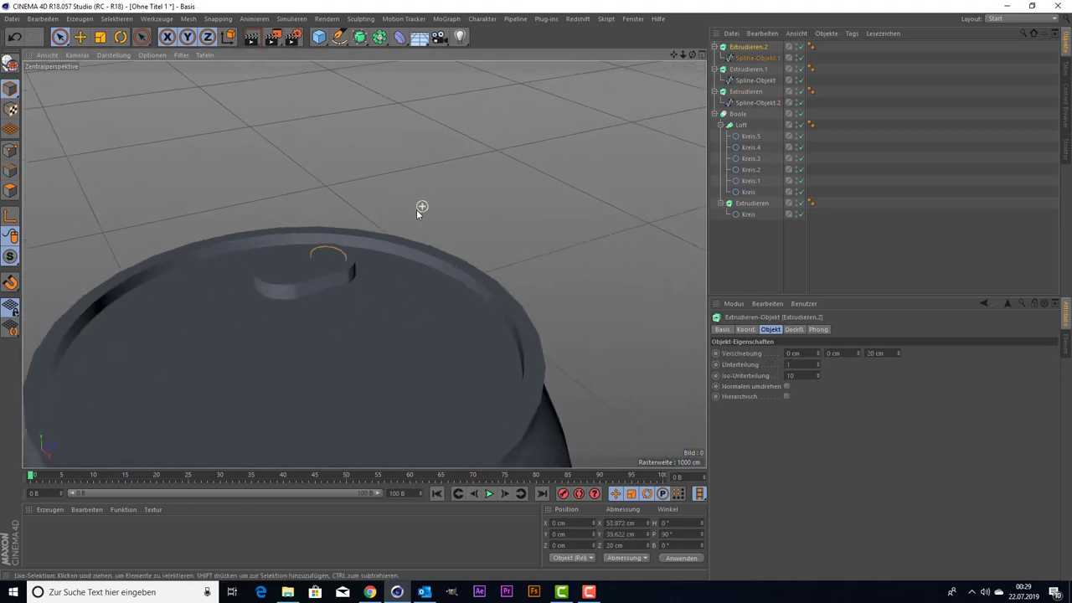
{"action": "scroll", "coordinate": [416, 211], "scroll_direction": "down", "scroll_amount": 3}
{"action": "scroll", "coordinate": [418, 210], "scroll_direction": "down", "scroll_amount": 3}
{"action": "scroll", "coordinate": [419, 210], "scroll_direction": "down", "scroll_amount": 2}
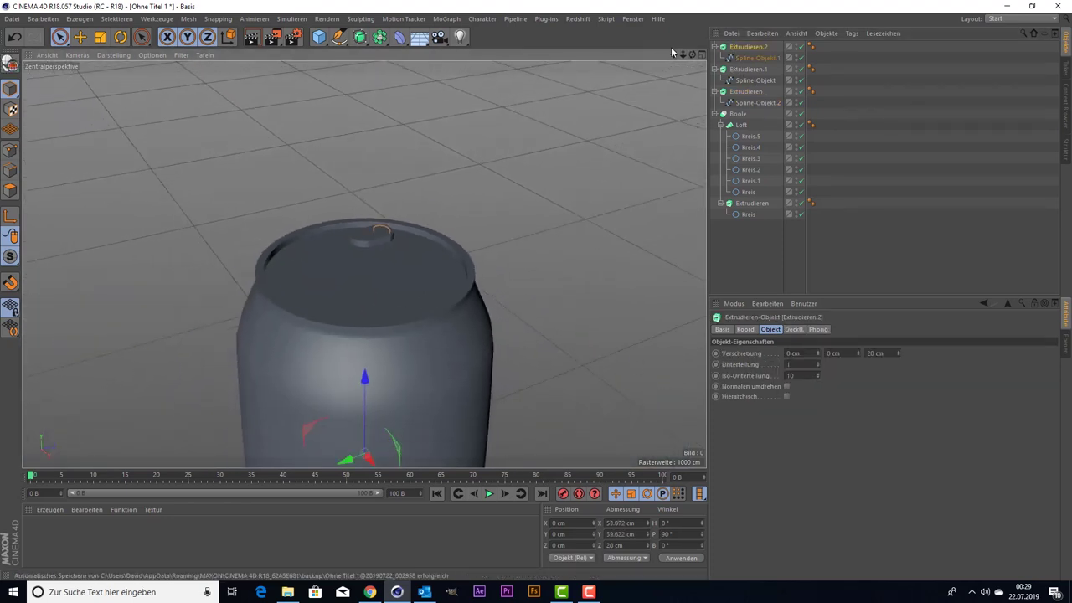
{"action": "left_click_drag", "start_coordinate": [692, 55], "coordinate": [695, 80]}
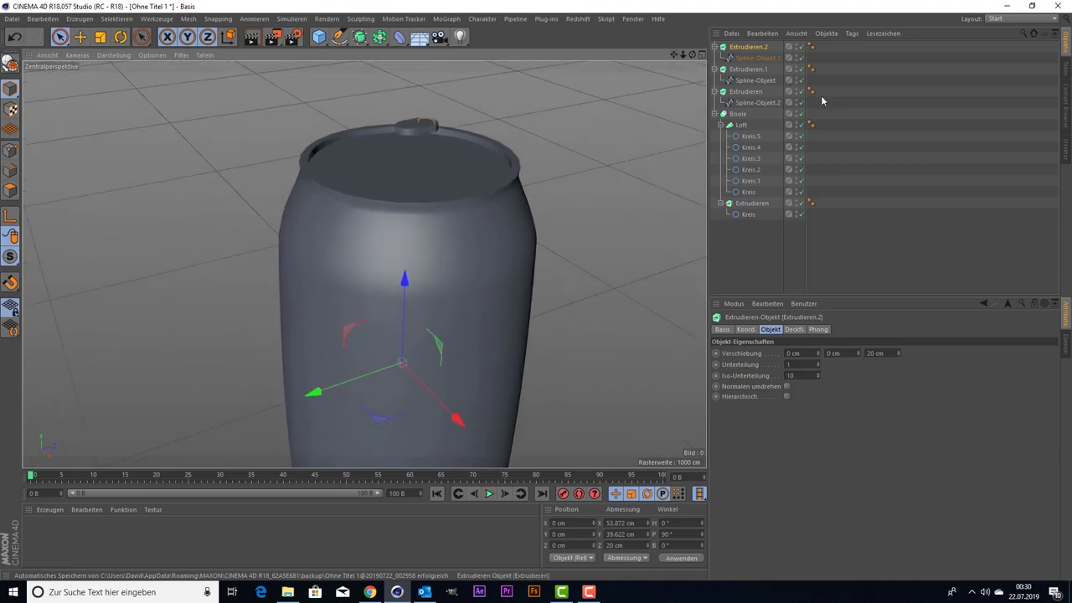
{"action": "left_click_drag", "start_coordinate": [838, 108], "coordinate": [730, 48]}
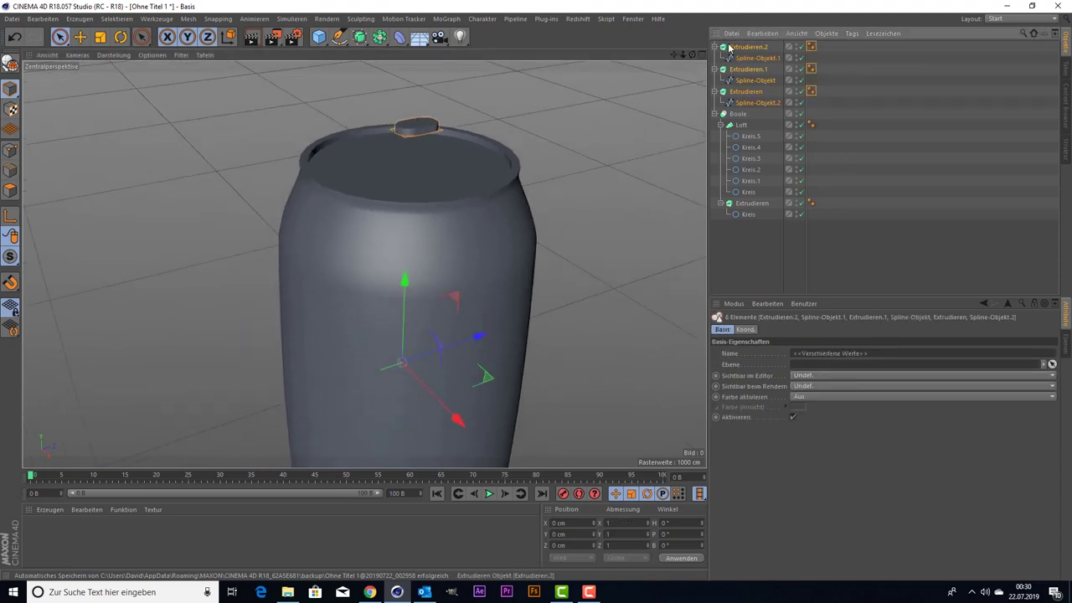
{"action": "left_click", "coordinate": [730, 47]}
{"action": "left_click", "coordinate": [732, 71], "text": "ctrl"}
{"action": "left_click", "coordinate": [732, 94], "text": "ctrl"}
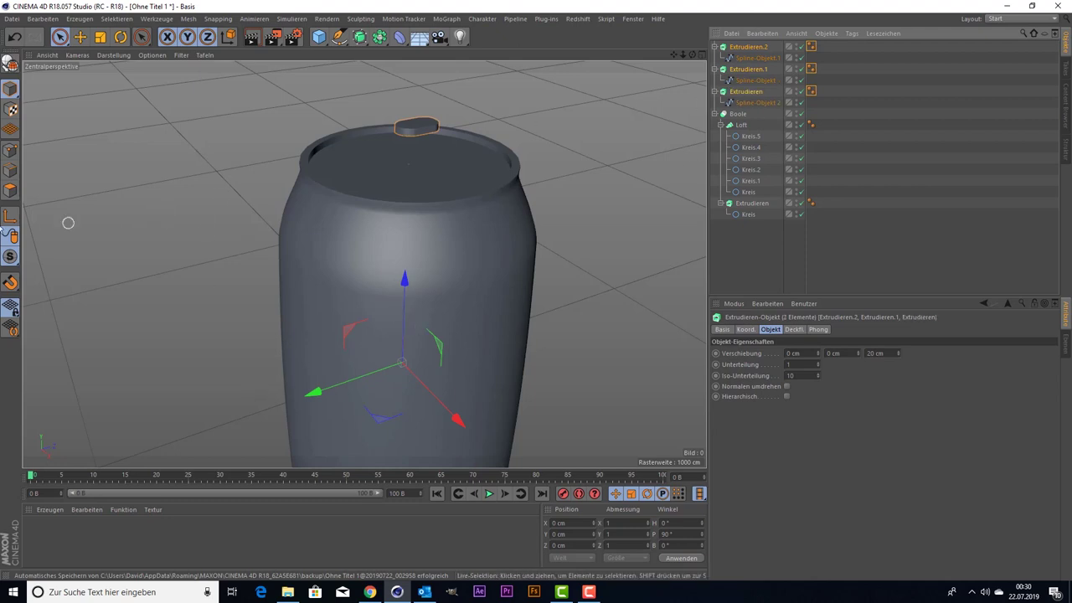
- In Axis mode, raise the three pieces' axis to the can top at Y 825.259 cm
{"action": "key", "text": "l"}
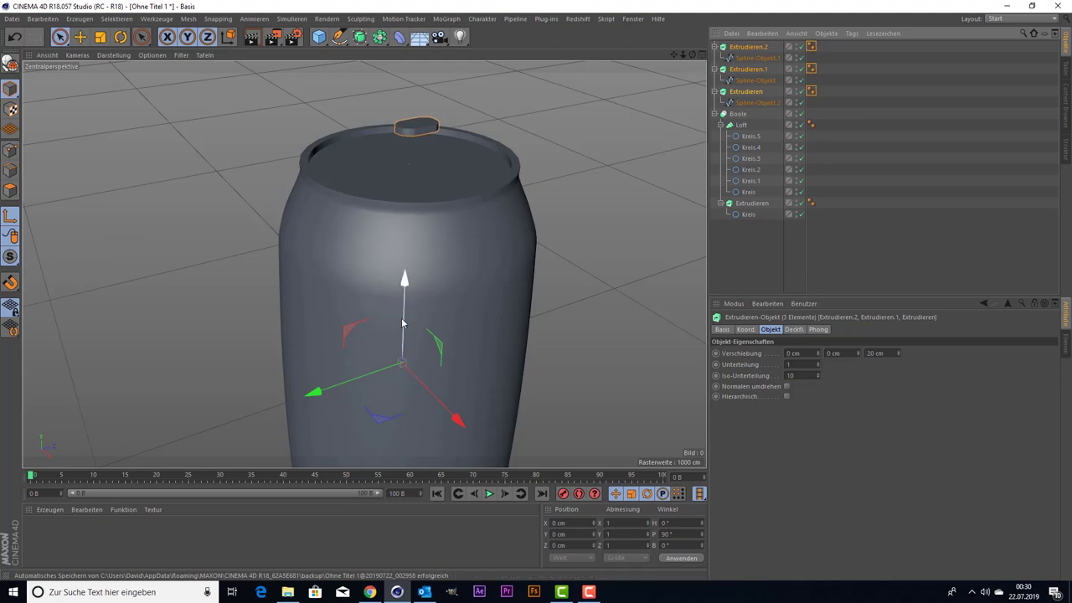
{"action": "left_click_drag", "start_coordinate": [402, 322], "coordinate": [401, 78]}
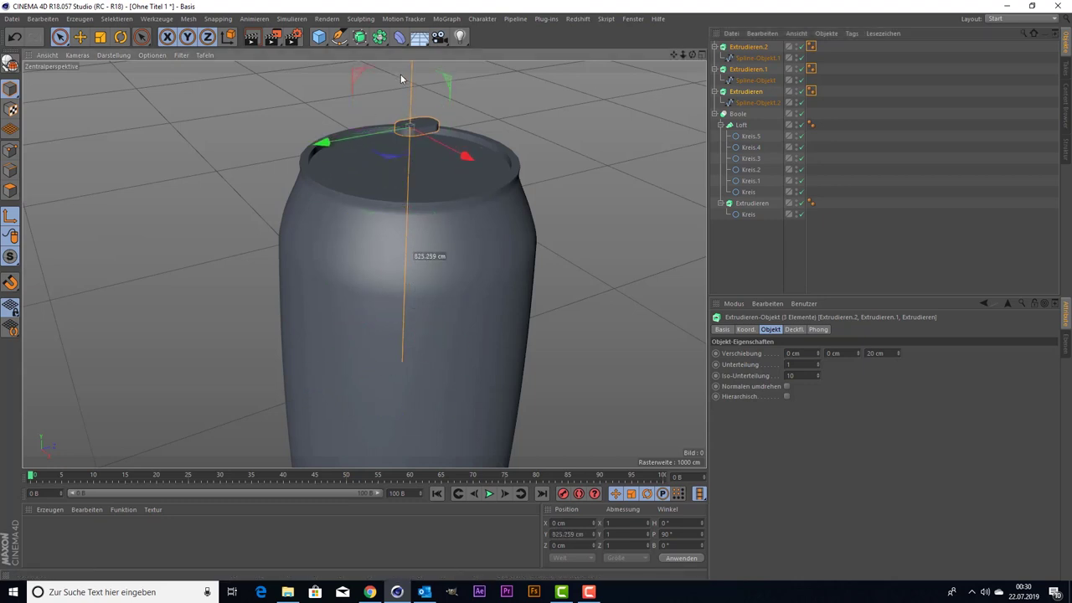
{"action": "scroll", "coordinate": [277, 218], "scroll_direction": "up", "scroll_amount": 3}
{"action": "scroll", "coordinate": [368, 196], "scroll_direction": "up", "scroll_amount": 3}
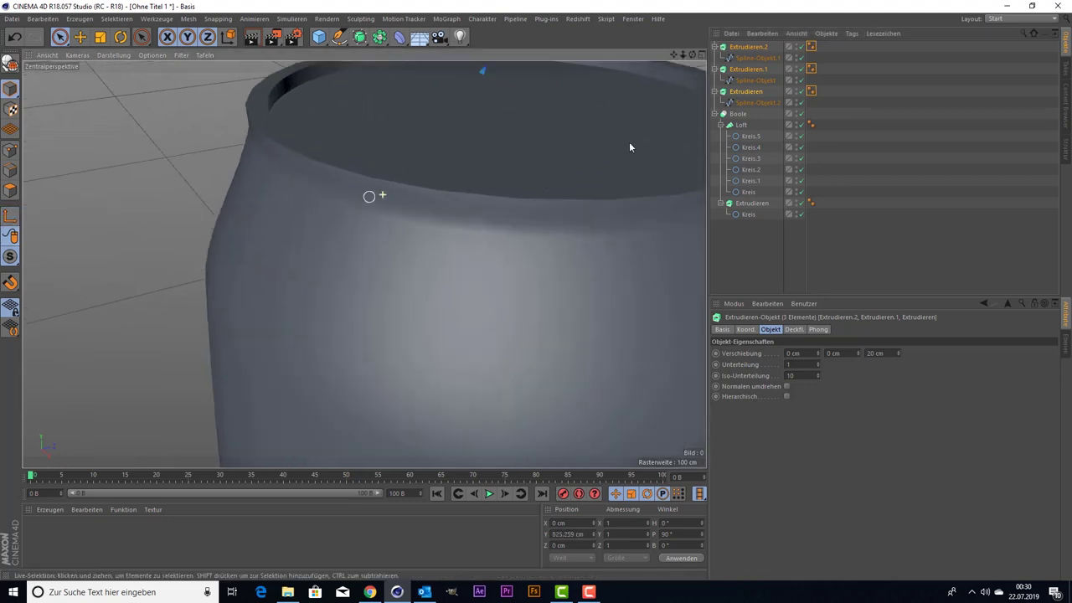
{"action": "mouse_move", "coordinate": [481, 70]}
{"action": "left_mouse_down", "text": "alt"}
{"action": "mouse_move", "coordinate": [364, 263]}
{"action": "mouse_move", "coordinate": [510, 160]}
{"action": "left_mouse_up", "text": "alt"}
{"action": "left_click", "coordinate": [754, 47]}
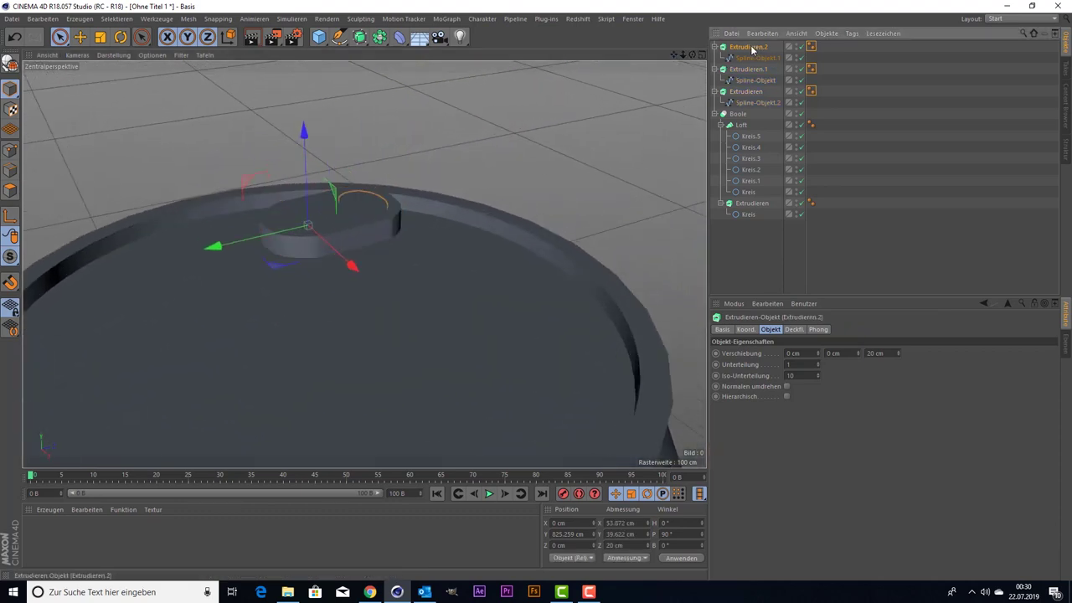
{"action": "left_click_drag", "start_coordinate": [307, 170], "coordinate": [314, 90]}
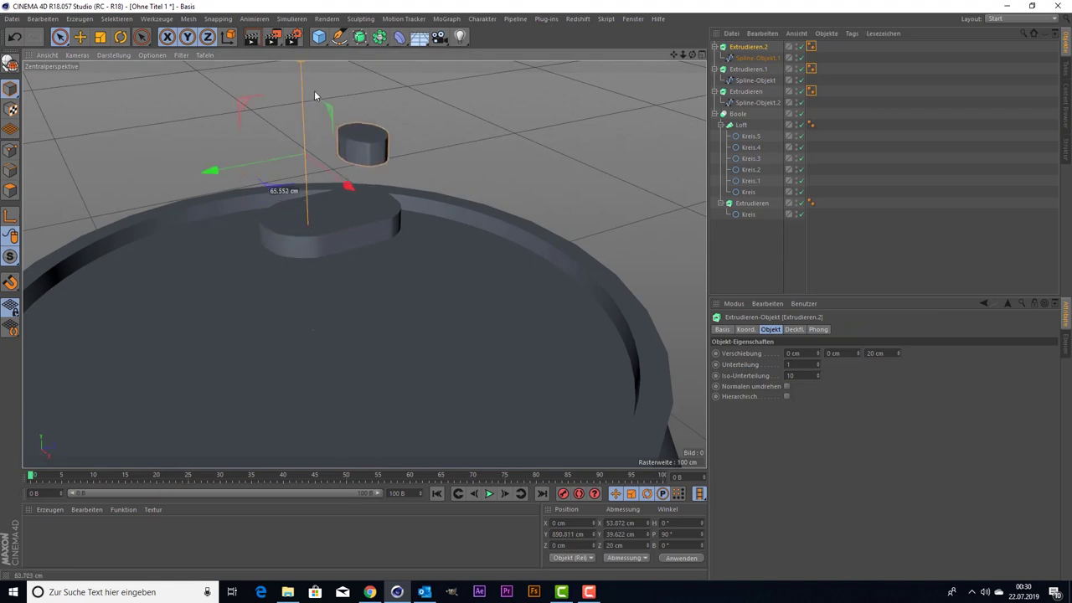
{"action": "left_click", "coordinate": [763, 93]}
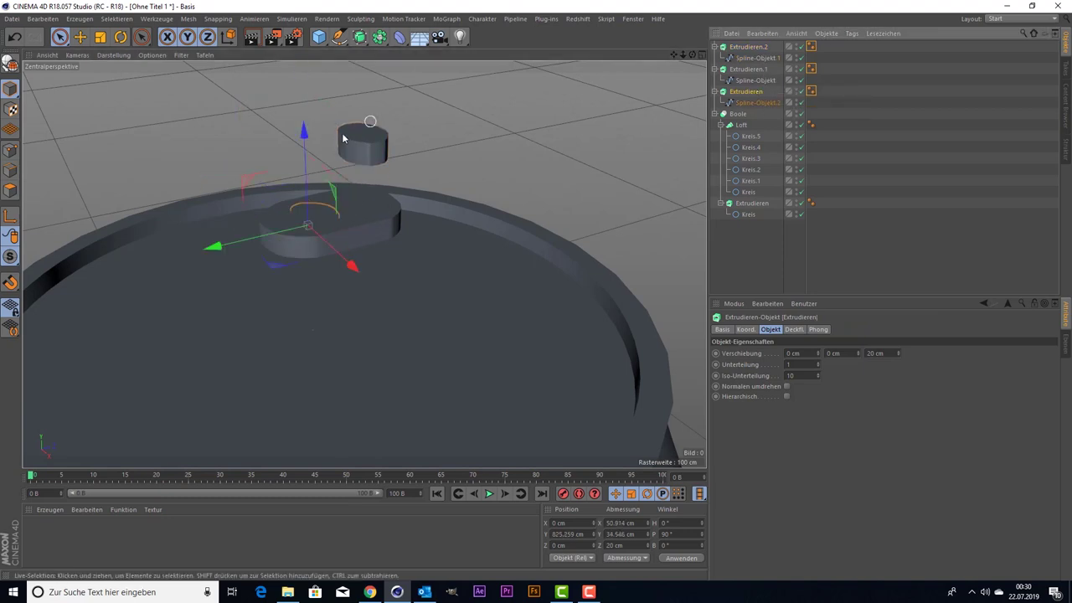
{"action": "left_click_drag", "start_coordinate": [306, 144], "coordinate": [305, 87]}
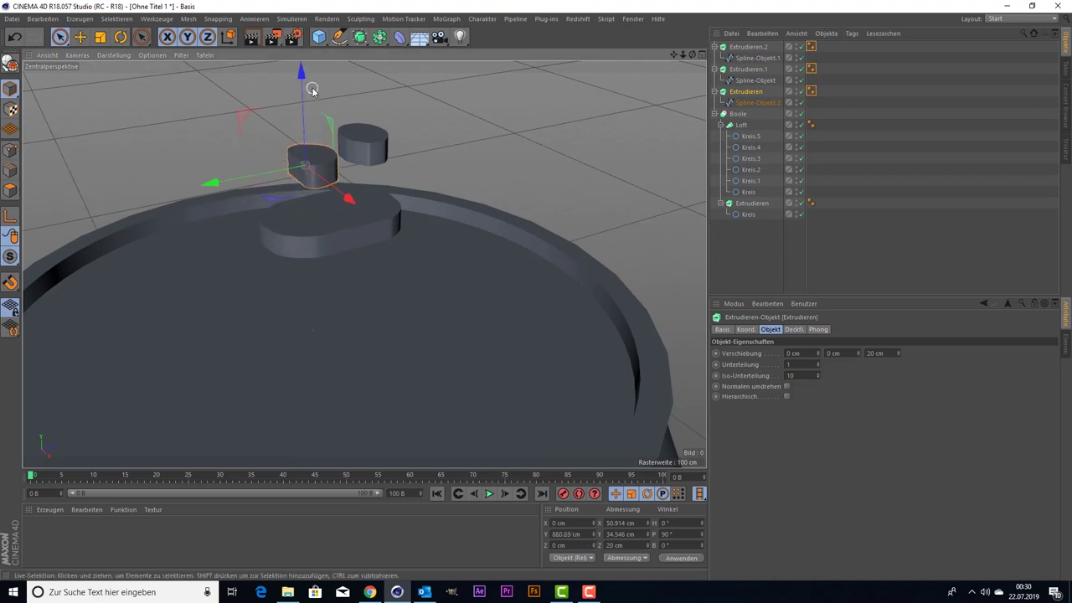
{"action": "key", "text": "ctrl+z"}
{"action": "key", "text": "ctrl+z"}
{"action": "key", "text": "ctrl+z"}
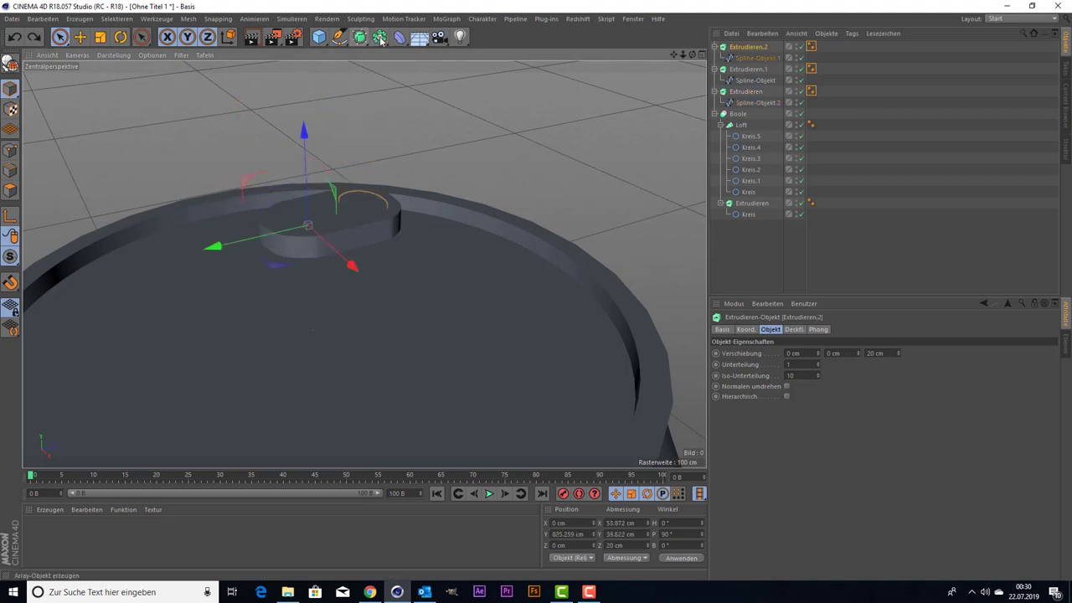
- Add Boole.1 from the Array flyout and nest Extrudieren.2 inside it, leaving Extrudieren.1 outside
{"action": "left_click", "coordinate": [381, 39]}
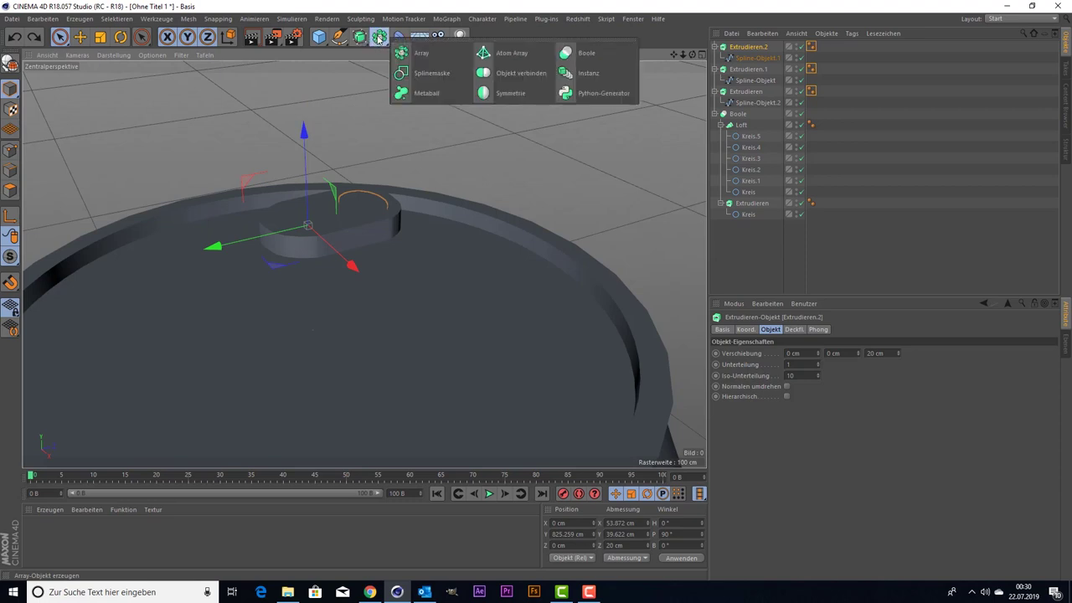
{"action": "left_click", "coordinate": [578, 52]}
{"action": "left_click", "coordinate": [732, 59]}
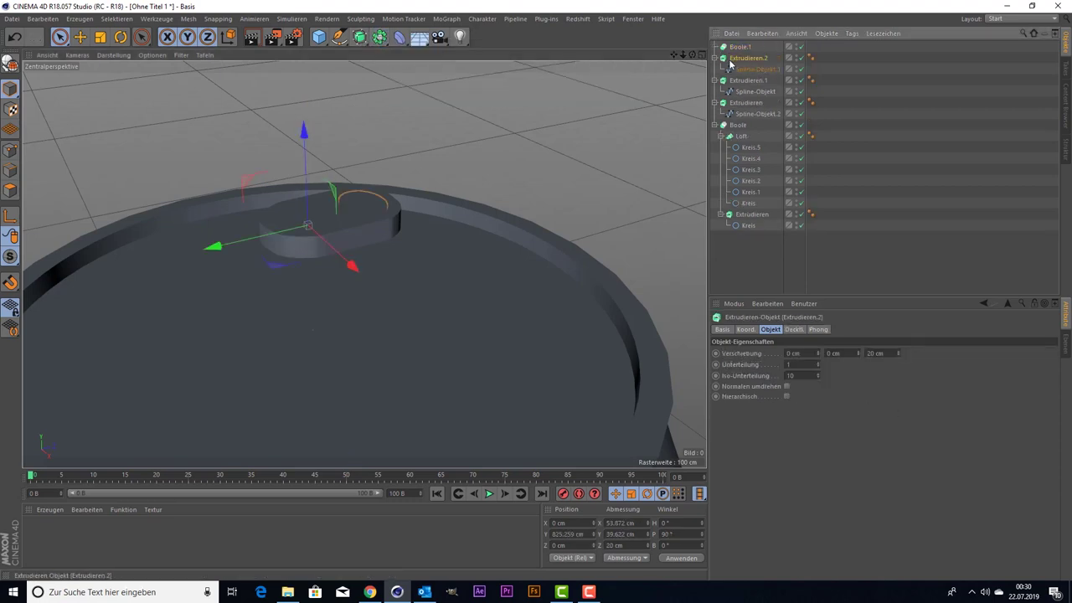
{"action": "left_click_drag", "start_coordinate": [737, 51], "coordinate": [737, 49]}
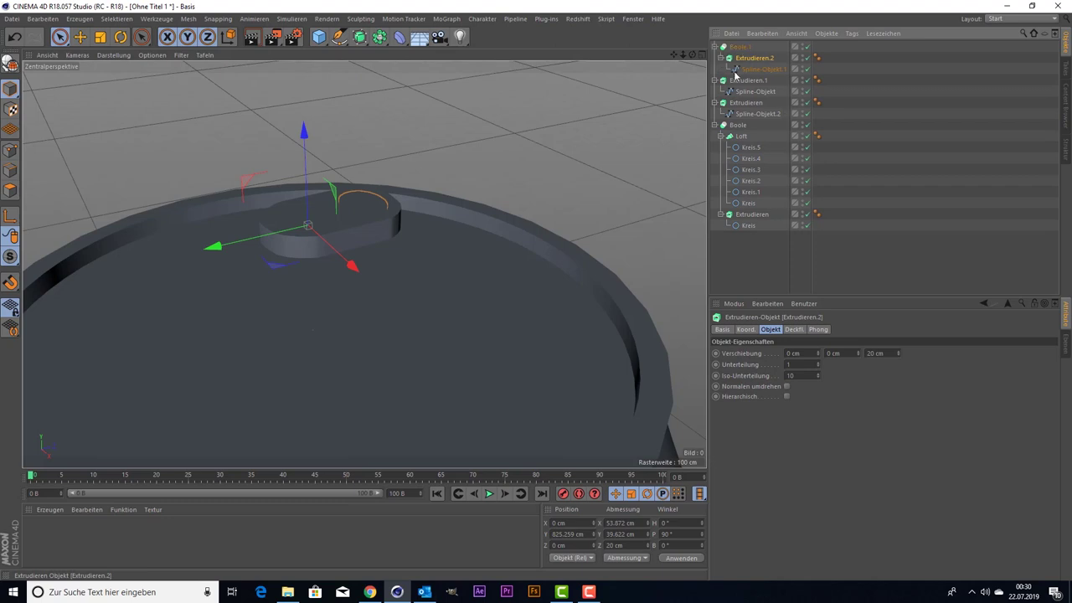
{"action": "left_click", "coordinate": [734, 81]}
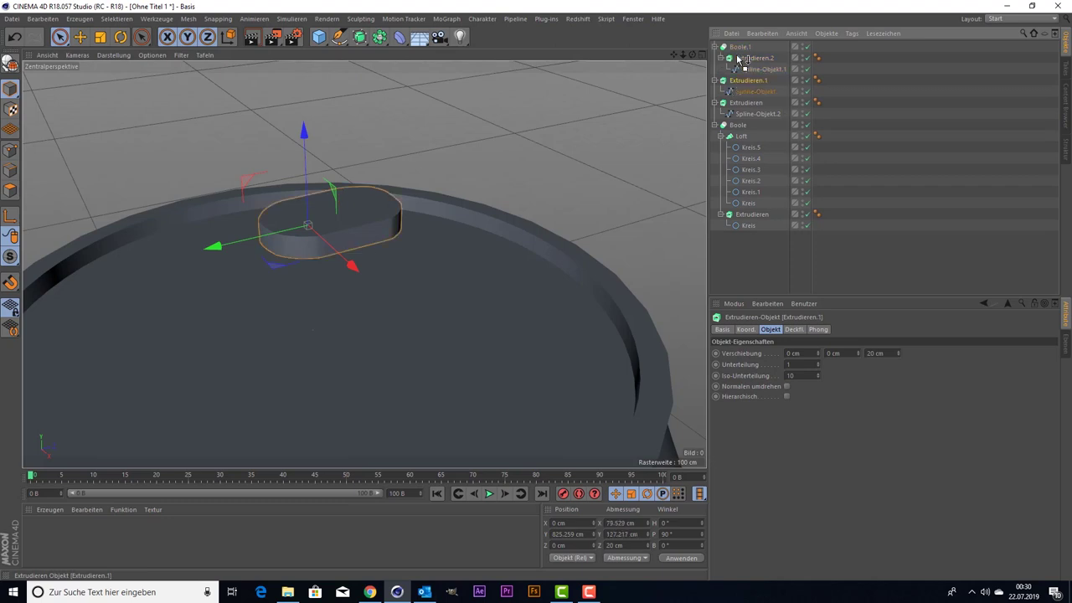
{"action": "left_click_drag", "start_coordinate": [738, 50], "coordinate": [738, 50]}
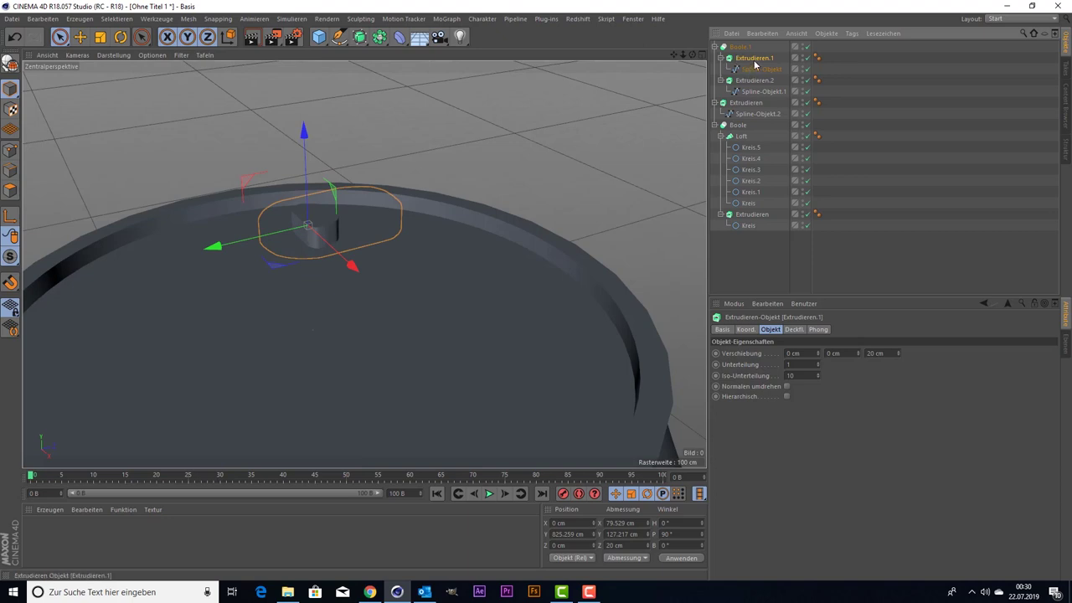
{"action": "left_click", "coordinate": [751, 80]}
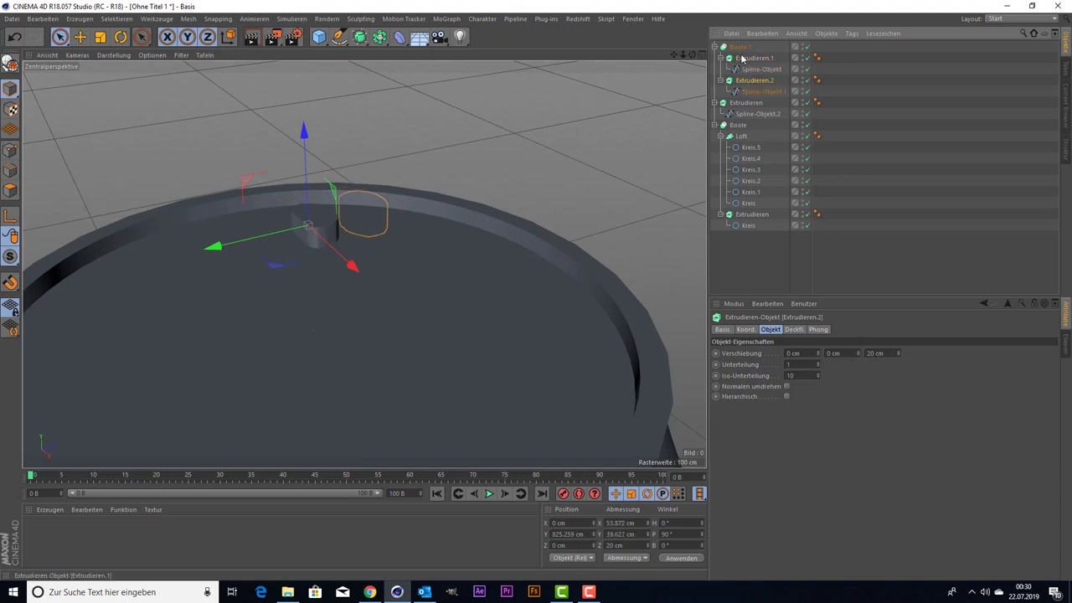
{"action": "left_click_drag", "start_coordinate": [747, 62], "coordinate": [744, 84]}
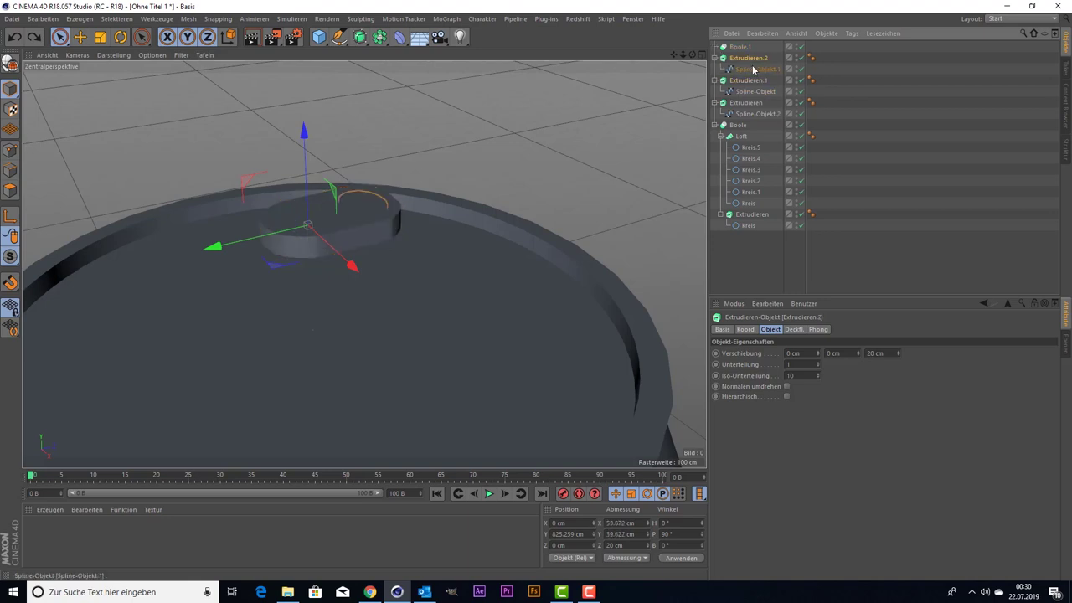
- Set the extrusion depth of Extrudieren.2 and Extrudieren to 60 cm
{"action": "left_click", "coordinate": [882, 353]}
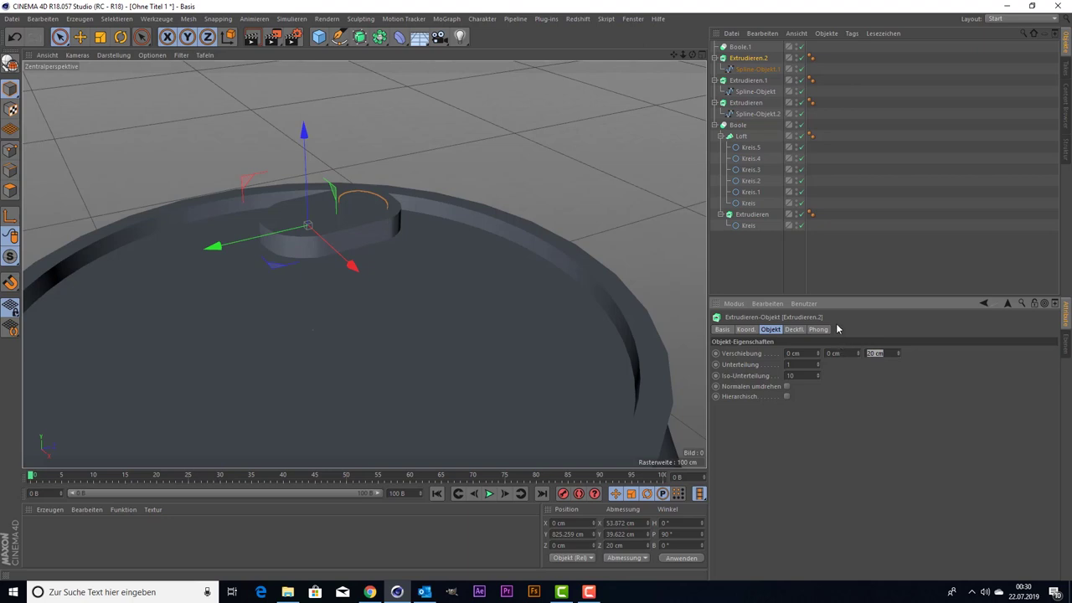
{"action": "type", "text": "60"}
{"action": "left_click", "coordinate": [820, 256]}
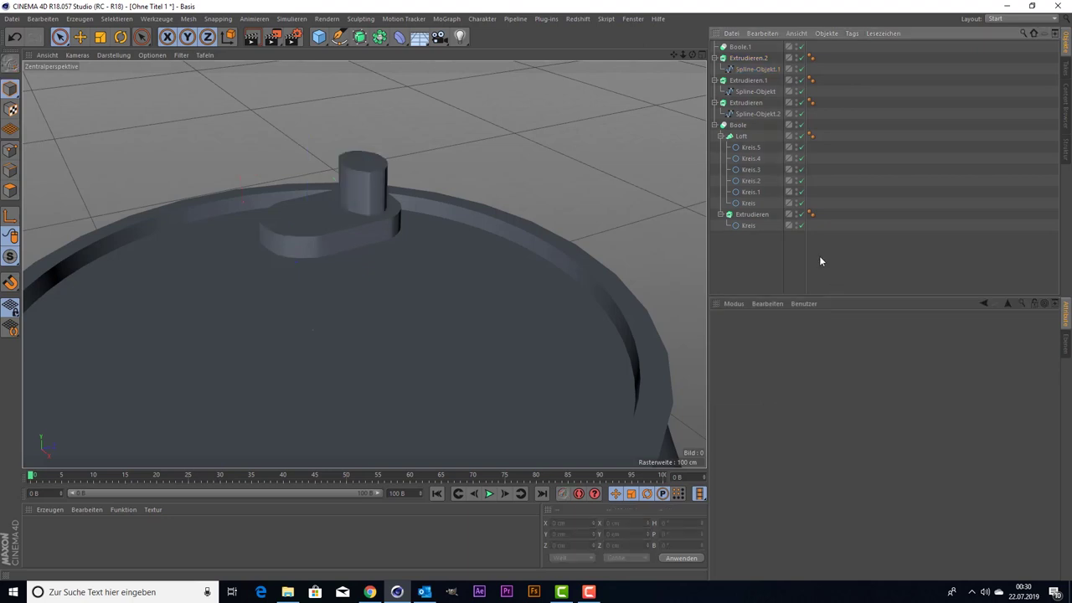
{"action": "left_click", "coordinate": [746, 81]}
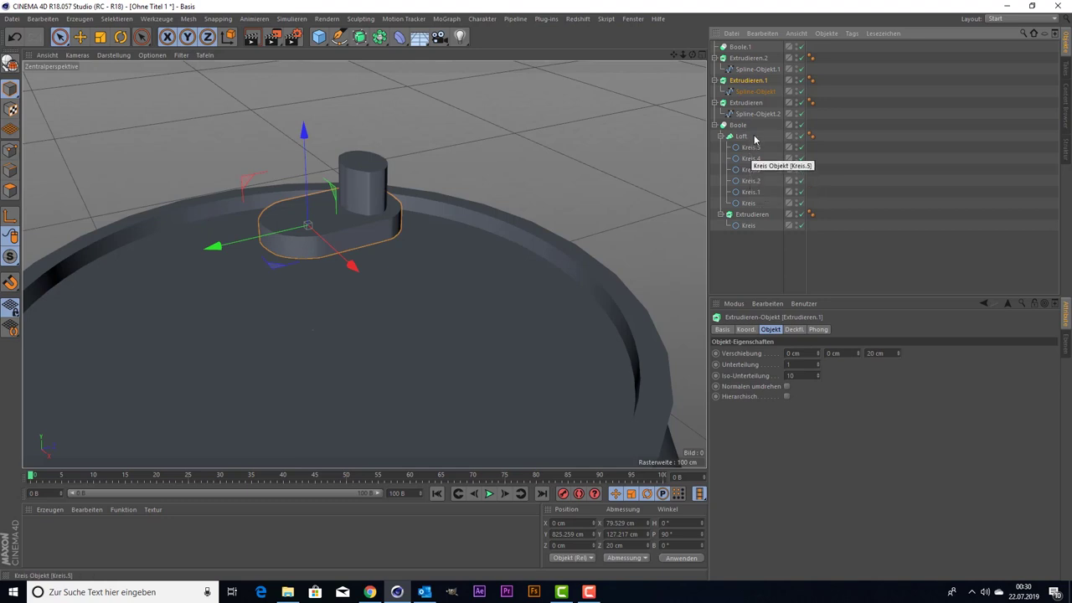
{"action": "left_click", "coordinate": [745, 103]}
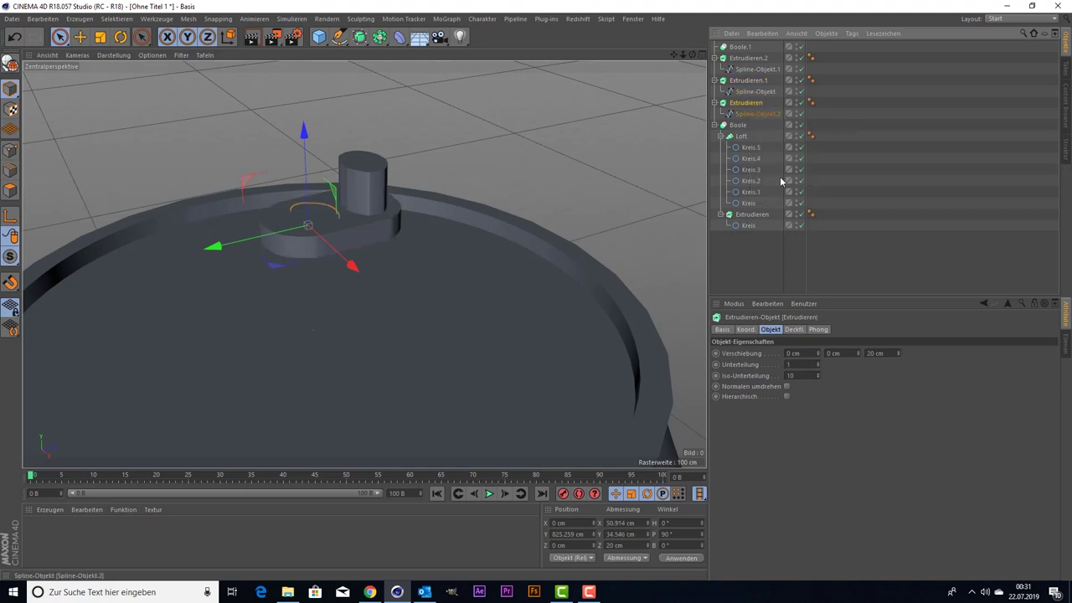
{"action": "left_click", "coordinate": [880, 353]}
{"action": "type", "text": "60"}
{"action": "key", "text": "Return"}
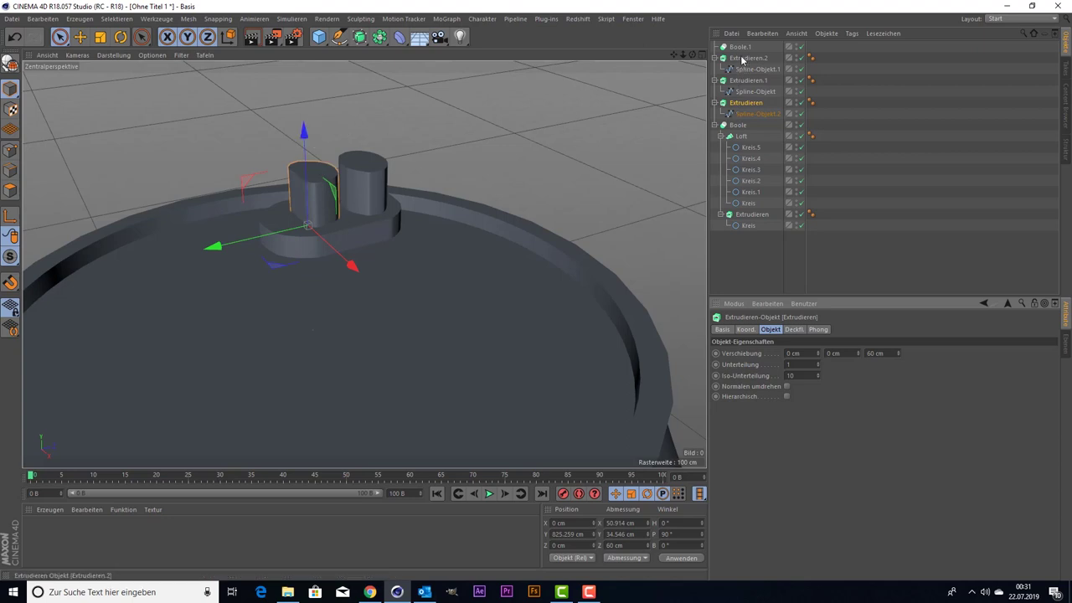
- Lower both hole cylinders along Y so they pass through the pull tab
{"action": "left_click", "coordinate": [745, 58], "text": "ctrl"}
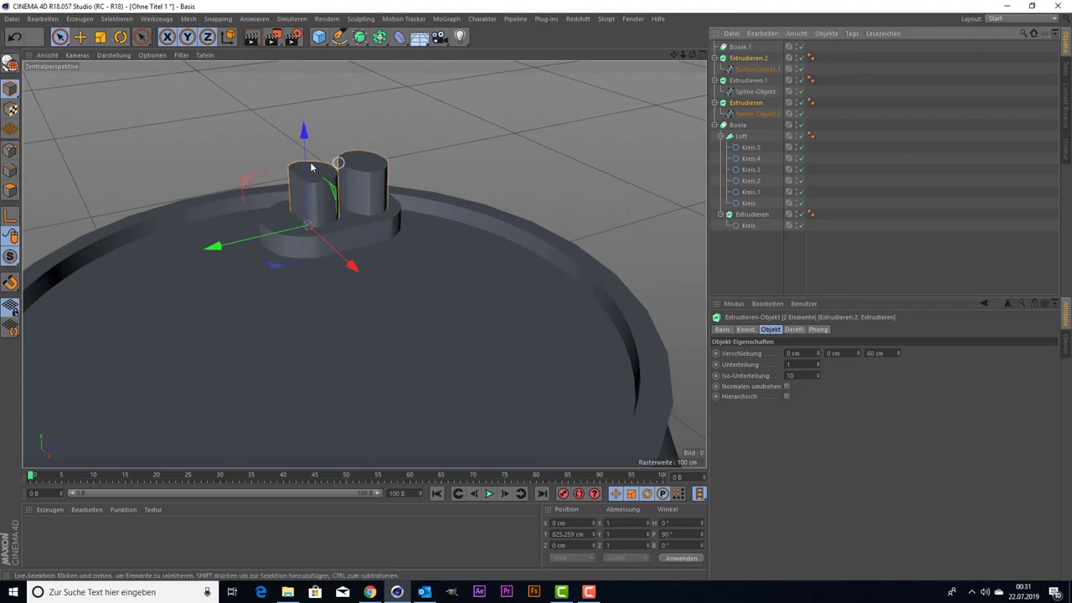
{"action": "left_click_drag", "start_coordinate": [310, 168], "coordinate": [428, 215]}
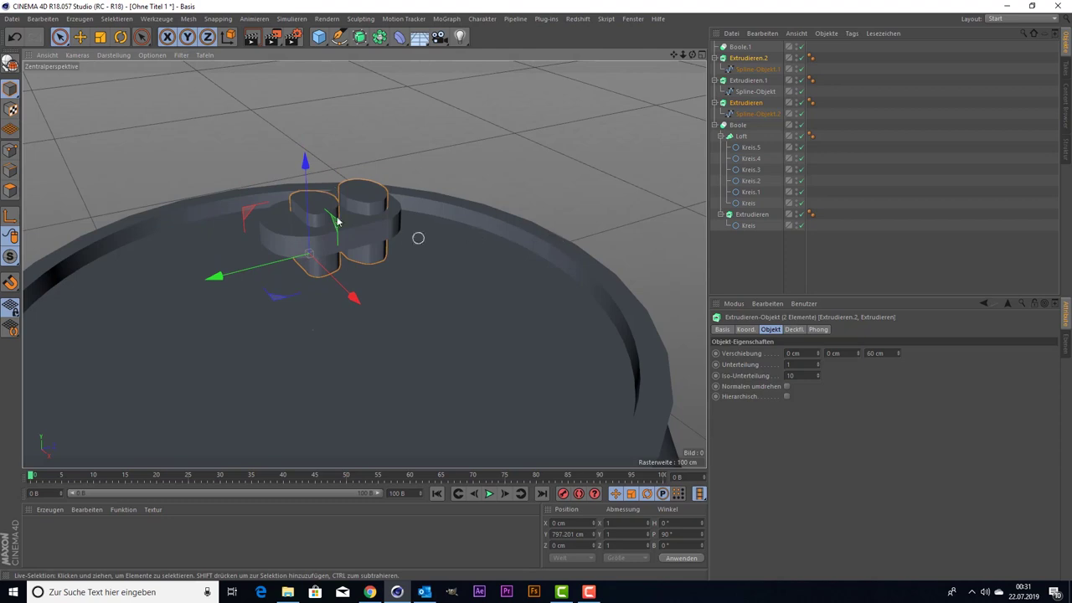
{"action": "left_click_drag", "start_coordinate": [303, 173], "coordinate": [305, 168]}
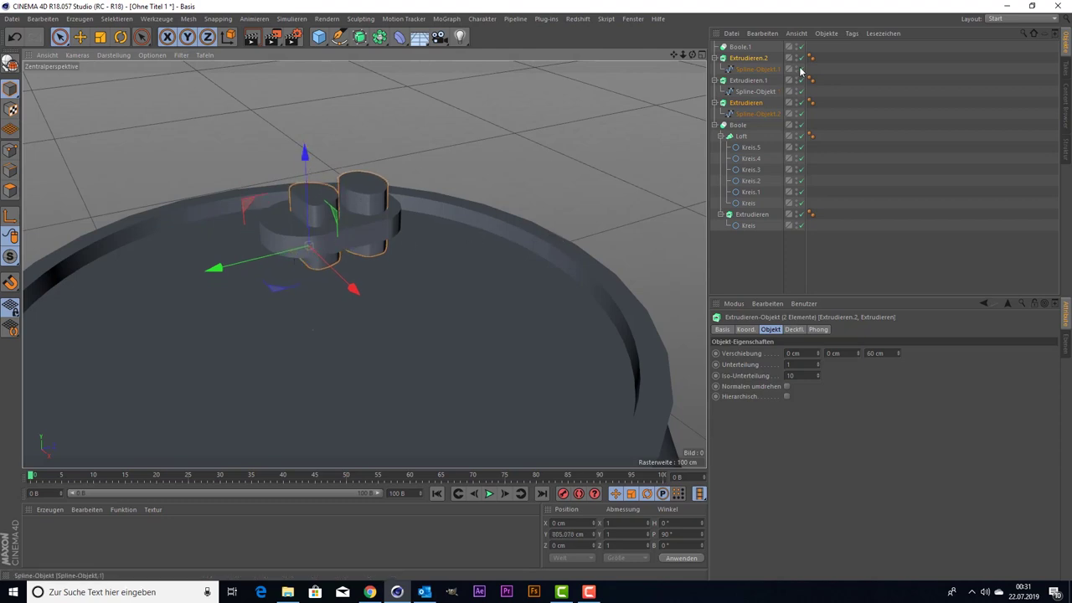
{"action": "left_click", "coordinate": [740, 47]}
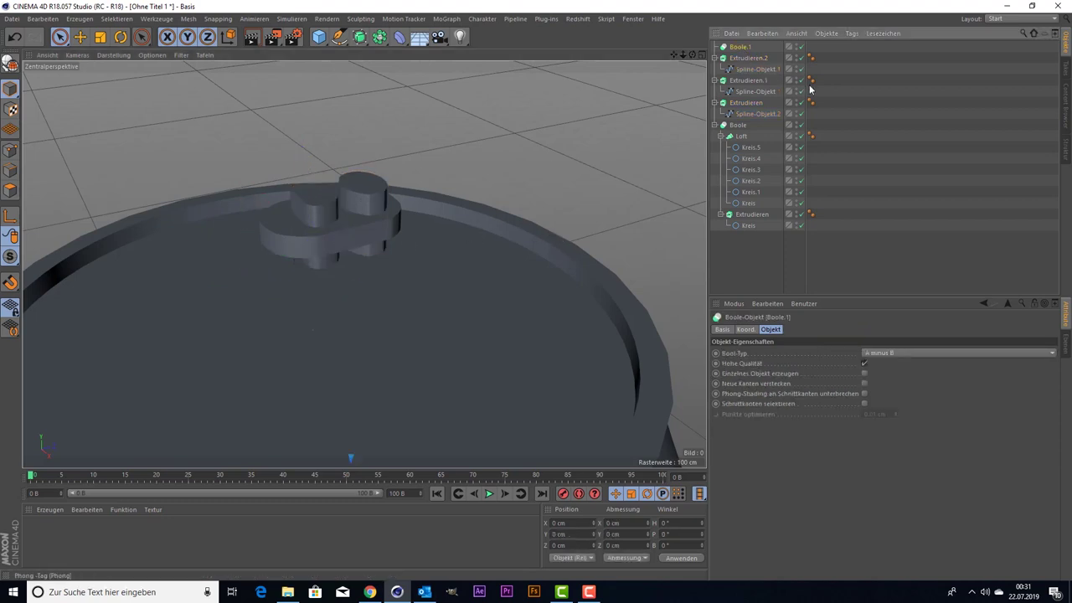
- Make Extrudieren.1 the first child of Boole.1 and bring the Extrudieren cylinder into the group
{"action": "left_click_drag", "start_coordinate": [734, 48], "coordinate": [736, 70]}
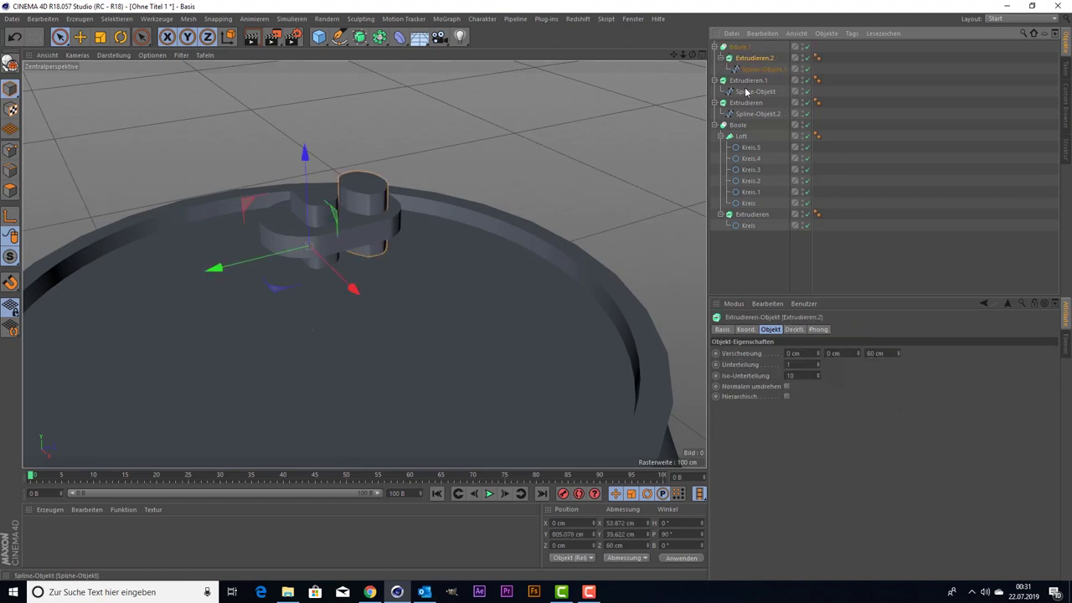
{"action": "left_click", "coordinate": [739, 81]}
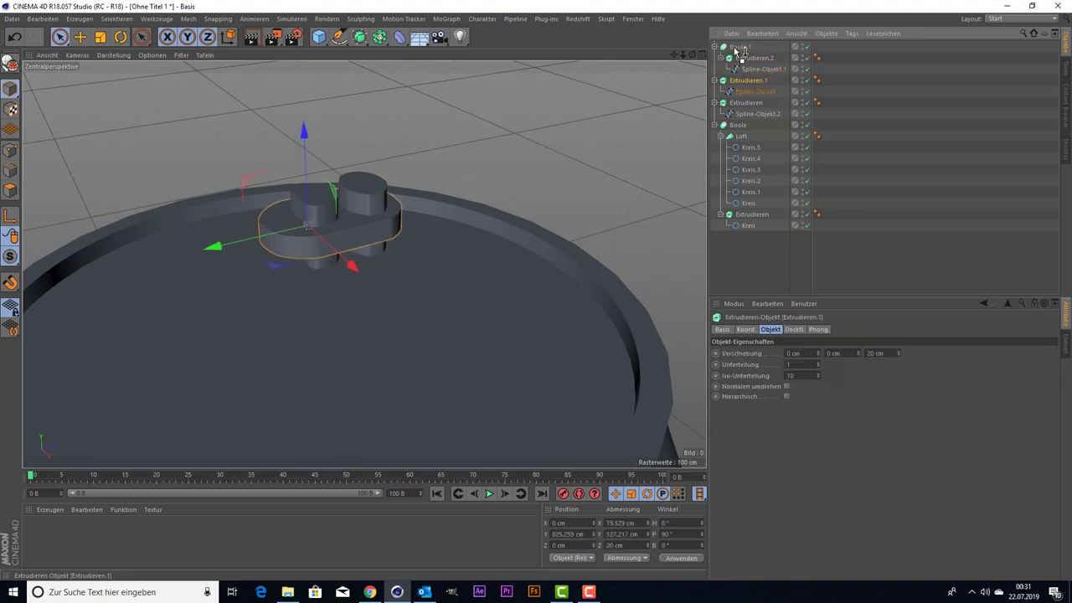
{"action": "left_click_drag", "start_coordinate": [737, 52], "coordinate": [737, 53]}
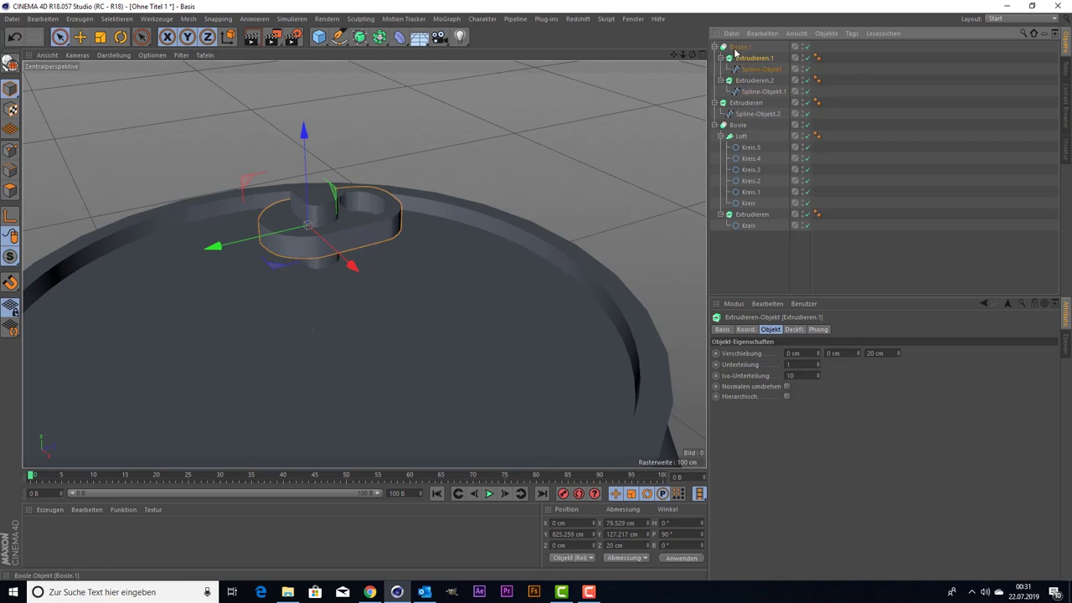
{"action": "left_click", "coordinate": [746, 104]}
{"action": "left_click_drag", "start_coordinate": [747, 107], "coordinate": [740, 53]}
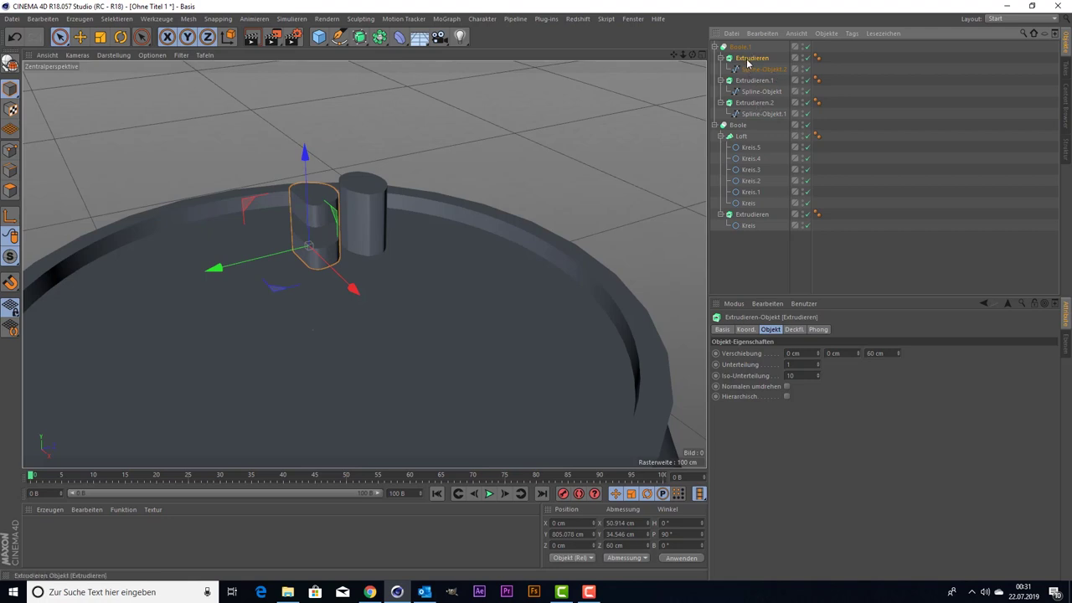
- Nest both hole cylinders below Extrudieren.1 so Boole.1 cuts two openings through the tab
{"action": "left_click", "coordinate": [758, 103]}
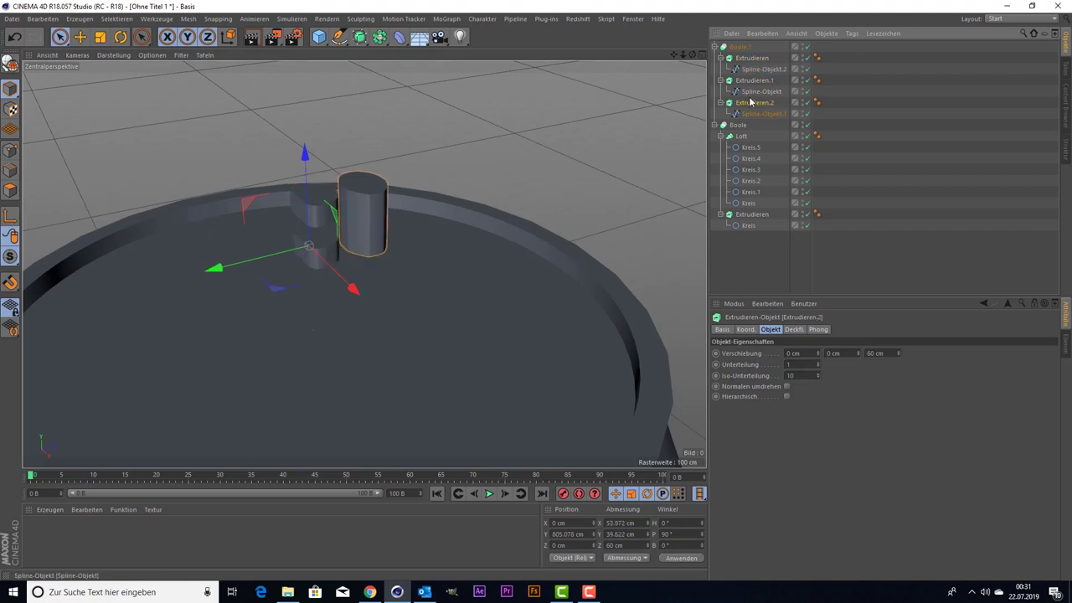
{"action": "left_click_drag", "start_coordinate": [754, 102], "coordinate": [753, 97]}
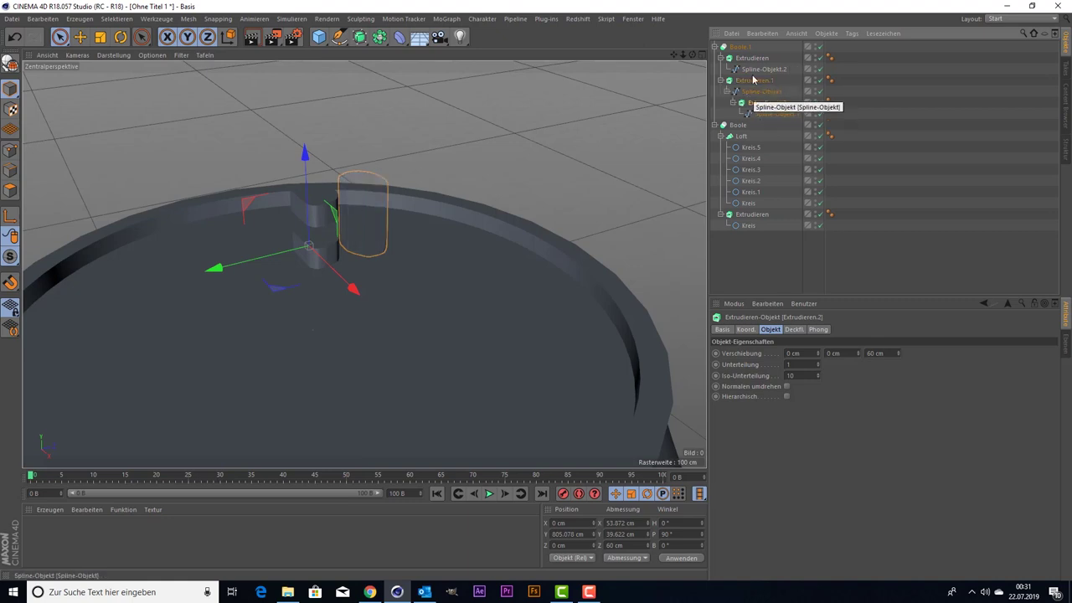
{"action": "left_click_drag", "start_coordinate": [750, 102], "coordinate": [750, 48]}
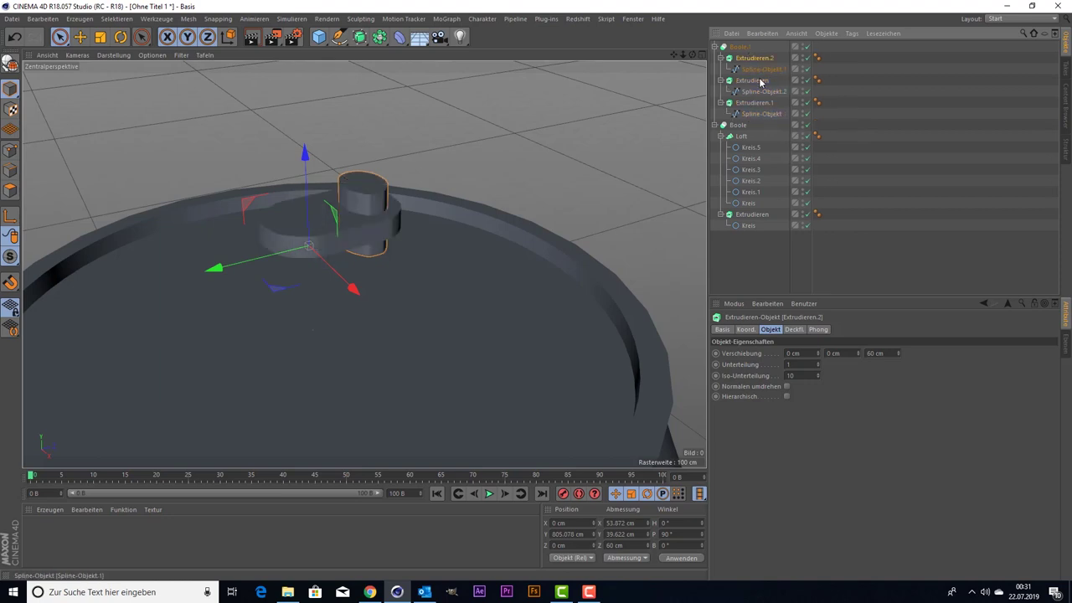
{"action": "scroll", "coordinate": [366, 196], "scroll_direction": "up", "scroll_amount": 2}
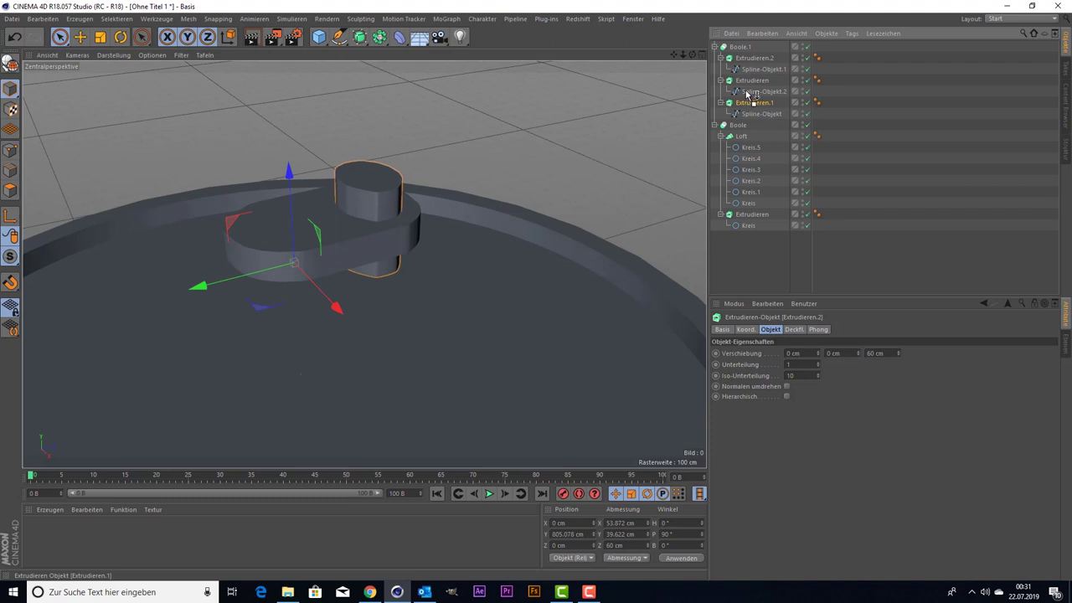
{"action": "left_click_drag", "start_coordinate": [750, 102], "coordinate": [748, 93]}
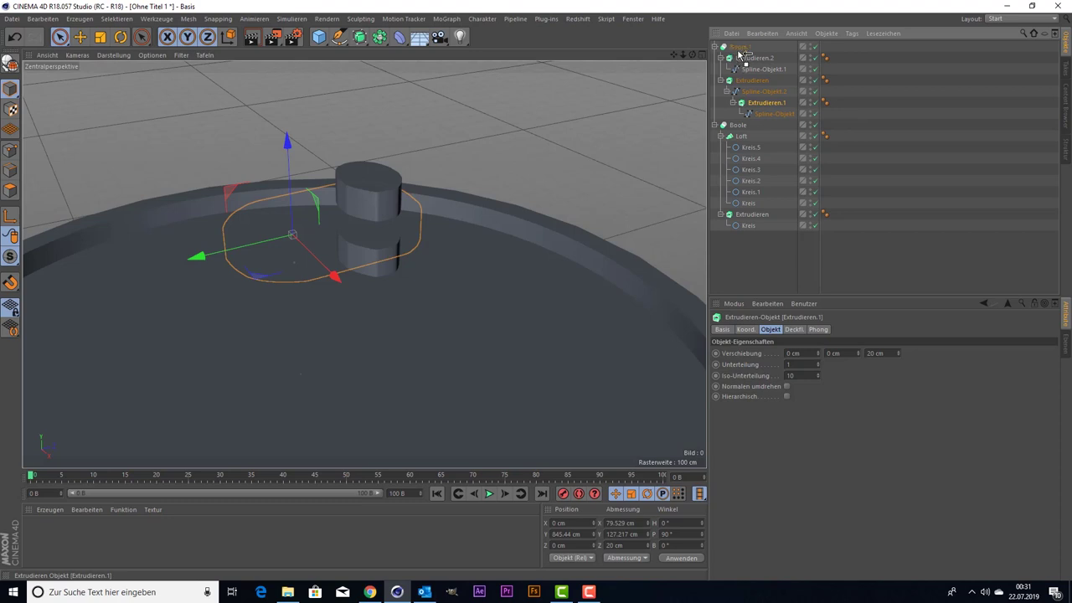
{"action": "left_click_drag", "start_coordinate": [739, 51], "coordinate": [739, 52]}
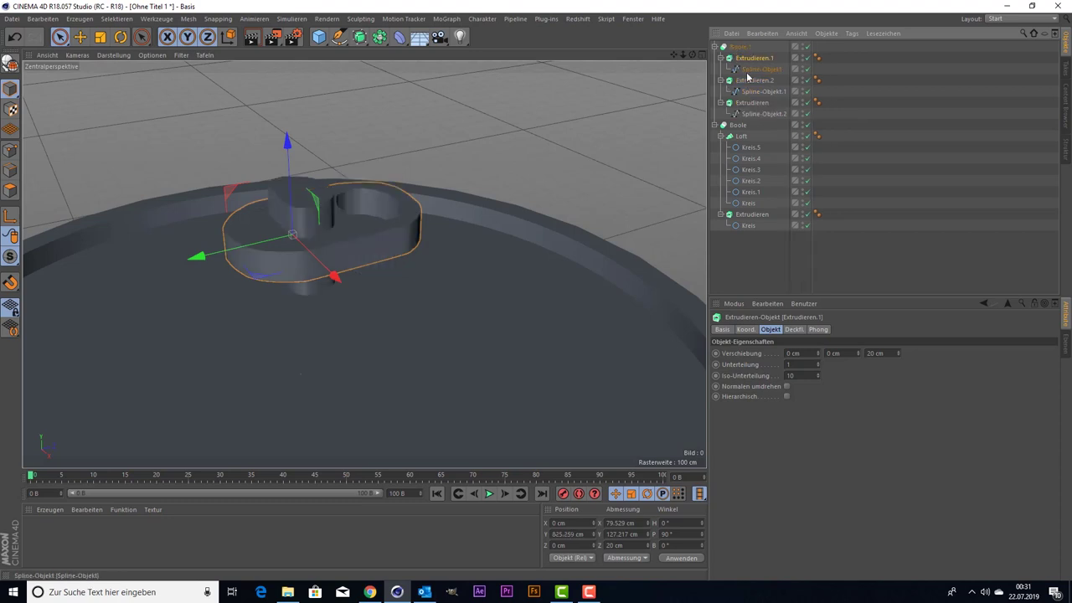
{"action": "left_click", "coordinate": [750, 105]}
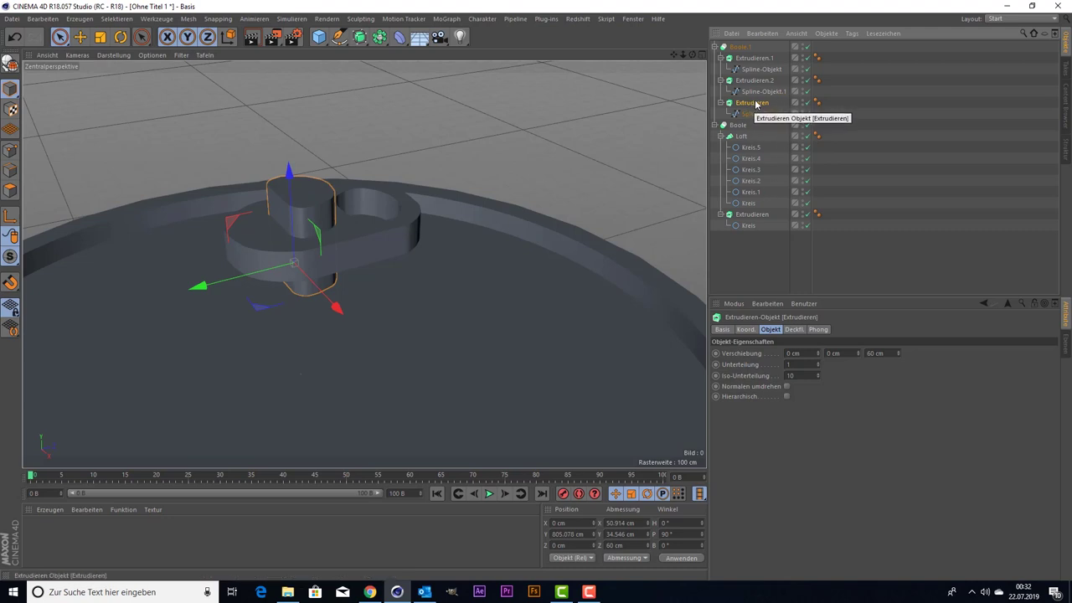
{"action": "left_click_drag", "start_coordinate": [755, 102], "coordinate": [765, 88]}
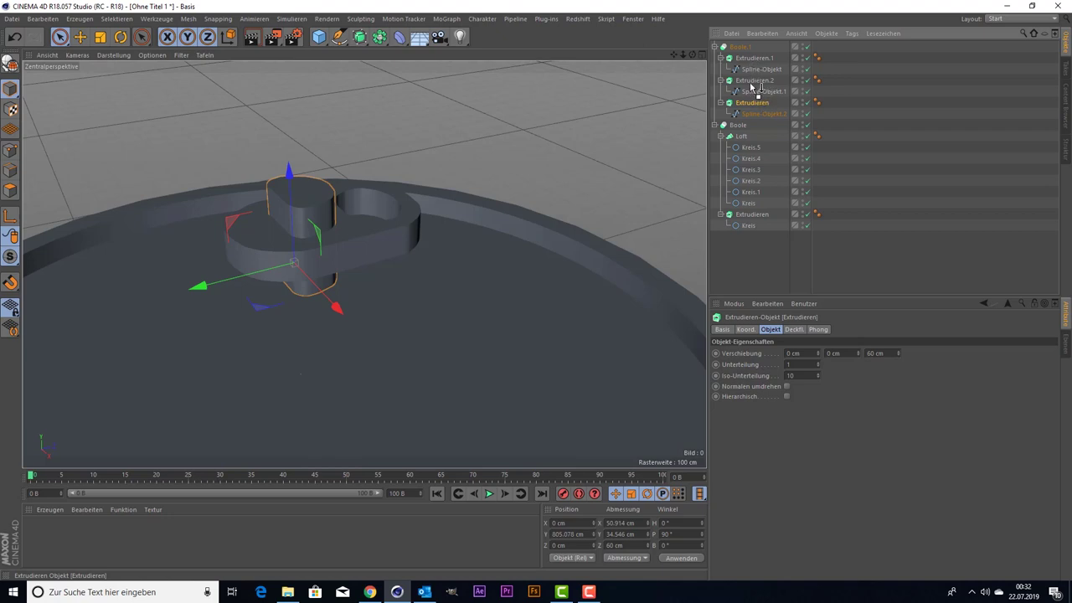
{"action": "left_click_drag", "start_coordinate": [753, 100], "coordinate": [757, 97]}
{"action": "left_click_drag", "start_coordinate": [755, 97], "coordinate": [755, 93]}
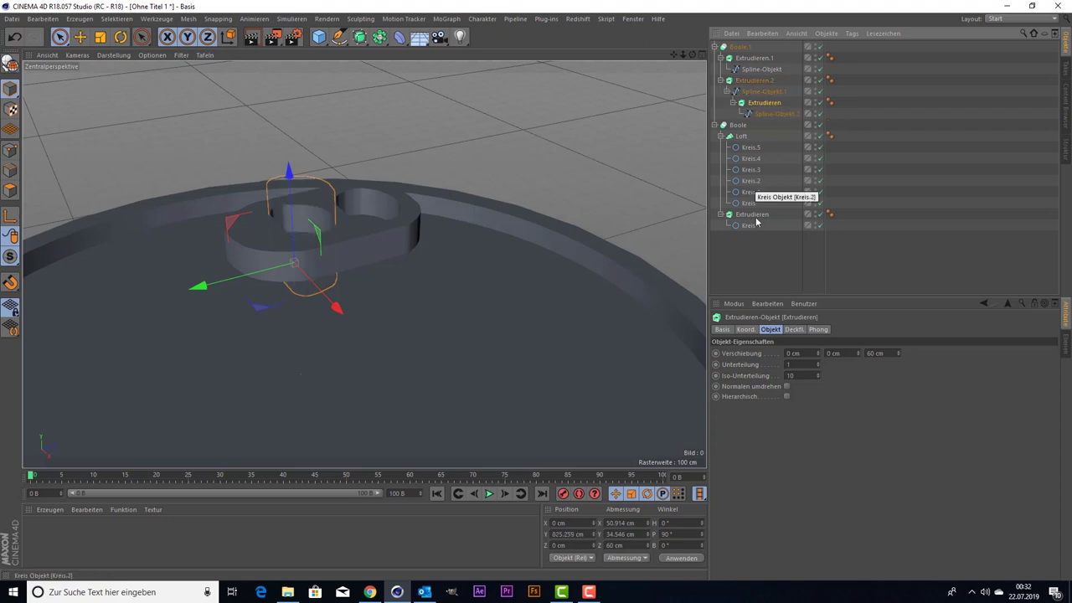
{"action": "left_click", "coordinate": [755, 248]}
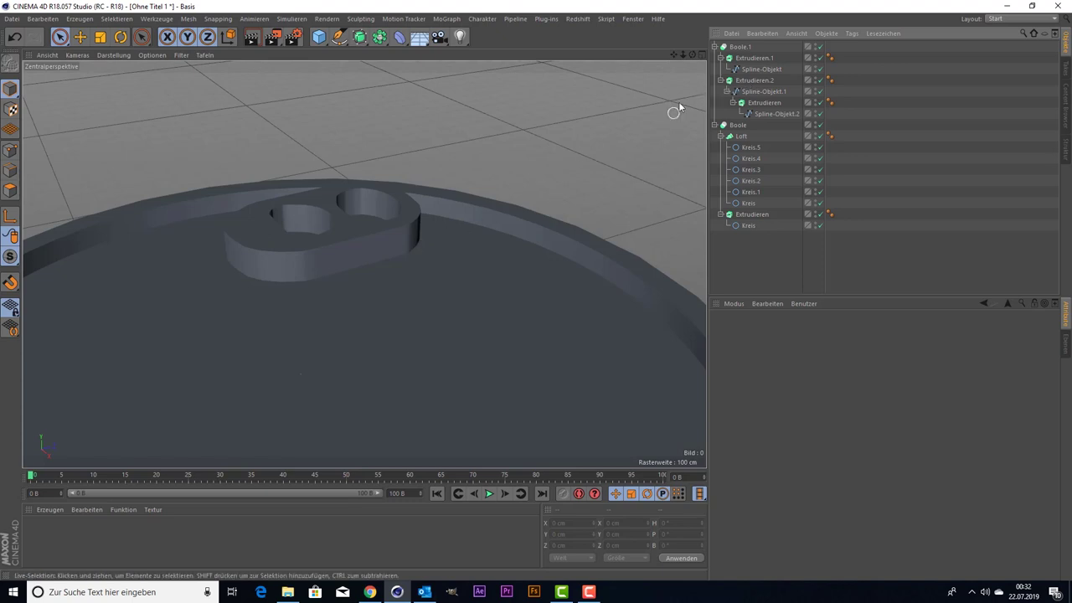
{"action": "left_click", "coordinate": [739, 47]}
- With axis editing on, raise Boole.1's axis up to the can top
{"action": "left_click_drag", "start_coordinate": [586, 151], "coordinate": [540, 189], "text": "alt"}
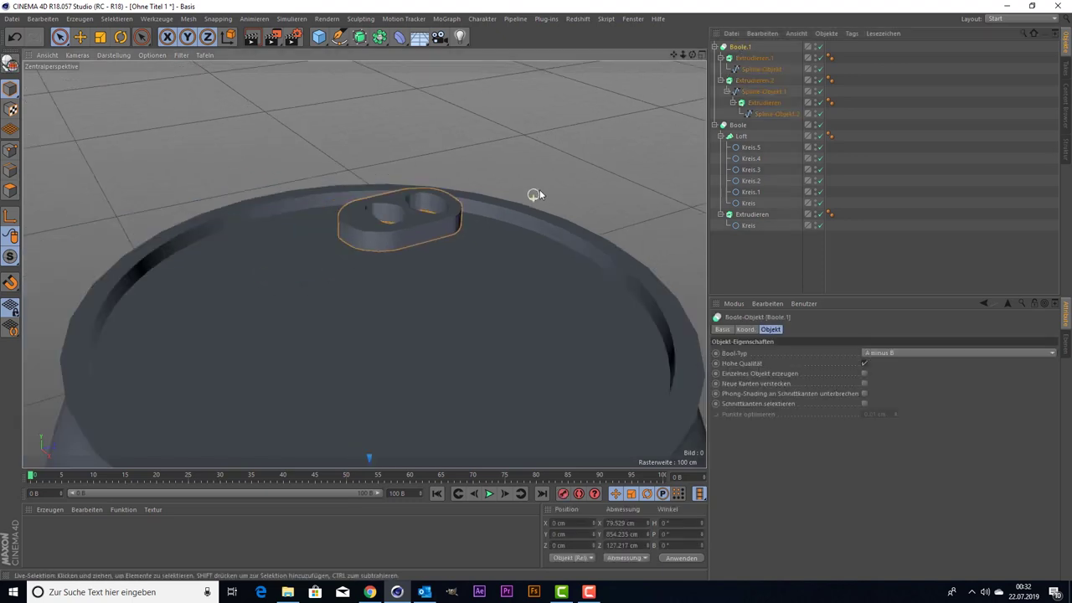
{"action": "right_click_drag", "start_coordinate": [540, 189], "coordinate": [328, 285], "text": "alt"}
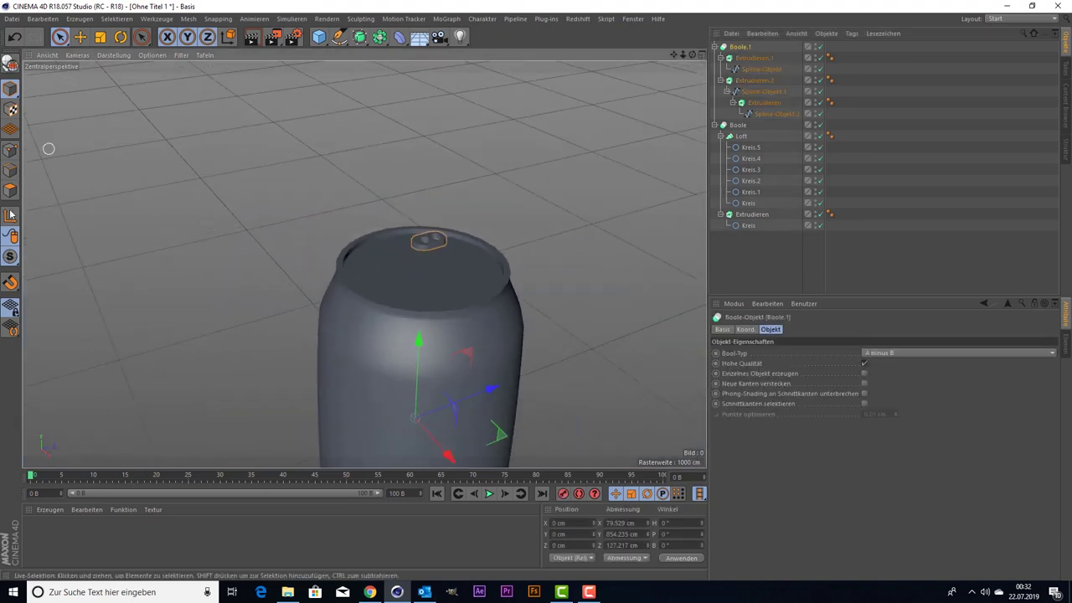
{"action": "left_click", "coordinate": [10, 215]}
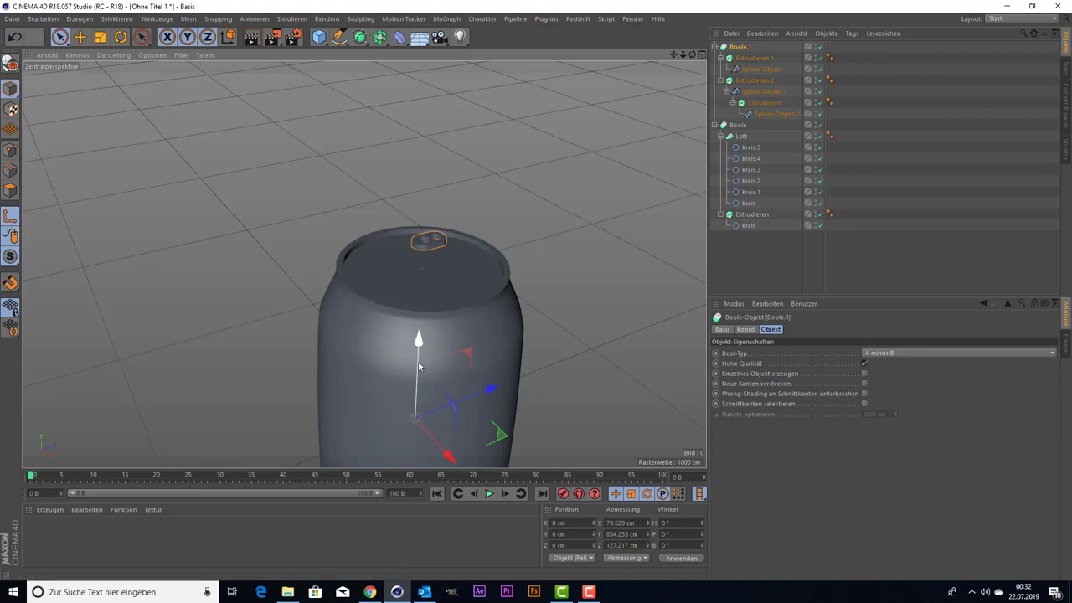
{"action": "left_click_drag", "start_coordinate": [420, 367], "coordinate": [426, 175]}
{"action": "right_click_drag", "start_coordinate": [99, 194], "coordinate": [127, 248], "text": "alt"}
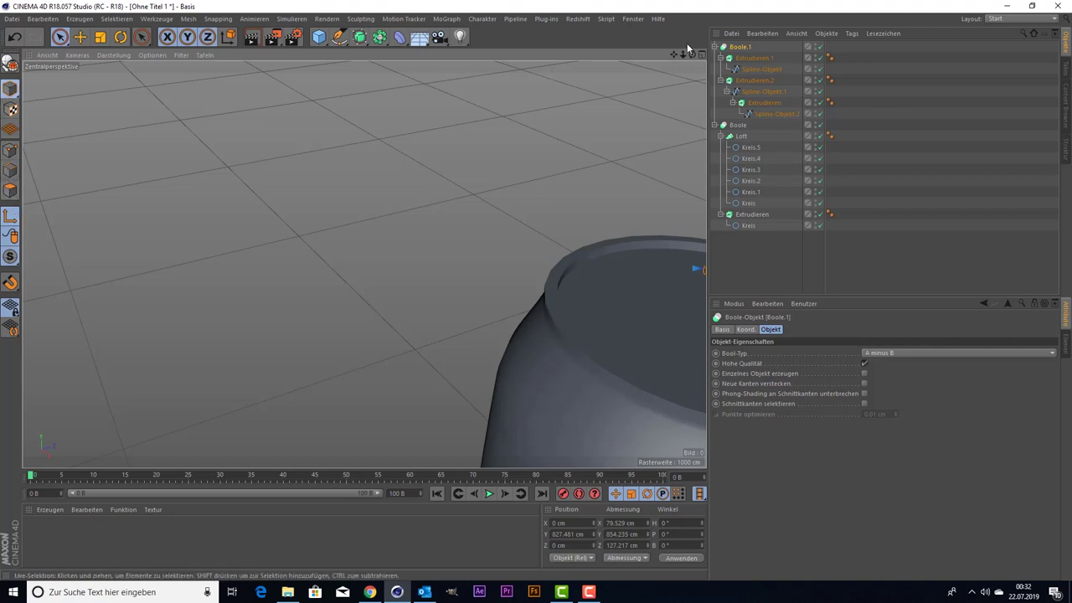
{"action": "left_click_drag", "start_coordinate": [673, 53], "coordinate": [675, 55]}
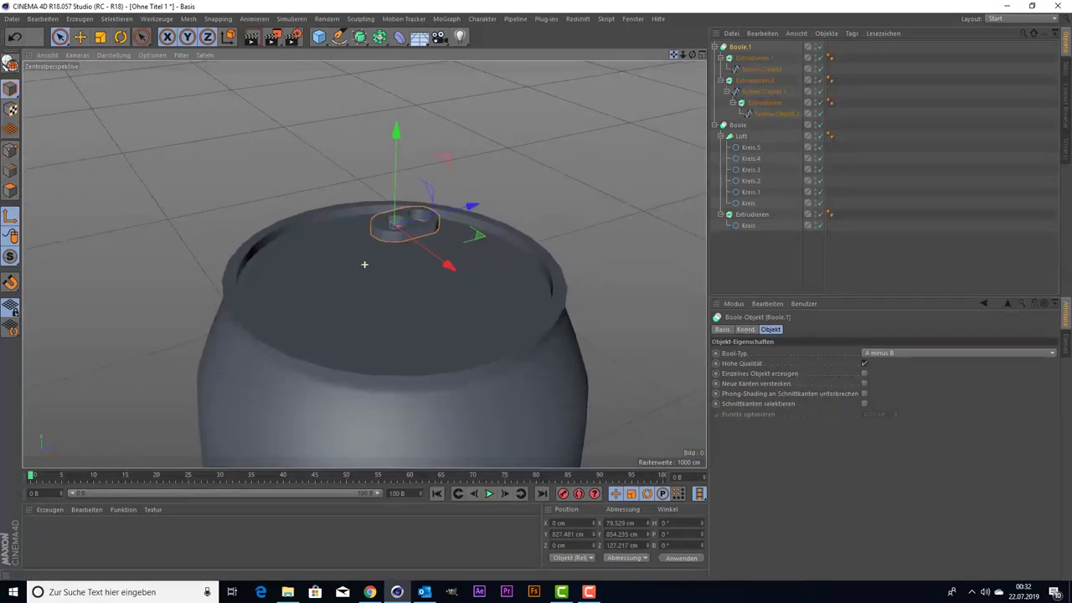
{"action": "scroll", "coordinate": [472, 206], "scroll_direction": "up", "scroll_amount": 3}
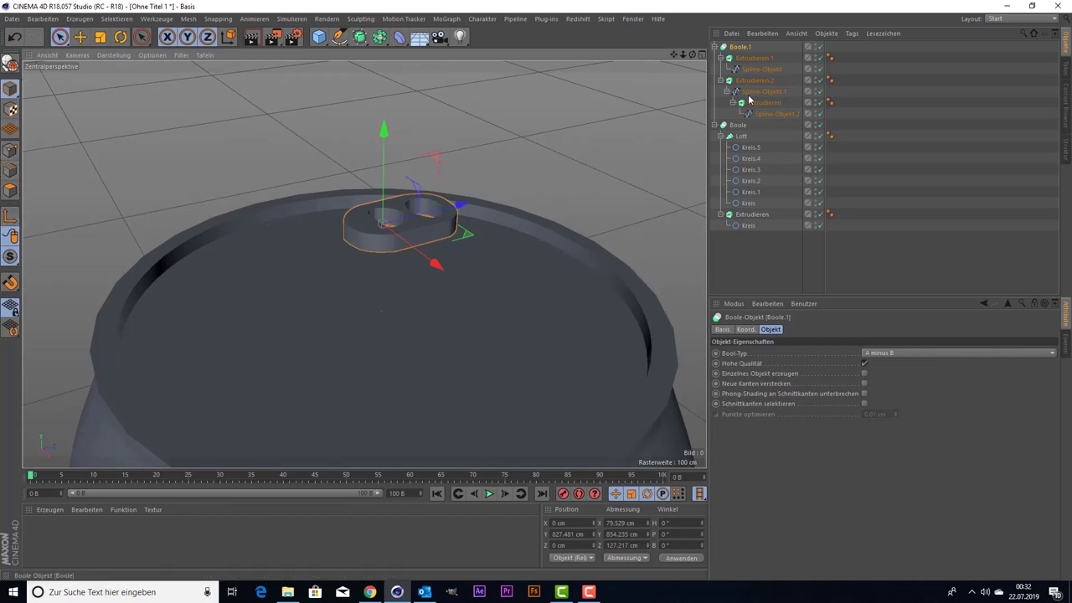
- Thin the tab extrusion Extrudieren.1 from 20 cm to 2 cm, then reselect Boole.1
{"action": "left_click", "coordinate": [763, 59]}
{"action": "scroll", "coordinate": [461, 259], "scroll_direction": "up", "scroll_amount": 1}
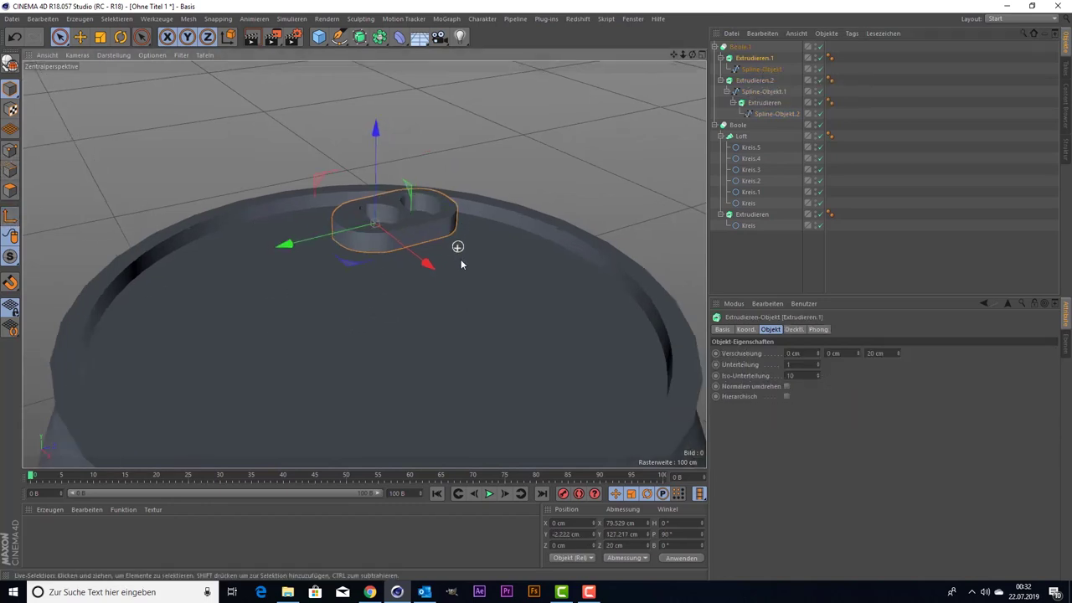
{"action": "scroll", "coordinate": [461, 258], "scroll_direction": "up", "scroll_amount": 2}
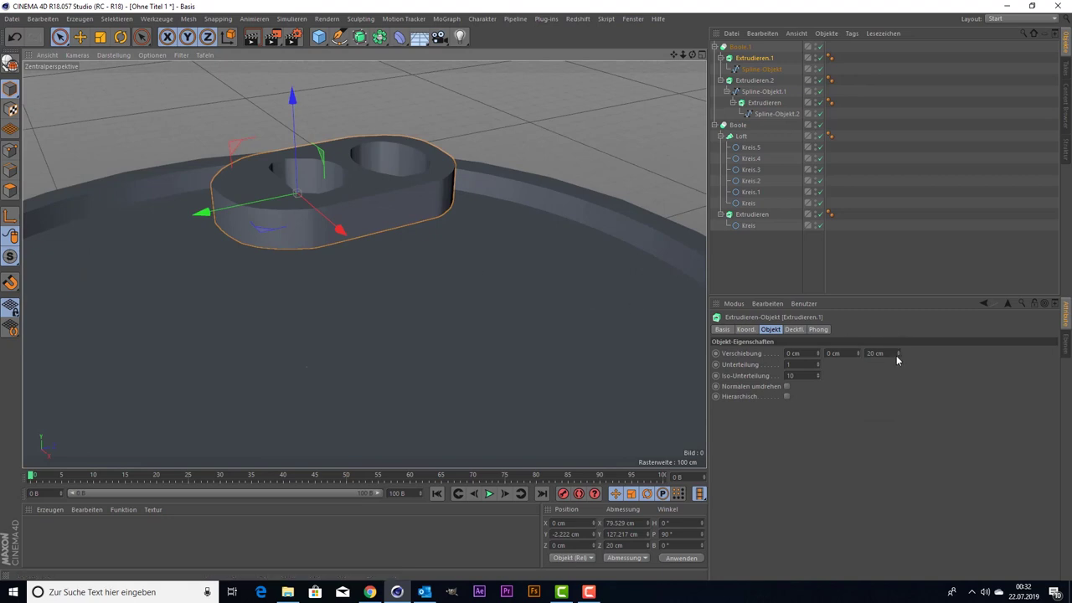
{"action": "left_click_drag", "start_coordinate": [897, 359], "coordinate": [897, 377]}
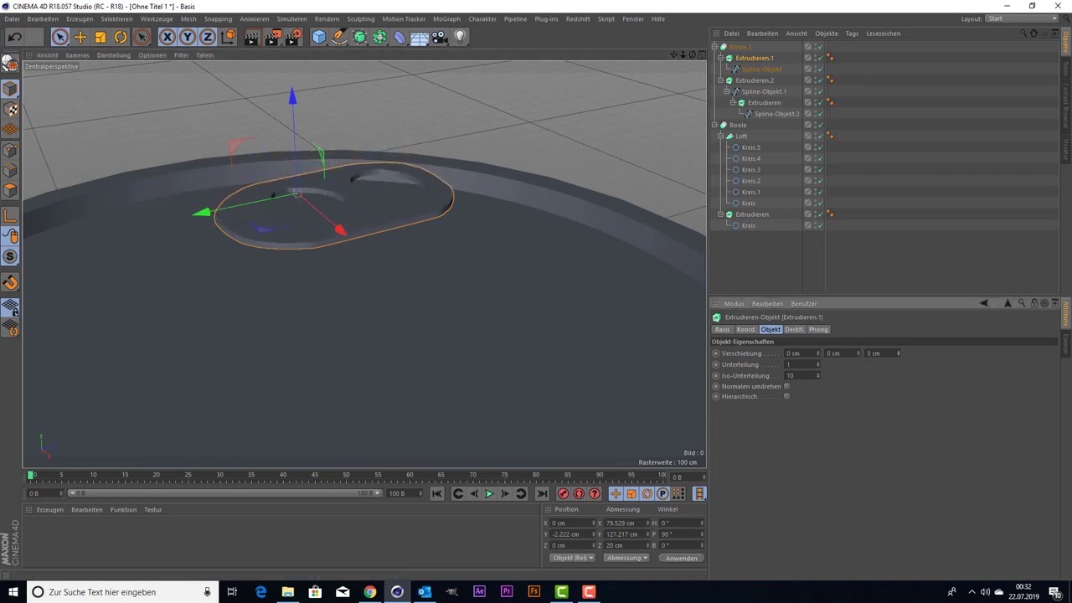
{"action": "left_click", "coordinate": [900, 354]}
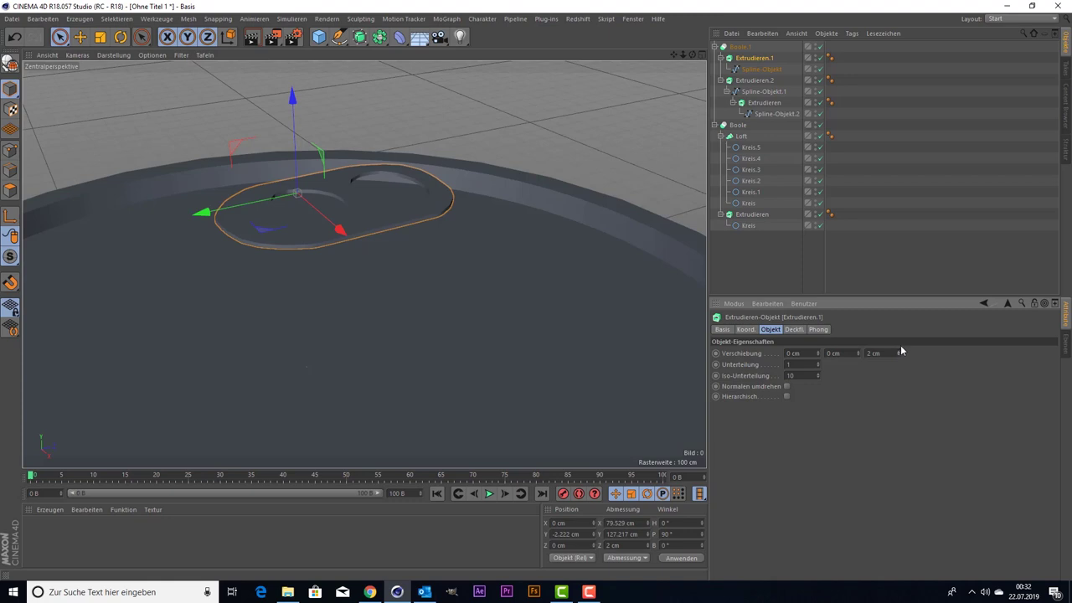
{"action": "left_click", "coordinate": [745, 49]}
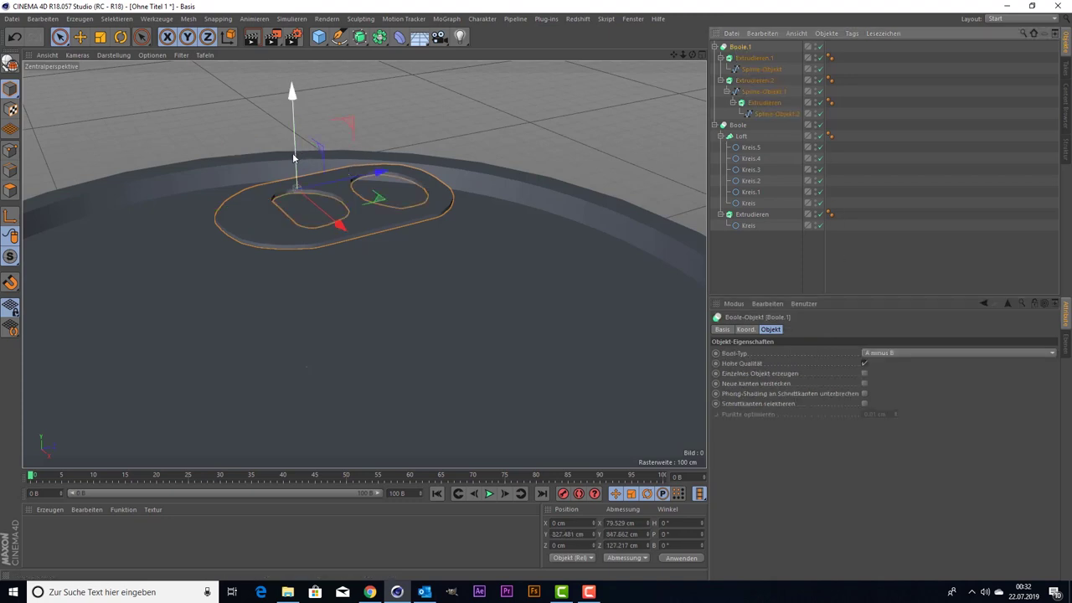
- Lower the Boole.1 pull tab along Y toward the can lid
{"action": "mouse_move", "coordinate": [292, 152]}
{"action": "left_mouse_down"}
{"action": "mouse_move", "coordinate": [294, 330]}
{"action": "mouse_move", "coordinate": [290, 320]}
{"action": "mouse_move", "coordinate": [212, 300]}
{"action": "left_mouse_up"}
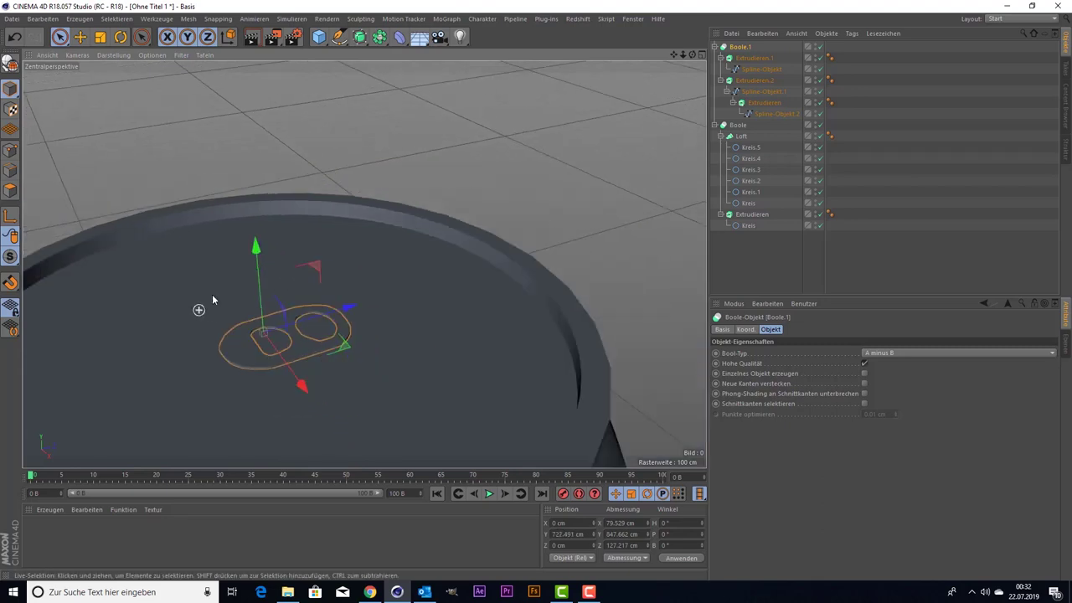
{"action": "scroll", "coordinate": [212, 300], "scroll_direction": "down", "scroll_amount": 3}
{"action": "left_click_drag", "start_coordinate": [674, 55], "coordinate": [365, 265]}
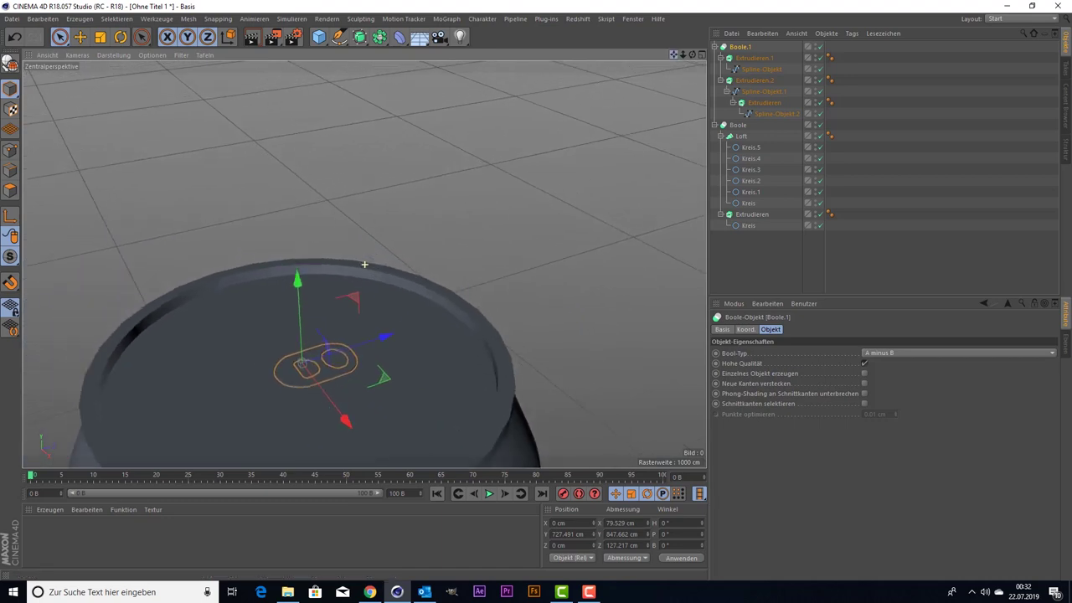
{"action": "left_click_drag", "start_coordinate": [696, 57], "coordinate": [364, 264]}
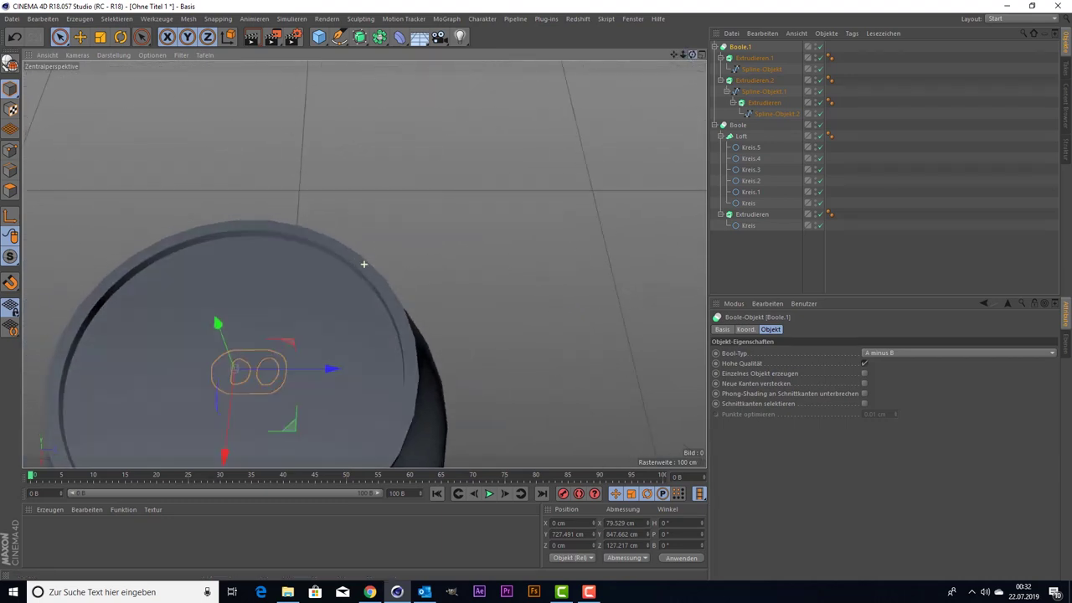
{"action": "left_click_drag", "start_coordinate": [674, 56], "coordinate": [366, 263]}
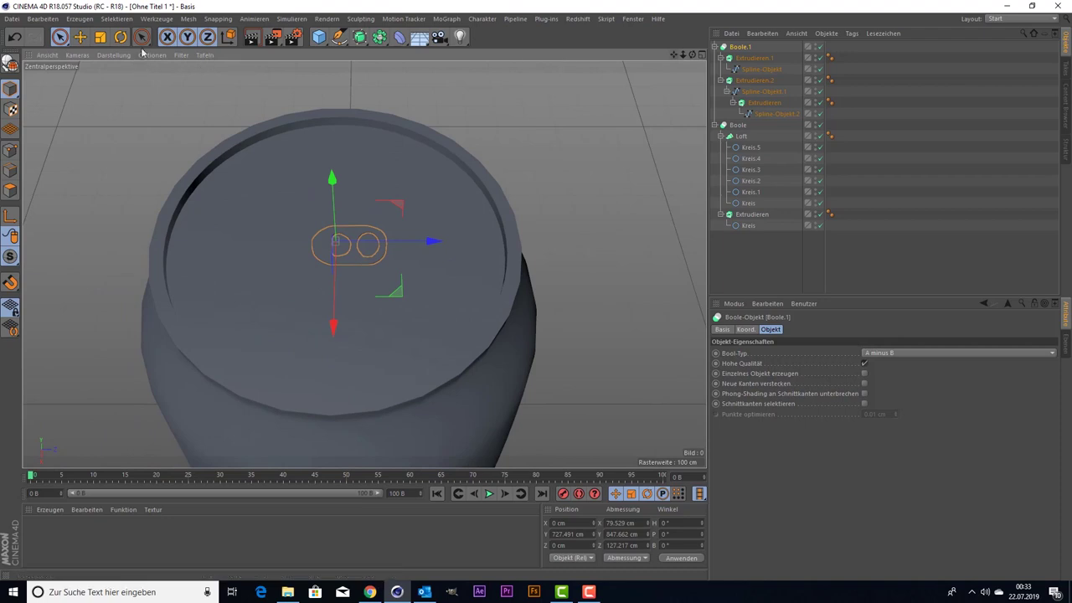
- Scale the pull tab to about 149.6 %, making it 117.226 × 187.513 cm
{"action": "left_click", "coordinate": [101, 36]}
{"action": "mouse_move", "coordinate": [157, 108]}
{"action": "left_mouse_down"}
{"action": "mouse_move", "coordinate": [342, 231]}
{"action": "mouse_move", "coordinate": [335, 198]}
{"action": "left_mouse_up"}
{"action": "key", "text": "space"}
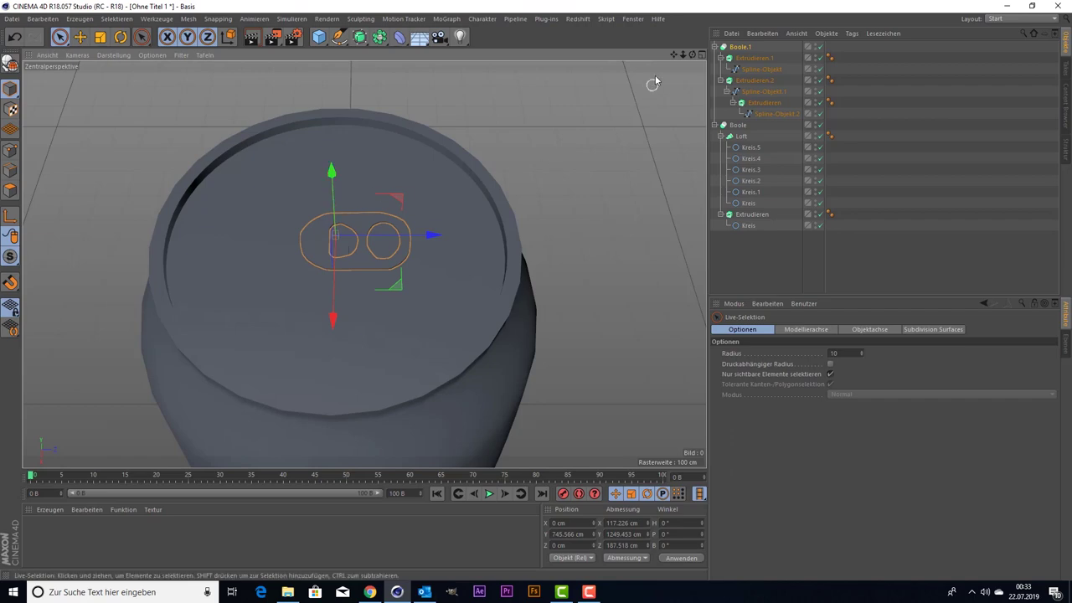
{"action": "mouse_move", "coordinate": [335, 239]}
{"action": "left_mouse_down", "text": "alt"}
{"action": "mouse_move", "coordinate": [360, 268]}
{"action": "mouse_move", "coordinate": [365, 252]}
{"action": "mouse_move", "coordinate": [311, 253]}
{"action": "left_mouse_up", "text": "alt"}
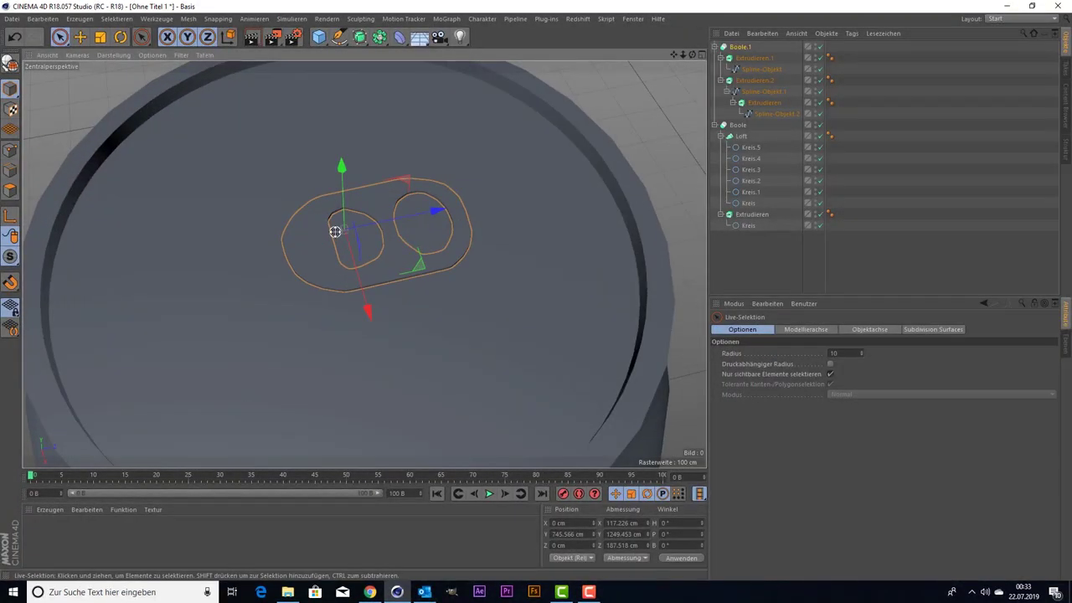
- In the Front view, lower the pull tab to Y 733.511 cm onto the lid
{"action": "middle_click", "coordinate": [336, 233]}
{"action": "middle_click", "coordinate": [509, 326]}
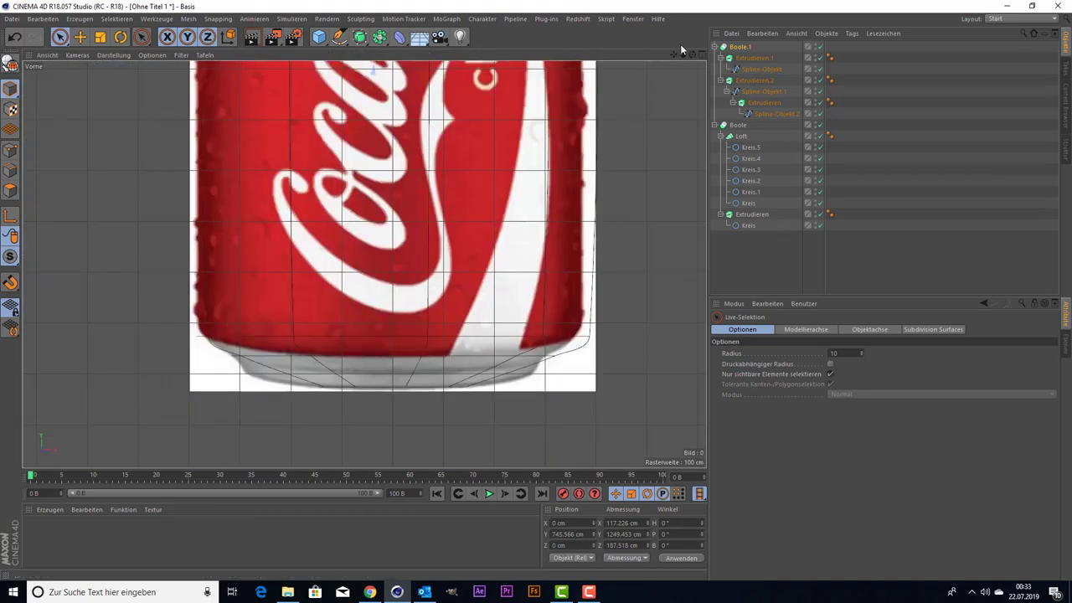
{"action": "scroll", "coordinate": [363, 263], "scroll_direction": "up", "scroll_amount": 3}
{"action": "scroll", "coordinate": [364, 263], "scroll_direction": "up", "scroll_amount": 3}
{"action": "scroll", "coordinate": [424, 151], "scroll_direction": "up", "scroll_amount": 3}
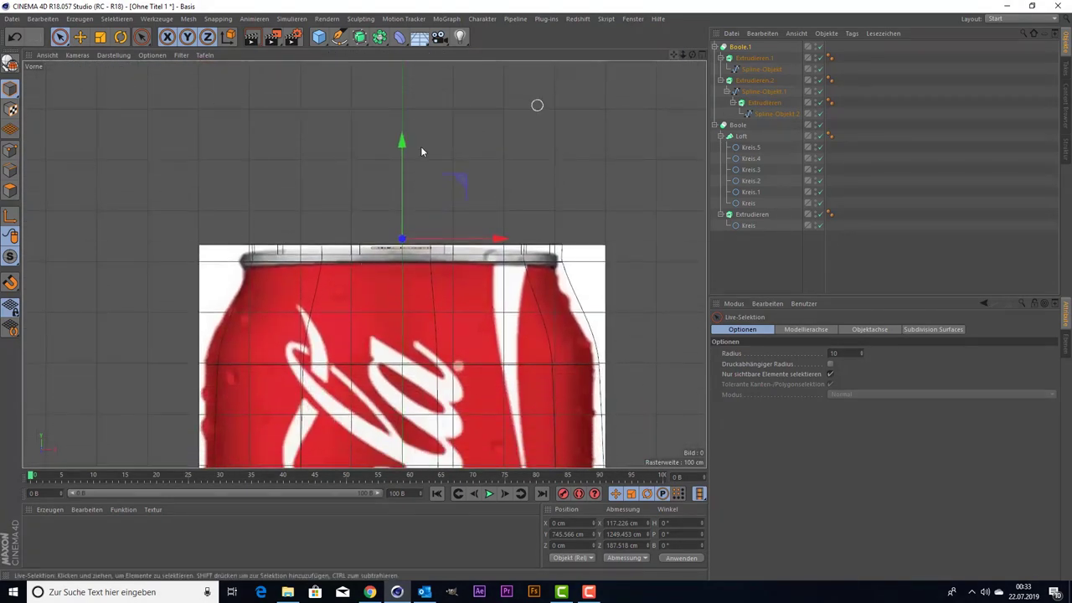
{"action": "scroll", "coordinate": [353, 193], "scroll_direction": "up", "scroll_amount": 3}
{"action": "scroll", "coordinate": [394, 239], "scroll_direction": "down", "scroll_amount": 2}
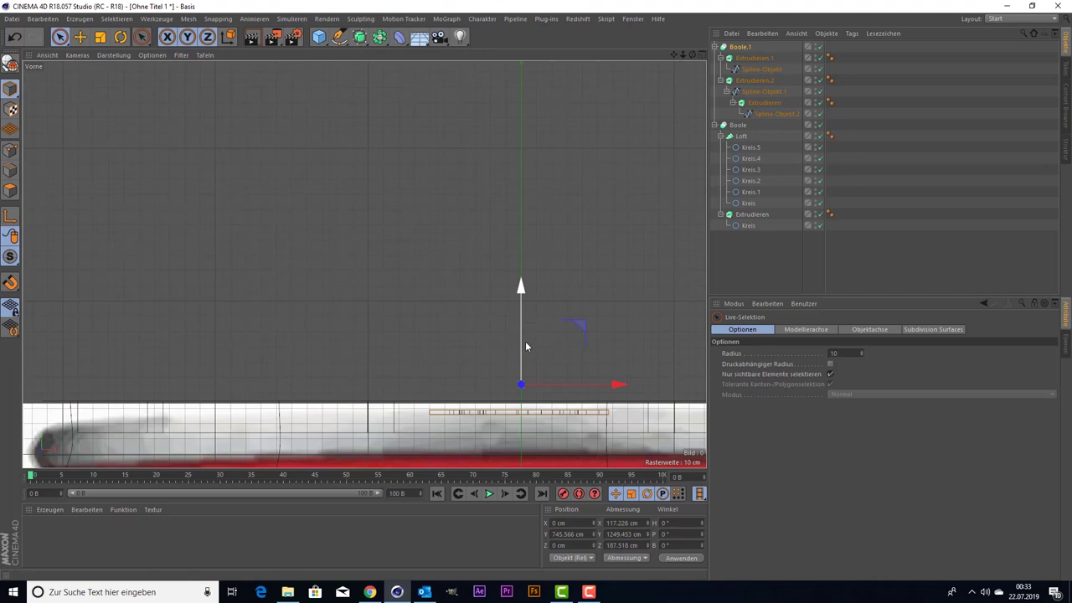
{"action": "left_click_drag", "start_coordinate": [524, 348], "coordinate": [523, 366]}
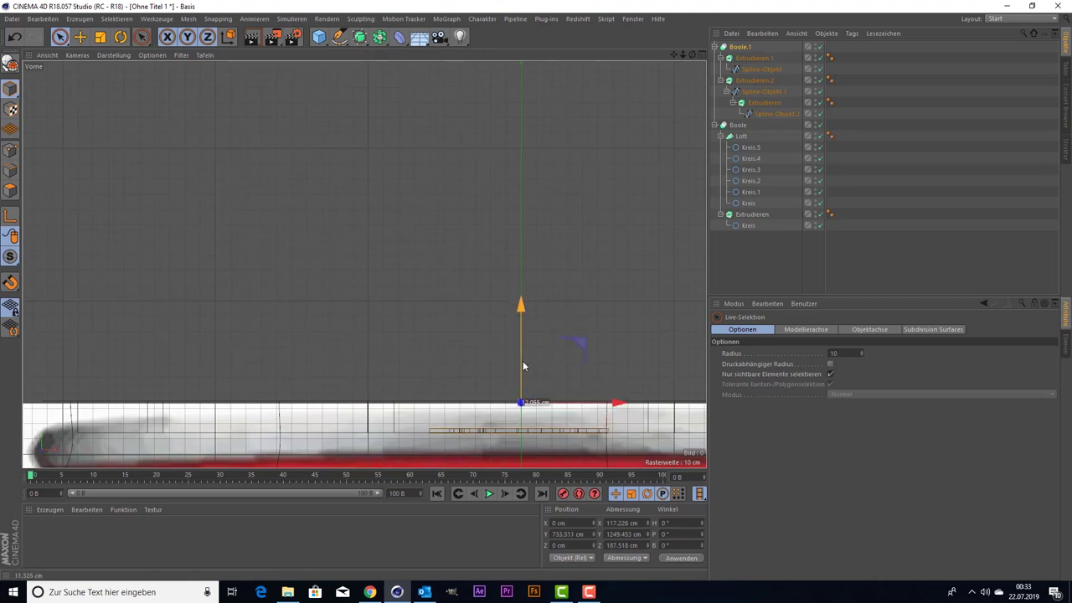
- Return to the Perspective view and orbit to check the tab on the can
{"action": "middle_click", "coordinate": [292, 299]}
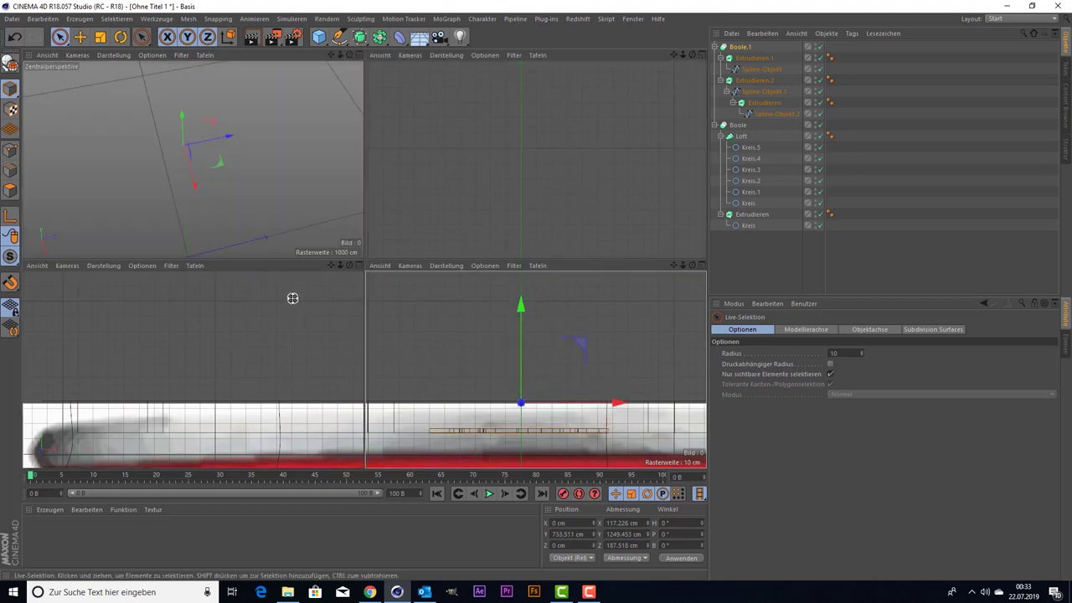
{"action": "middle_click", "coordinate": [278, 206]}
{"action": "scroll", "coordinate": [299, 237], "scroll_direction": "down", "scroll_amount": 5}
{"action": "scroll", "coordinate": [314, 240], "scroll_direction": "down", "scroll_amount": 2}
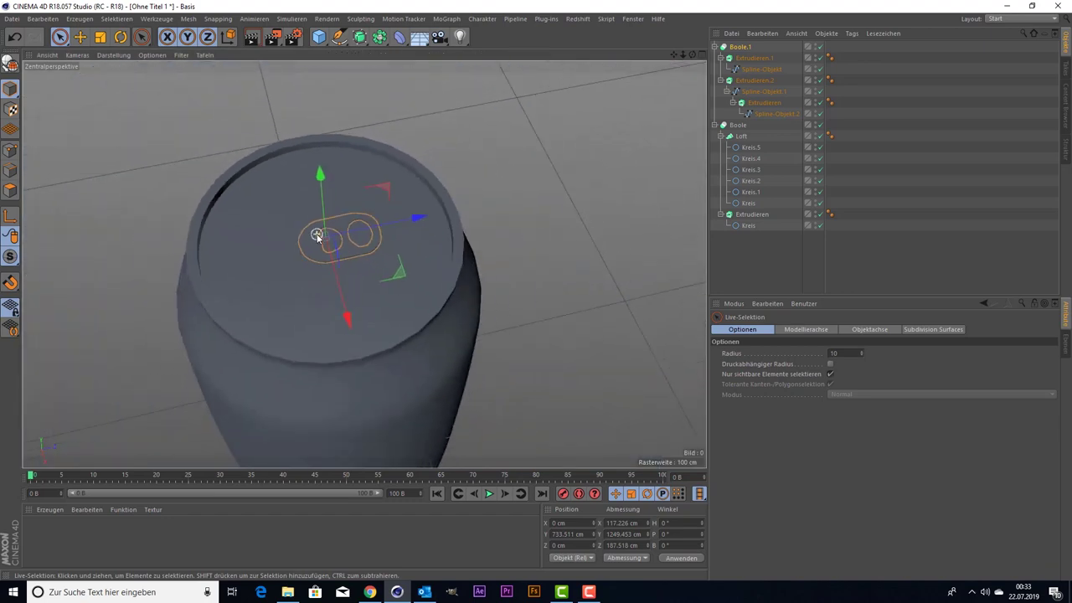
{"action": "left_click_drag", "start_coordinate": [697, 56], "coordinate": [364, 264]}
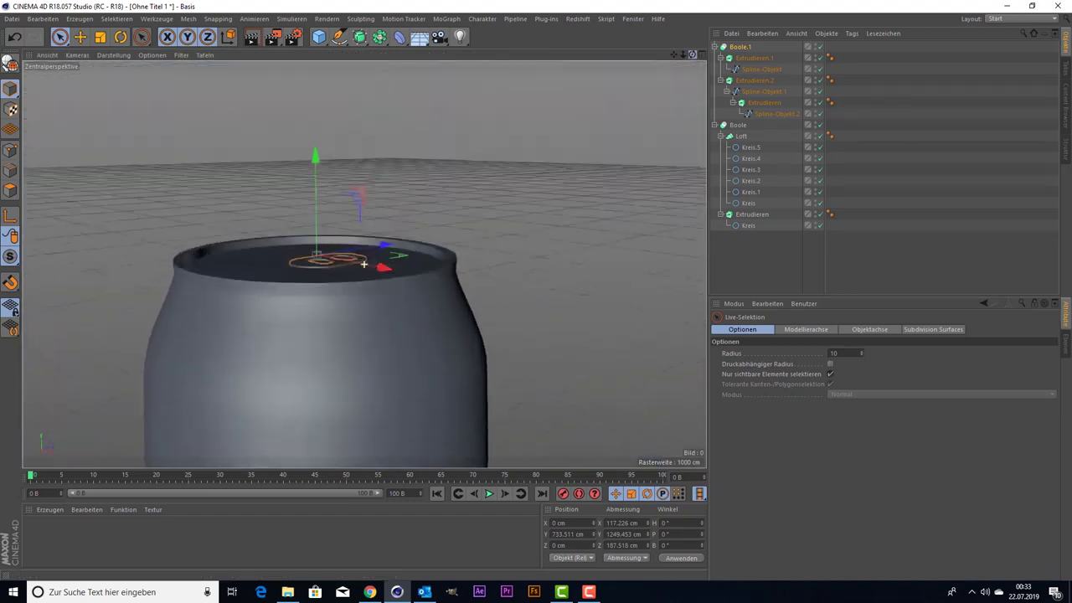
{"action": "left_click_drag", "start_coordinate": [639, 133], "coordinate": [657, 84]}
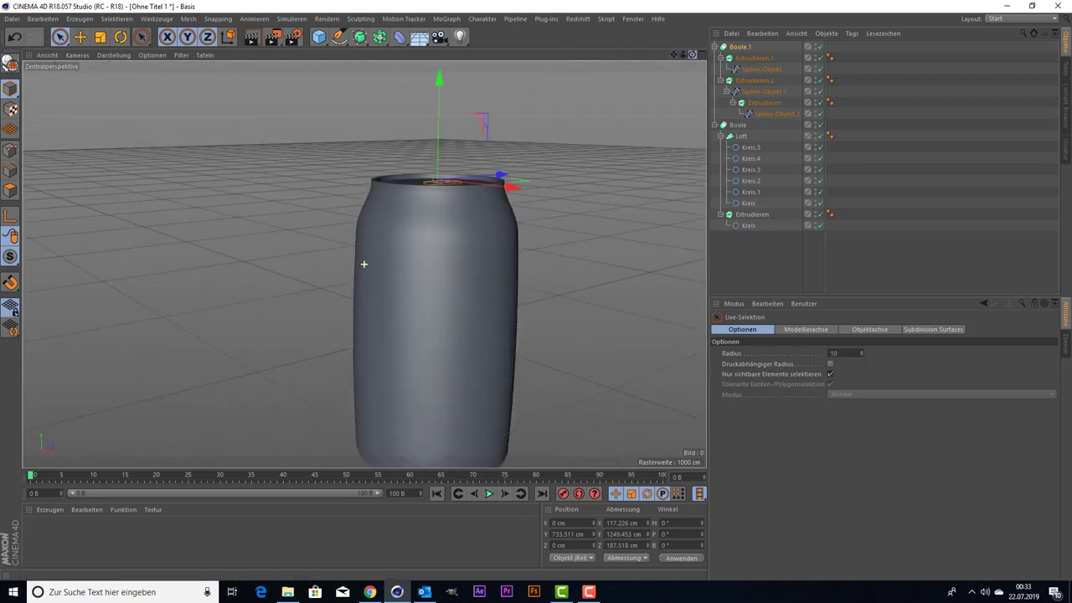
- Create a new material Mat and select both Boole.1 and Boole
{"action": "double_click", "coordinate": [46, 548]}
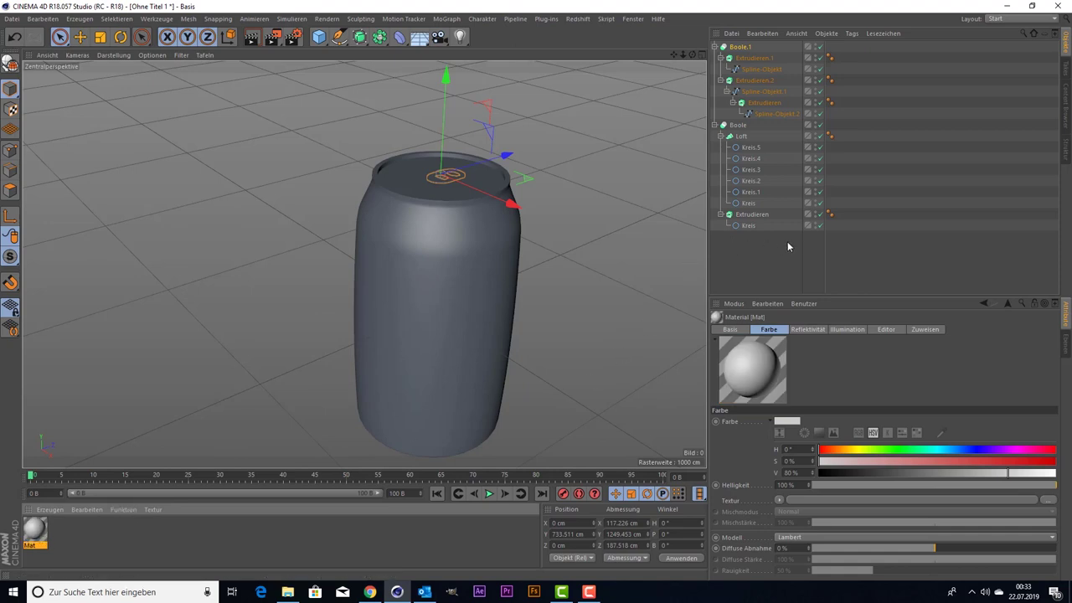
{"action": "left_click", "coordinate": [714, 47]}
{"action": "left_click", "coordinate": [717, 58]}
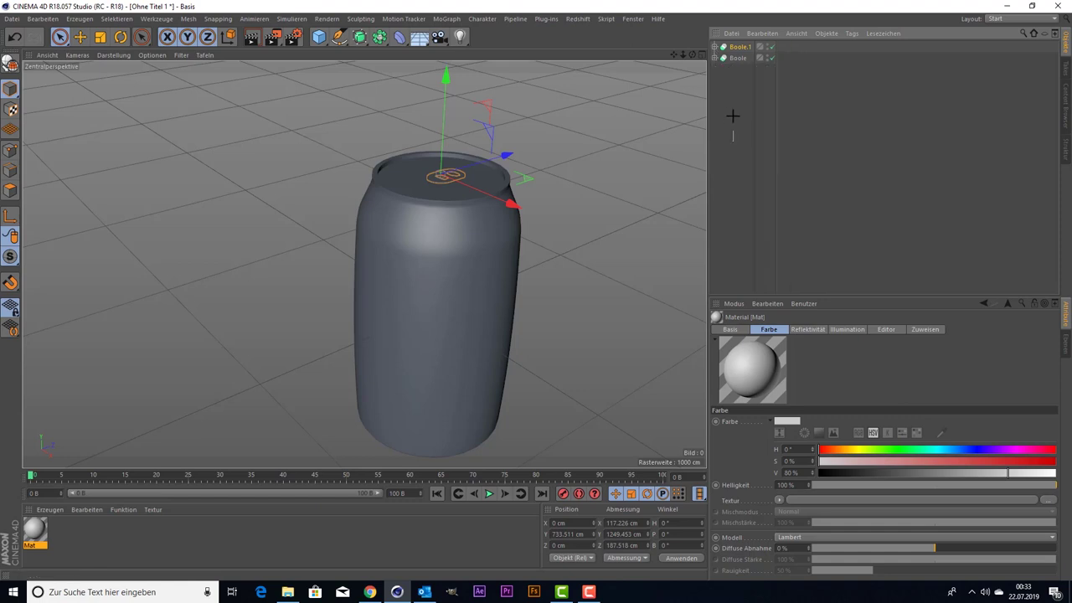
{"action": "left_click_drag", "start_coordinate": [733, 142], "coordinate": [739, 24]}
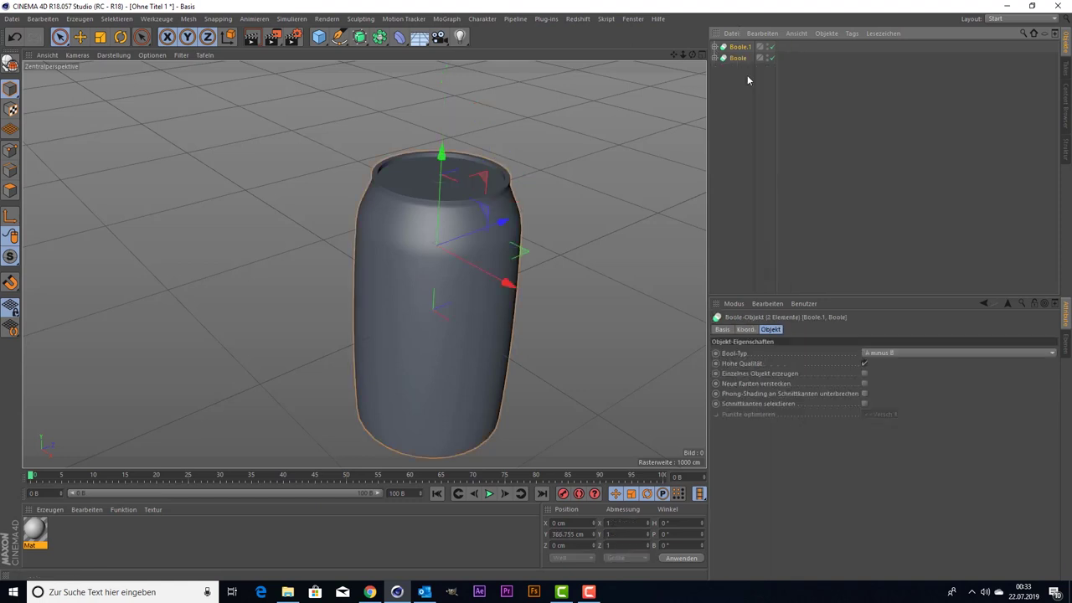
{"action": "left_click", "coordinate": [716, 58]}
{"action": "left_click", "coordinate": [715, 47]}
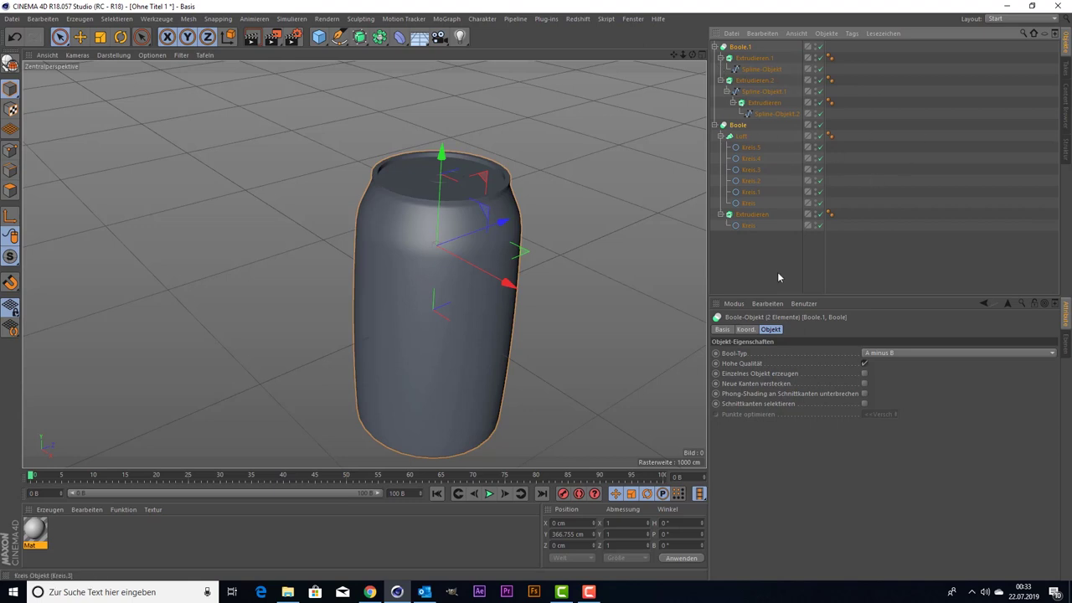
{"action": "left_click", "coordinate": [739, 47]}
{"action": "left_click", "coordinate": [738, 125], "text": "ctrl"}
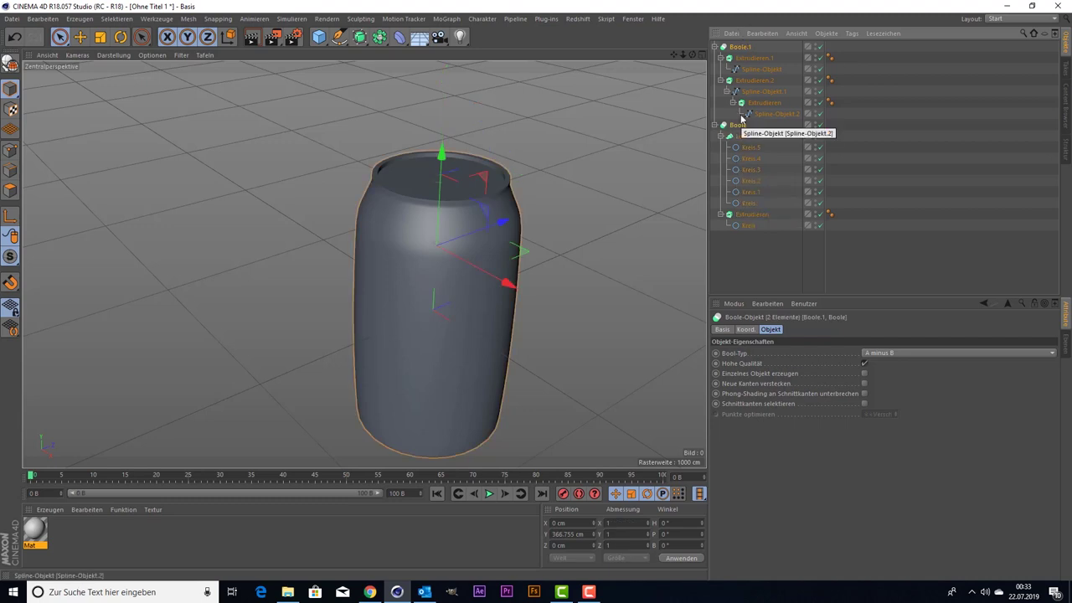
- Group Boole.1 and Boole under a Null renamed Dose
{"action": "key", "text": "alt+g"}
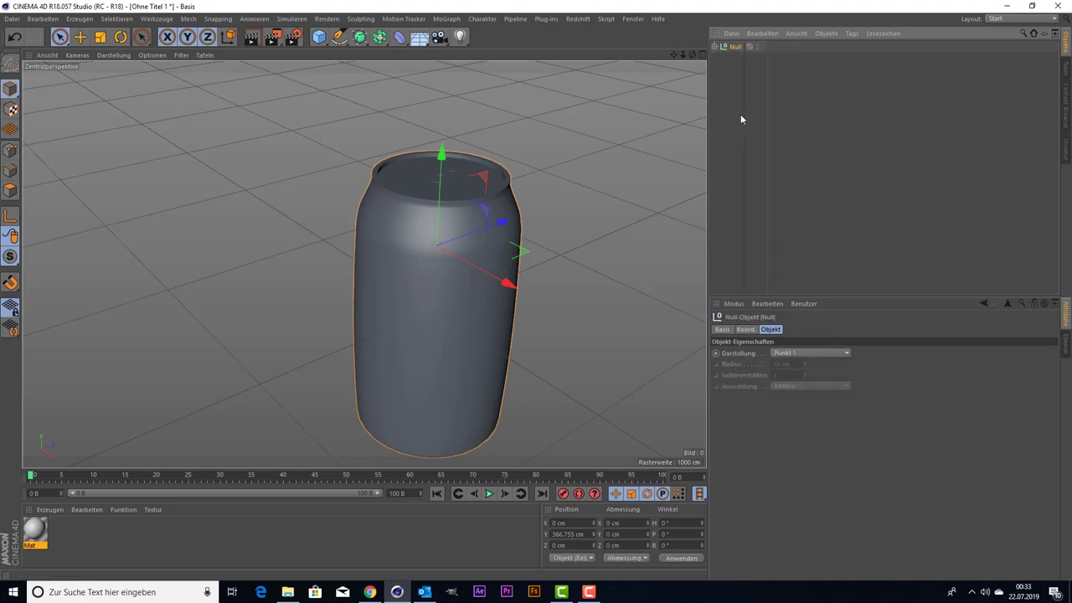
{"action": "double_click", "coordinate": [736, 48]}
{"action": "type", "text": "Dose"}
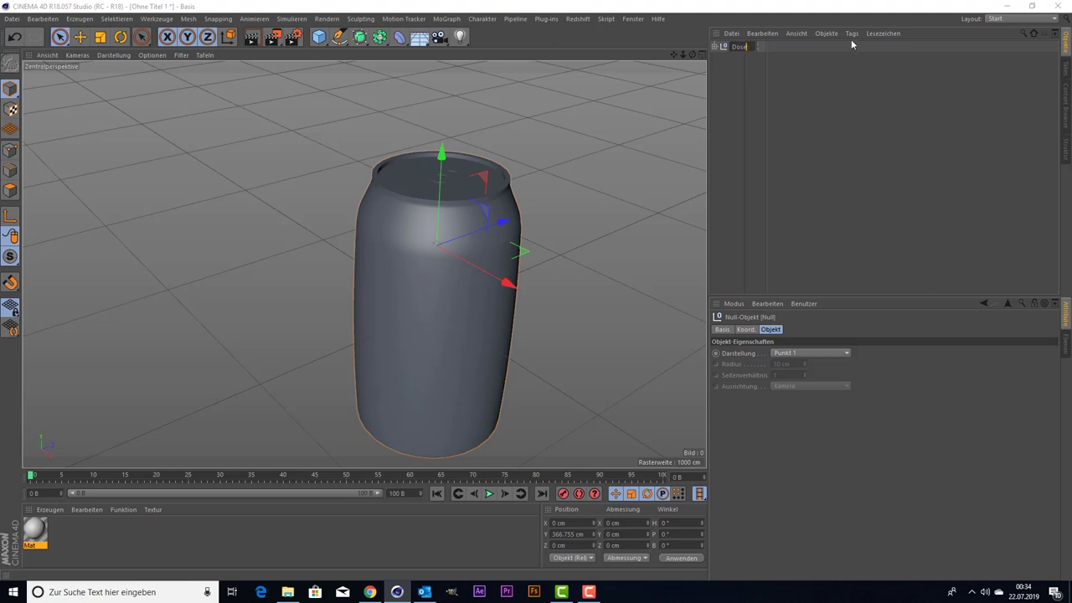
{"action": "key", "text": "Return"}
- Open Mat in the Material Editor and switch off Farbe under Reflektivität
{"action": "double_click", "coordinate": [35, 528]}
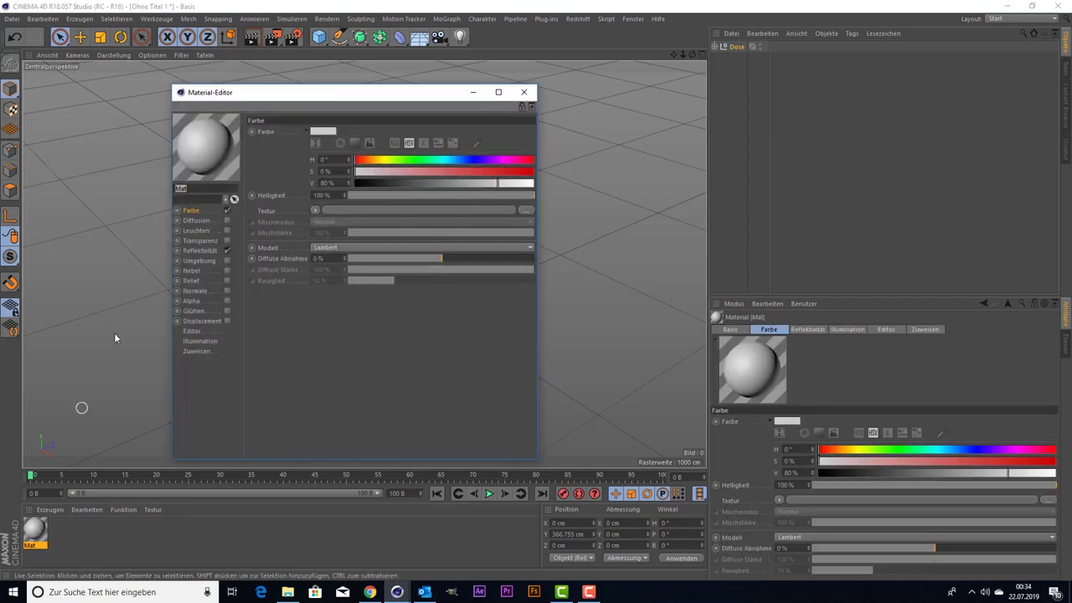
{"action": "mouse_move", "coordinate": [306, 99]}
{"action": "left_mouse_down"}
{"action": "mouse_move", "coordinate": [570, 97]}
{"action": "mouse_move", "coordinate": [692, 52]}
{"action": "left_mouse_up"}
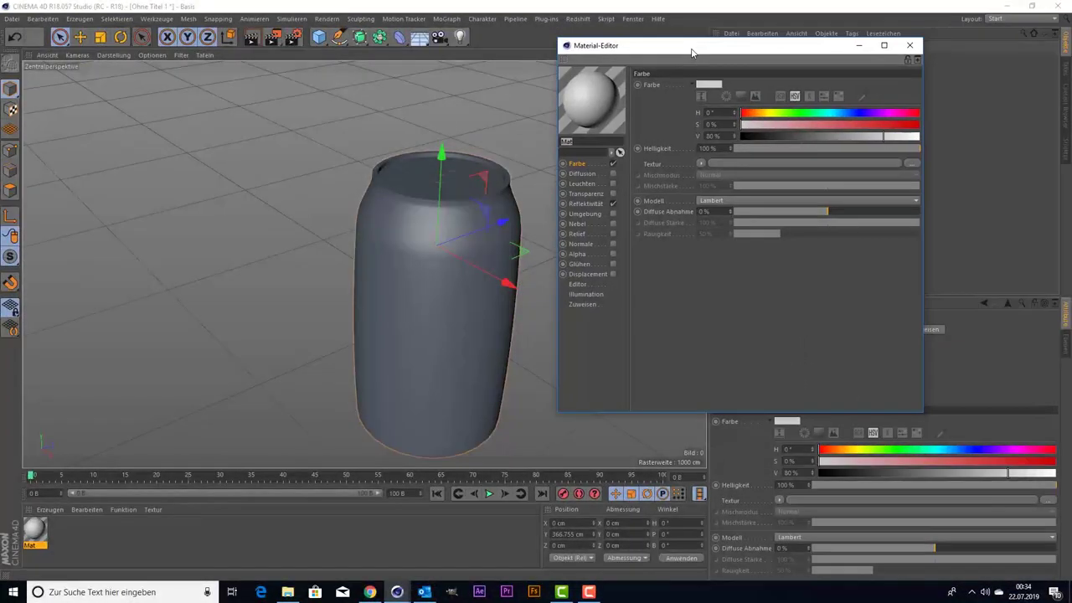
{"action": "left_click", "coordinate": [592, 208]}
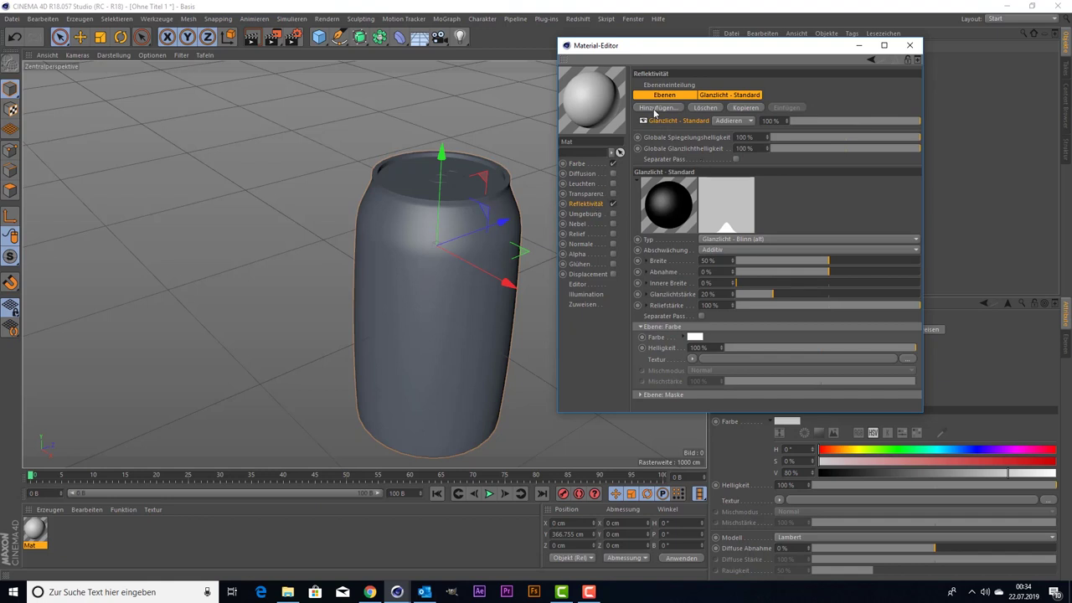
{"action": "left_click", "coordinate": [655, 109]}
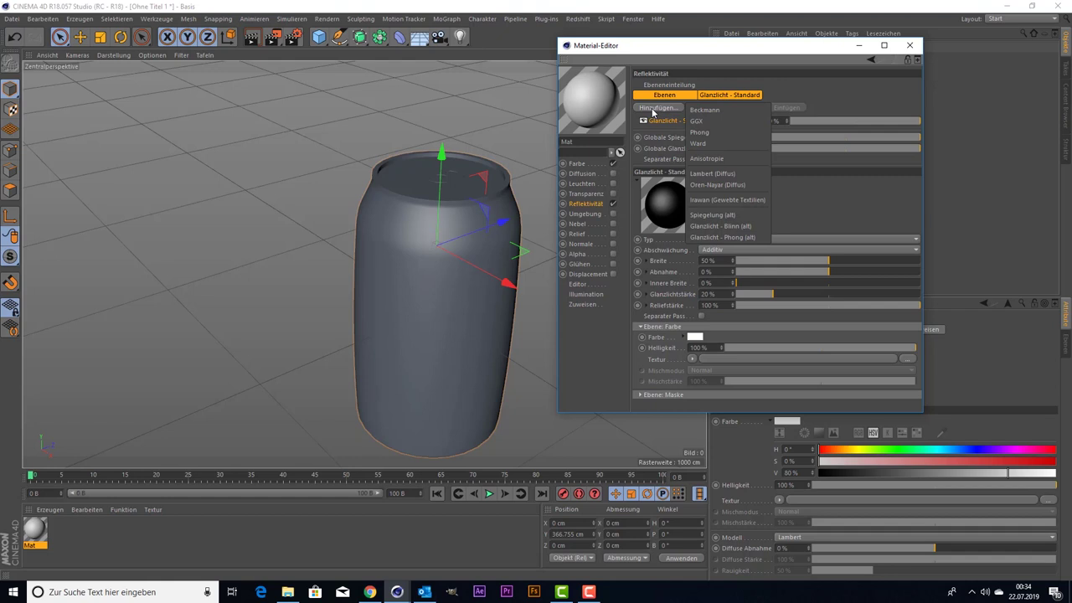
{"action": "left_click", "coordinate": [615, 167]}
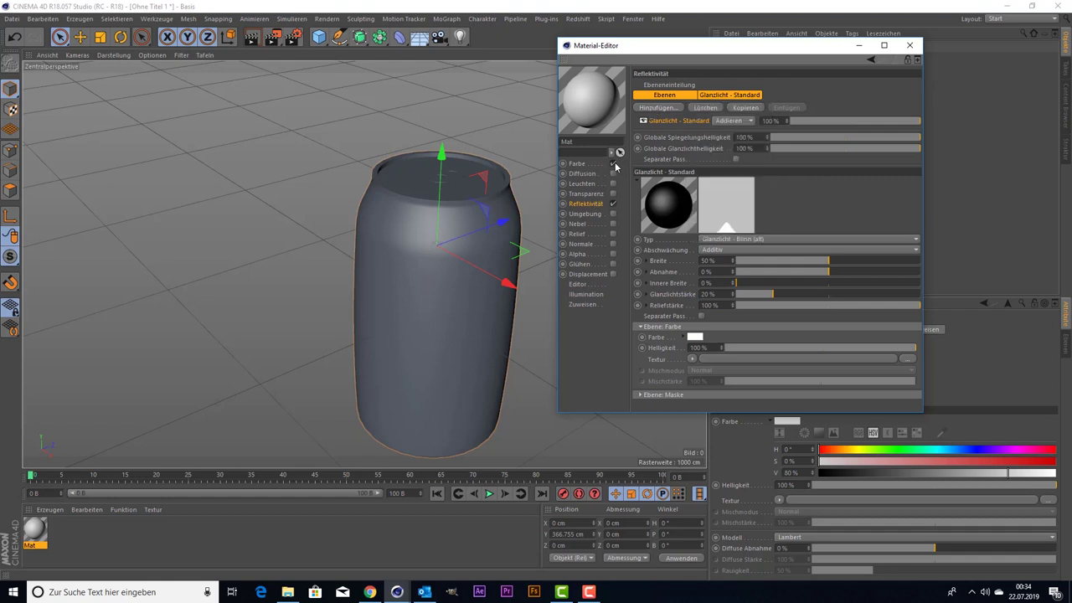
{"action": "left_click", "coordinate": [612, 164]}
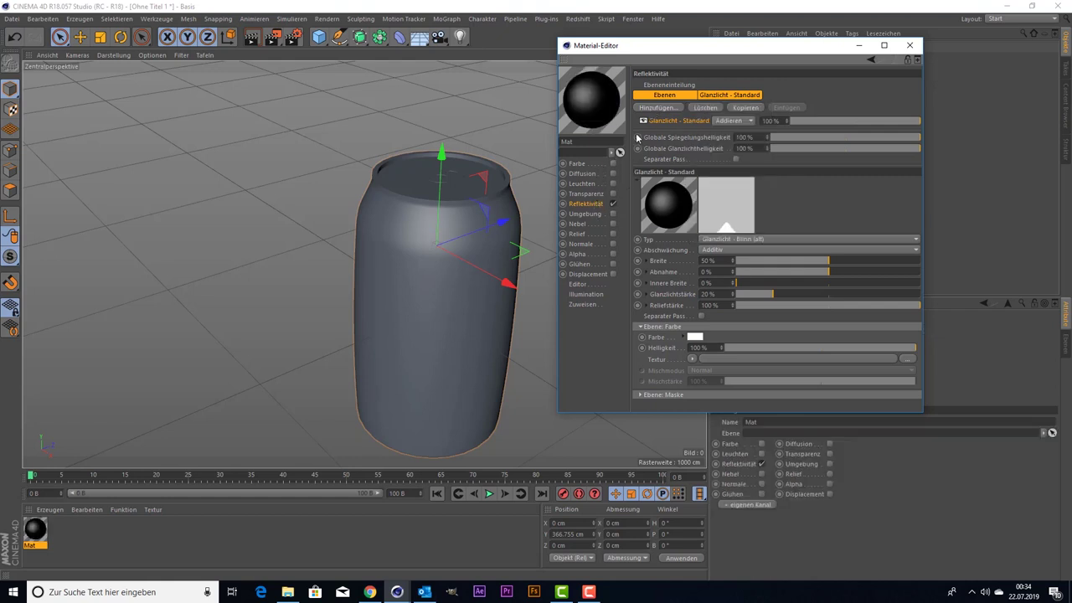
- Add a GGX reflectance layer (Ebene 1, 0% roughness) to Mat
{"action": "left_click", "coordinate": [655, 109]}
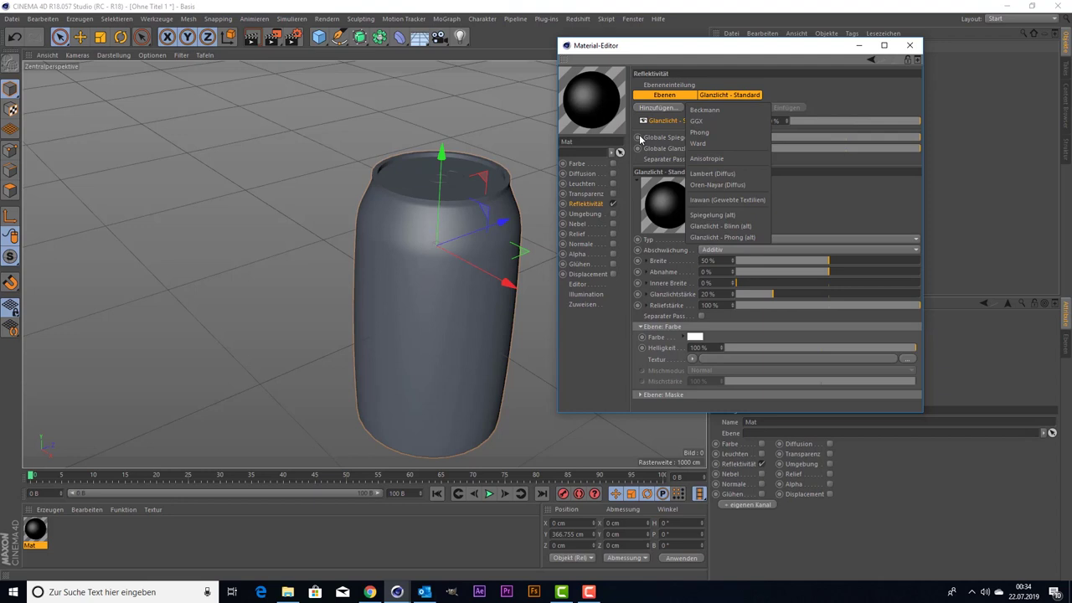
{"action": "left_click", "coordinate": [735, 123]}
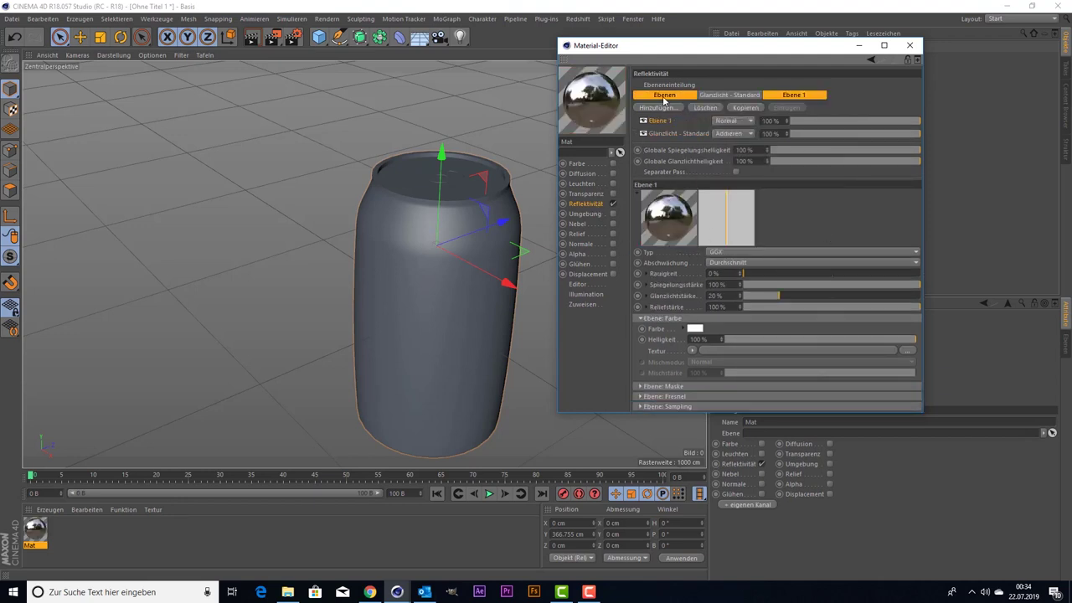
{"action": "mouse_move", "coordinate": [699, 48]}
{"action": "left_mouse_down"}
{"action": "mouse_move", "coordinate": [204, 89]}
{"action": "mouse_move", "coordinate": [174, 73]}
{"action": "left_mouse_up"}
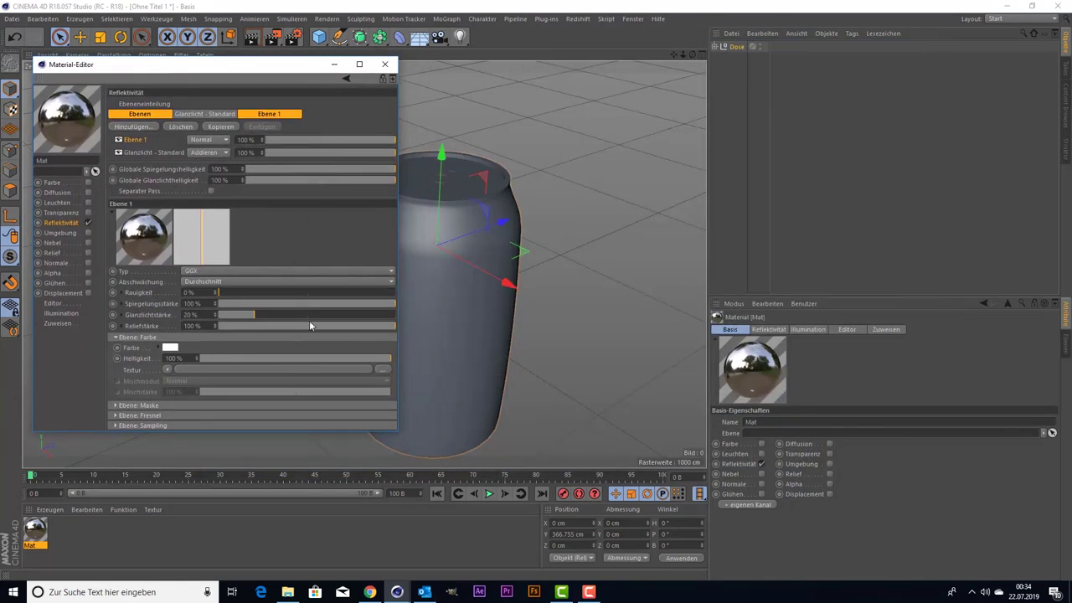
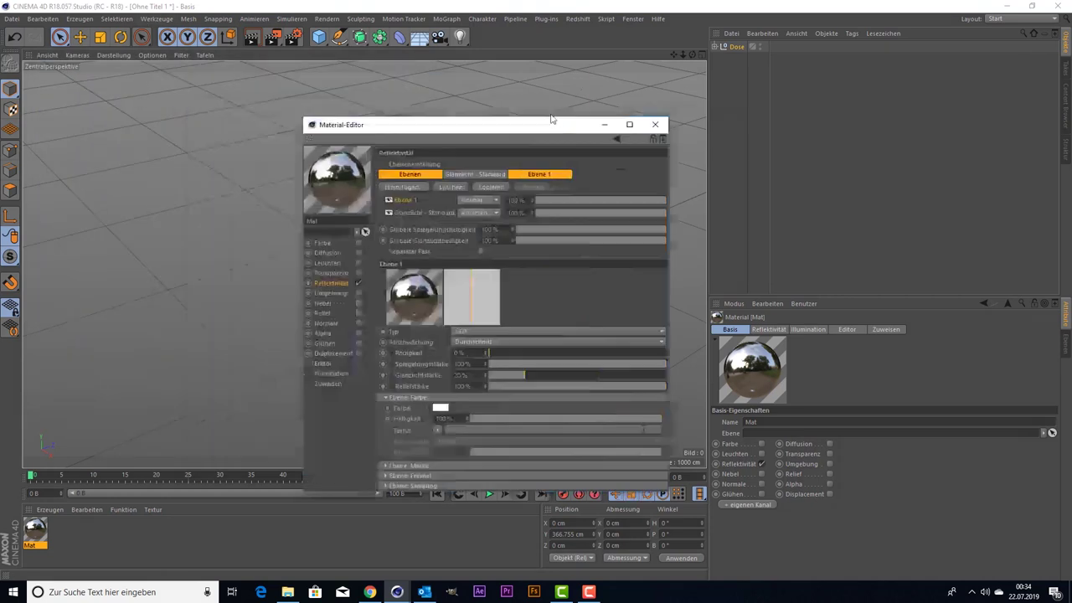
- Set the Rauigkeit of the Mat material's Ebene 1 reflection layer to about 23%
{"action": "left_click_drag", "start_coordinate": [201, 67], "coordinate": [760, 30]}
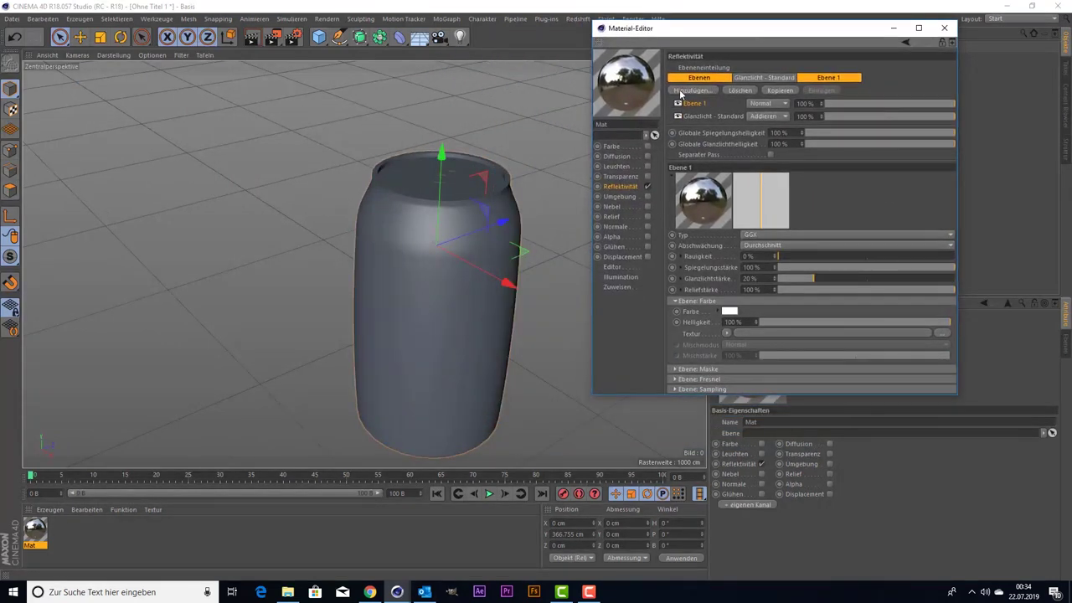
{"action": "left_click", "coordinate": [687, 91]}
{"action": "left_click", "coordinate": [854, 193]}
{"action": "left_click", "coordinate": [811, 257]}
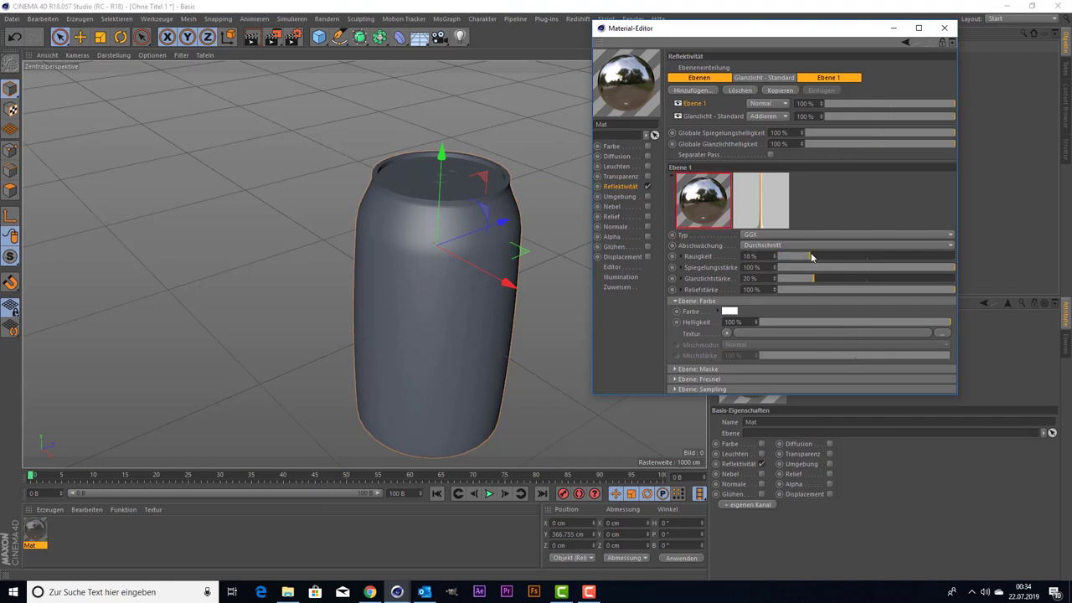
{"action": "left_click_drag", "start_coordinate": [823, 257], "coordinate": [829, 256]}
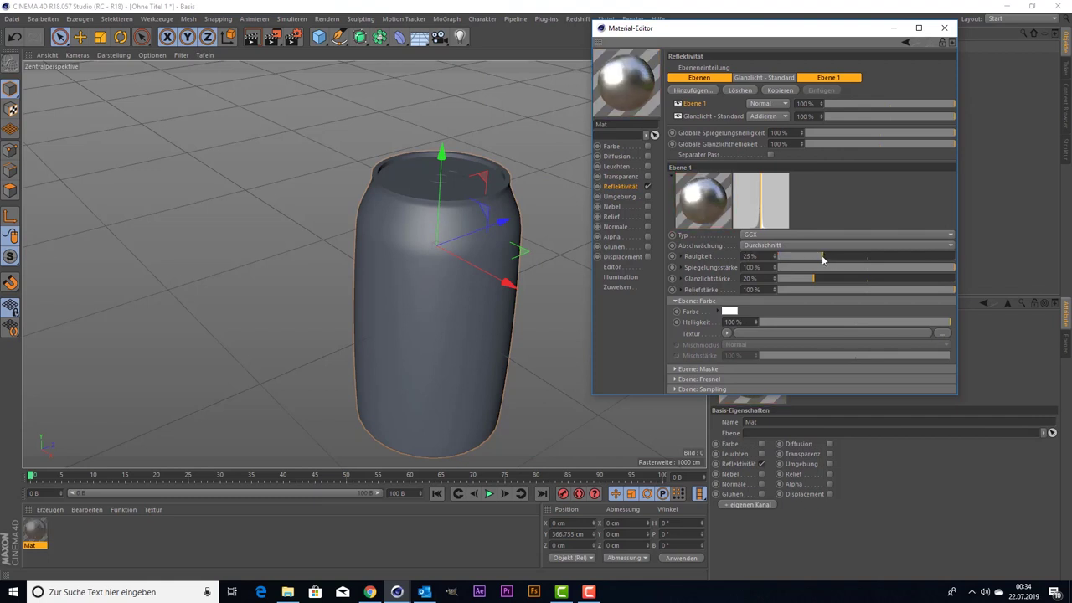
{"action": "left_click_drag", "start_coordinate": [822, 256], "coordinate": [819, 256]}
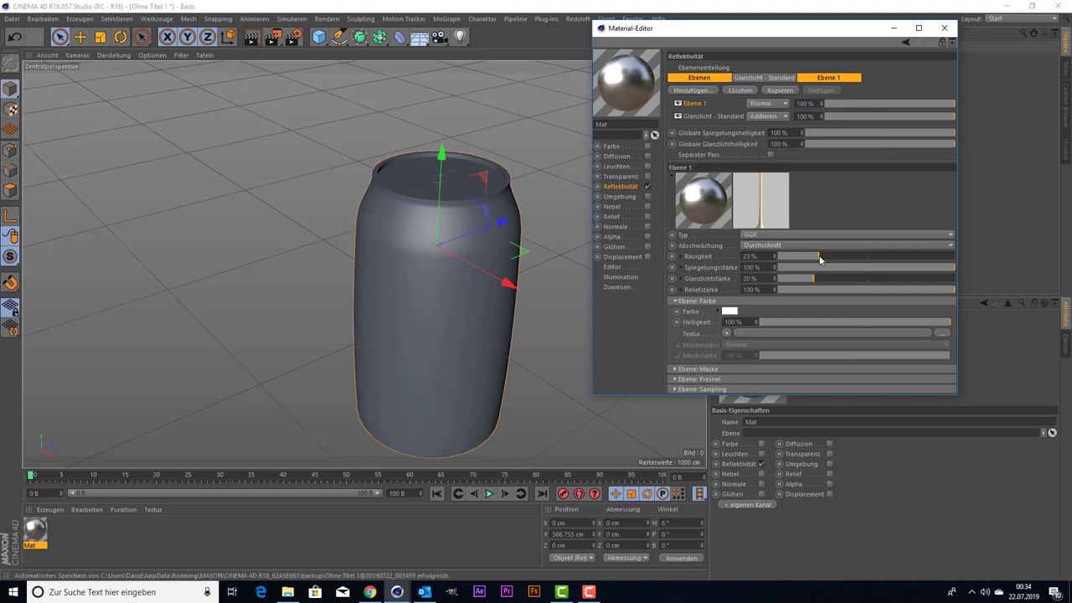
- Close the material editor and drop the Mat material onto the Dose object
{"action": "left_click", "coordinate": [944, 28]}
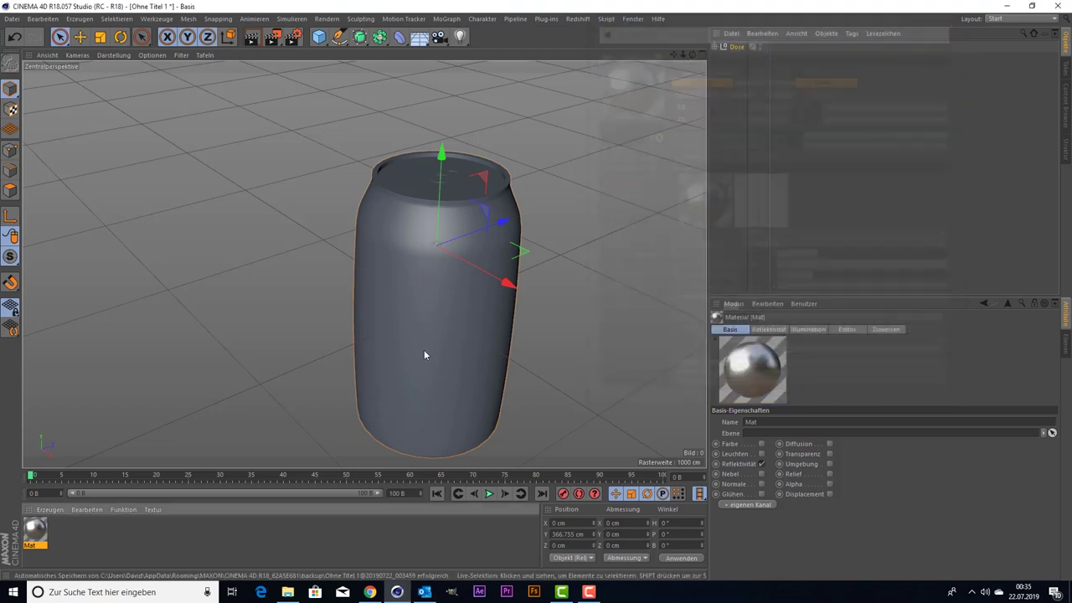
{"action": "mouse_move", "coordinate": [41, 534]}
{"action": "left_mouse_down"}
{"action": "mouse_move", "coordinate": [750, 49]}
{"action": "mouse_move", "coordinate": [640, 102]}
{"action": "left_mouse_up"}
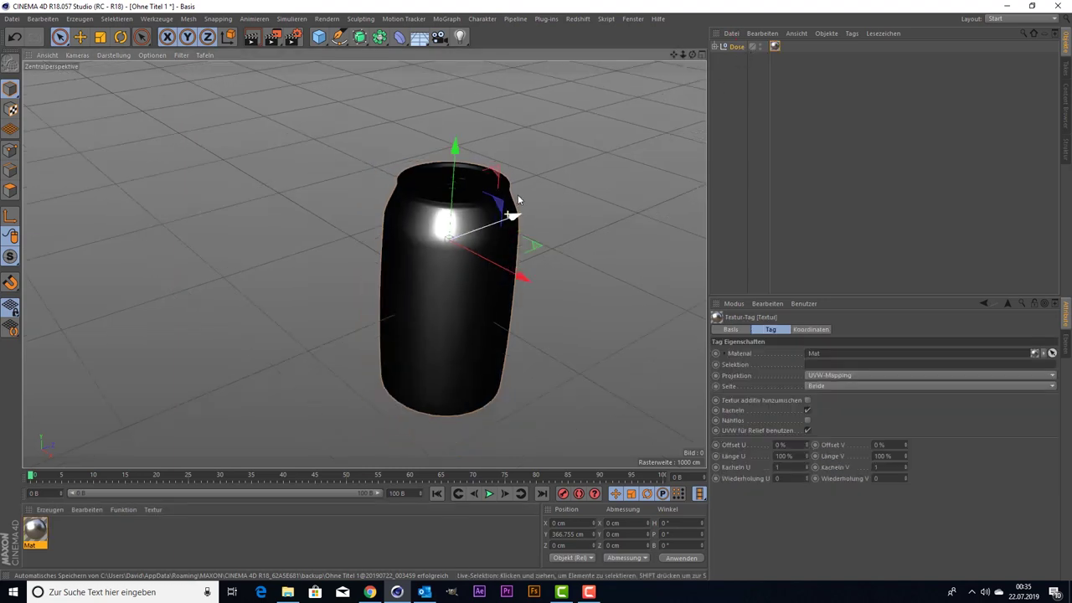
{"action": "left_click_drag", "start_coordinate": [680, 56], "coordinate": [366, 263]}
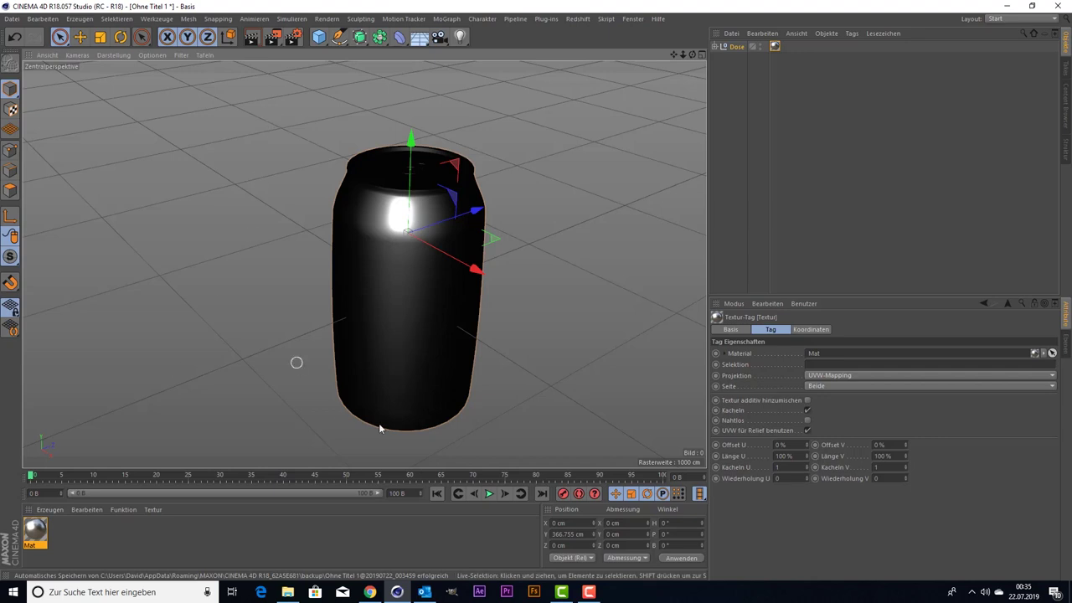
- Expand Dose and inspect its Loft and Boole children
{"action": "left_click", "coordinate": [716, 46]}
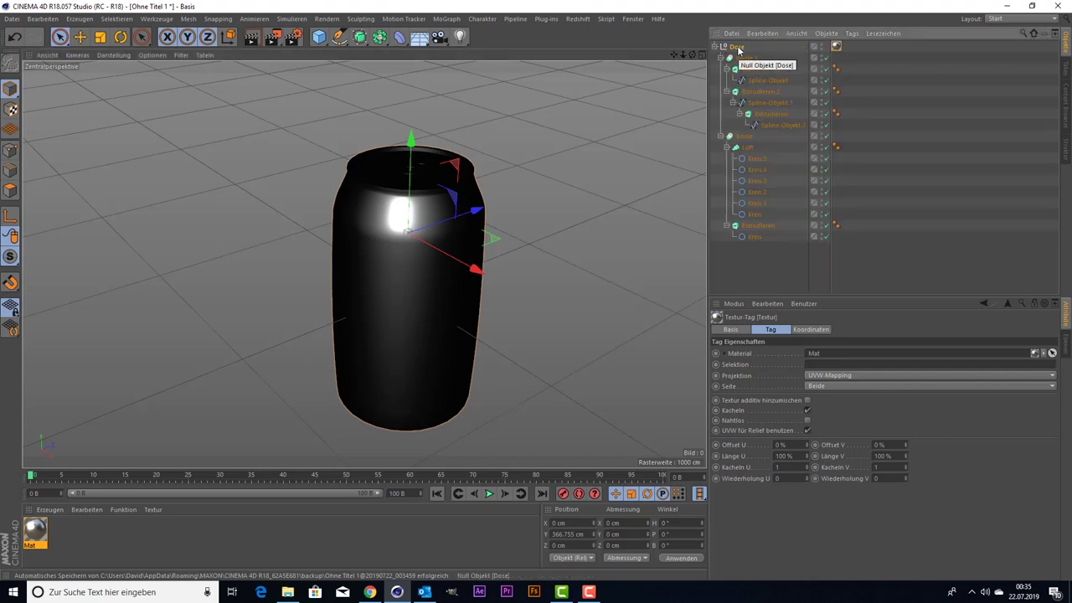
{"action": "left_click", "coordinate": [737, 47]}
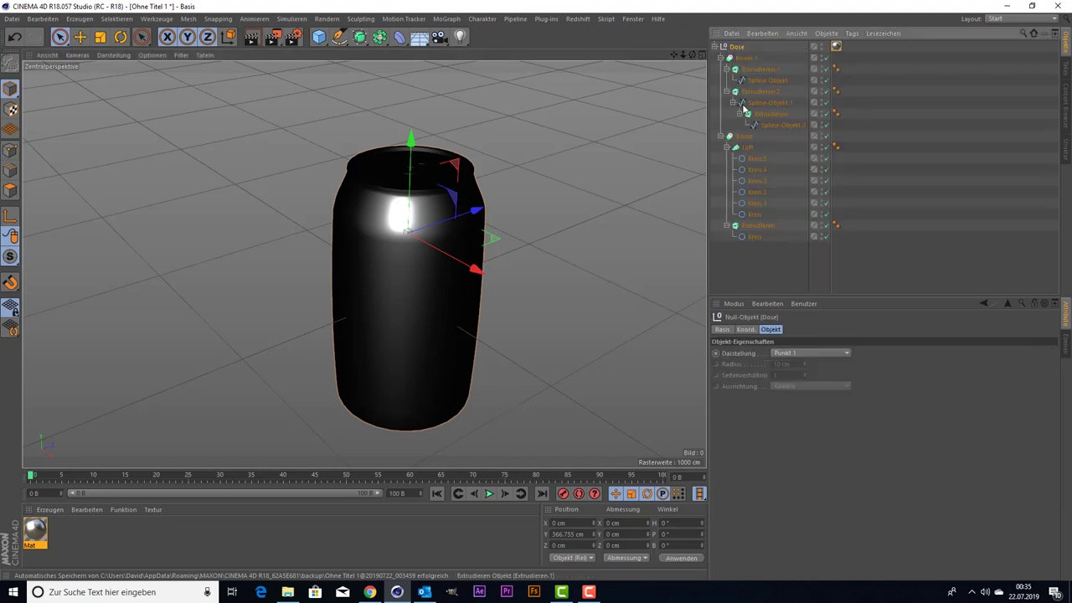
{"action": "left_click", "coordinate": [746, 147]}
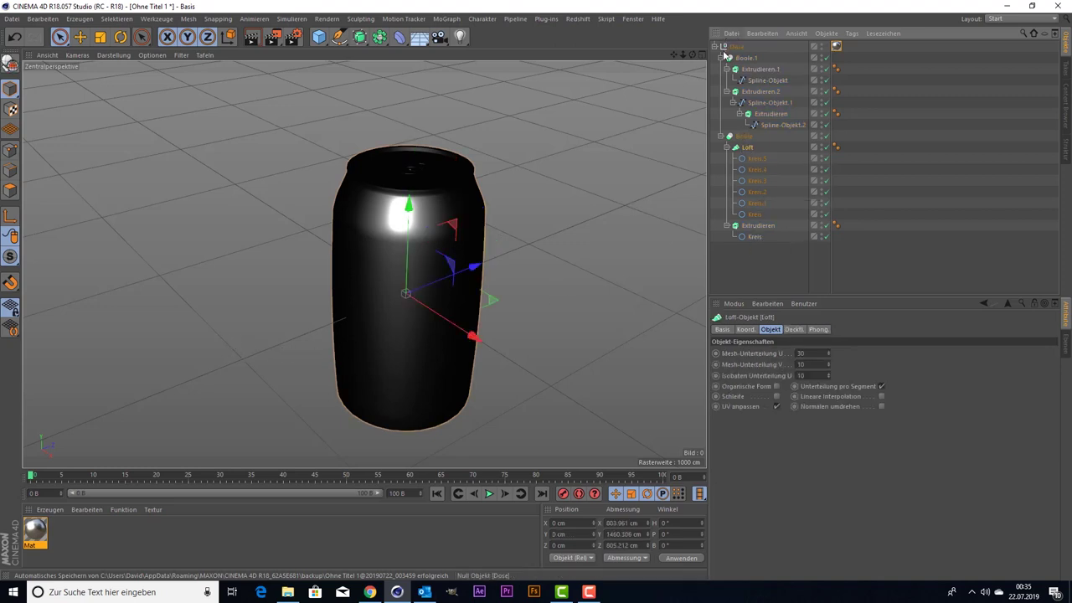
{"action": "scroll", "coordinate": [559, 311], "scroll_direction": "up", "scroll_amount": 2}
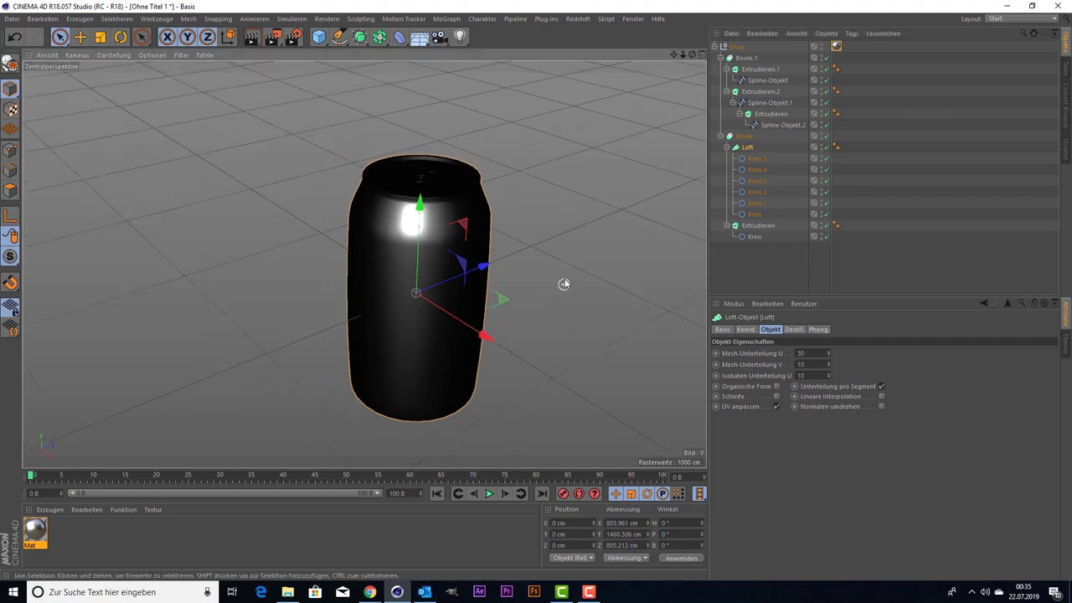
{"action": "scroll", "coordinate": [562, 285], "scroll_direction": "up", "scroll_amount": 2}
{"action": "left_click", "coordinate": [764, 272]}
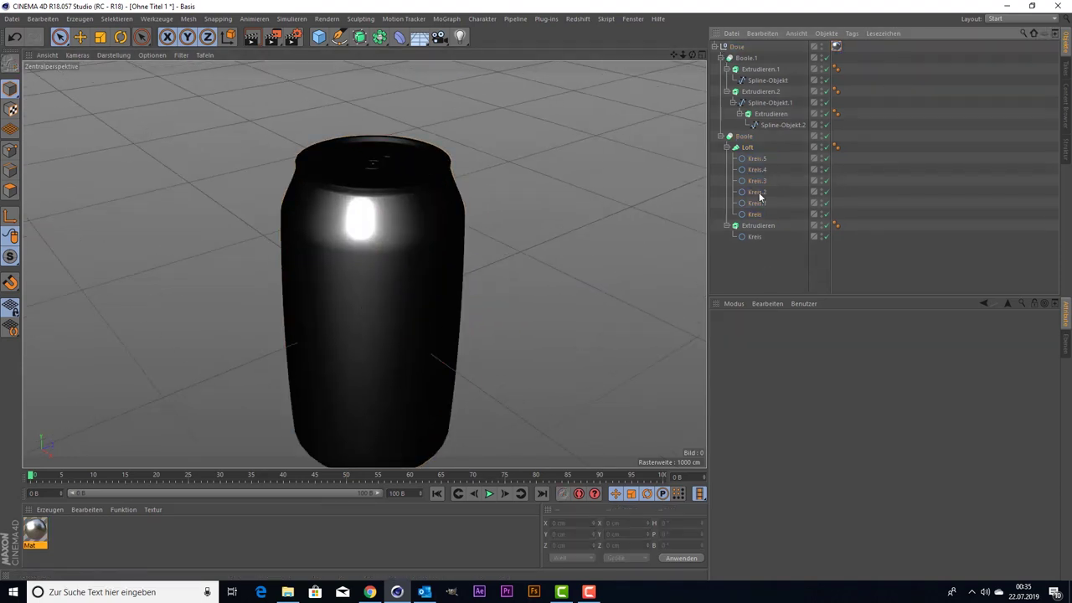
{"action": "left_click", "coordinate": [744, 137]}
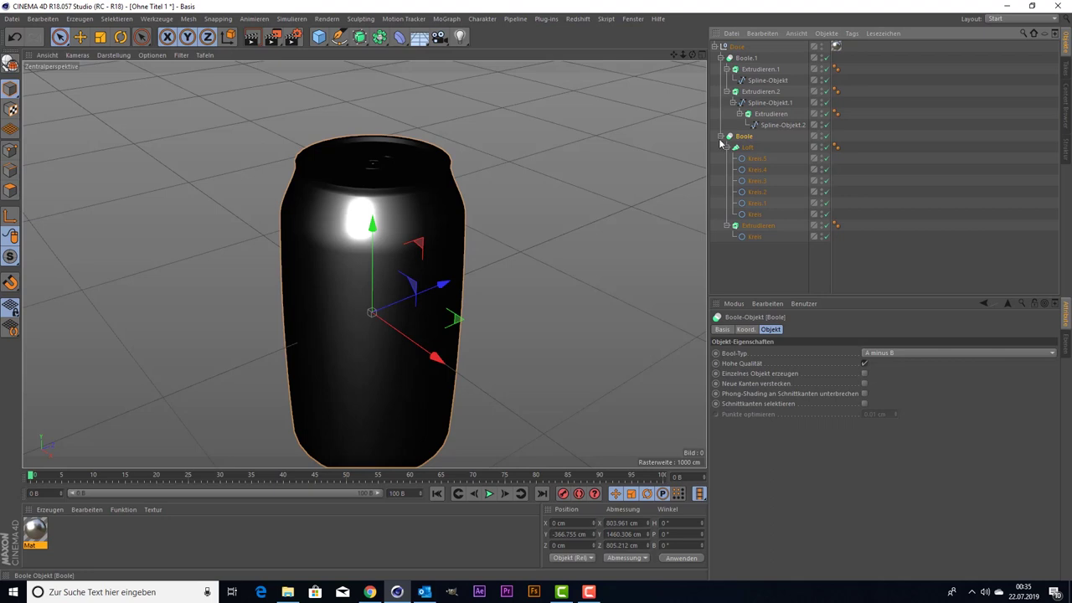
- Create Mat.1 with the Coca-Cola label image as its Farbe texture, without copying the file
{"action": "double_click", "coordinate": [76, 541]}
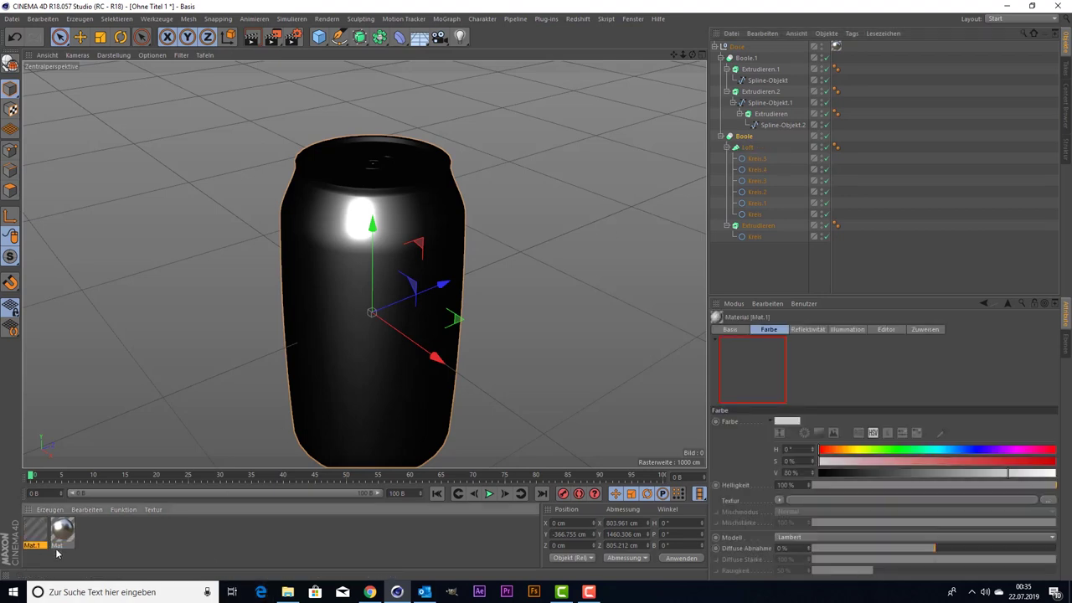
{"action": "double_click", "coordinate": [35, 529]}
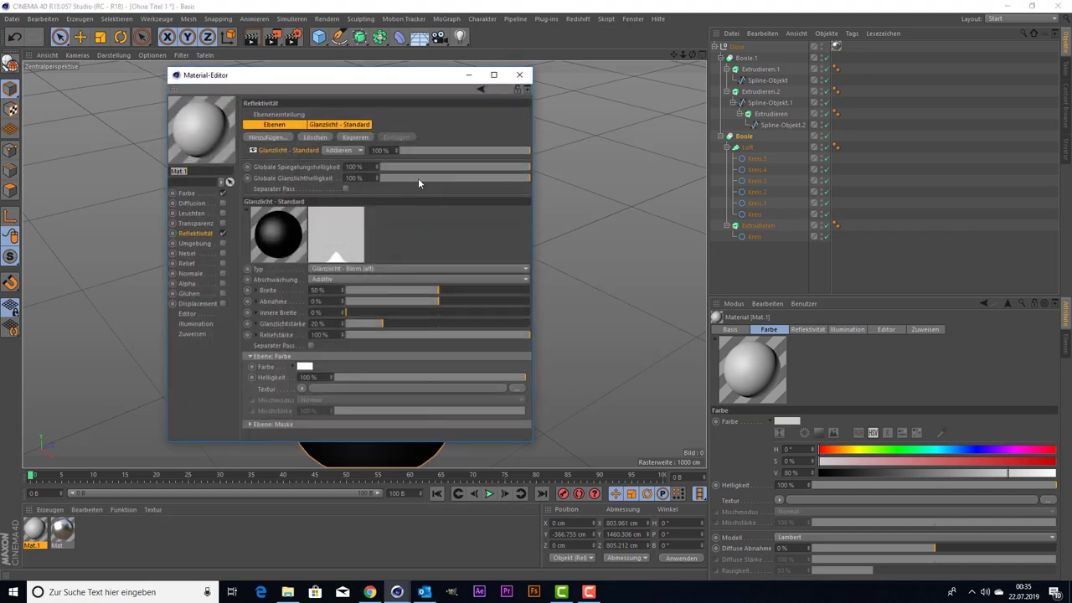
{"action": "left_click", "coordinate": [189, 193]}
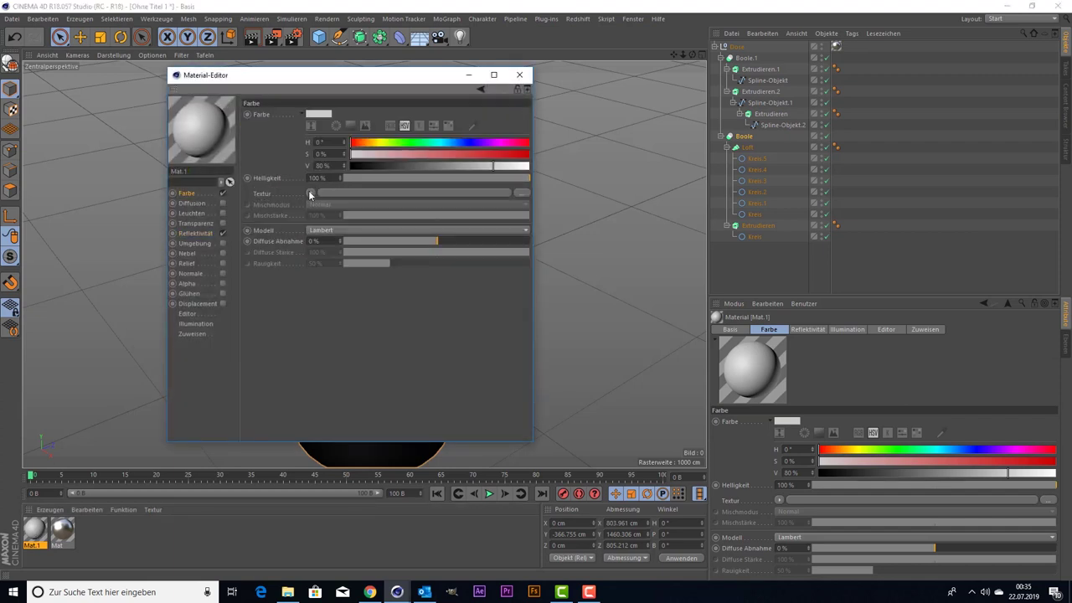
{"action": "left_click", "coordinate": [310, 194]}
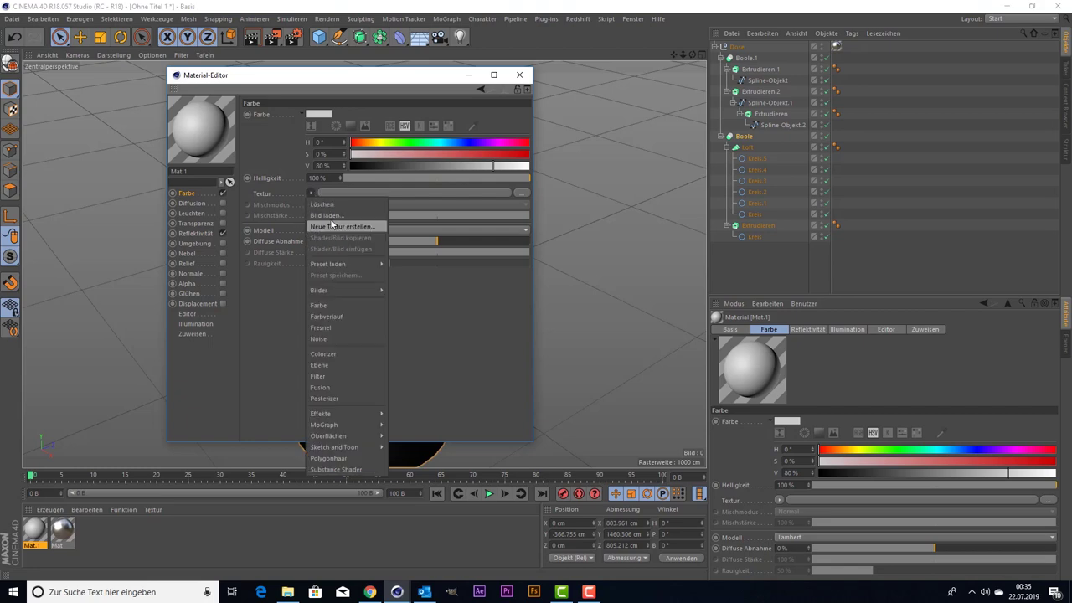
{"action": "left_click", "coordinate": [326, 215]}
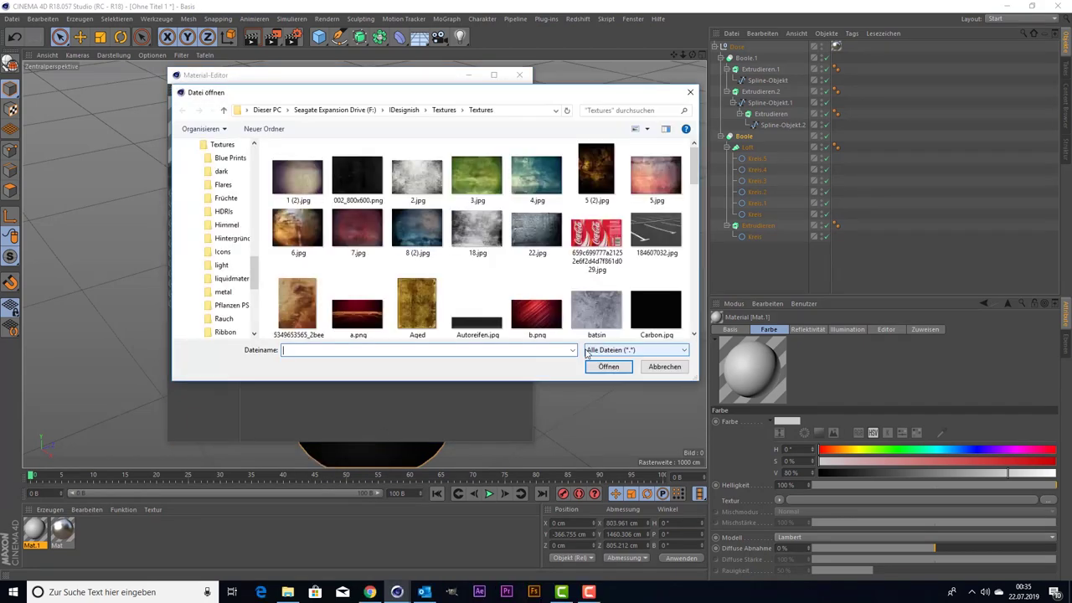
{"action": "double_click", "coordinate": [596, 234]}
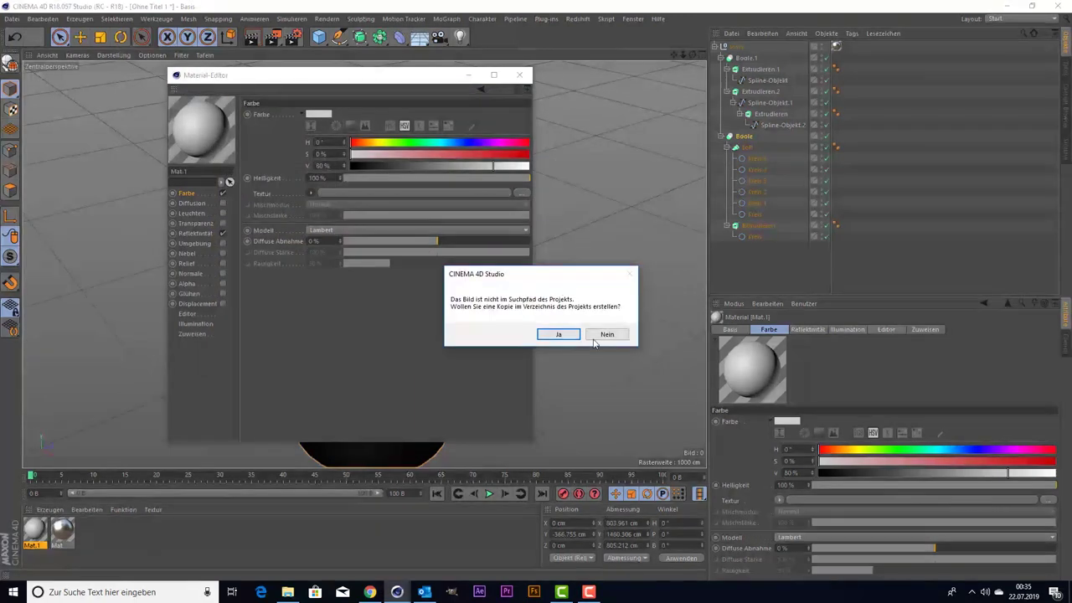
{"action": "left_click", "coordinate": [600, 336]}
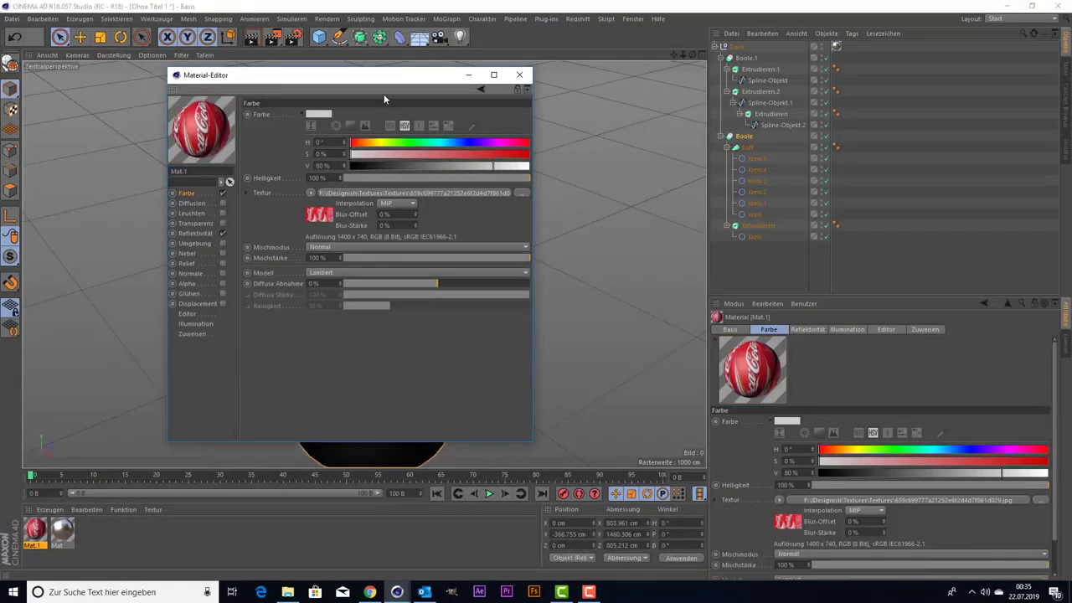
{"action": "left_click", "coordinate": [520, 74]}
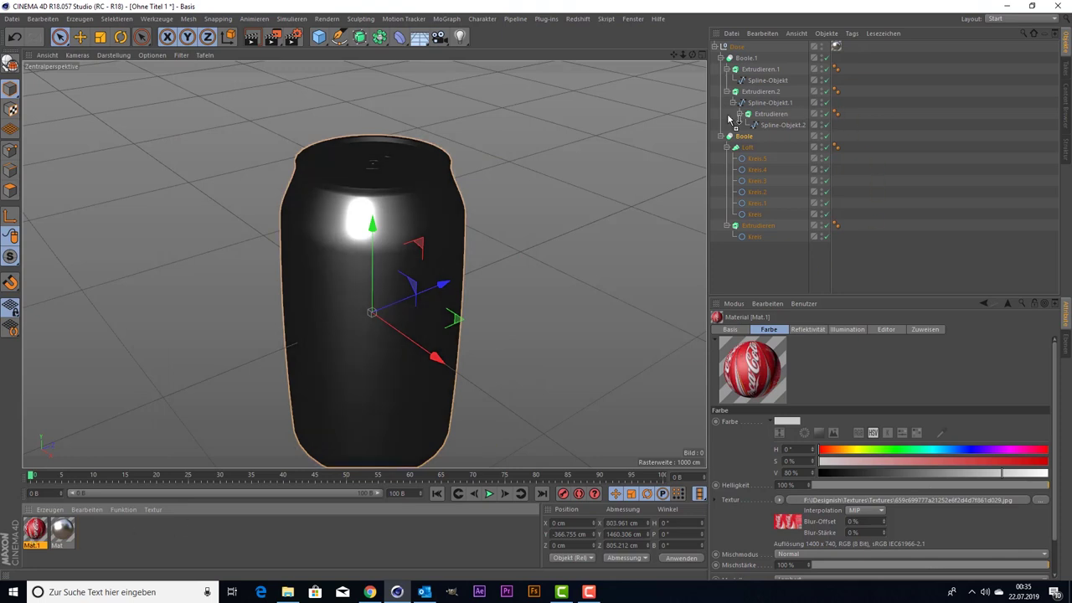
- Drop Mat.1 onto Loft, then delete that texture tag again
{"action": "left_click_drag", "start_coordinate": [731, 119], "coordinate": [748, 154]}
{"action": "left_click_drag", "start_coordinate": [748, 153], "coordinate": [748, 150]}
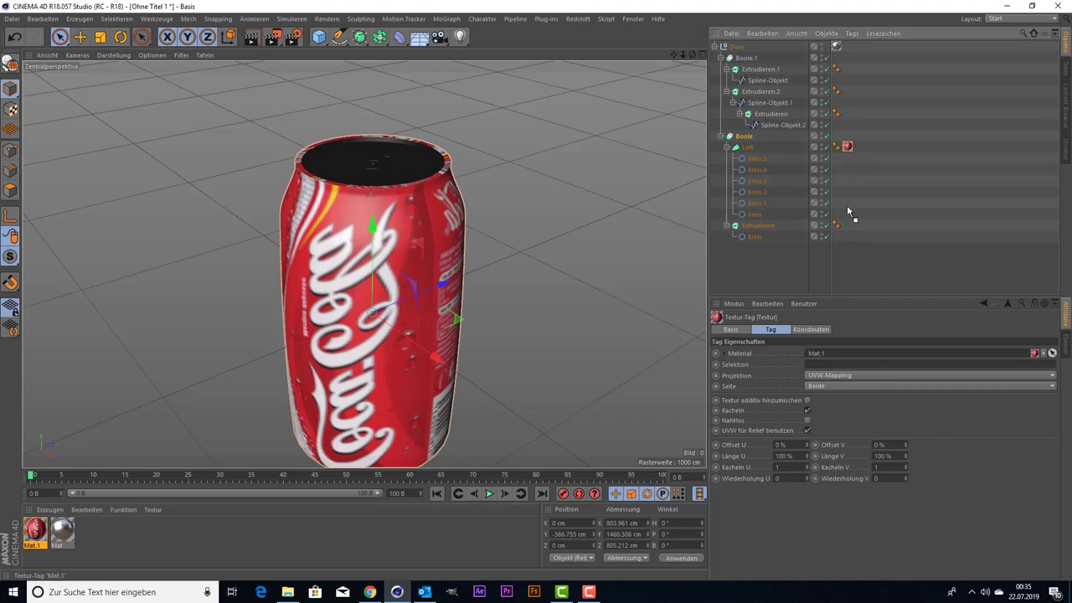
{"action": "left_click", "coordinate": [854, 149]}
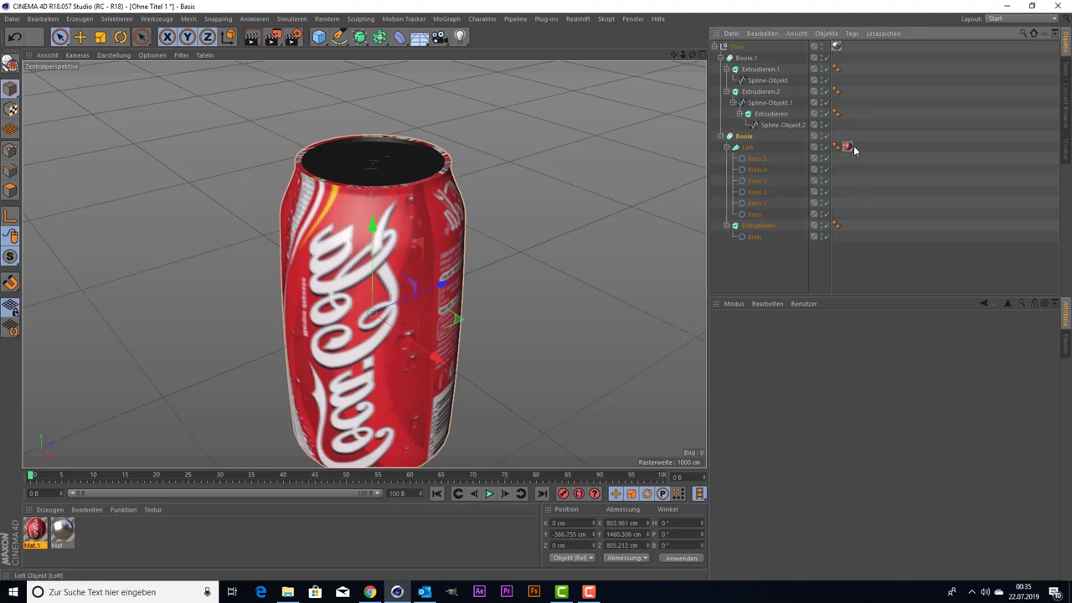
{"action": "left_click", "coordinate": [846, 147]}
{"action": "key", "text": "Delete"}
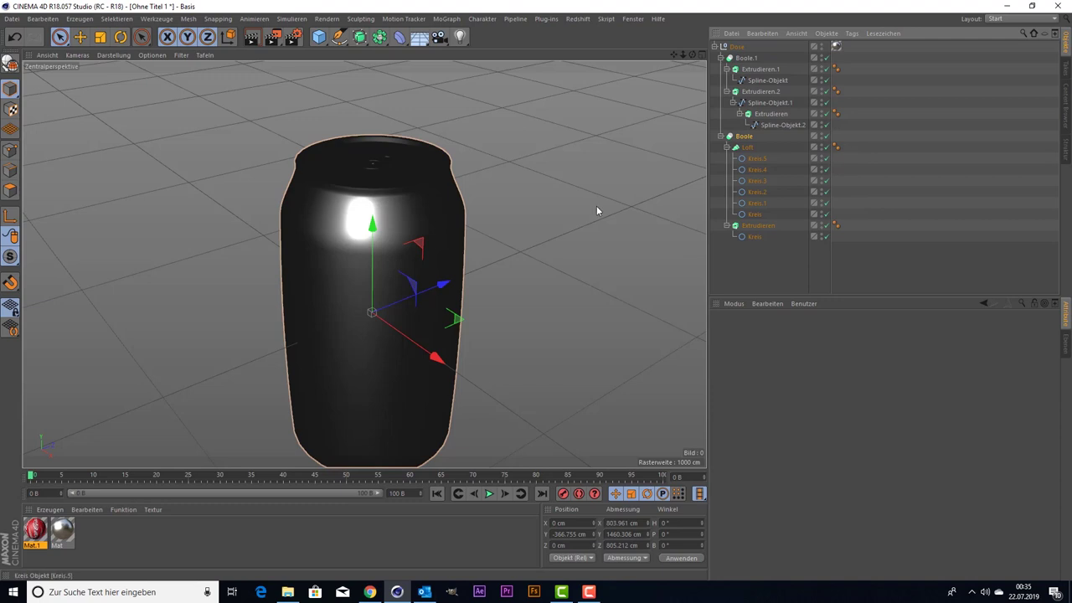
- Make Loft editable with C and expand it to reveal Deckfläche 1 and 2
{"action": "left_click", "coordinate": [741, 138]}
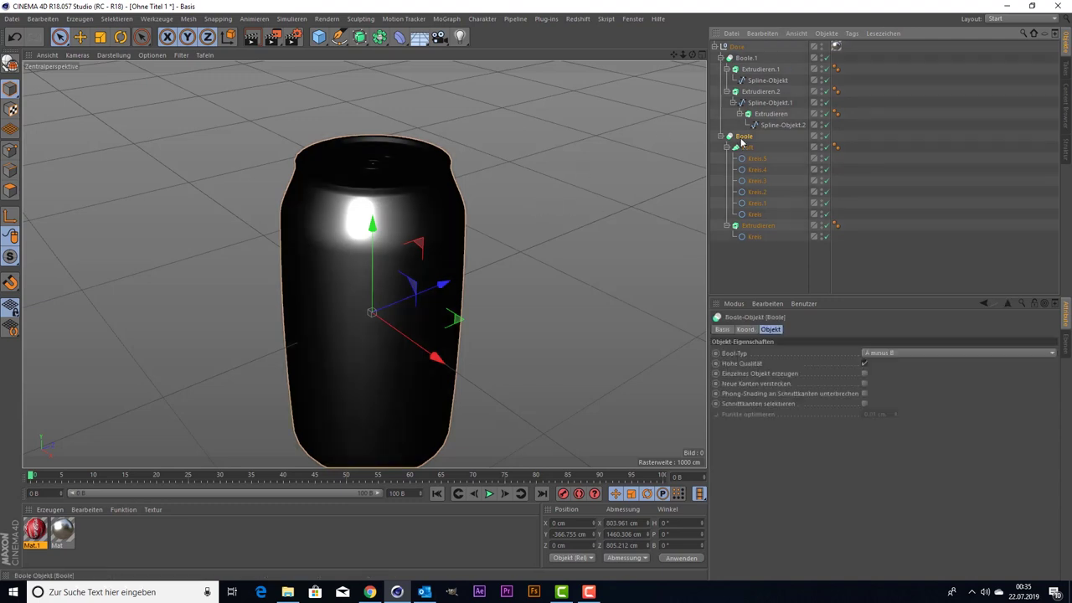
{"action": "left_click", "coordinate": [747, 148]}
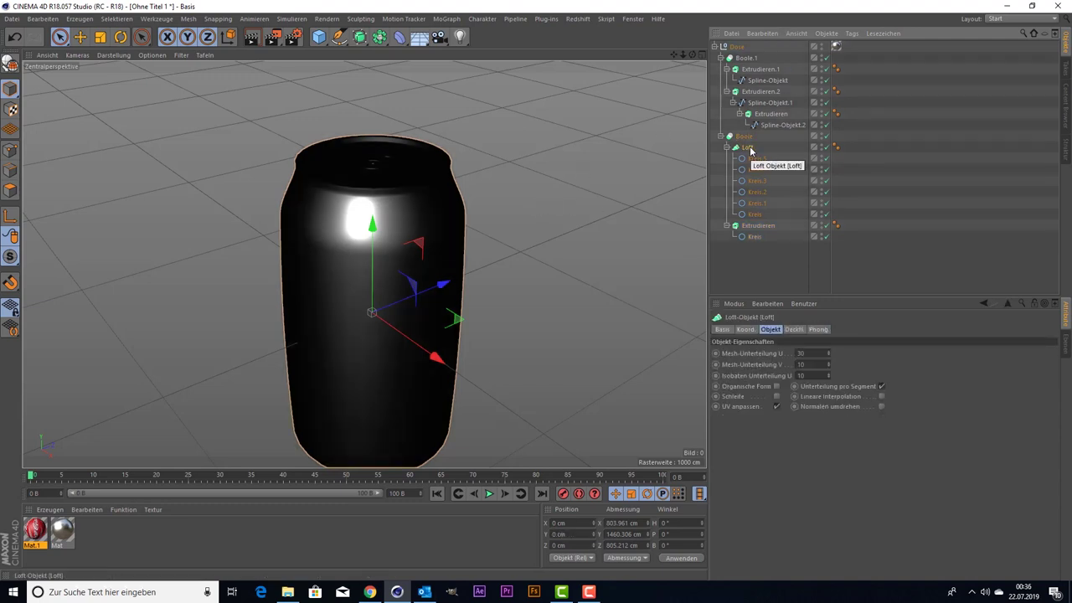
{"action": "key", "text": "c"}
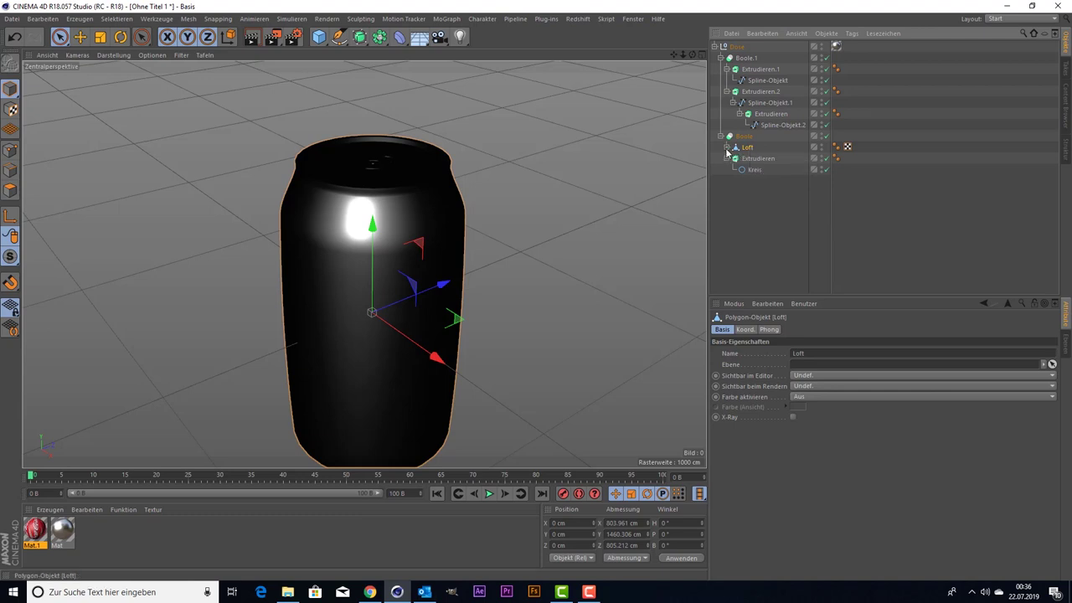
{"action": "left_click", "coordinate": [727, 148]}
{"action": "left_click", "coordinate": [764, 160]}
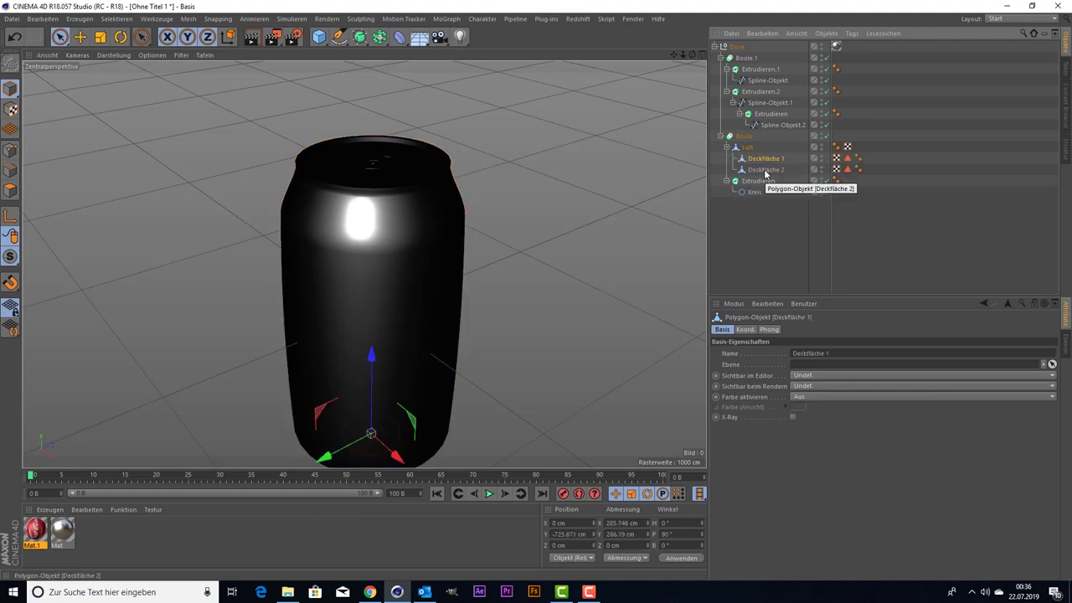
{"action": "left_click", "coordinate": [746, 148]}
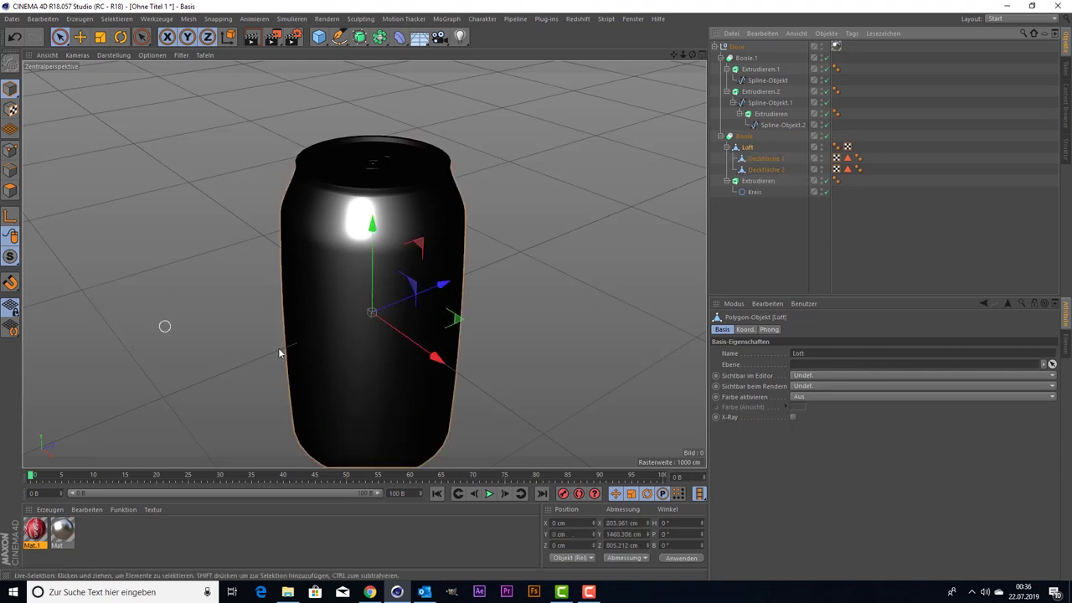
{"action": "key", "text": "ctrl+z"}
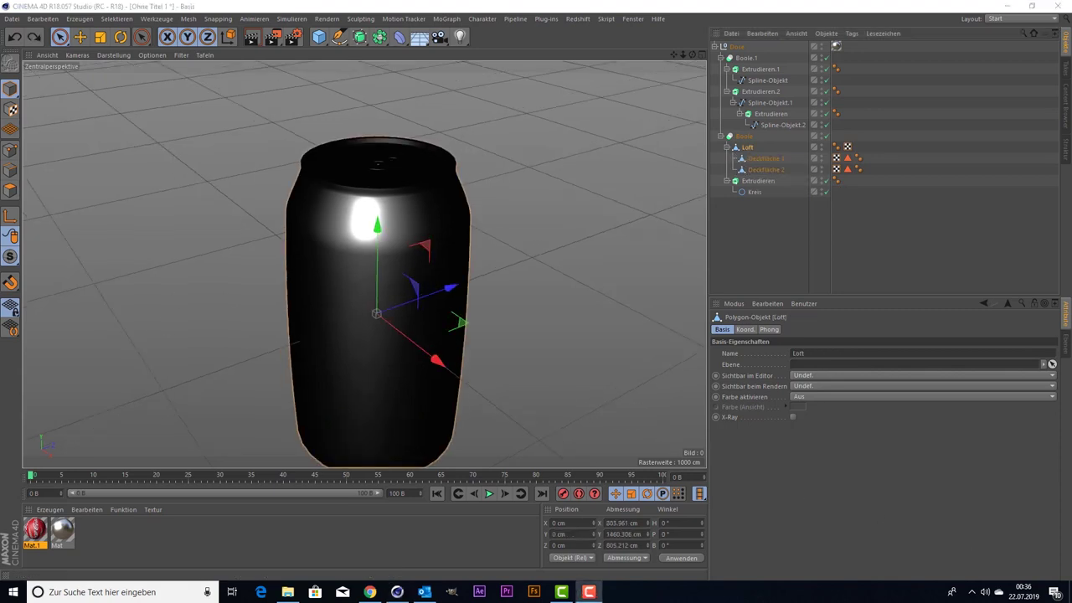
- Switch to polygon mode, centre the can, and activate Loop-Selektion
{"action": "left_click", "coordinate": [16, 192]}
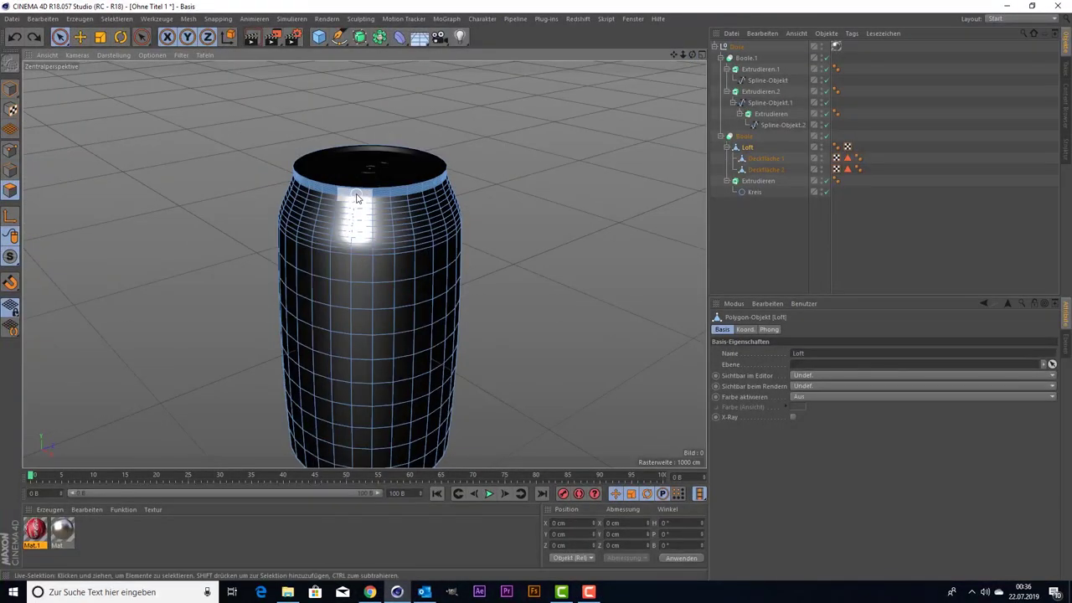
{"action": "scroll", "coordinate": [678, 188], "scroll_direction": "down", "scroll_amount": 2}
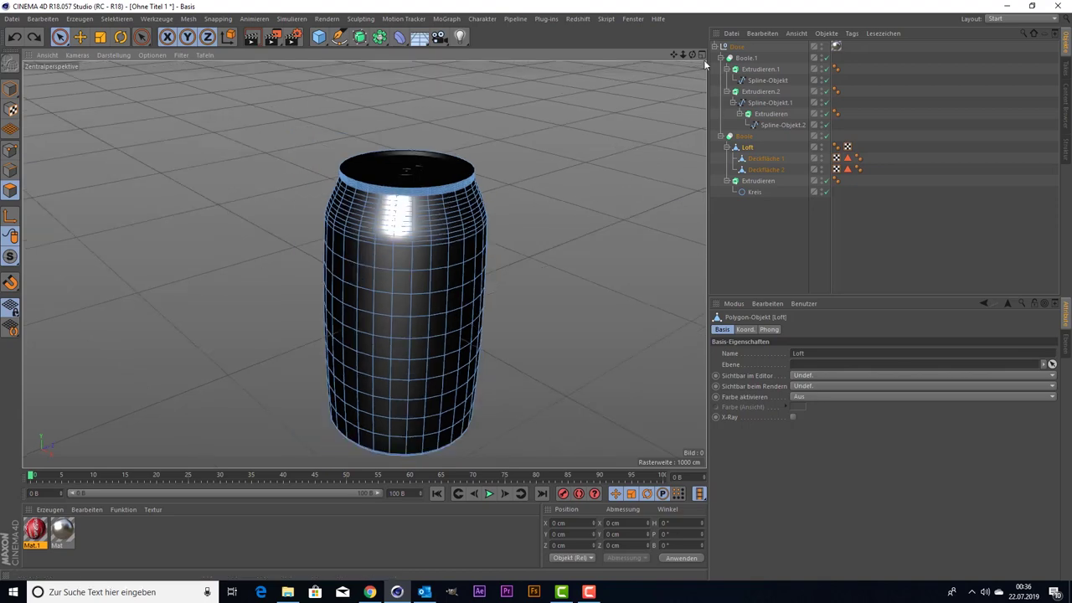
{"action": "left_click_drag", "start_coordinate": [680, 55], "coordinate": [692, 67]}
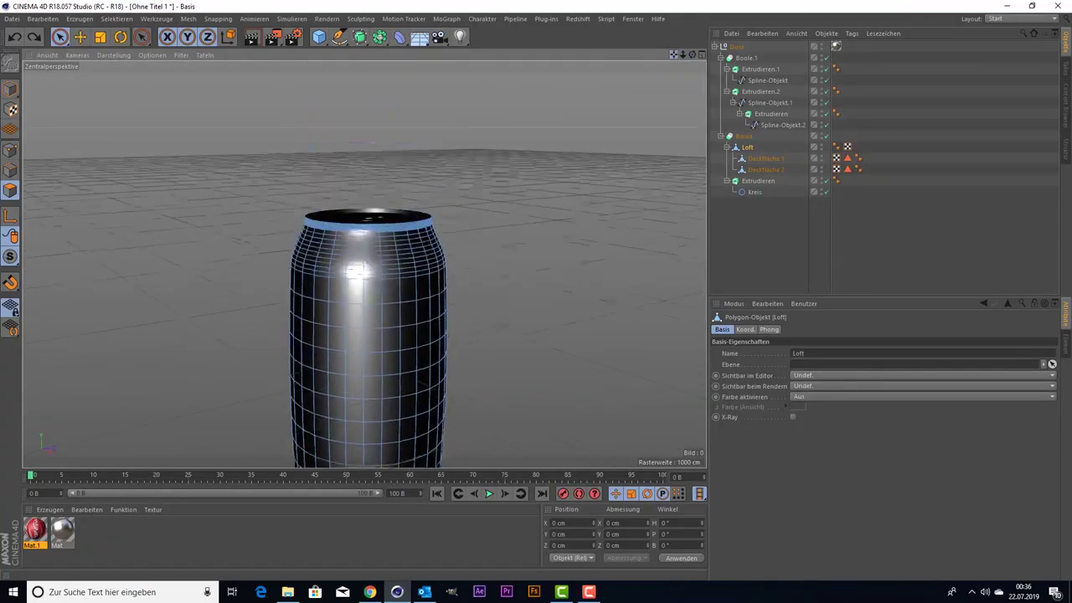
{"action": "left_click_drag", "start_coordinate": [674, 55], "coordinate": [675, 109]}
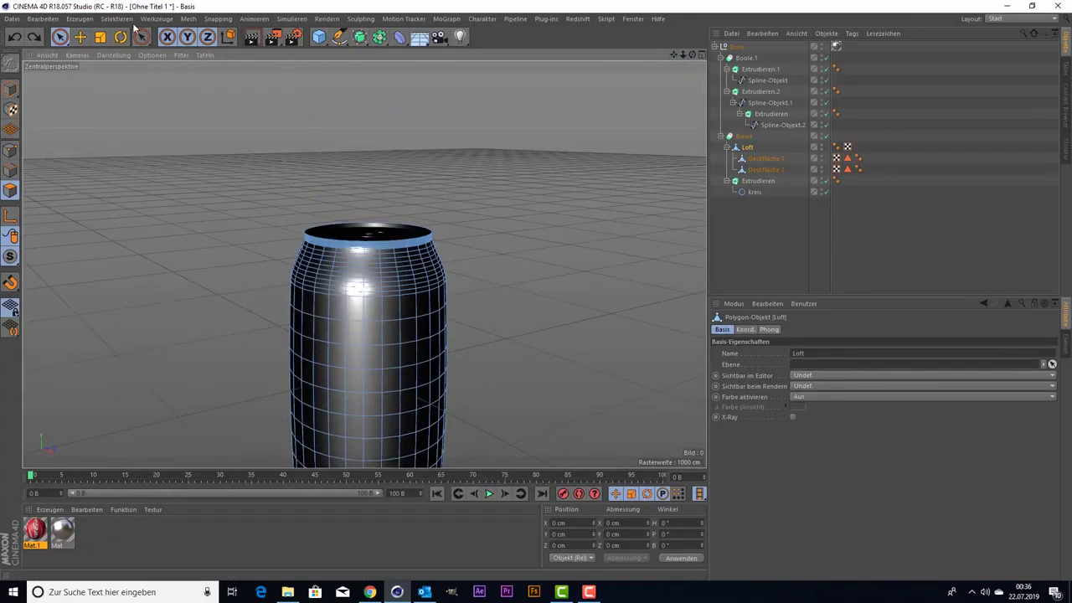
{"action": "left_click", "coordinate": [126, 21]}
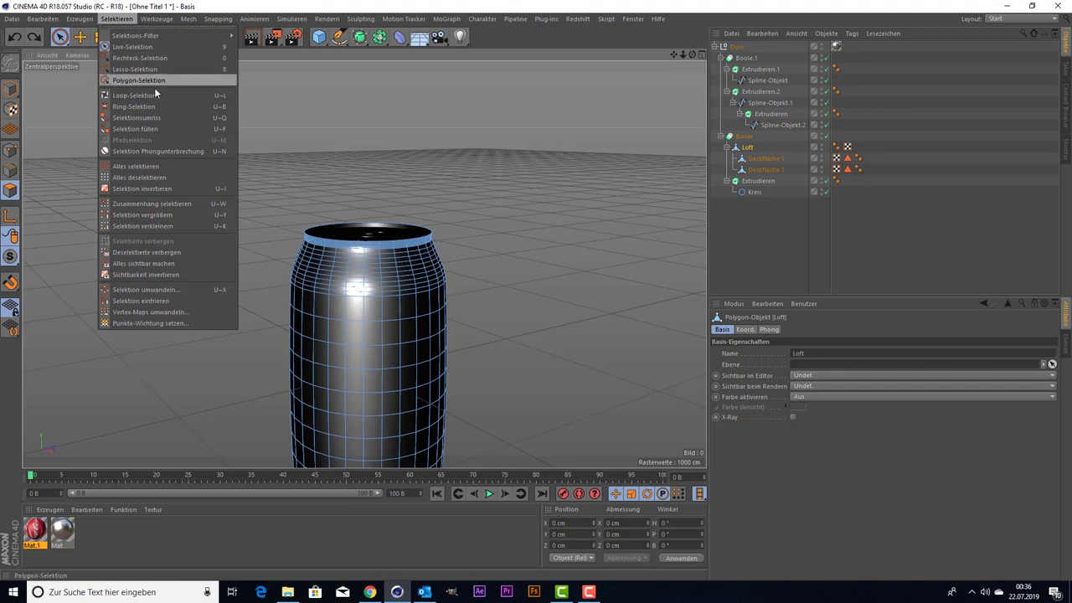
{"action": "left_click", "coordinate": [134, 94]}
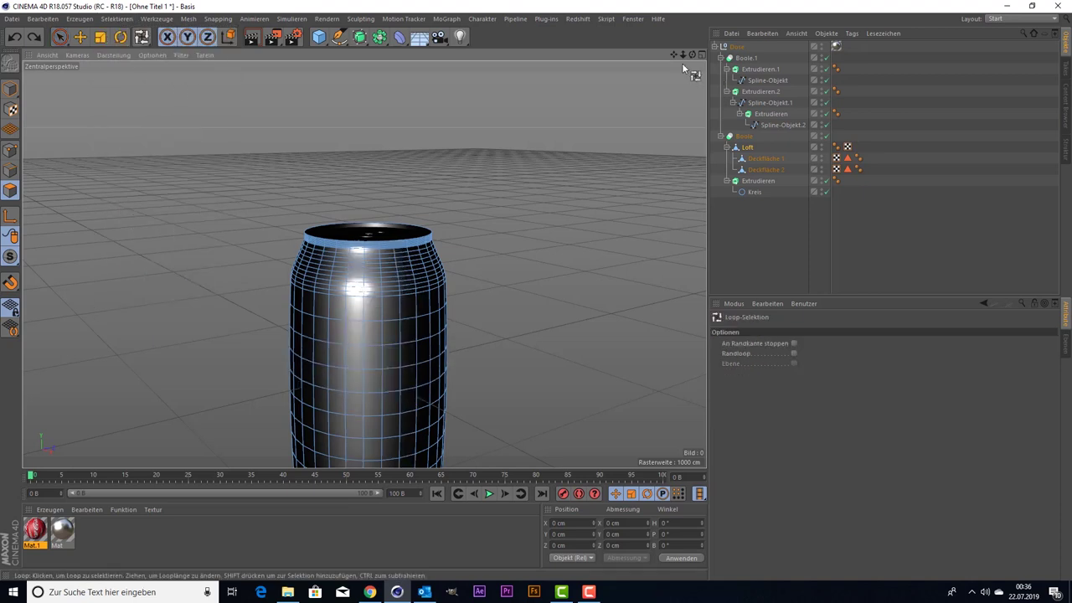
- Select a horizontal polygon loop and grow it down to the can's bottom
{"action": "left_click_drag", "start_coordinate": [674, 54], "coordinate": [671, 9]}
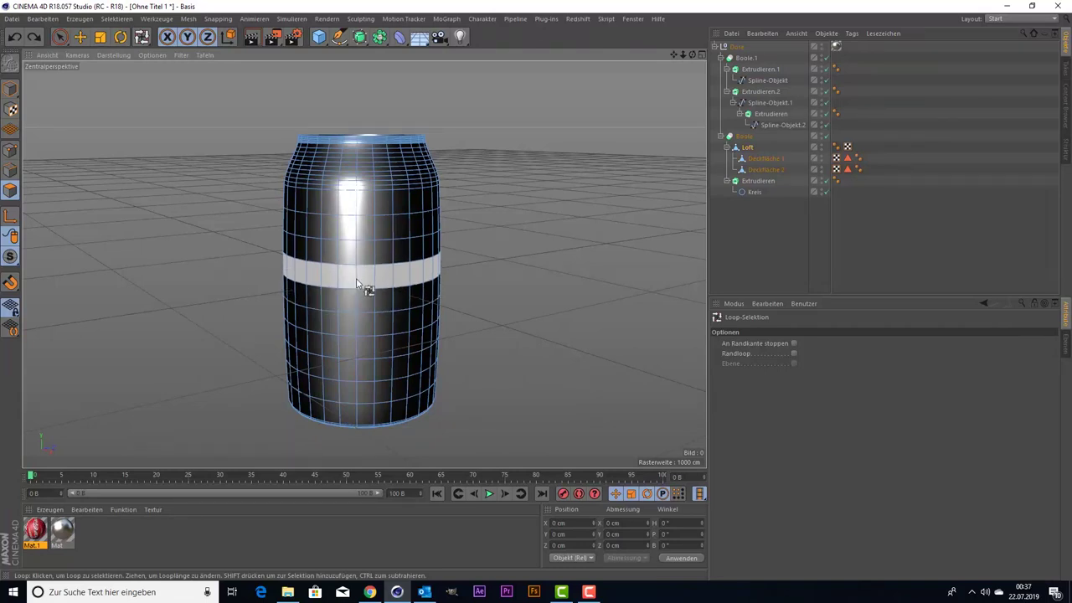
{"action": "left_click", "coordinate": [357, 281]}
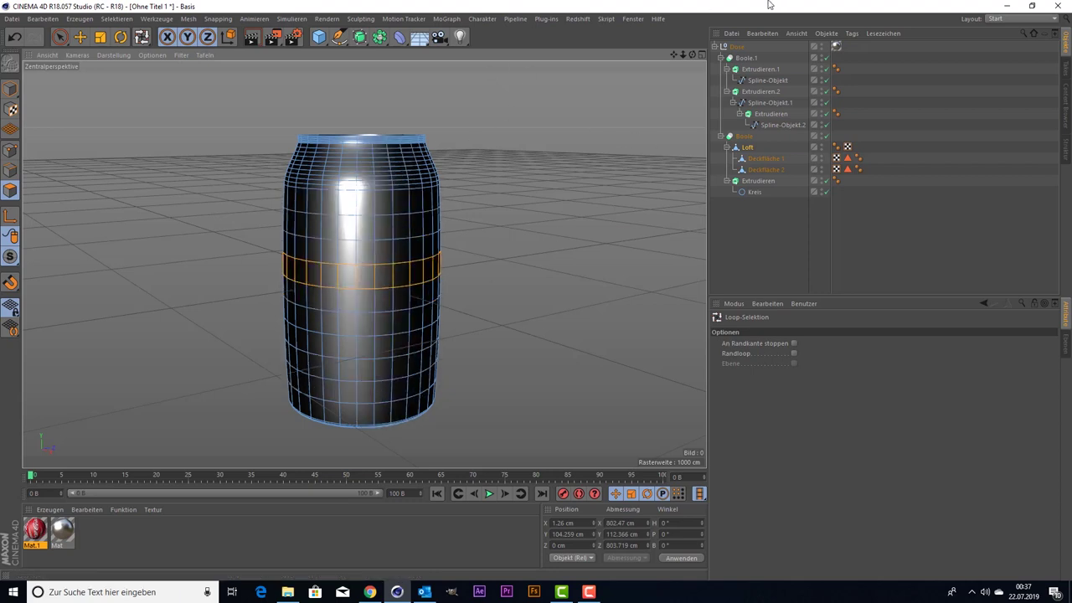
{"action": "key", "text": "z"}
{"action": "key", "text": "y"}
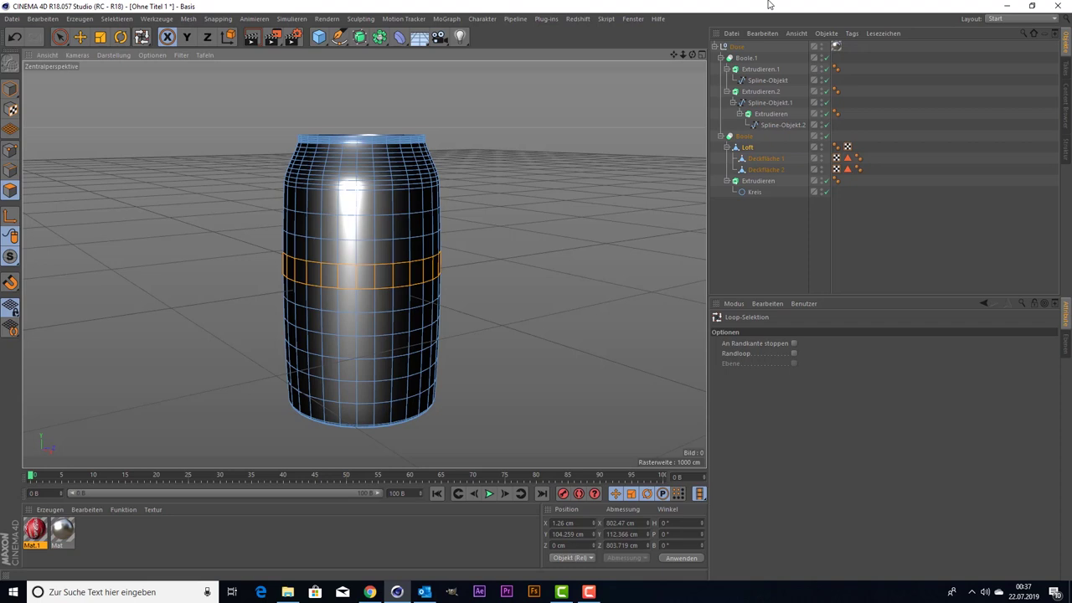
{"action": "key", "text": "z"}
{"action": "key", "text": "y"}
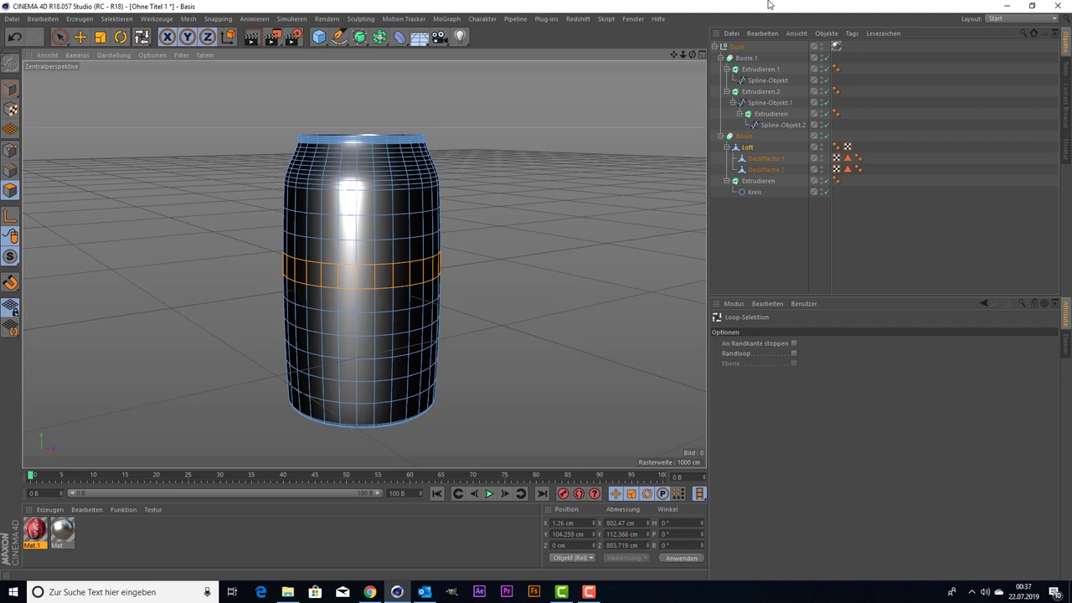
{"action": "key", "text": "u"}
{"action": "key", "text": "g"}
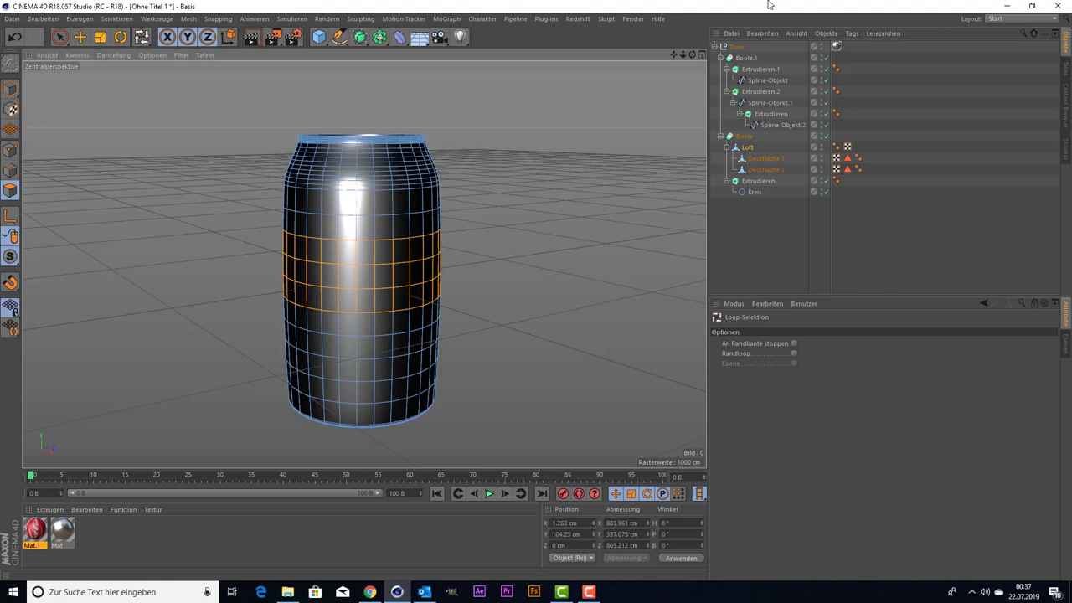
{"action": "key", "text": "u"}
{"action": "key", "text": "g"}
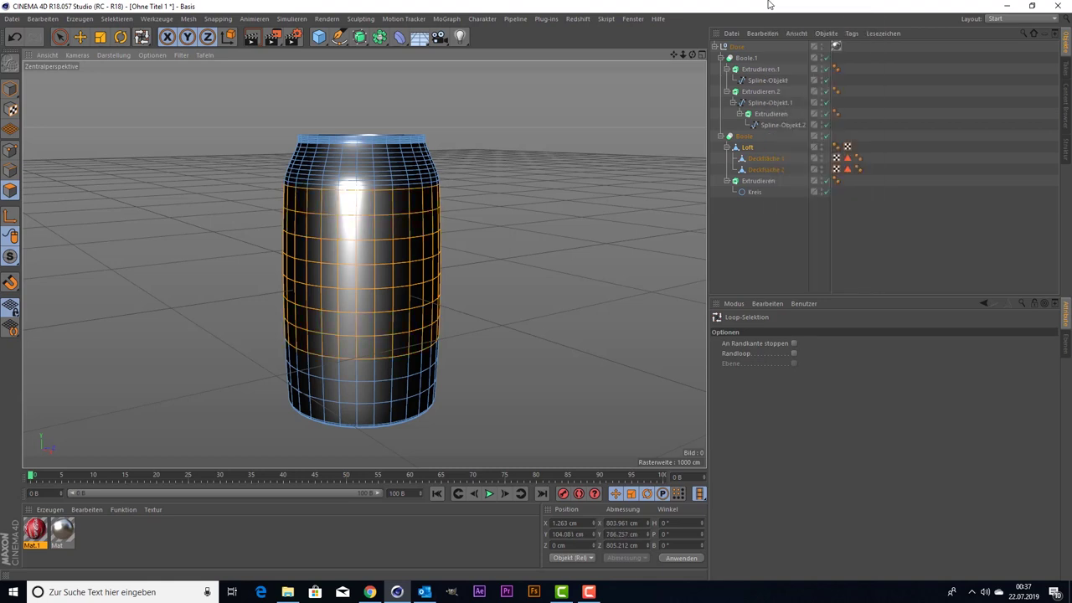
{"action": "key", "text": "u"}
{"action": "key", "text": "g"}
{"action": "key", "text": "u"}
{"action": "key", "text": "g"}
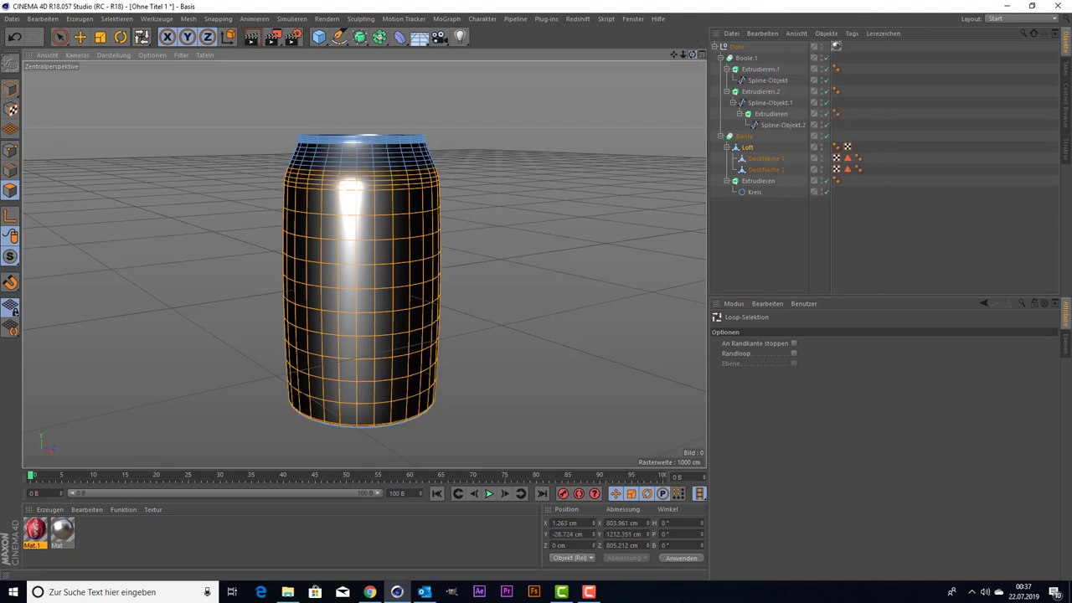
- Add three more loops near the top of the can body to the selection
{"action": "mouse_move", "coordinate": [694, 54]}
{"action": "left_mouse_down"}
{"action": "mouse_move", "coordinate": [364, 264]}
{"action": "mouse_move", "coordinate": [625, 142]}
{"action": "left_mouse_up"}
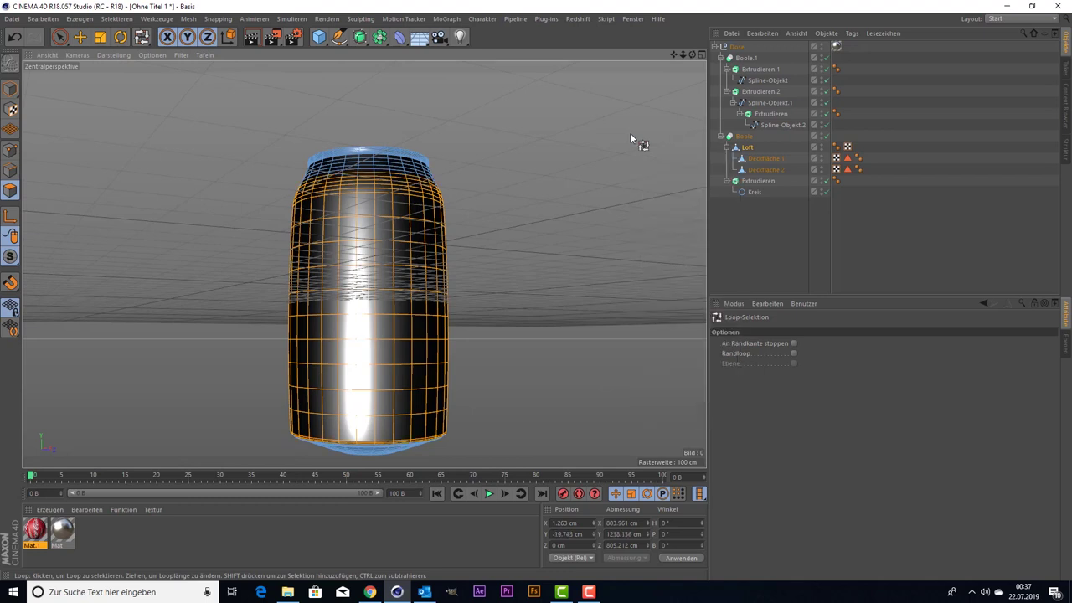
{"action": "left_click_drag", "start_coordinate": [674, 54], "coordinate": [626, 118]}
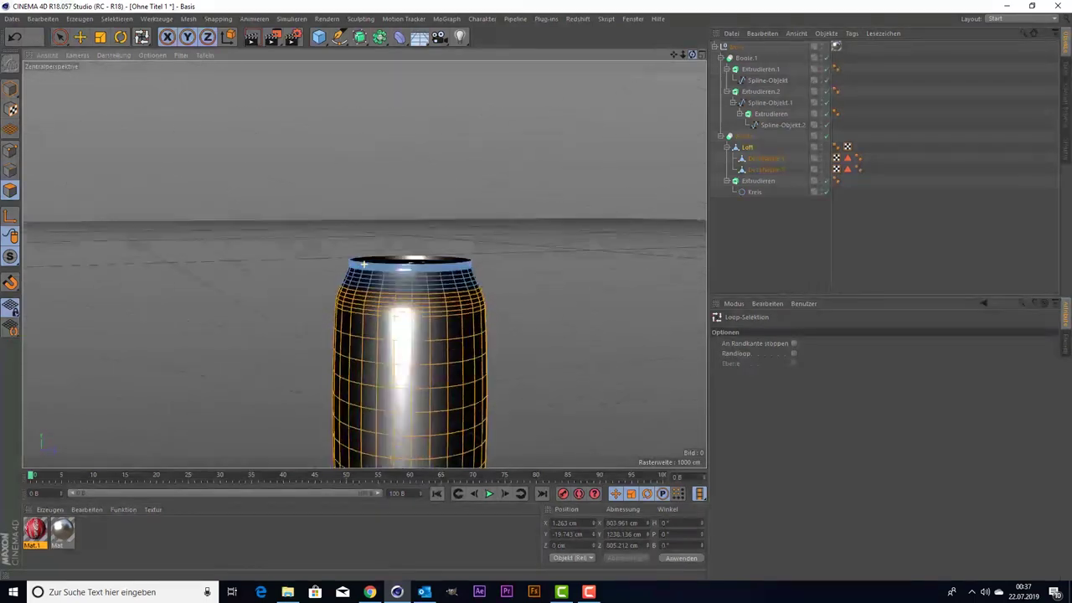
{"action": "scroll", "coordinate": [380, 340], "scroll_direction": "up", "scroll_amount": 3}
{"action": "scroll", "coordinate": [380, 343], "scroll_direction": "up", "scroll_amount": 3}
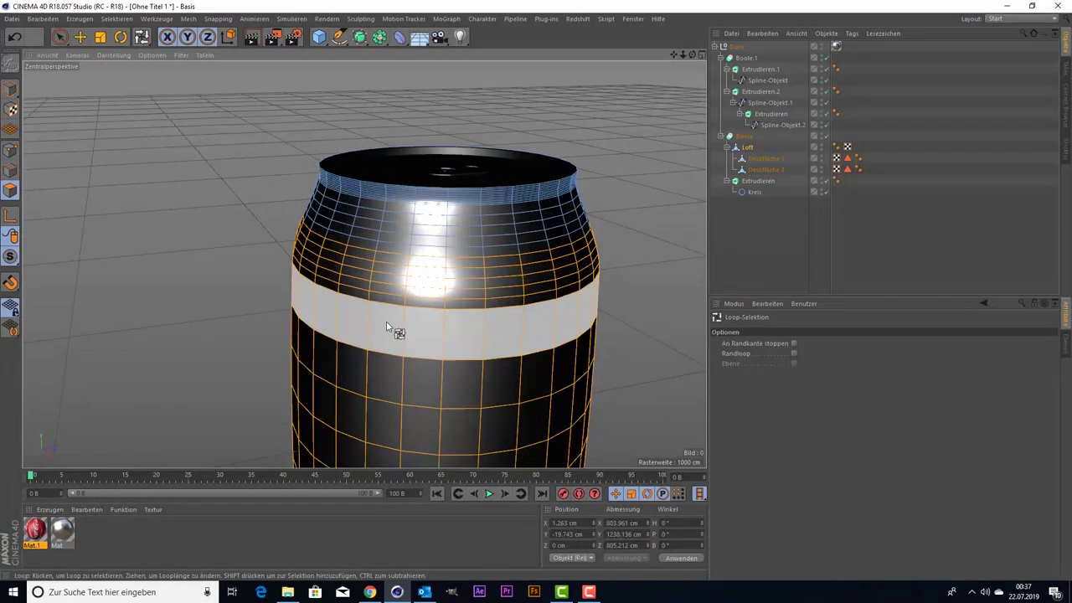
{"action": "scroll", "coordinate": [403, 293], "scroll_direction": "down", "scroll_amount": 2}
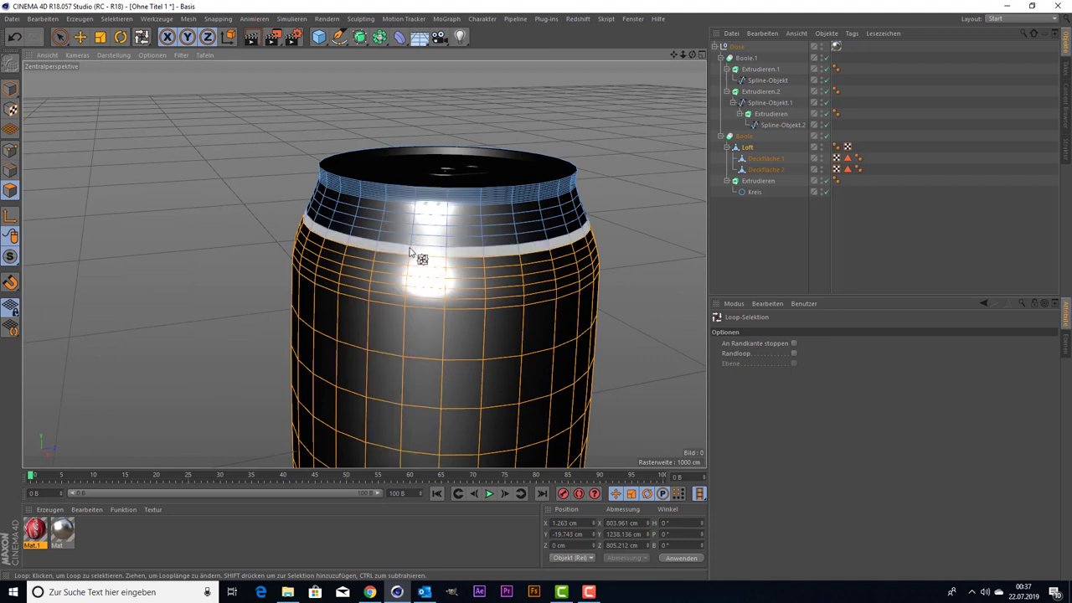
{"action": "left_click", "coordinate": [411, 250], "text": "shift"}
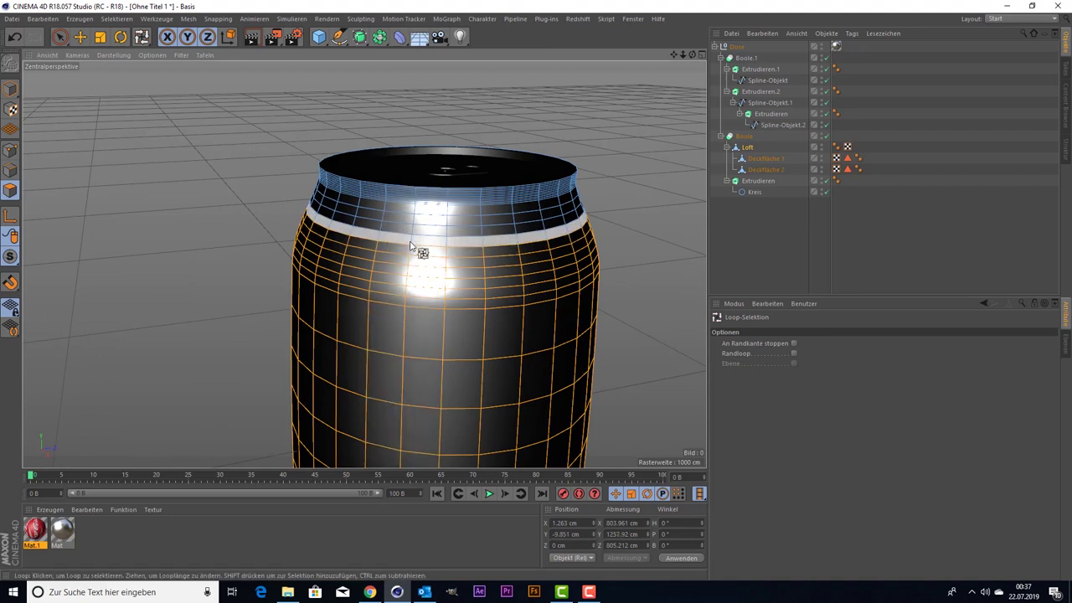
{"action": "left_click", "coordinate": [413, 224], "text": "shift"}
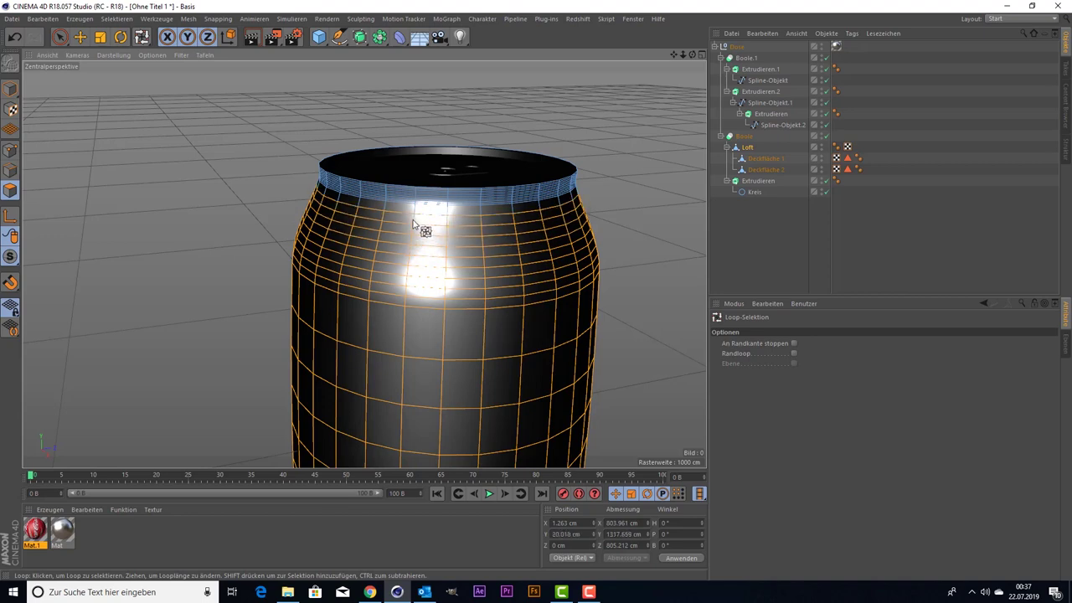
{"action": "left_click", "coordinate": [425, 220], "text": "shift"}
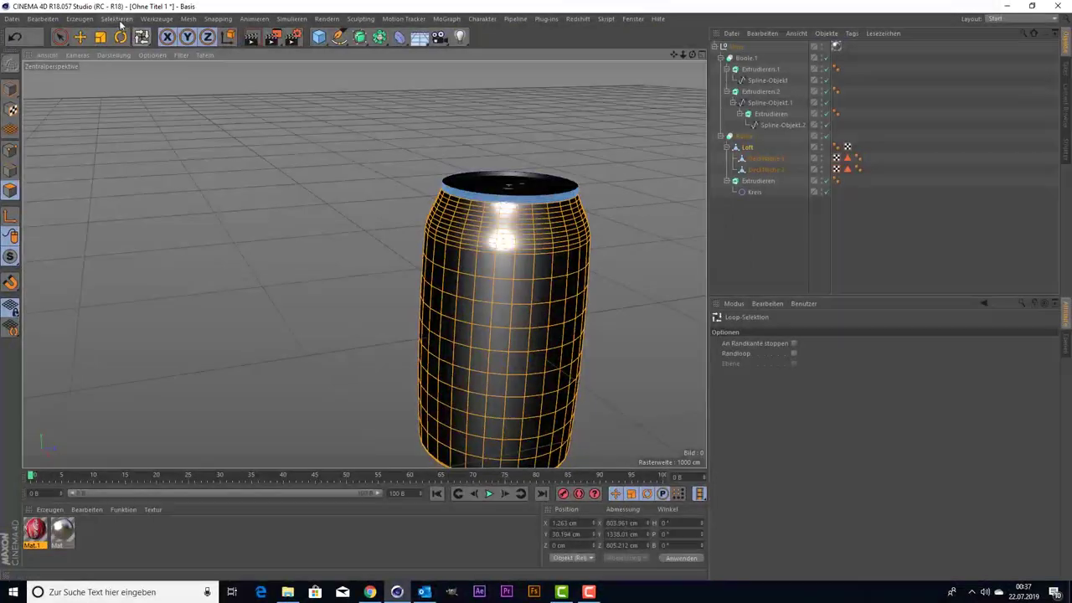
{"action": "left_click", "coordinate": [110, 18]}
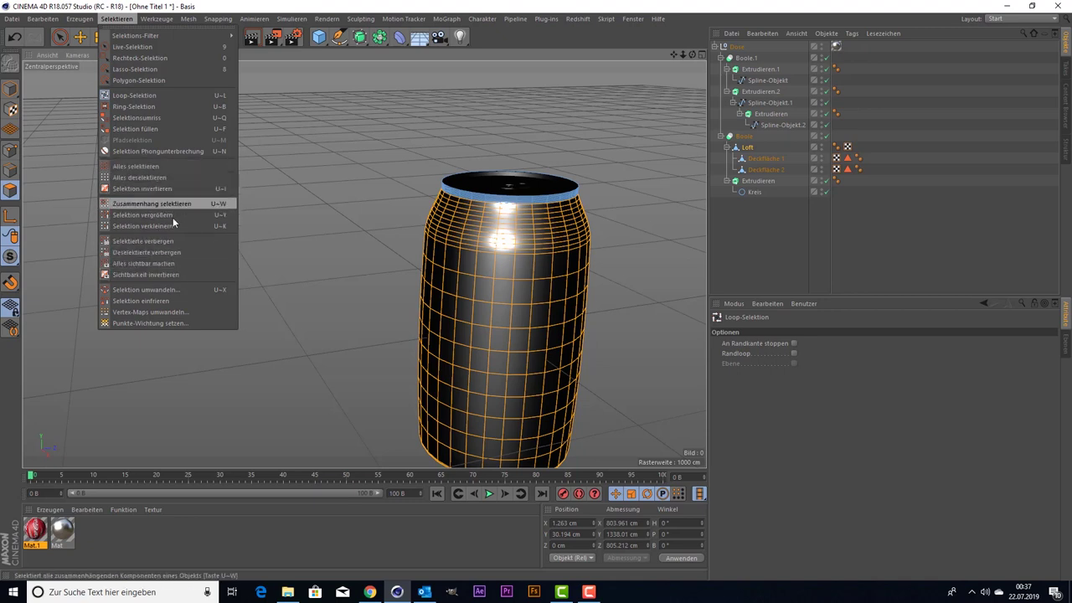
- Freeze the body polygon selection and apply Mat.1 to the Loft
{"action": "left_click", "coordinate": [166, 300]}
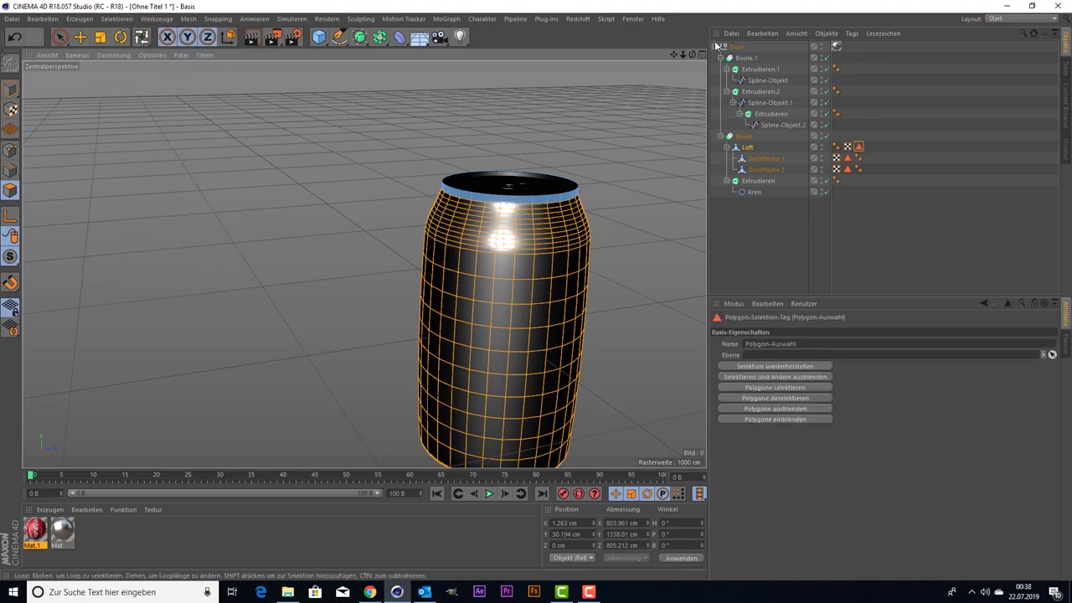
{"action": "left_click_drag", "start_coordinate": [673, 58], "coordinate": [364, 268]}
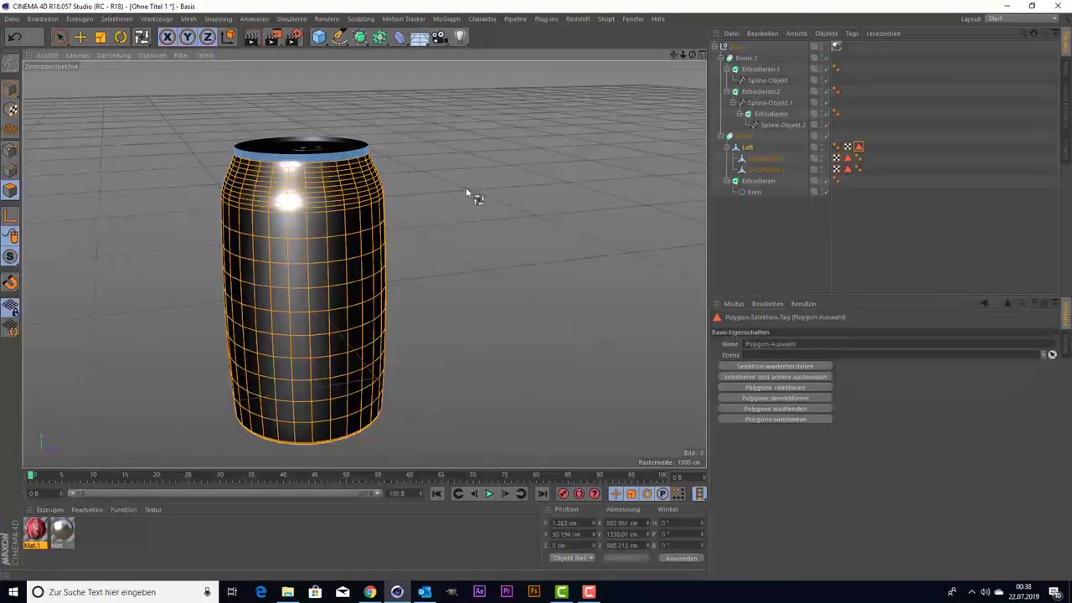
{"action": "left_click_drag", "start_coordinate": [37, 536], "coordinate": [780, 260]}
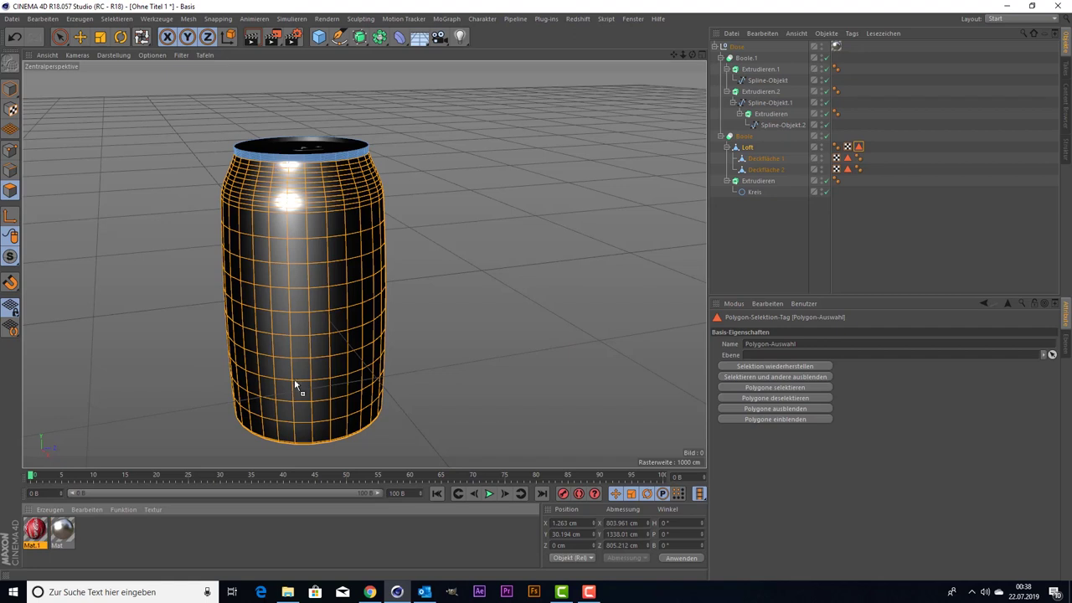
{"action": "left_click_drag", "start_coordinate": [35, 528], "coordinate": [284, 274]}
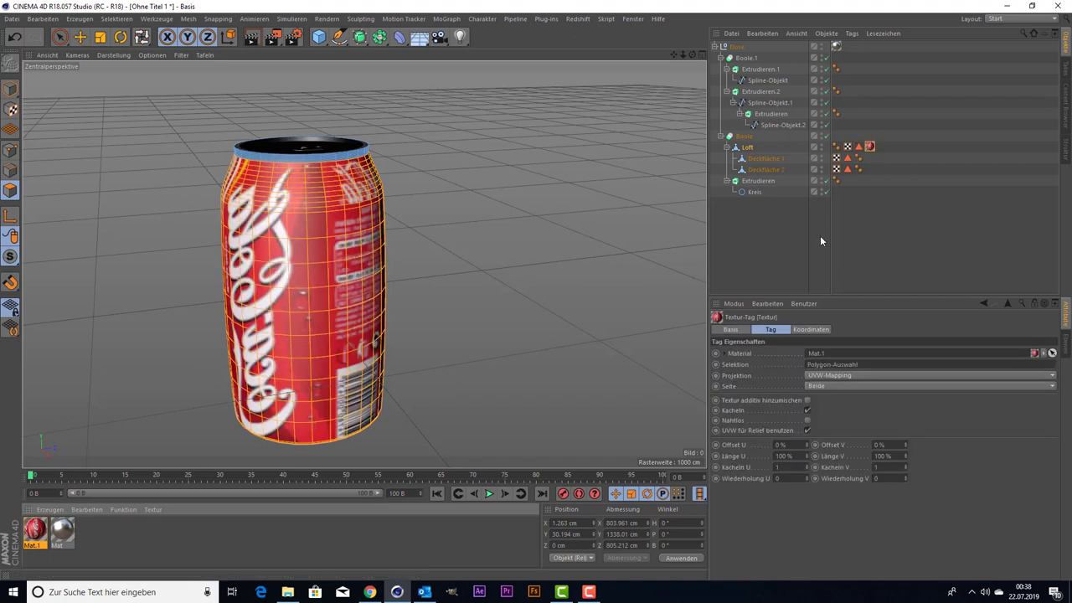
{"action": "left_click", "coordinate": [800, 252]}
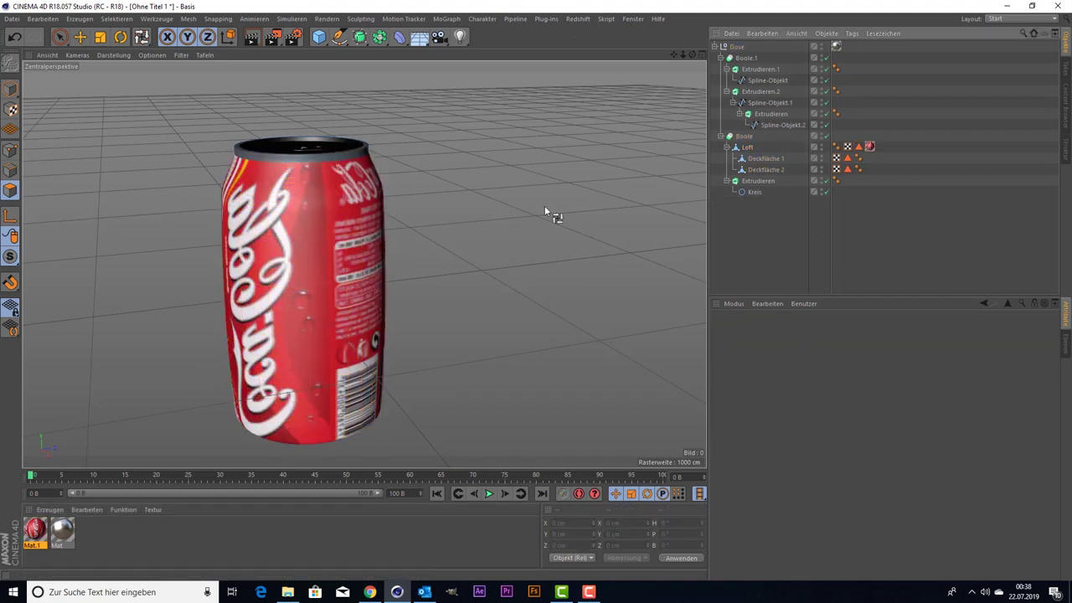
- Orbit to inspect the label and open the Loft's texture tag settings
{"action": "mouse_move", "coordinate": [693, 58]}
{"action": "left_mouse_down"}
{"action": "mouse_move", "coordinate": [511, 218]}
{"action": "mouse_move", "coordinate": [668, 56]}
{"action": "mouse_move", "coordinate": [681, 117]}
{"action": "mouse_move", "coordinate": [690, 55]}
{"action": "mouse_move", "coordinate": [587, 167]}
{"action": "left_mouse_up"}
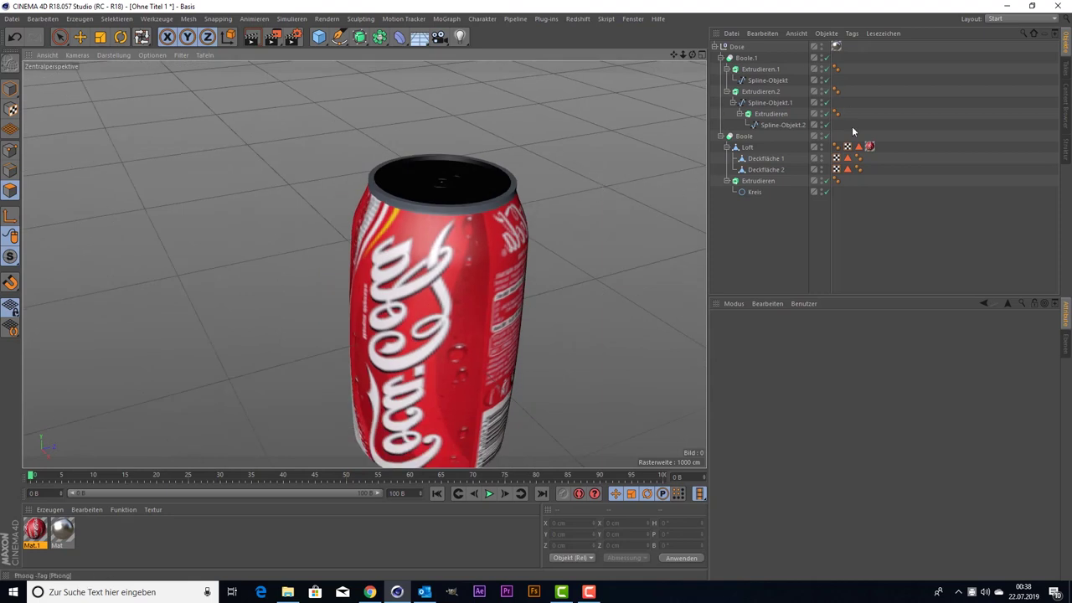
{"action": "left_click", "coordinate": [871, 147]}
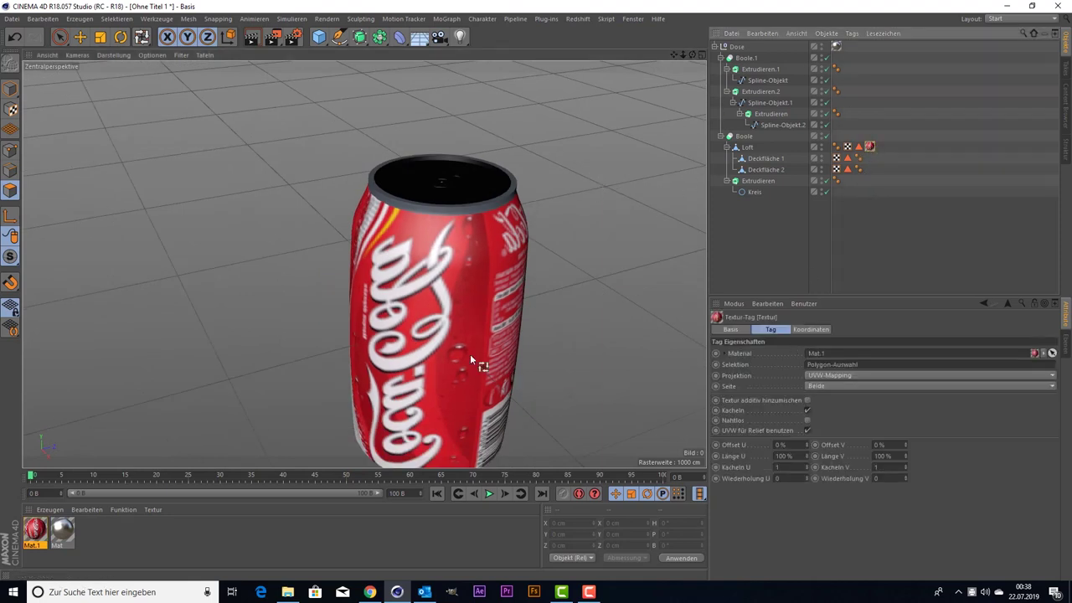
{"action": "left_click_drag", "start_coordinate": [470, 354], "coordinate": [417, 426], "text": "alt"}
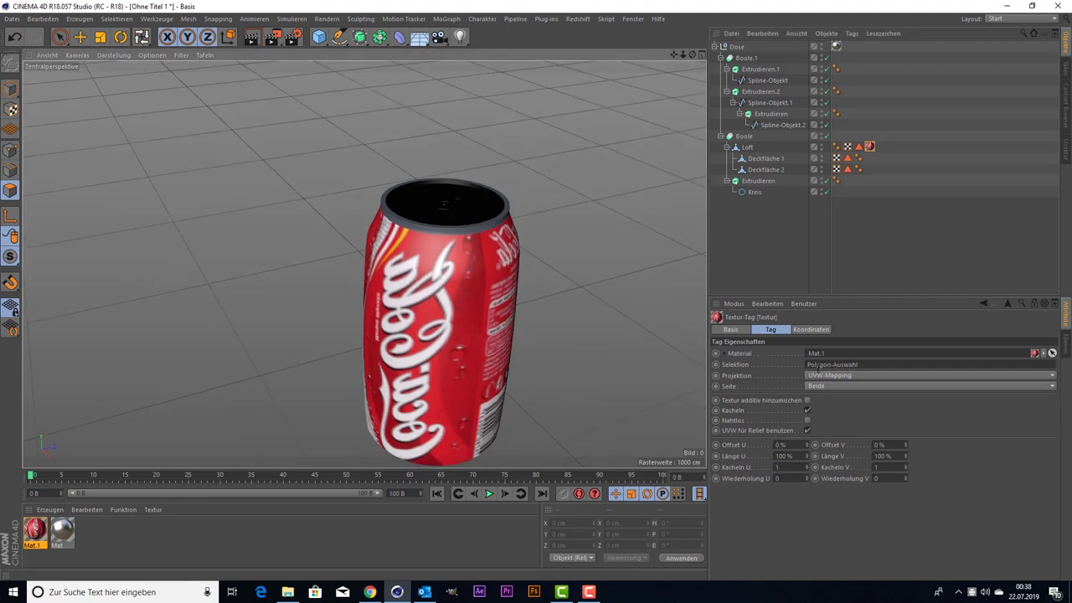
- Set the texture tag's projection to Zylinder-Mapping
{"action": "left_click", "coordinate": [820, 375]}
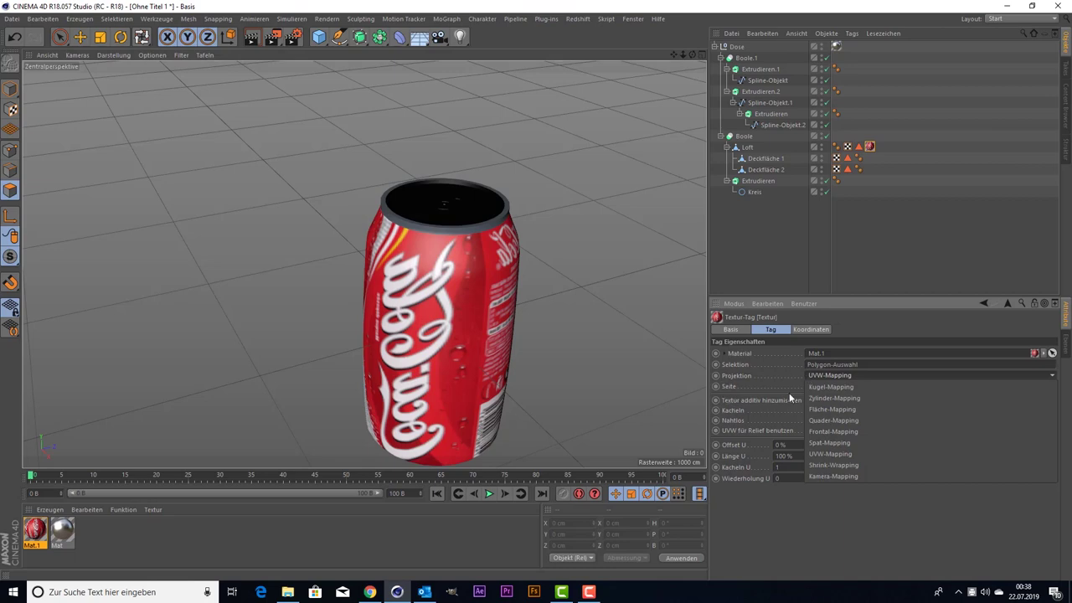
{"action": "left_click", "coordinate": [853, 397]}
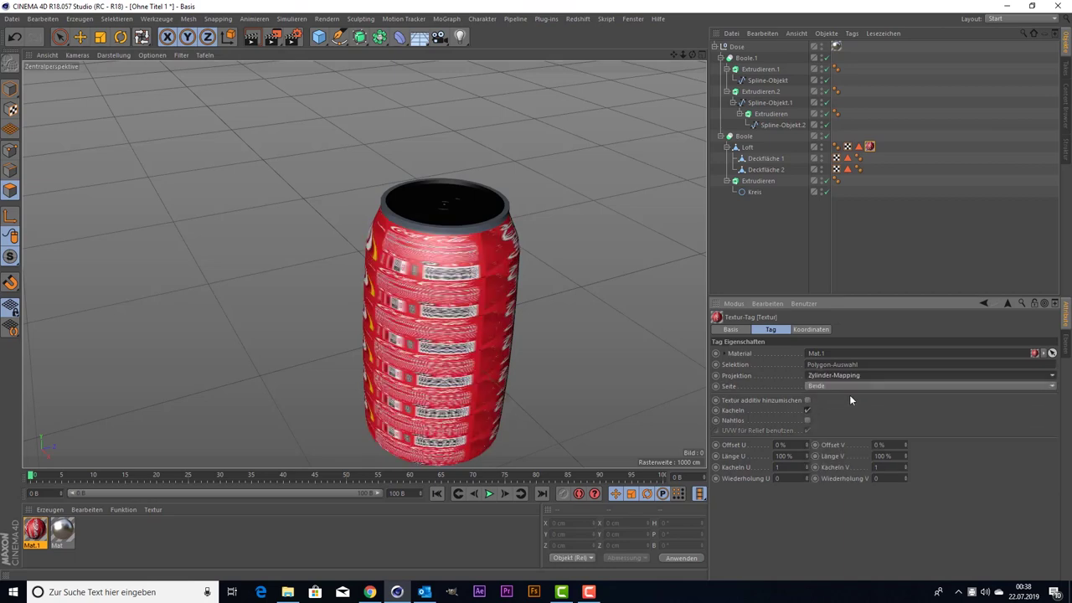
{"action": "left_click_drag", "start_coordinate": [674, 56], "coordinate": [637, 34]}
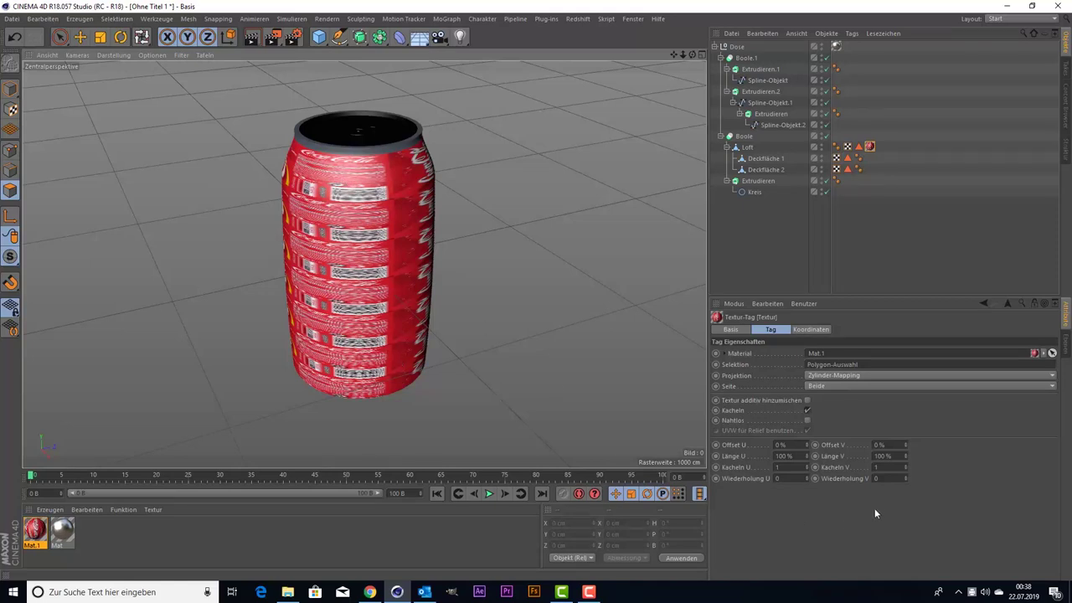
- Set the label's vertical repetition to 1 and orbit to a level side view
{"action": "left_click", "coordinate": [779, 479]}
{"action": "type", "text": "1"}
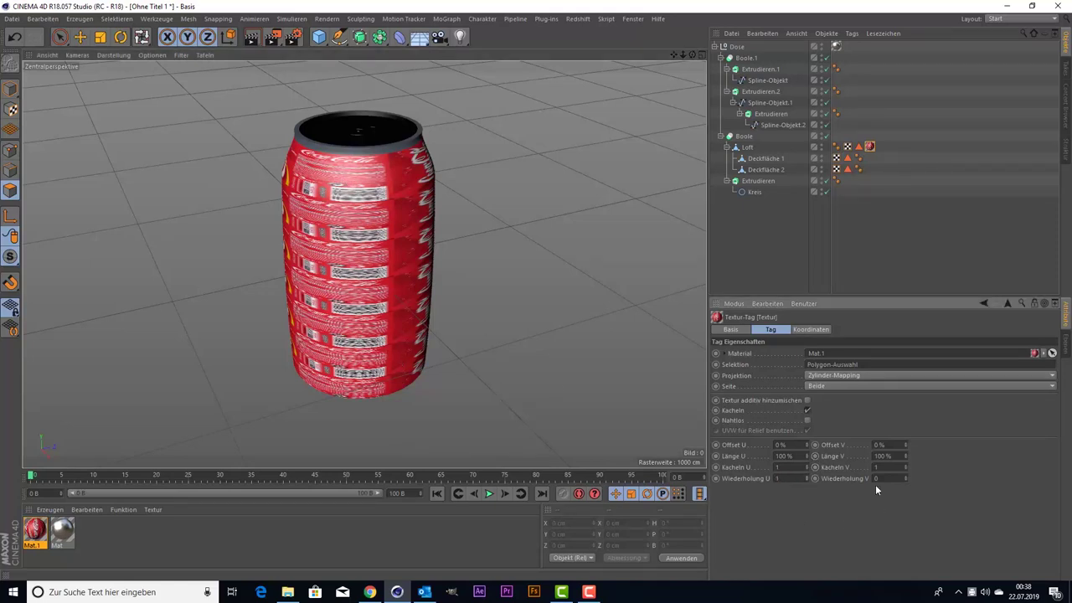
{"action": "left_click", "coordinate": [907, 476]}
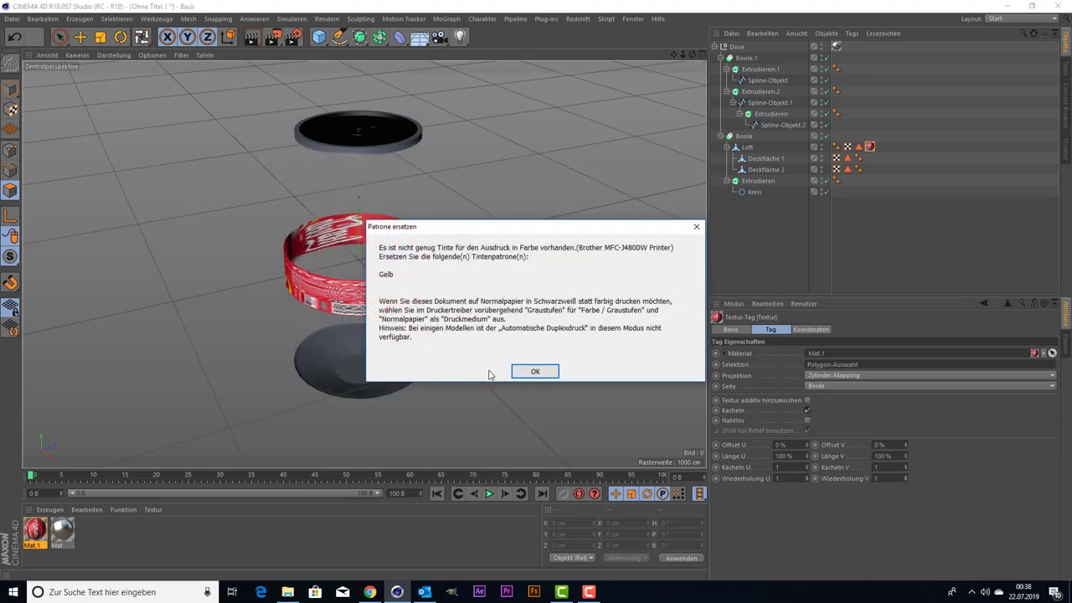
{"action": "left_click", "coordinate": [520, 370]}
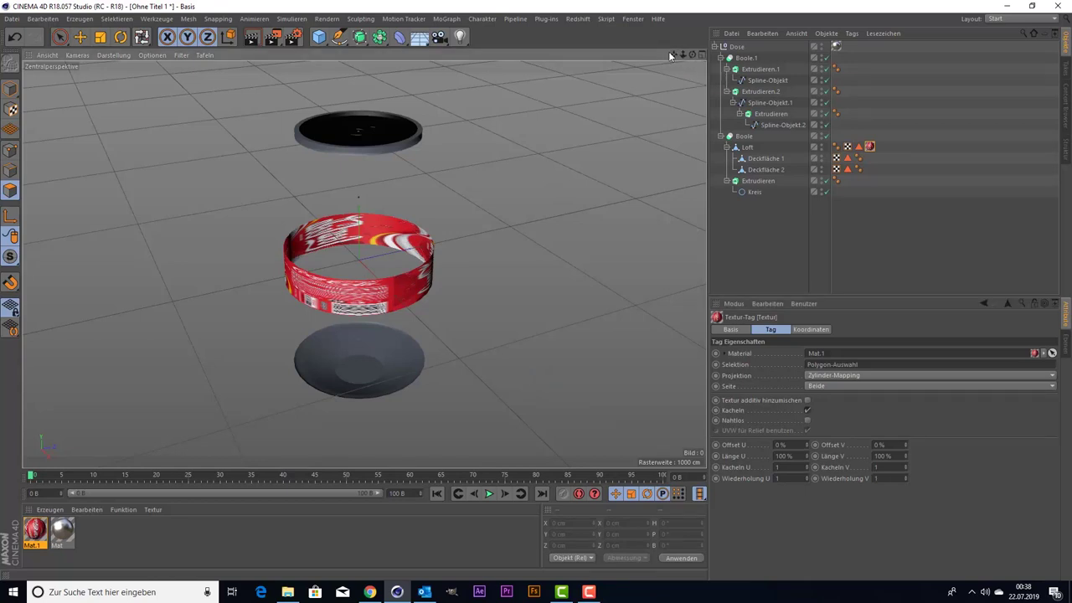
{"action": "left_click_drag", "start_coordinate": [671, 53], "coordinate": [588, 206]}
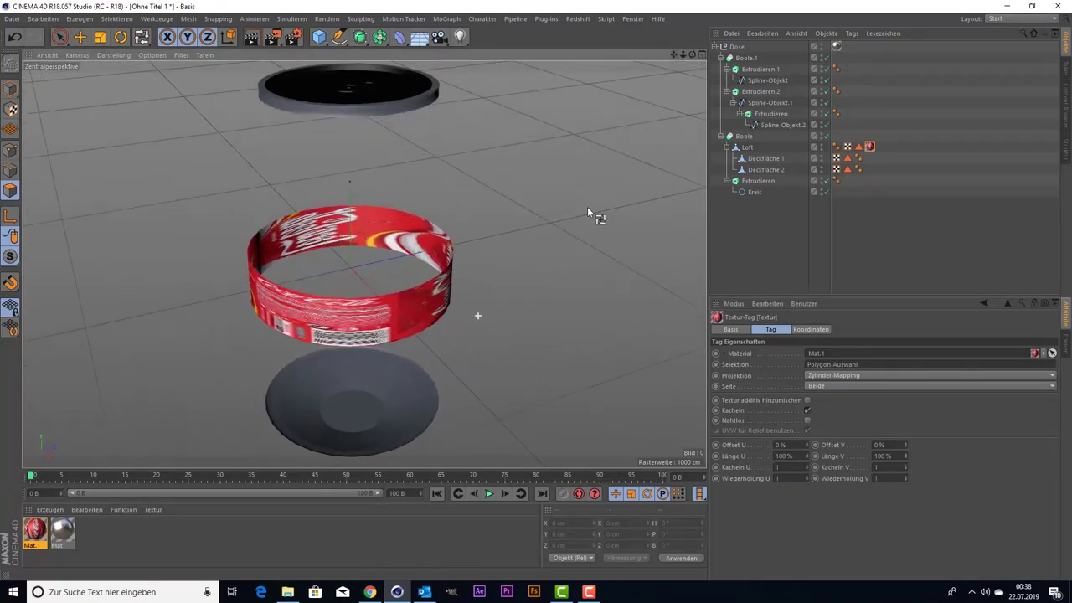
{"action": "left_click_drag", "start_coordinate": [693, 55], "coordinate": [693, 34]}
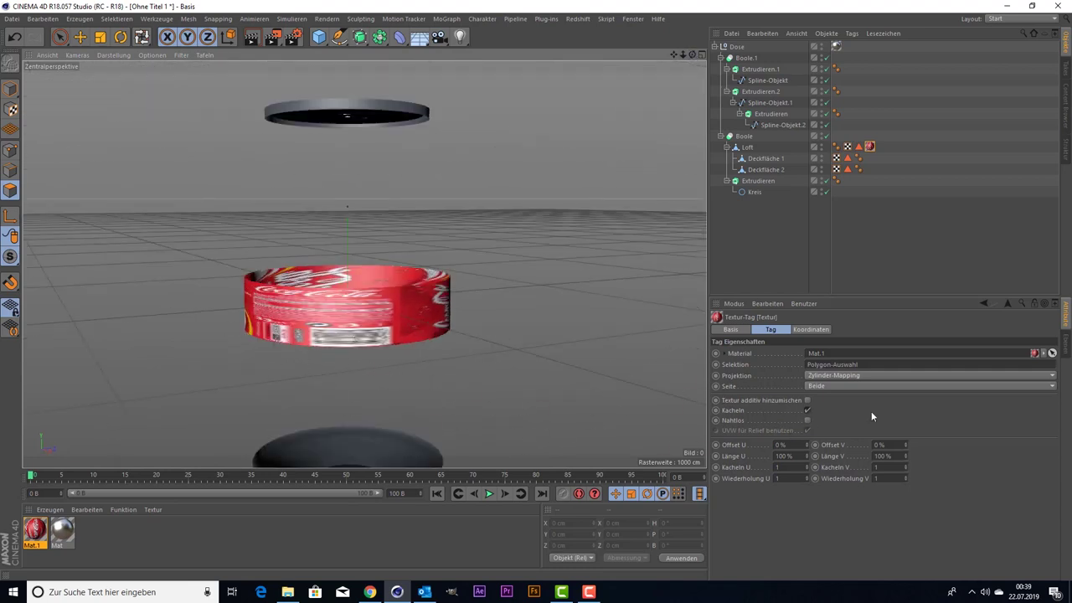
- Shift the label's Offset V to -303%
{"action": "left_click_drag", "start_coordinate": [909, 444], "coordinate": [910, 385]}
{"action": "left_click_drag", "start_coordinate": [905, 444], "coordinate": [905, 519]}
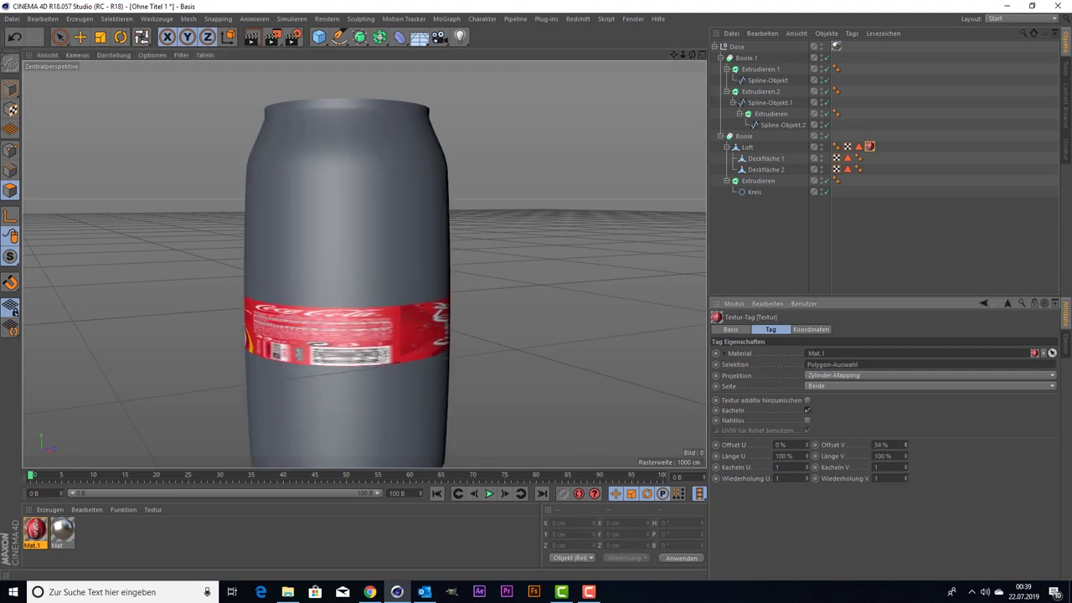
{"action": "left_click_drag", "start_coordinate": [906, 444], "coordinate": [905, 519]}
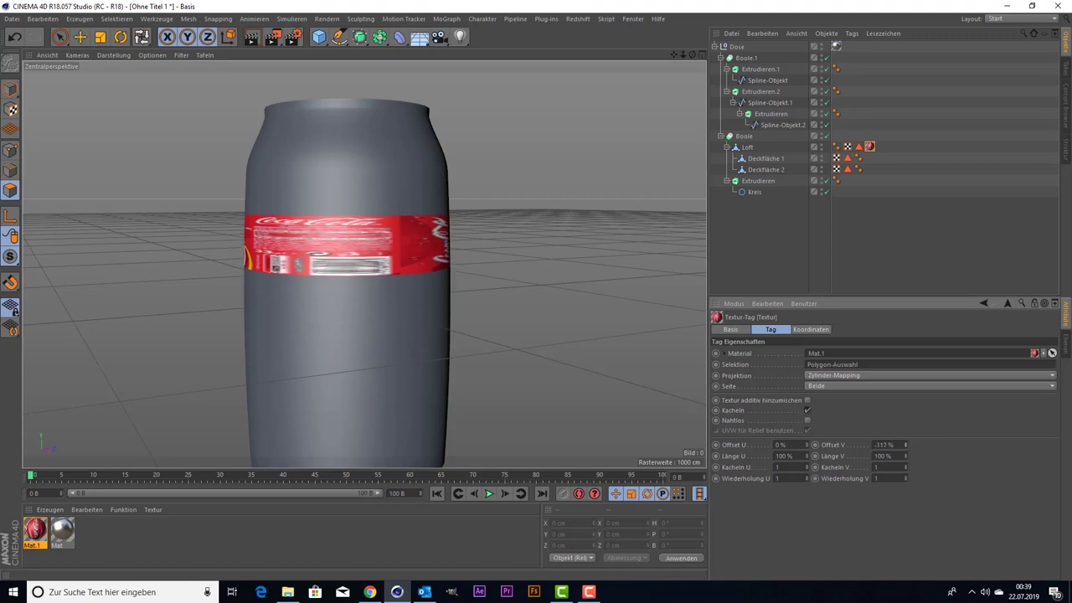
{"action": "left_click_drag", "start_coordinate": [905, 444], "coordinate": [906, 441]}
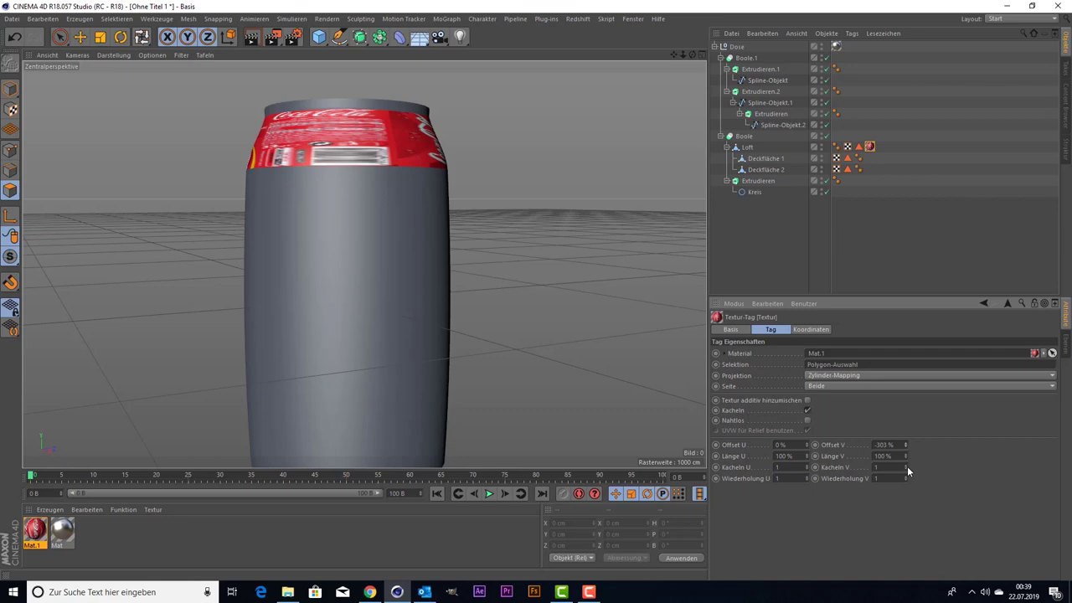
- Stretch Länge V to 675.231% so the label covers the can, then orbit to check
{"action": "left_click_drag", "start_coordinate": [906, 472], "coordinate": [905, 519]}
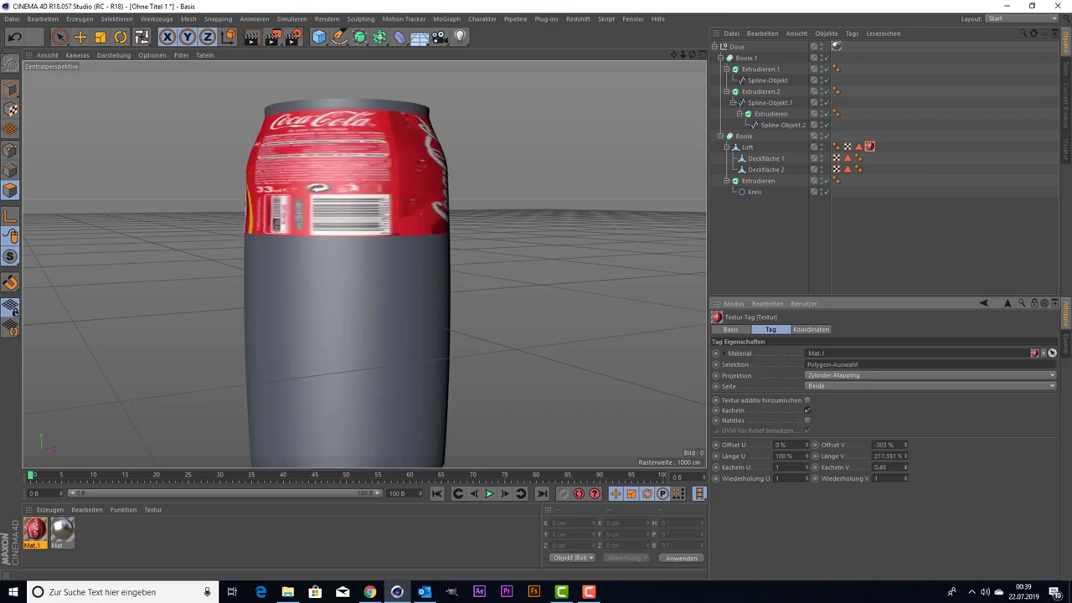
{"action": "scroll", "coordinate": [672, 240], "scroll_direction": "down", "scroll_amount": 2}
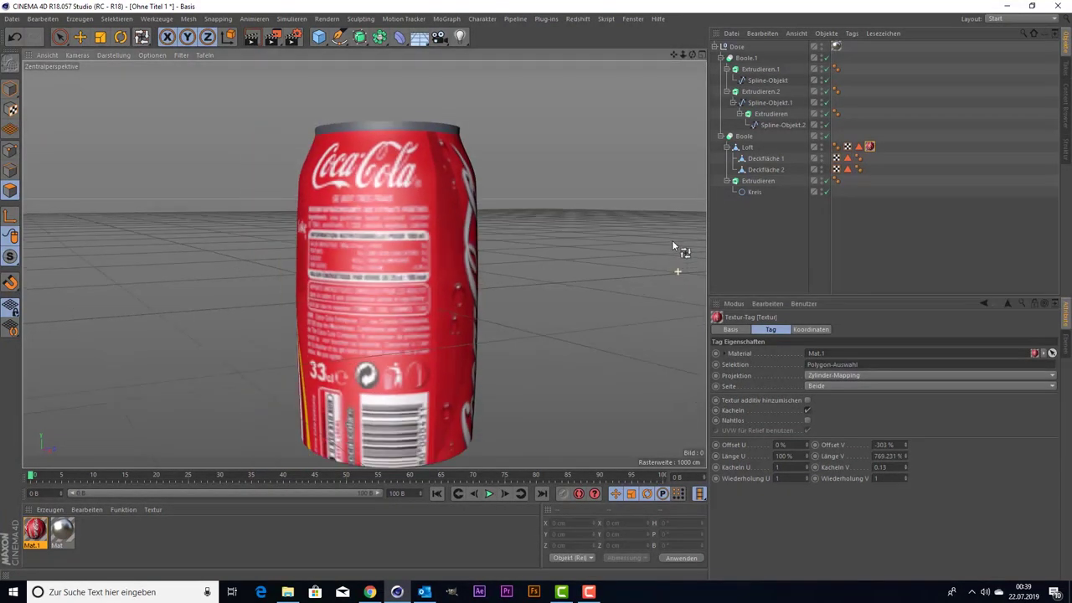
{"action": "scroll", "coordinate": [670, 199], "scroll_direction": "down", "scroll_amount": 1}
{"action": "scroll", "coordinate": [670, 199], "scroll_direction": "down", "scroll_amount": 1}
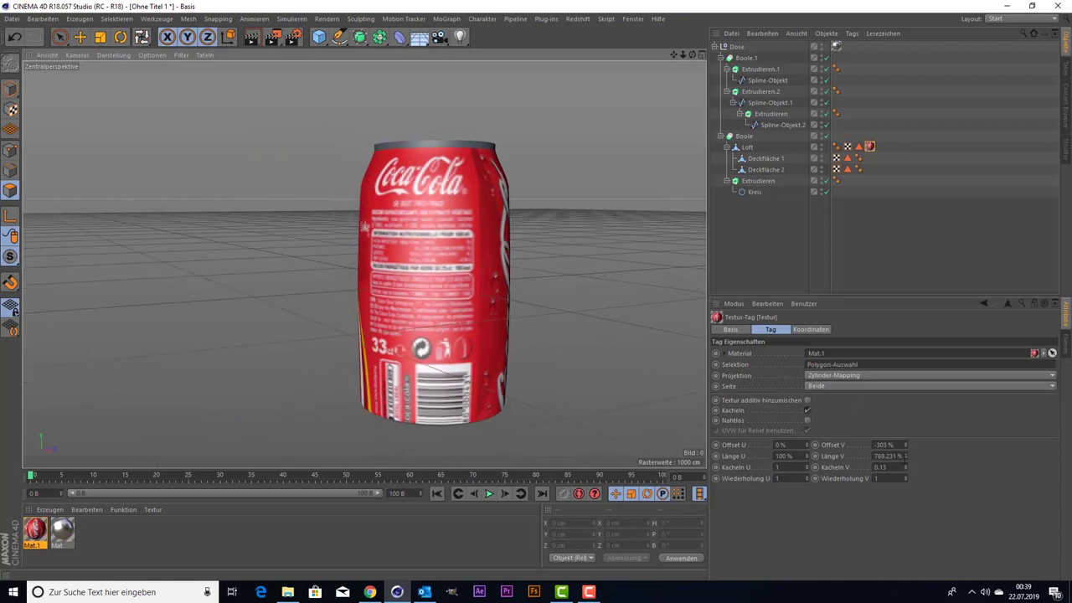
{"action": "mouse_move", "coordinate": [906, 467]}
{"action": "left_mouse_down"}
{"action": "mouse_move", "coordinate": [906, 444]}
{"action": "mouse_move", "coordinate": [905, 468]}
{"action": "left_mouse_up"}
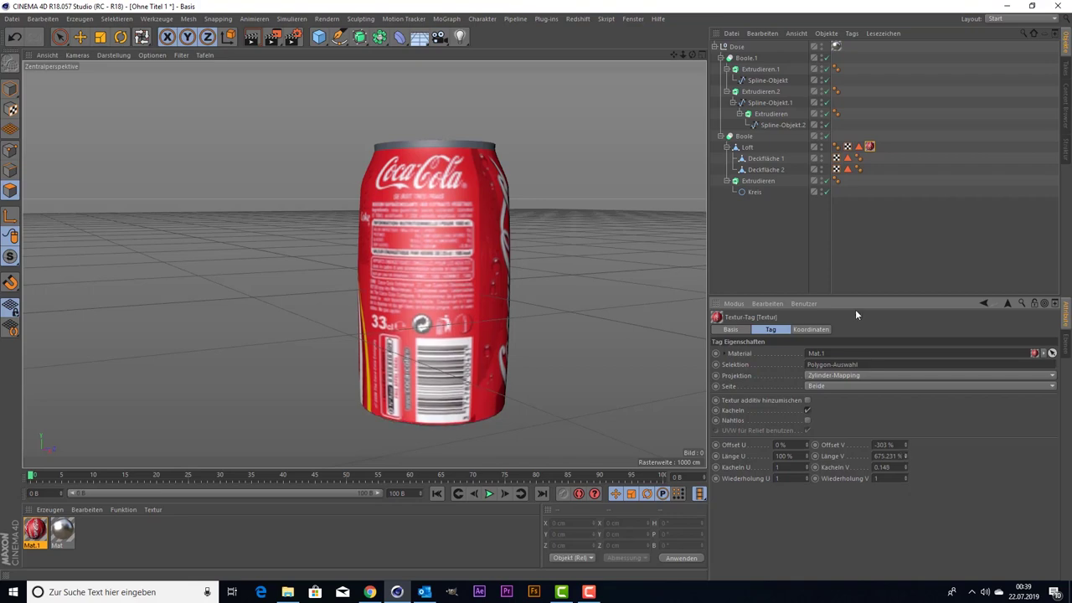
{"action": "left_click_drag", "start_coordinate": [692, 54], "coordinate": [364, 264]}
{"action": "mouse_move", "coordinate": [676, 53]}
{"action": "left_mouse_down"}
{"action": "mouse_move", "coordinate": [537, 105]}
{"action": "mouse_move", "coordinate": [438, 219]}
{"action": "mouse_move", "coordinate": [457, 217]}
{"action": "mouse_move", "coordinate": [614, 48]}
{"action": "mouse_move", "coordinate": [660, 61]}
{"action": "mouse_move", "coordinate": [422, 254]}
{"action": "mouse_move", "coordinate": [454, 263]}
{"action": "mouse_move", "coordinate": [633, 227]}
{"action": "mouse_move", "coordinate": [632, 187]}
{"action": "mouse_move", "coordinate": [777, 180]}
{"action": "left_mouse_up"}
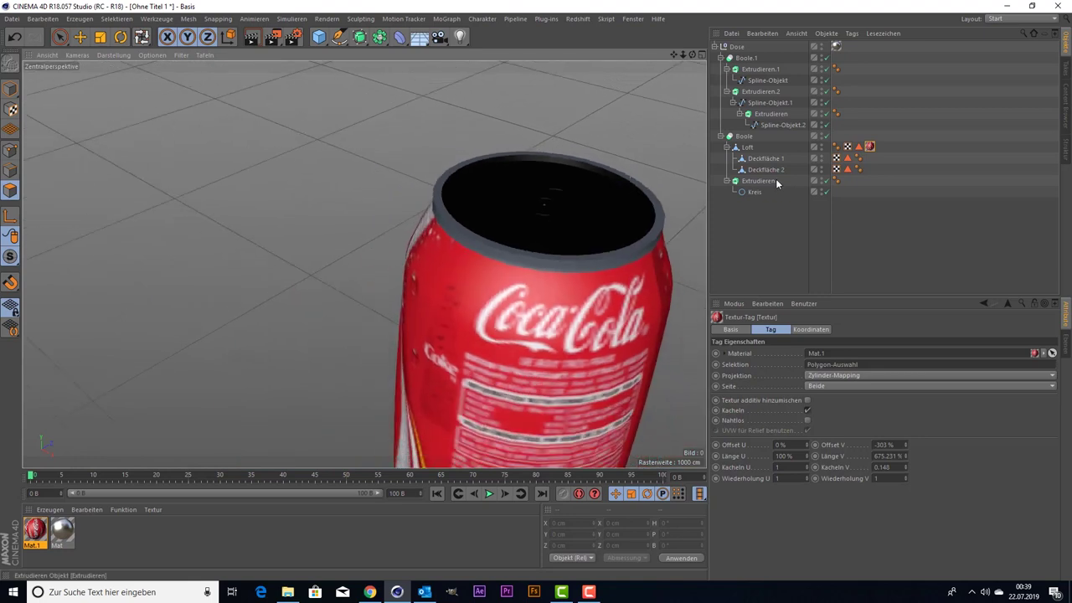
- Click through the Boole, Loft, Kreis and Extrudieren objects in the Object Manager
{"action": "left_click", "coordinate": [746, 137]}
{"action": "left_click_drag", "start_coordinate": [673, 55], "coordinate": [783, 159]}
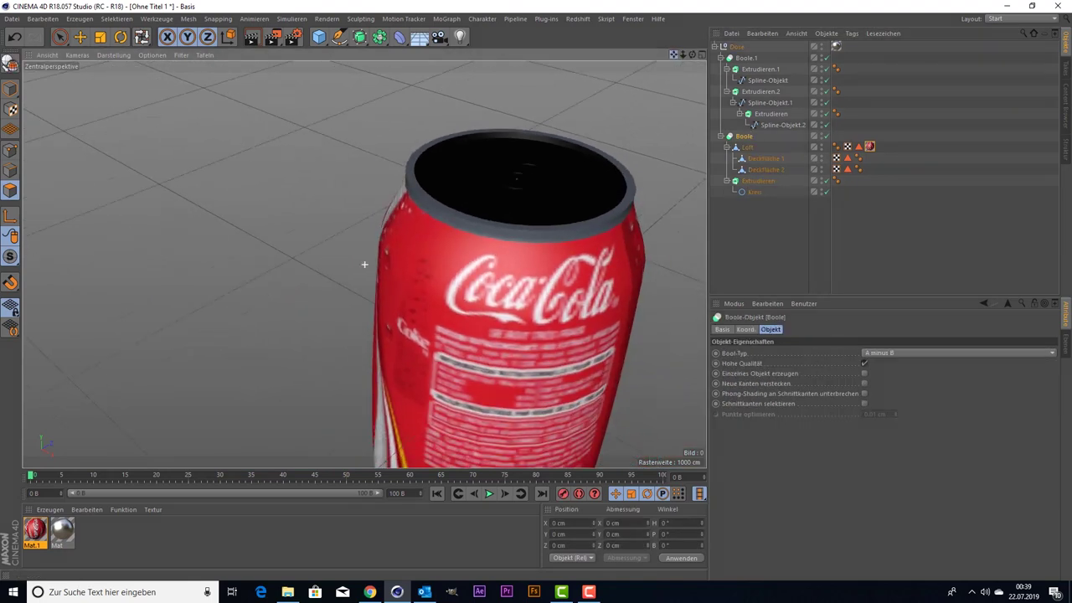
{"action": "left_click", "coordinate": [748, 148]}
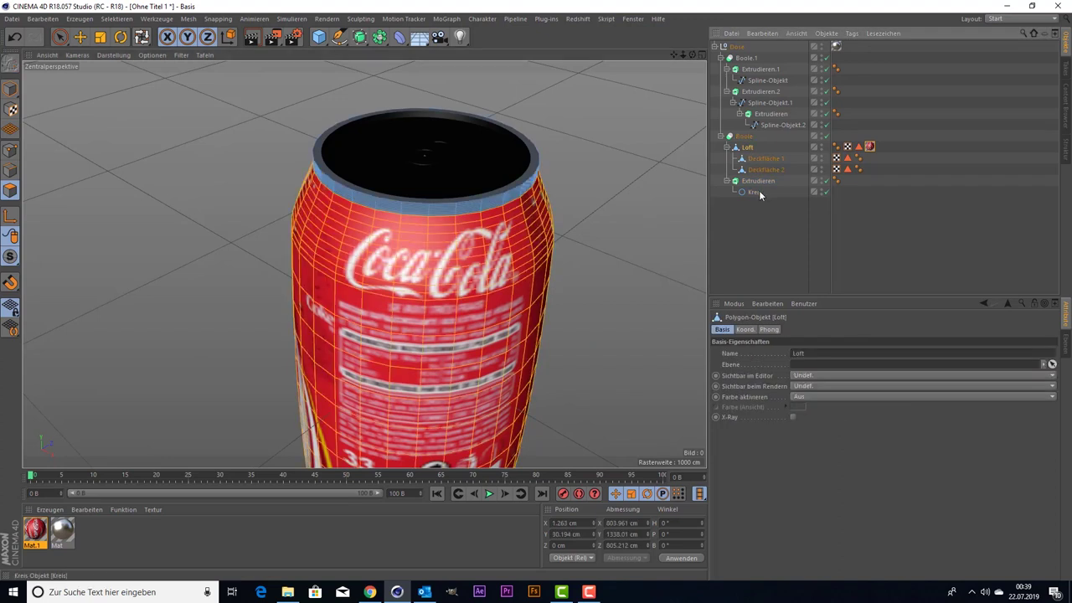
{"action": "left_click", "coordinate": [759, 192]}
{"action": "left_click", "coordinate": [758, 182]}
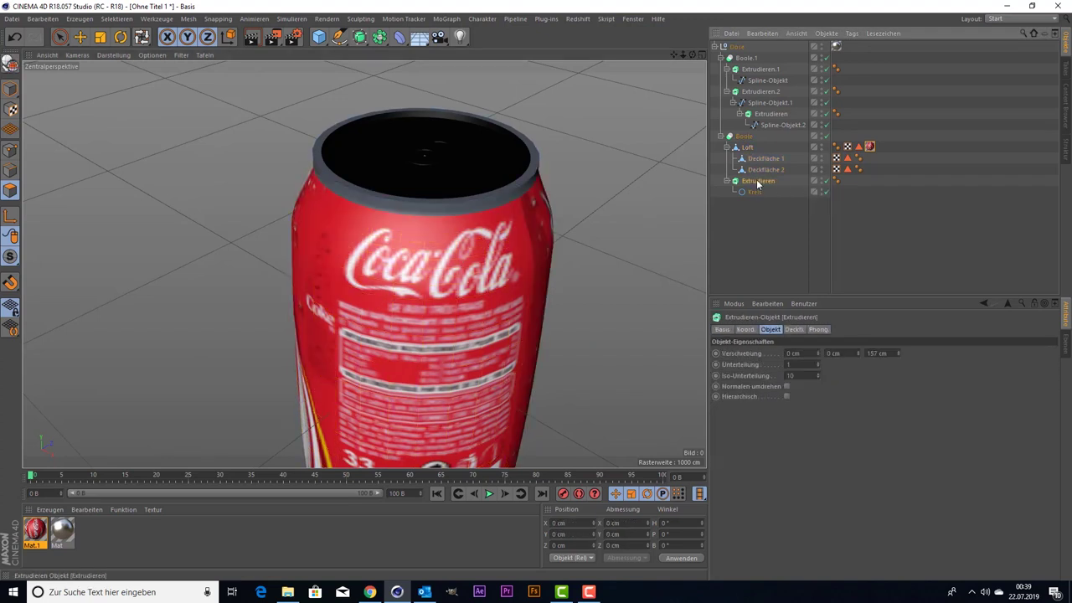
- Check Boole.1 and Deckfläche 1, deselect all, and open the primitive object list
{"action": "left_click", "coordinate": [745, 58]}
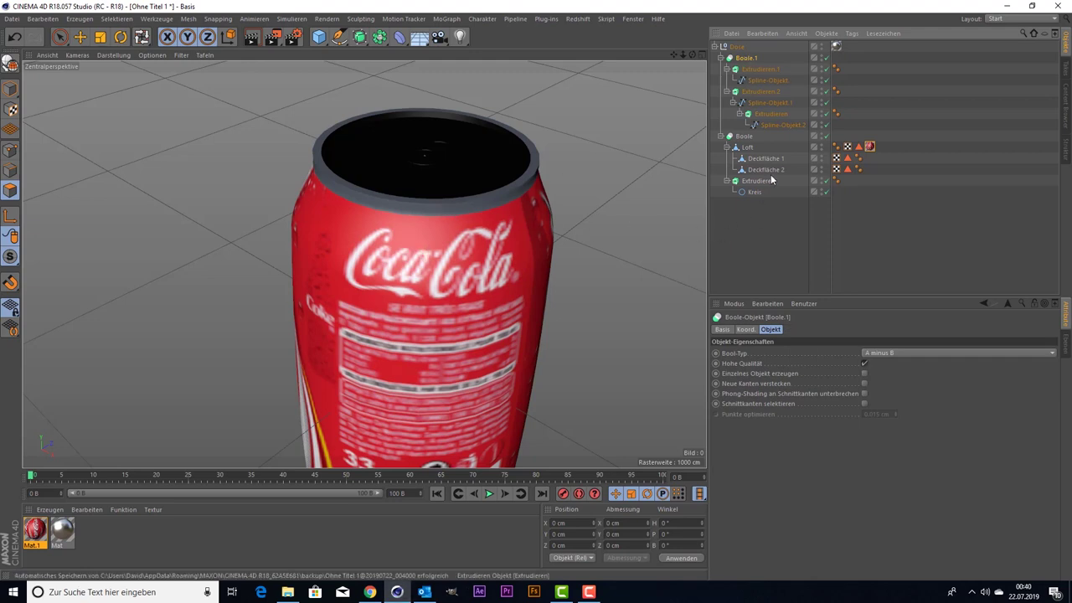
{"action": "left_click", "coordinate": [753, 159]}
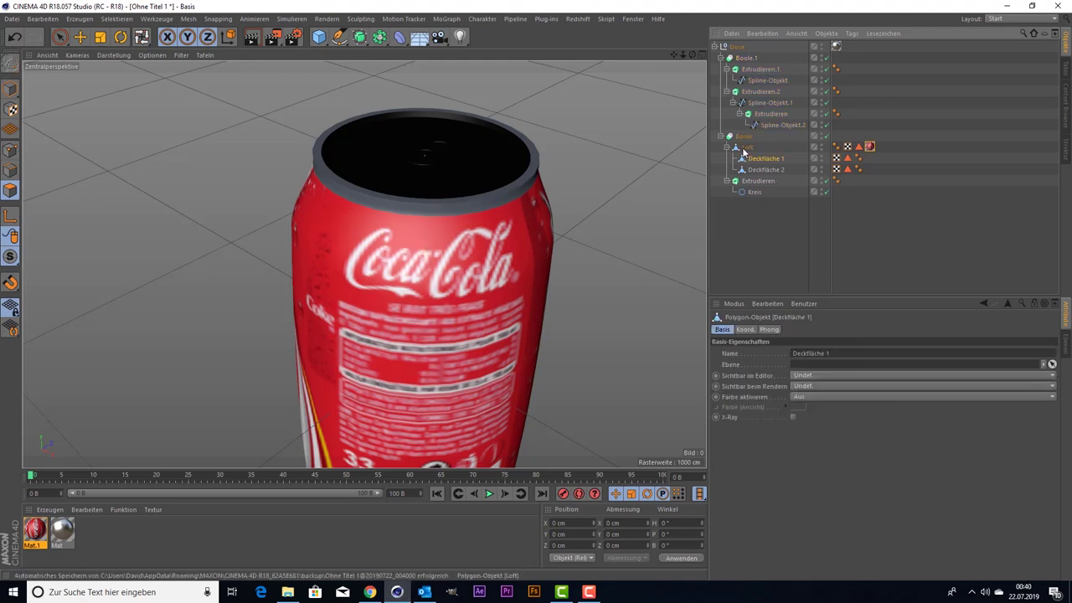
{"action": "left_click", "coordinate": [745, 148]}
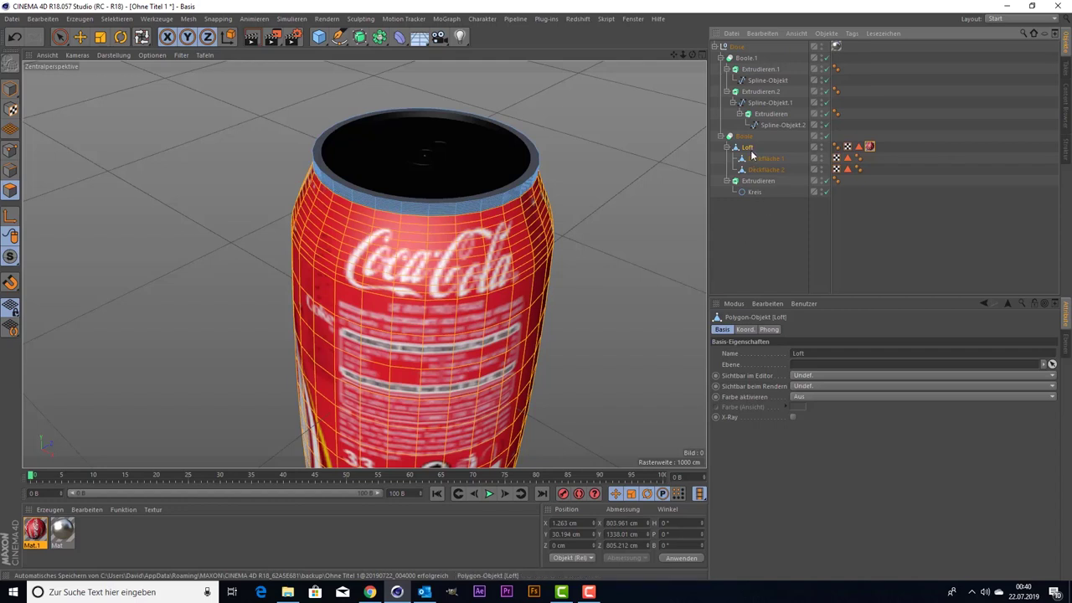
{"action": "left_click", "coordinate": [772, 241]}
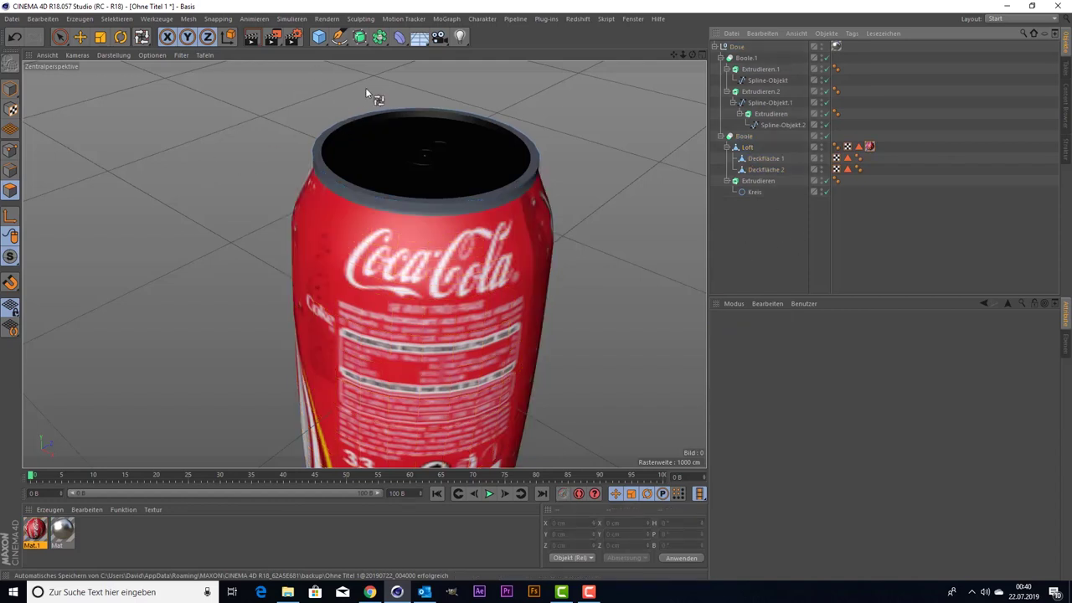
{"action": "left_click", "coordinate": [318, 39]}
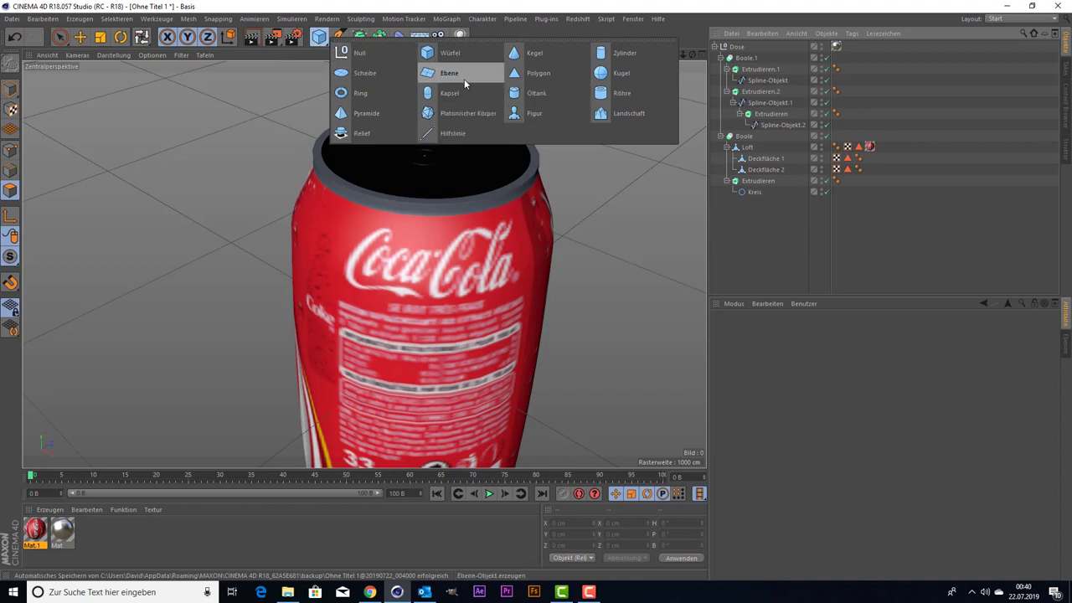
- Add a Ring object and raise it onto the top of the can
{"action": "left_click", "coordinate": [358, 93]}
{"action": "scroll", "coordinate": [398, 201], "scroll_direction": "down", "scroll_amount": 5}
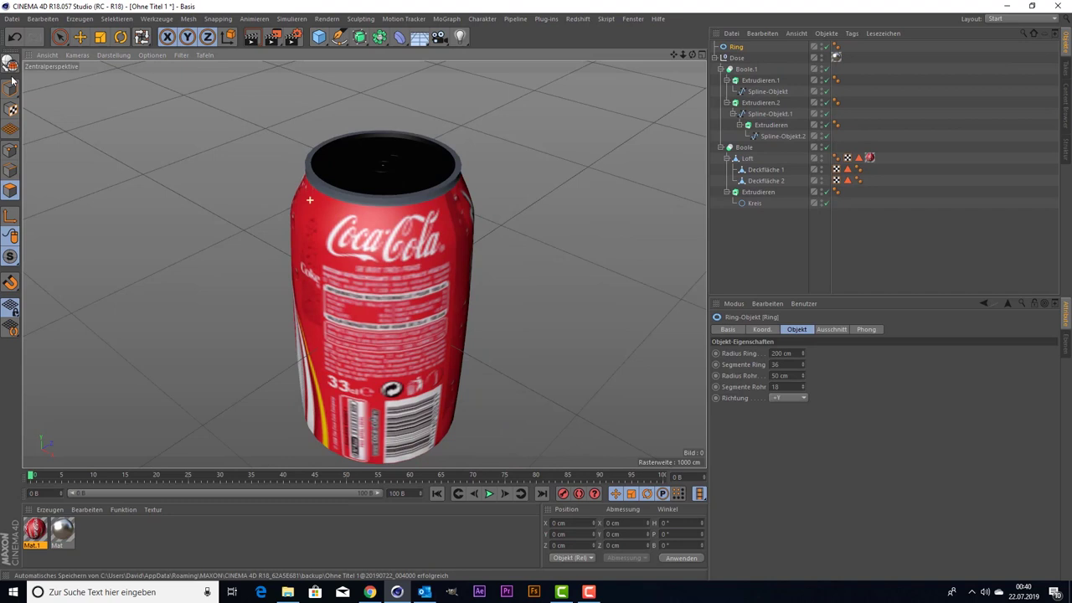
{"action": "left_click", "coordinate": [60, 37]}
{"action": "left_click_drag", "start_coordinate": [387, 230], "coordinate": [360, 123]}
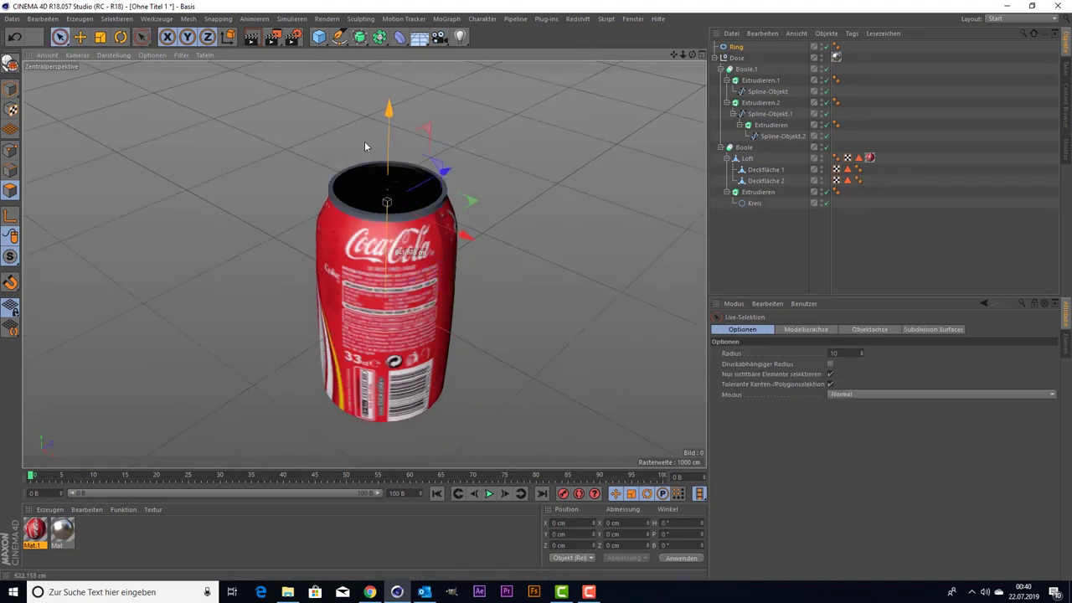
{"action": "scroll", "coordinate": [335, 125], "scroll_direction": "up", "scroll_amount": 3}
{"action": "scroll", "coordinate": [252, 92], "scroll_direction": "up", "scroll_amount": 3}
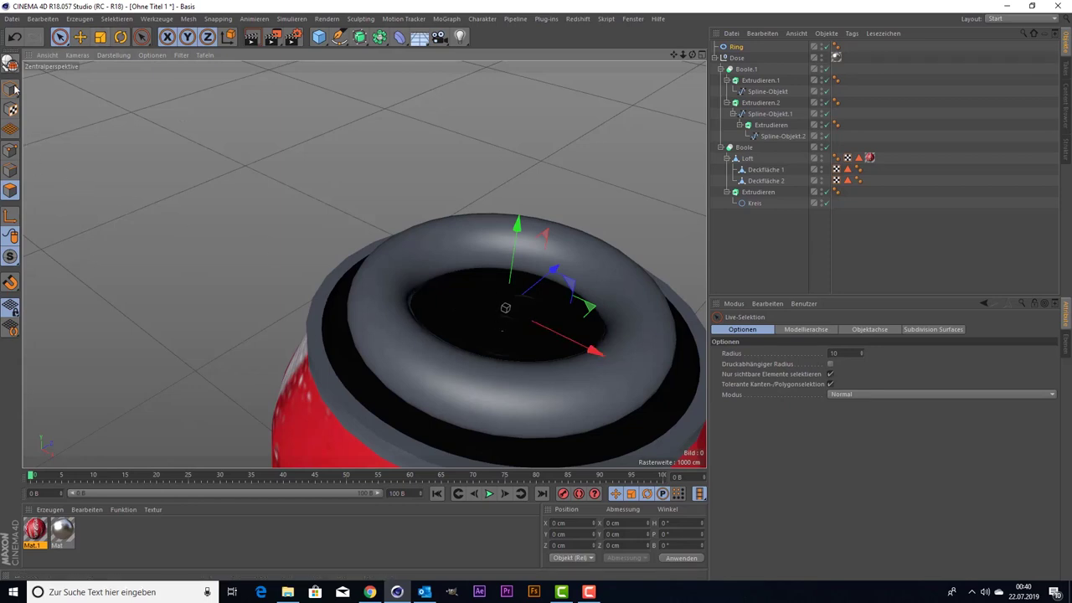
{"action": "left_click", "coordinate": [393, 251]}
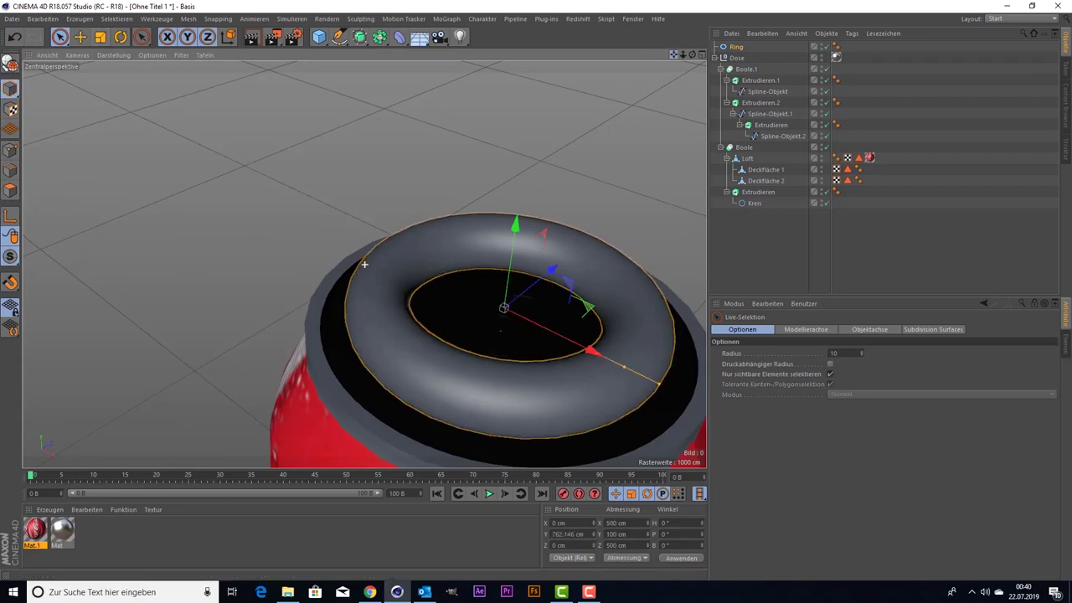
{"action": "left_click_drag", "start_coordinate": [675, 53], "coordinate": [668, 109]}
- Resize the ring's tube and radius to fit the can rim, scaling it to about 97.5%
{"action": "left_click_drag", "start_coordinate": [528, 322], "coordinate": [558, 331]}
{"action": "mouse_move", "coordinate": [498, 303]}
{"action": "left_mouse_down"}
{"action": "mouse_move", "coordinate": [591, 352]}
{"action": "mouse_move", "coordinate": [535, 345]}
{"action": "mouse_move", "coordinate": [563, 333]}
{"action": "left_mouse_up"}
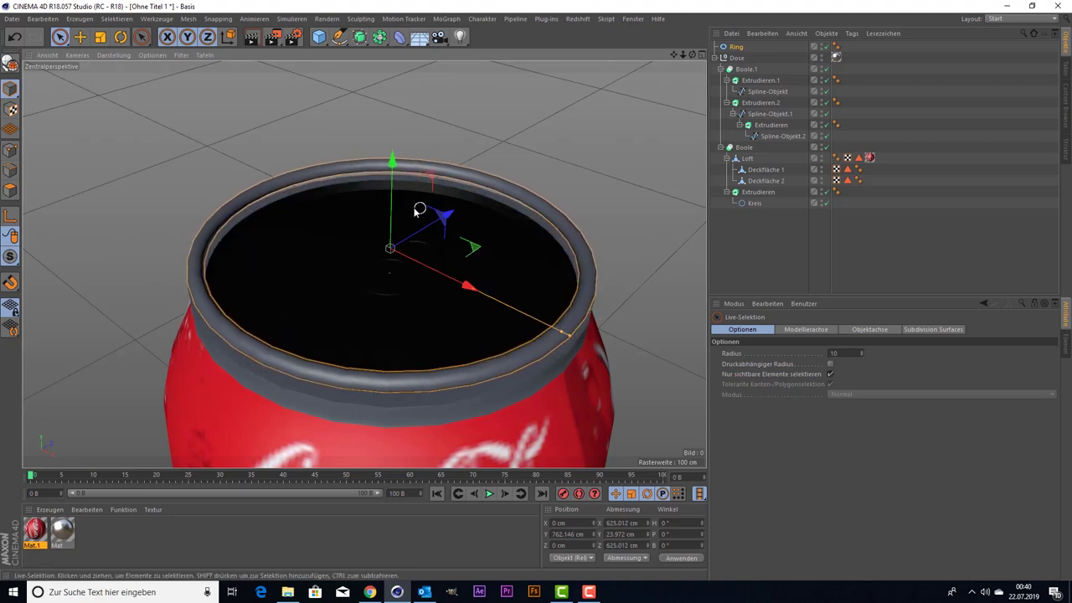
{"action": "left_click_drag", "start_coordinate": [391, 205], "coordinate": [393, 225]}
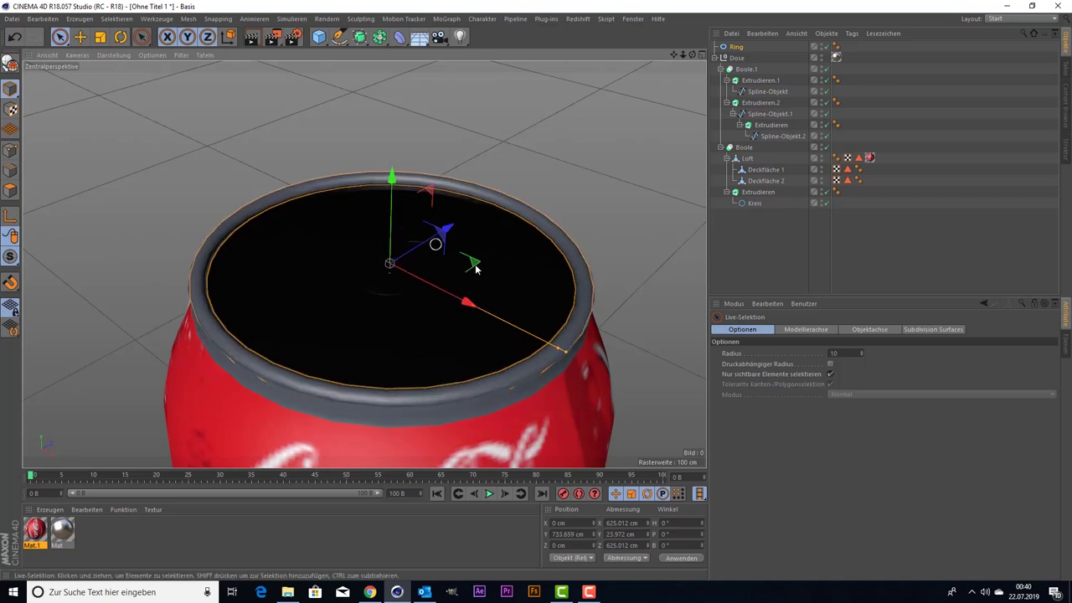
{"action": "left_click_drag", "start_coordinate": [556, 348], "coordinate": [556, 356]}
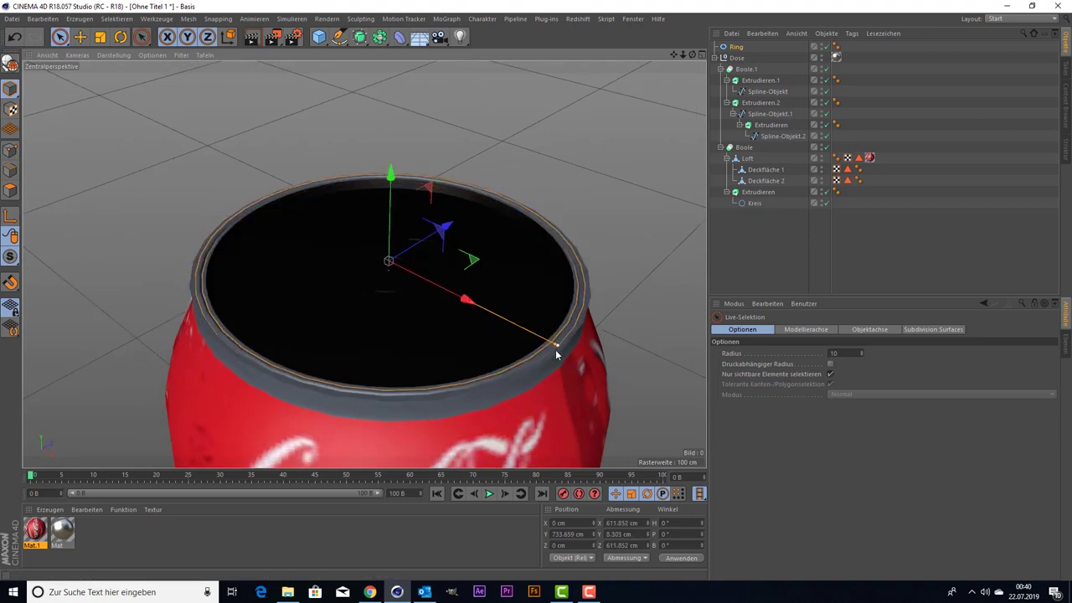
{"action": "left_click_drag", "start_coordinate": [556, 355], "coordinate": [558, 355]}
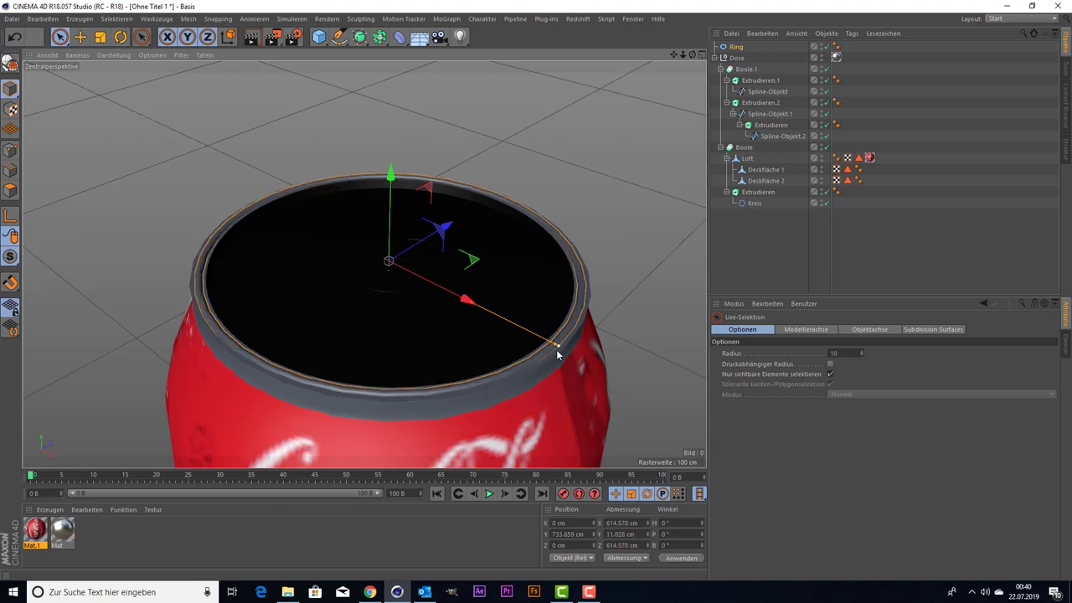
{"action": "key", "text": "t"}
{"action": "left_click_drag", "start_coordinate": [108, 65], "coordinate": [105, 109]}
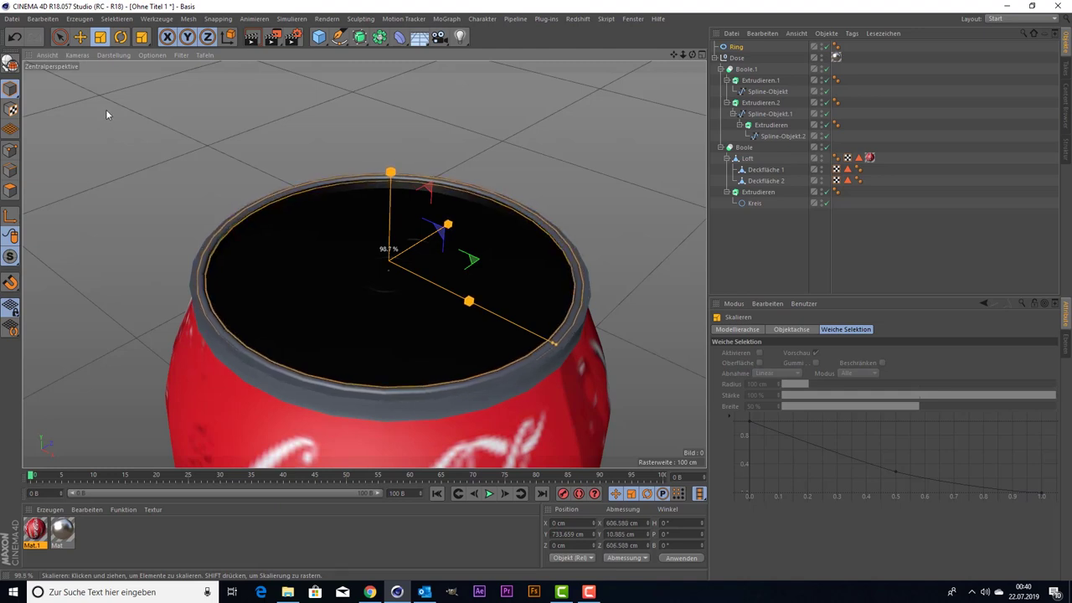
{"action": "key", "text": "space"}
- Set the ring's segment count to 478 and box-select all the can part objects
{"action": "left_click", "coordinate": [765, 48]}
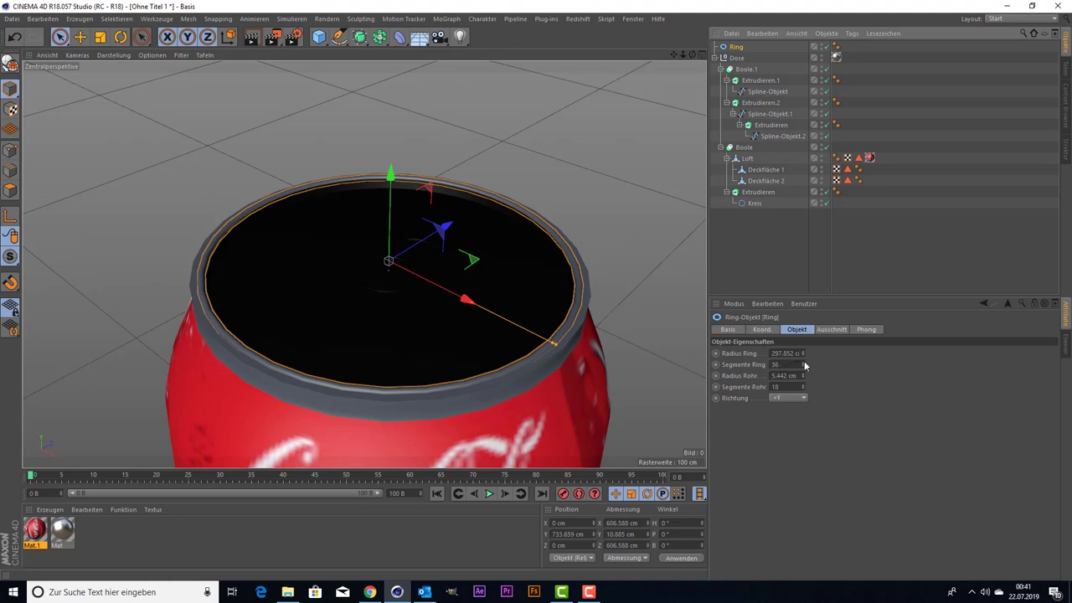
{"action": "left_click_drag", "start_coordinate": [802, 365], "coordinate": [837, 360]}
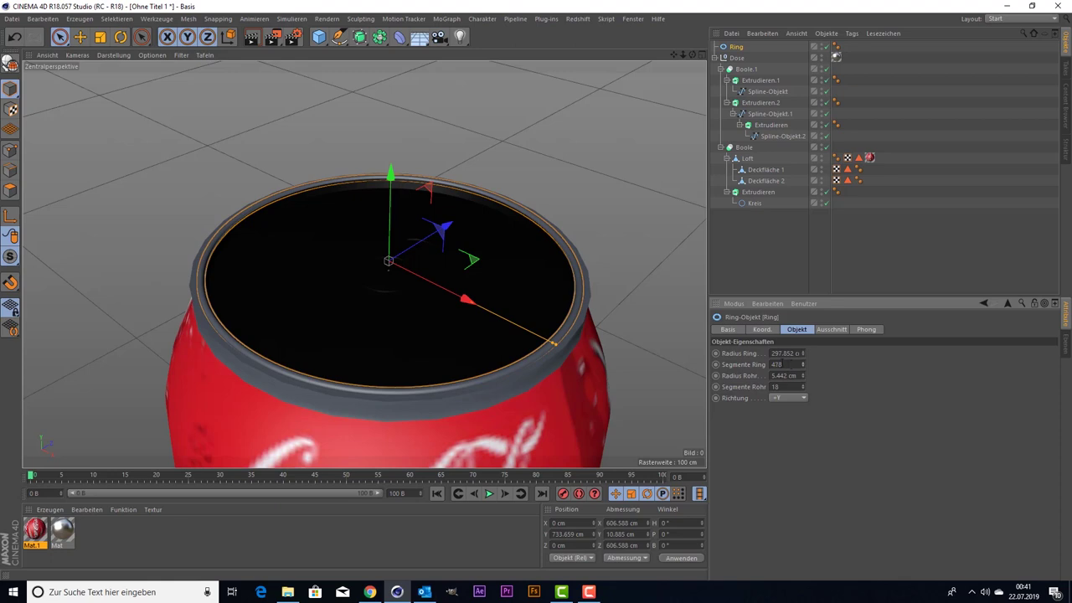
{"action": "left_click_drag", "start_coordinate": [802, 365], "coordinate": [837, 360]}
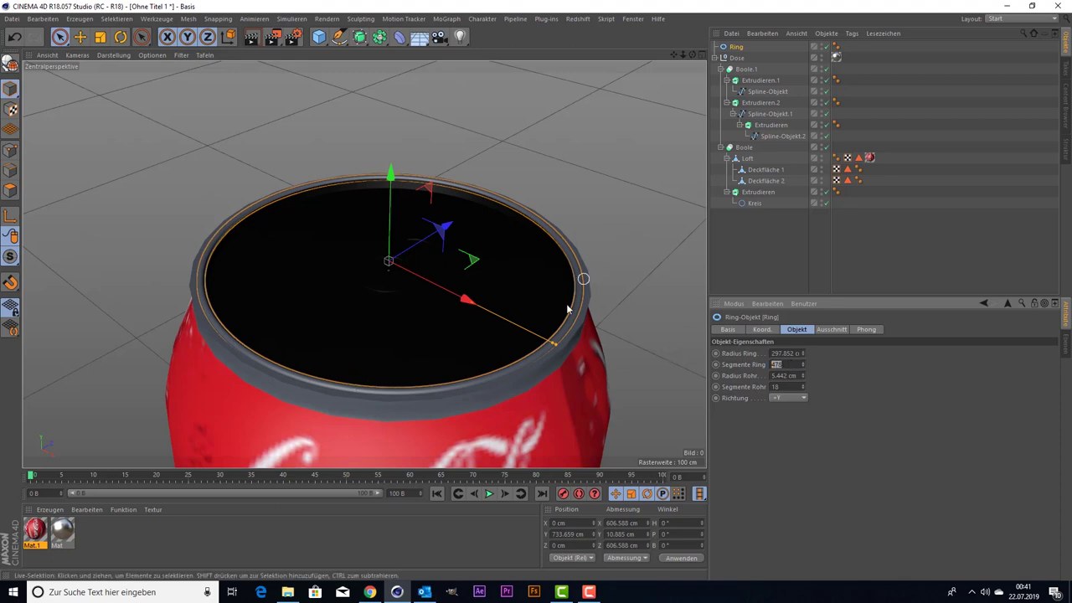
{"action": "scroll", "coordinate": [525, 230], "scroll_direction": "down", "scroll_amount": 3}
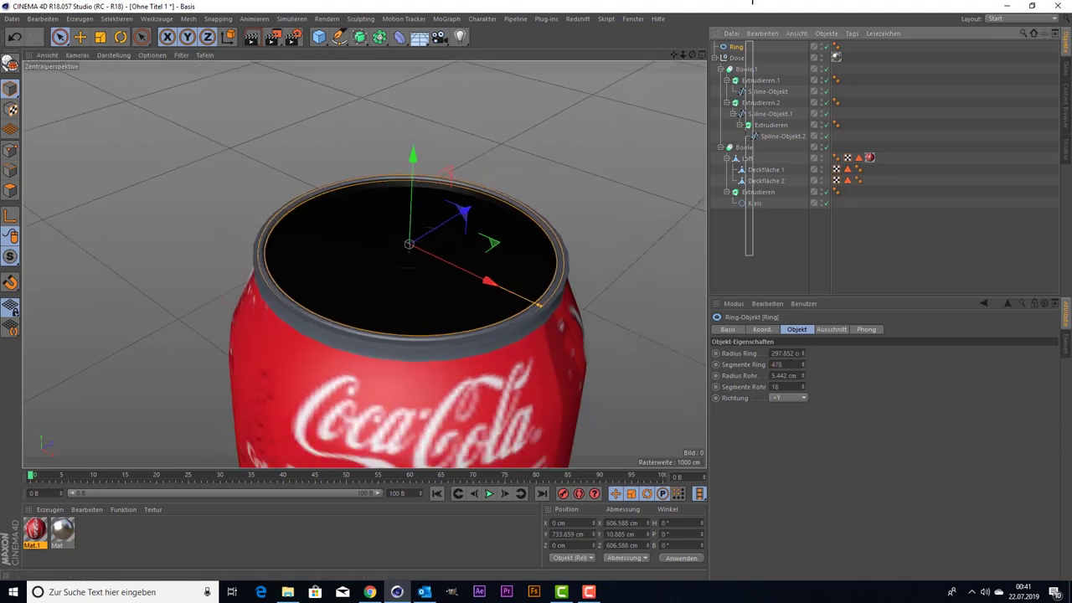
{"action": "left_click_drag", "start_coordinate": [746, 259], "coordinate": [749, 55]}
- Group the Ring and can parts under a null named Dose
{"action": "left_click_drag", "start_coordinate": [751, 217], "coordinate": [736, 33]}
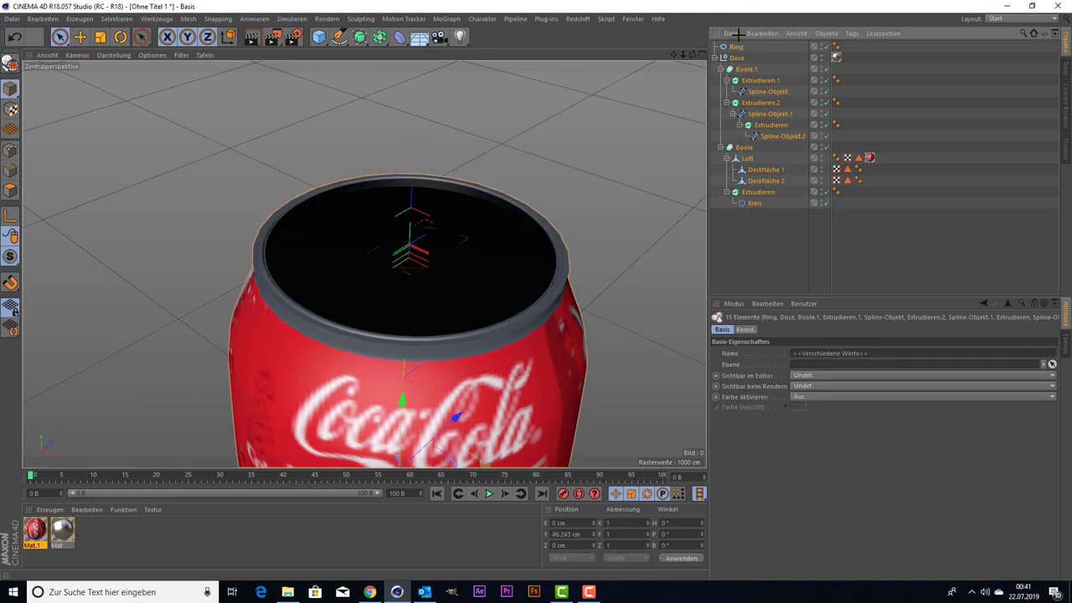
{"action": "key", "text": "x"}
{"action": "key", "text": "alt+g"}
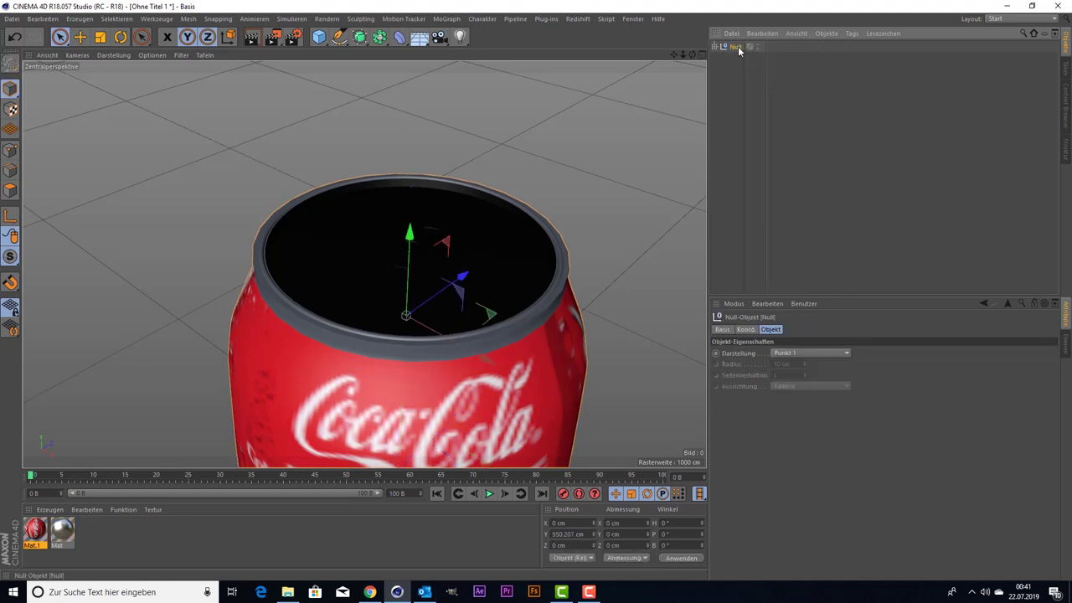
{"action": "double_click", "coordinate": [737, 47]}
{"action": "type", "text": "Dose"}
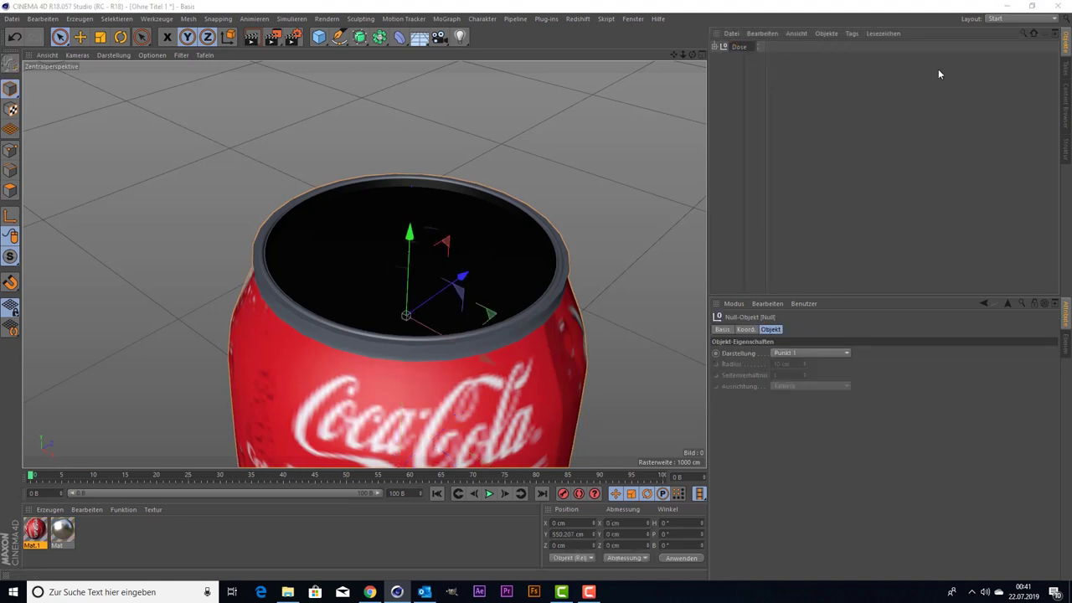
{"action": "key", "text": "Return"}
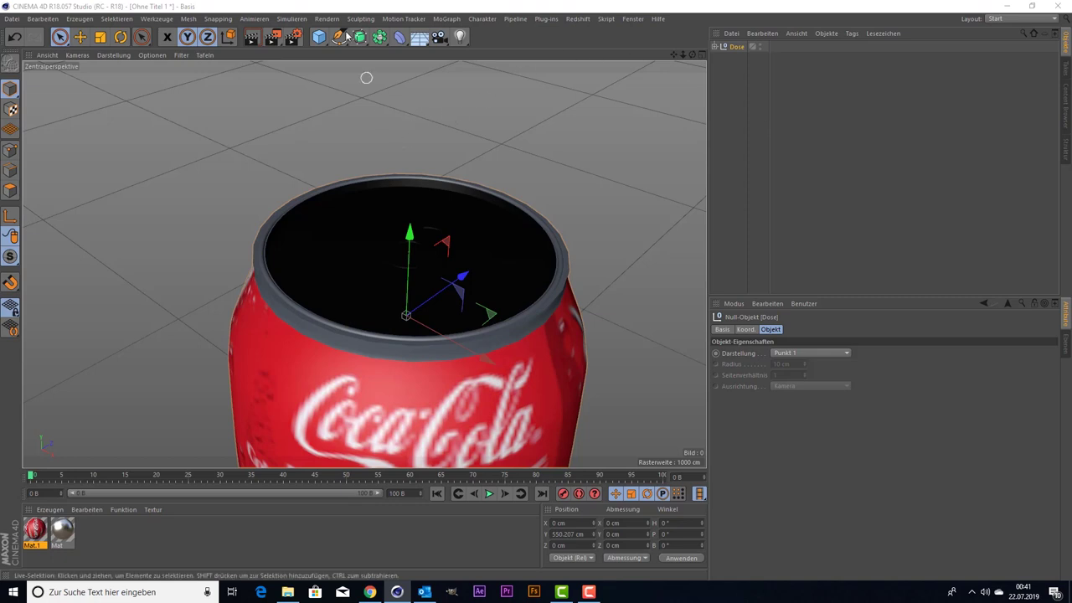
- Add a Subdivision Surface and make the Dose group its child
{"action": "left_click_drag", "start_coordinate": [366, 40], "coordinate": [405, 63]}
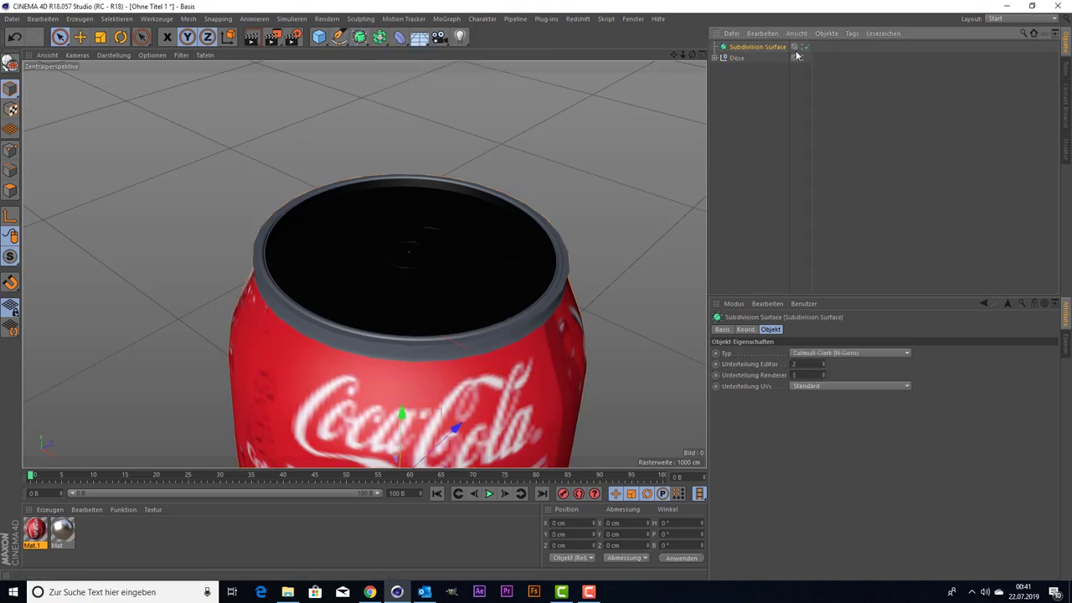
{"action": "left_click", "coordinate": [737, 61]}
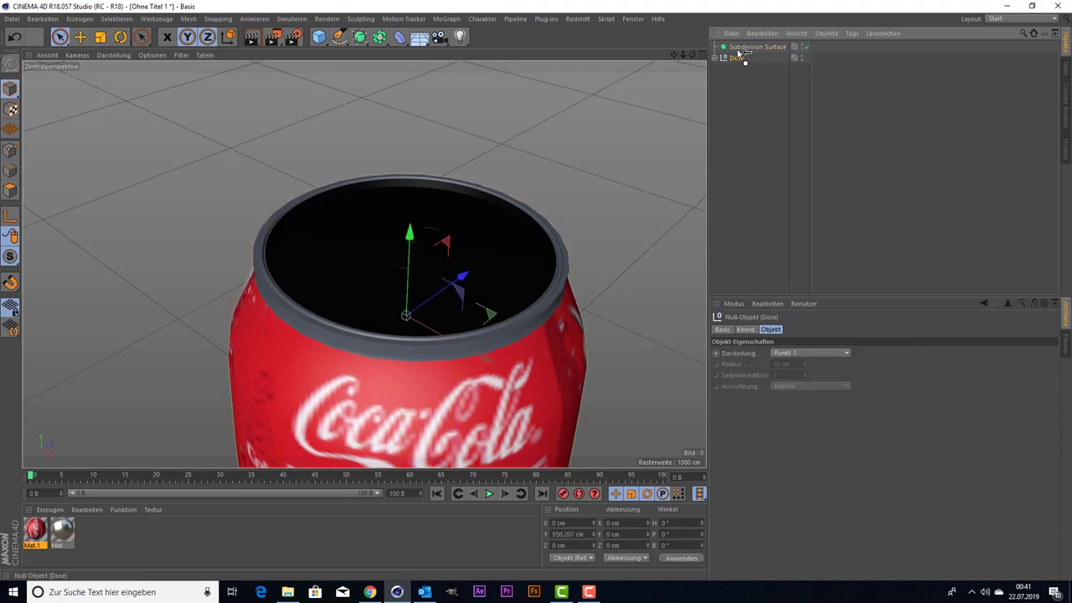
{"action": "left_click_drag", "start_coordinate": [738, 50], "coordinate": [745, 49]}
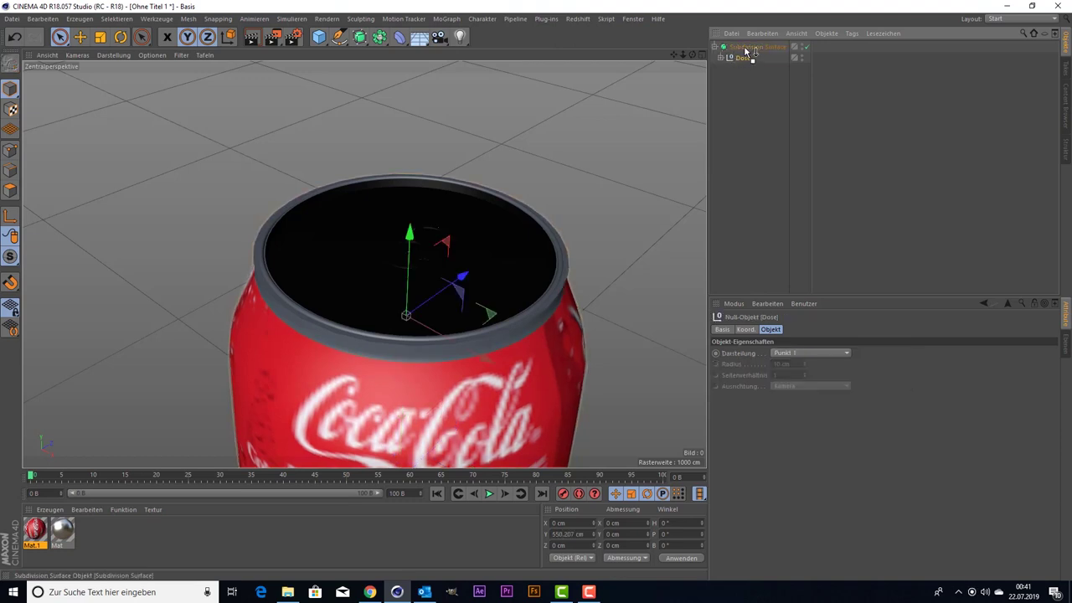
{"action": "left_click", "coordinate": [764, 165]}
{"action": "scroll", "coordinate": [495, 407], "scroll_direction": "up", "scroll_amount": 3}
{"action": "scroll", "coordinate": [495, 407], "scroll_direction": "up", "scroll_amount": 2}
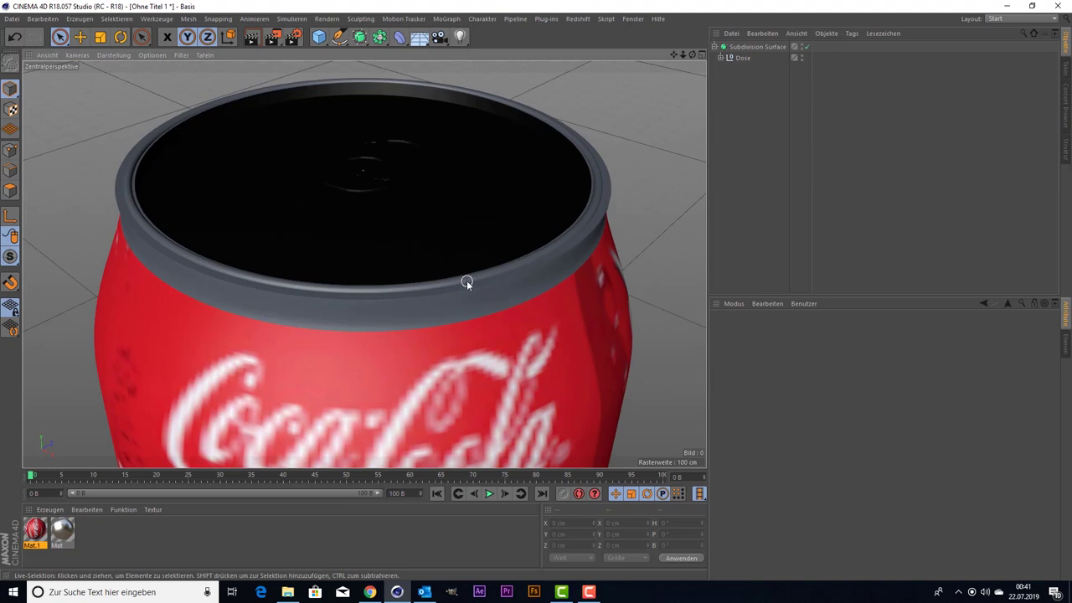
{"action": "scroll", "coordinate": [468, 280], "scroll_direction": "down", "scroll_amount": 3}
{"action": "scroll", "coordinate": [469, 278], "scroll_direction": "down", "scroll_amount": 2}
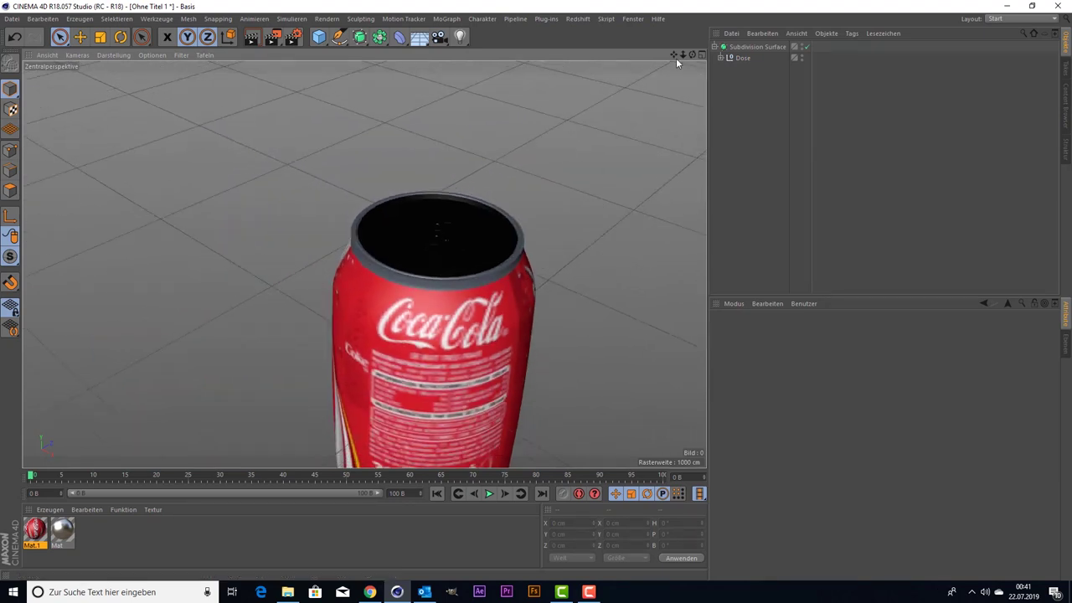
- Orbit to view the smoothed can upright and reselect the Dose group
{"action": "mouse_move", "coordinate": [692, 55]}
{"action": "left_mouse_down"}
{"action": "mouse_move", "coordinate": [589, 157]}
{"action": "mouse_move", "coordinate": [604, 132]}
{"action": "left_mouse_up"}
{"action": "mouse_move", "coordinate": [681, 52]}
{"action": "left_mouse_down"}
{"action": "mouse_move", "coordinate": [364, 265]}
{"action": "mouse_move", "coordinate": [339, 267]}
{"action": "left_mouse_up"}
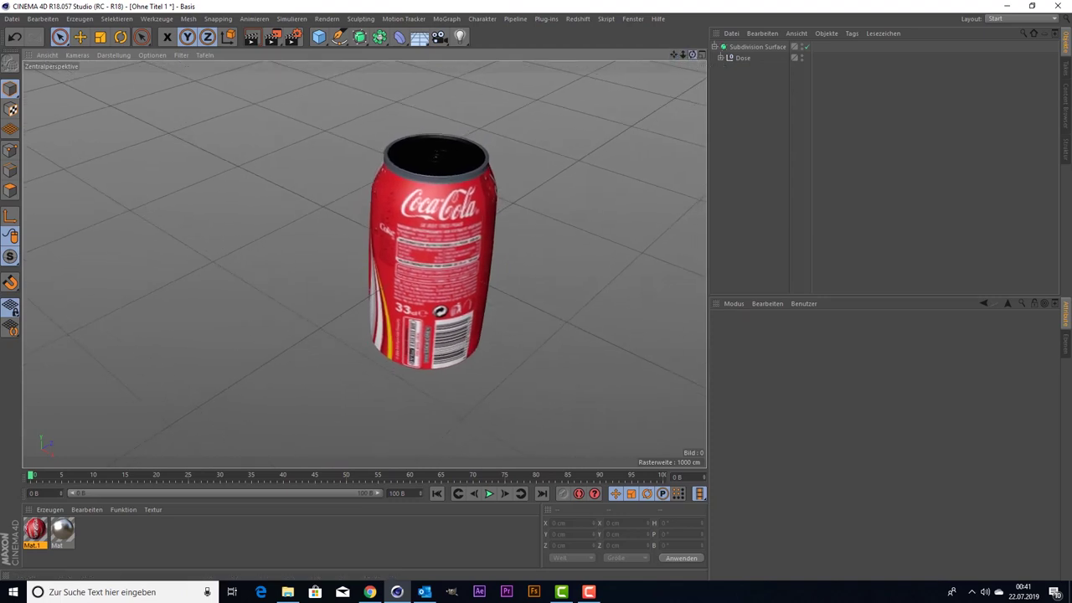
{"action": "scroll", "coordinate": [539, 226], "scroll_direction": "up", "scroll_amount": 3}
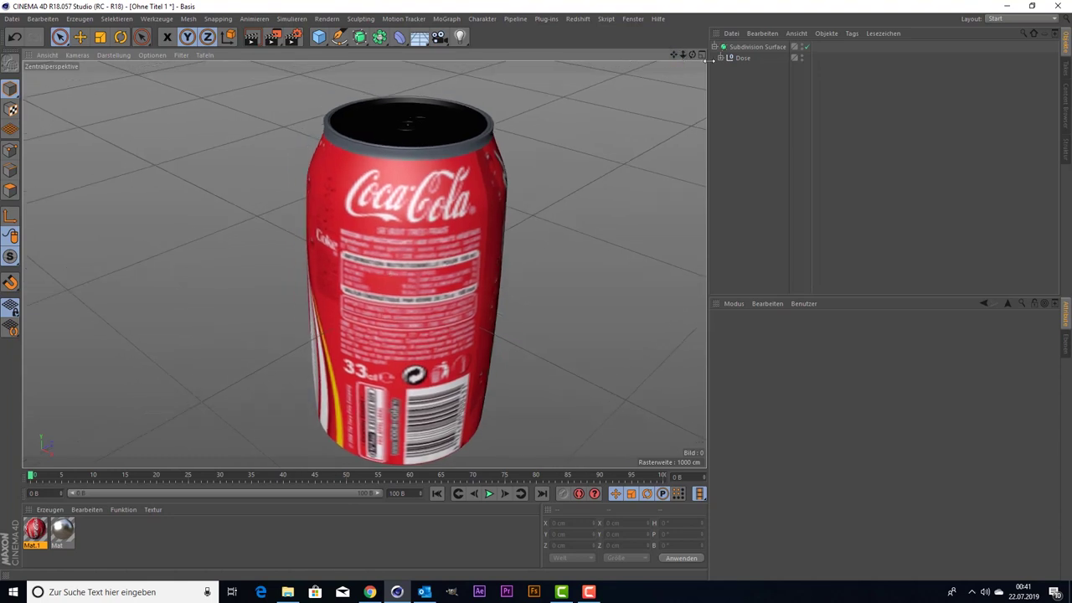
{"action": "left_click", "coordinate": [739, 57]}
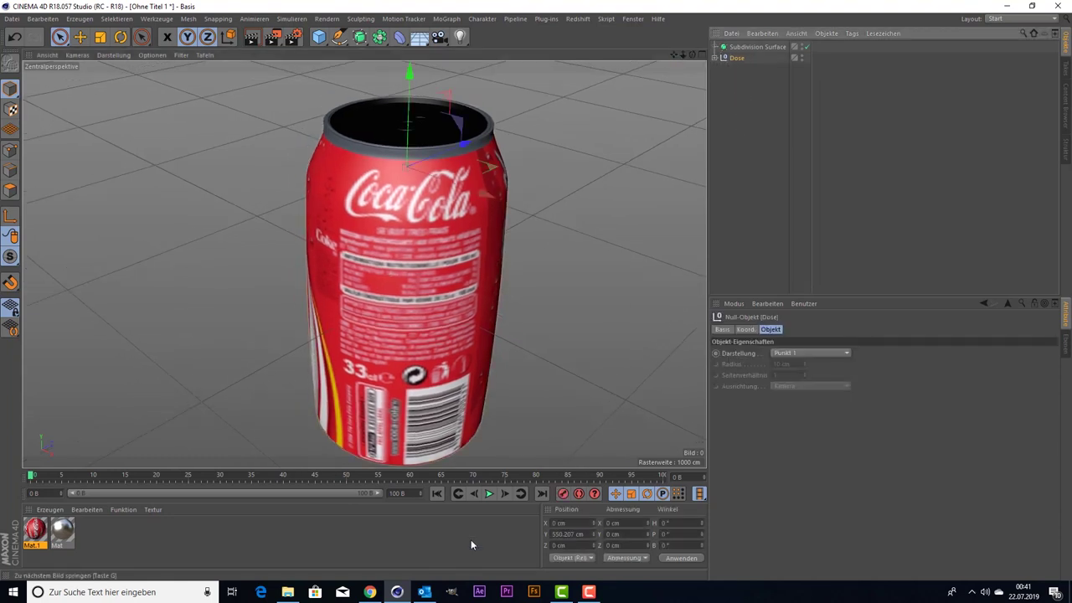
{"action": "left_click", "coordinate": [287, 592]}
{"action": "left_click", "coordinate": [703, 142]}
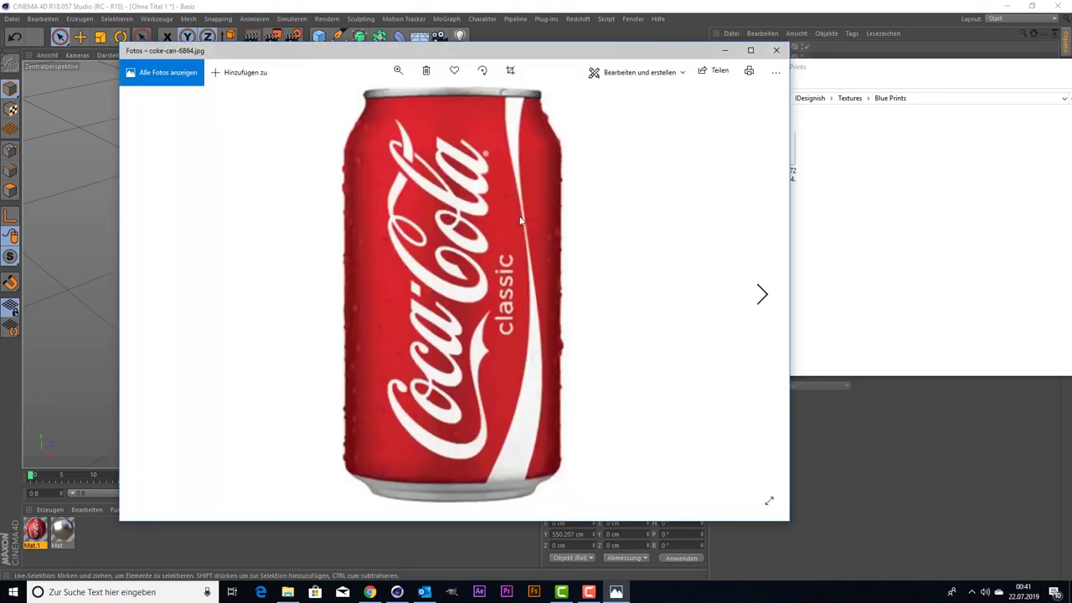
{"action": "left_click", "coordinate": [776, 50]}
{"action": "left_click", "coordinate": [662, 41]}
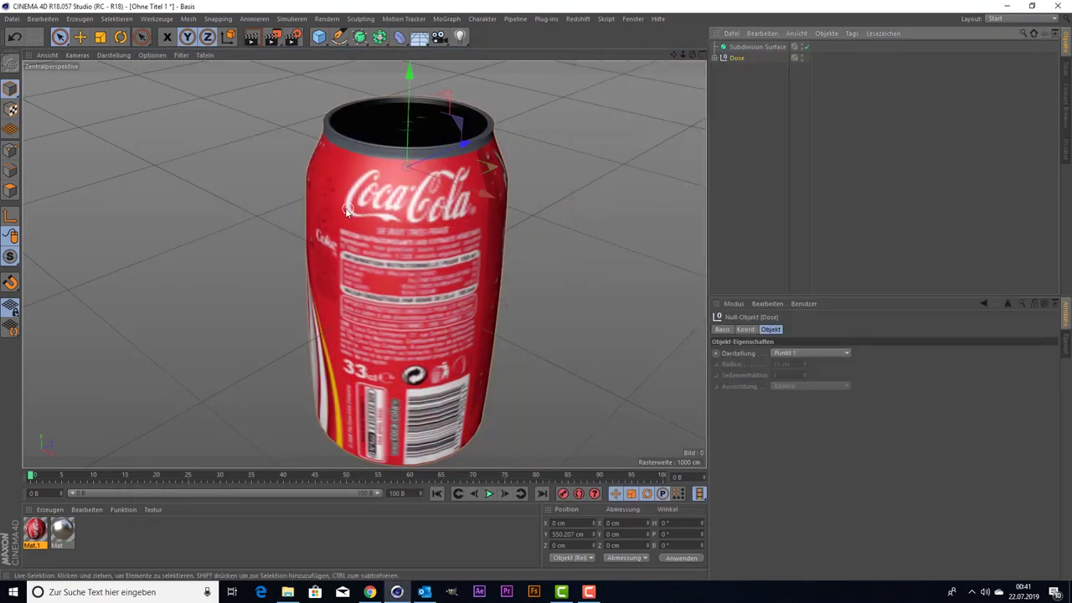
- Hide the Dose can and add a Kugel sphere at the scene origin
{"action": "left_click", "coordinate": [802, 56]}
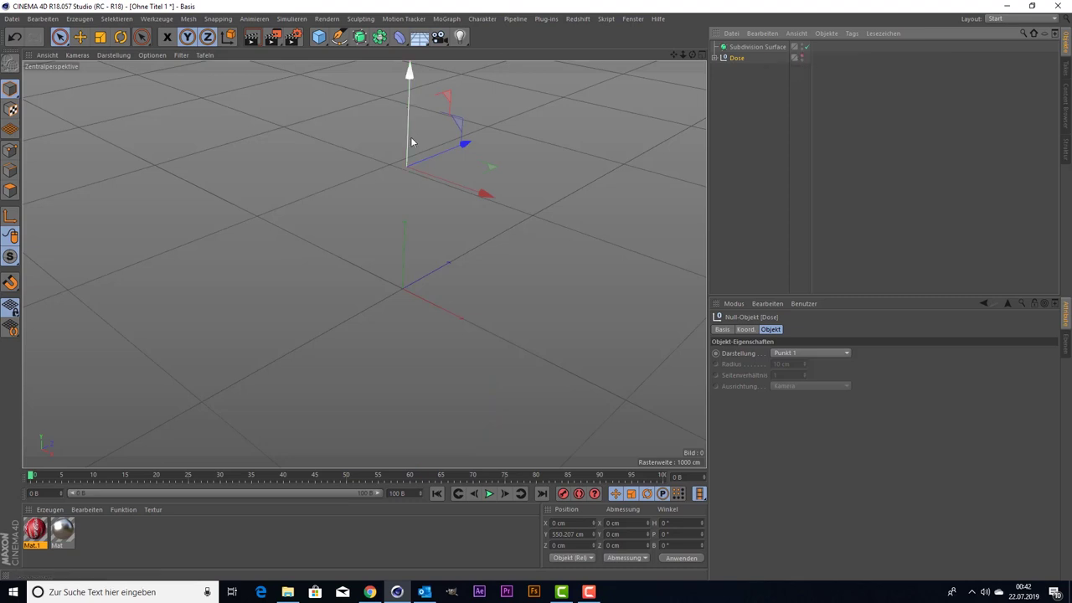
{"action": "left_click_drag", "start_coordinate": [411, 144], "coordinate": [404, 151], "text": "alt"}
{"action": "left_click", "coordinate": [318, 36]}
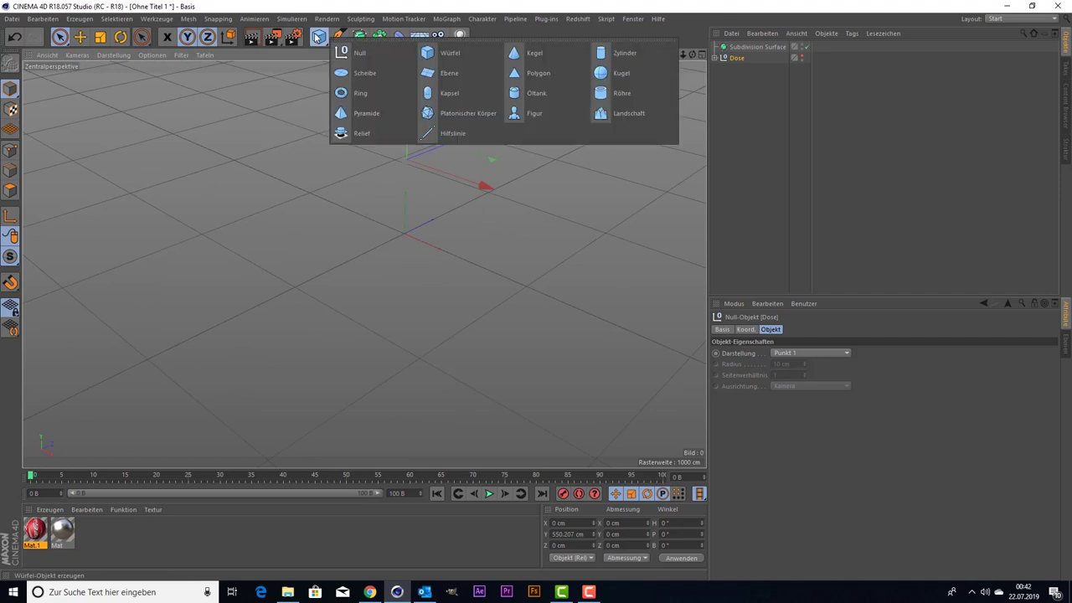
{"action": "left_click", "coordinate": [617, 74]}
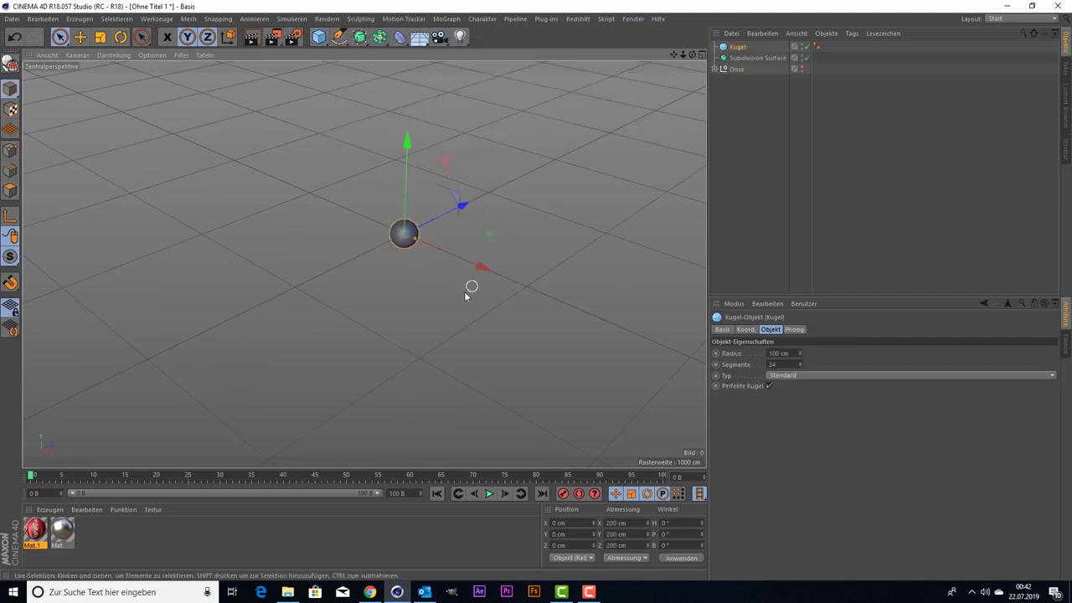
{"action": "scroll", "coordinate": [450, 270], "scroll_direction": "up", "scroll_amount": 2}
{"action": "scroll", "coordinate": [448, 270], "scroll_direction": "down", "scroll_amount": 2}
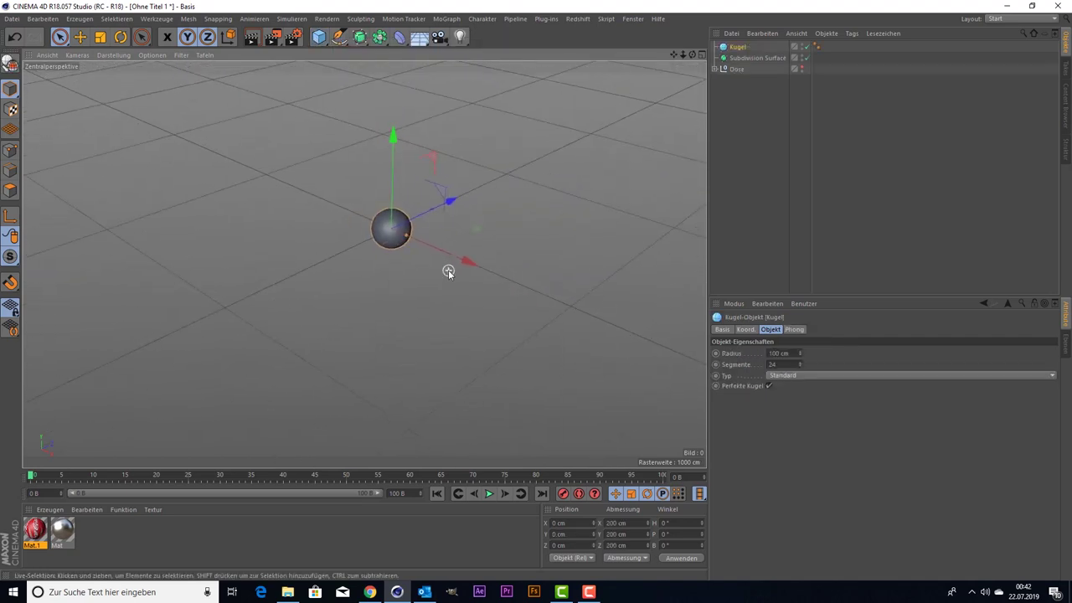
{"action": "left_click", "coordinate": [406, 40]}
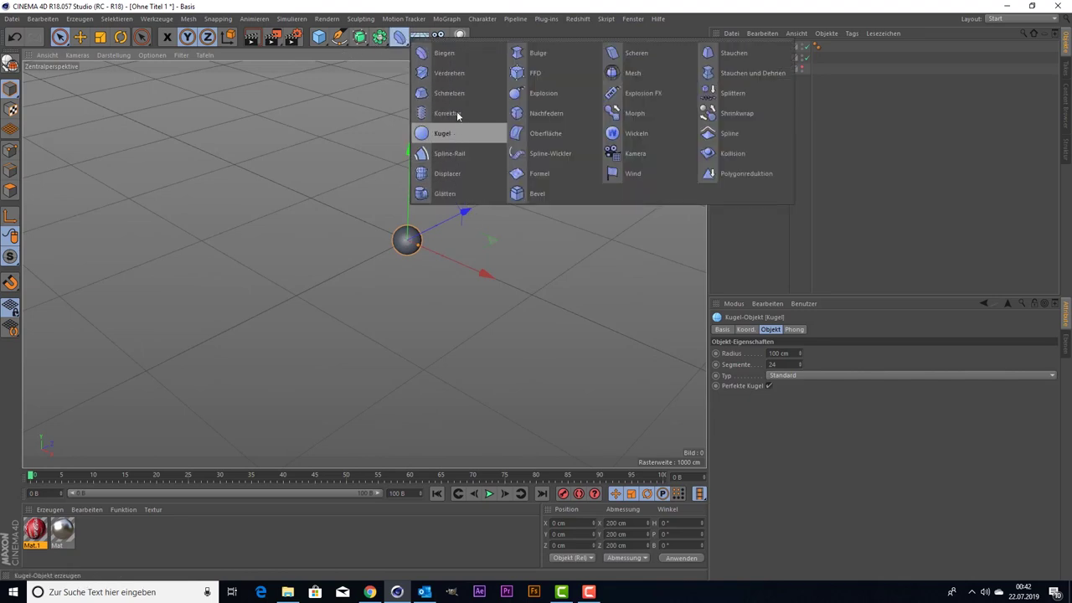
- Add a Bulge deformer under the Kugel and pinch the sphere into a tall drop
{"action": "left_click", "coordinate": [549, 55]}
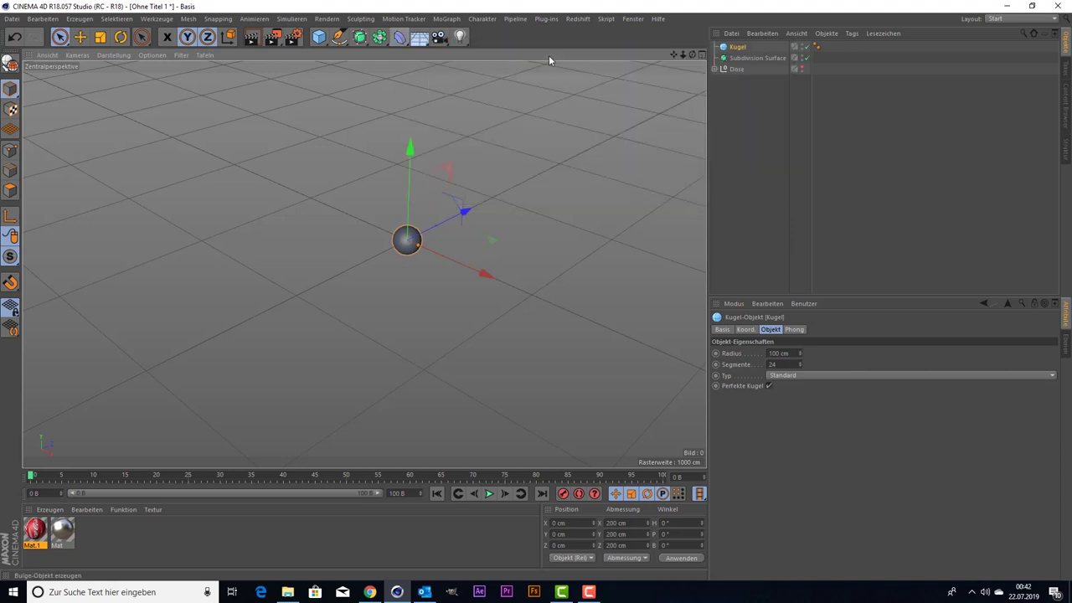
{"action": "scroll", "coordinate": [536, 210], "scroll_direction": "up", "scroll_amount": 3}
{"action": "scroll", "coordinate": [318, 268], "scroll_direction": "up", "scroll_amount": 3}
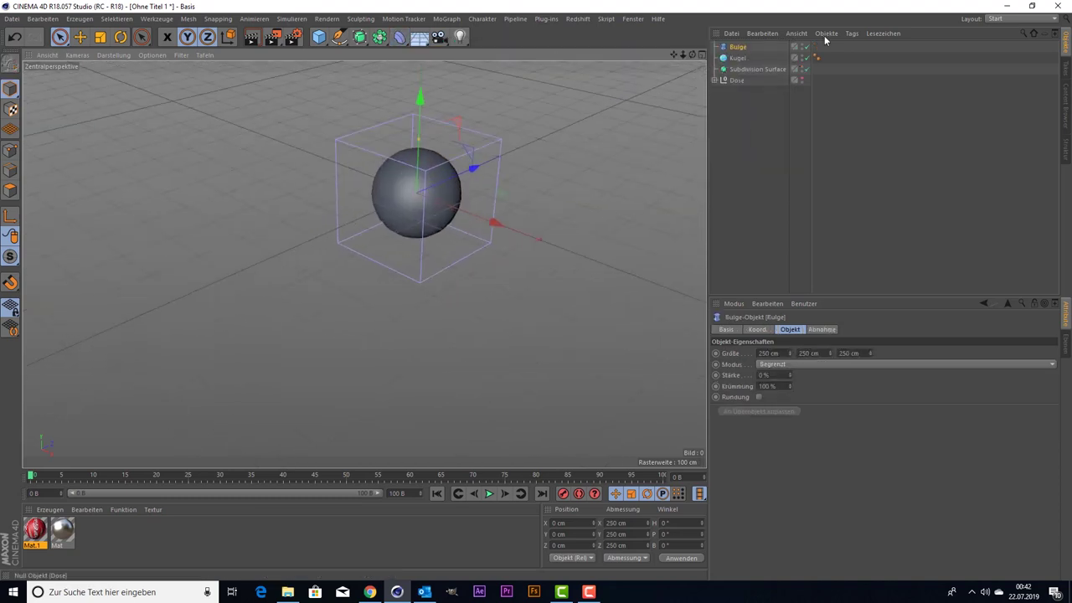
{"action": "left_click_drag", "start_coordinate": [740, 58], "coordinate": [740, 49]}
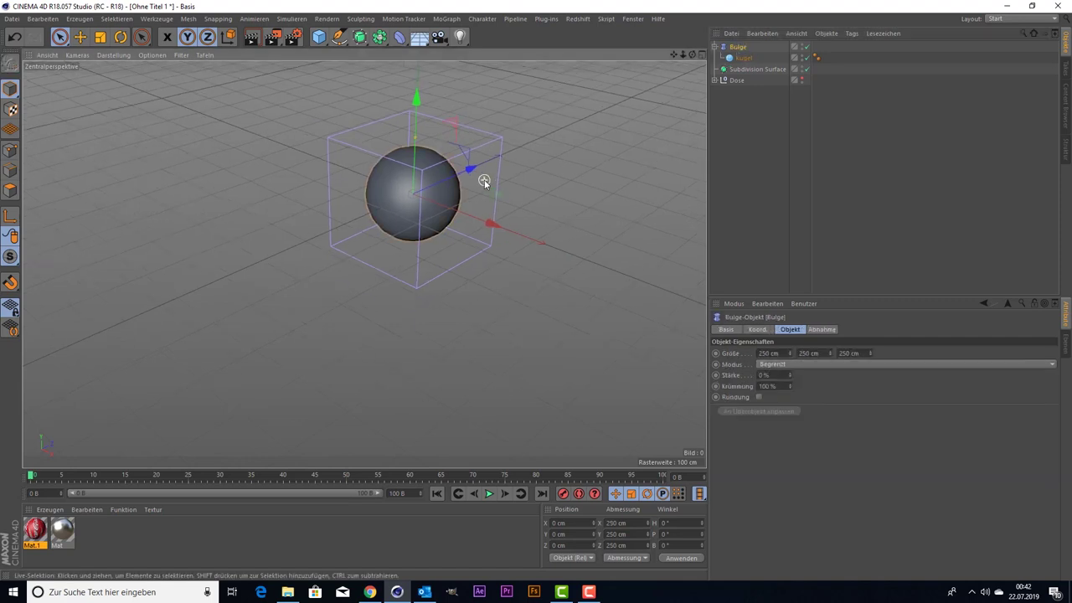
{"action": "scroll", "coordinate": [485, 179], "scroll_direction": "up", "scroll_amount": 2}
{"action": "left_click_drag", "start_coordinate": [408, 133], "coordinate": [505, 133]}
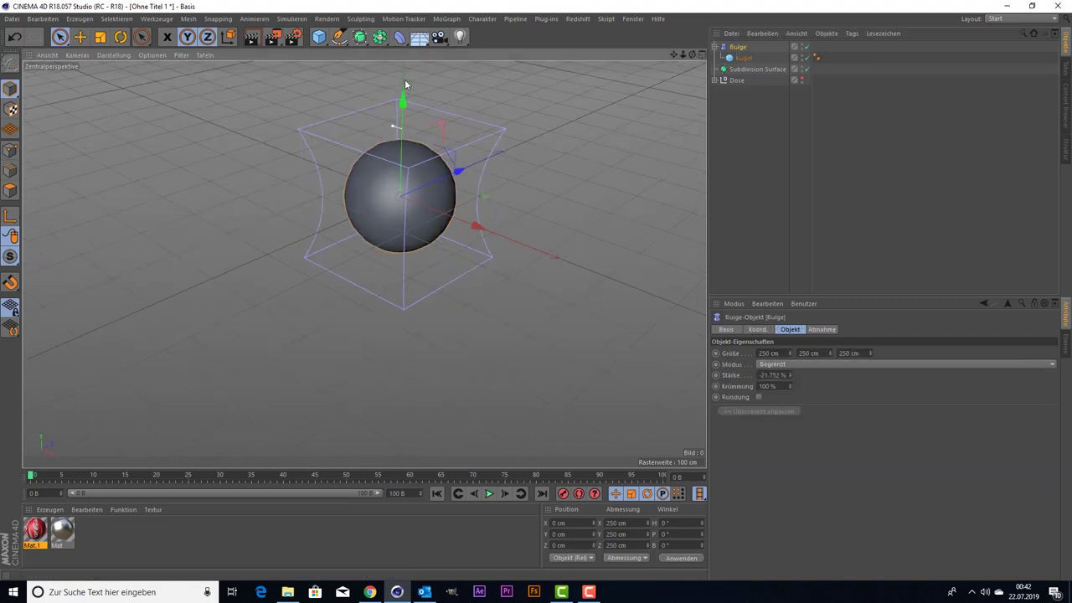
{"action": "left_click_drag", "start_coordinate": [743, 58], "coordinate": [737, 81]}
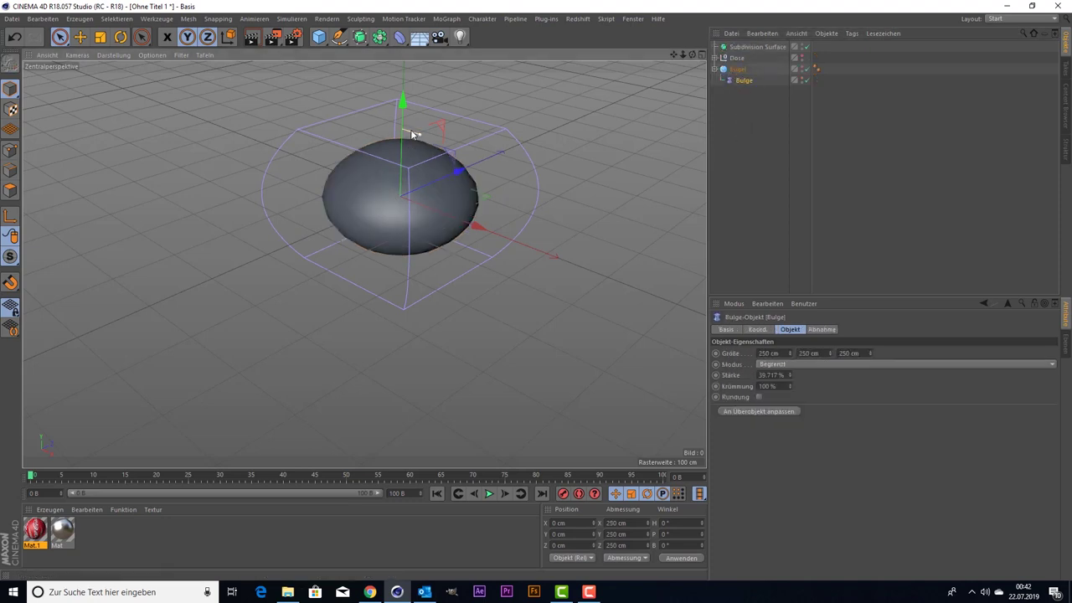
{"action": "mouse_move", "coordinate": [414, 136]}
{"action": "left_mouse_down"}
{"action": "mouse_move", "coordinate": [377, 125]}
{"action": "mouse_move", "coordinate": [390, 125]}
{"action": "mouse_move", "coordinate": [376, 132]}
{"action": "mouse_move", "coordinate": [402, 71]}
{"action": "mouse_move", "coordinate": [403, 88]}
{"action": "left_mouse_up"}
- Reframe the view and weaken the bulge to about -43.9% strength
{"action": "scroll", "coordinate": [453, 164], "scroll_direction": "up", "scroll_amount": 3}
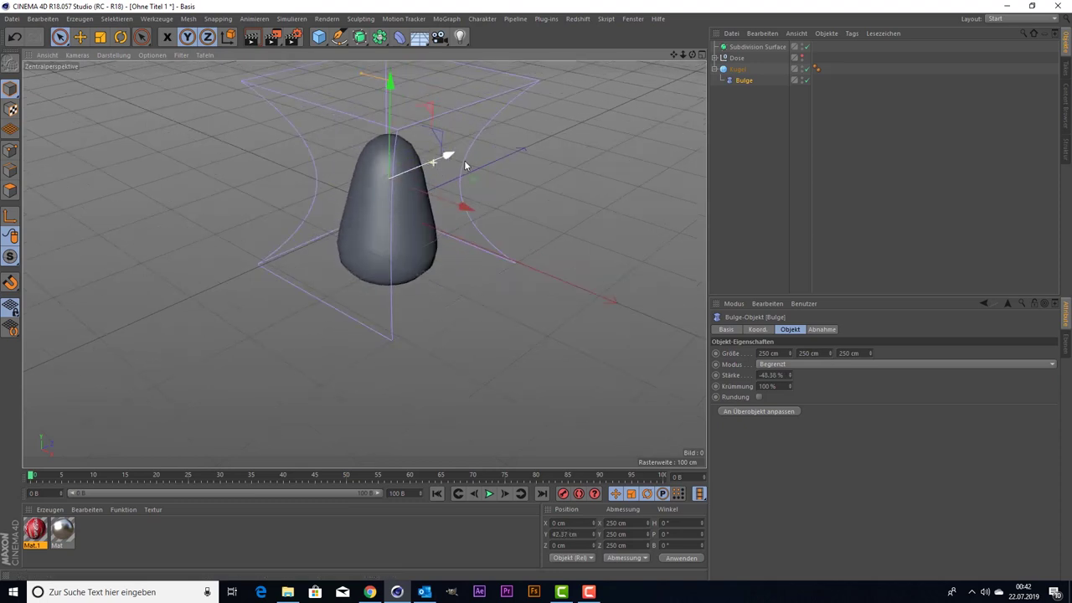
{"action": "scroll", "coordinate": [463, 161], "scroll_direction": "up", "scroll_amount": 3}
{"action": "scroll", "coordinate": [368, 102], "scroll_direction": "down", "scroll_amount": 2}
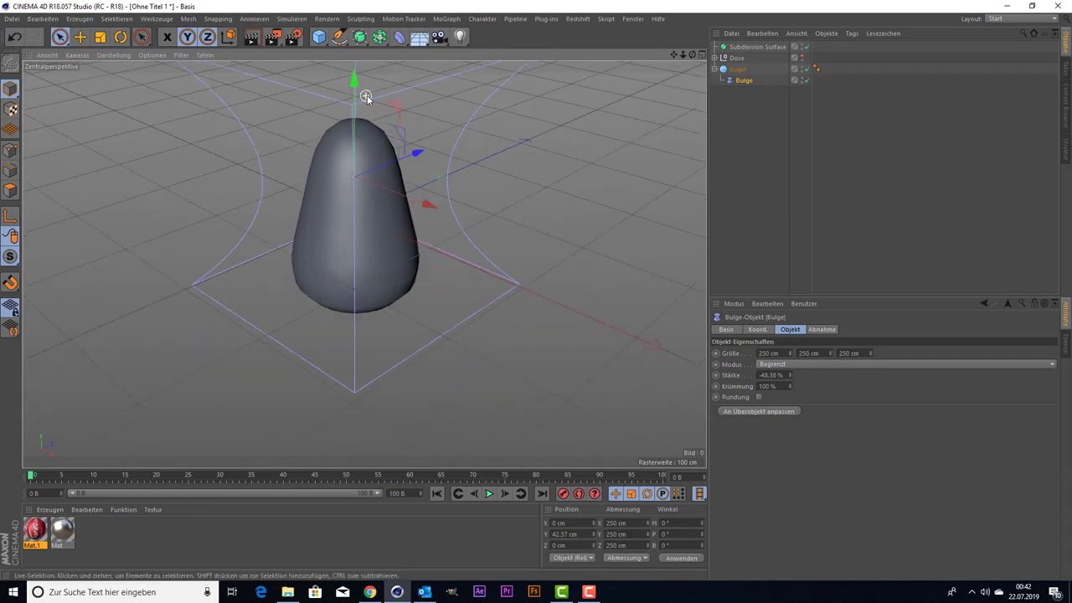
{"action": "scroll", "coordinate": [430, 113], "scroll_direction": "down", "scroll_amount": 1}
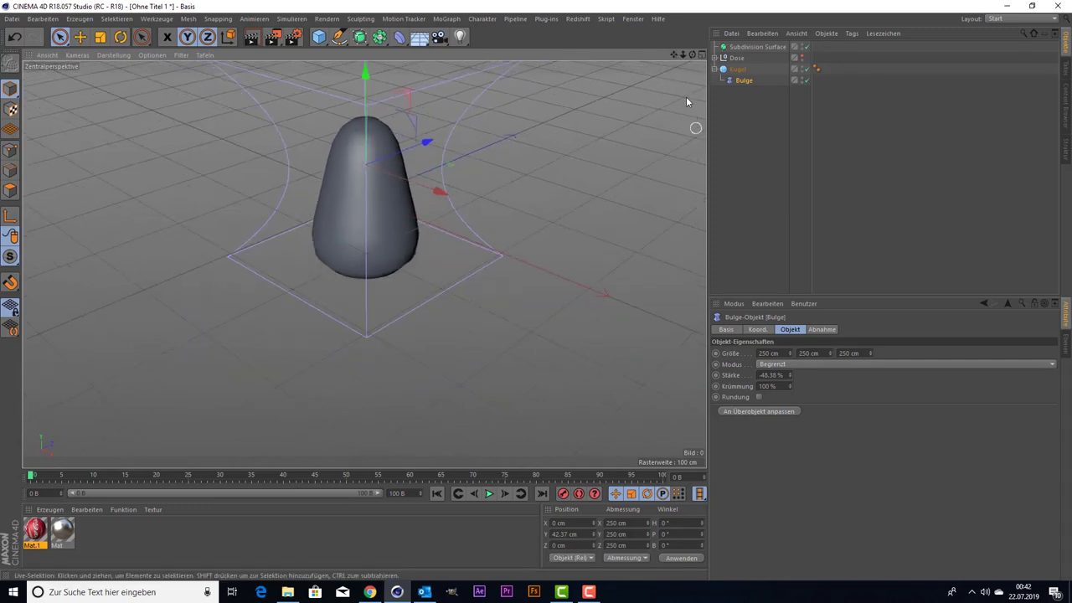
{"action": "mouse_move", "coordinate": [673, 54]}
{"action": "left_mouse_down"}
{"action": "mouse_move", "coordinate": [365, 264]}
{"action": "mouse_move", "coordinate": [371, 274]}
{"action": "left_mouse_up"}
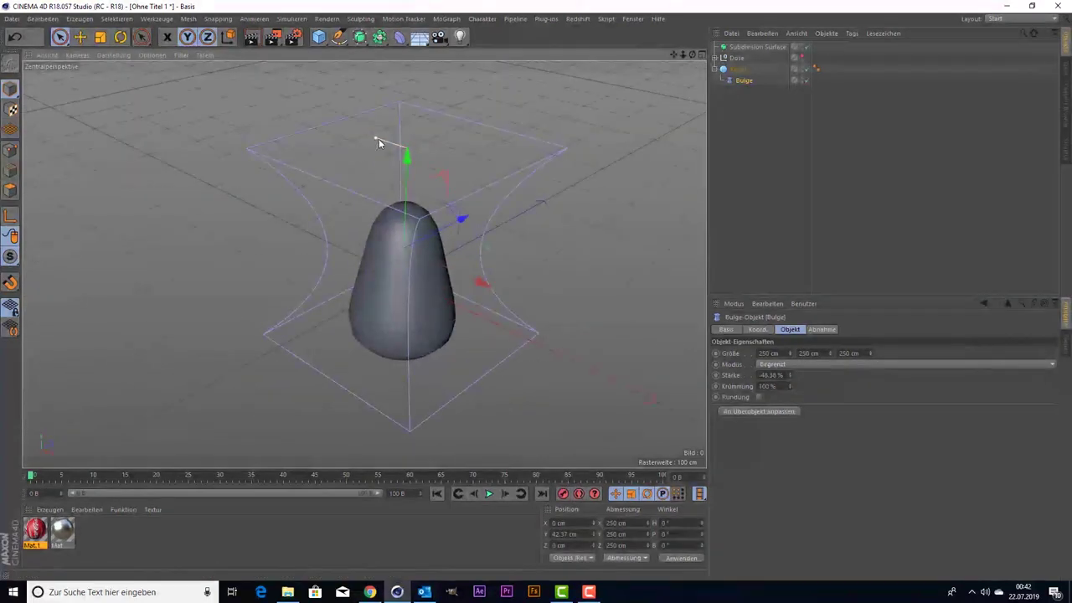
{"action": "mouse_move", "coordinate": [376, 138]}
{"action": "left_mouse_down"}
{"action": "mouse_move", "coordinate": [395, 172]}
{"action": "mouse_move", "coordinate": [382, 159]}
{"action": "left_mouse_up"}
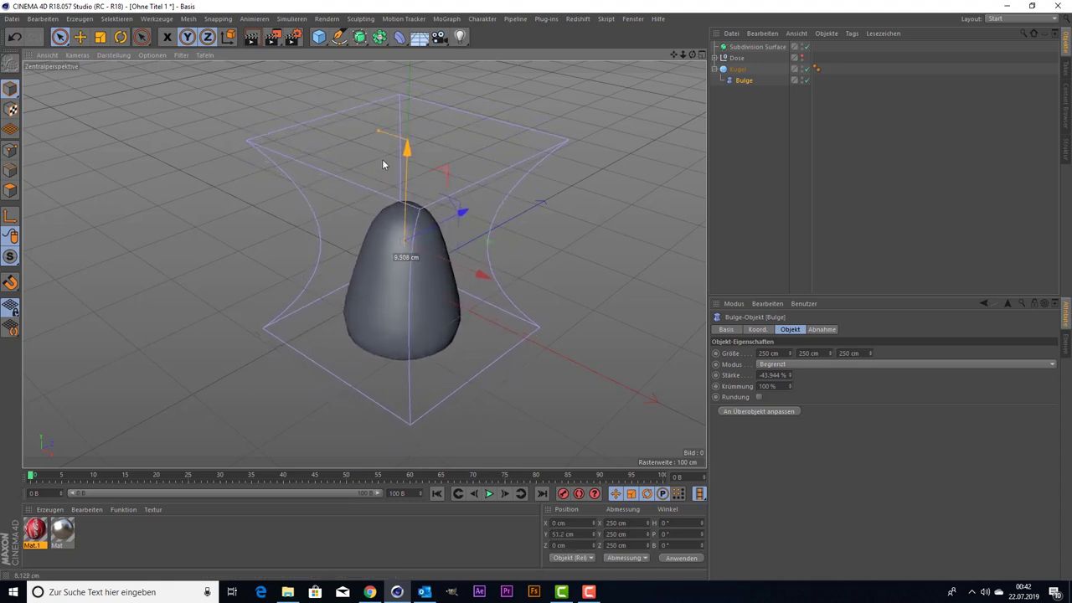
- Hide the Bulge cage in the viewport and reselect the Bulge deformer
{"action": "left_click", "coordinate": [797, 174]}
{"action": "scroll", "coordinate": [535, 179], "scroll_direction": "down", "scroll_amount": 2}
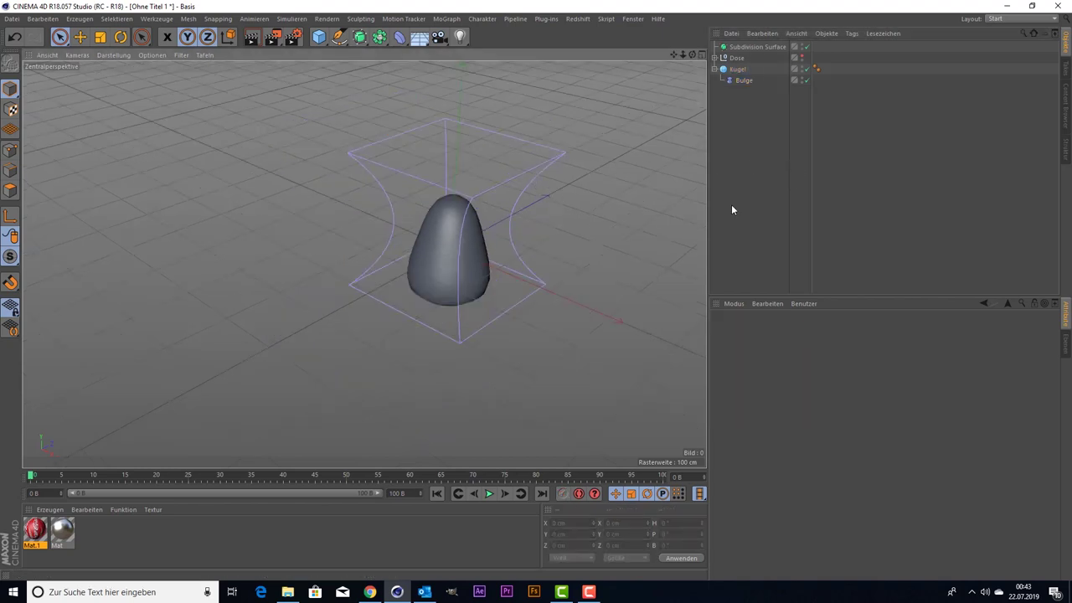
{"action": "left_click", "coordinate": [801, 78]}
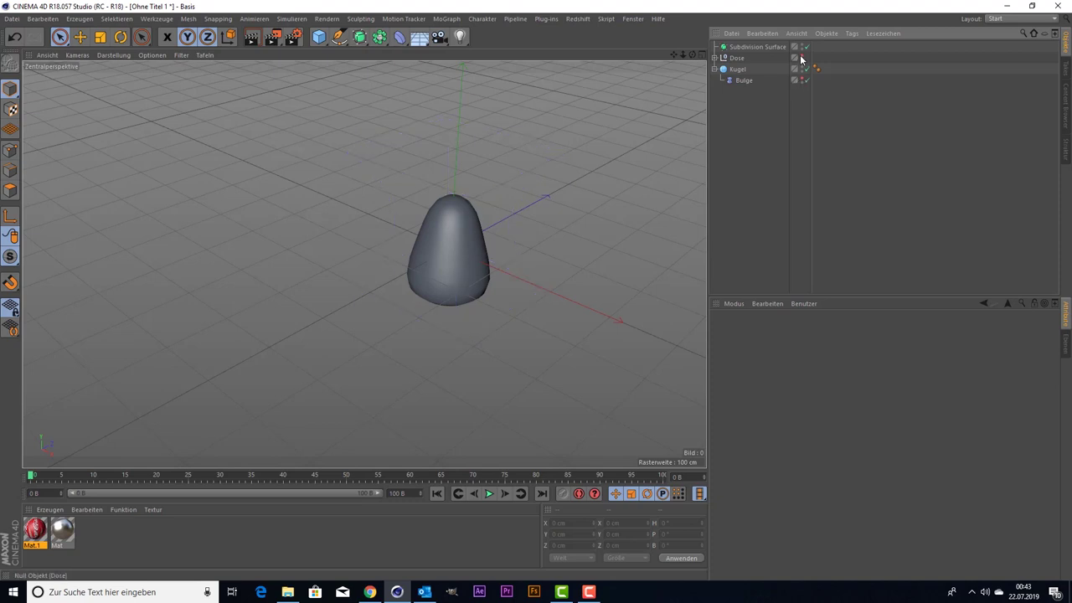
{"action": "left_click", "coordinate": [734, 82]}
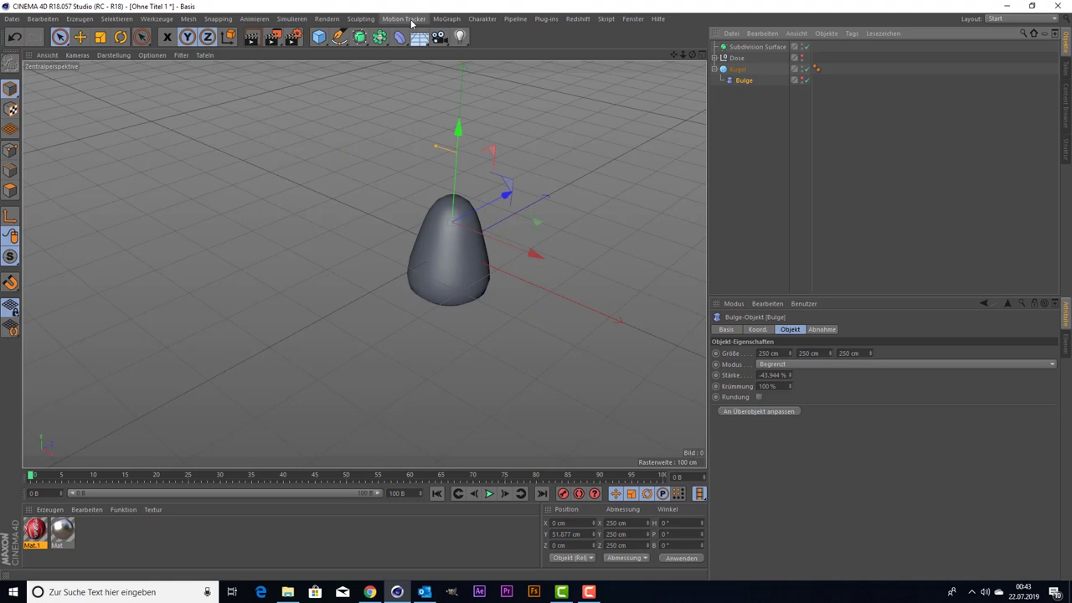
{"action": "left_click", "coordinate": [408, 19]}
{"action": "mouse_move", "coordinate": [446, 18]}
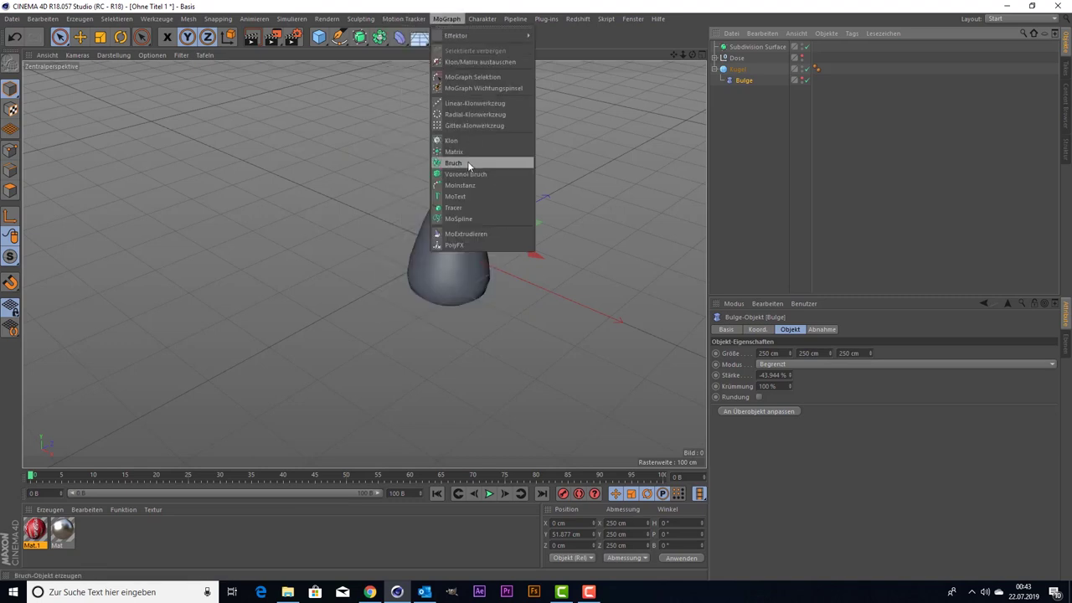
- Create a Klon cloner, put the bulged Kugel inside it, and set its mode to Objekt
{"action": "left_click", "coordinate": [459, 141]}
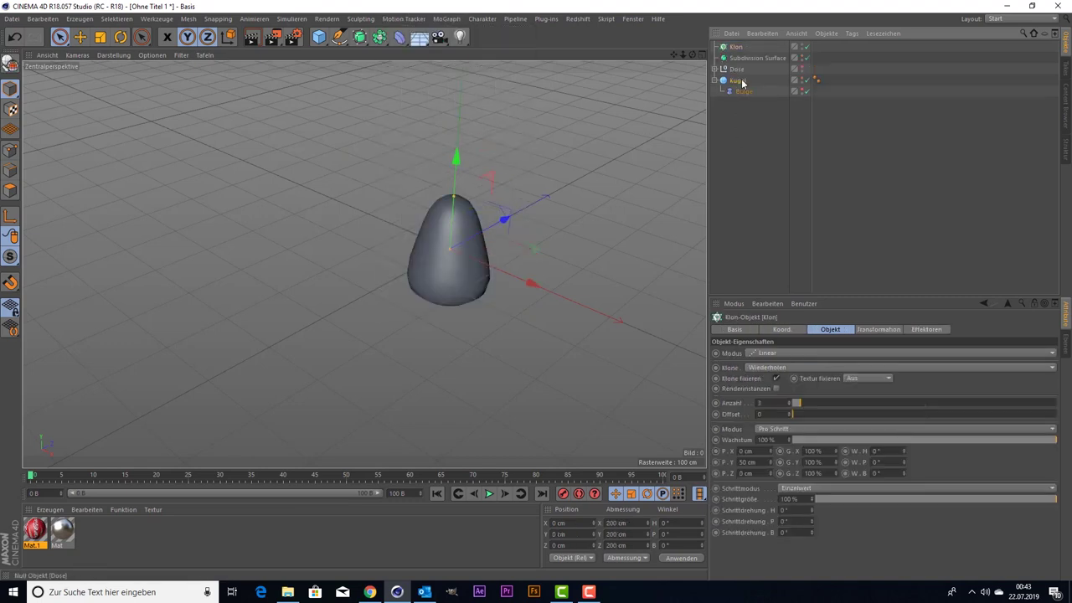
{"action": "left_click", "coordinate": [738, 79]}
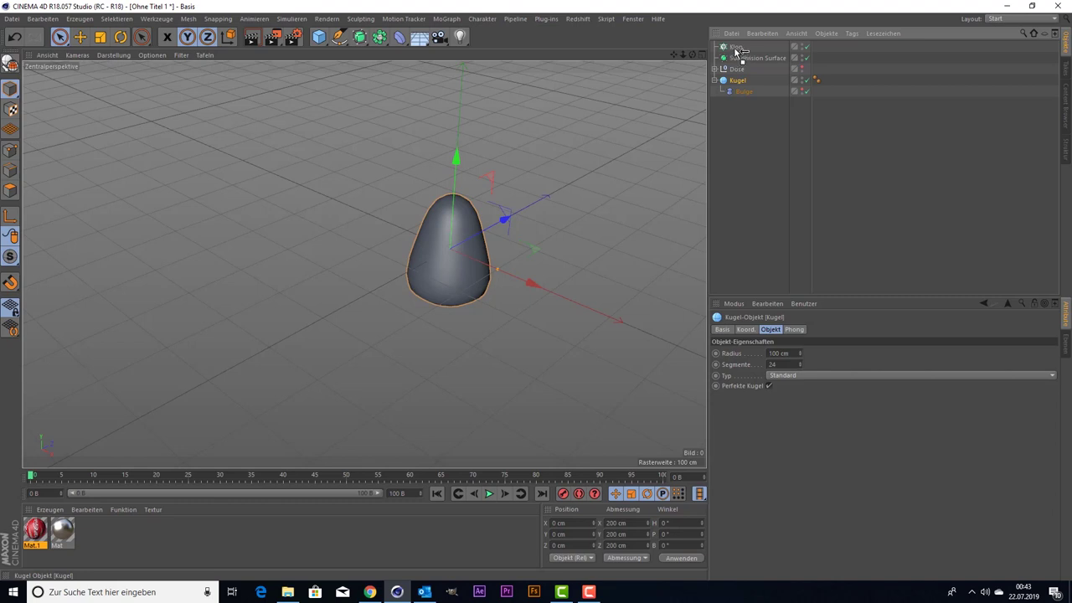
{"action": "left_click_drag", "start_coordinate": [739, 52], "coordinate": [736, 48]}
{"action": "left_click", "coordinate": [734, 48]}
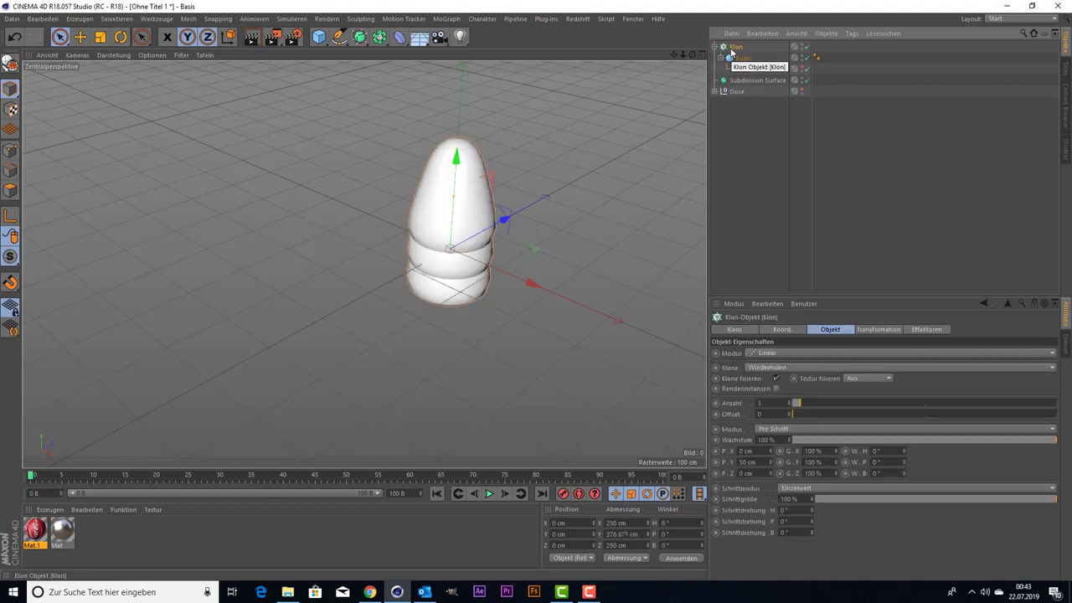
{"action": "left_click", "coordinate": [770, 355]}
{"action": "left_click", "coordinate": [767, 355]}
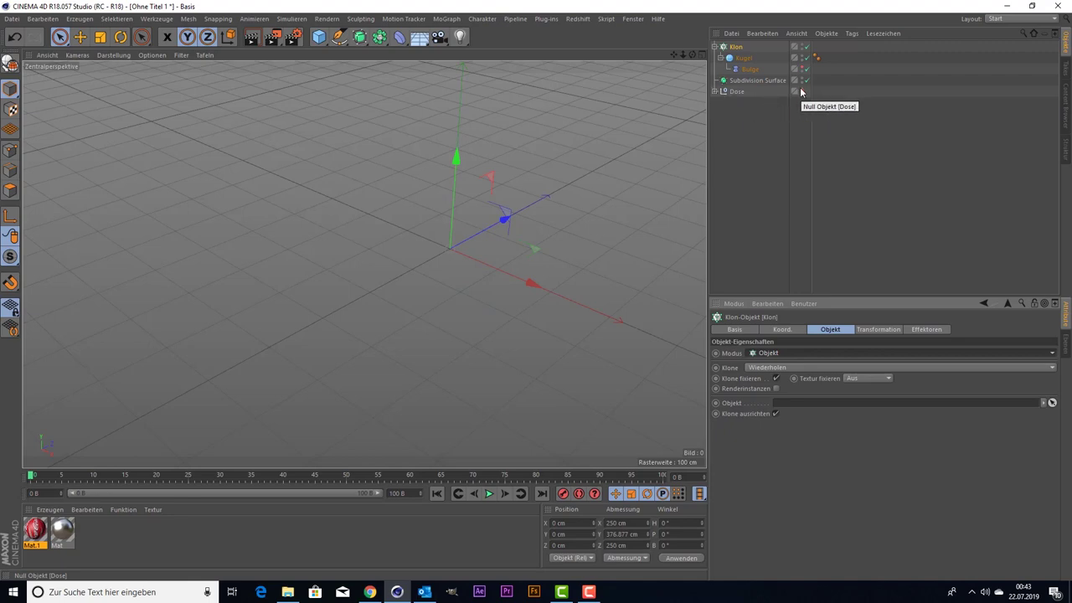
- Unhide and expand Dose, then assign its Loft as the Klon cloner's target object
{"action": "left_click", "coordinate": [800, 92]}
{"action": "left_click", "coordinate": [732, 92]}
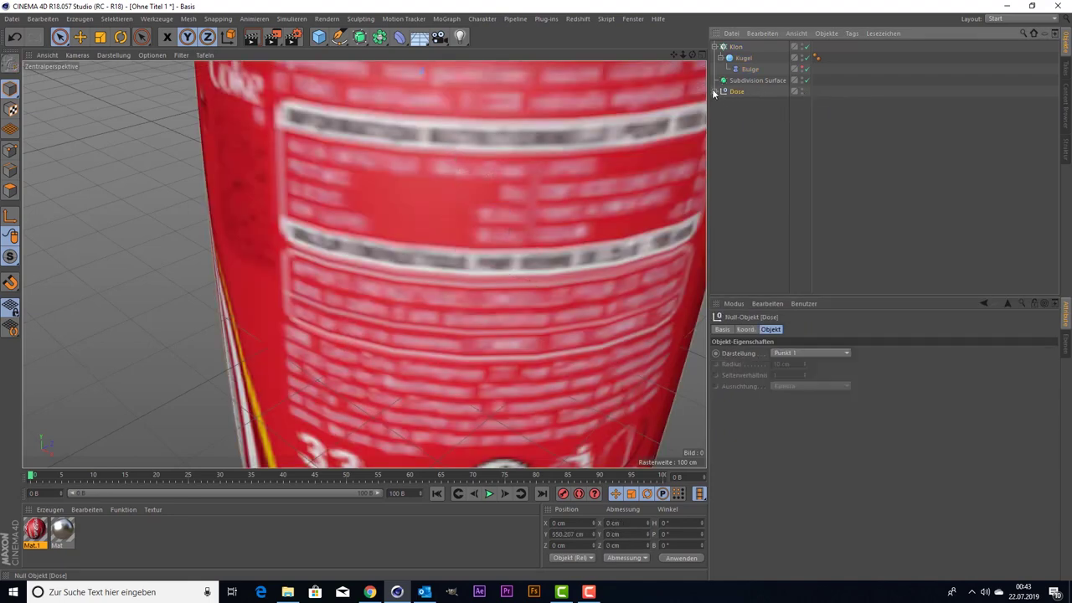
{"action": "left_click", "coordinate": [715, 92]}
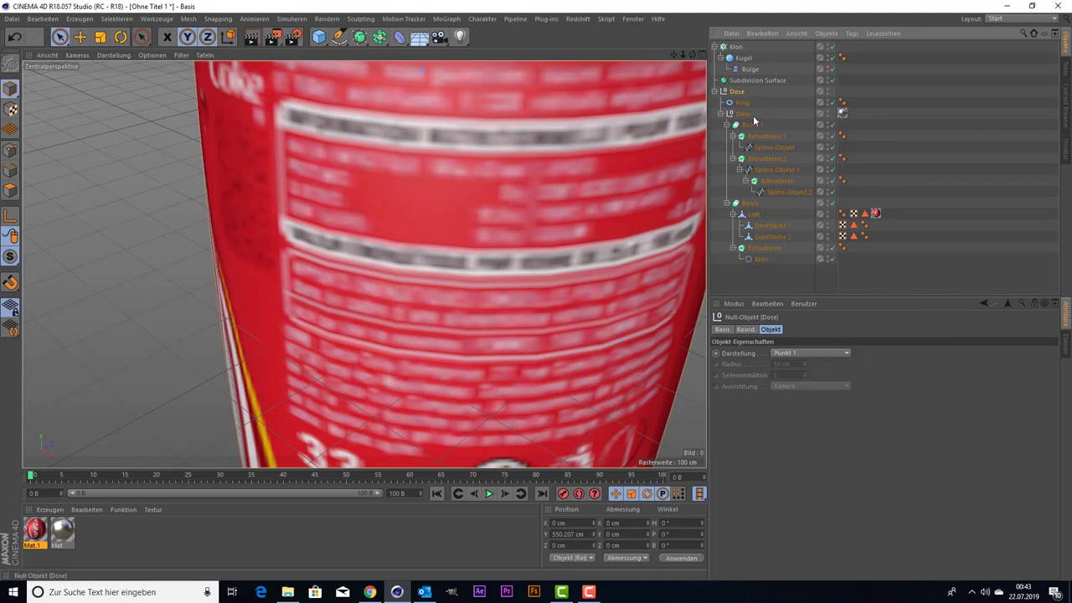
{"action": "left_click", "coordinate": [750, 216]}
{"action": "left_click", "coordinate": [735, 49]}
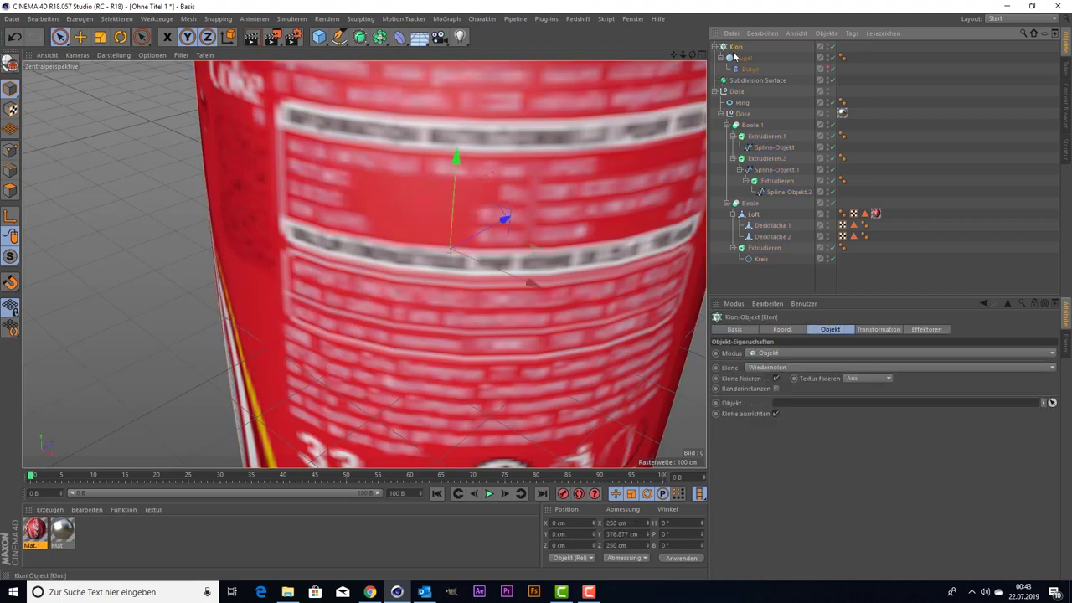
{"action": "left_click_drag", "start_coordinate": [734, 57], "coordinate": [785, 325]}
{"action": "left_click_drag", "start_coordinate": [816, 396], "coordinate": [816, 404]}
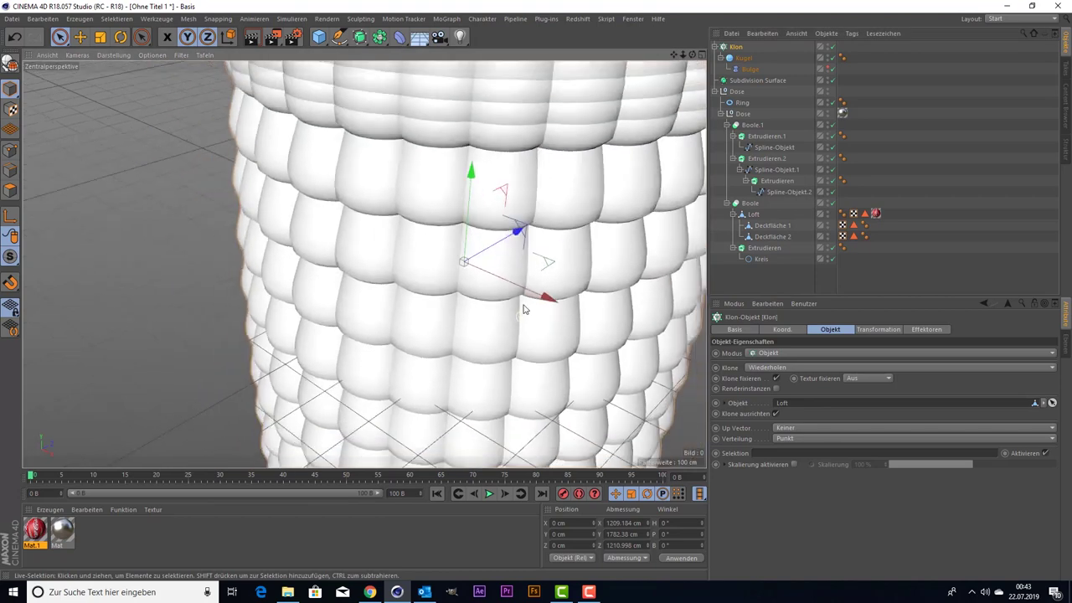
- Zoom and pan to frame the clone-covered can, then select the Kugel sphere
{"action": "scroll", "coordinate": [524, 309], "scroll_direction": "down", "scroll_amount": 2}
{"action": "scroll", "coordinate": [524, 307], "scroll_direction": "down", "scroll_amount": 2}
{"action": "scroll", "coordinate": [525, 304], "scroll_direction": "down", "scroll_amount": 2}
{"action": "scroll", "coordinate": [526, 301], "scroll_direction": "down", "scroll_amount": 2}
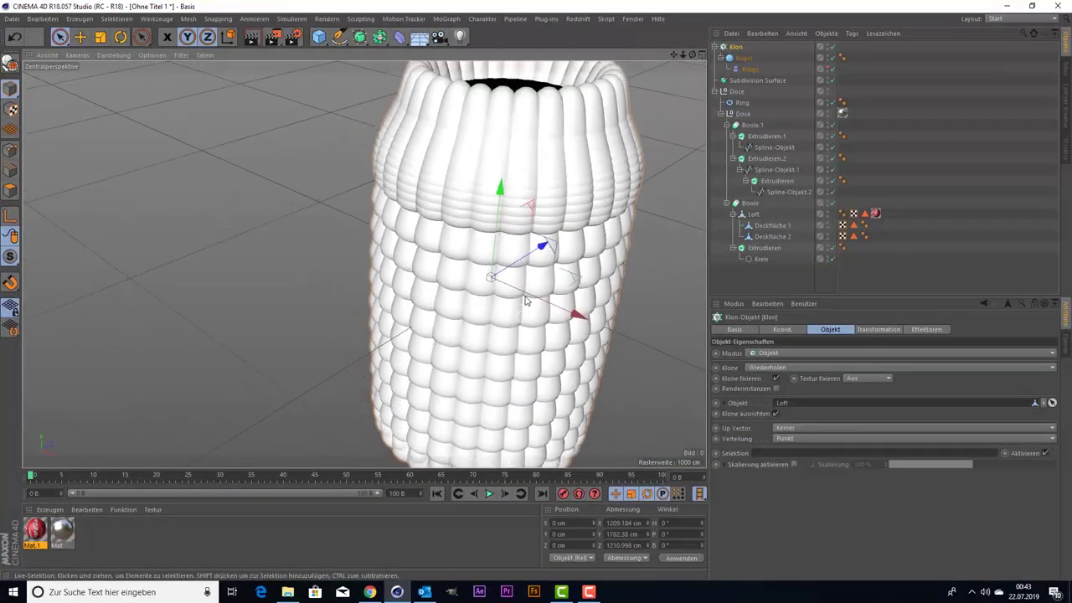
{"action": "scroll", "coordinate": [527, 302], "scroll_direction": "down", "scroll_amount": 2}
{"action": "scroll", "coordinate": [587, 226], "scroll_direction": "up", "scroll_amount": 1}
{"action": "scroll", "coordinate": [653, 150], "scroll_direction": "up", "scroll_amount": 2}
{"action": "scroll", "coordinate": [647, 95], "scroll_direction": "down", "scroll_amount": 1}
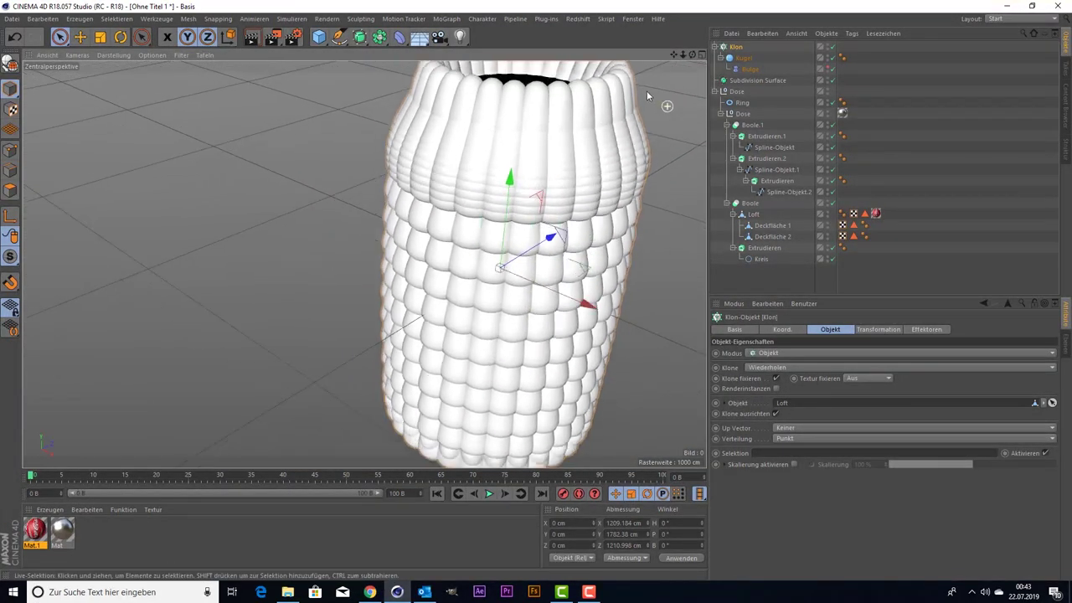
{"action": "left_click_drag", "start_coordinate": [673, 55], "coordinate": [645, 80]}
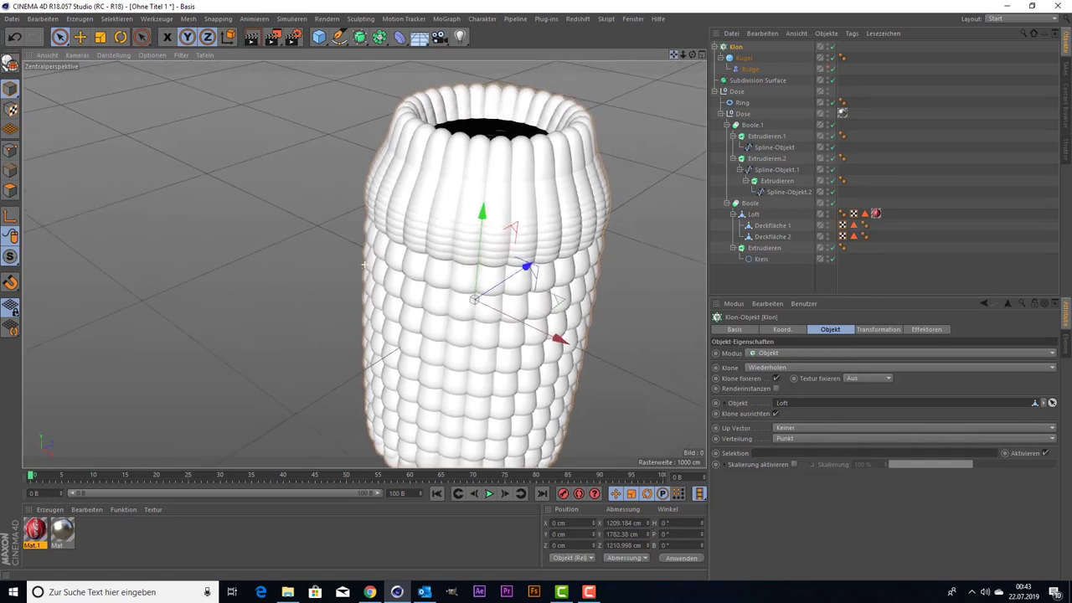
{"action": "left_click_drag", "start_coordinate": [364, 266], "coordinate": [332, 266]}
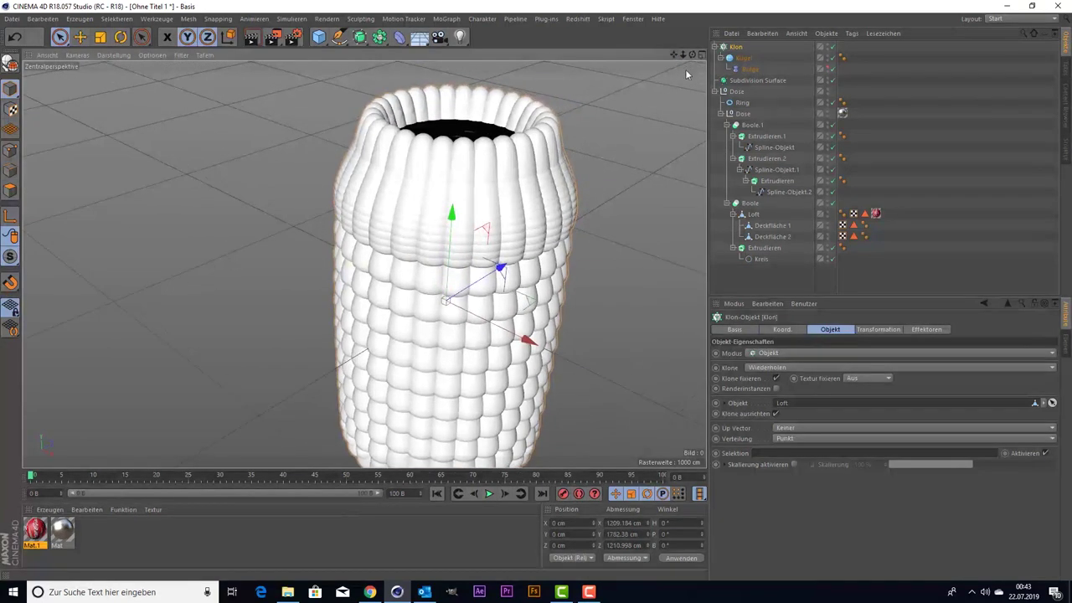
{"action": "left_click", "coordinate": [735, 57]}
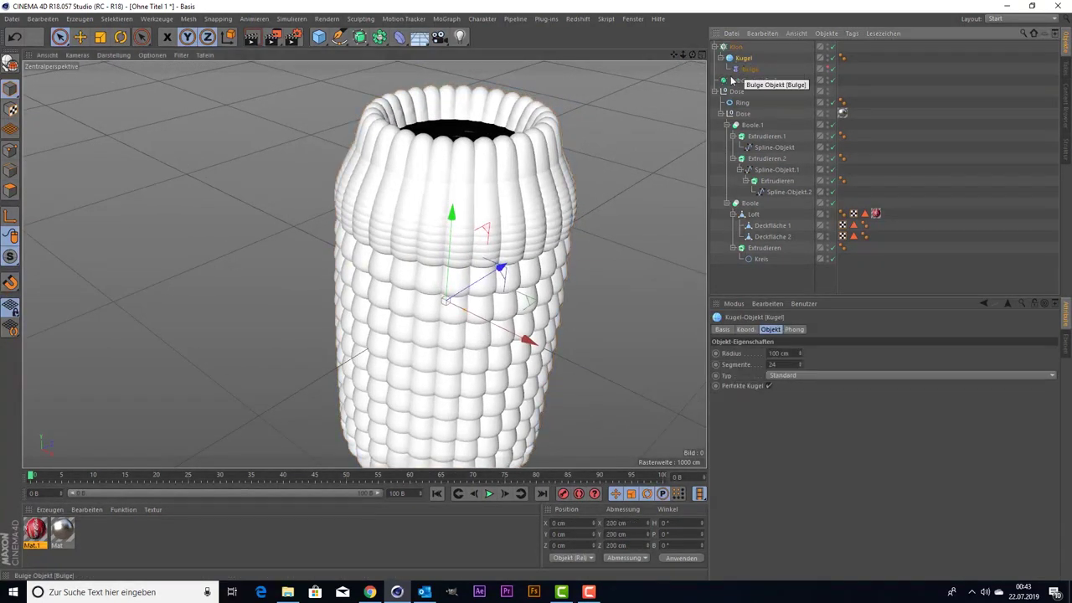
- Scale the Kugel down so the droplets are about 38 cm
{"action": "key", "text": "t"}
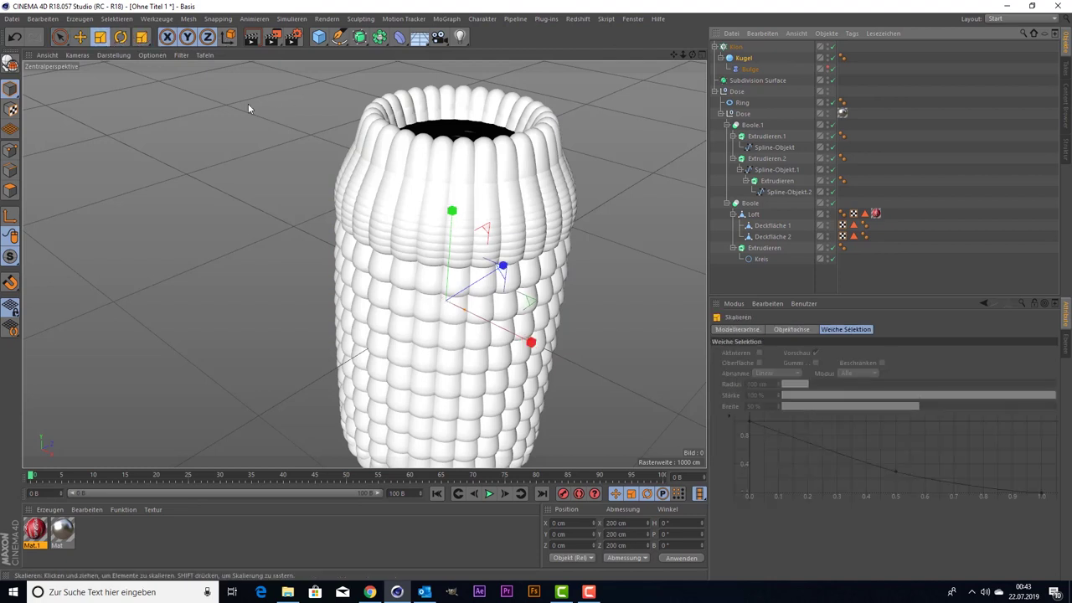
{"action": "mouse_move", "coordinate": [164, 223]}
{"action": "left_mouse_down"}
{"action": "mouse_move", "coordinate": [84, 315]}
{"action": "mouse_move", "coordinate": [57, 407]}
{"action": "mouse_move", "coordinate": [76, 398]}
{"action": "left_mouse_up"}
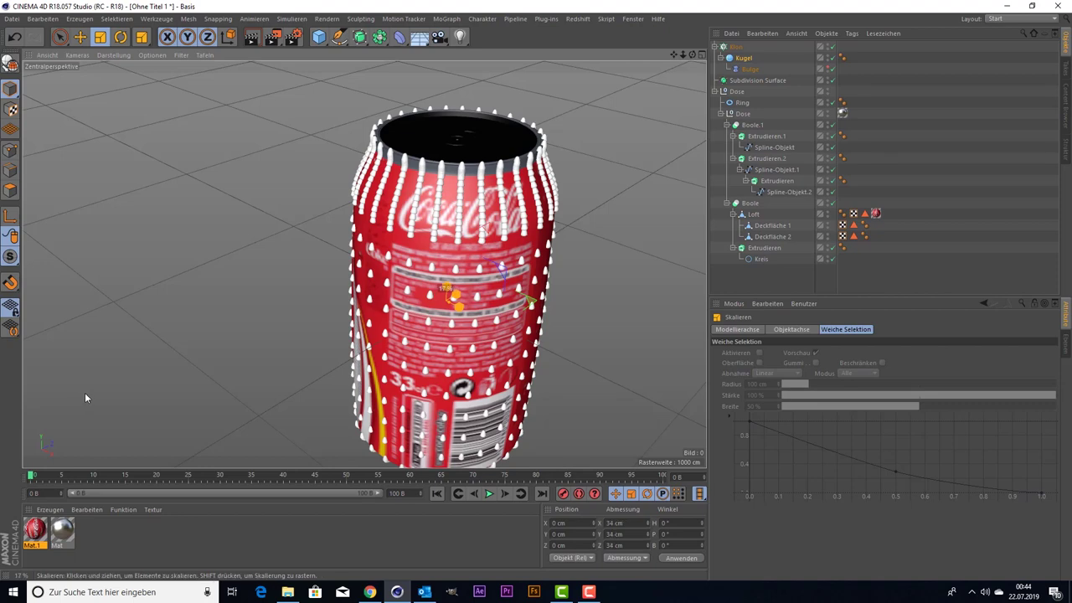
{"action": "left_click_drag", "start_coordinate": [84, 398], "coordinate": [103, 391]}
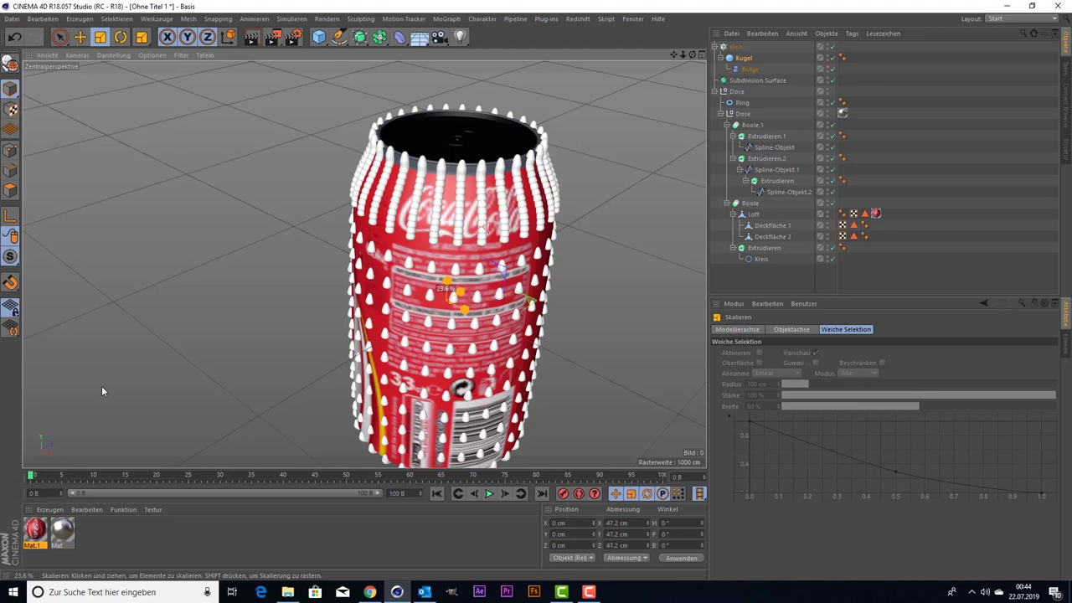
- Switch the Klon distribution from Punkt to Oberfläche
{"action": "left_click", "coordinate": [737, 49]}
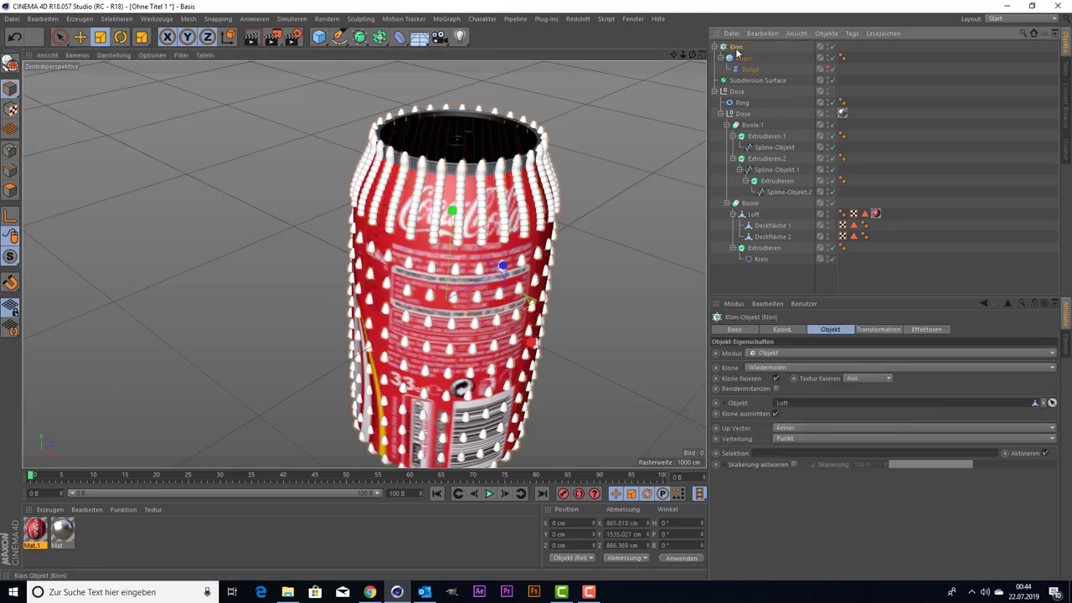
{"action": "left_click", "coordinate": [794, 439]}
{"action": "left_click", "coordinate": [797, 485]}
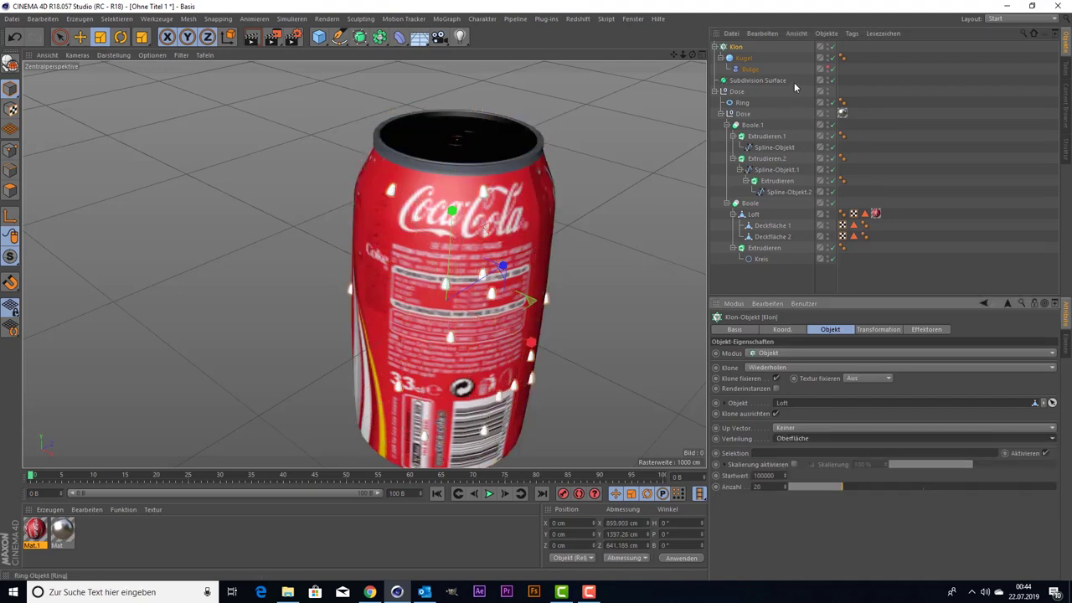
- Change the Klon clone count from 20 to 500 and inspect the densely covered can
{"action": "left_click_drag", "start_coordinate": [674, 54], "coordinate": [673, 54]}
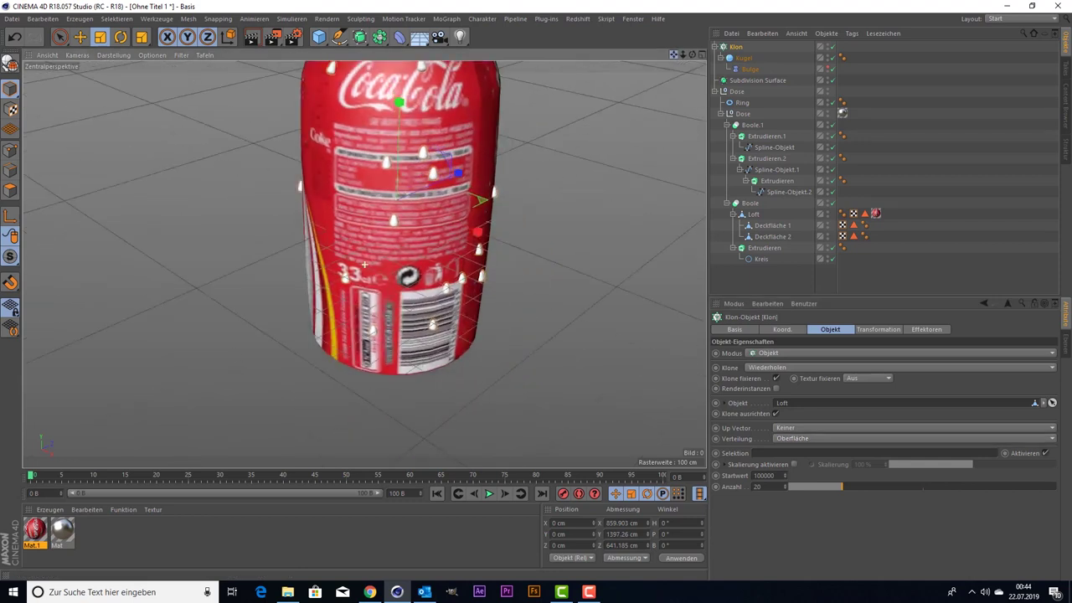
{"action": "left_click_drag", "start_coordinate": [365, 265], "coordinate": [736, 534]}
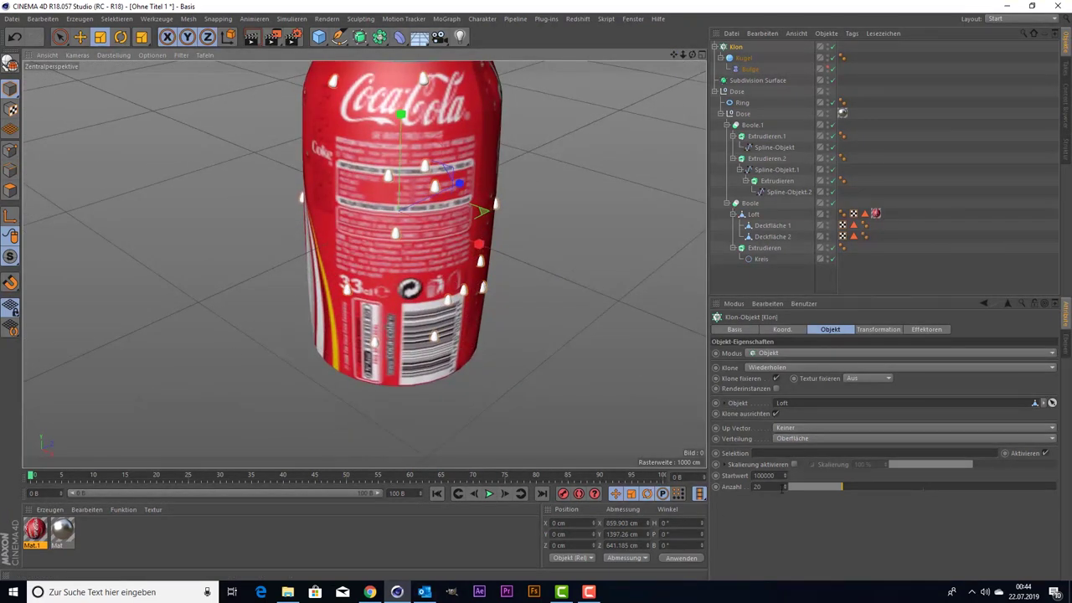
{"action": "double_click", "coordinate": [758, 487]}
{"action": "type", "text": "500"}
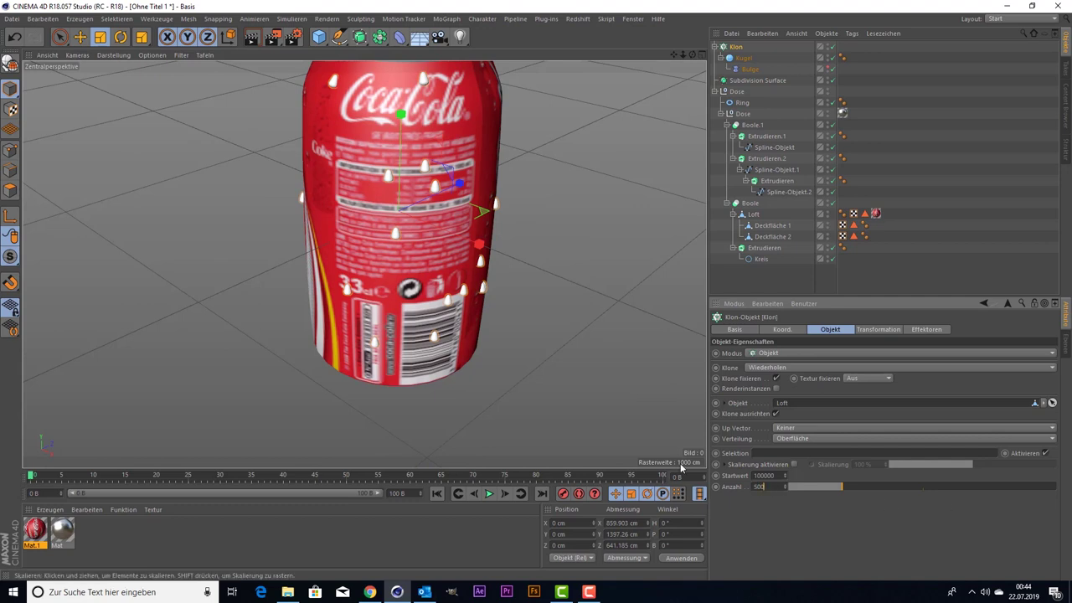
{"action": "key", "text": "Return"}
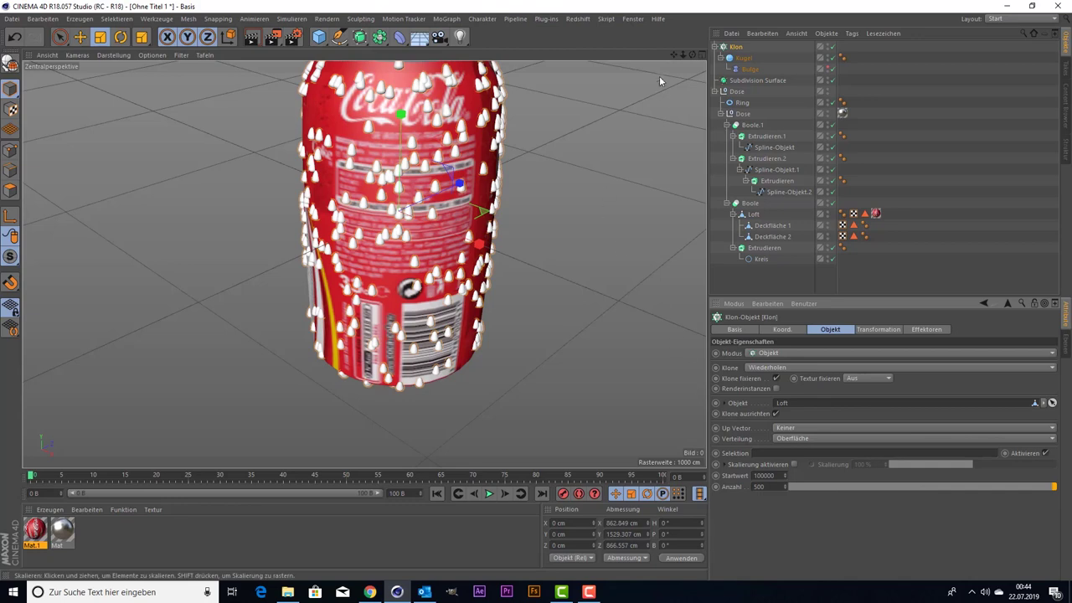
{"action": "mouse_move", "coordinate": [672, 55]}
{"action": "left_mouse_down"}
{"action": "mouse_move", "coordinate": [674, 105]}
{"action": "mouse_move", "coordinate": [675, 50]}
{"action": "left_mouse_up"}
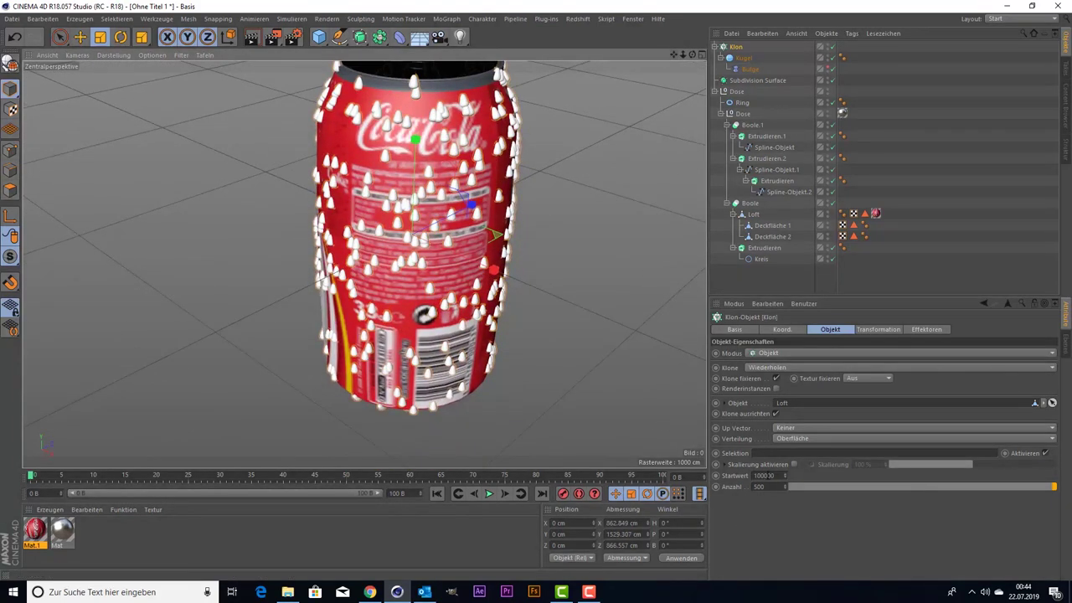
{"action": "double_click", "coordinate": [758, 486]}
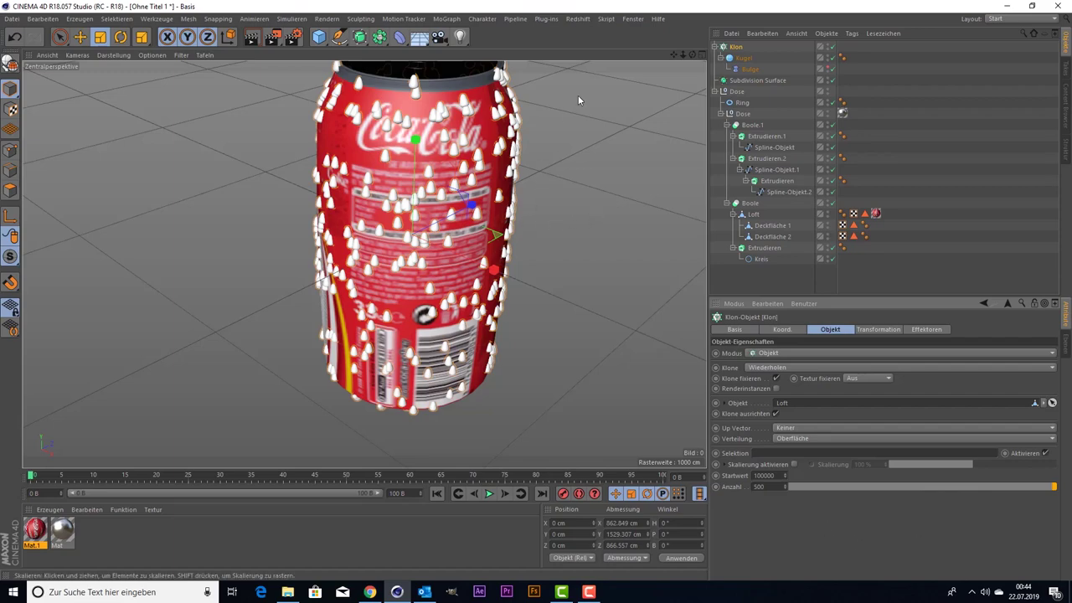
{"action": "left_click_drag", "start_coordinate": [692, 53], "coordinate": [353, 77]}
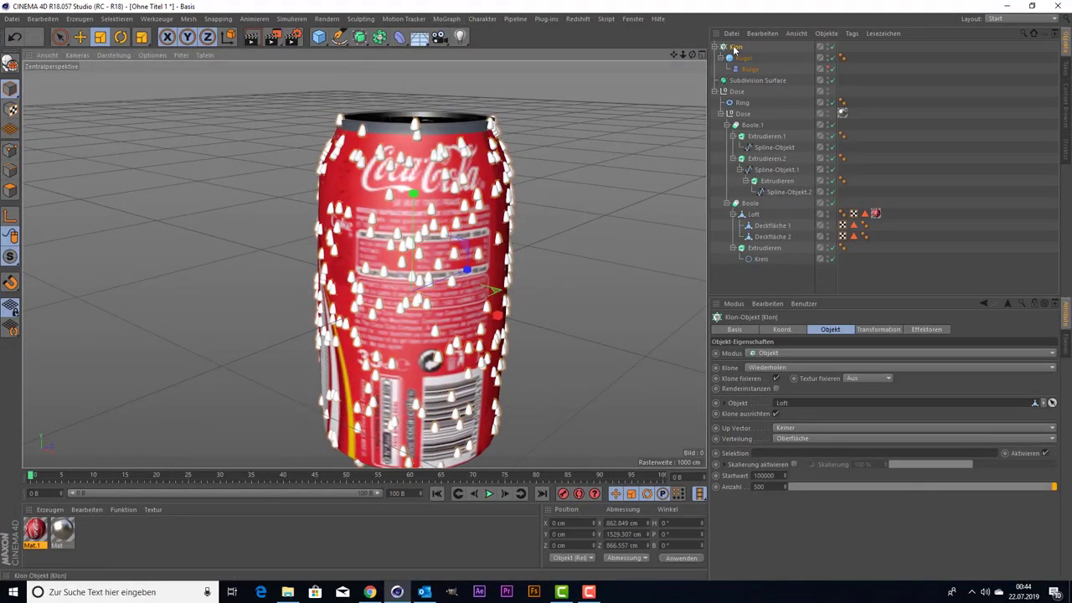
- Add a Zufall random effector with position offsets P.Z 0 cm and P.Y 100 cm
{"action": "left_click", "coordinate": [446, 18]}
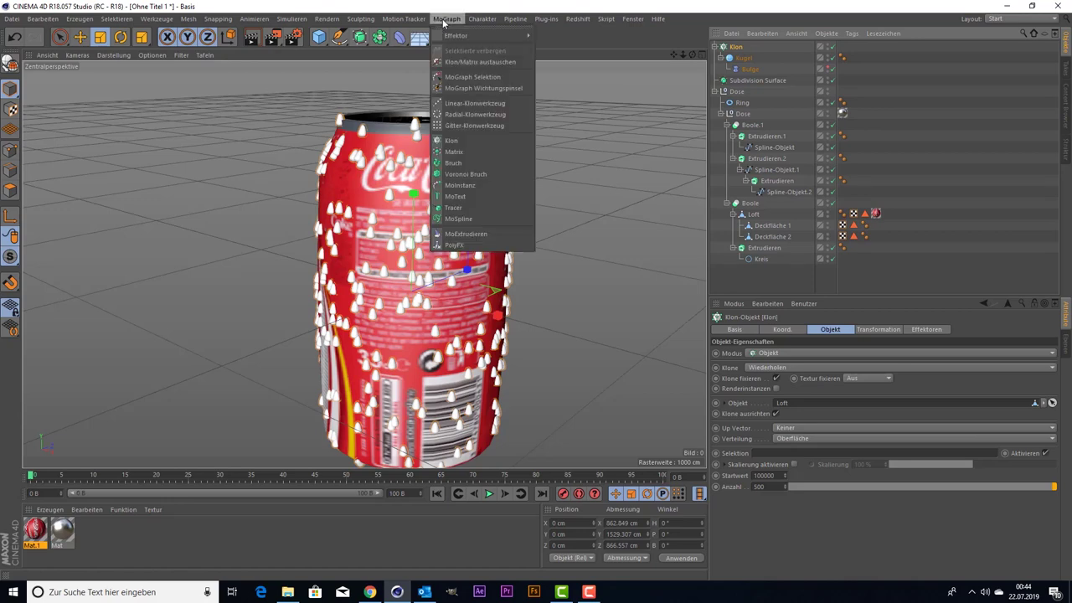
{"action": "mouse_move", "coordinate": [469, 35]}
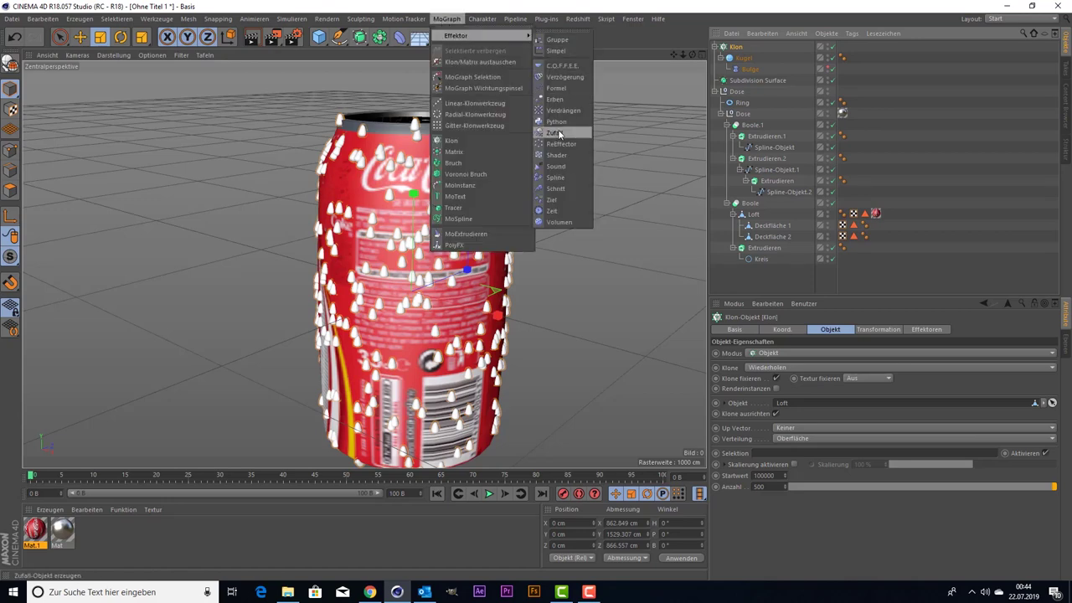
{"action": "left_click", "coordinate": [556, 134]}
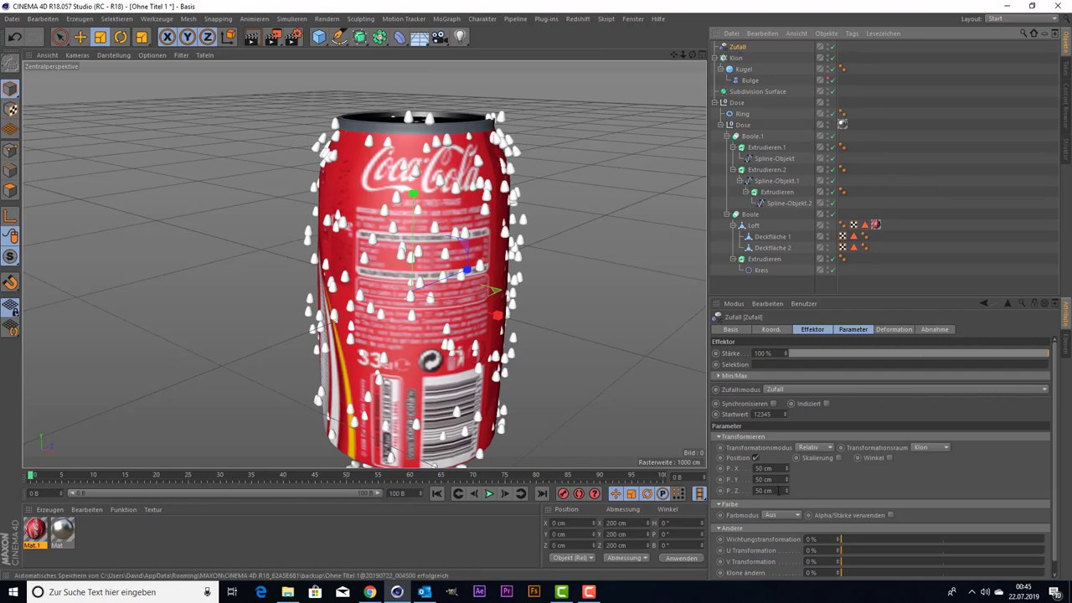
{"action": "left_click", "coordinate": [780, 490]}
{"action": "type", "text": "1"}
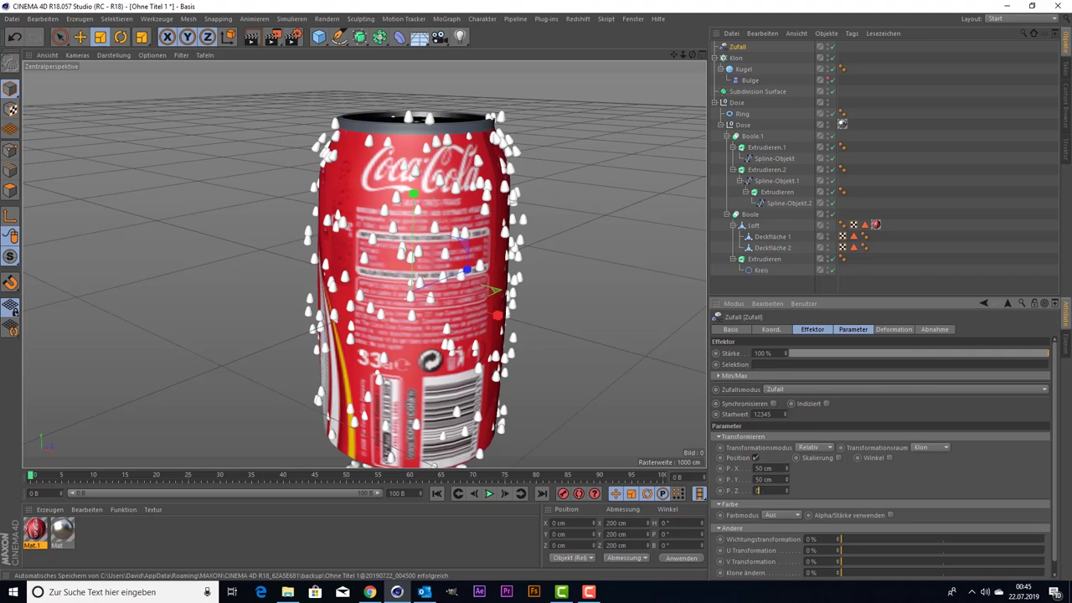
{"action": "key", "text": "Return"}
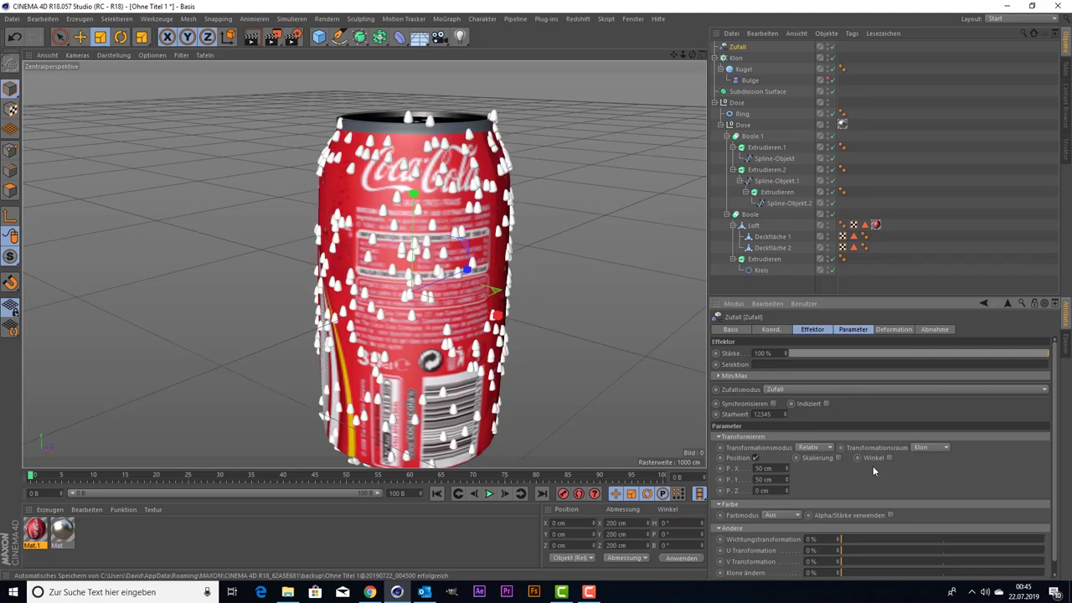
{"action": "left_click", "coordinate": [764, 479]}
{"action": "type", "text": "100"}
{"action": "key", "text": "Return"}
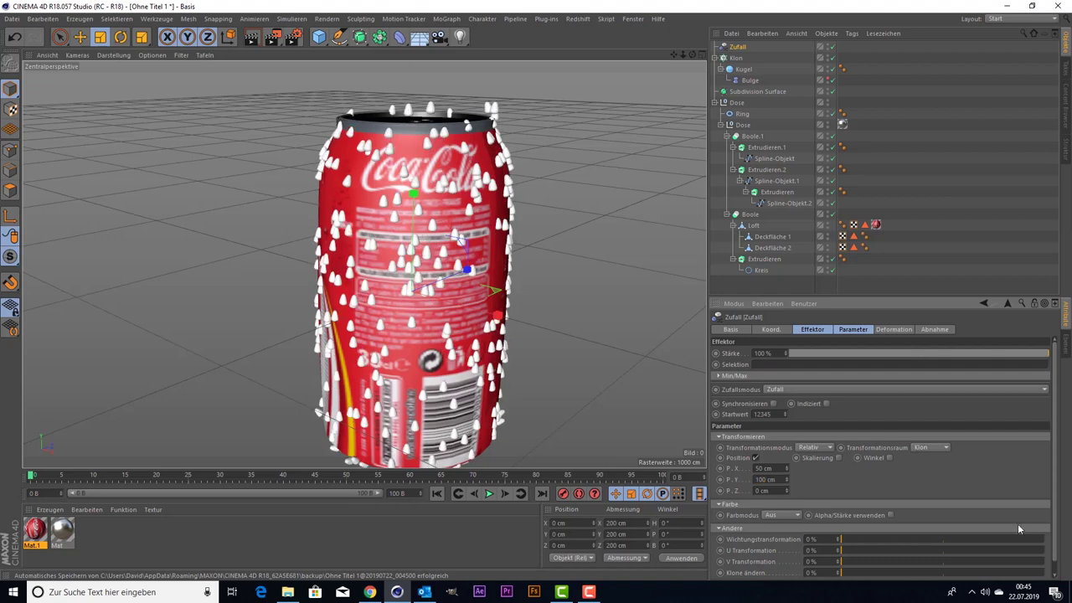
- Set the Zufall effector's P.X offset to 50 cm
{"action": "double_click", "coordinate": [765, 469]}
{"action": "type", "text": "1"}
{"action": "key", "text": "Return"}
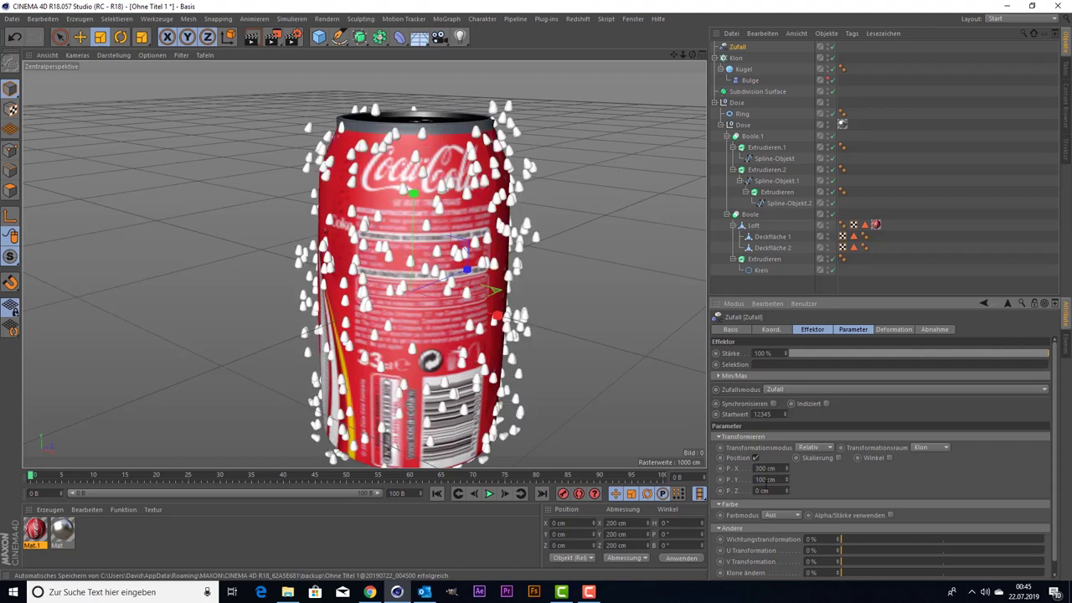
{"action": "double_click", "coordinate": [764, 468]}
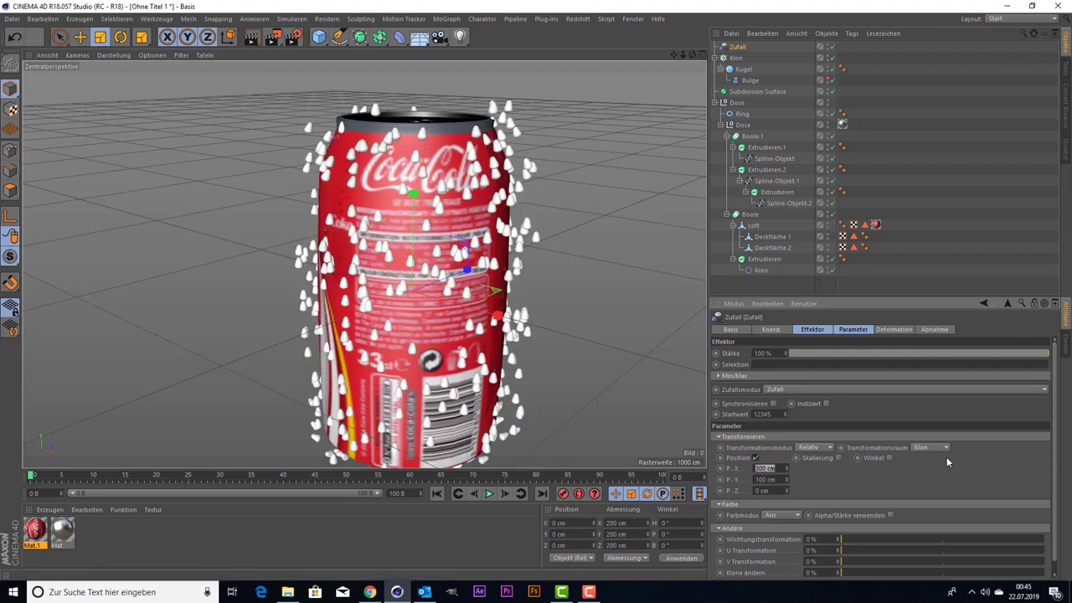
{"action": "type", "text": "10"}
{"action": "key", "text": "Return"}
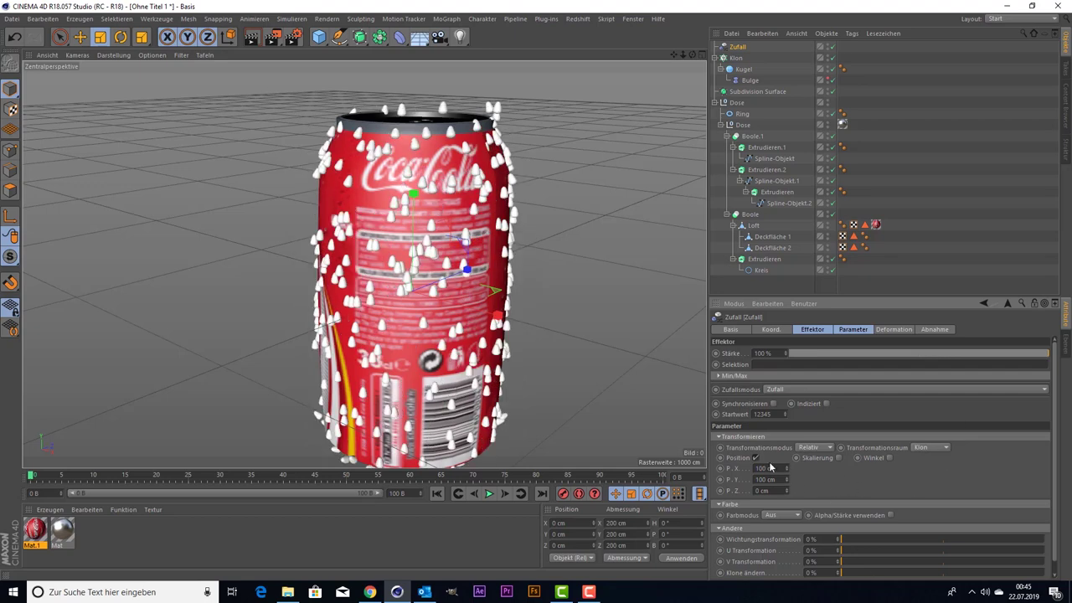
{"action": "double_click", "coordinate": [764, 469]}
{"action": "type", "text": "50"}
{"action": "key", "text": "Return"}
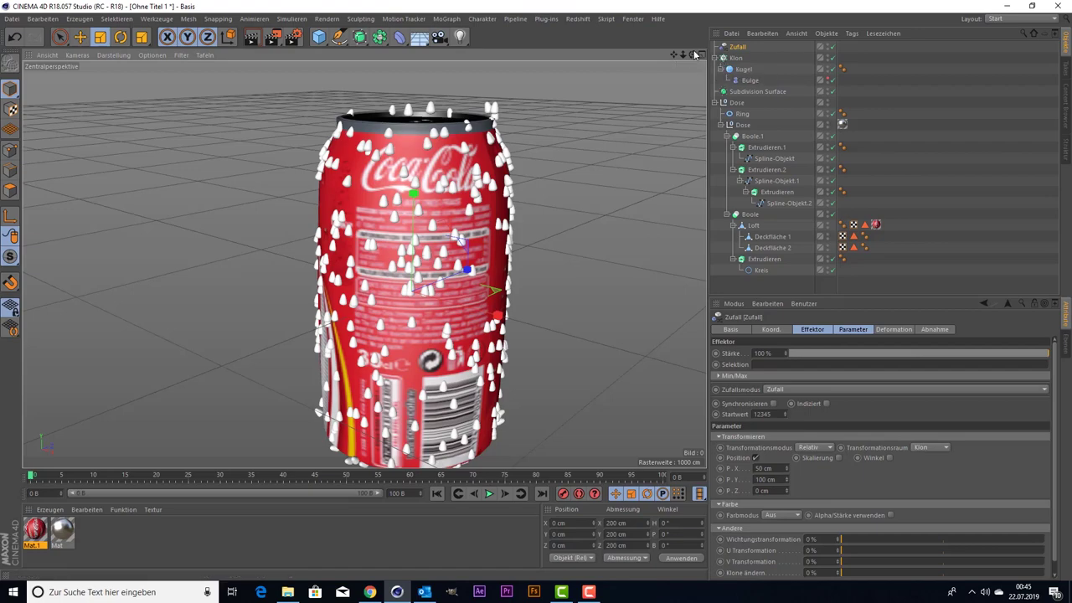
- Set the Zufall effector's P.X offset to 0 cm
{"action": "mouse_move", "coordinate": [693, 54]}
{"action": "left_mouse_down"}
{"action": "mouse_move", "coordinate": [637, 101]}
{"action": "mouse_move", "coordinate": [520, 107]}
{"action": "left_mouse_up"}
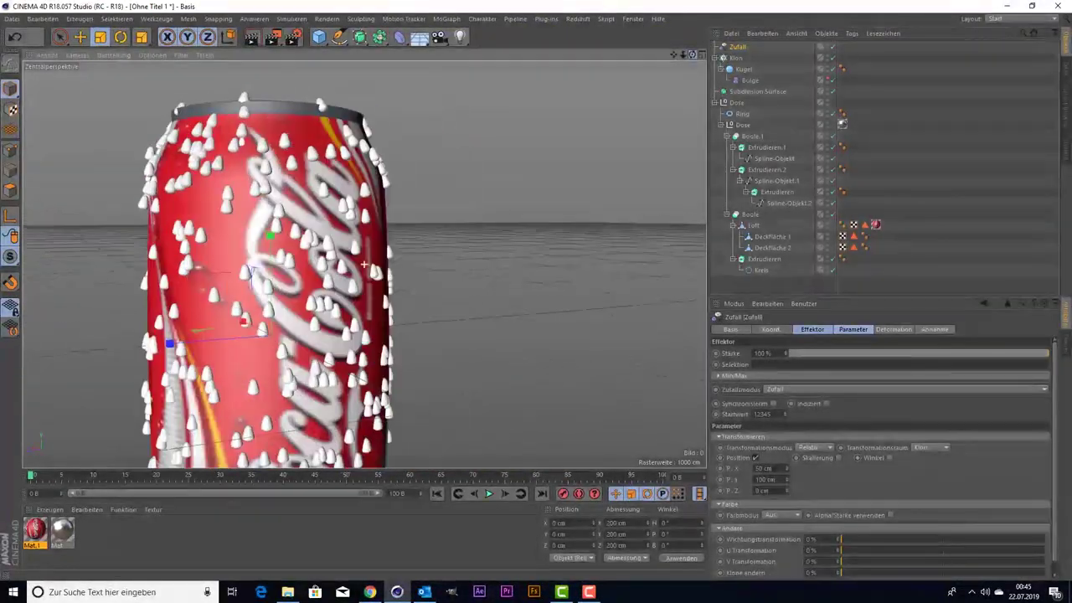
{"action": "left_click_drag", "start_coordinate": [364, 266], "coordinate": [291, 258], "text": "alt"}
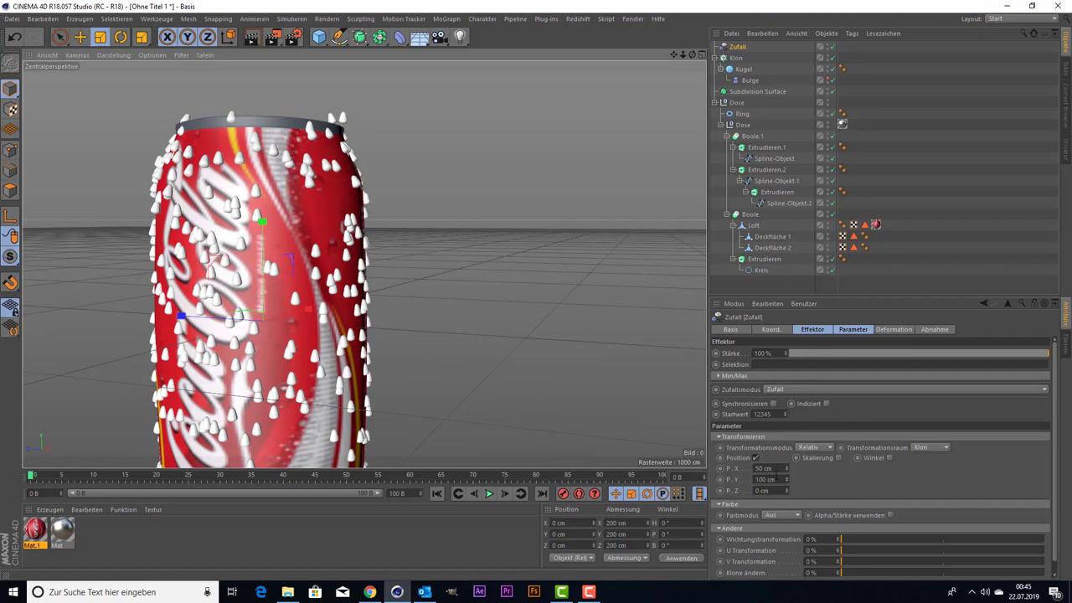
{"action": "double_click", "coordinate": [763, 468]}
{"action": "type", "text": "0"}
{"action": "key", "text": "Return"}
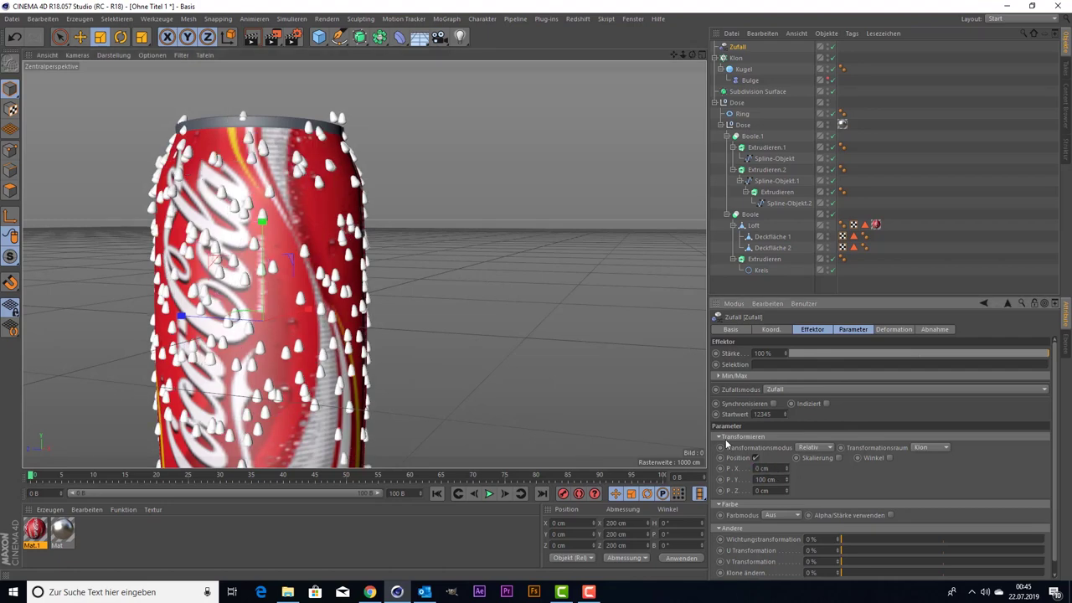
- Orbit around the can to inspect the droplets and select the Klon cloner
{"action": "left_click_drag", "start_coordinate": [169, 300], "coordinate": [170, 306], "text": "alt"}
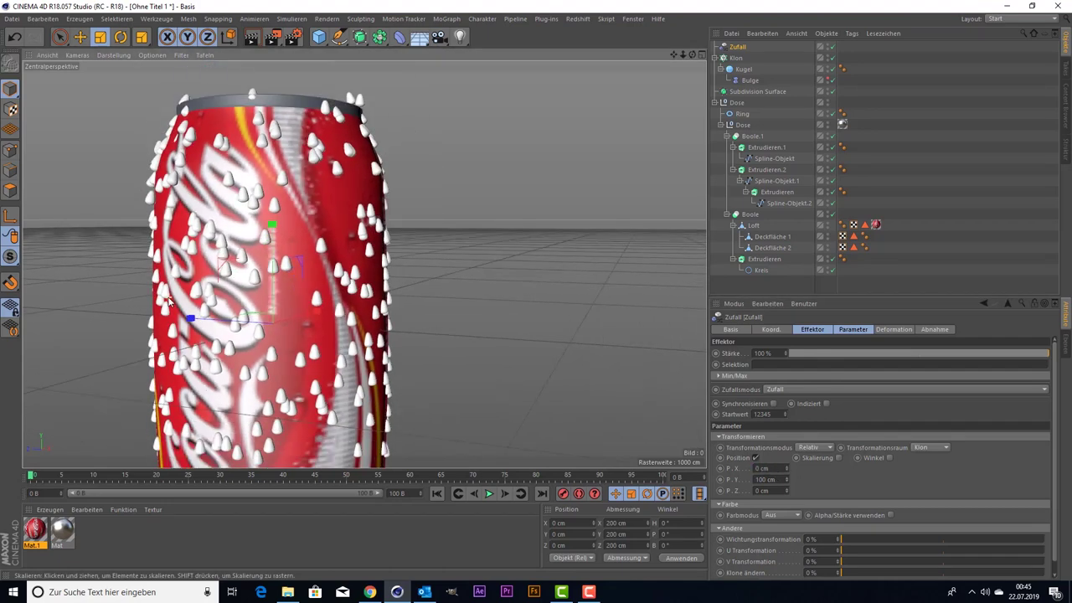
{"action": "scroll", "coordinate": [169, 306], "scroll_direction": "up", "scroll_amount": 2}
{"action": "scroll", "coordinate": [170, 305], "scroll_direction": "up", "scroll_amount": 2}
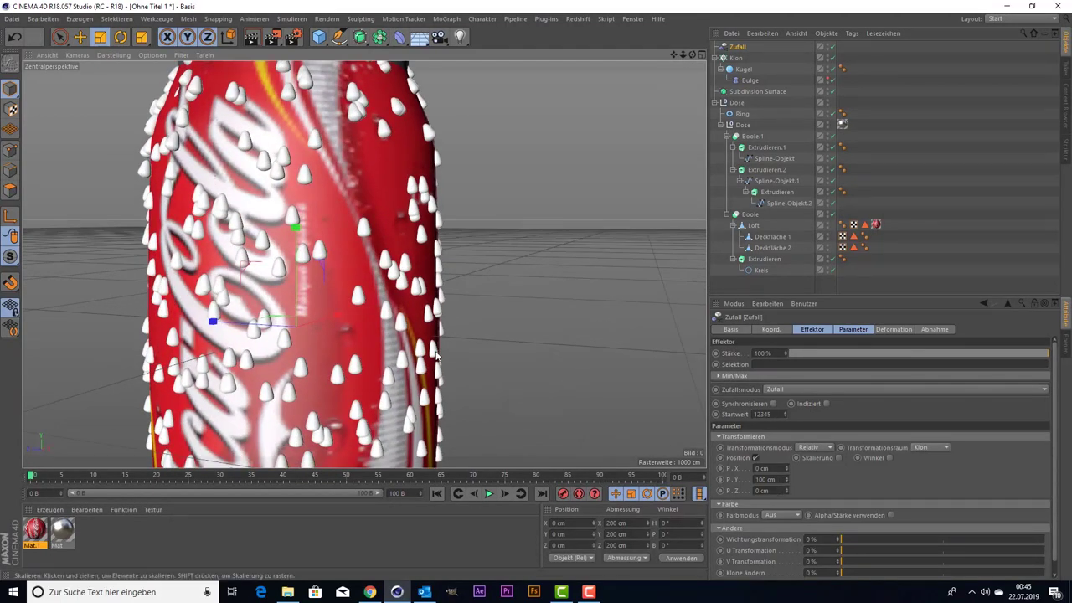
{"action": "scroll", "coordinate": [397, 348], "scroll_direction": "down", "scroll_amount": 2}
{"action": "scroll", "coordinate": [396, 348], "scroll_direction": "up", "scroll_amount": 2}
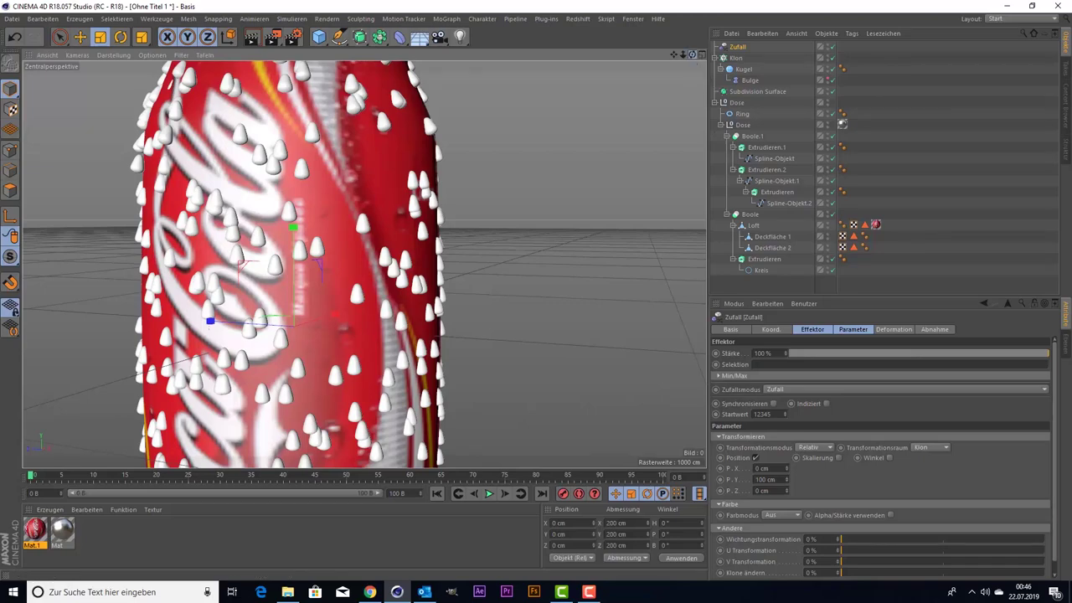
{"action": "left_click_drag", "start_coordinate": [683, 54], "coordinate": [625, 198]}
{"action": "scroll", "coordinate": [637, 151], "scroll_direction": "down", "scroll_amount": 2}
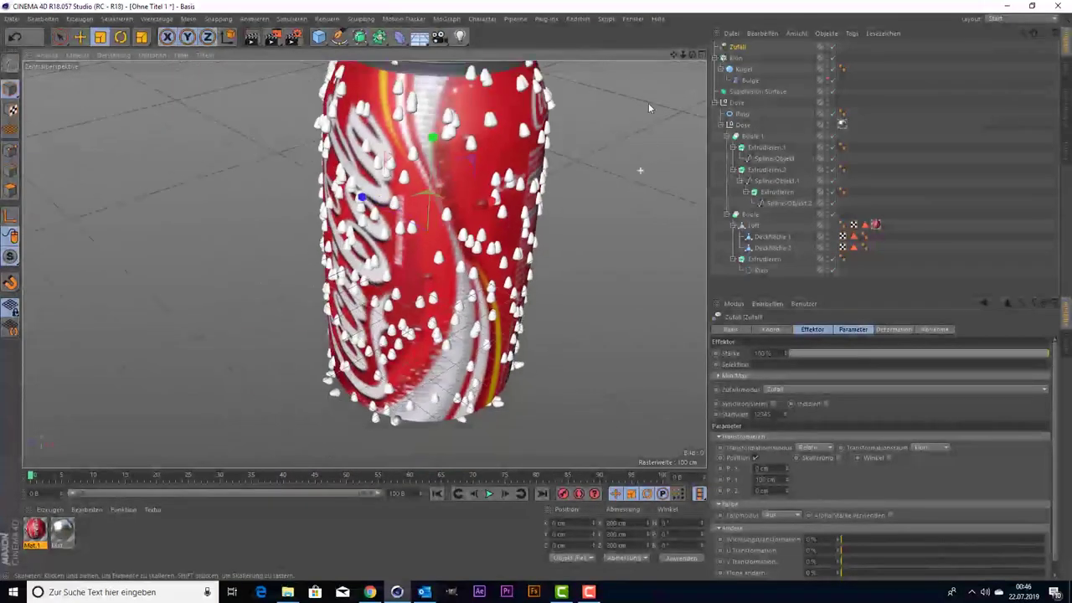
{"action": "mouse_move", "coordinate": [680, 61]}
{"action": "left_mouse_down"}
{"action": "mouse_move", "coordinate": [672, 88]}
{"action": "mouse_move", "coordinate": [690, 54]}
{"action": "mouse_move", "coordinate": [699, 71]}
{"action": "left_mouse_up"}
{"action": "left_click", "coordinate": [729, 58]}
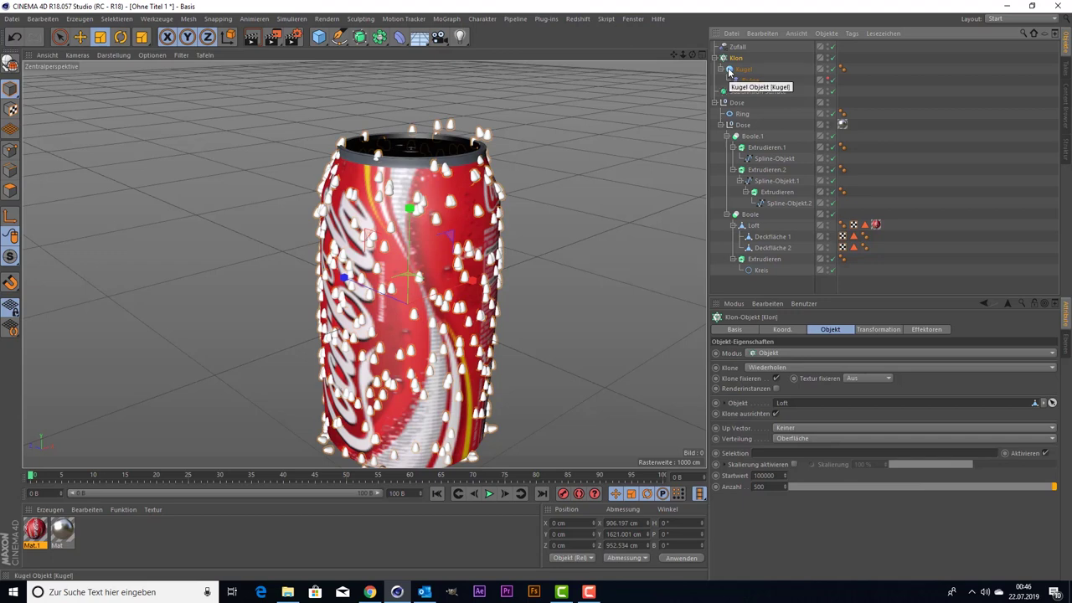
- Convert the cloner, then select Kugel 0 through Kugel 499 with their Bulge deformers in Klon
{"action": "key", "text": "c"}
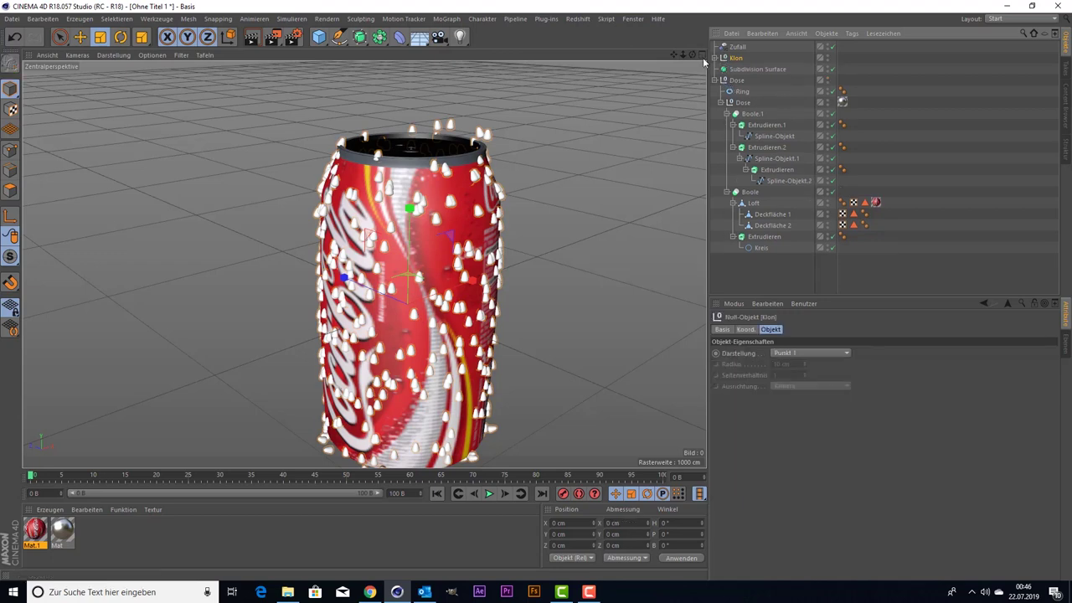
{"action": "left_click", "coordinate": [715, 58]}
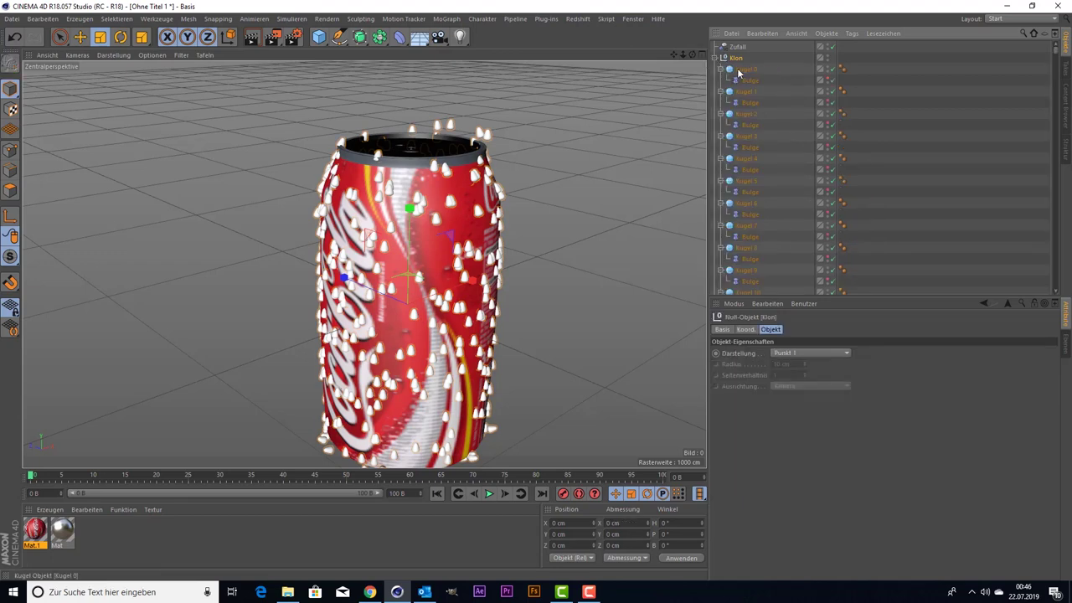
{"action": "left_click", "coordinate": [739, 70]}
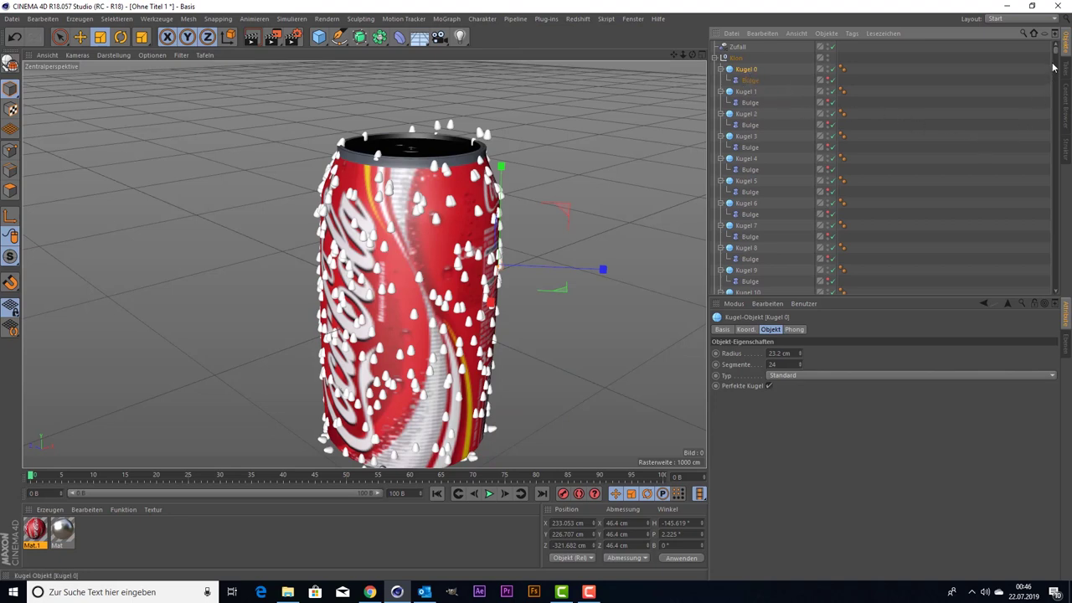
{"action": "left_click_drag", "start_coordinate": [1058, 55], "coordinate": [1056, 293]}
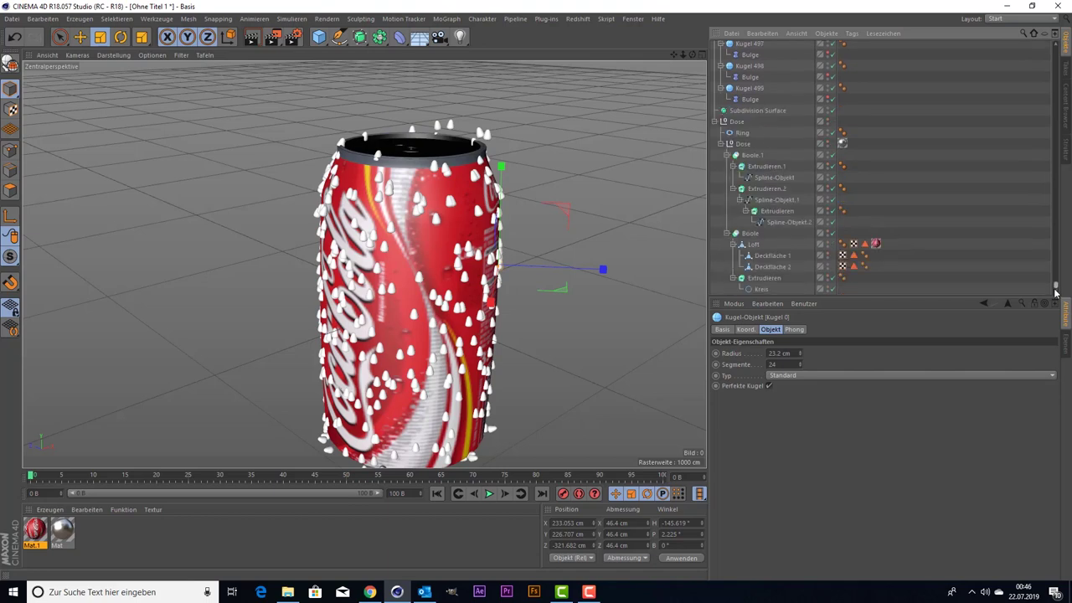
{"action": "left_click", "coordinate": [750, 99], "text": "shift"}
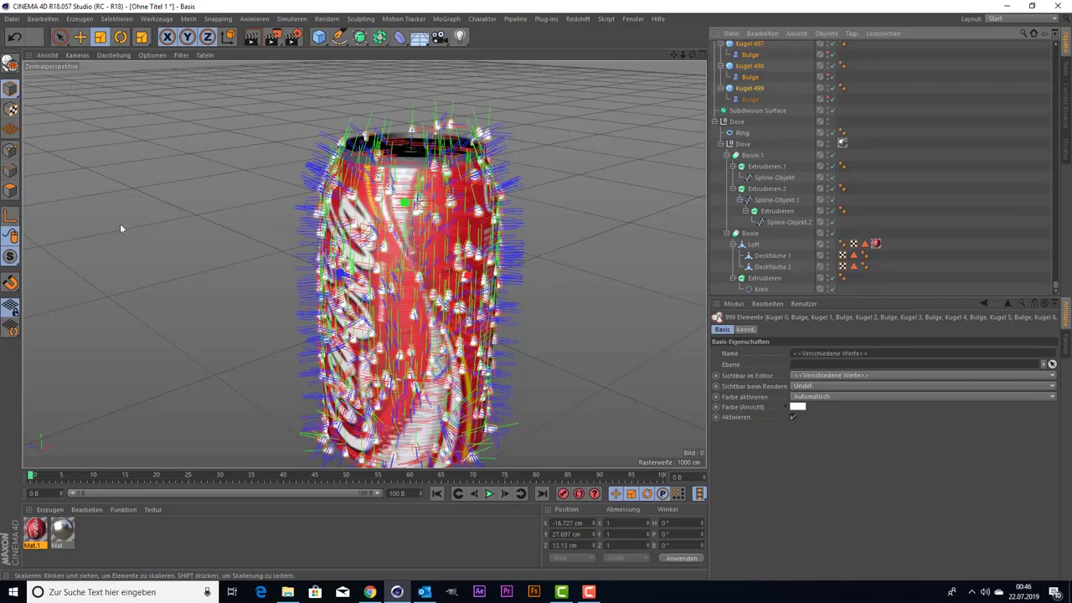
- In polygon mode, make the selected spheres editable meshes and check them in the viewport
{"action": "left_click", "coordinate": [11, 192]}
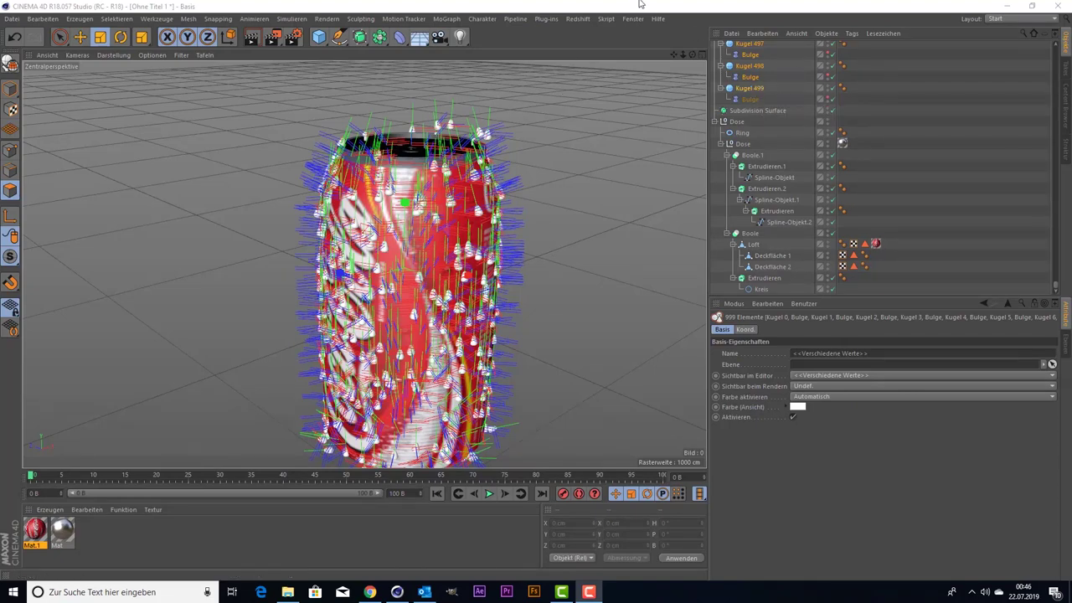
{"action": "key", "text": "c"}
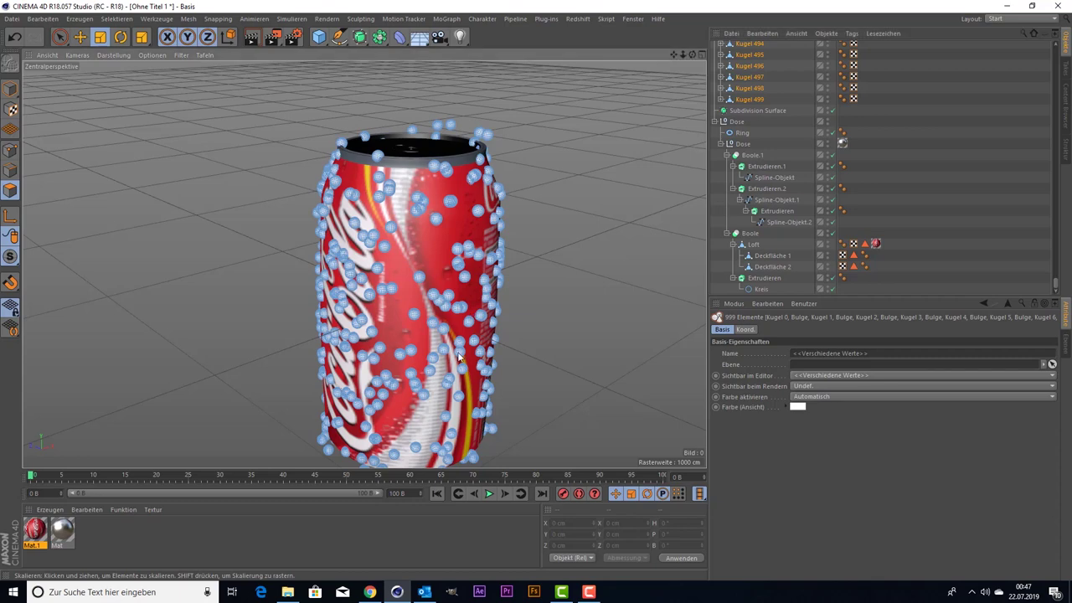
{"action": "scroll", "coordinate": [458, 358], "scroll_direction": "up", "scroll_amount": 3}
{"action": "scroll", "coordinate": [453, 336], "scroll_direction": "up", "scroll_amount": 2}
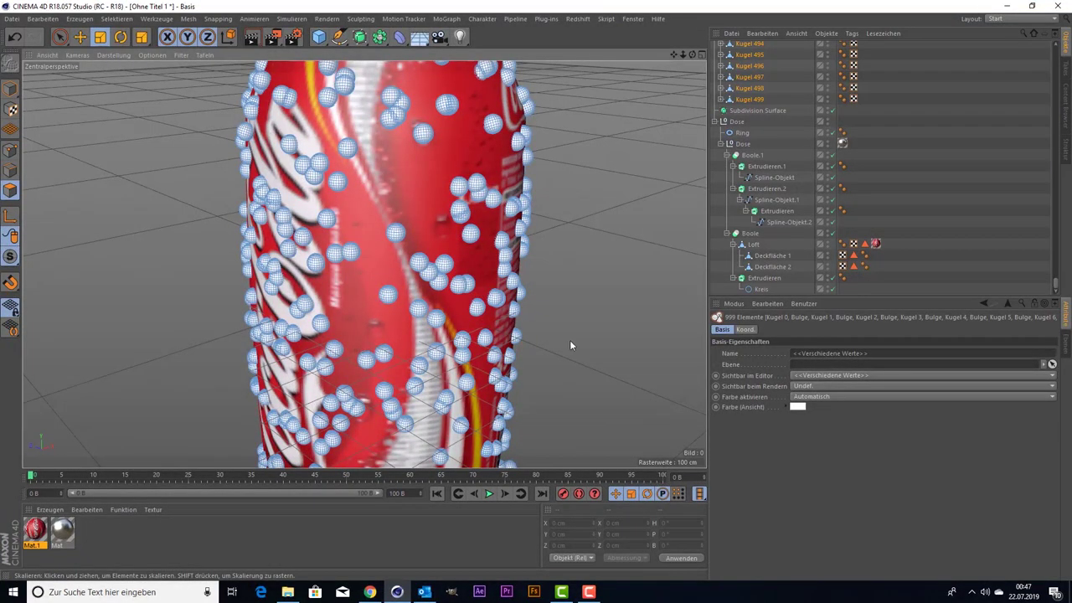
{"action": "left_click", "coordinate": [952, 163]}
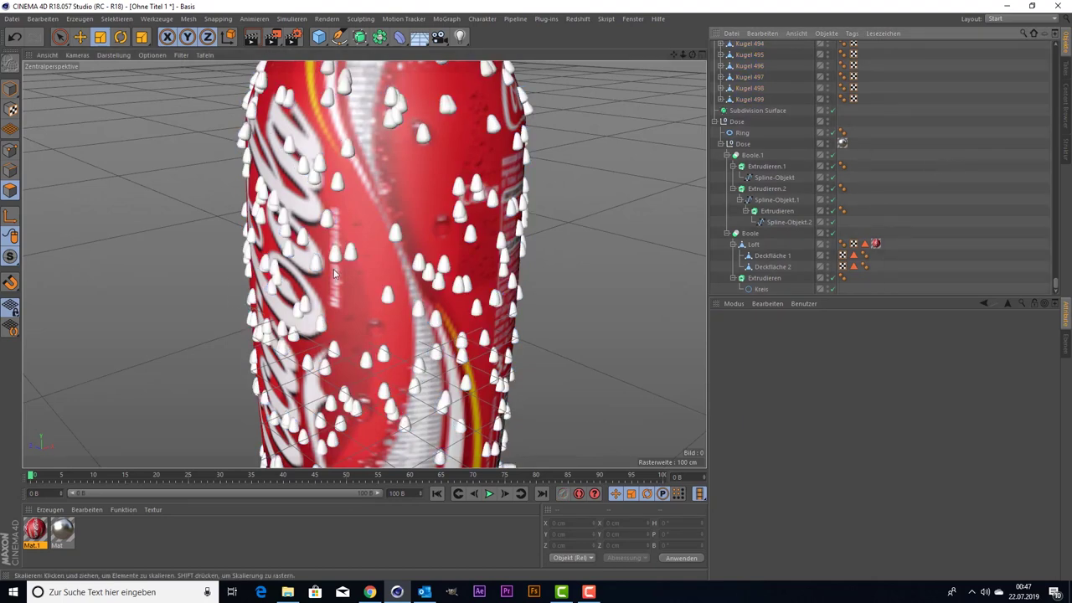
{"action": "key", "text": "ctrl+z"}
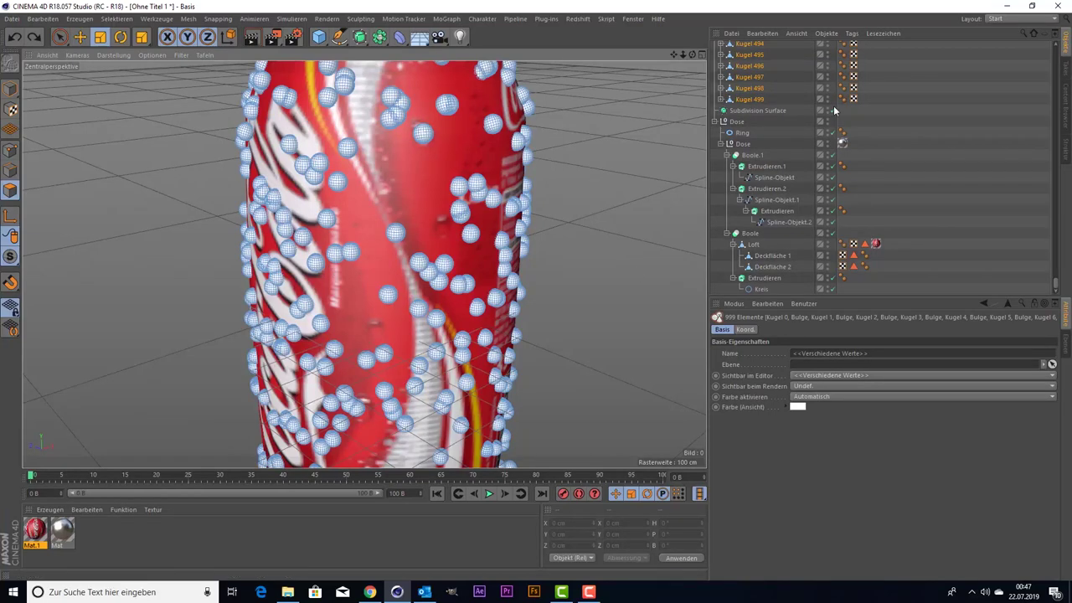
- Maximize the Front view and frame the whole can
{"action": "middle_click", "coordinate": [499, 350]}
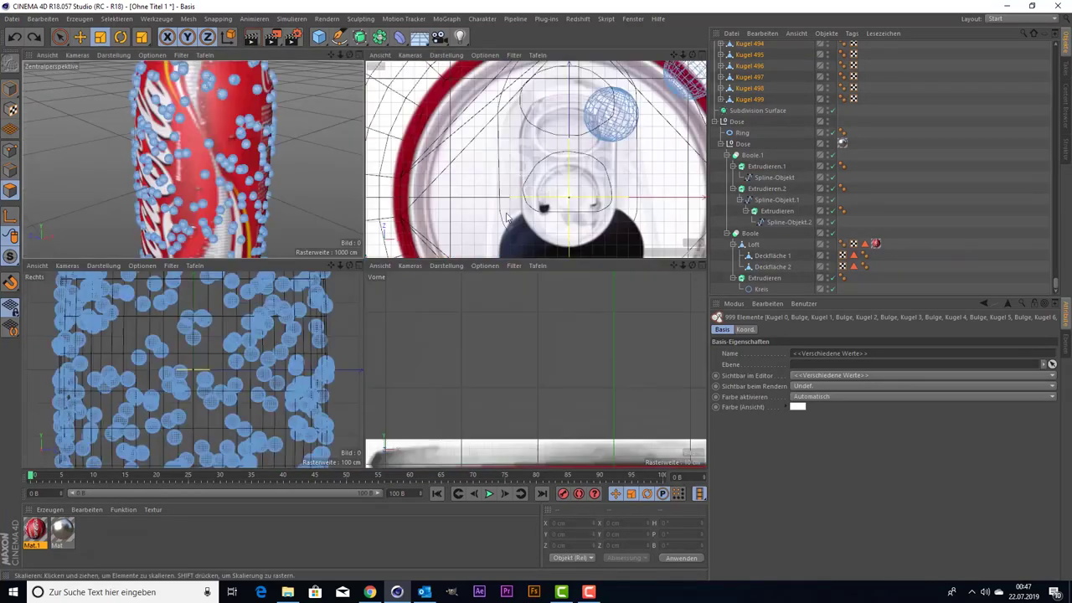
{"action": "middle_click", "coordinate": [500, 356]}
{"action": "scroll", "coordinate": [502, 352], "scroll_direction": "up", "scroll_amount": 3}
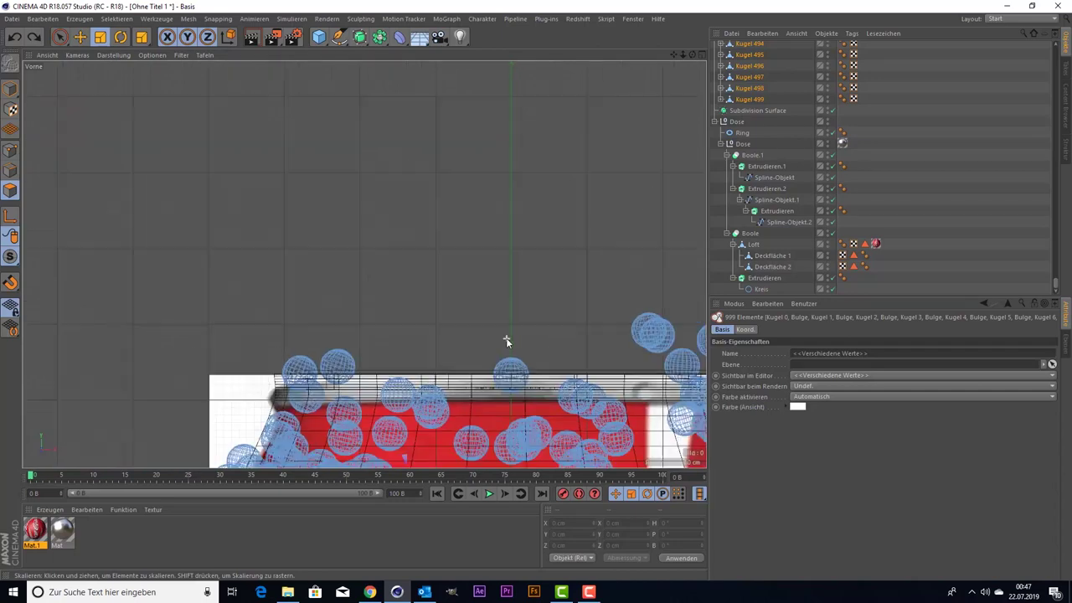
{"action": "scroll", "coordinate": [506, 338], "scroll_direction": "up", "scroll_amount": 2}
{"action": "left_click_drag", "start_coordinate": [675, 53], "coordinate": [672, 62]}
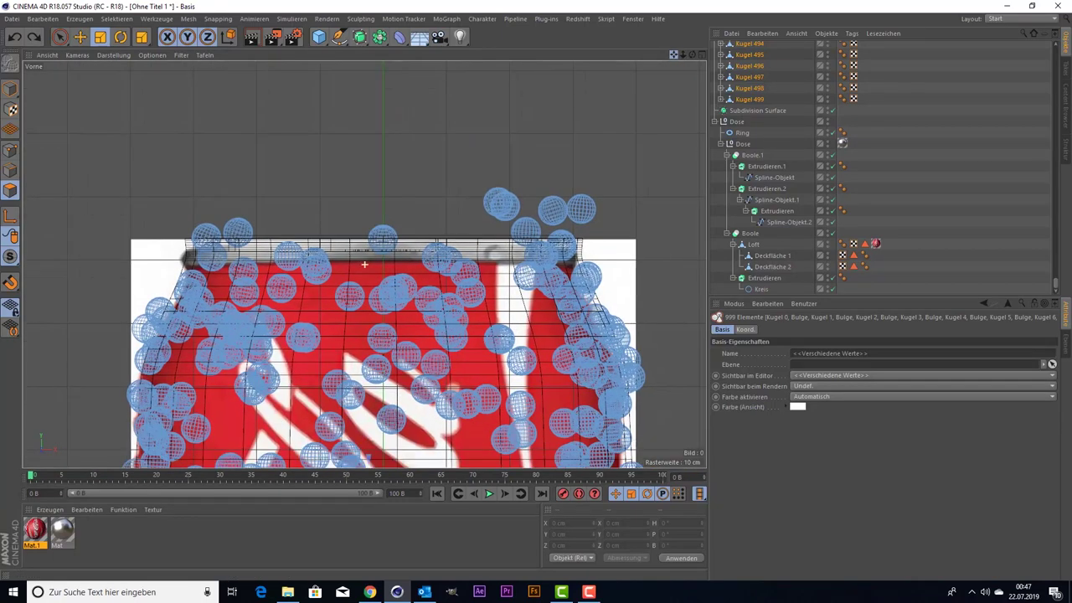
{"action": "scroll", "coordinate": [491, 151], "scroll_direction": "down", "scroll_amount": 1}
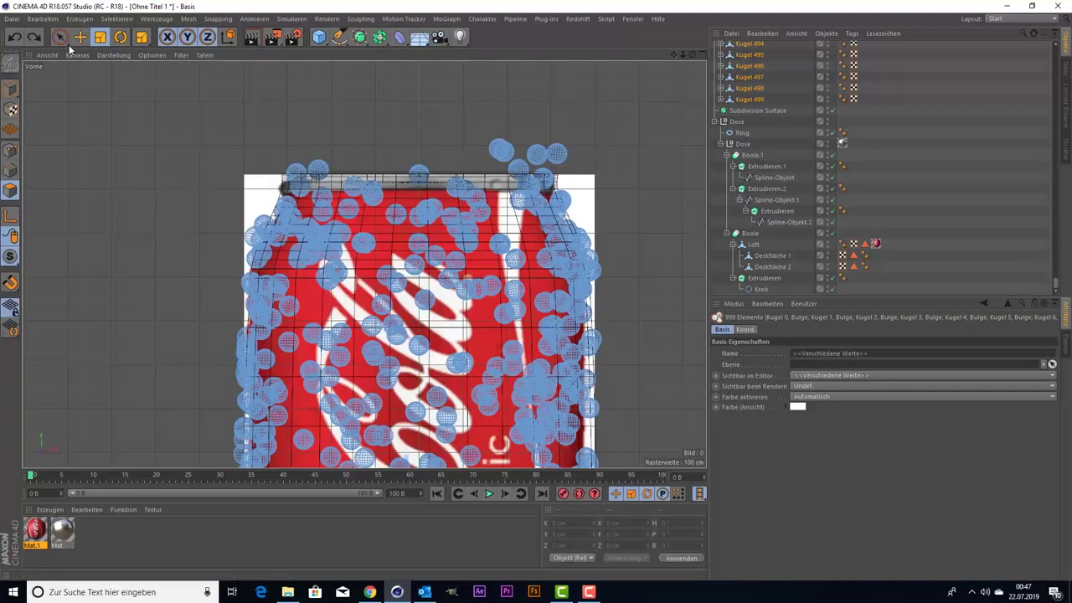
- With rectangle selection, box-select stray droplets above the can's top and below its bottom
{"action": "left_click_drag", "start_coordinate": [59, 36], "coordinate": [118, 71]}
{"action": "left_click", "coordinate": [118, 73]}
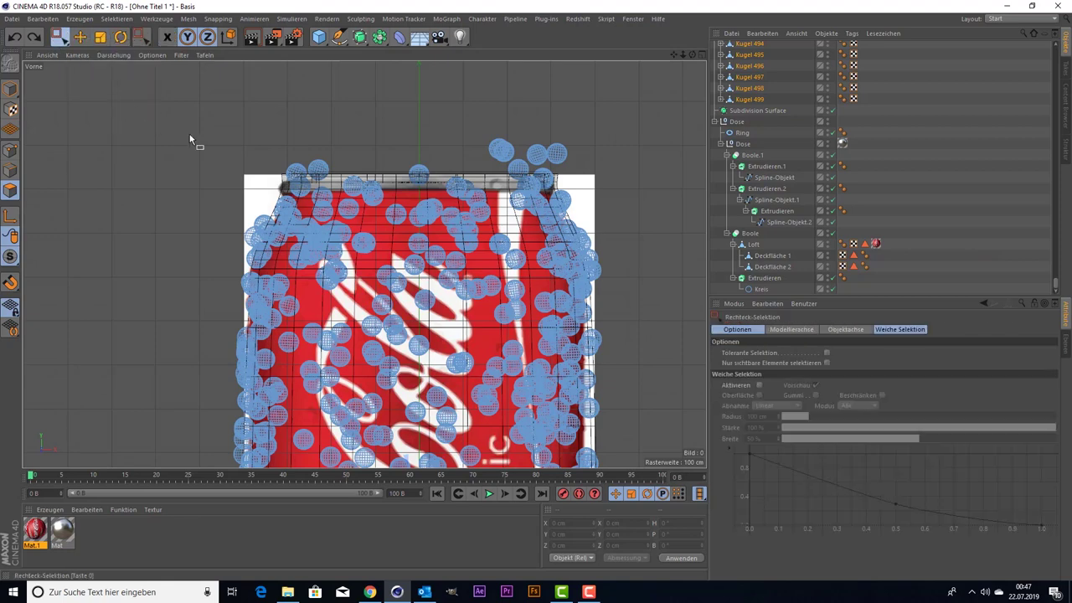
{"action": "left_click_drag", "start_coordinate": [220, 97], "coordinate": [629, 191]}
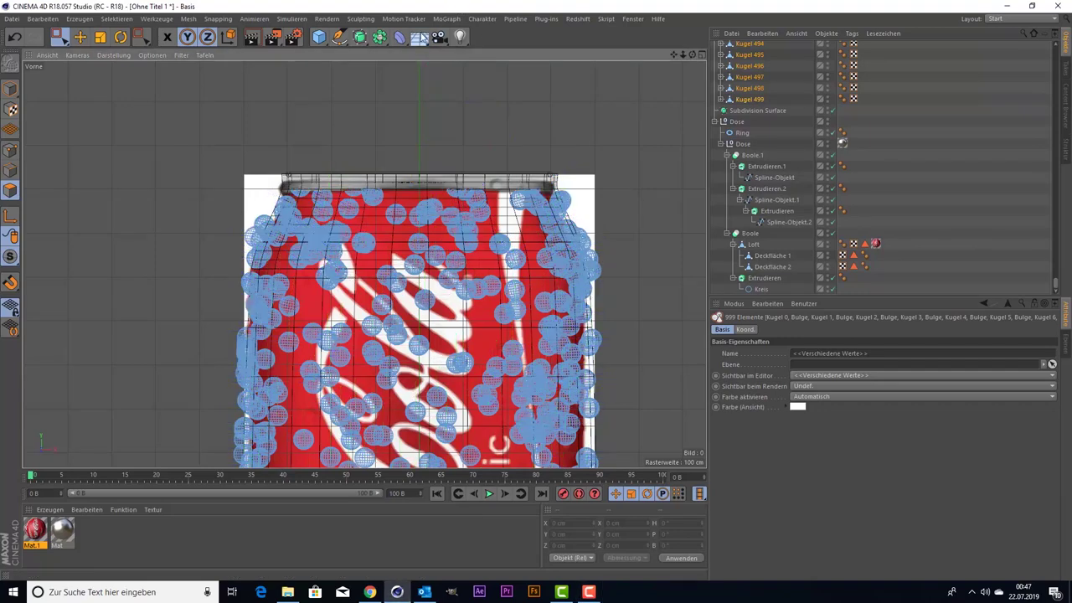
{"action": "scroll", "coordinate": [362, 212], "scroll_direction": "down", "scroll_amount": 3}
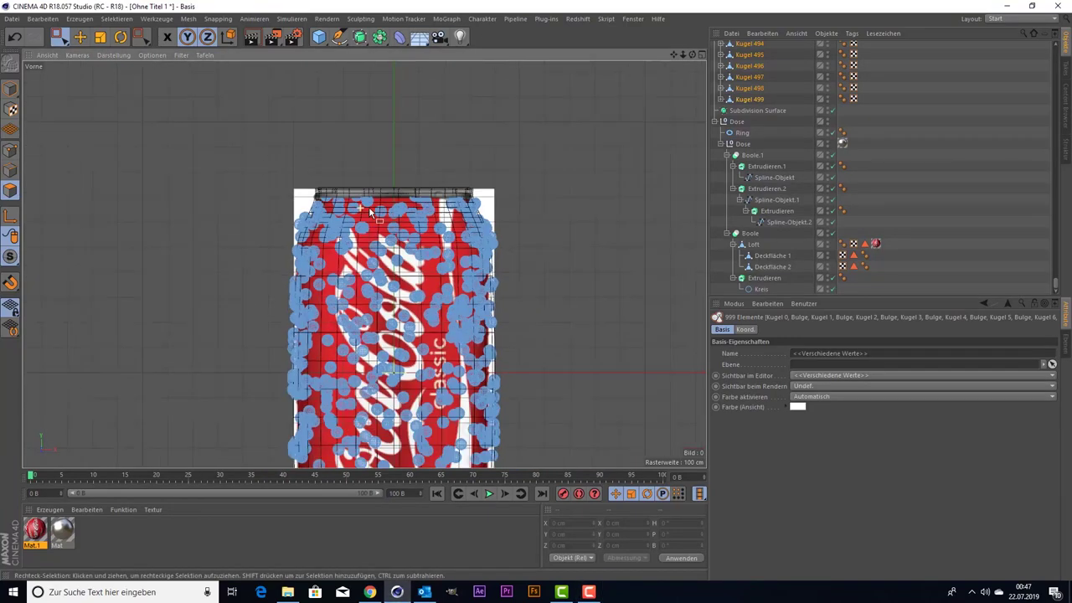
{"action": "left_click_drag", "start_coordinate": [672, 54], "coordinate": [283, 332]}
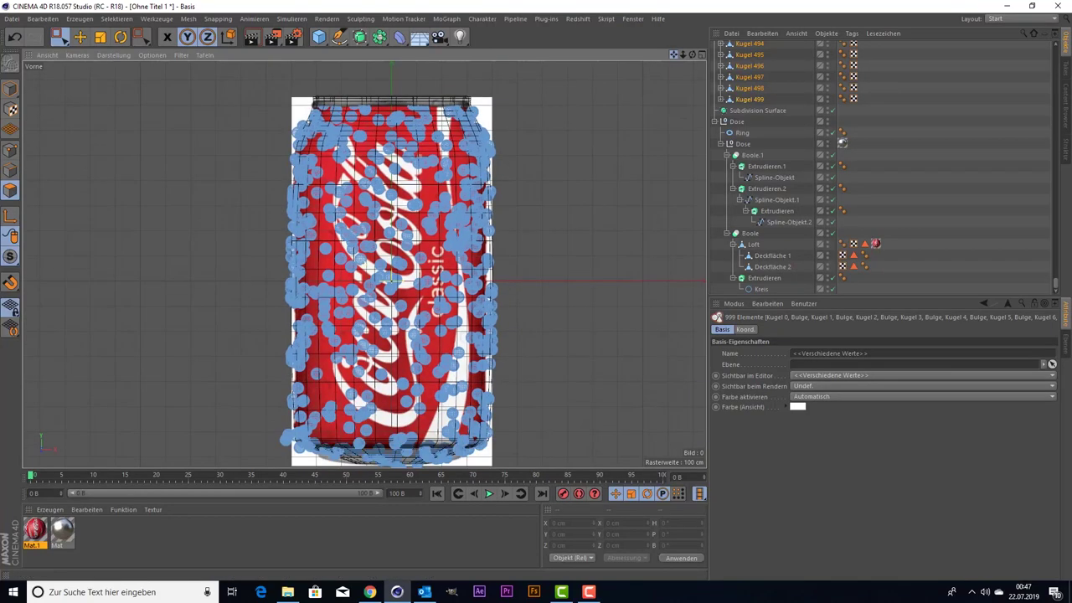
{"action": "scroll", "coordinate": [283, 332], "scroll_direction": "up", "scroll_amount": 3}
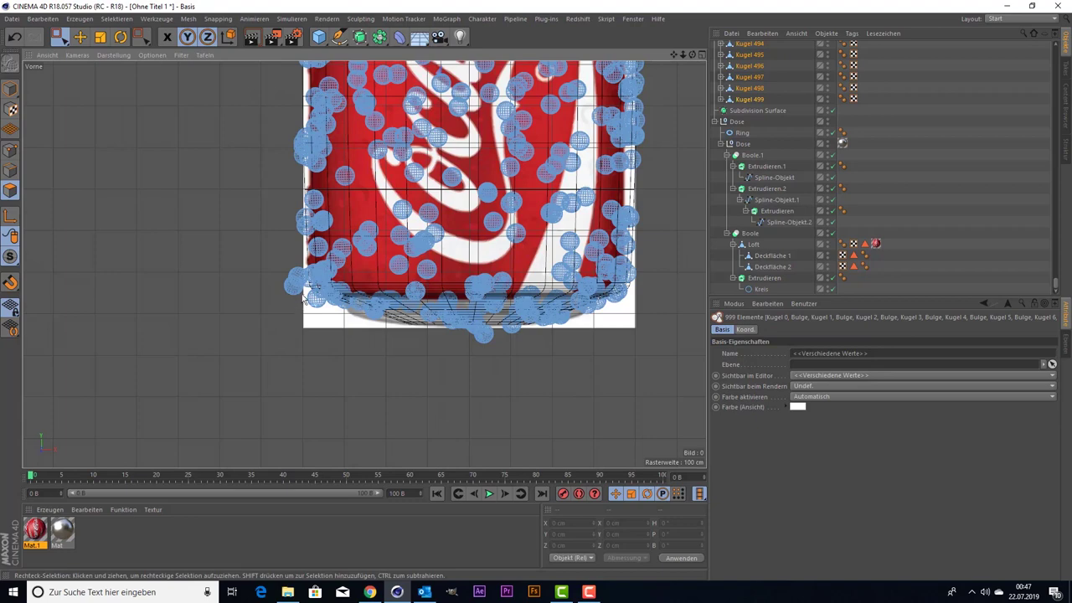
{"action": "left_click_drag", "start_coordinate": [304, 303], "coordinate": [673, 371]}
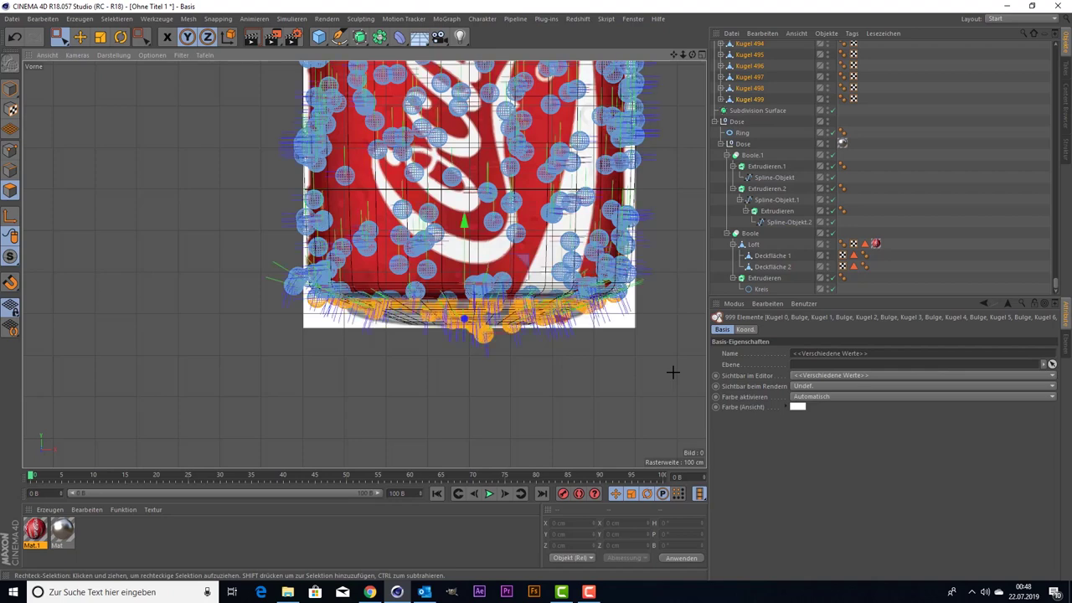
- Box-select and delete the two stray droplets at the can's lower-left
{"action": "left_click", "coordinate": [695, 391]}
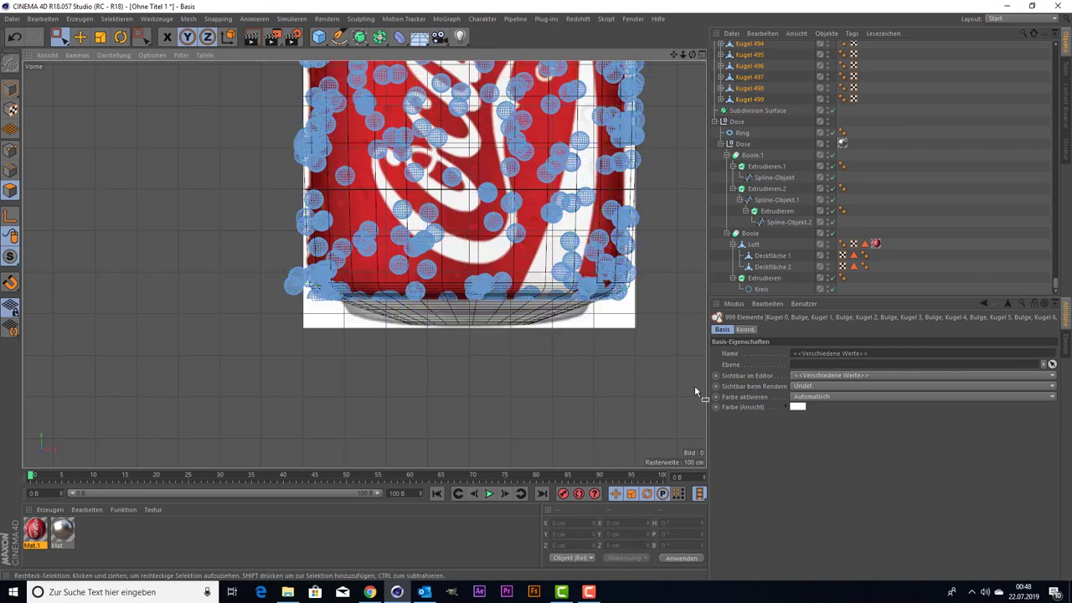
{"action": "scroll", "coordinate": [242, 329], "scroll_direction": "up", "scroll_amount": 3}
{"action": "scroll", "coordinate": [242, 329], "scroll_direction": "up", "scroll_amount": 2}
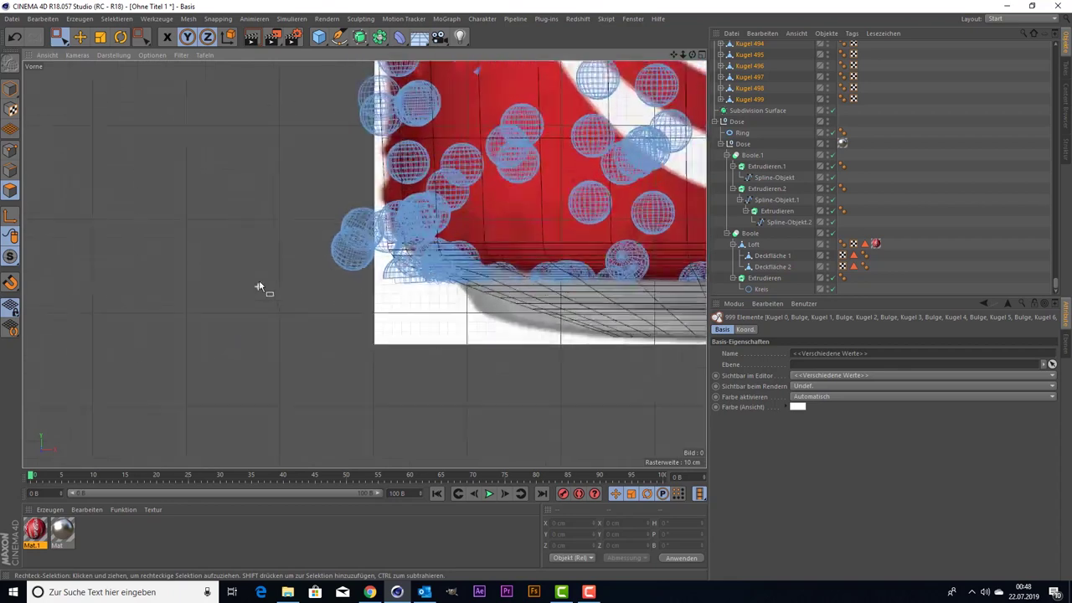
{"action": "left_click_drag", "start_coordinate": [294, 192], "coordinate": [381, 299]}
{"action": "left_click_drag", "start_coordinate": [400, 299], "coordinate": [319, 201]}
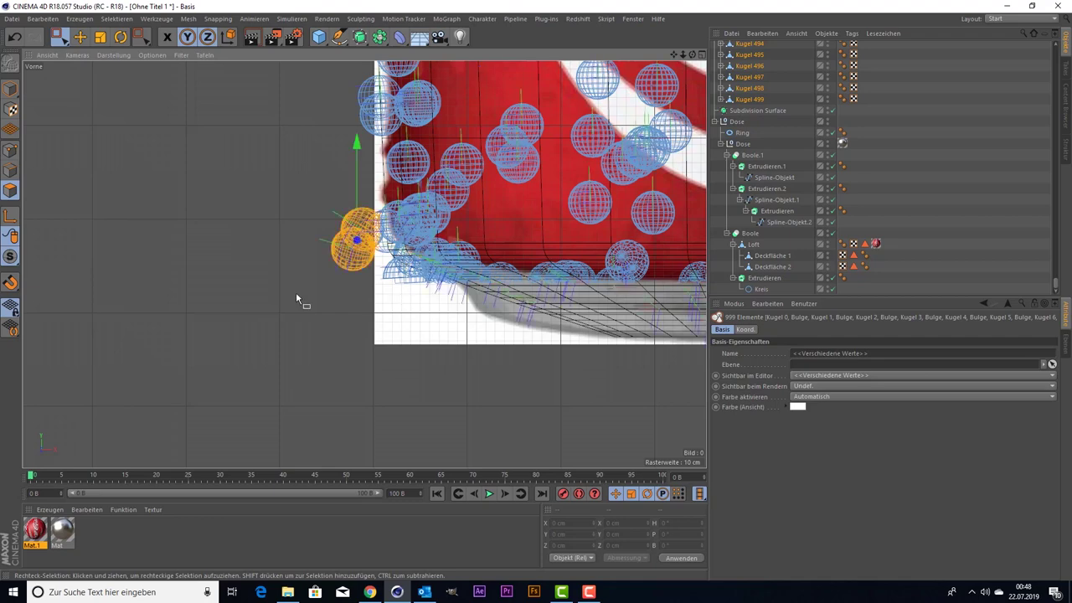
{"action": "key", "text": "Delete"}
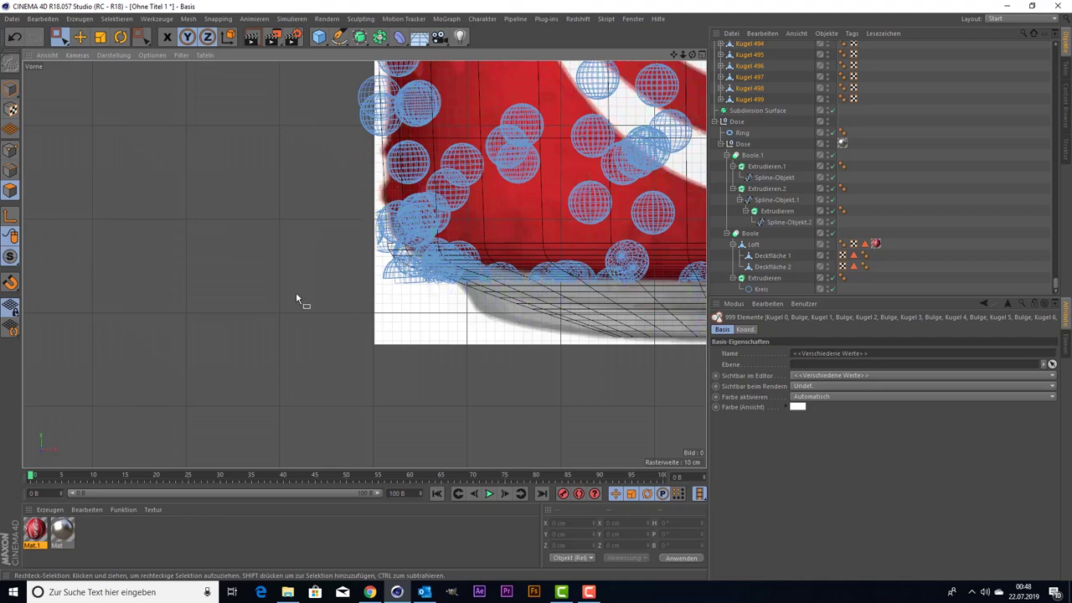
- Paint-select the remaining lower-left edge droplets with Live Selection and delete them
{"action": "scroll", "coordinate": [310, 210], "scroll_direction": "down", "scroll_amount": 2}
{"action": "scroll", "coordinate": [391, 322], "scroll_direction": "up", "scroll_amount": 4}
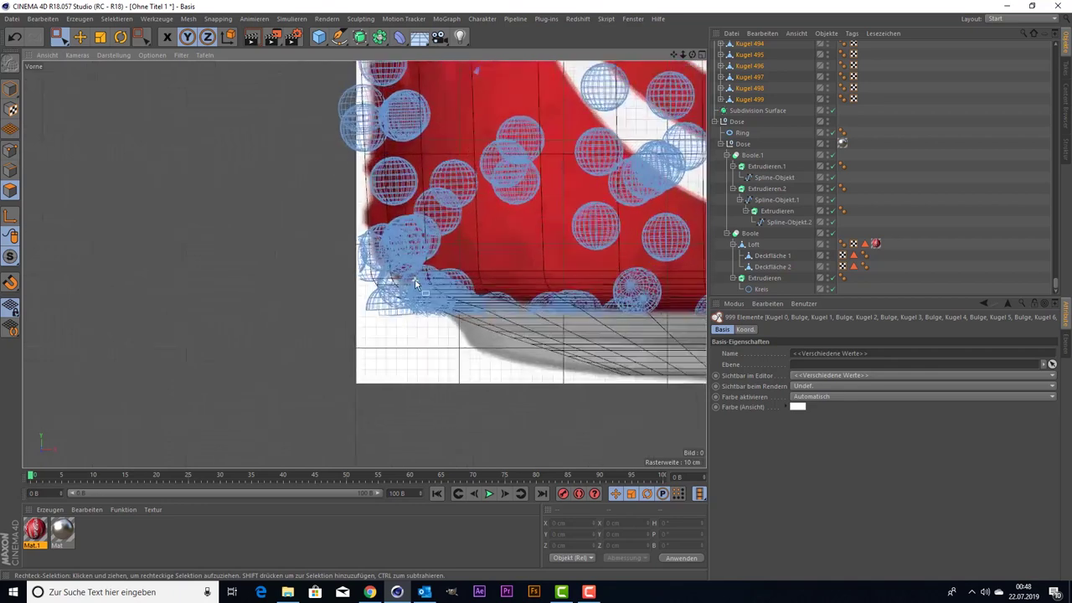
{"action": "scroll", "coordinate": [366, 315], "scroll_direction": "up", "scroll_amount": 1}
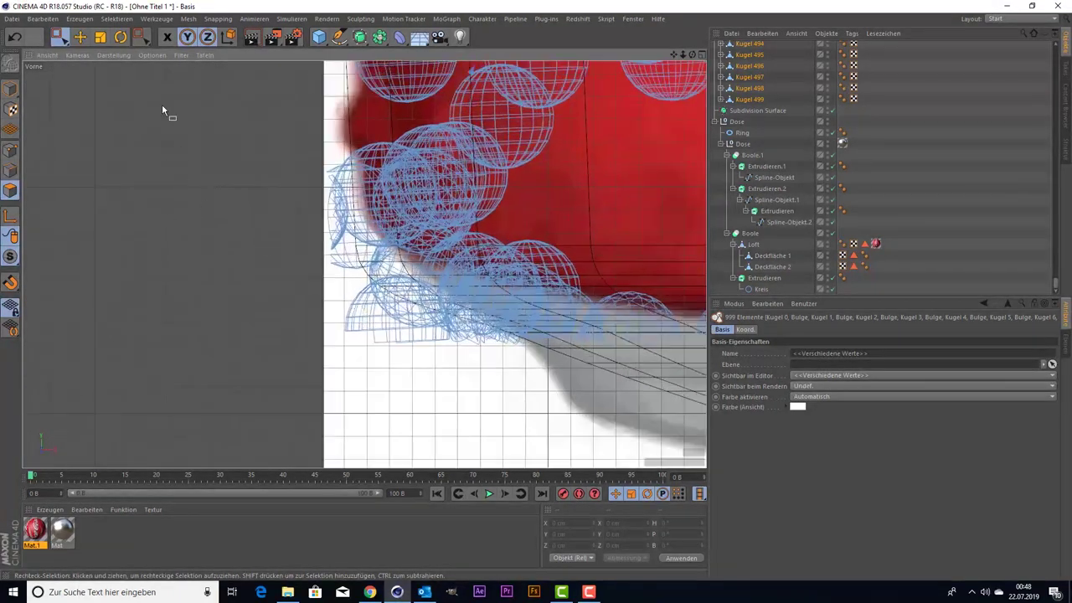
{"action": "left_click_drag", "start_coordinate": [59, 37], "coordinate": [87, 46]}
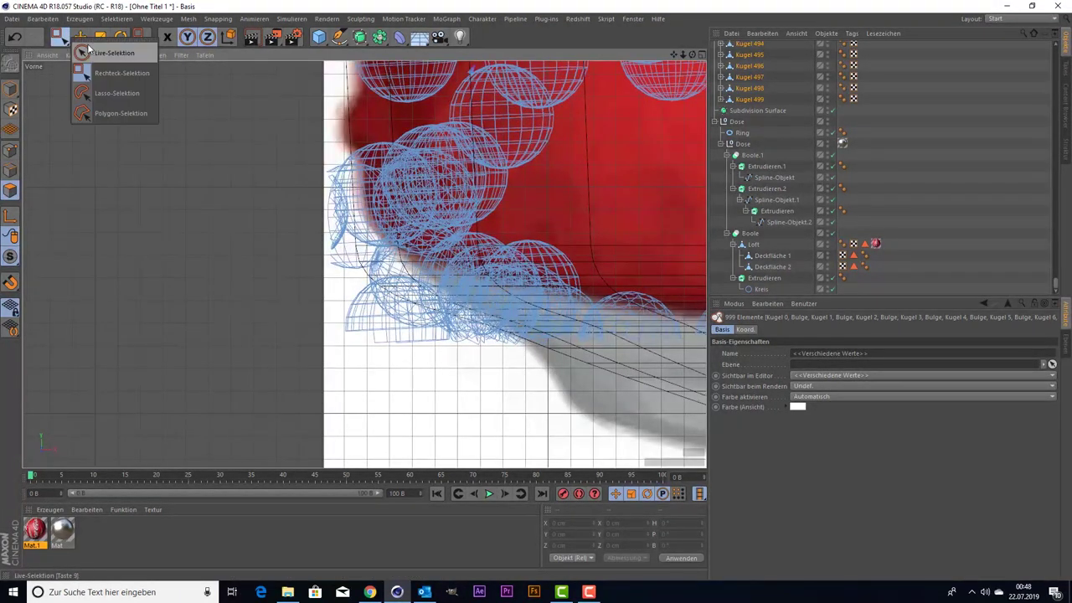
{"action": "left_click_drag", "start_coordinate": [363, 335], "coordinate": [439, 343]}
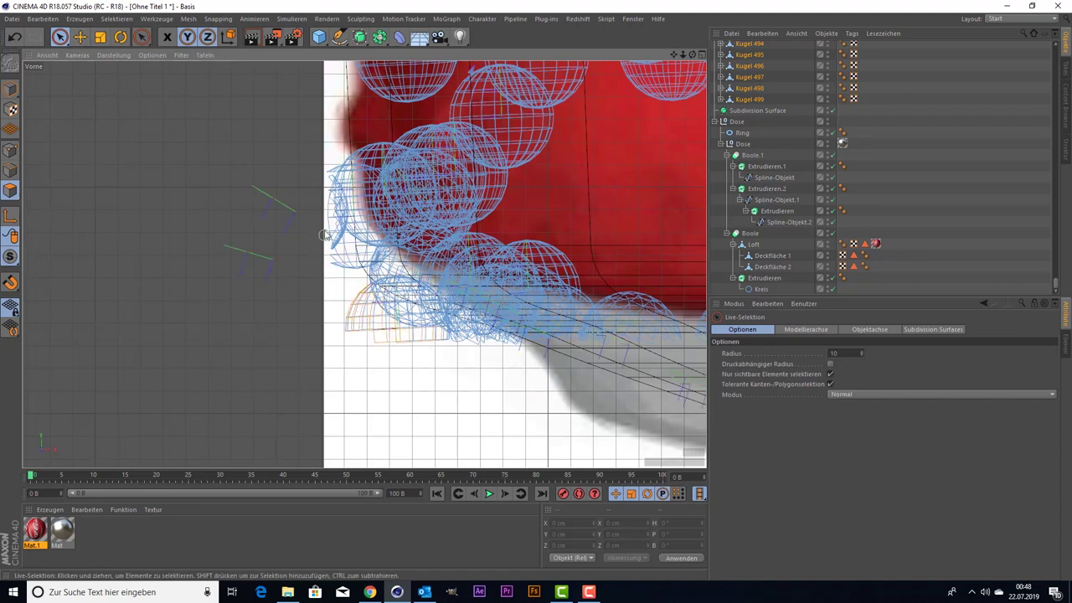
{"action": "mouse_move", "coordinate": [323, 176]}
{"action": "left_mouse_down"}
{"action": "mouse_move", "coordinate": [335, 222]}
{"action": "mouse_move", "coordinate": [364, 258]}
{"action": "mouse_move", "coordinate": [343, 276]}
{"action": "mouse_move", "coordinate": [340, 248]}
{"action": "left_mouse_up"}
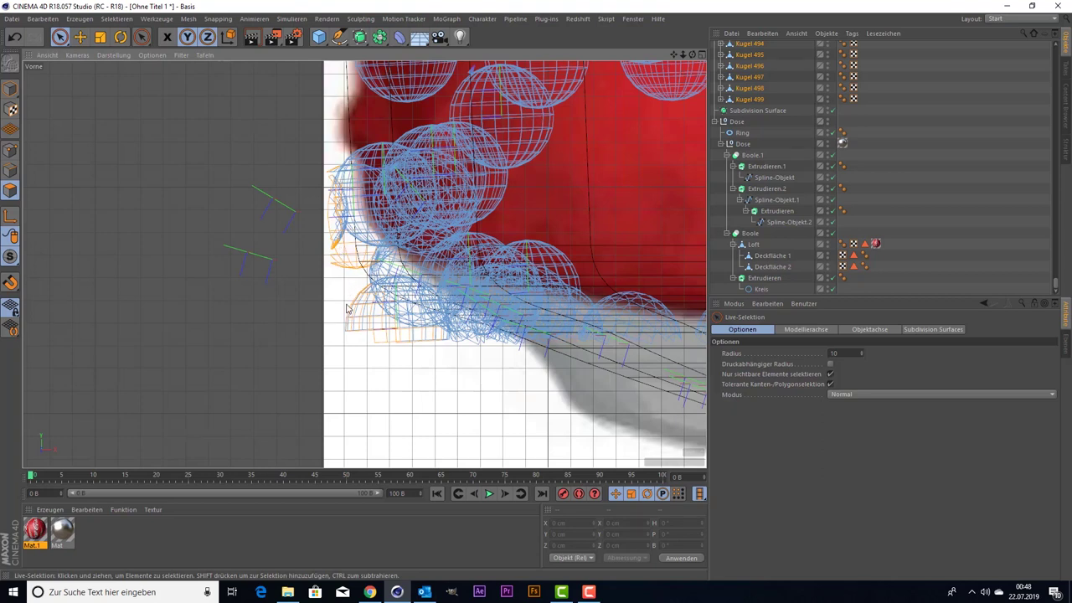
{"action": "key", "text": "ctrl+a"}
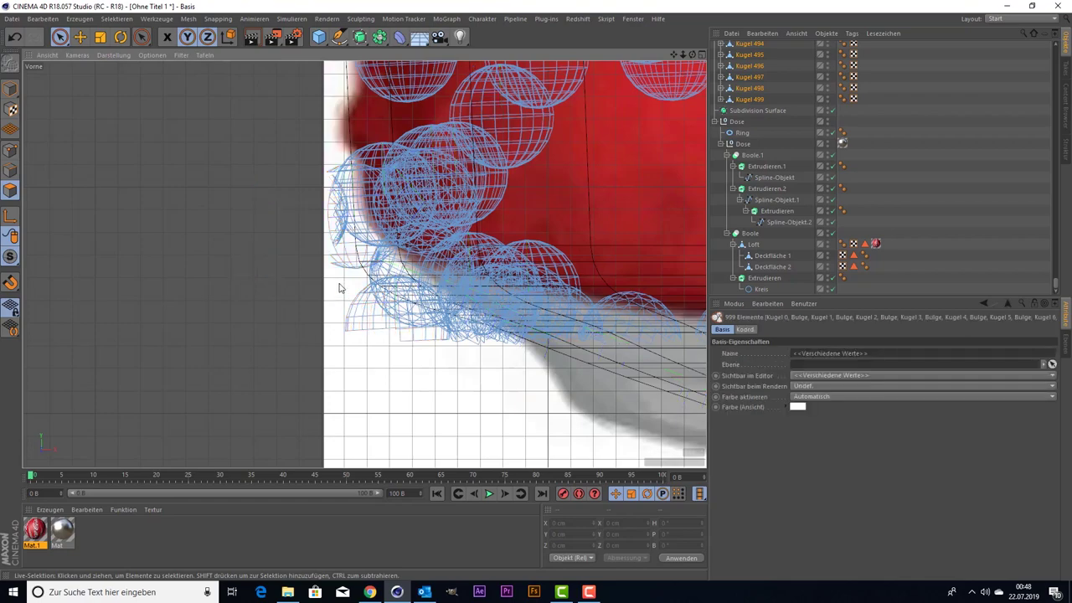
- Return the viewport to the four-view layout
{"action": "scroll", "coordinate": [339, 288], "scroll_direction": "down", "scroll_amount": 2}
{"action": "scroll", "coordinate": [338, 283], "scroll_direction": "down", "scroll_amount": 3}
{"action": "scroll", "coordinate": [339, 283], "scroll_direction": "up", "scroll_amount": 1}
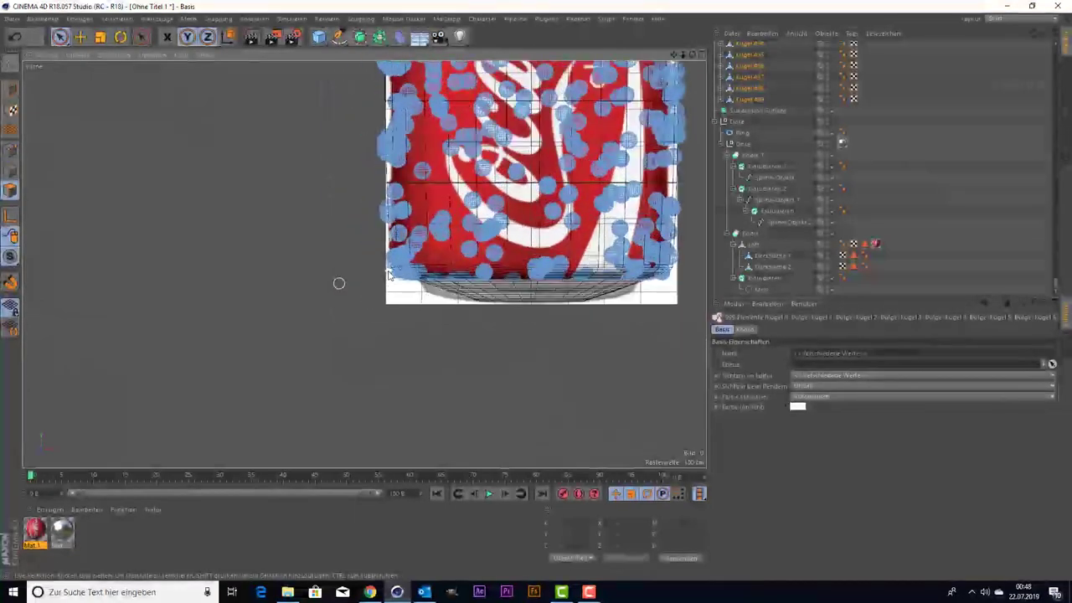
{"action": "scroll", "coordinate": [338, 283], "scroll_direction": "up", "scroll_amount": 1}
{"action": "middle_click", "coordinate": [338, 283]}
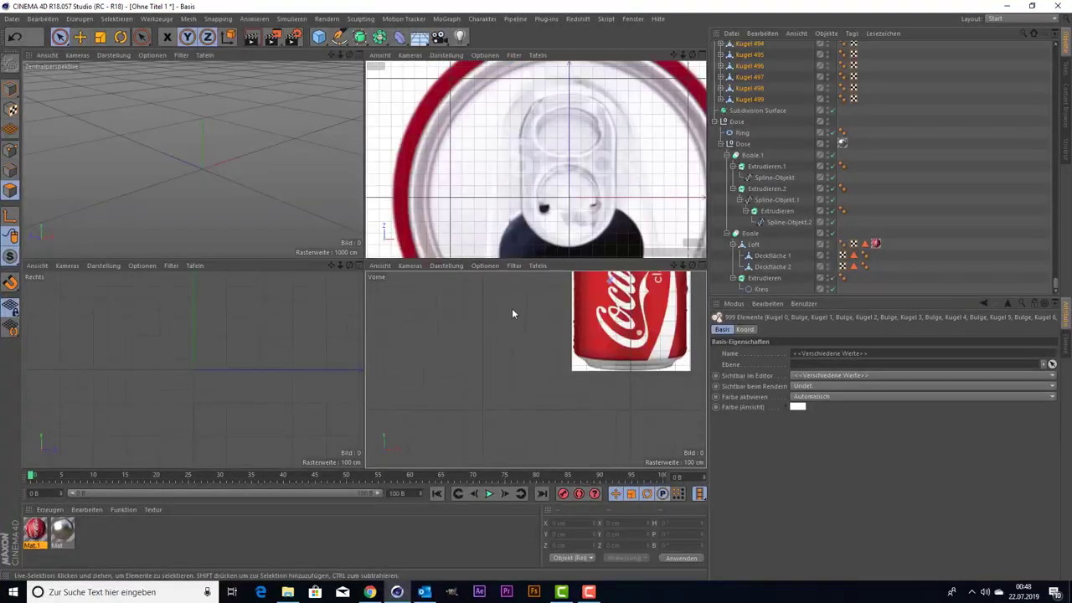
- Maximize the perspective view, frame the can and deselect the spheres
{"action": "middle_click", "coordinate": [296, 195]}
{"action": "key", "text": "h"}
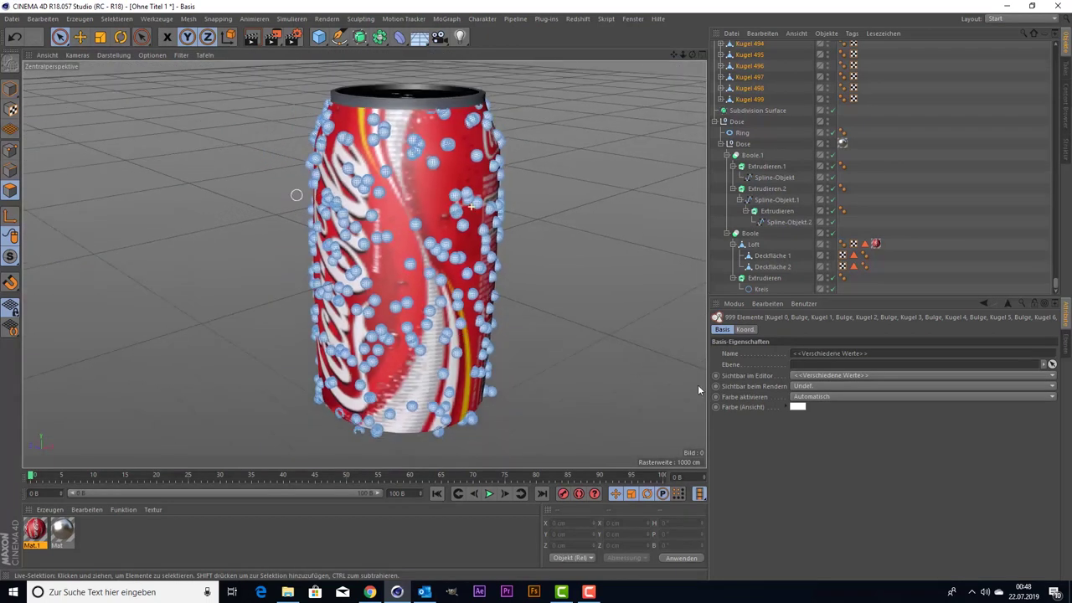
{"action": "left_click", "coordinate": [913, 175]}
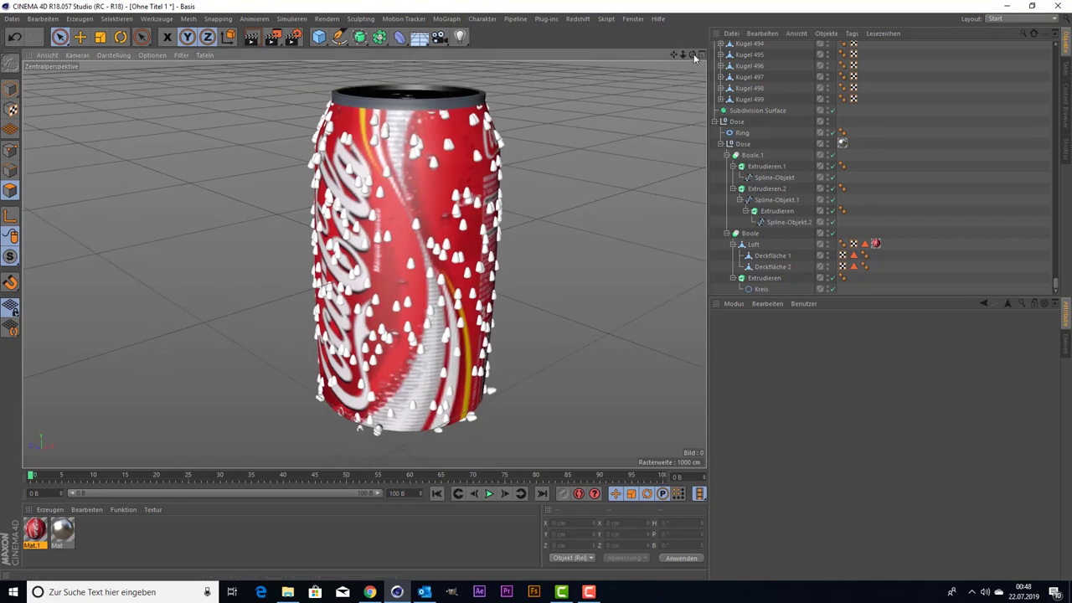
- Orbit and pan around the can, then select all Kugel spheres starting from Kugel 499
{"action": "left_click_drag", "start_coordinate": [694, 54], "coordinate": [662, 55]}
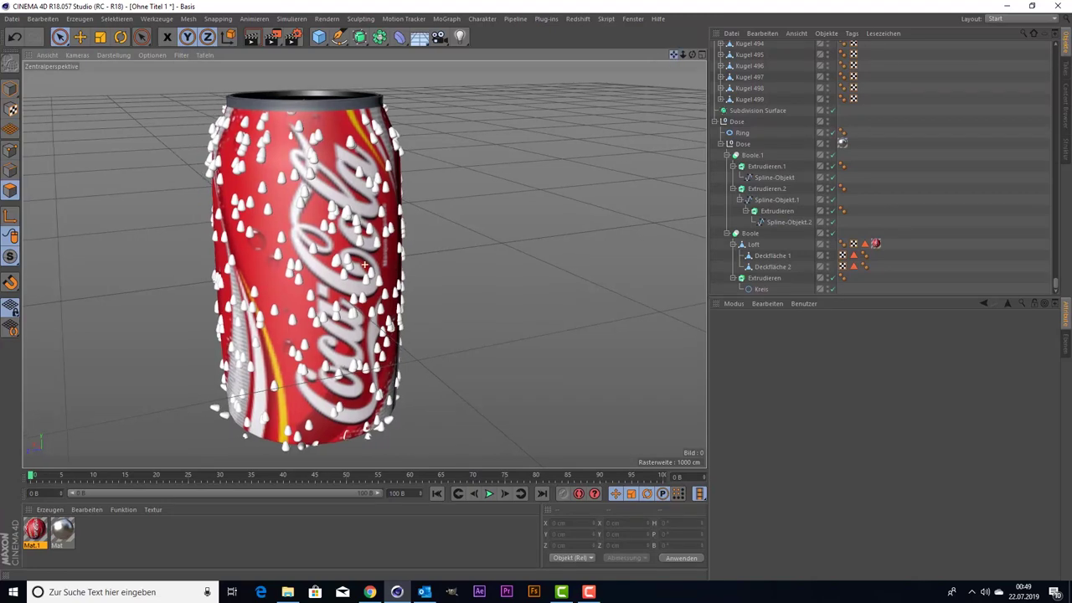
{"action": "left_click_drag", "start_coordinate": [673, 54], "coordinate": [821, 26]}
{"action": "left_click_drag", "start_coordinate": [692, 54], "coordinate": [637, 58]}
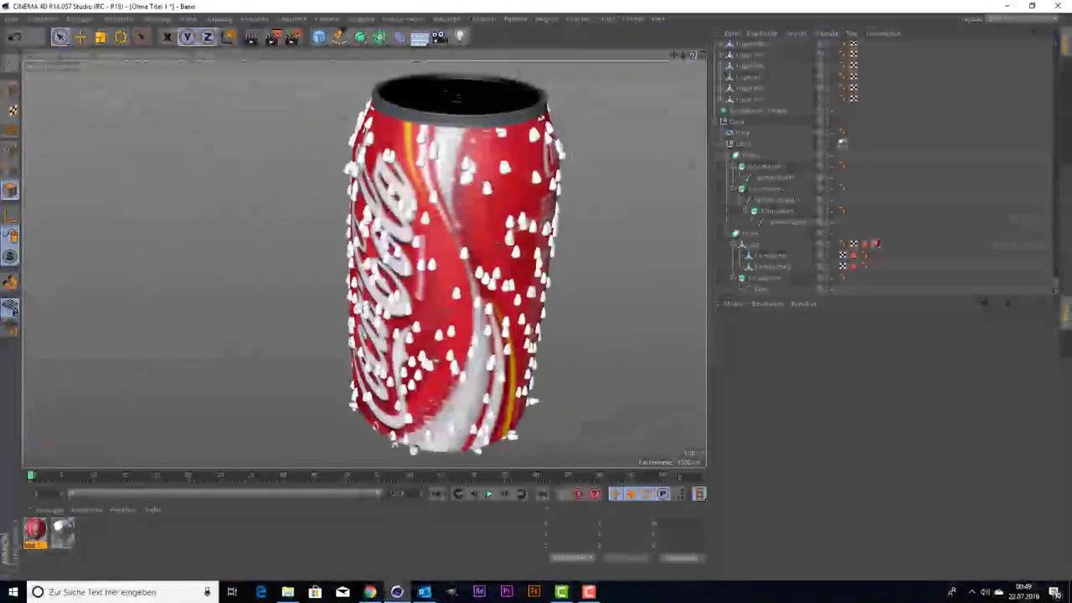
{"action": "left_click_drag", "start_coordinate": [675, 53], "coordinate": [712, 77]}
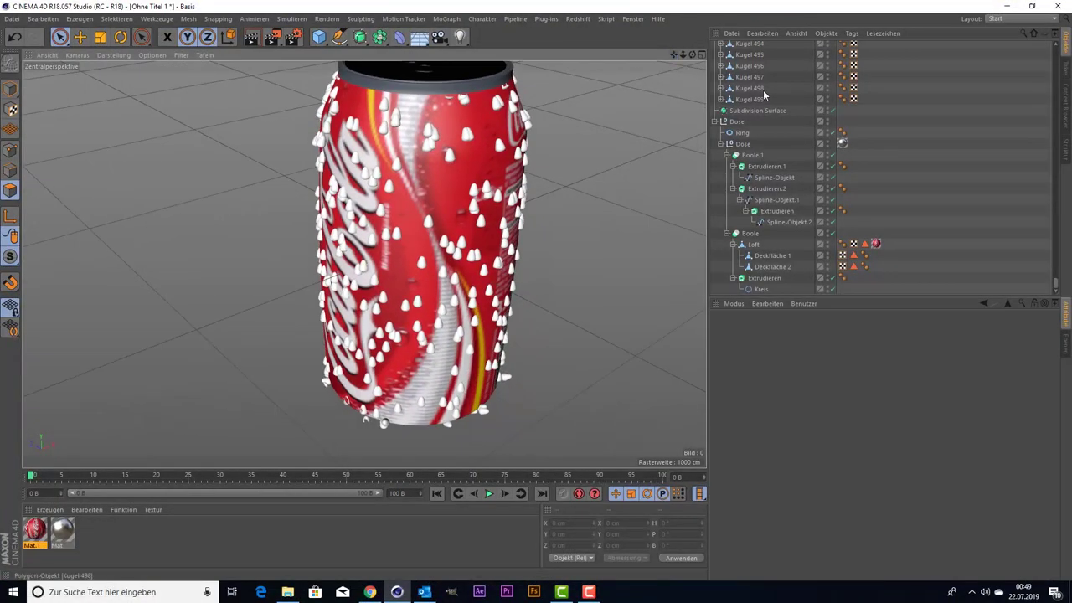
{"action": "left_click", "coordinate": [758, 99]}
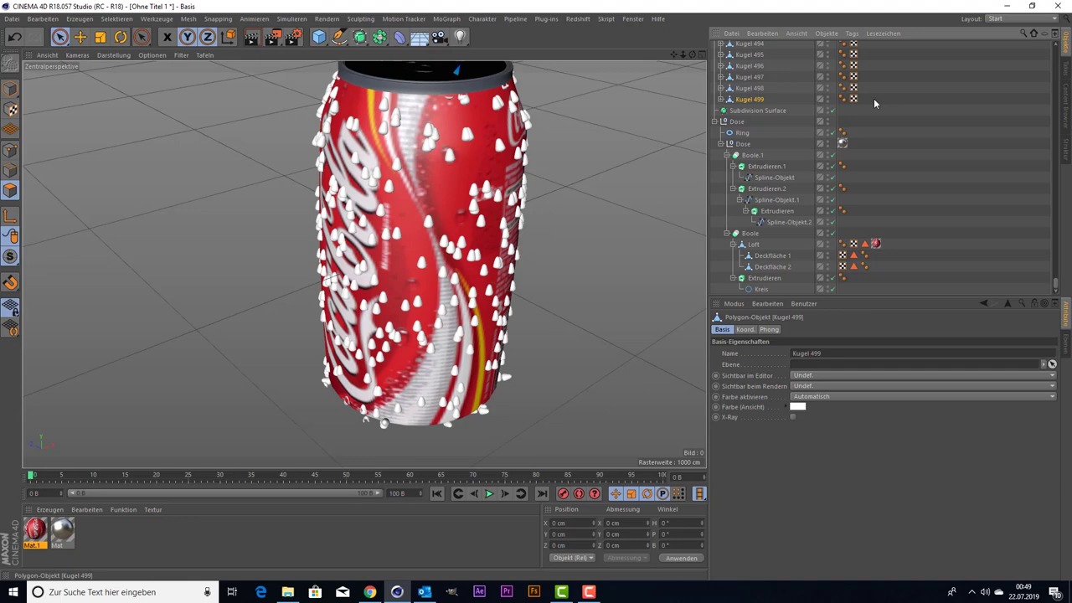
{"action": "key", "text": "ctrl+a"}
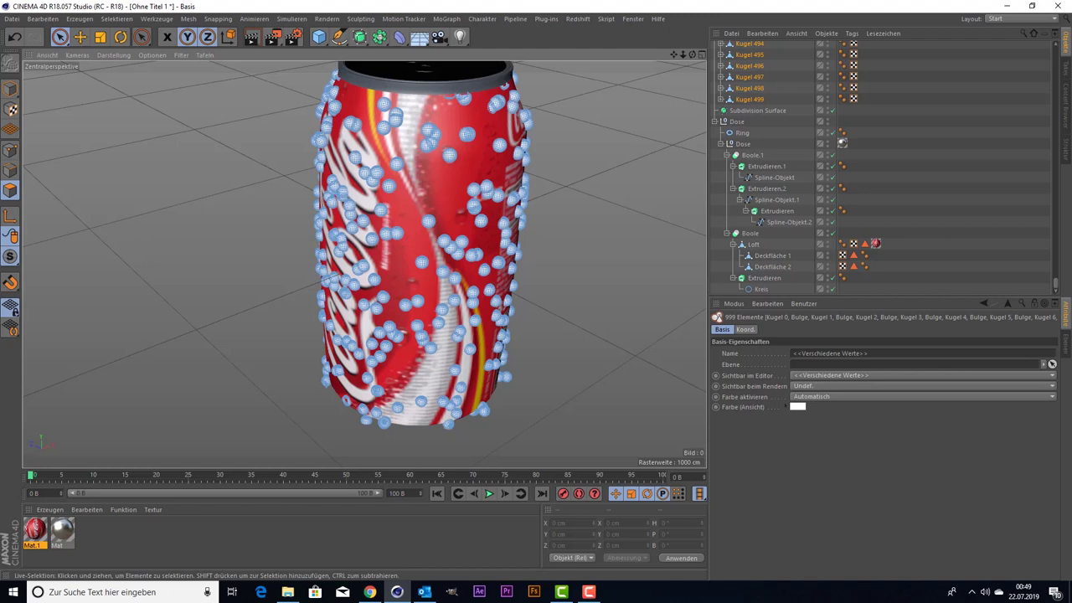
- Paint-select and delete two stray droplets at the can's bottom, undoing and redoing once
{"action": "key", "text": "9"}
{"action": "left_click", "coordinate": [449, 427]}
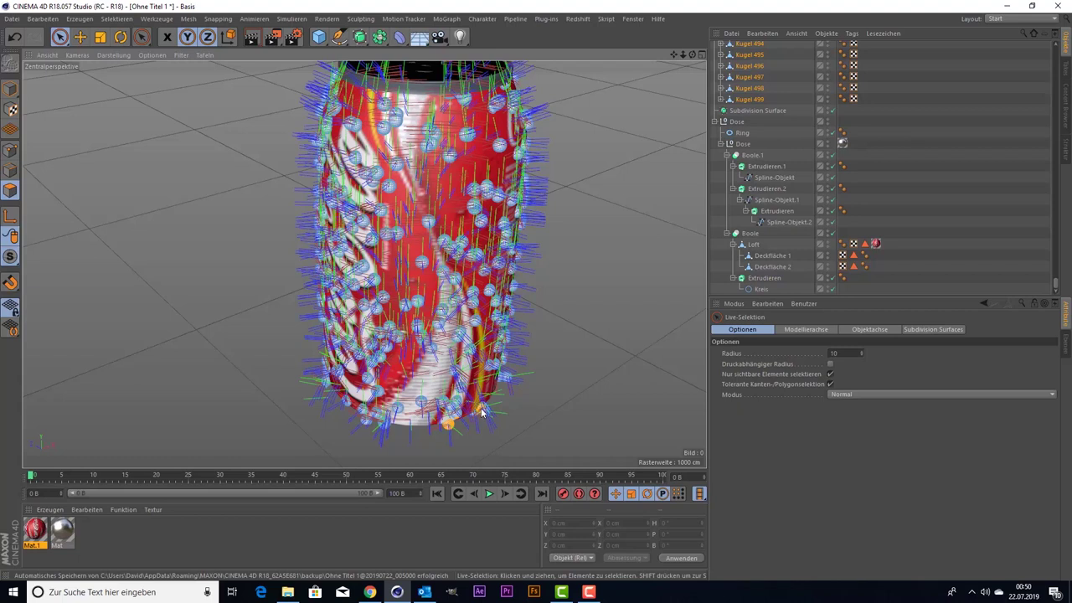
{"action": "left_click", "coordinate": [481, 412], "text": "shift"}
{"action": "key", "text": "ctrl+a"}
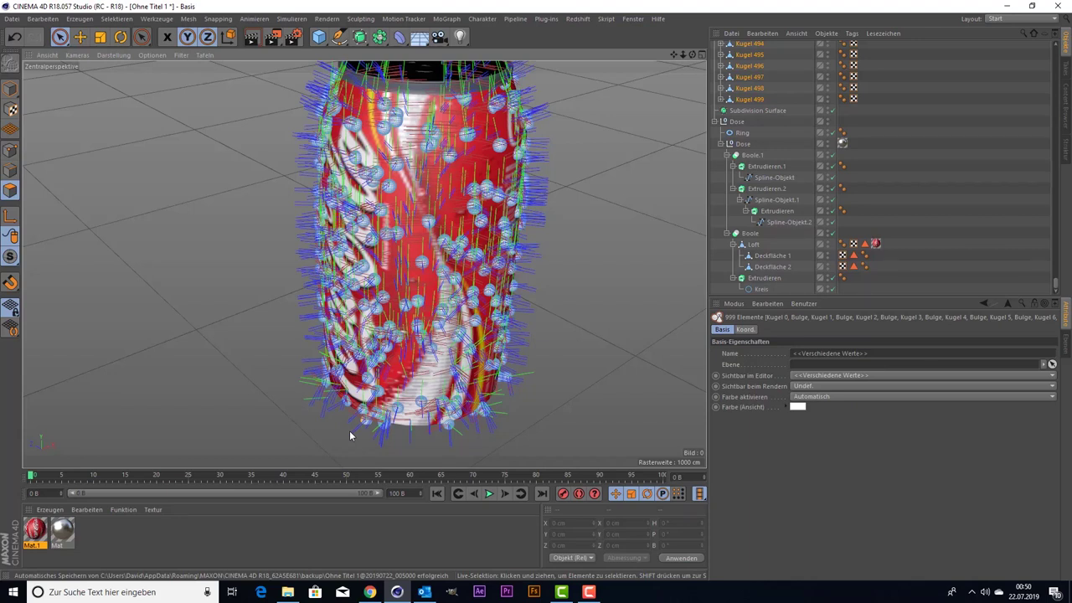
{"action": "key", "text": "ctrl+z"}
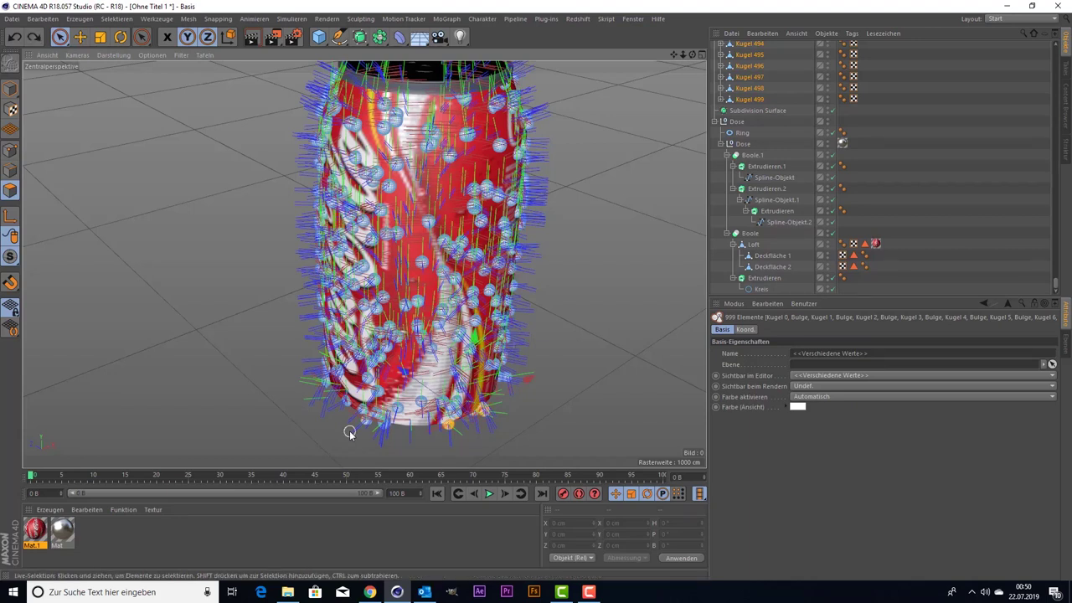
{"action": "key", "text": "ctrl+y"}
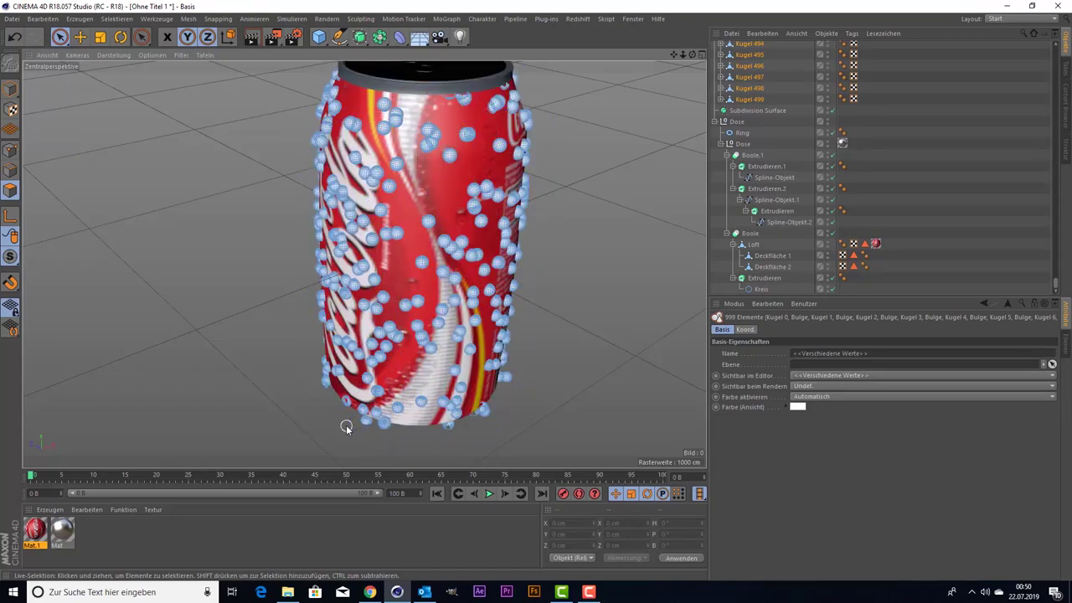
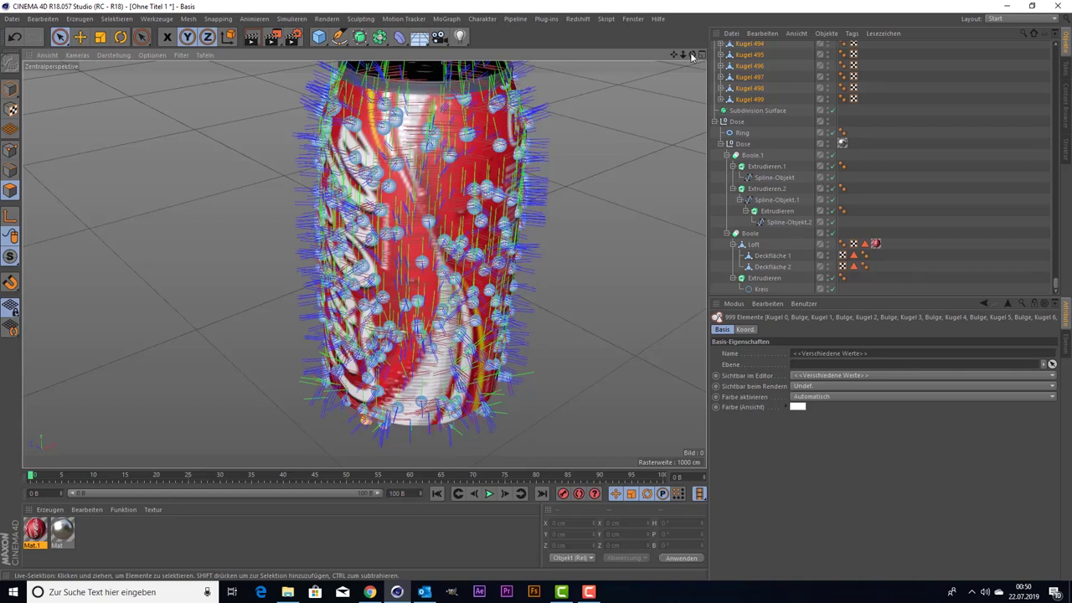
- Frame the can in the enlarged front view and draw a rectangle selection beside it
{"action": "left_click", "coordinate": [582, 229]}
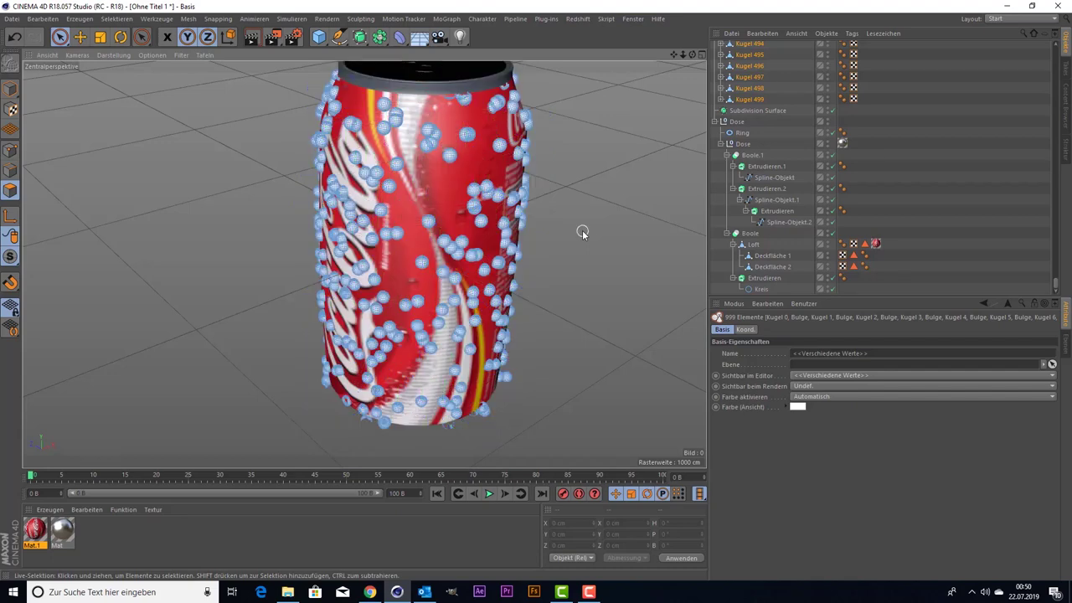
{"action": "middle_click", "coordinate": [581, 221]}
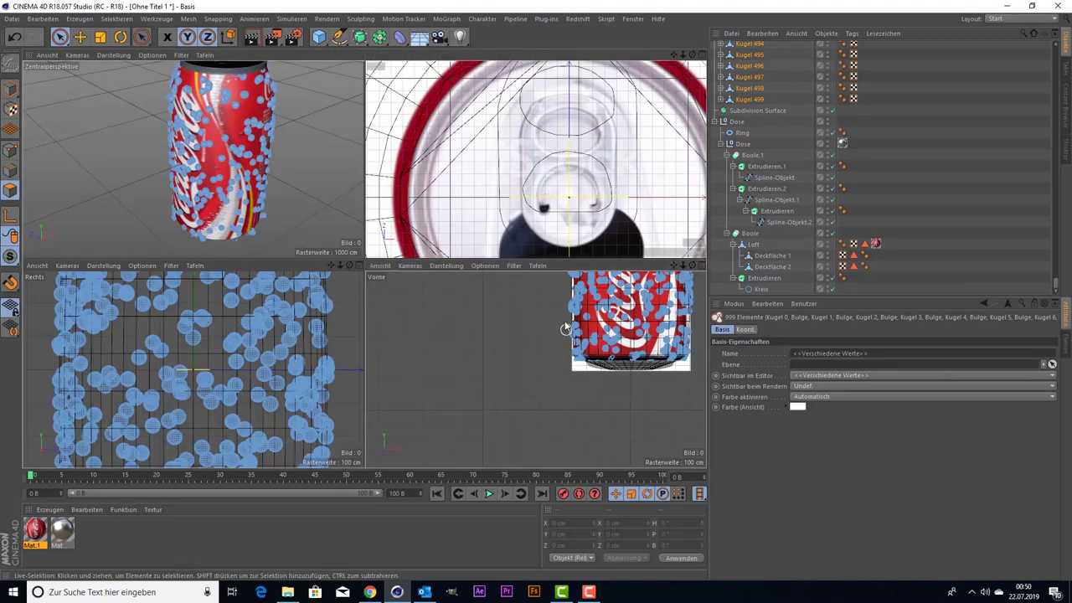
{"action": "middle_click", "coordinate": [565, 318]}
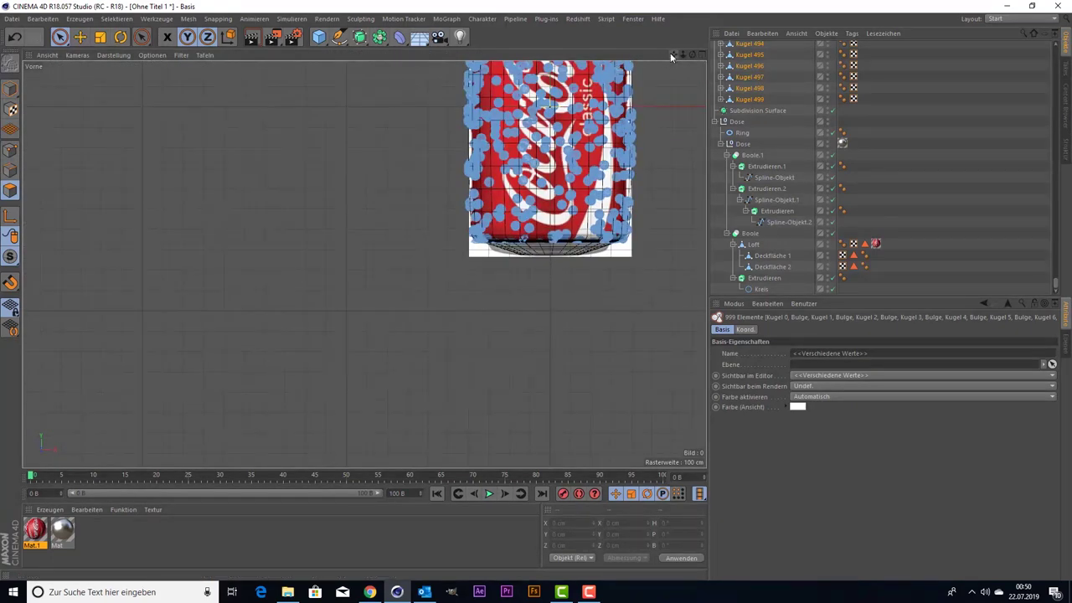
{"action": "left_click_drag", "start_coordinate": [670, 53], "coordinate": [567, 204]}
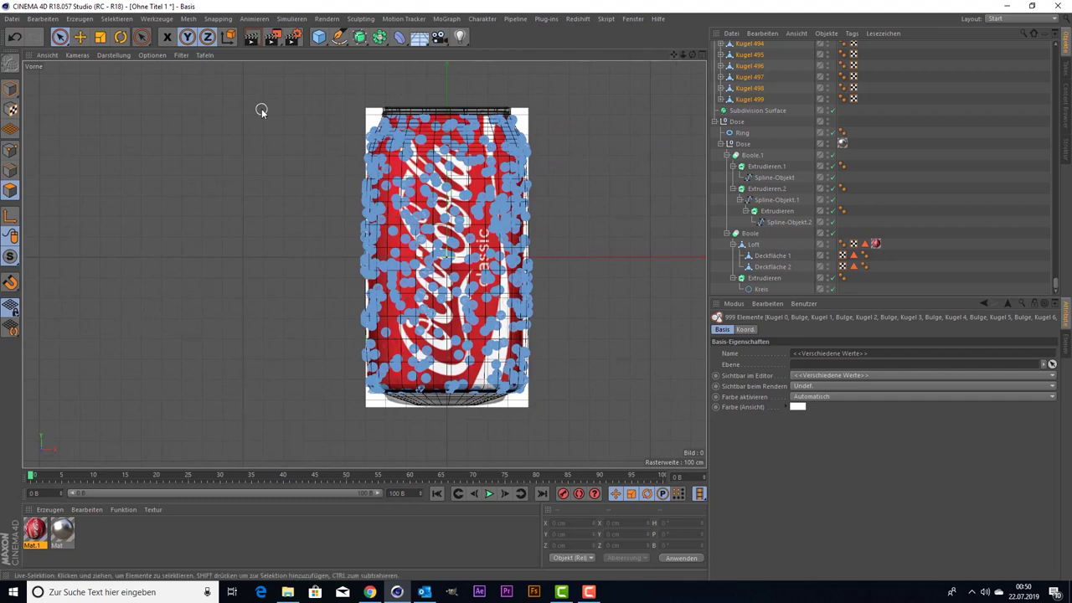
{"action": "left_click", "coordinate": [61, 37]}
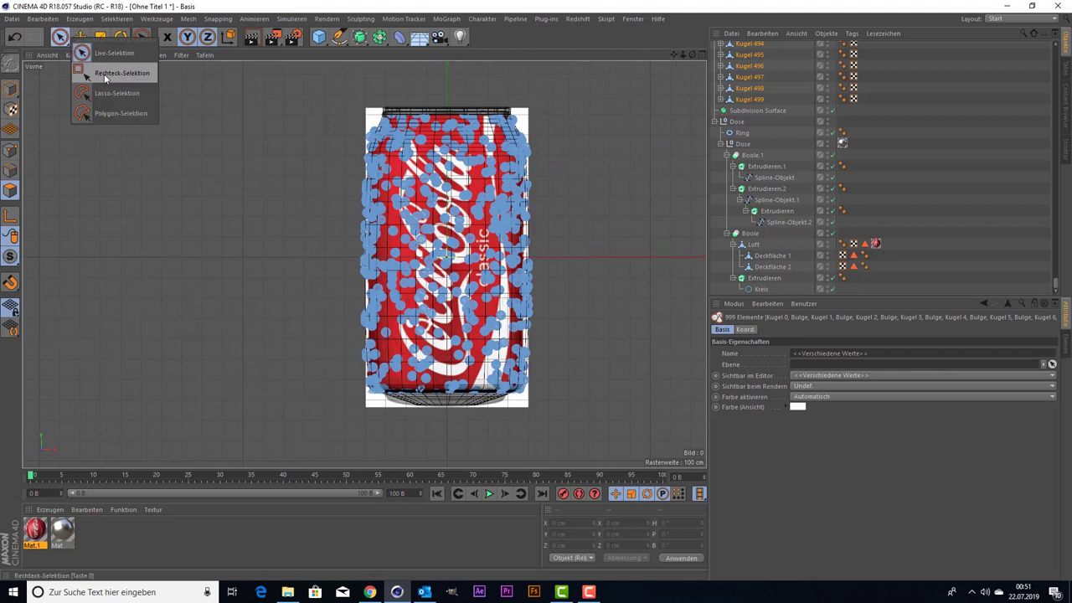
{"action": "left_click", "coordinate": [106, 75]}
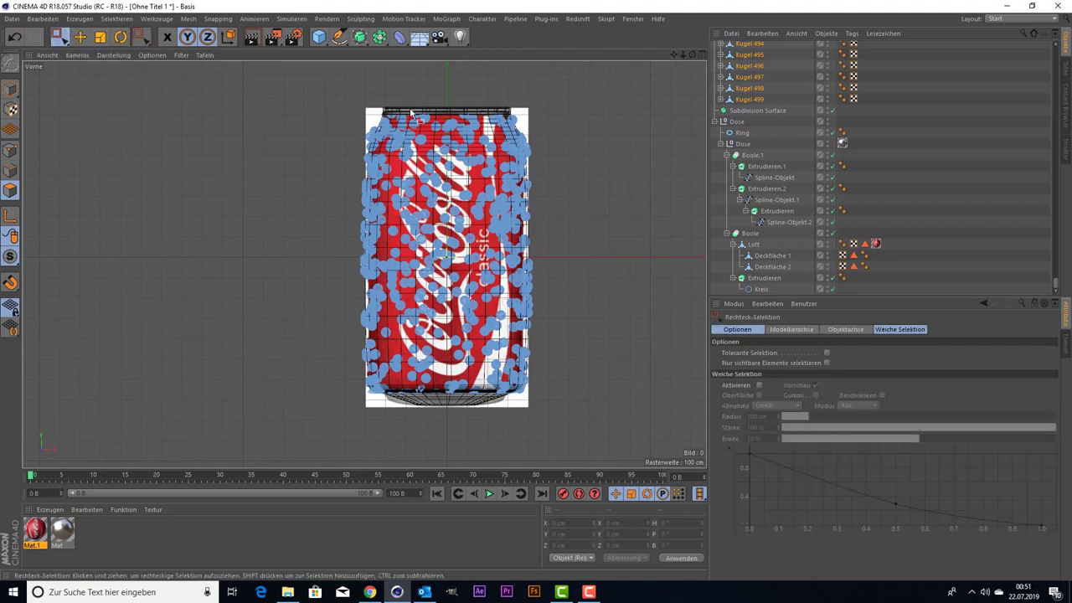
{"action": "left_click_drag", "start_coordinate": [619, 104], "coordinate": [528, 428]}
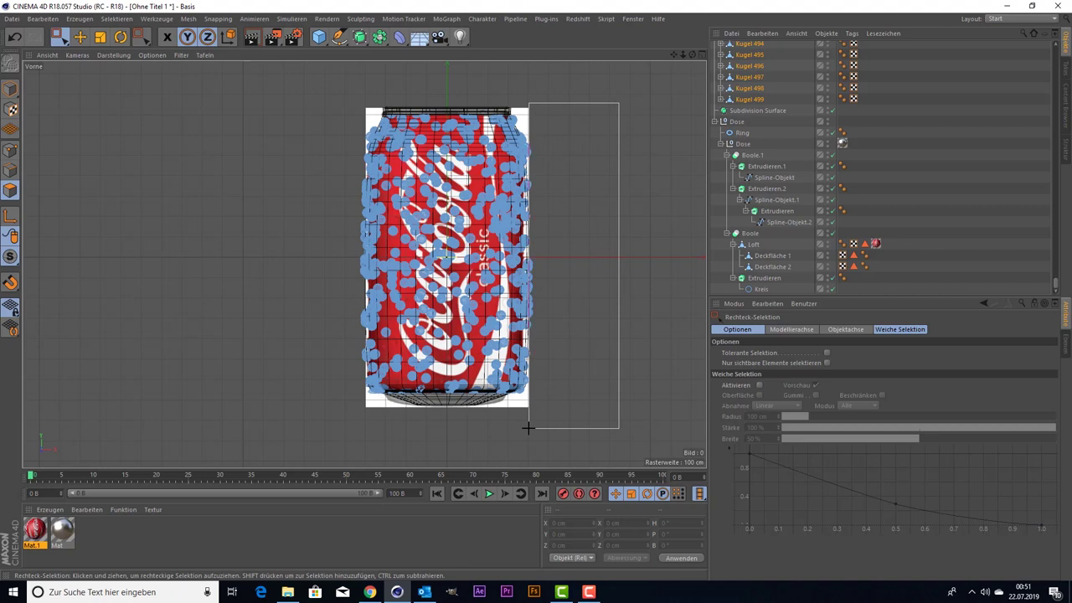
{"action": "left_click_drag", "start_coordinate": [528, 428], "coordinate": [528, 427]}
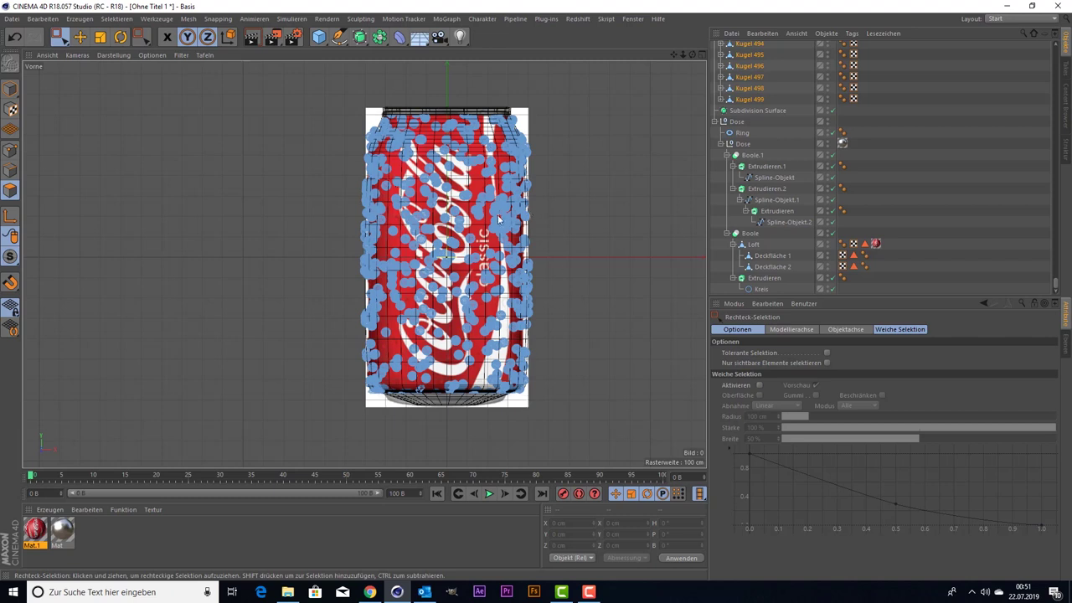
- Select all, box-select over the can, then deselect and reselect the droplet spheres
{"action": "key", "text": "ctrl+a"}
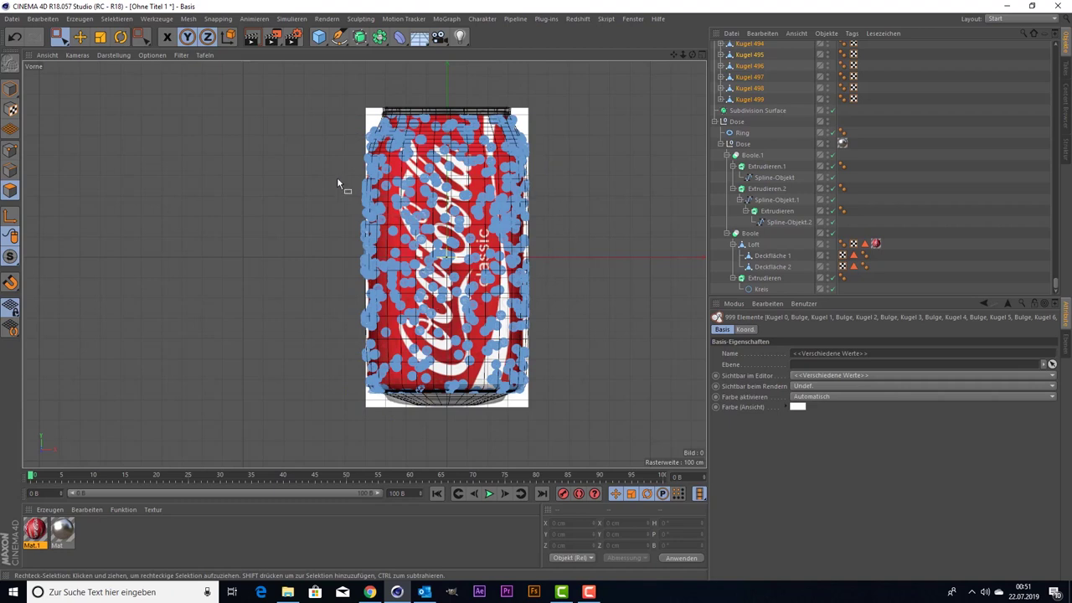
{"action": "mouse_move", "coordinate": [312, 106]}
{"action": "left_mouse_down"}
{"action": "mouse_move", "coordinate": [369, 431]}
{"action": "mouse_move", "coordinate": [368, 414]}
{"action": "left_mouse_up"}
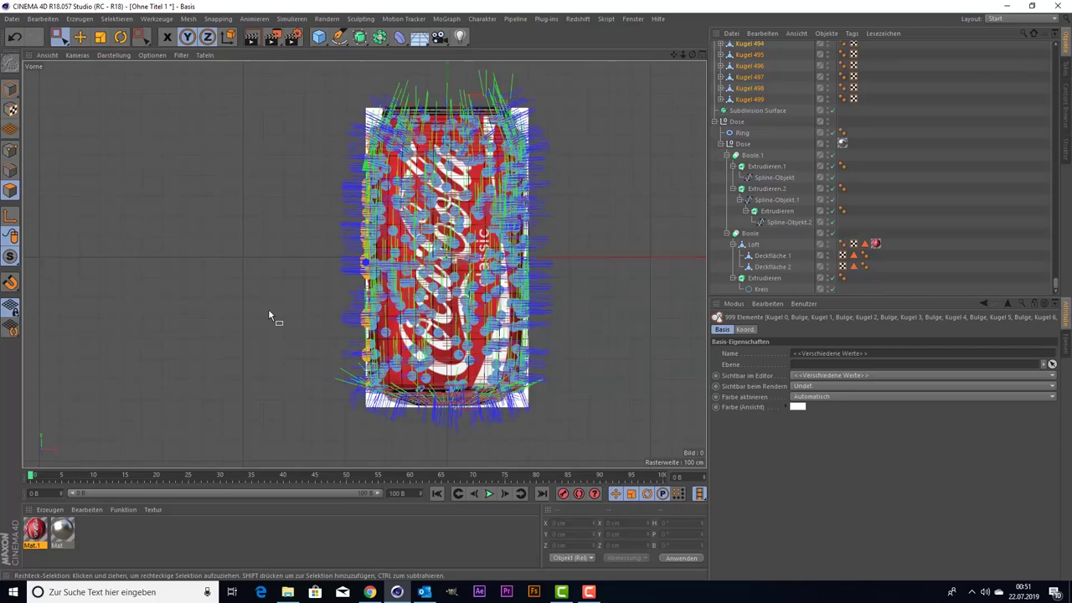
{"action": "middle_click", "coordinate": [283, 214]}
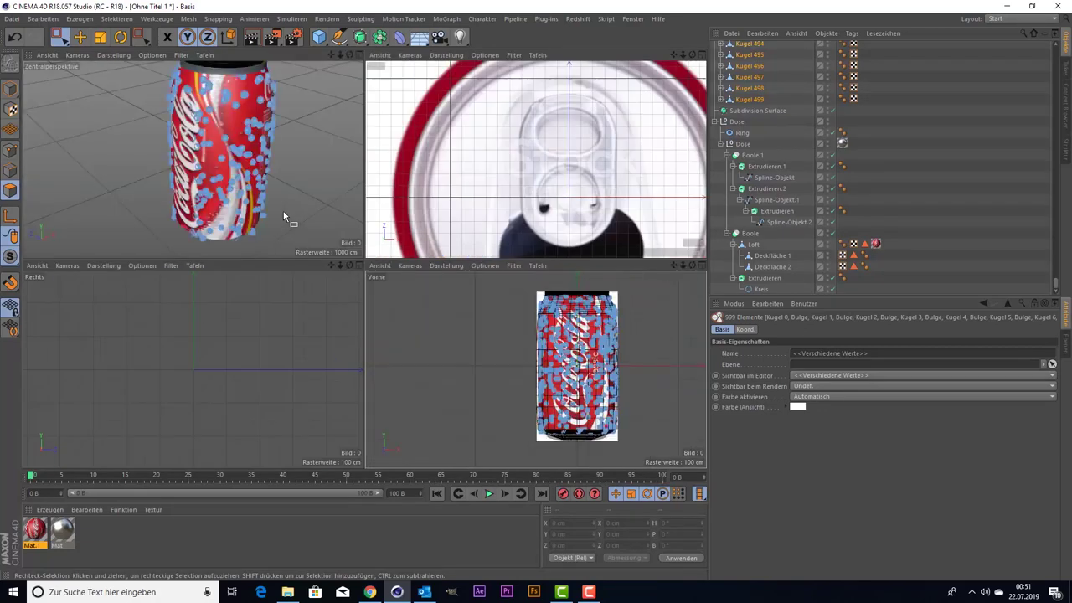
{"action": "middle_click", "coordinate": [292, 153]}
{"action": "left_click", "coordinate": [922, 188]}
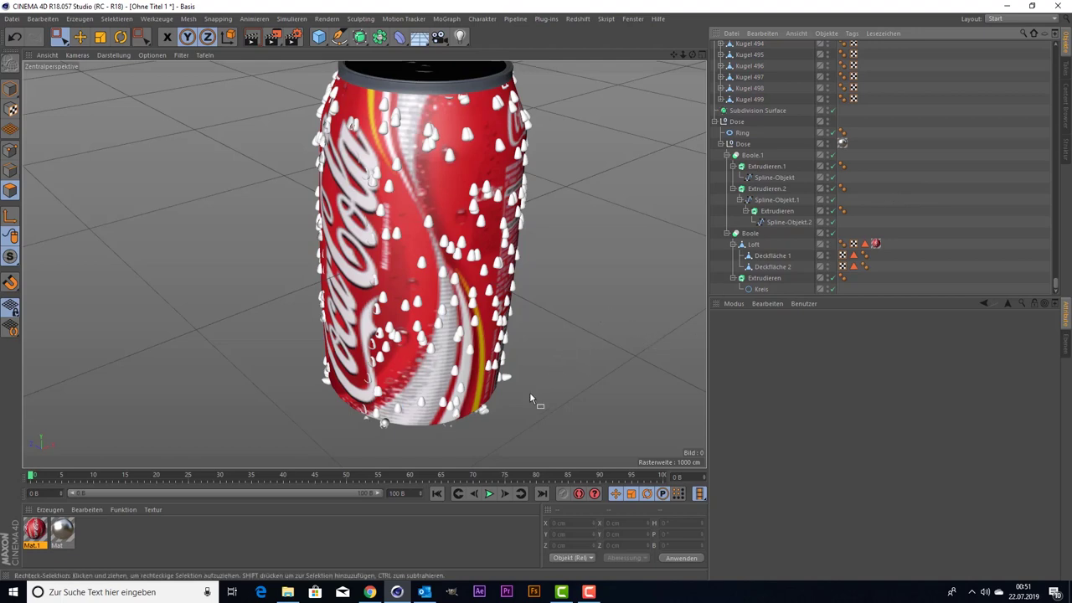
{"action": "left_click", "coordinate": [783, 96], "text": "shift"}
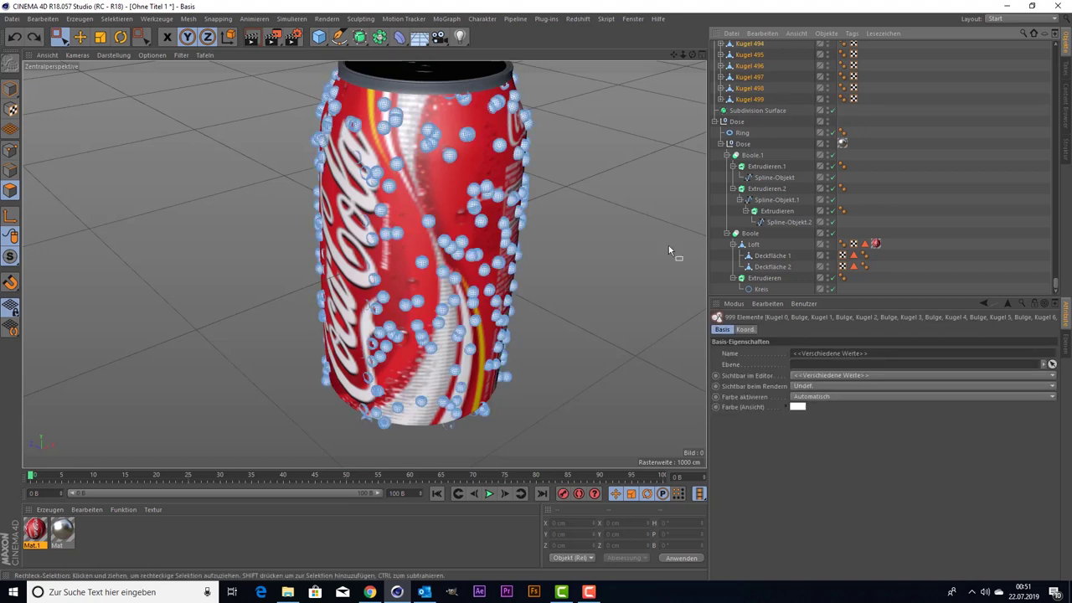
- Return to live selection with hidden elements selectable, leaving the droplet spheres deselected
{"action": "left_click", "coordinate": [61, 38]}
{"action": "left_click", "coordinate": [101, 53]}
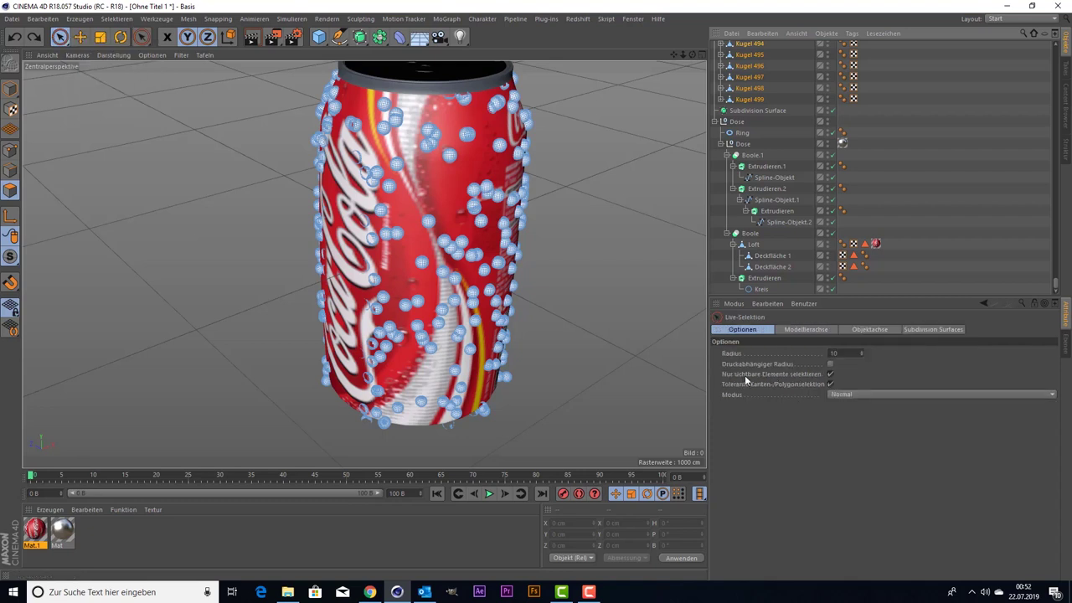
{"action": "left_click", "coordinate": [830, 375]}
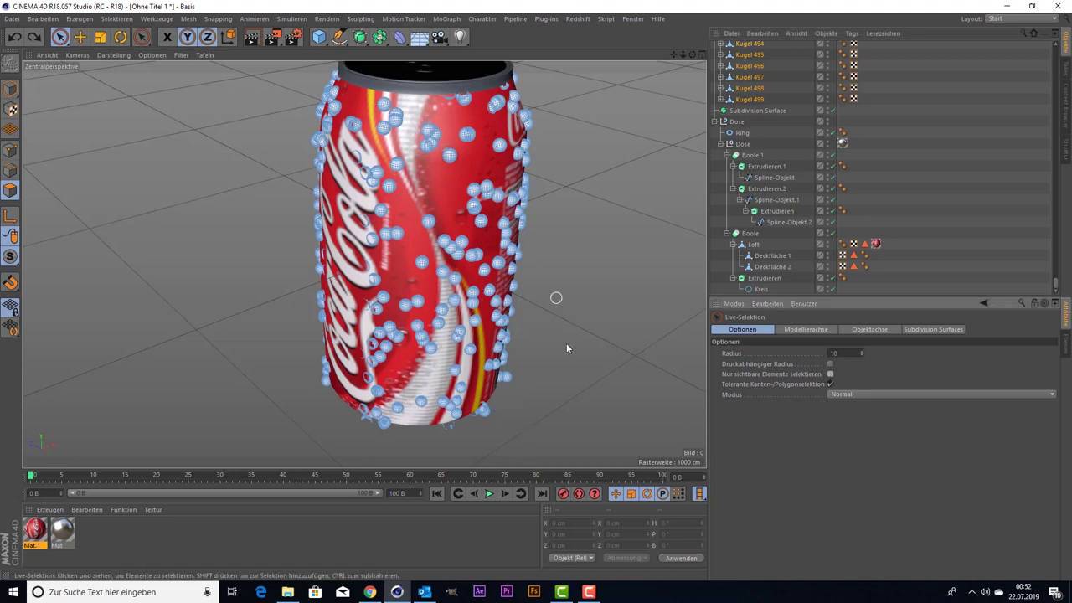
{"action": "key", "text": "ctrl+a"}
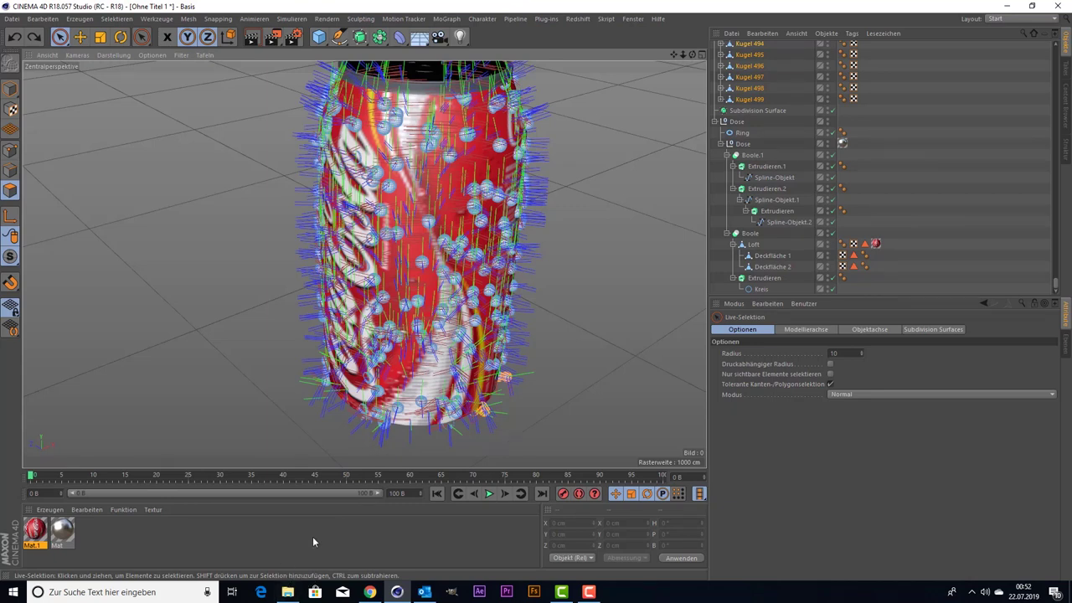
{"action": "key", "text": "ctrl+a"}
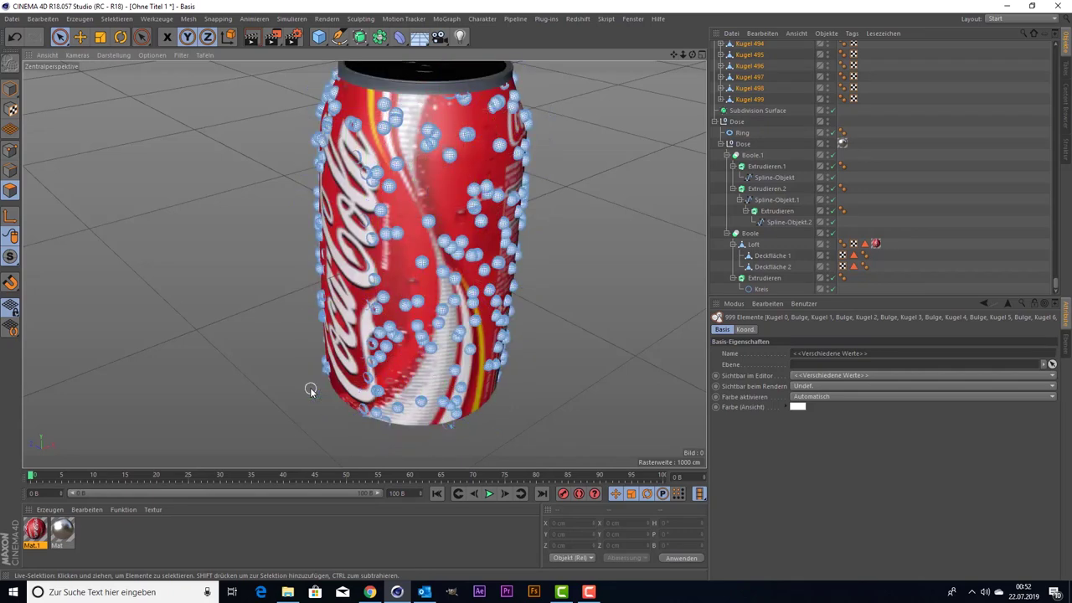
{"action": "left_click", "coordinate": [956, 184]}
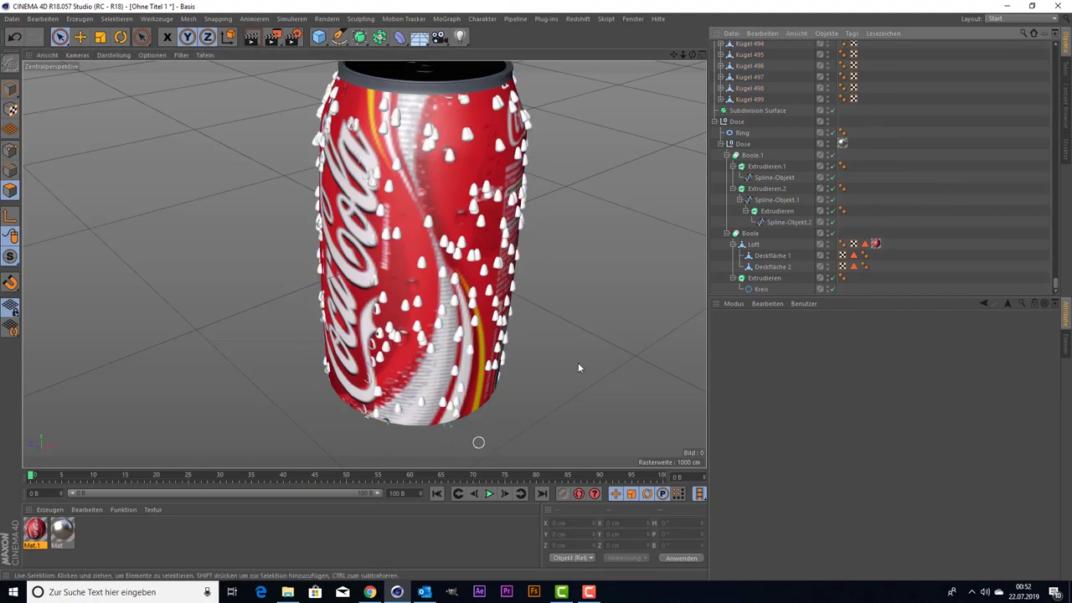
- Create a new material, Mat.2, and collapse the clone's sphere list
{"action": "double_click", "coordinate": [103, 534]}
{"action": "scroll", "coordinate": [722, 84], "scroll_direction": "up", "scroll_amount": 2}
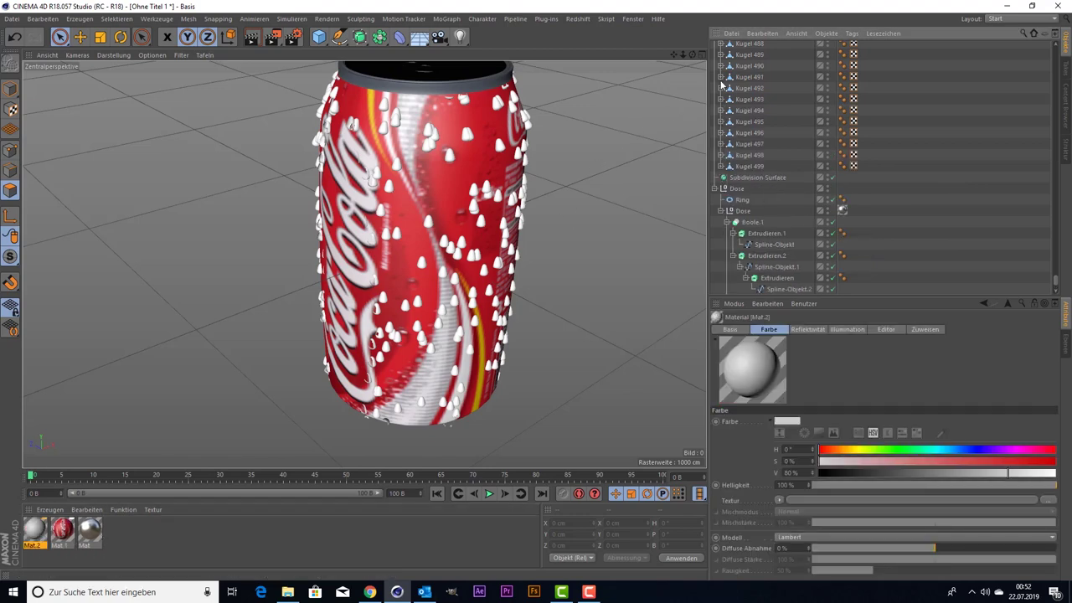
{"action": "left_click_drag", "start_coordinate": [1055, 252], "coordinate": [1055, 46]}
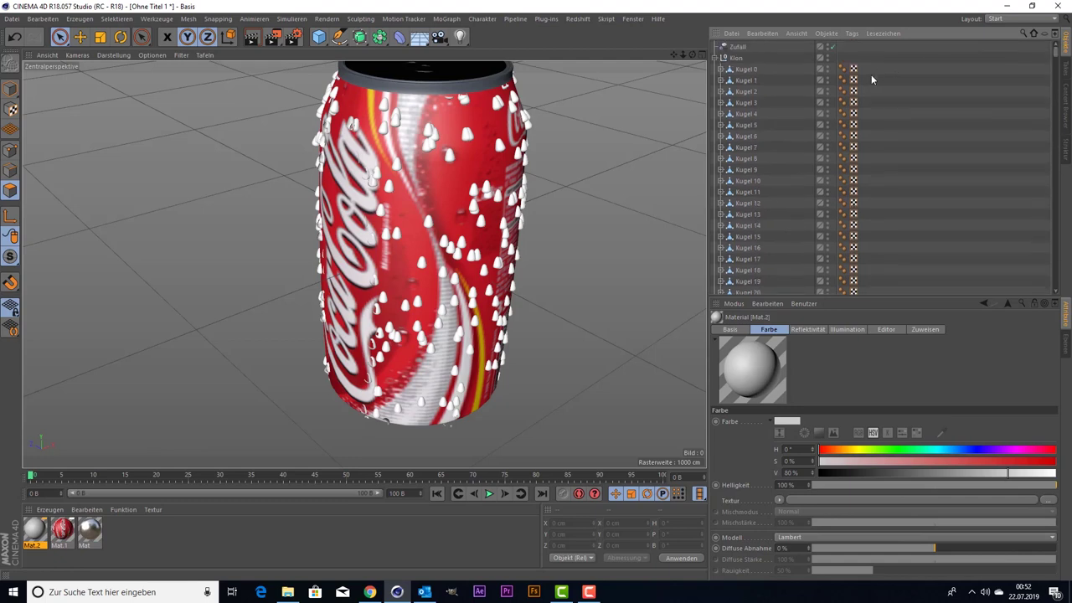
{"action": "left_click", "coordinate": [718, 58]}
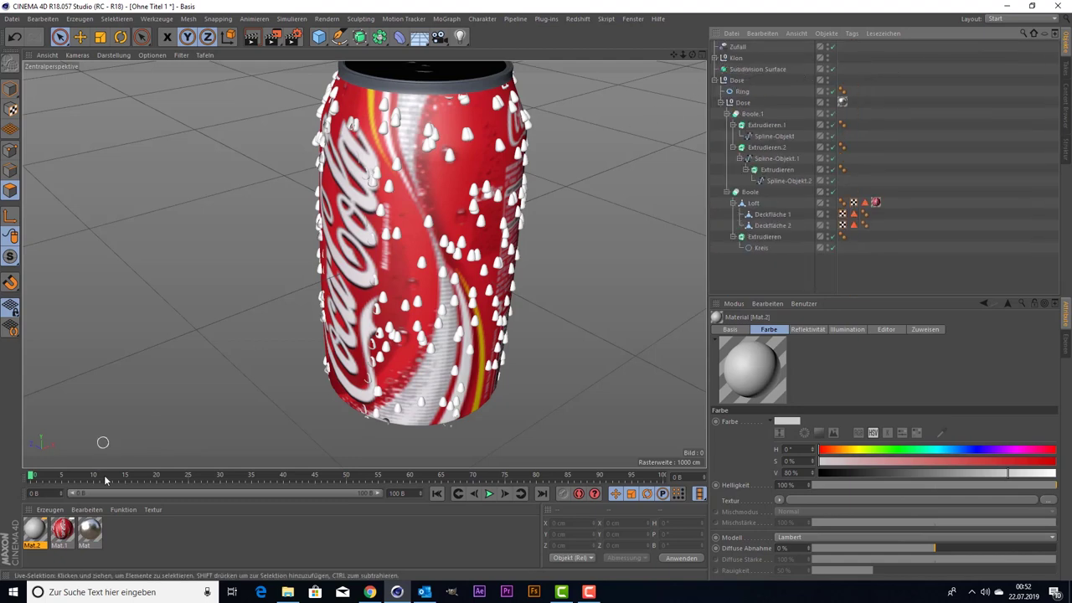
- Make Mat.2 transparent only: Farbe and Reflektivität off, Wasser refraction preset
{"action": "double_click", "coordinate": [33, 529]}
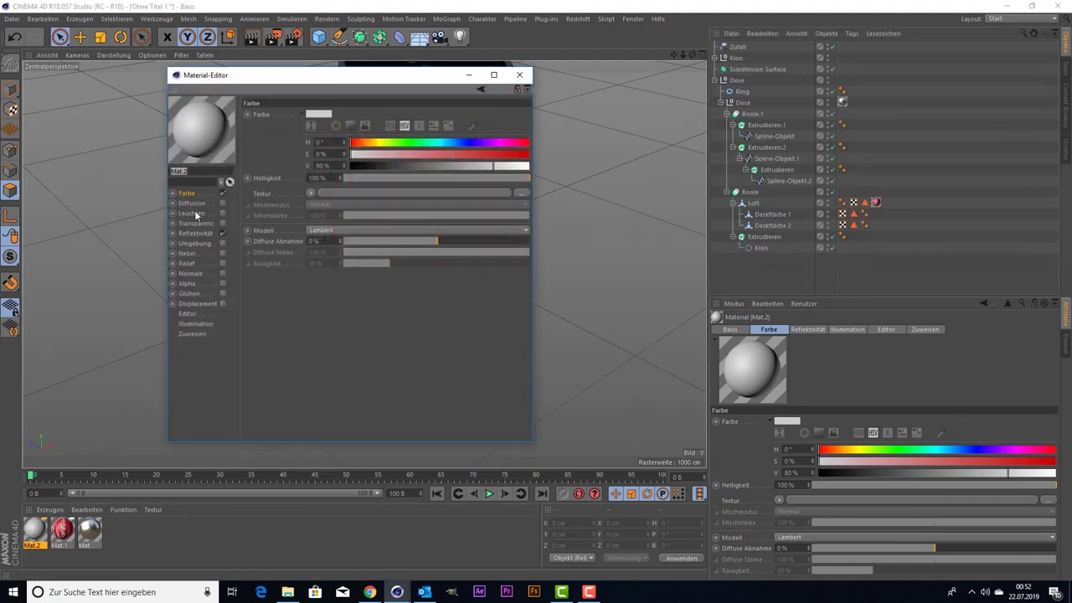
{"action": "left_click", "coordinate": [223, 193]}
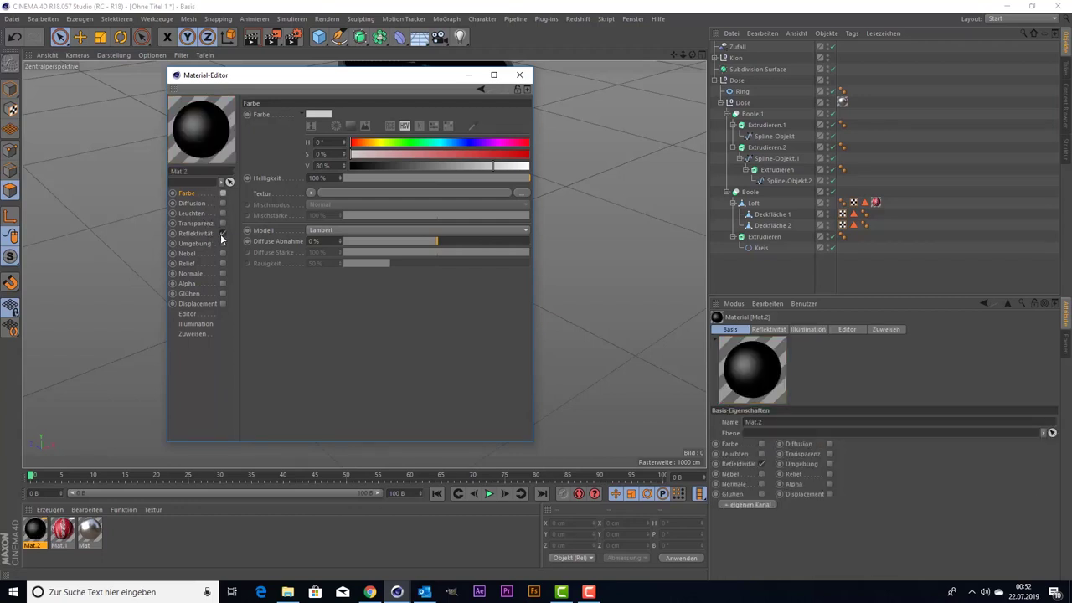
{"action": "left_click", "coordinate": [222, 234]}
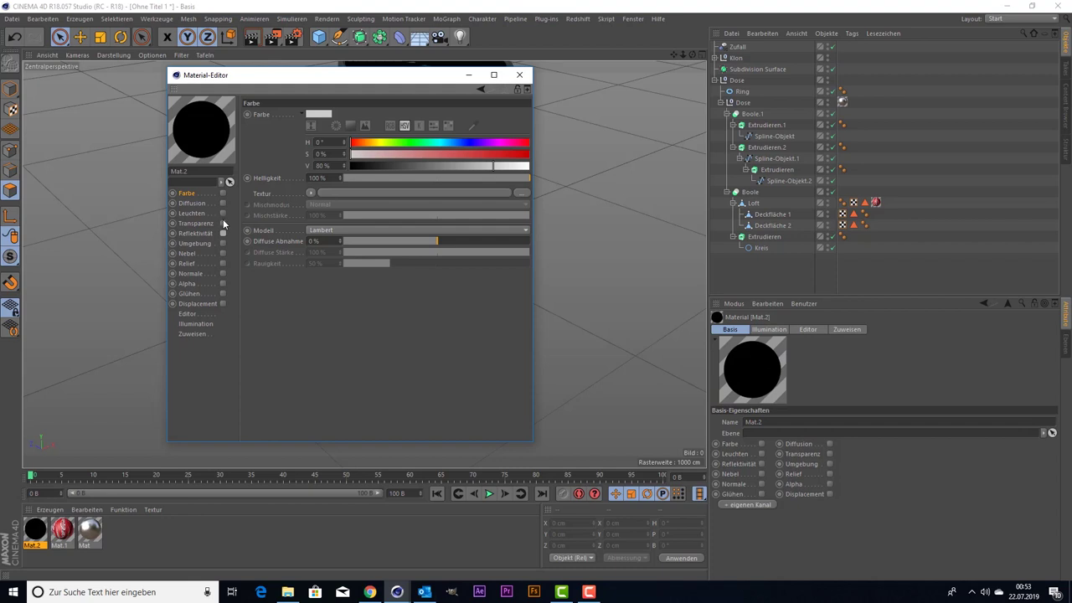
{"action": "left_click", "coordinate": [223, 223]}
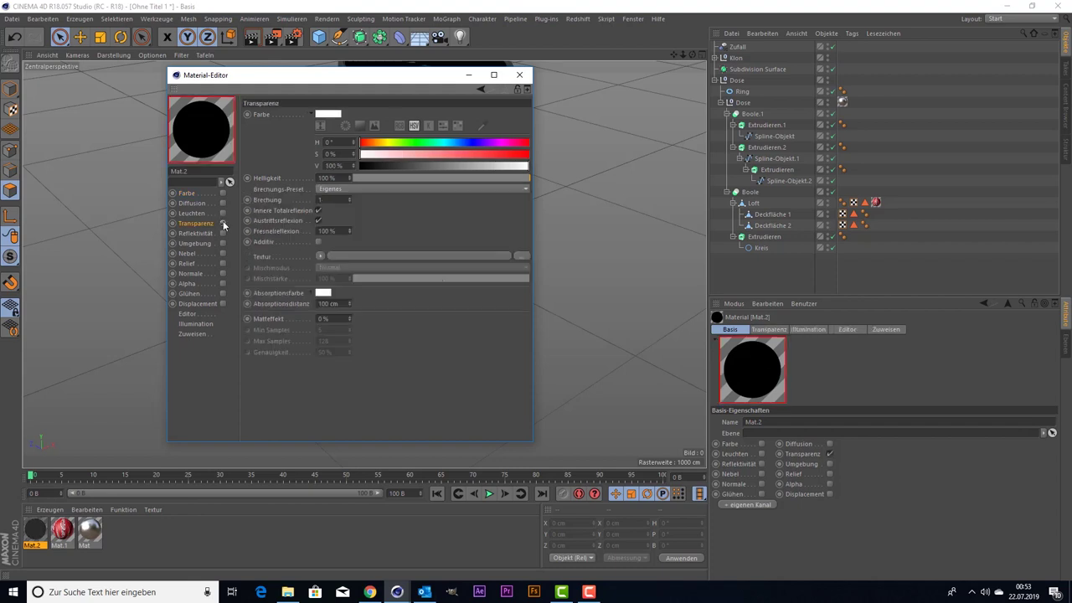
{"action": "left_click", "coordinate": [357, 187]}
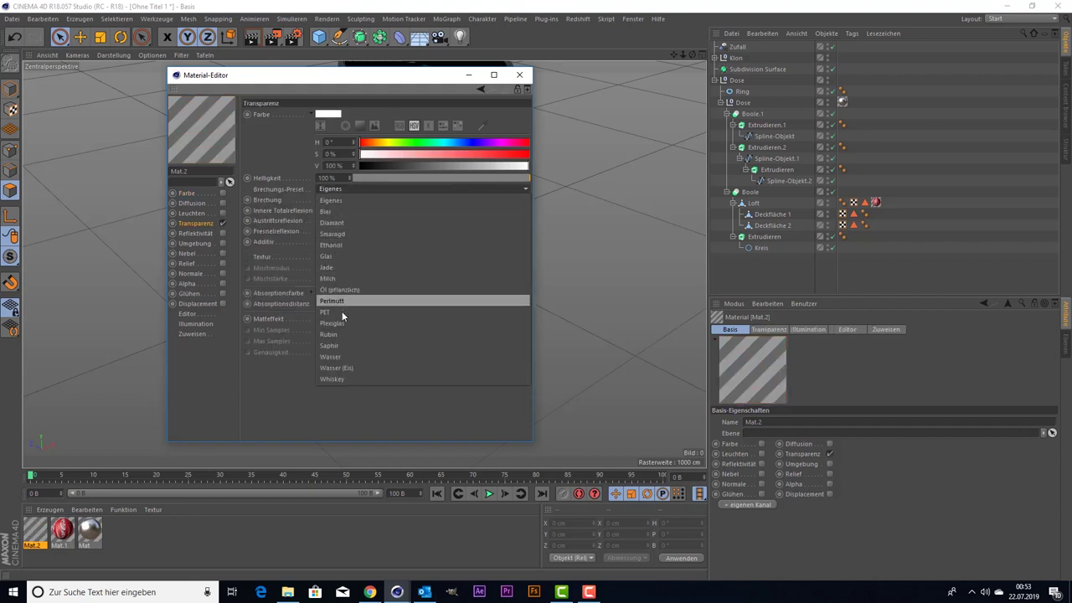
{"action": "left_click", "coordinate": [348, 358]}
{"action": "left_click", "coordinate": [520, 75]}
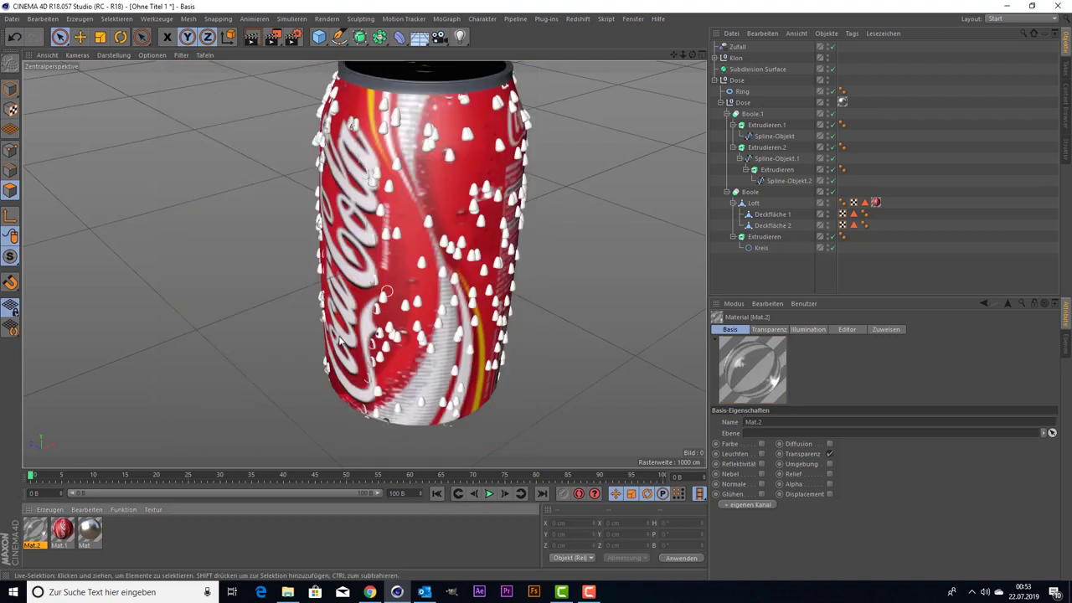
- Apply Mat.2 to the cloned water droplets
{"action": "left_click_drag", "start_coordinate": [42, 532], "coordinate": [741, 63]}
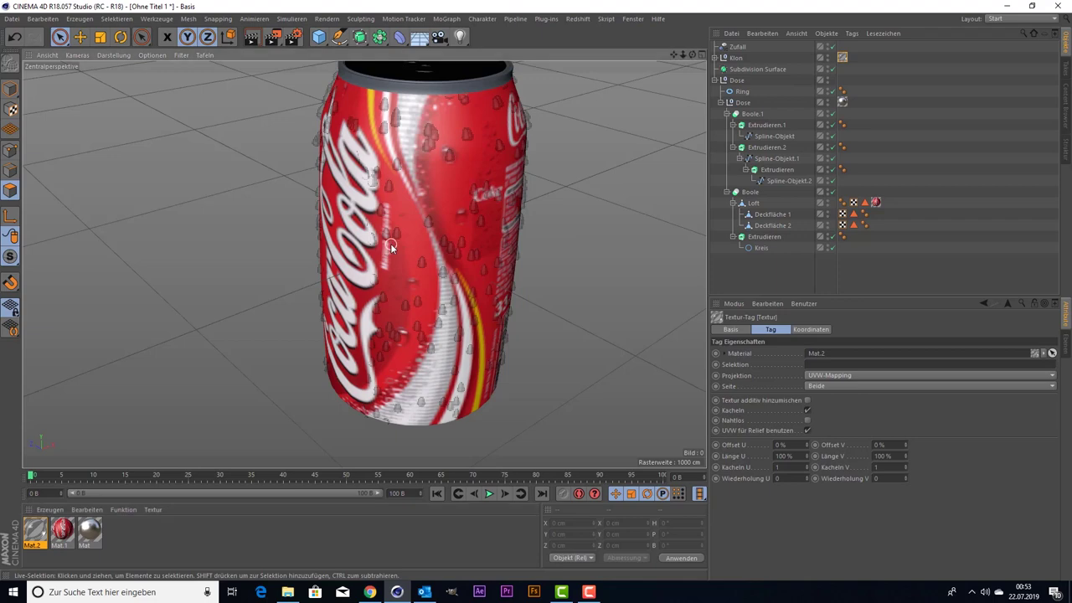
{"action": "scroll", "coordinate": [392, 247], "scroll_direction": "down", "scroll_amount": 2}
{"action": "scroll", "coordinate": [419, 227], "scroll_direction": "down", "scroll_amount": 2}
{"action": "scroll", "coordinate": [434, 215], "scroll_direction": "down", "scroll_amount": 2}
{"action": "scroll", "coordinate": [433, 216], "scroll_direction": "down", "scroll_amount": 2}
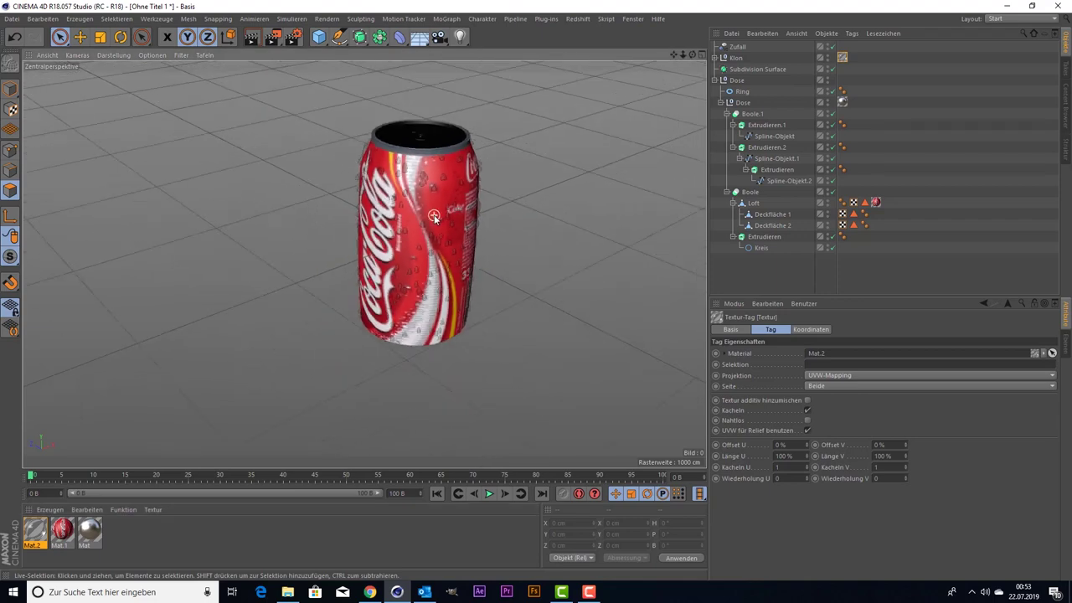
- Add an Ebene plane and check its position under the can in the four views
{"action": "left_click", "coordinate": [319, 37]}
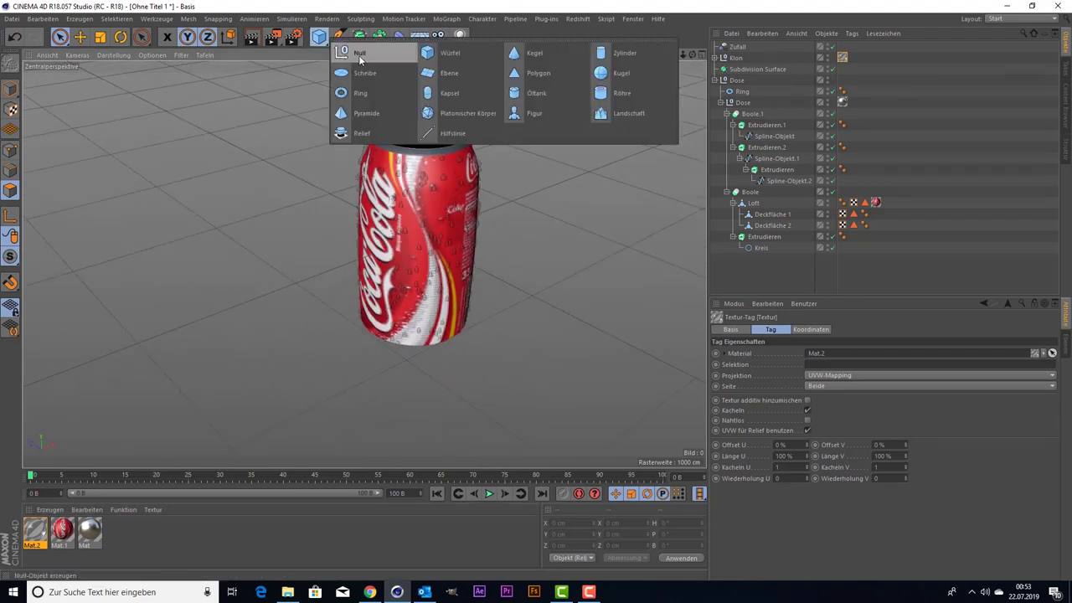
{"action": "left_click", "coordinate": [447, 73]}
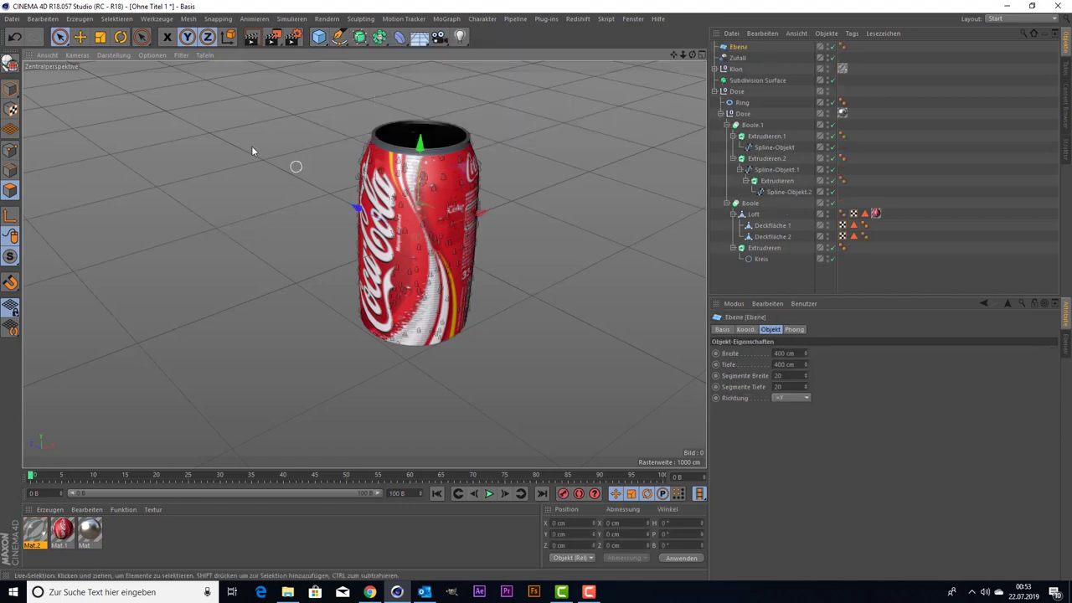
{"action": "middle_click", "coordinate": [301, 166]}
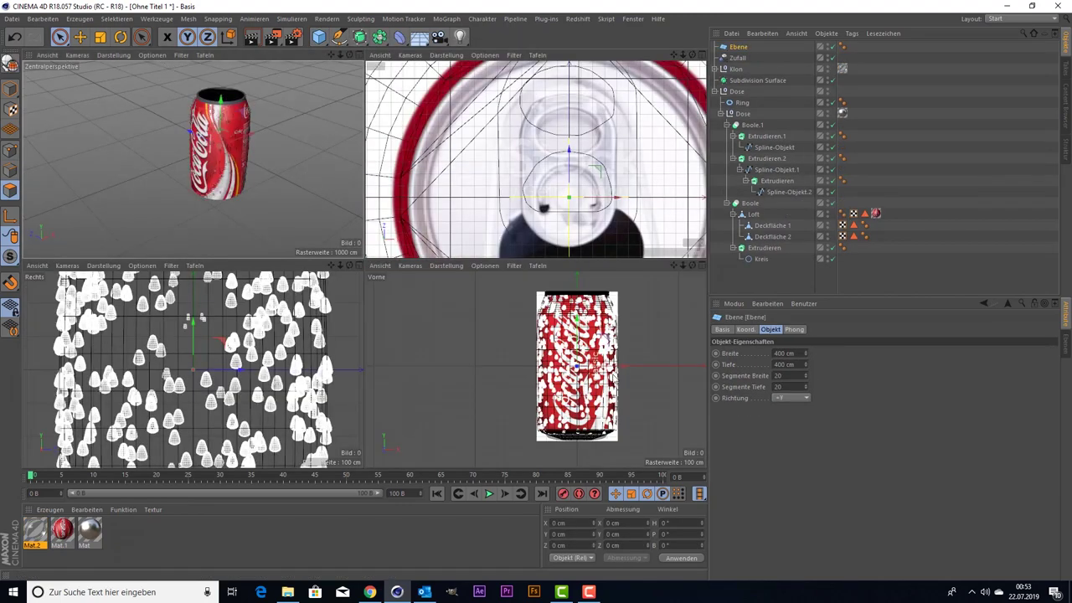
{"action": "left_click", "coordinate": [582, 325]}
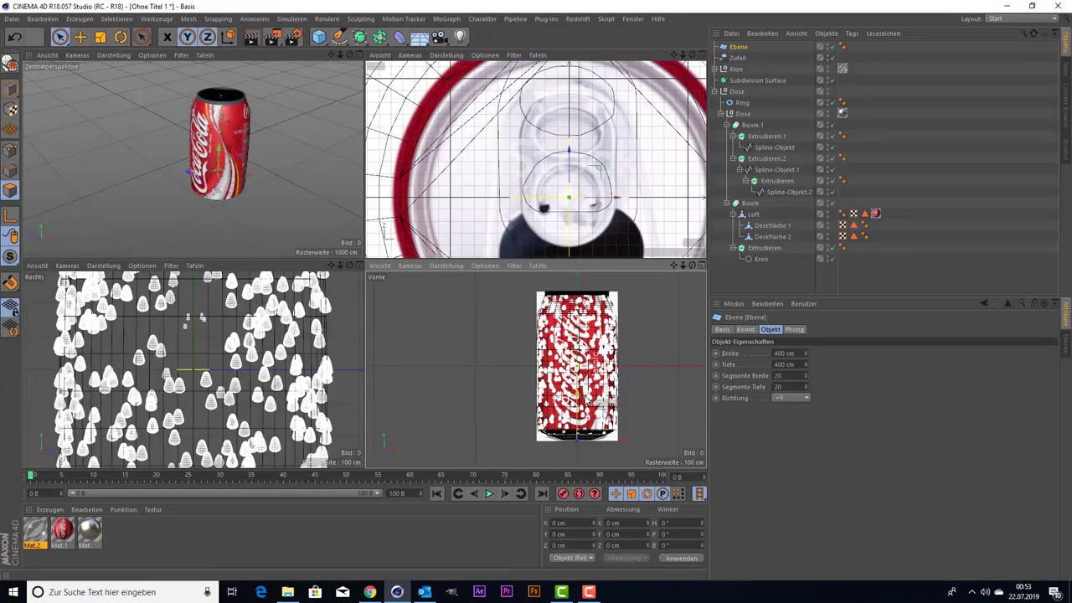
{"action": "scroll", "coordinate": [589, 405], "scroll_direction": "up", "scroll_amount": 2}
{"action": "scroll", "coordinate": [585, 411], "scroll_direction": "up", "scroll_amount": 3}
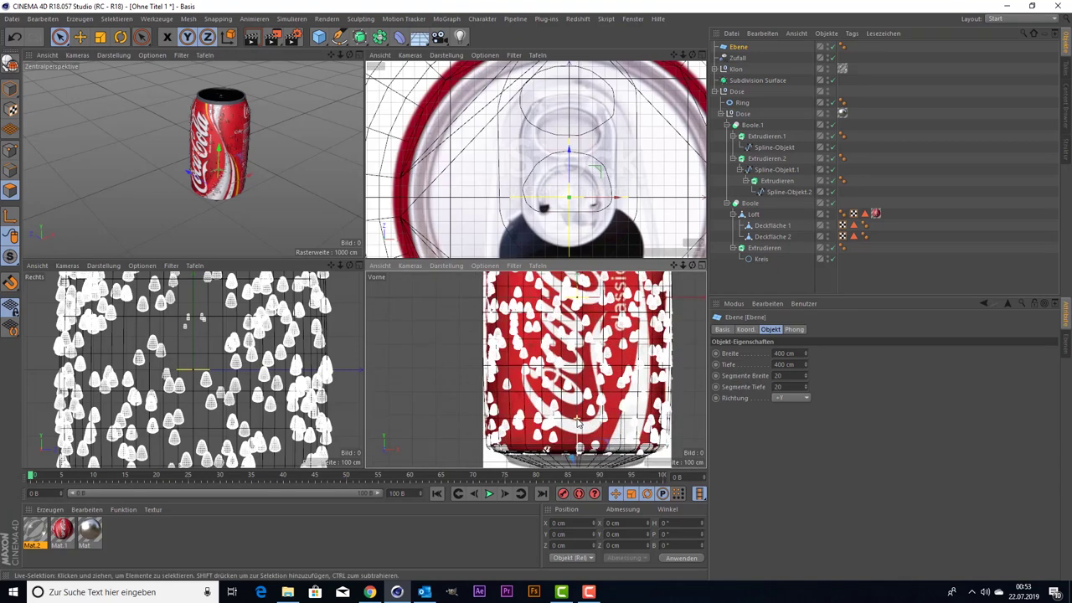
{"action": "scroll", "coordinate": [577, 418], "scroll_direction": "up", "scroll_amount": 3}
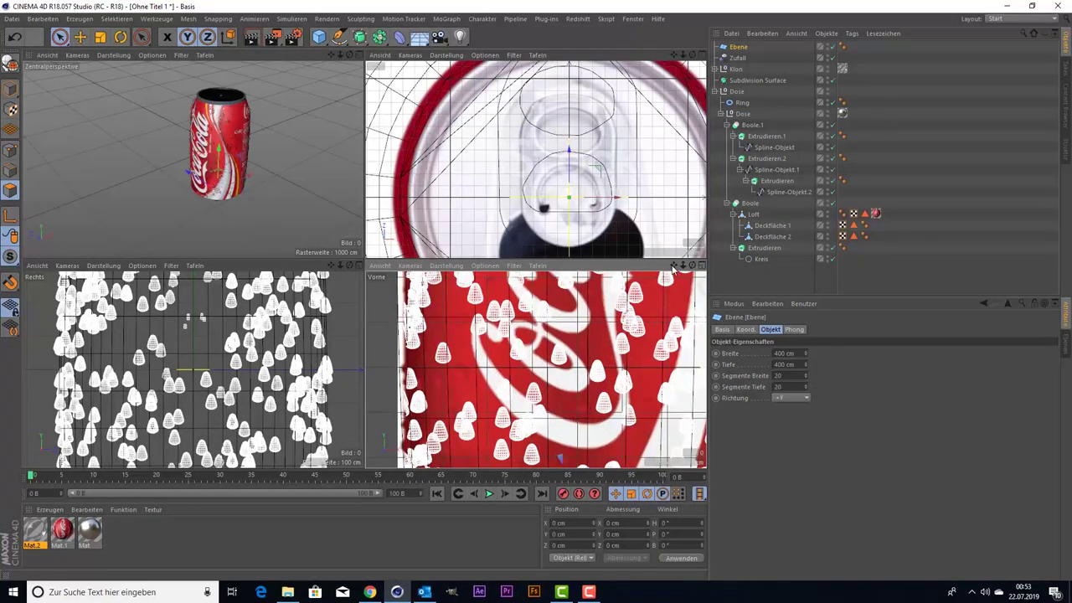
{"action": "scroll", "coordinate": [536, 369], "scroll_direction": "down", "scroll_amount": 3}
{"action": "middle_click_drag", "start_coordinate": [536, 369], "coordinate": [536, 327], "text": "alt"}
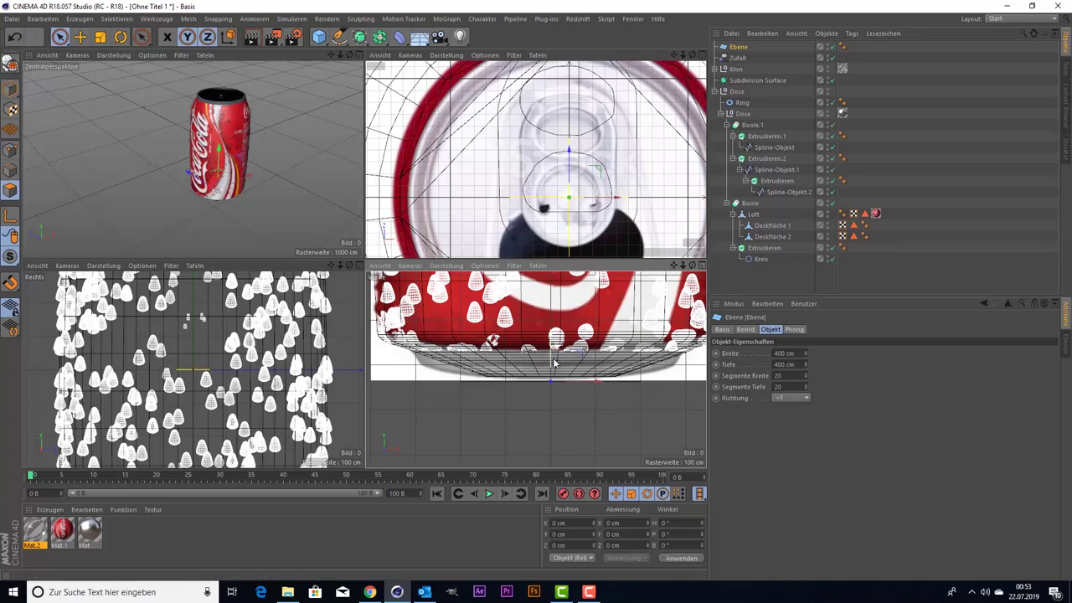
{"action": "scroll", "coordinate": [273, 147], "scroll_direction": "up", "scroll_amount": 2}
{"action": "middle_click", "coordinate": [273, 148]}
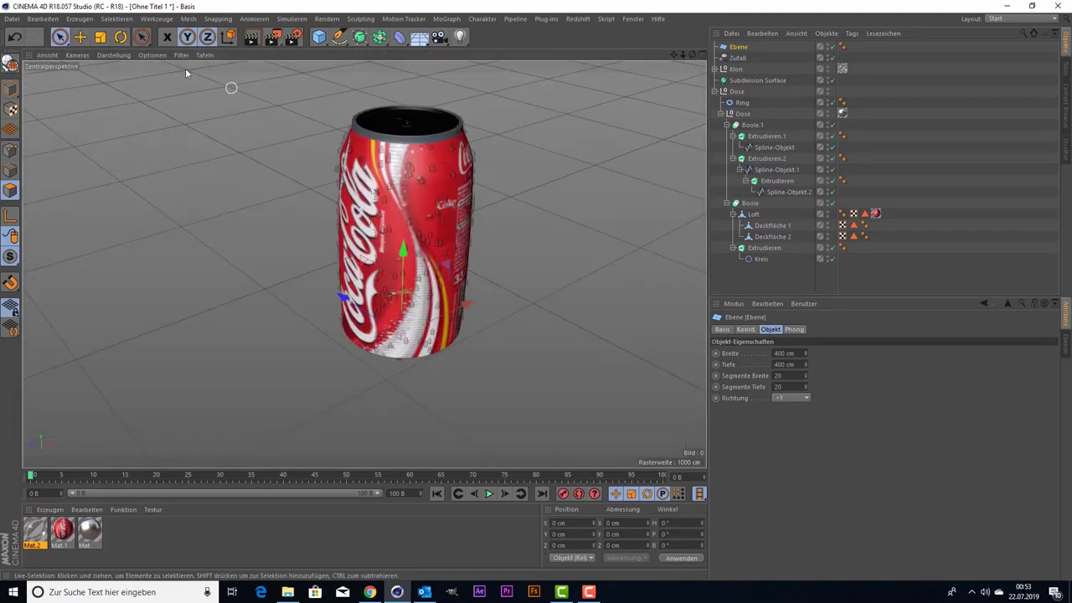
- Scale the plane far beyond the can into a large floor, viewed from above
{"action": "left_click", "coordinate": [100, 36]}
{"action": "left_click_drag", "start_coordinate": [251, 251], "coordinate": [587, 251]}
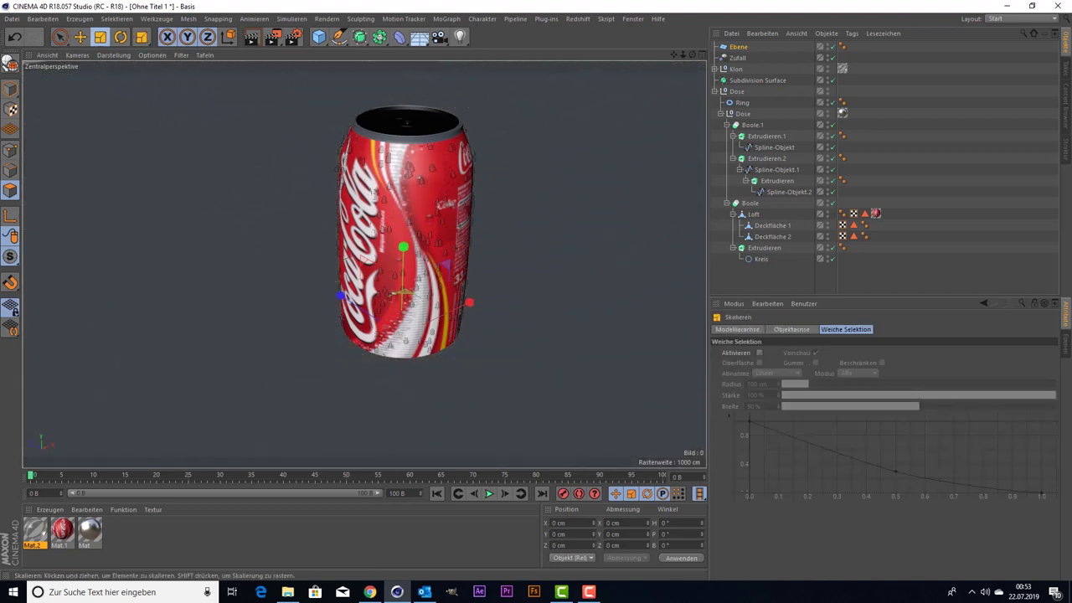
{"action": "scroll", "coordinate": [402, 210], "scroll_direction": "down", "scroll_amount": 1}
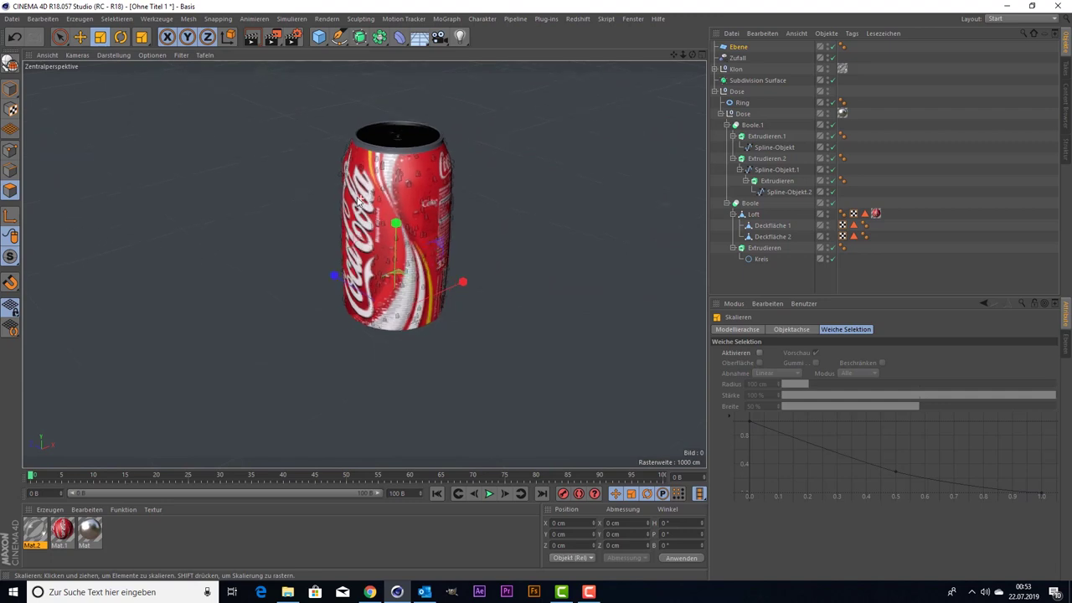
{"action": "scroll", "coordinate": [419, 184], "scroll_direction": "down", "scroll_amount": 1}
{"action": "scroll", "coordinate": [461, 163], "scroll_direction": "down", "scroll_amount": 1}
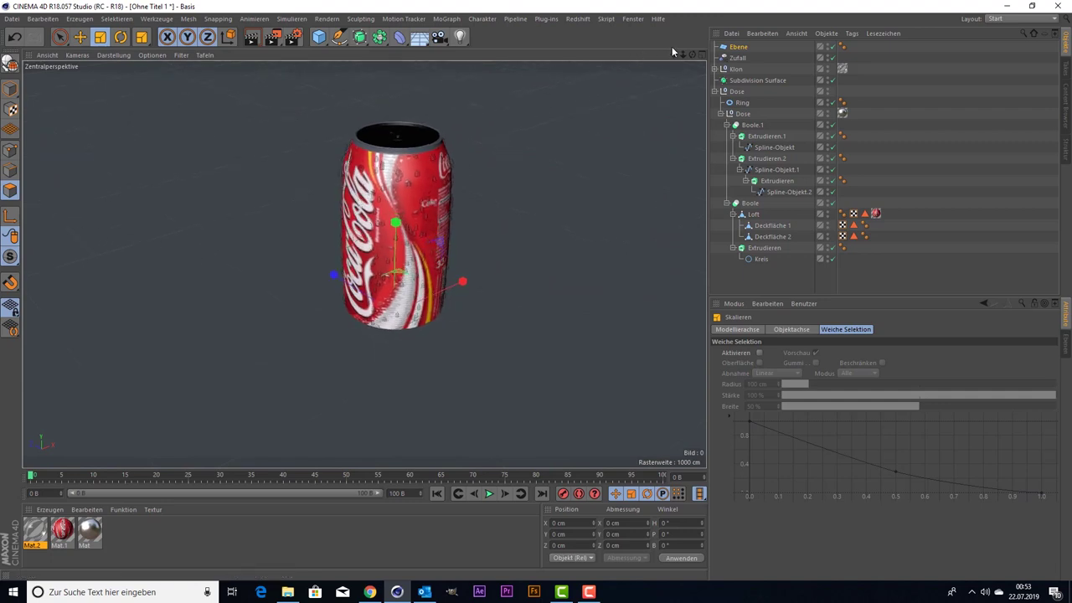
{"action": "left_click_drag", "start_coordinate": [692, 55], "coordinate": [304, 106]}
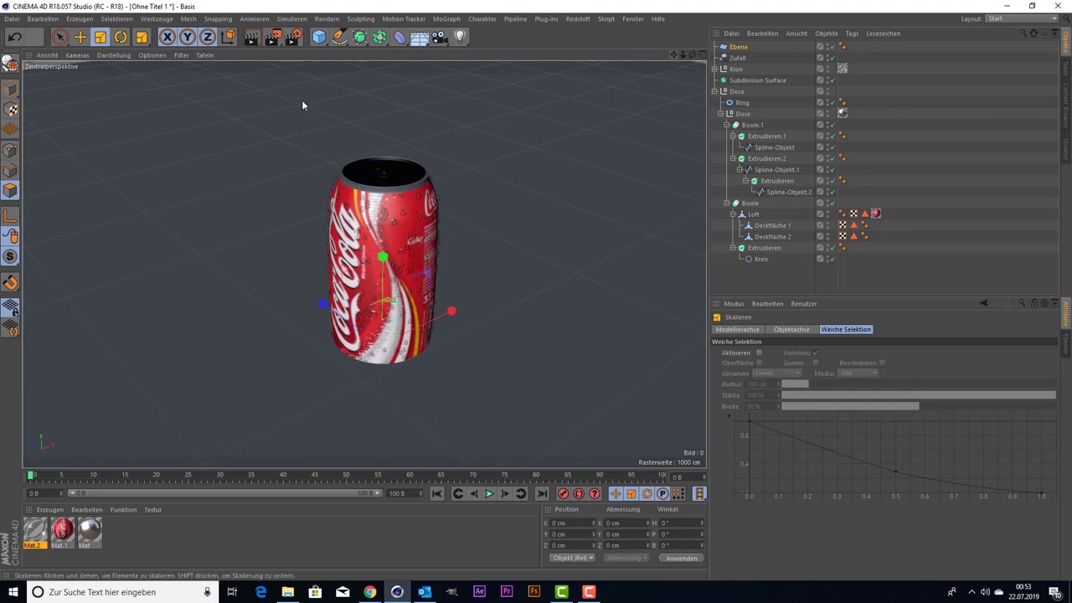
- Add a Physikalischer Himmel object from the Erzeugen menu
{"action": "left_click", "coordinate": [79, 19]}
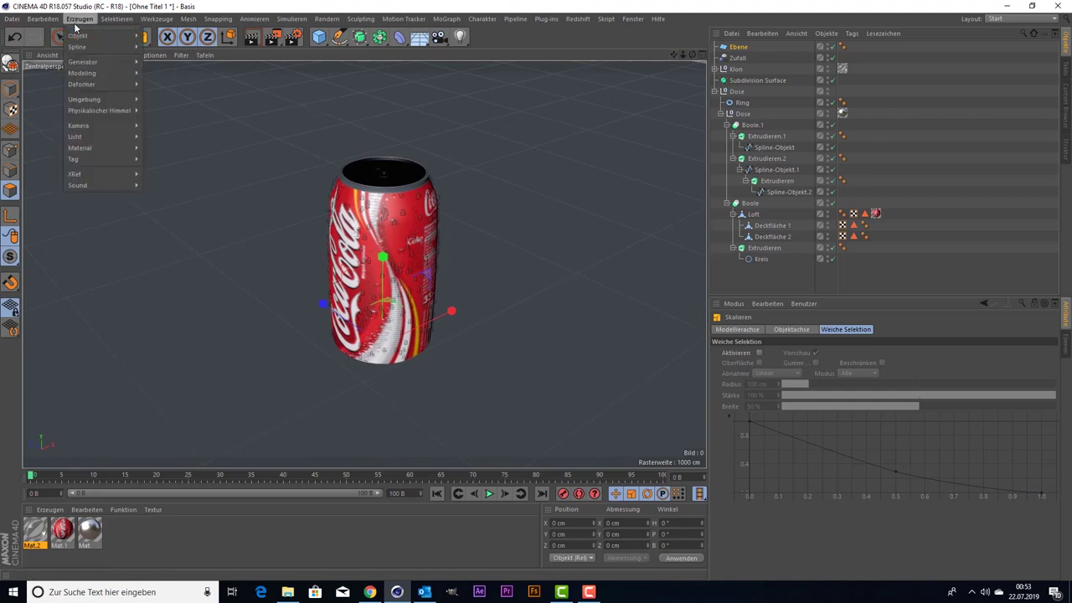
{"action": "mouse_move", "coordinate": [99, 110]}
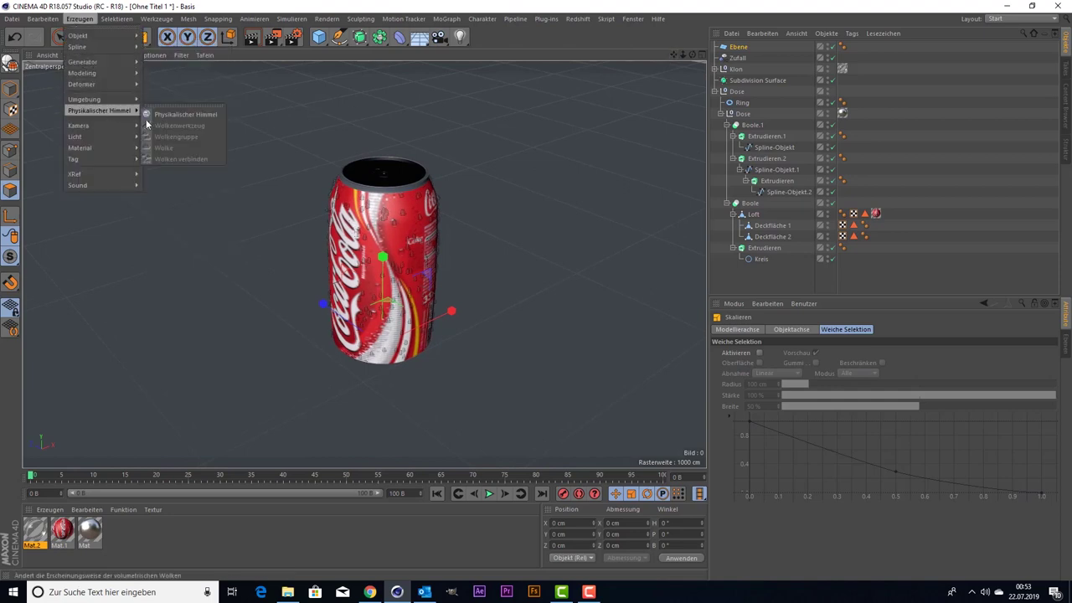
{"action": "left_click", "coordinate": [156, 118]}
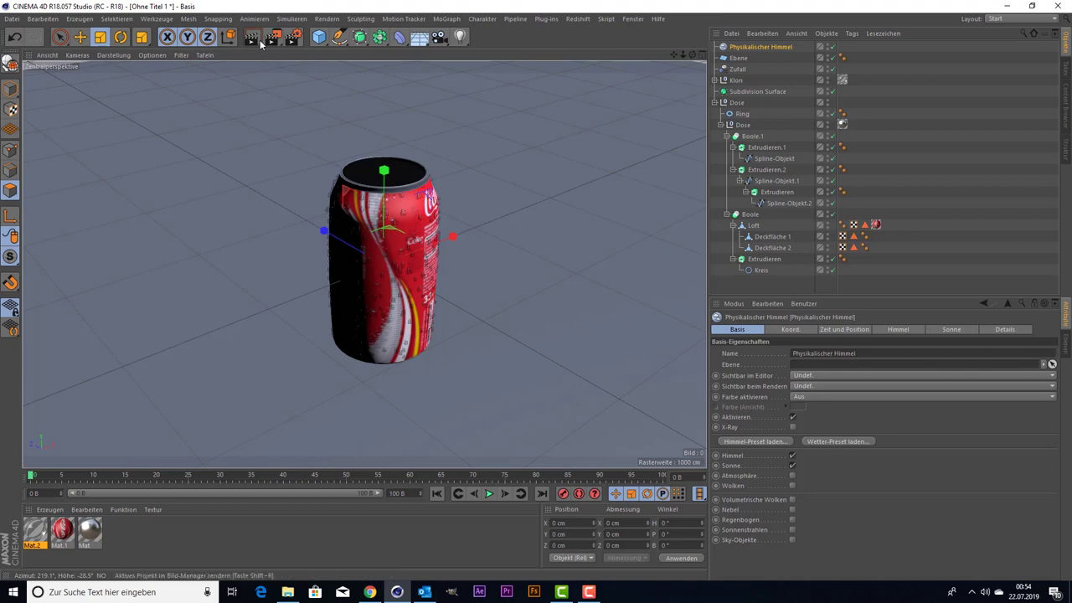
- Add the Global Illumination effect in the Render Settings
{"action": "left_click", "coordinate": [294, 39]}
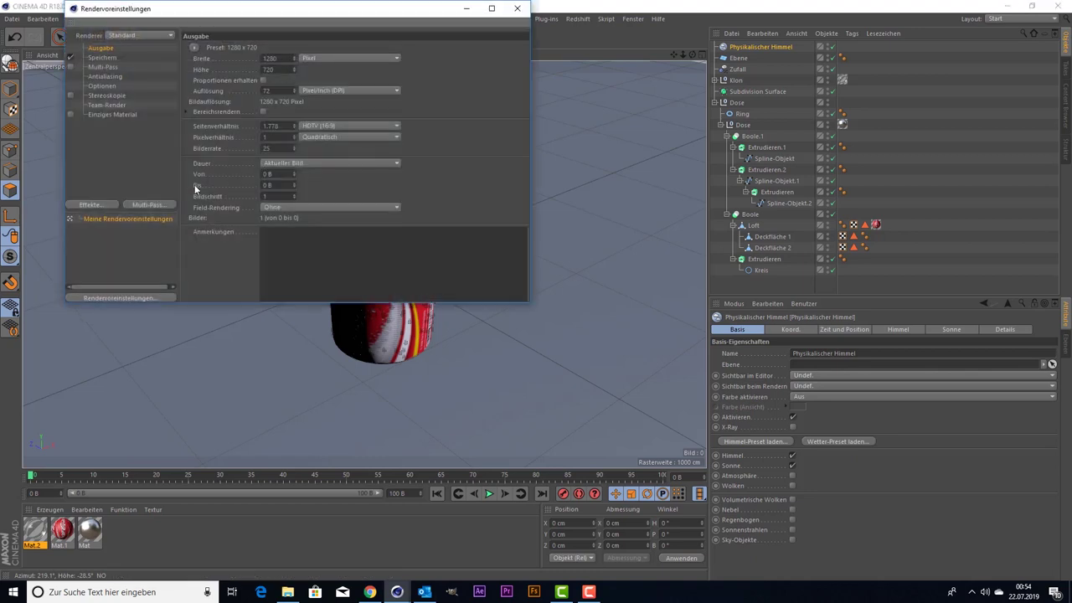
{"action": "left_click", "coordinate": [82, 206]}
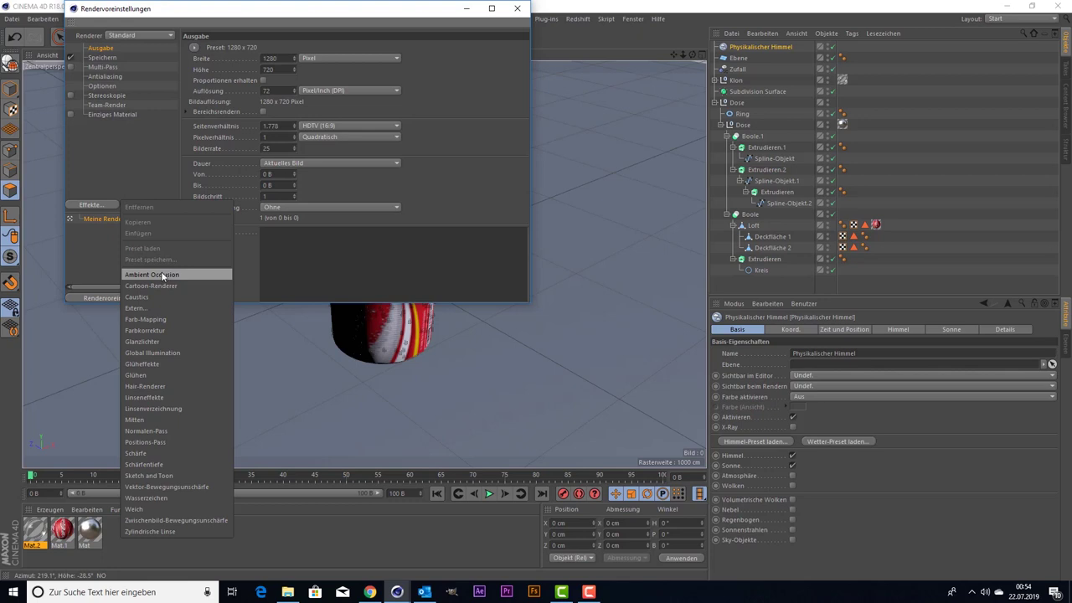
{"action": "left_click", "coordinate": [179, 353]}
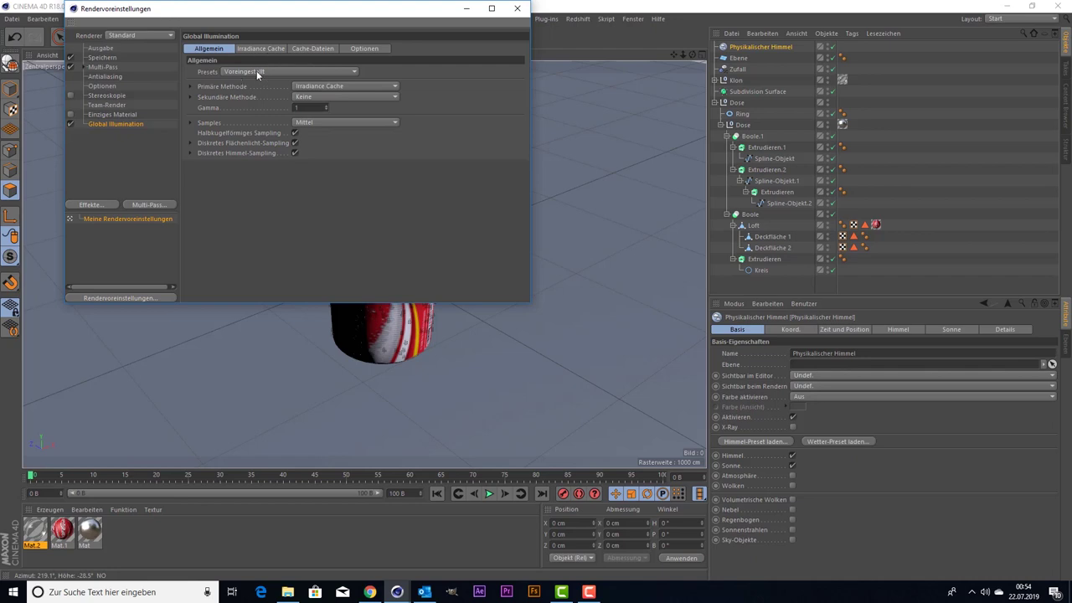
{"action": "left_click", "coordinate": [517, 8]}
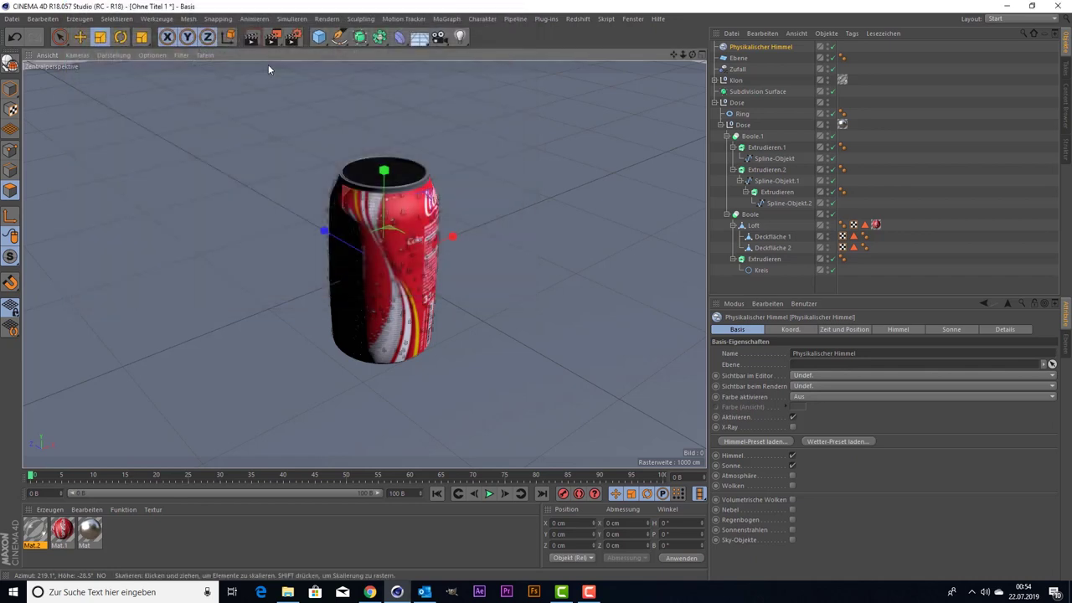
{"action": "left_click", "coordinate": [251, 37]}
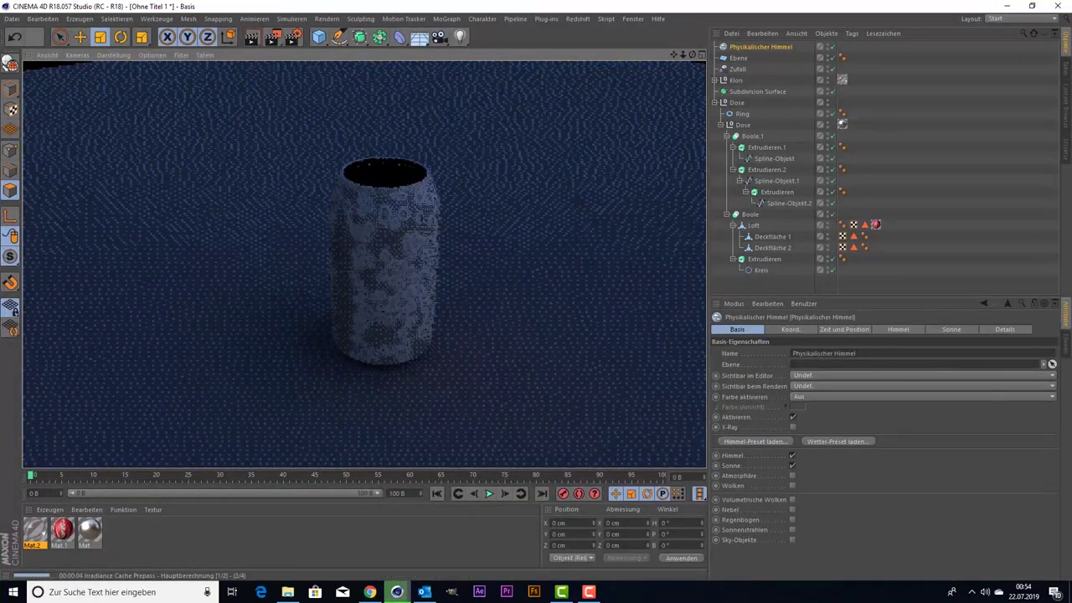
{"action": "left_click", "coordinate": [473, 311]}
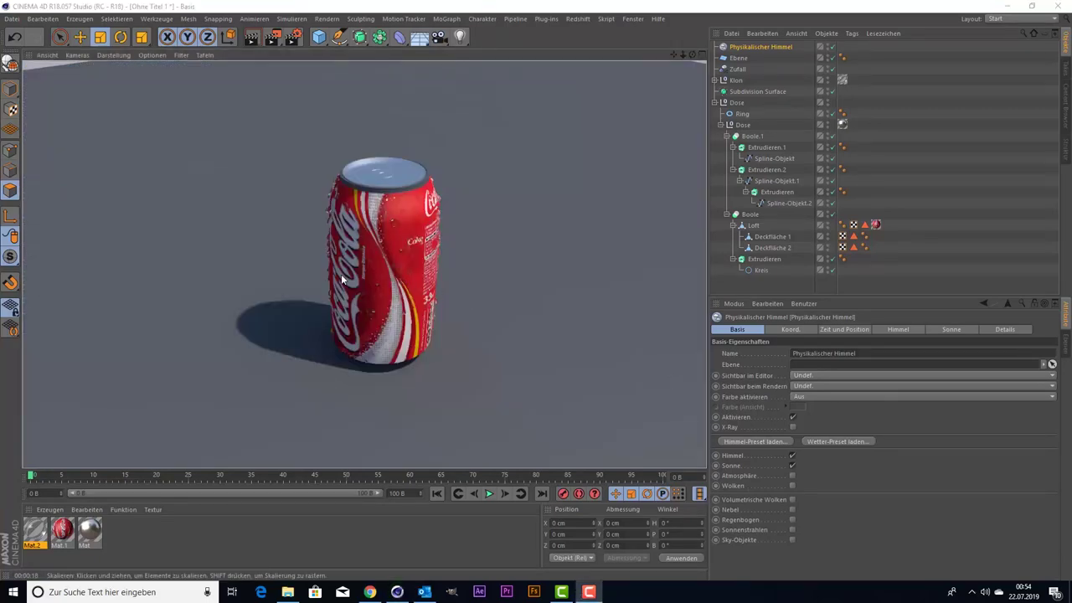
{"action": "left_click", "coordinate": [381, 321]}
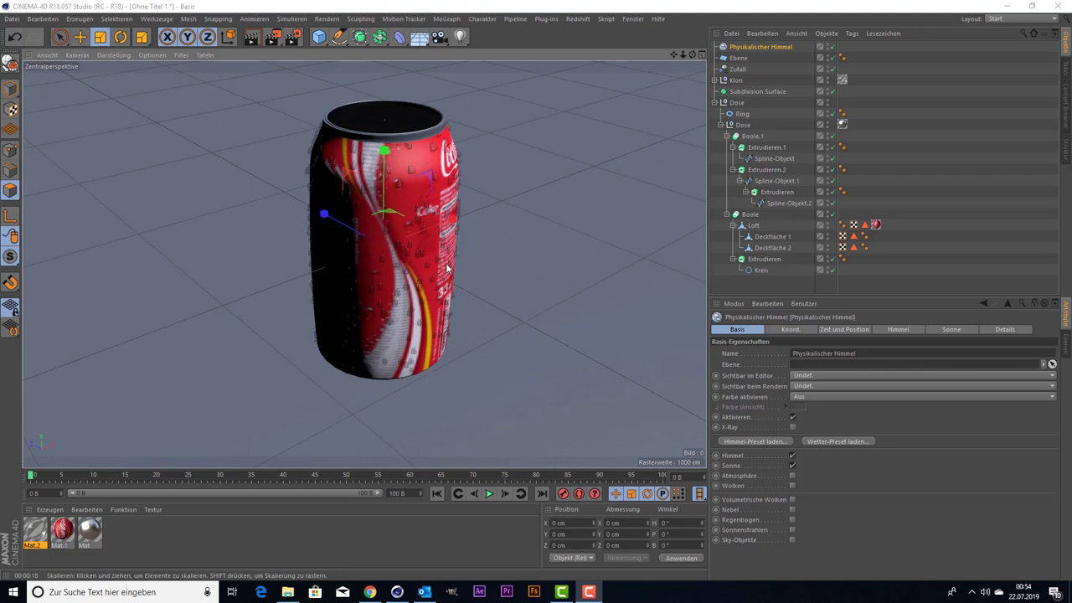
{"action": "left_click_drag", "start_coordinate": [674, 55], "coordinate": [781, 170]}
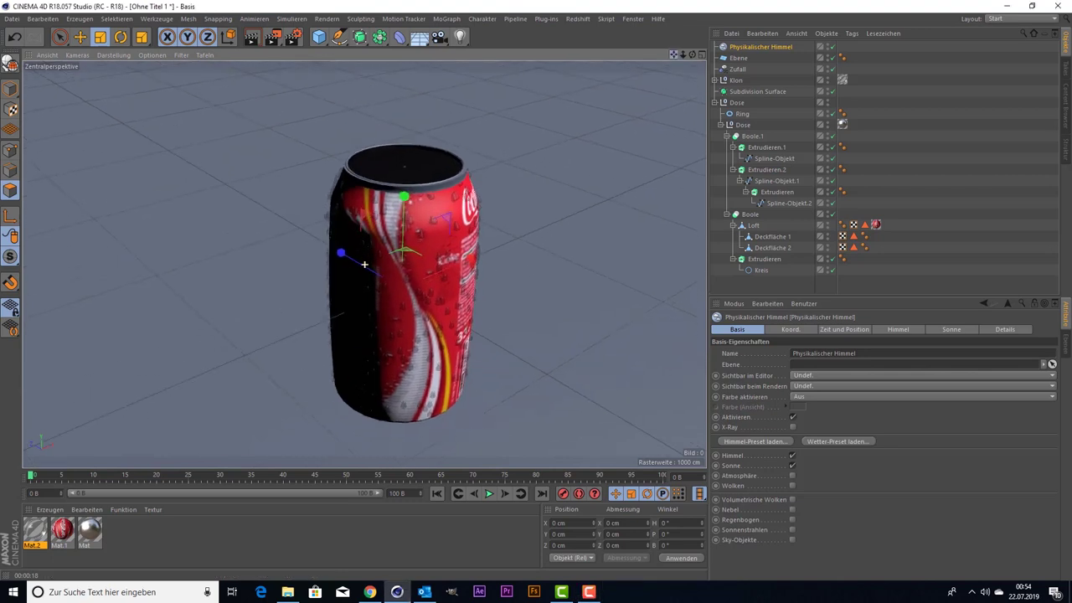
{"action": "left_click", "coordinate": [743, 115]}
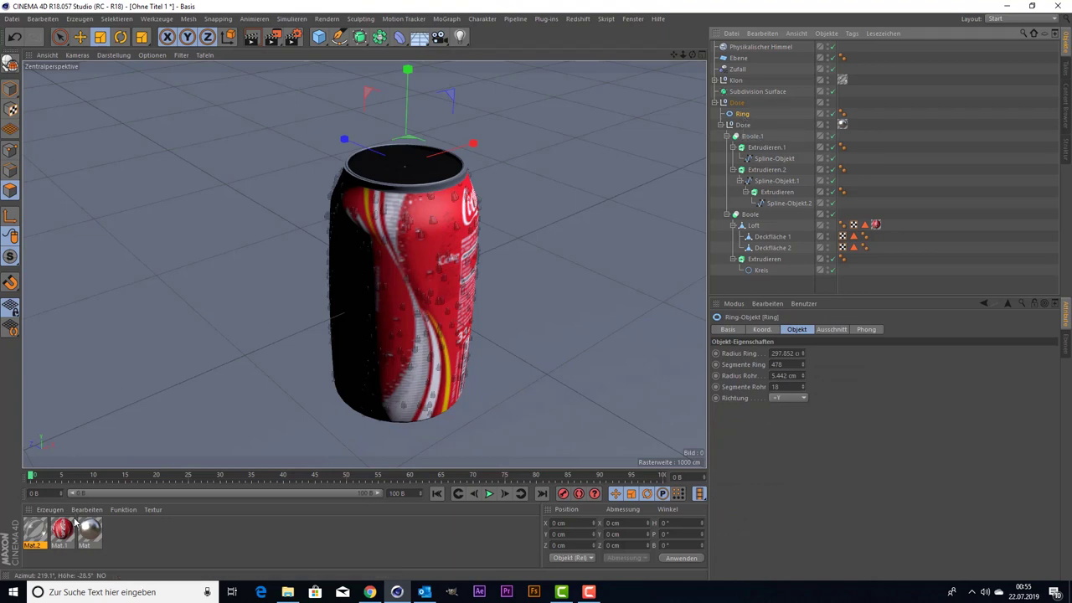
{"action": "left_click_drag", "start_coordinate": [742, 113], "coordinate": [734, 109]}
{"action": "left_click", "coordinate": [735, 108]}
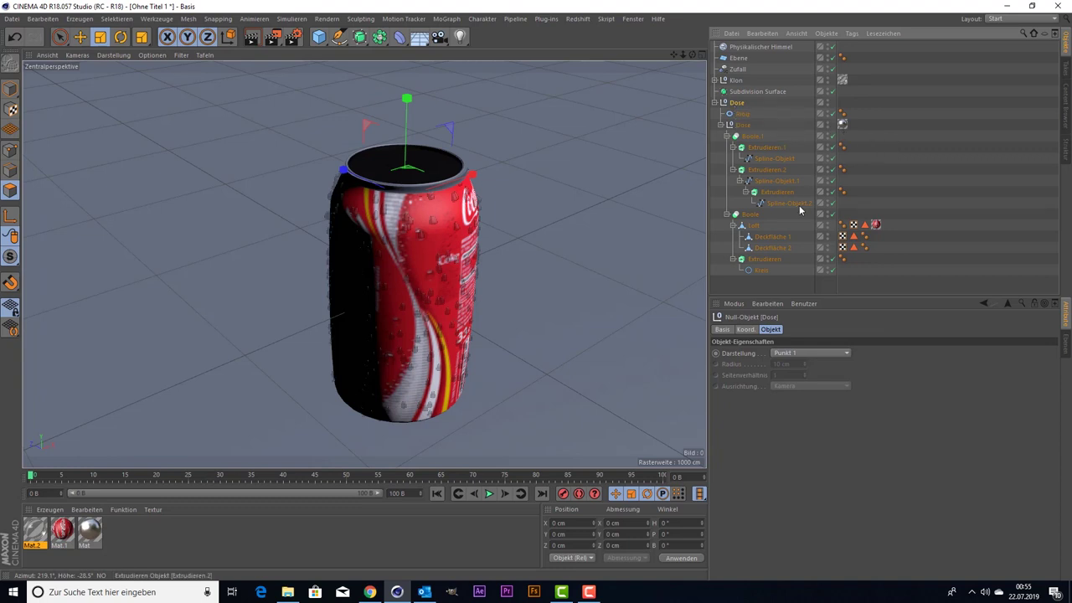
{"action": "left_click", "coordinate": [746, 217]}
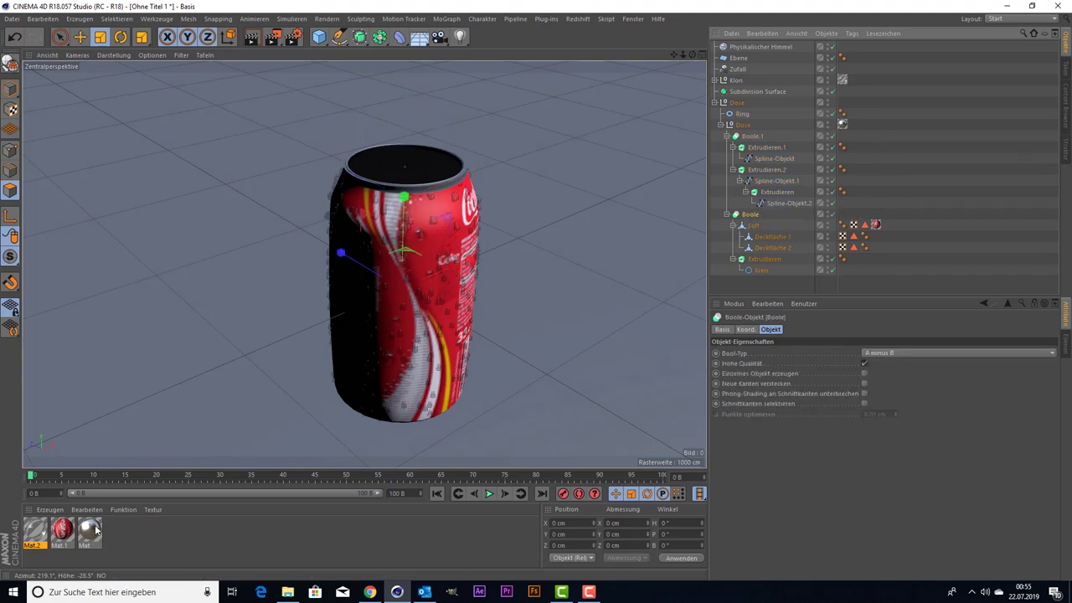
{"action": "left_click_drag", "start_coordinate": [96, 529], "coordinate": [205, 520]}
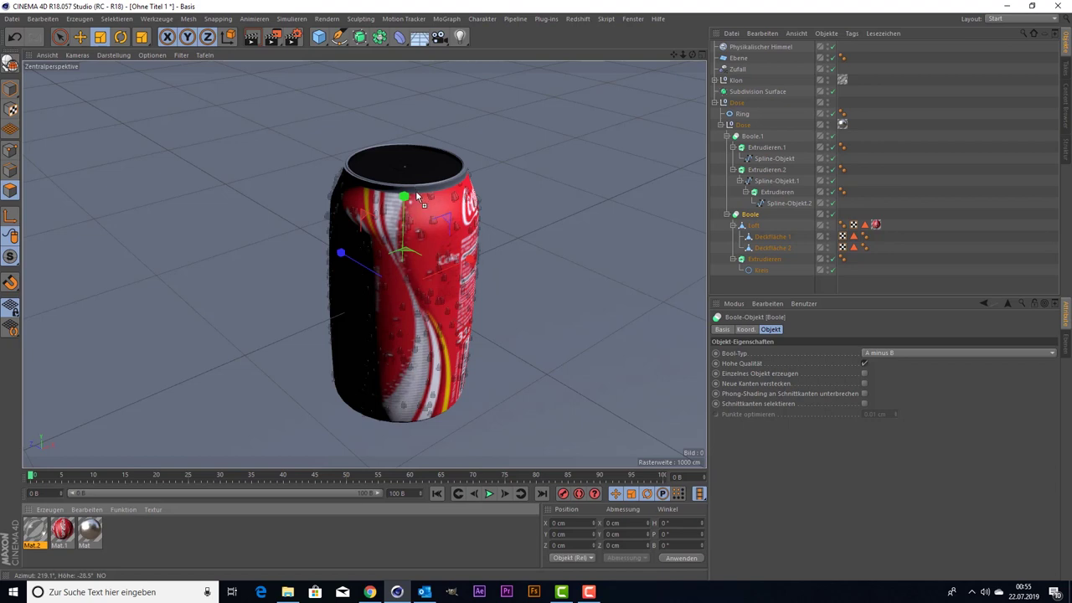
{"action": "left_click_drag", "start_coordinate": [772, 206], "coordinate": [756, 217]}
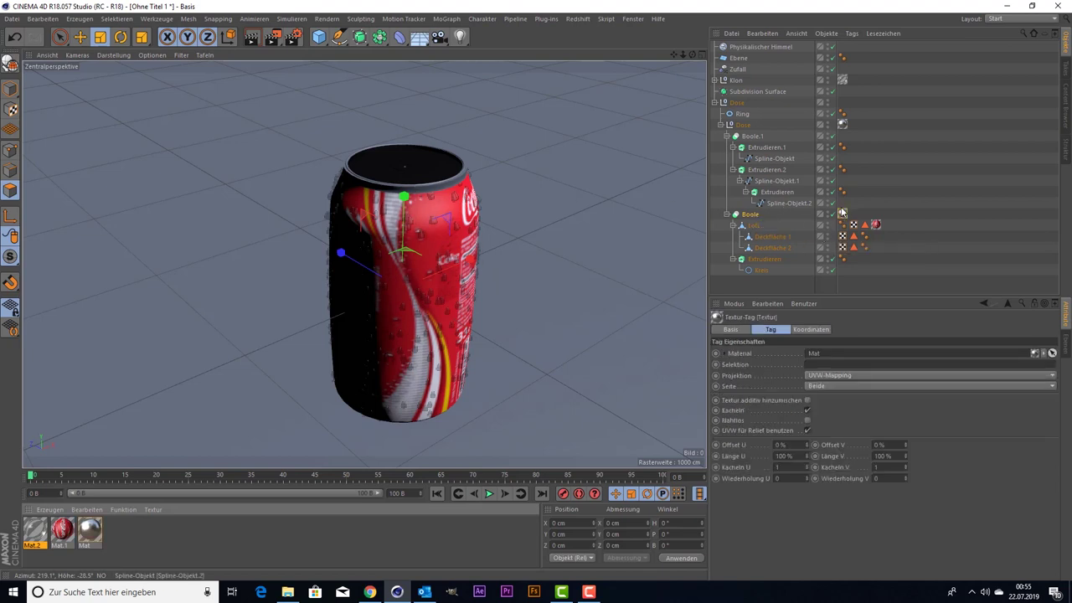
{"action": "mouse_move", "coordinate": [843, 214]}
{"action": "left_mouse_down"}
{"action": "mouse_move", "coordinate": [478, 213]}
{"action": "mouse_move", "coordinate": [421, 192]}
{"action": "left_mouse_up"}
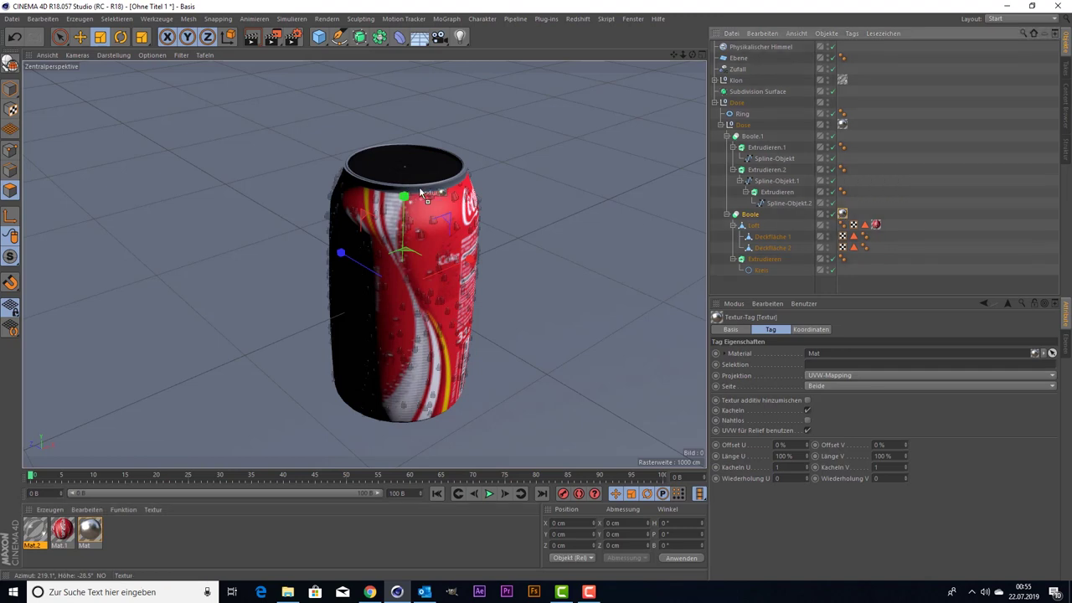
{"action": "left_click_drag", "start_coordinate": [421, 193], "coordinate": [418, 198]}
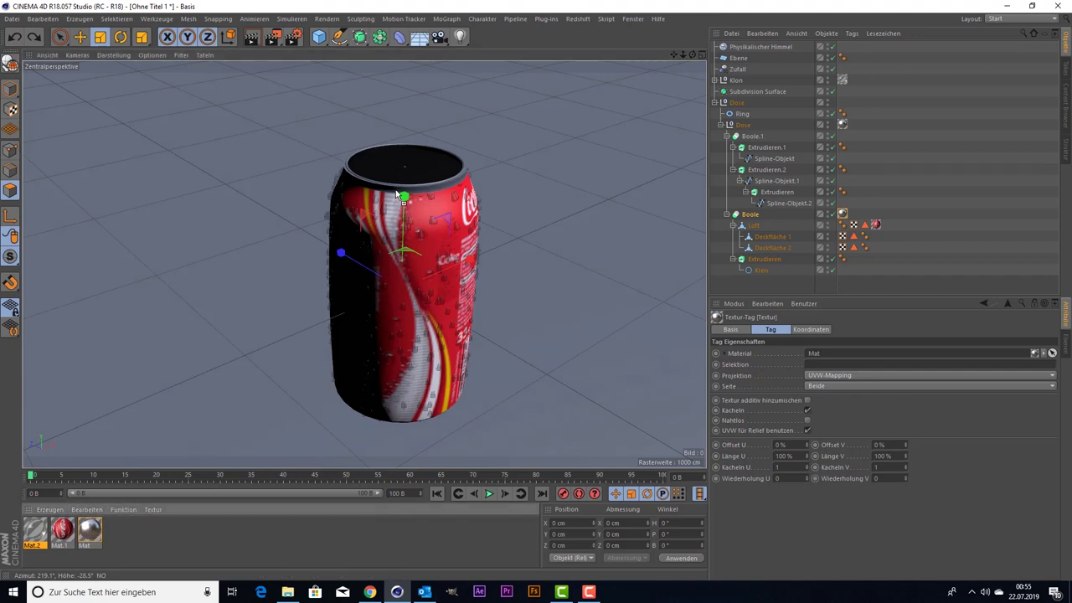
{"action": "left_click_drag", "start_coordinate": [127, 505], "coordinate": [398, 192]}
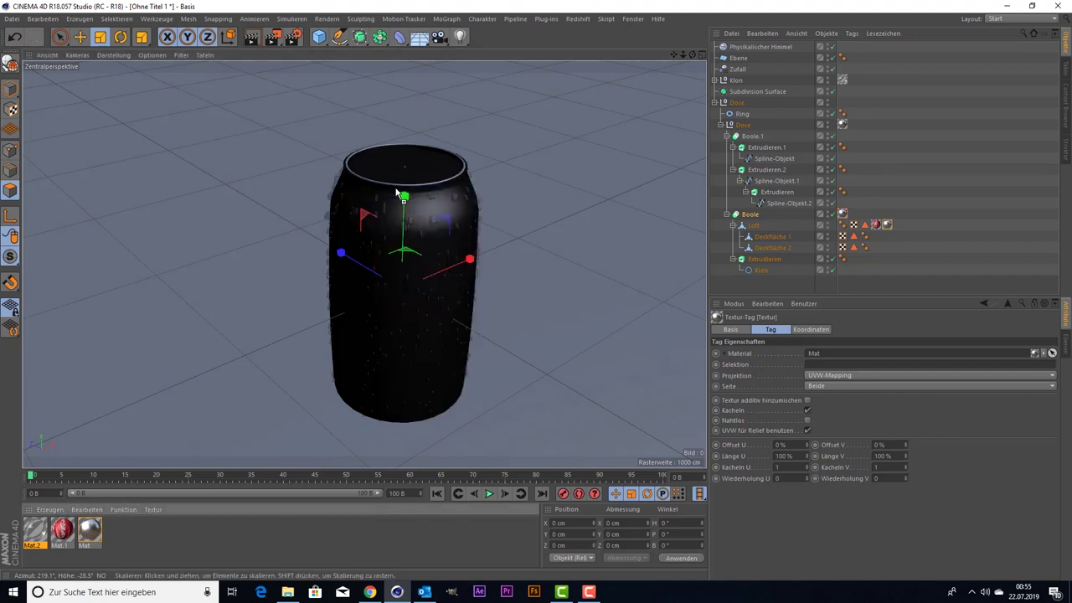
{"action": "scroll", "coordinate": [399, 191], "scroll_direction": "up", "scroll_amount": 1}
{"action": "scroll", "coordinate": [400, 191], "scroll_direction": "up", "scroll_amount": 1}
{"action": "scroll", "coordinate": [400, 191], "scroll_direction": "up", "scroll_amount": 2}
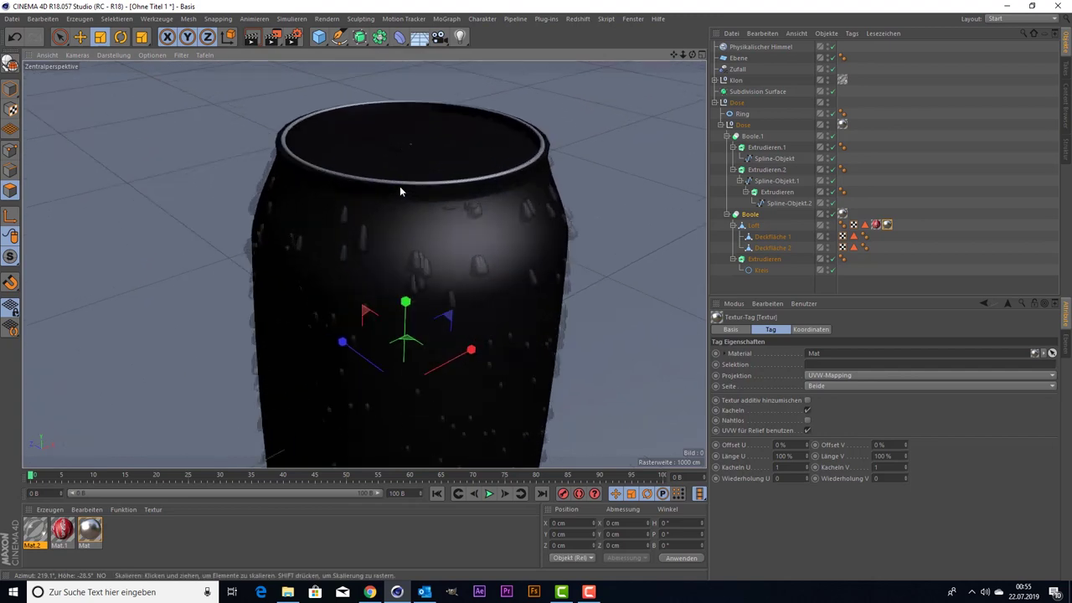
{"action": "key", "text": "ctrl+z"}
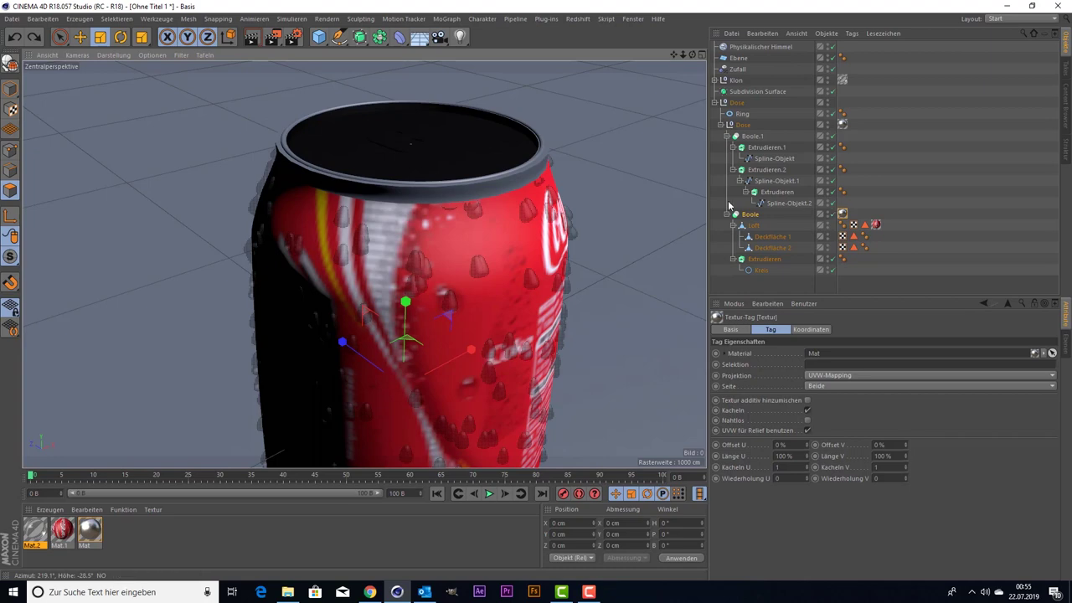
{"action": "scroll", "coordinate": [491, 143], "scroll_direction": "up", "scroll_amount": 1}
{"action": "scroll", "coordinate": [491, 150], "scroll_direction": "up", "scroll_amount": 1}
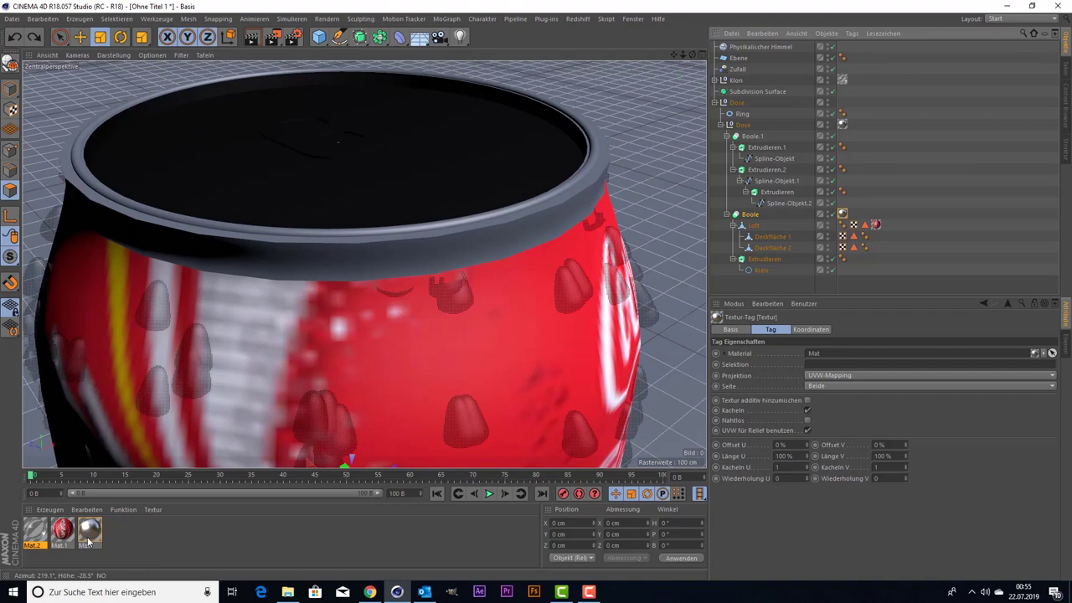
- Apply Mat to Ring and Loft, with the Mat.1 label tag layered after it
{"action": "left_click_drag", "start_coordinate": [89, 543], "coordinate": [750, 111]}
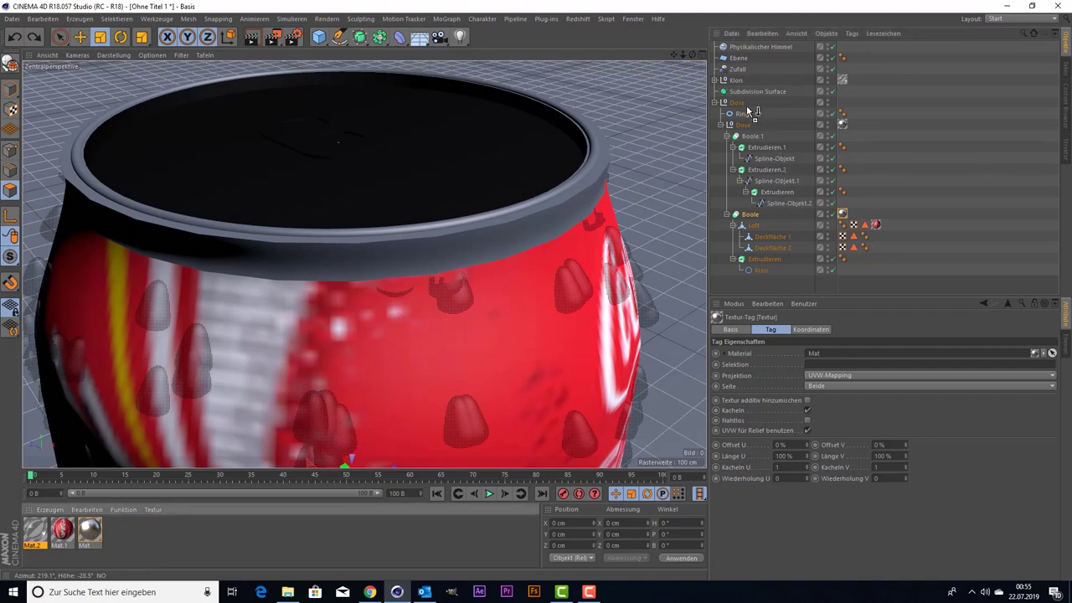
{"action": "left_click_drag", "start_coordinate": [750, 111], "coordinate": [747, 118]}
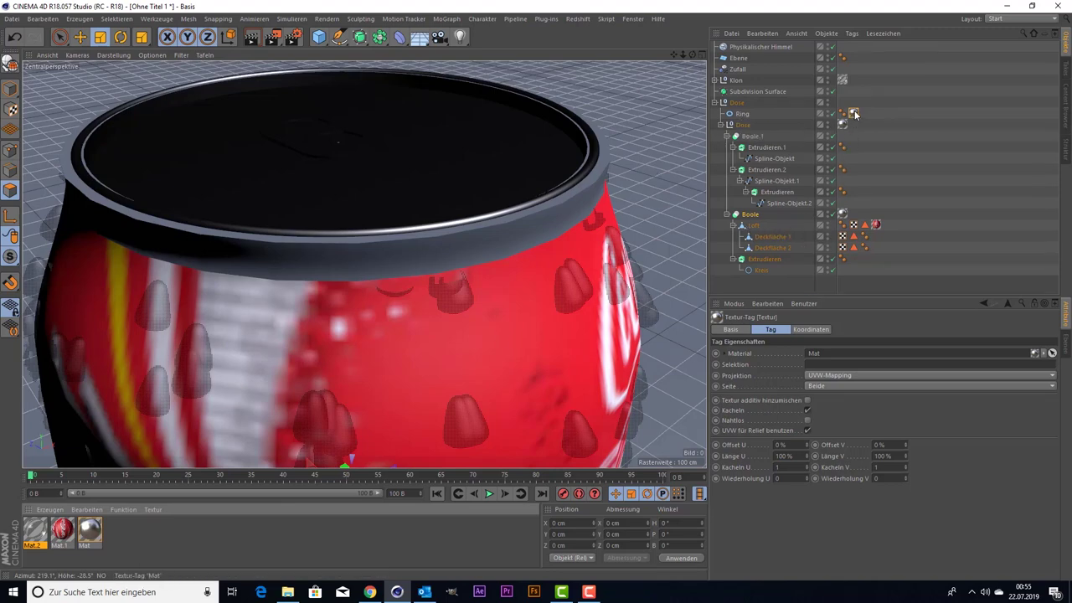
{"action": "left_click_drag", "start_coordinate": [92, 537], "coordinate": [761, 225]}
{"action": "left_click_drag", "start_coordinate": [761, 225], "coordinate": [761, 226]}
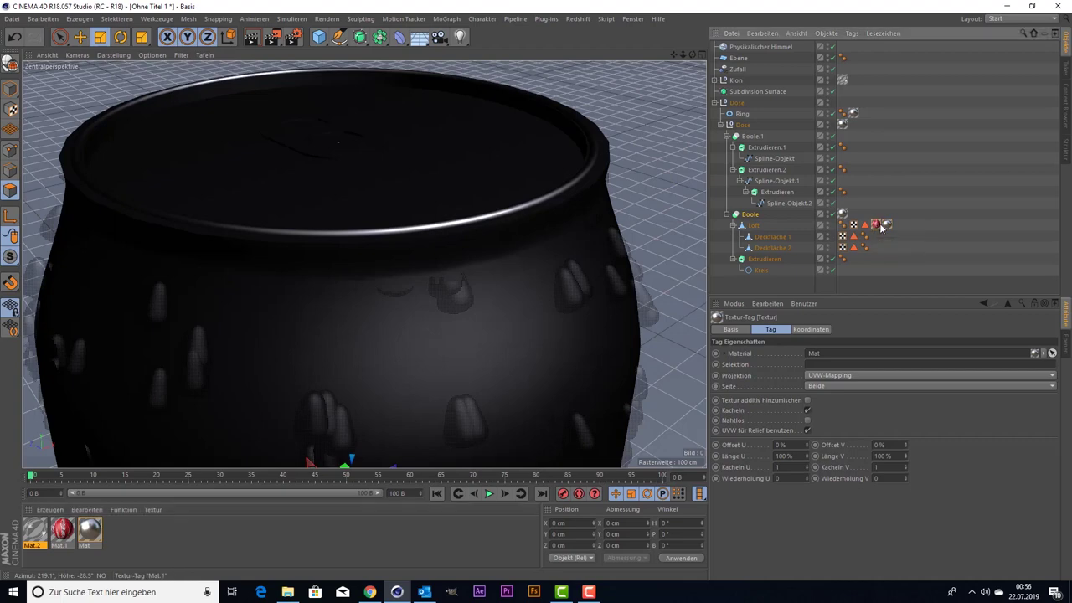
{"action": "left_click_drag", "start_coordinate": [876, 225], "coordinate": [901, 222]}
- Orbit the view to see the whole can upright from the side
{"action": "scroll", "coordinate": [445, 293], "scroll_direction": "down", "scroll_amount": 3}
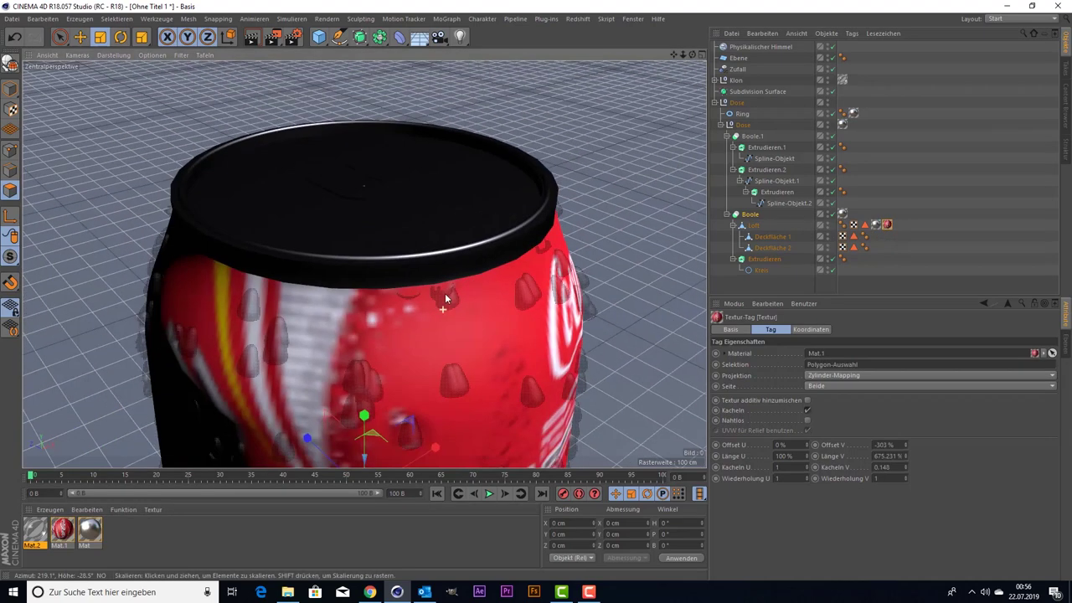
{"action": "scroll", "coordinate": [449, 291], "scroll_direction": "down", "scroll_amount": 2}
{"action": "scroll", "coordinate": [453, 285], "scroll_direction": "down", "scroll_amount": 2}
{"action": "scroll", "coordinate": [452, 284], "scroll_direction": "down", "scroll_amount": 2}
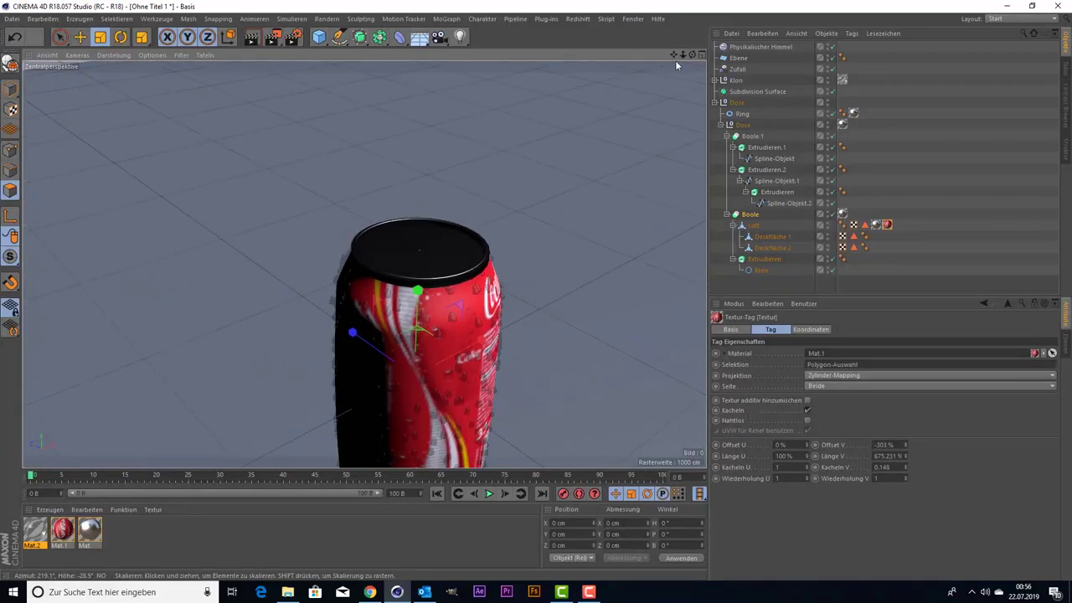
{"action": "mouse_move", "coordinate": [673, 56]}
{"action": "left_mouse_down"}
{"action": "mouse_move", "coordinate": [659, 79]}
{"action": "mouse_move", "coordinate": [550, 137]}
{"action": "left_mouse_up"}
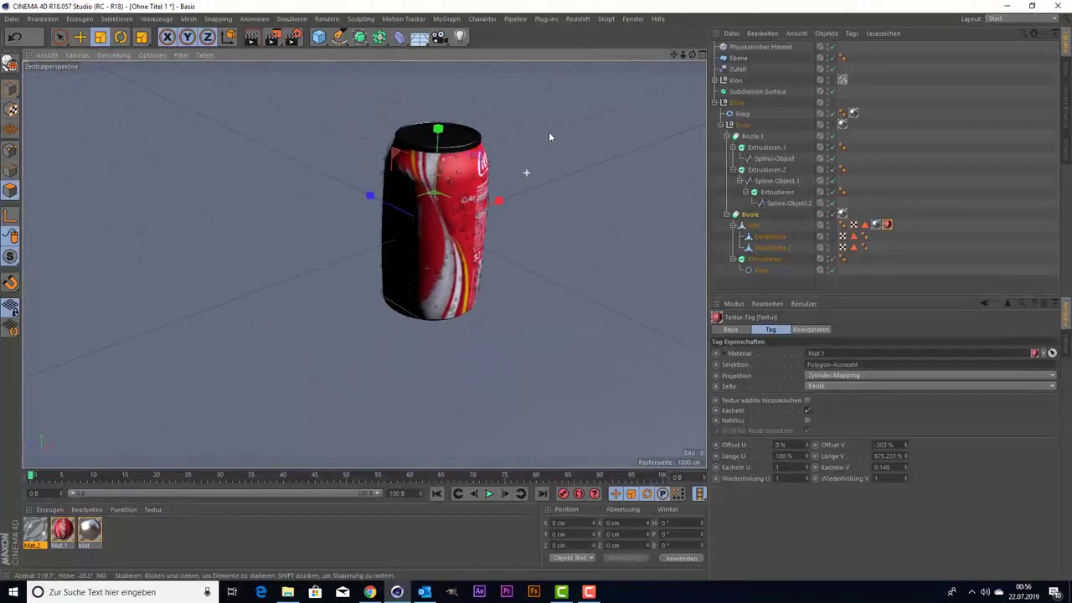
{"action": "mouse_move", "coordinate": [673, 53]}
{"action": "left_mouse_down"}
{"action": "mouse_move", "coordinate": [563, 170]}
{"action": "mouse_move", "coordinate": [574, 142]}
{"action": "mouse_move", "coordinate": [662, 149]}
{"action": "left_mouse_up"}
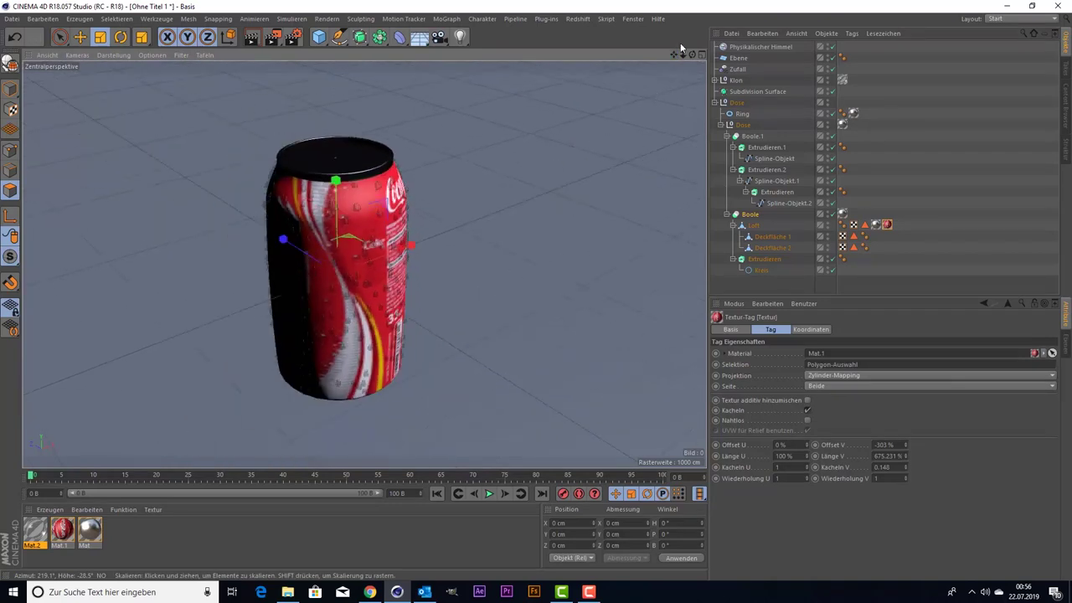
{"action": "left_click_drag", "start_coordinate": [673, 53], "coordinate": [444, 67]}
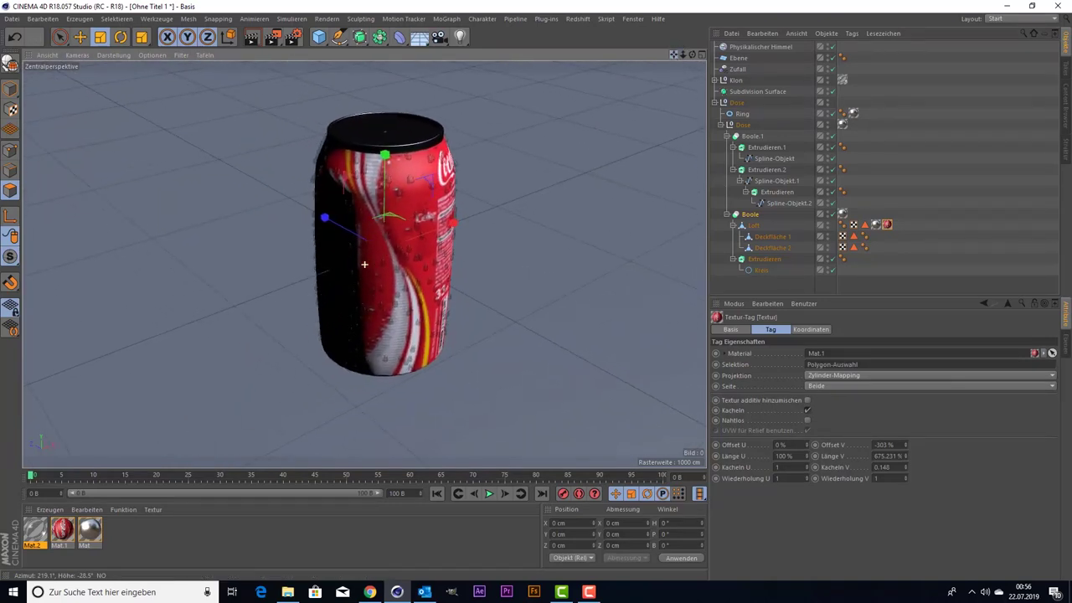
- Add a light left of the can with Shad.-Maps (Weich) soft shadows
{"action": "left_click", "coordinate": [460, 36]}
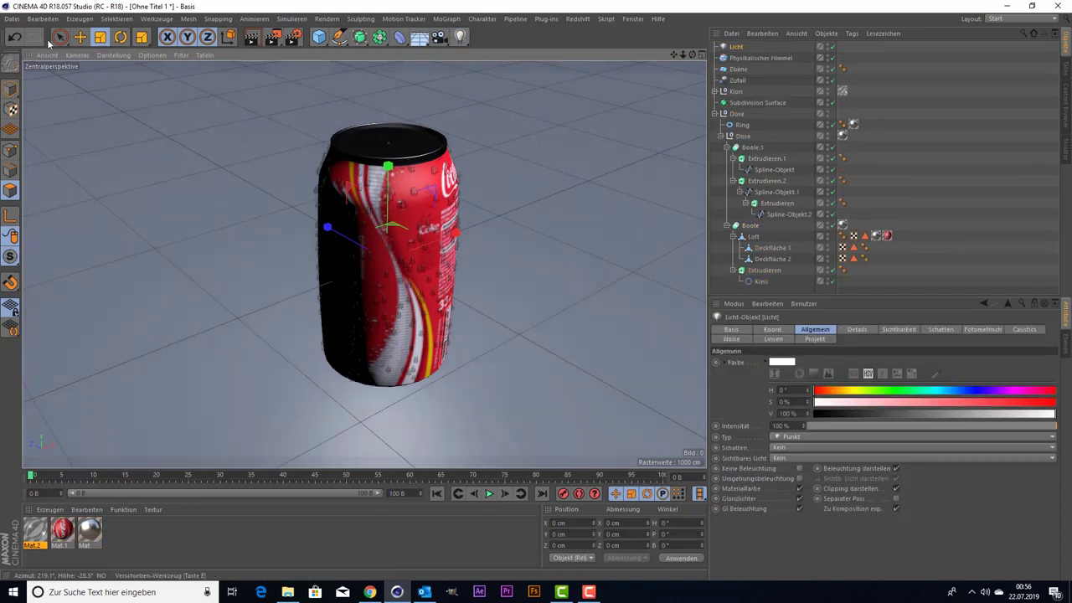
{"action": "key", "text": "9"}
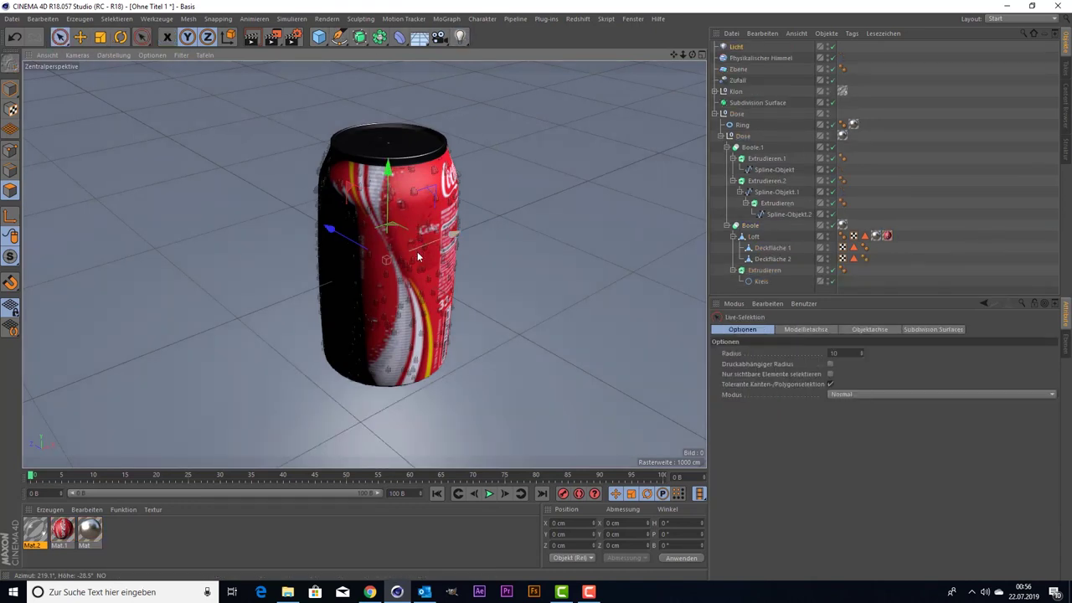
{"action": "mouse_move", "coordinate": [413, 250]}
{"action": "left_mouse_down"}
{"action": "mouse_move", "coordinate": [236, 306]}
{"action": "mouse_move", "coordinate": [141, 155]}
{"action": "left_mouse_up"}
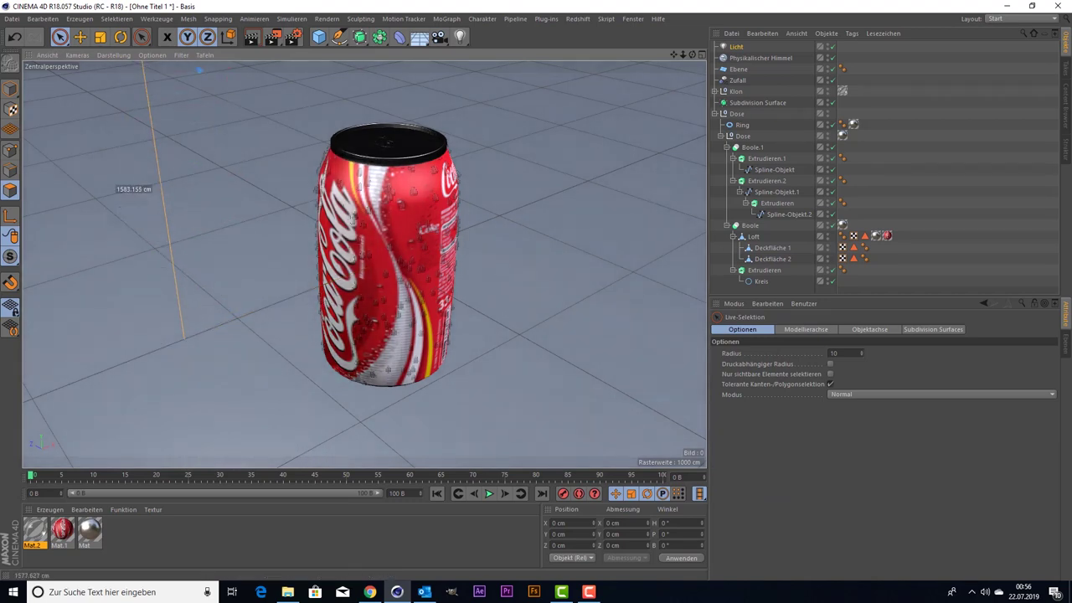
{"action": "left_click", "coordinate": [748, 48]}
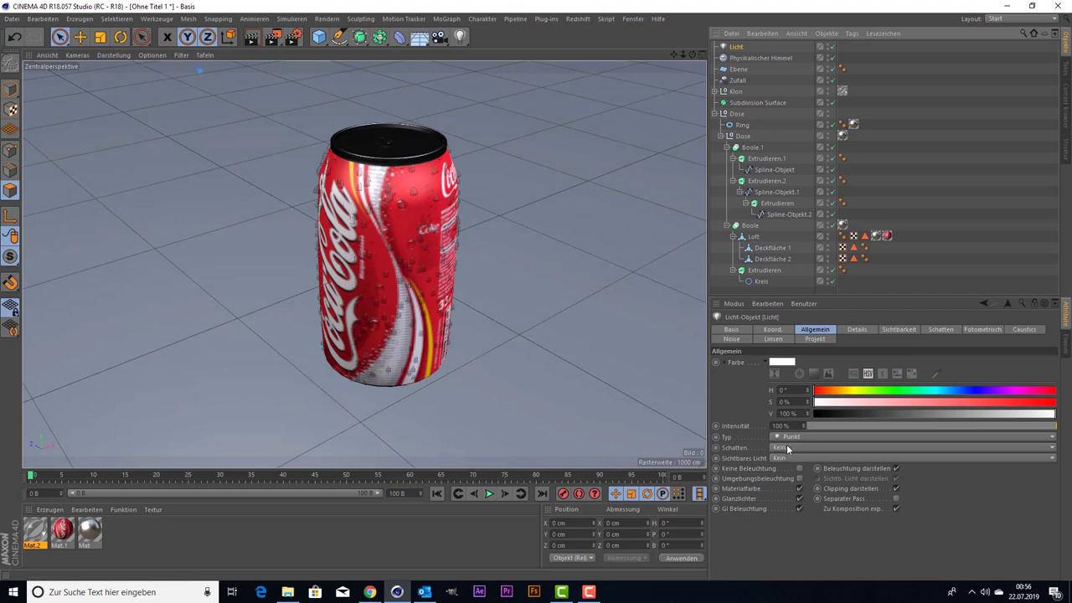
{"action": "left_click", "coordinate": [788, 448]}
{"action": "left_click", "coordinate": [807, 469]}
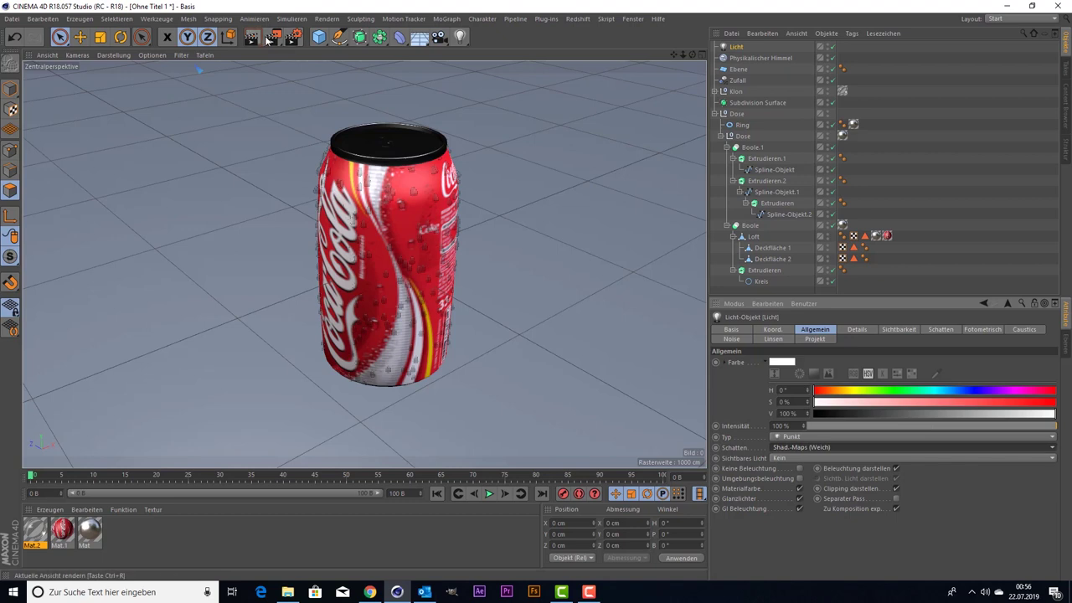
- Try moving Klon into the Dose group, then undo it
{"action": "left_click", "coordinate": [717, 92]}
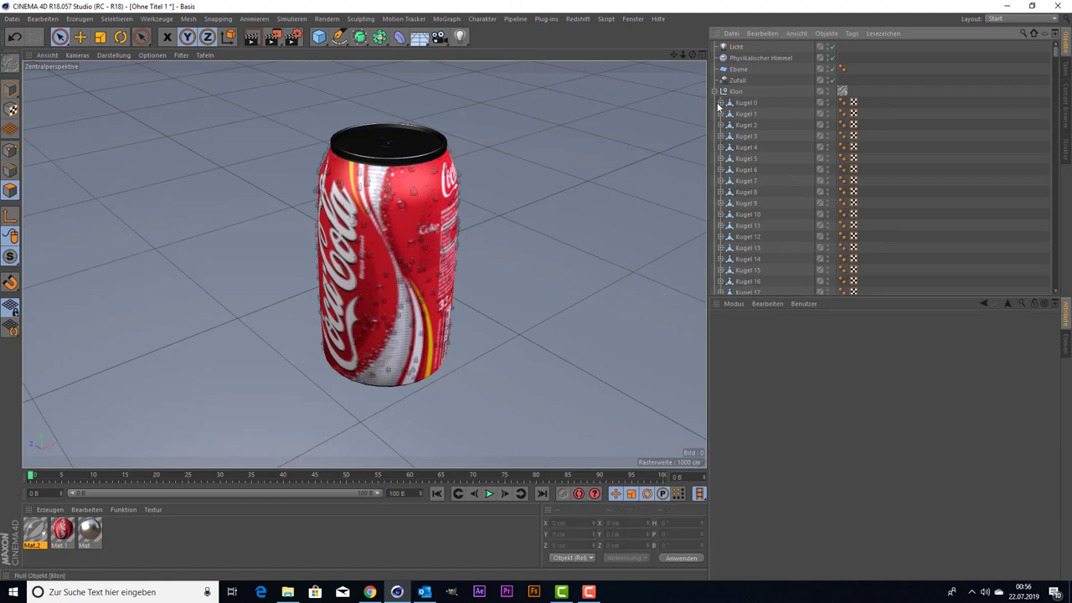
{"action": "left_click", "coordinate": [718, 90]}
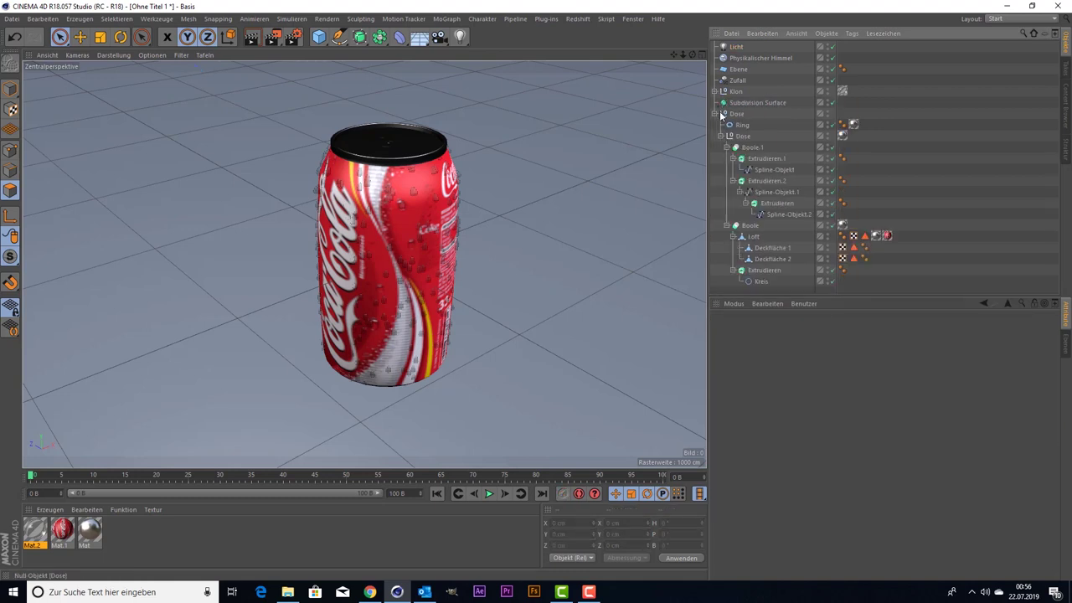
{"action": "left_click", "coordinate": [715, 114]}
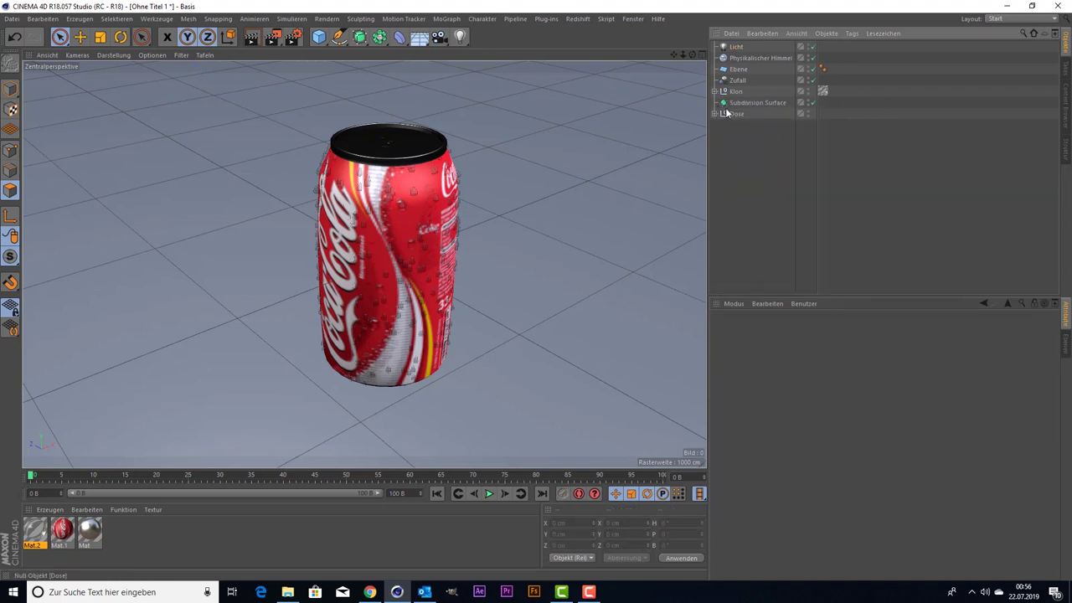
{"action": "left_click", "coordinate": [738, 114], "text": "ctrl"}
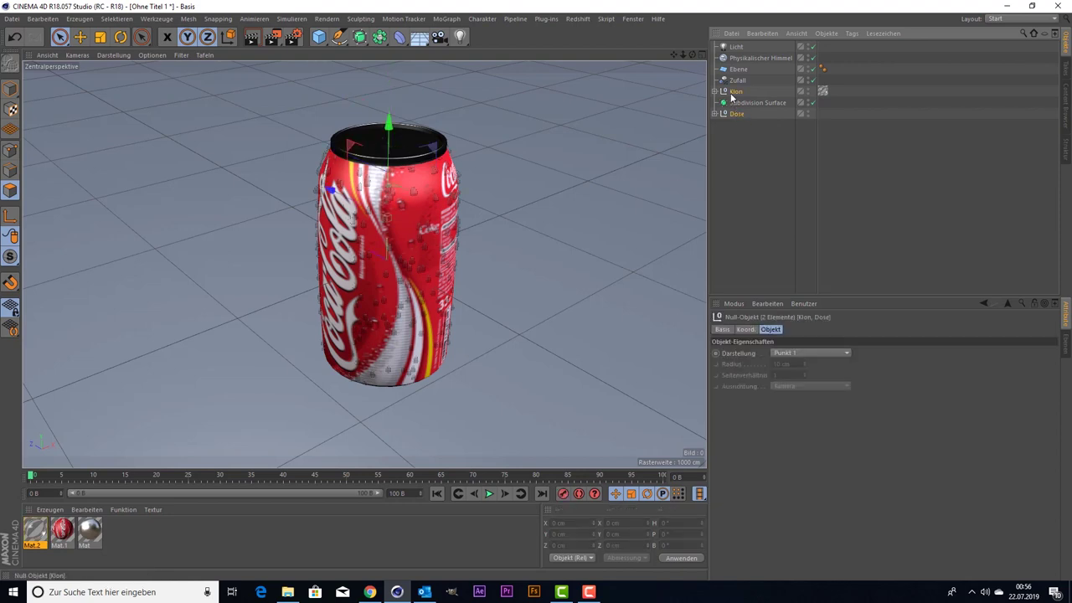
{"action": "left_click_drag", "start_coordinate": [737, 91], "coordinate": [738, 115]}
{"action": "left_click", "coordinate": [717, 102]}
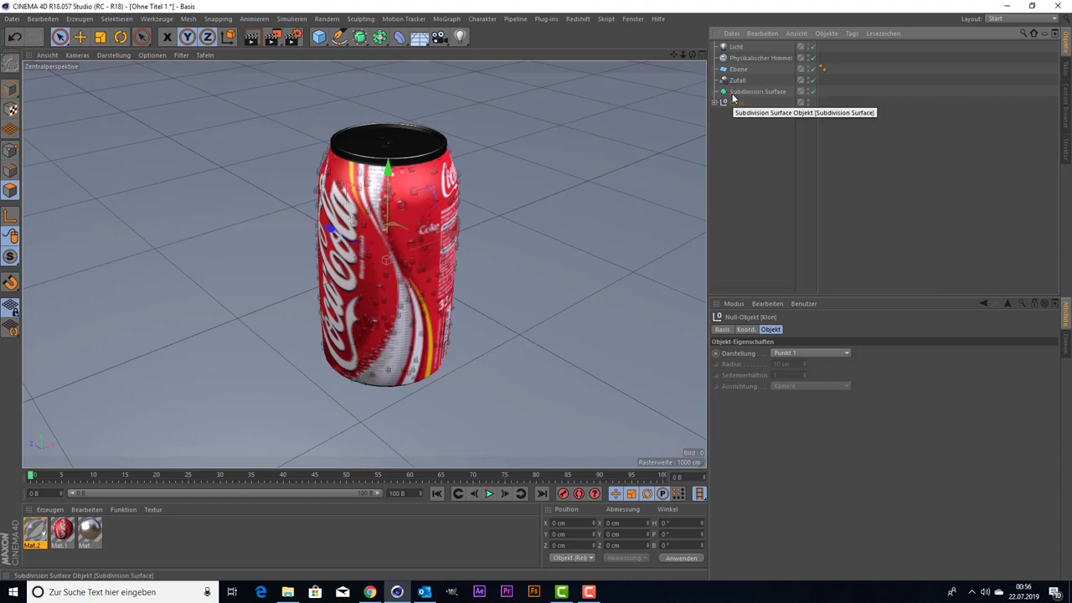
{"action": "key", "text": "ctrl+z"}
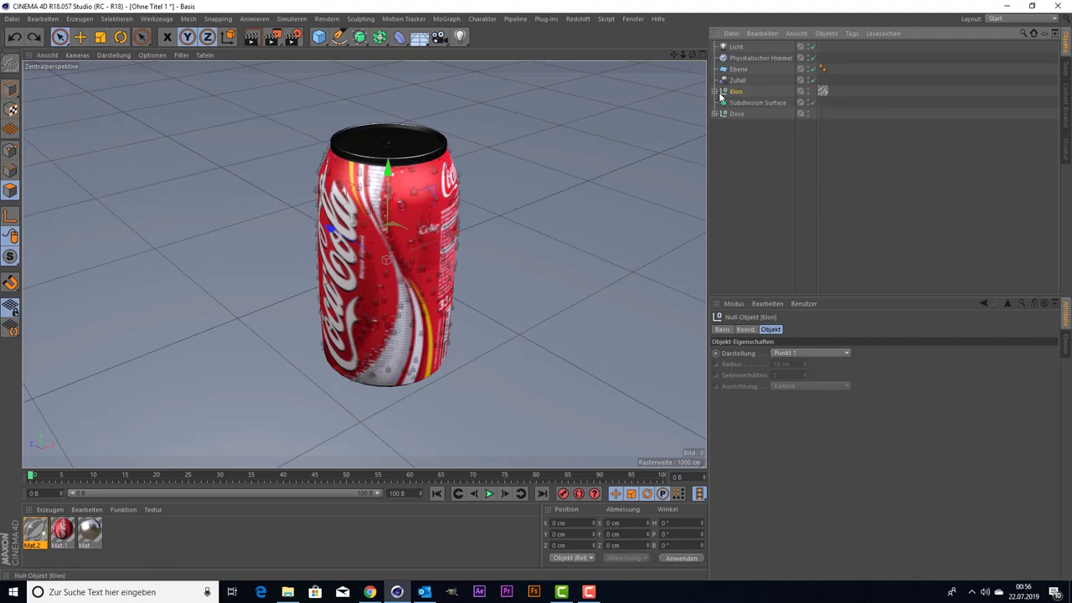
- Nest Klon inside Dose under the Subdivision Surface, collapsed and selected
{"action": "left_click", "coordinate": [715, 92]}
{"action": "left_click", "coordinate": [716, 93]}
{"action": "left_click_drag", "start_coordinate": [732, 113], "coordinate": [732, 107]}
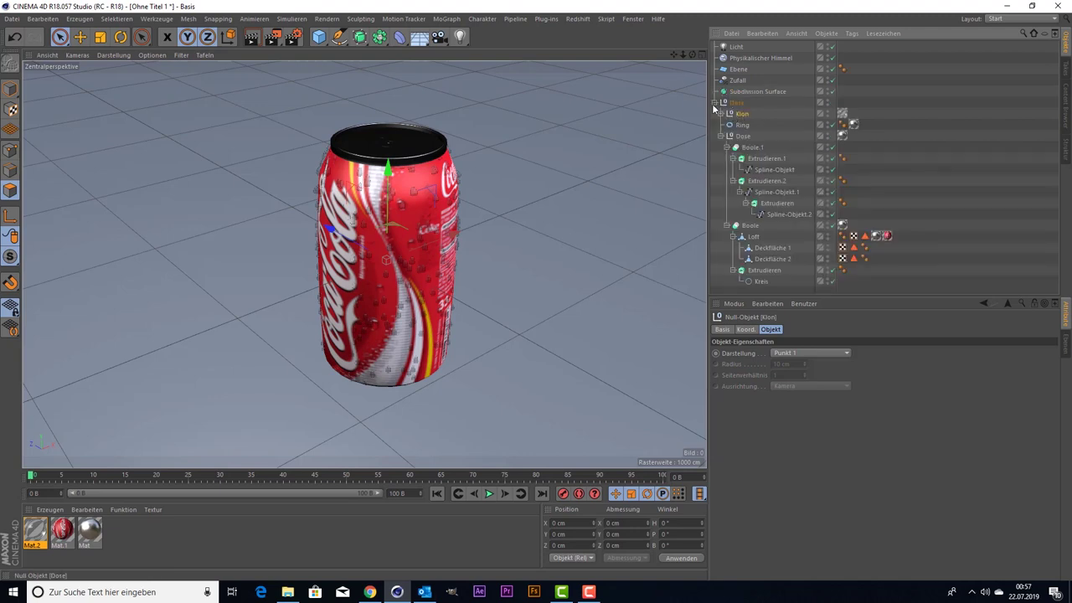
{"action": "left_click", "coordinate": [714, 103]}
{"action": "left_click_drag", "start_coordinate": [729, 103], "coordinate": [746, 94]}
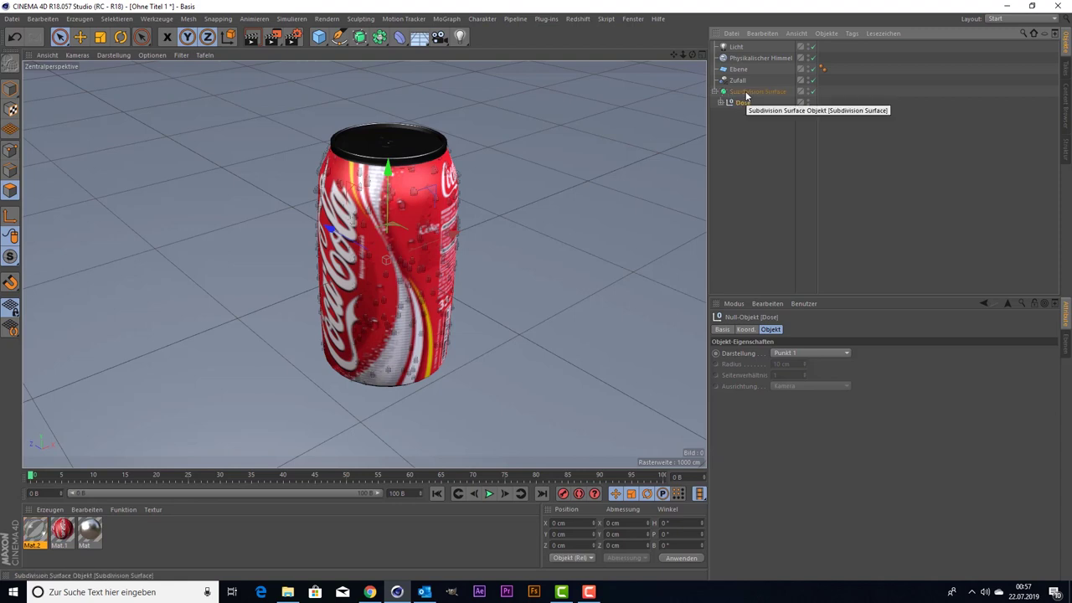
{"action": "left_click", "coordinate": [715, 91]}
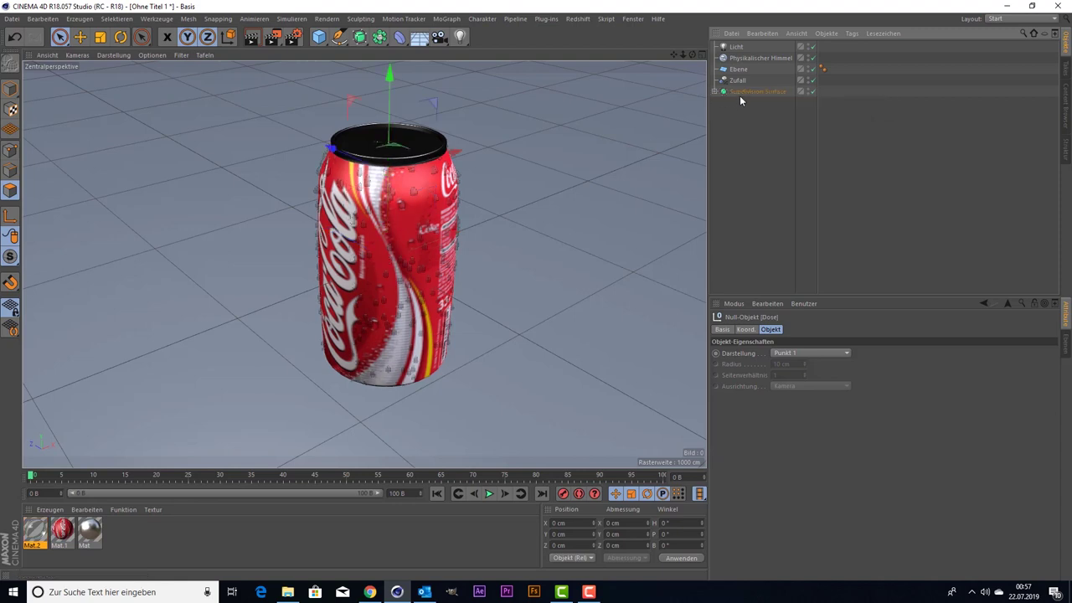
{"action": "left_click", "coordinate": [741, 91]}
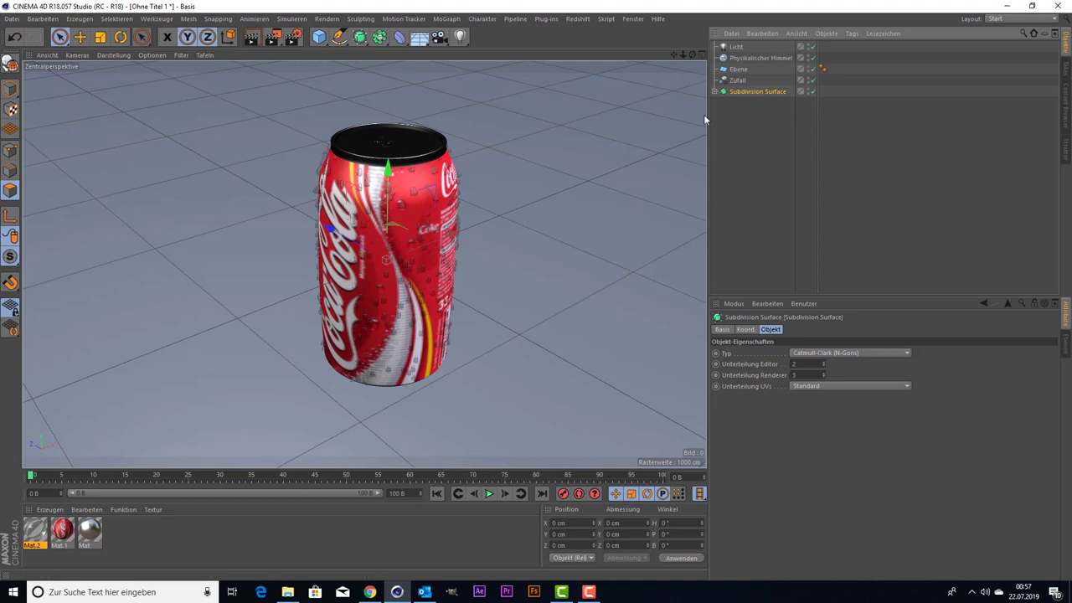
- Rotate the can around its vertical axis and paste a duplicate of it
{"action": "left_click", "coordinate": [120, 37]}
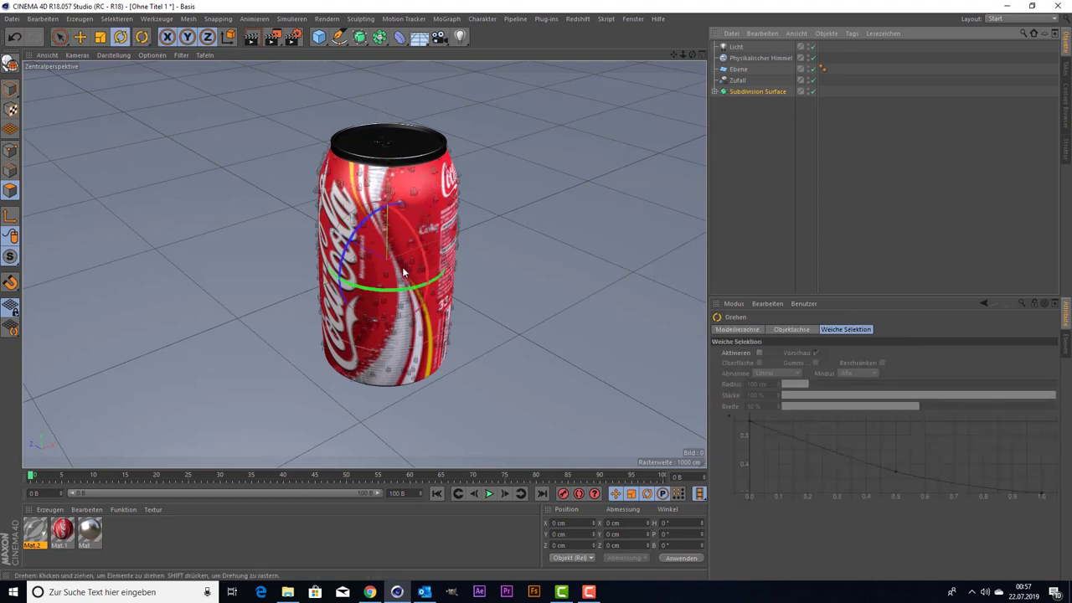
{"action": "mouse_move", "coordinate": [397, 293]}
{"action": "left_mouse_down"}
{"action": "mouse_move", "coordinate": [286, 293]}
{"action": "mouse_move", "coordinate": [134, 273]}
{"action": "left_mouse_up"}
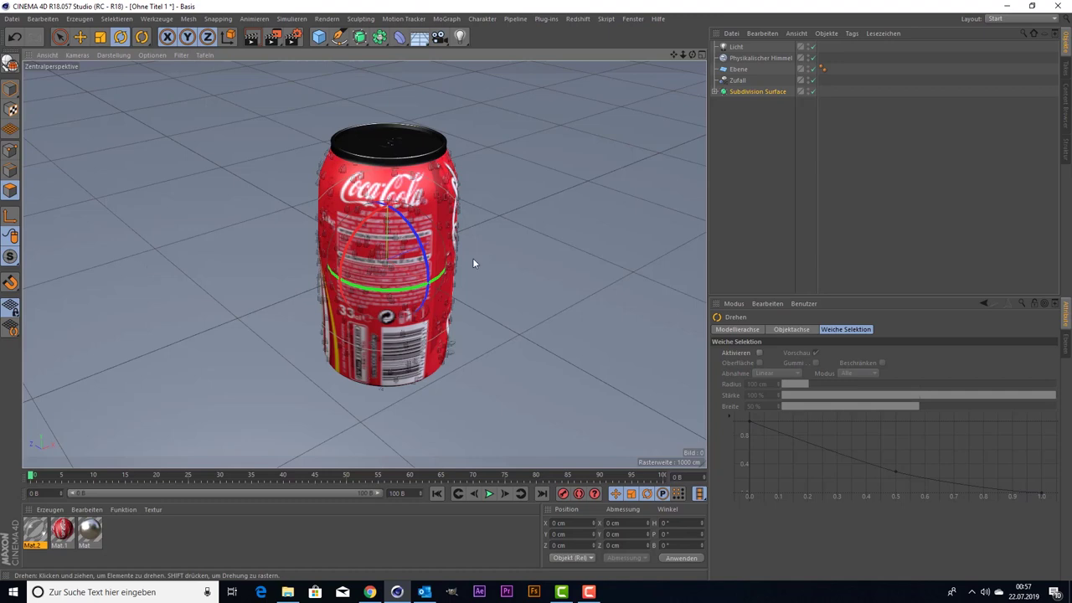
{"action": "left_click_drag", "start_coordinate": [673, 55], "coordinate": [365, 265]}
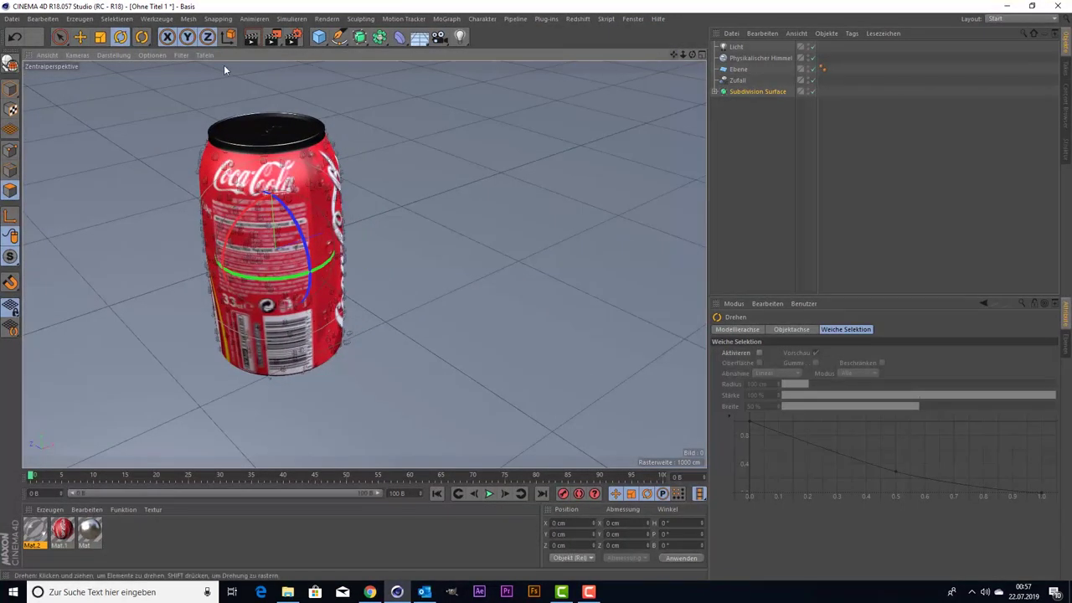
{"action": "key", "text": "ctrl+v"}
- Move the copy, Subdivision Surface.1, to the right of the first can and frame both
{"action": "left_click", "coordinate": [60, 36]}
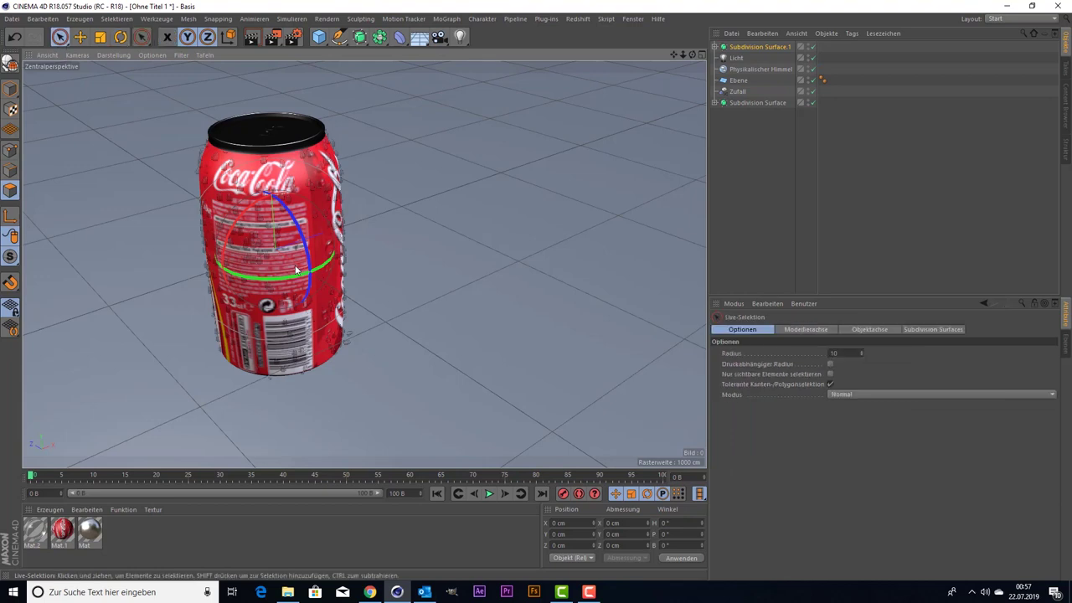
{"action": "left_click", "coordinate": [753, 47]}
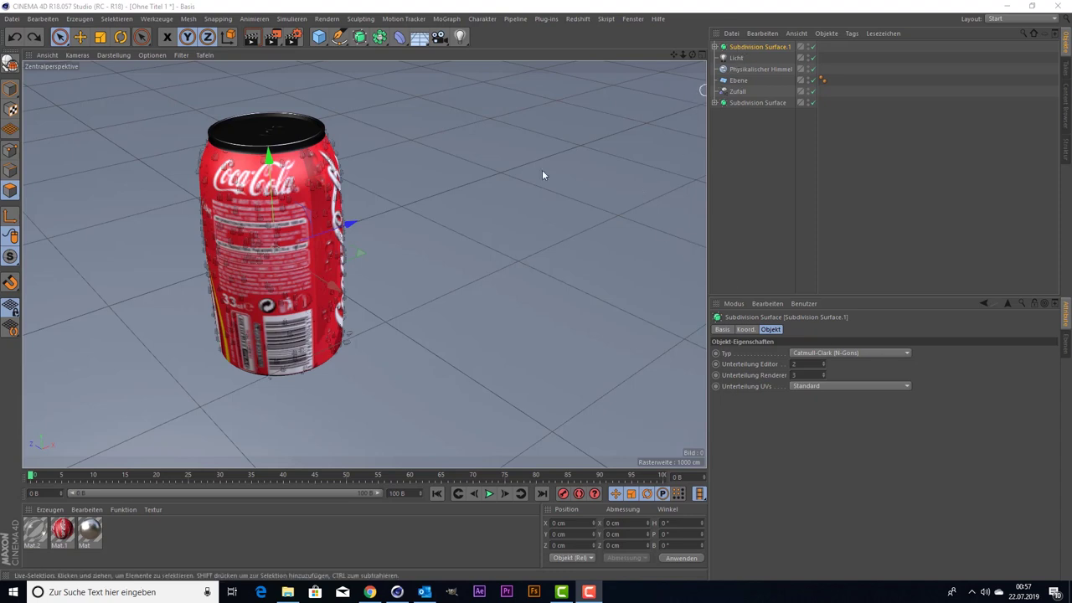
{"action": "mouse_move", "coordinate": [310, 270]}
{"action": "left_mouse_down"}
{"action": "mouse_move", "coordinate": [448, 305]}
{"action": "mouse_move", "coordinate": [574, 228]}
{"action": "left_mouse_up"}
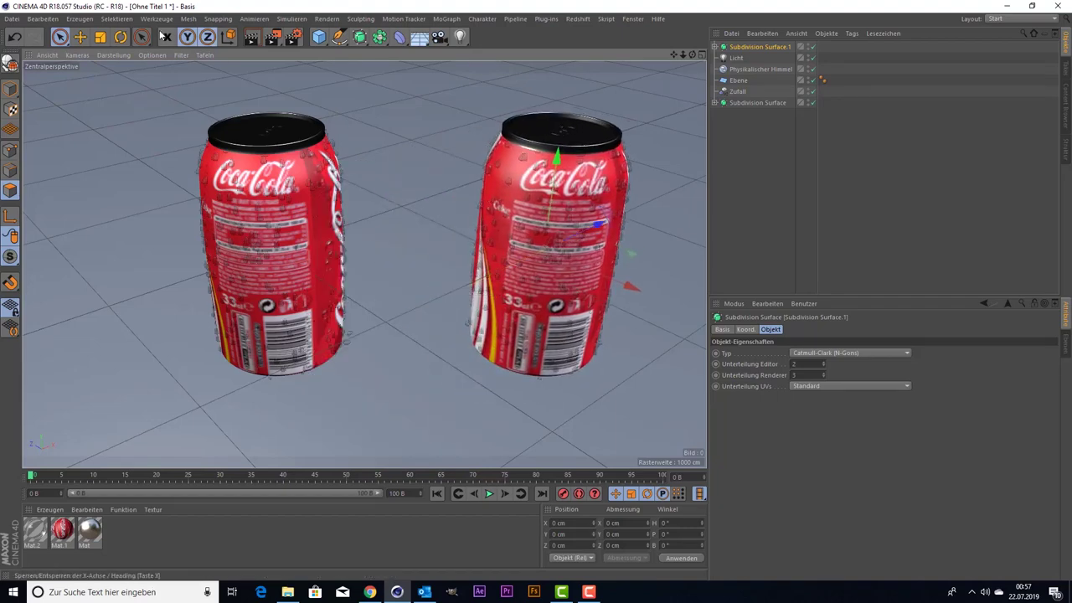
{"action": "left_click", "coordinate": [122, 38]}
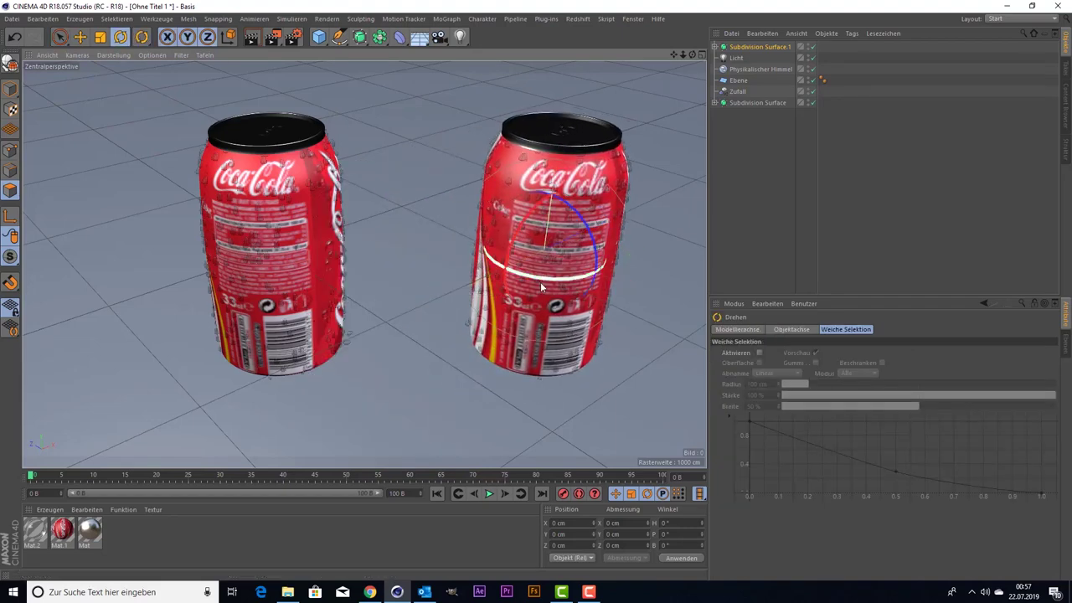
{"action": "left_click_drag", "start_coordinate": [550, 286], "coordinate": [562, 284]}
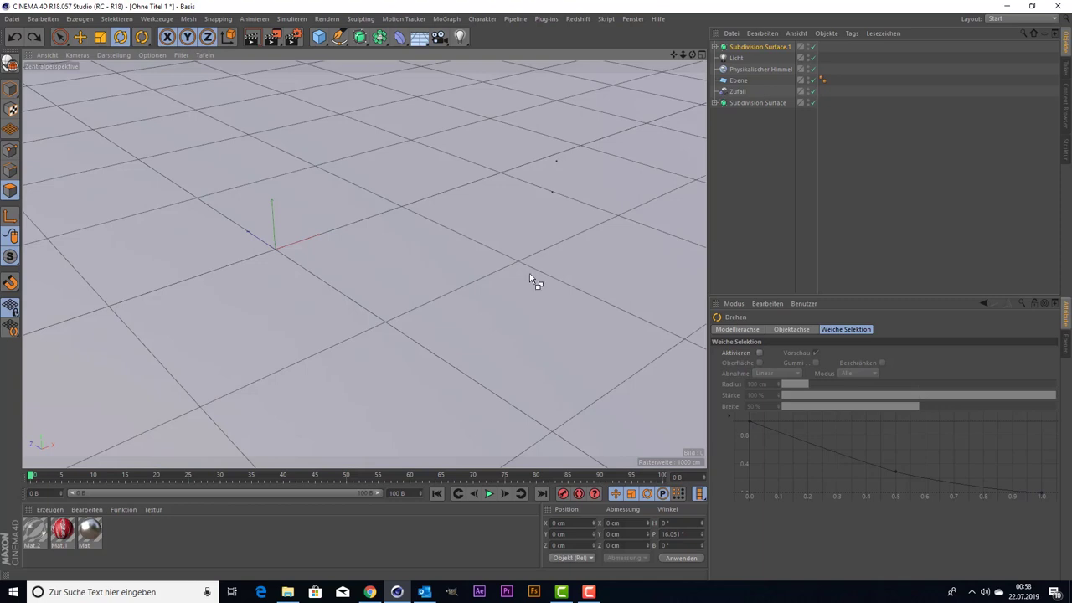
{"action": "key", "text": "ctrl+y"}
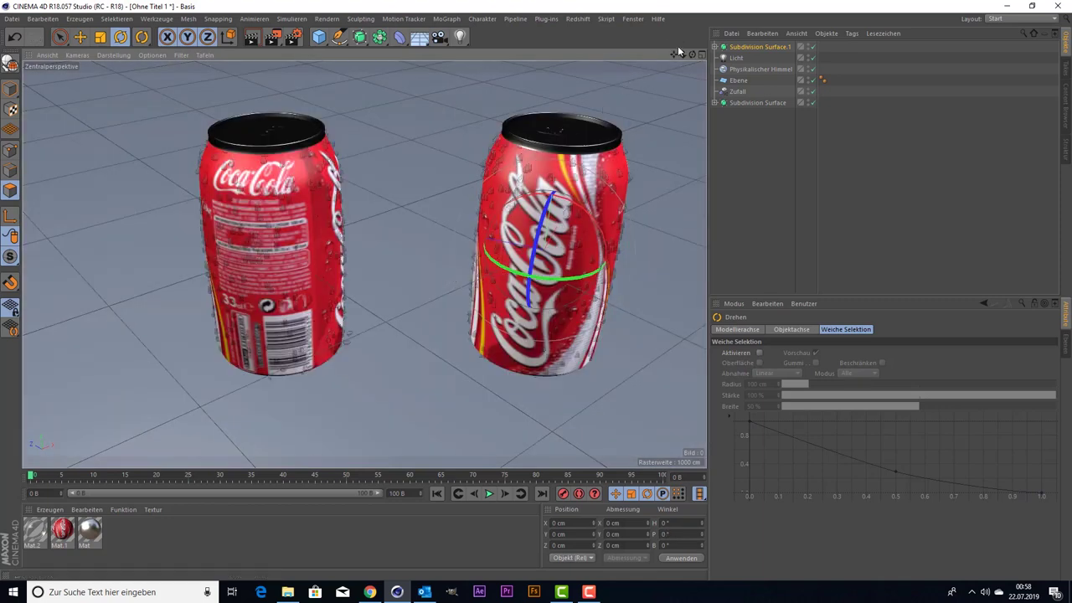
{"action": "left_click_drag", "start_coordinate": [674, 56], "coordinate": [364, 262]}
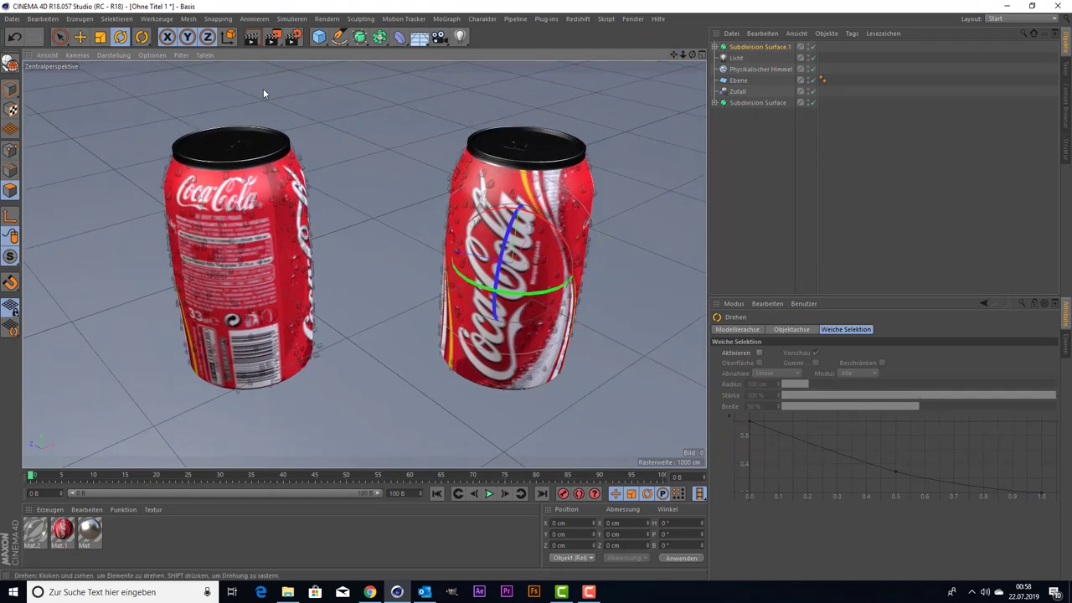
- Create Mat.3 and assign it to the floor plane
{"action": "double_click", "coordinate": [129, 547]}
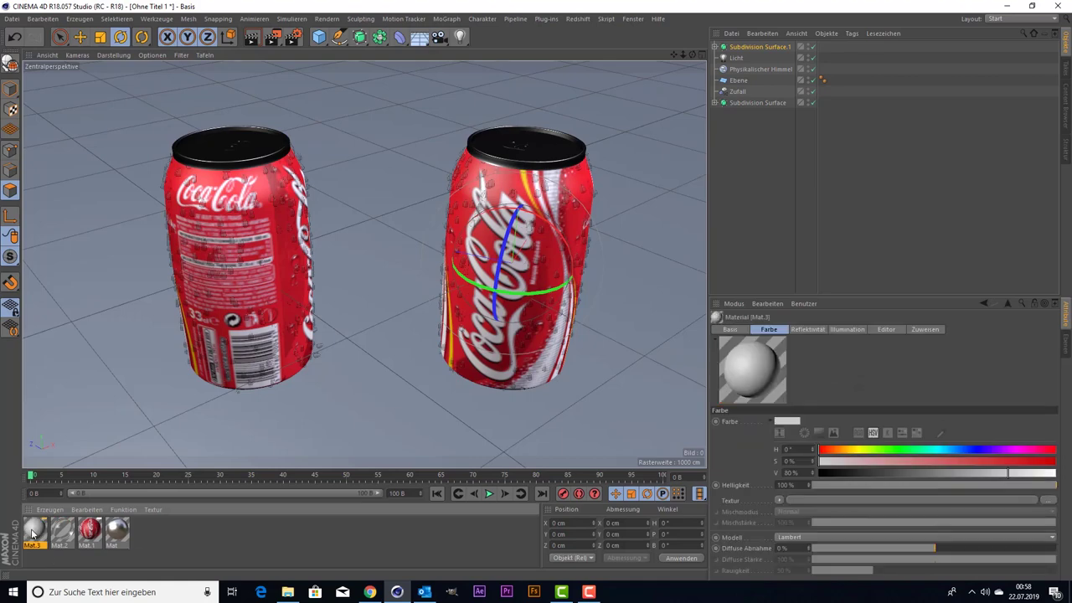
{"action": "left_click_drag", "start_coordinate": [34, 535], "coordinate": [89, 386]}
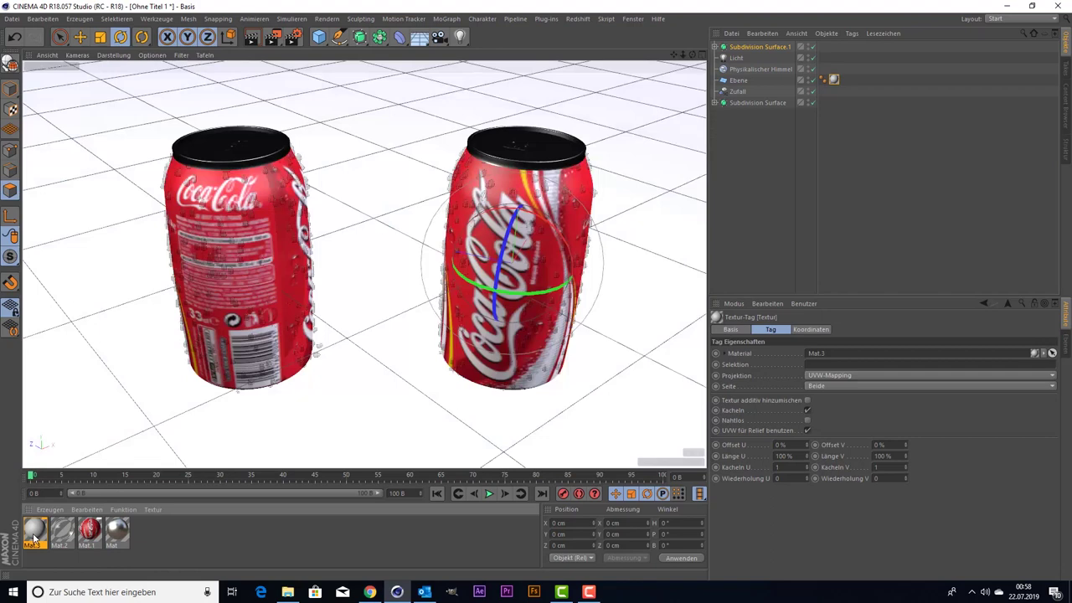
{"action": "double_click", "coordinate": [49, 524]}
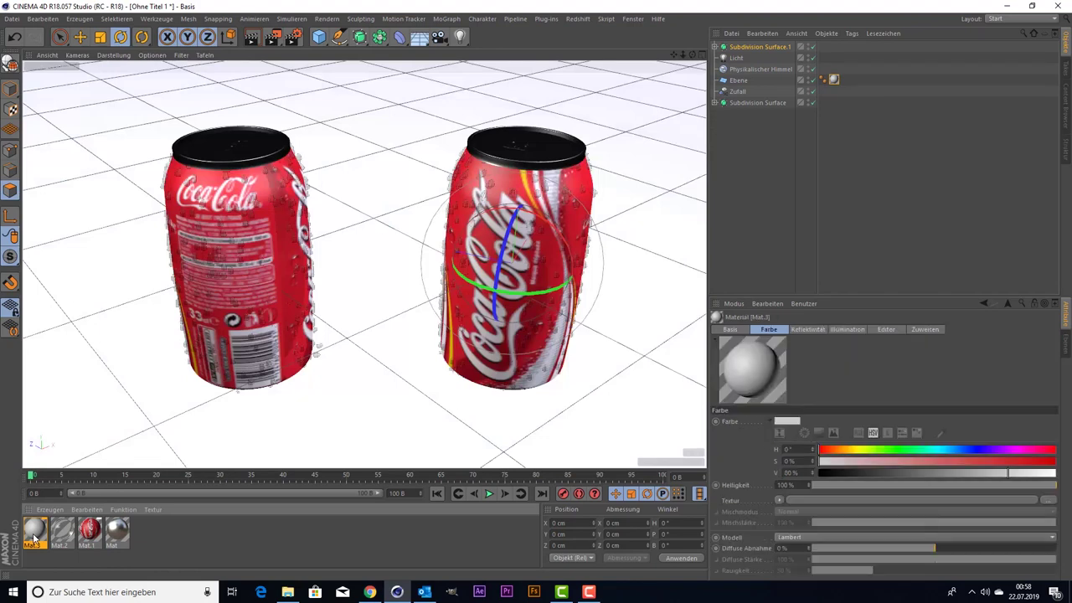
{"action": "left_click", "coordinate": [204, 193]}
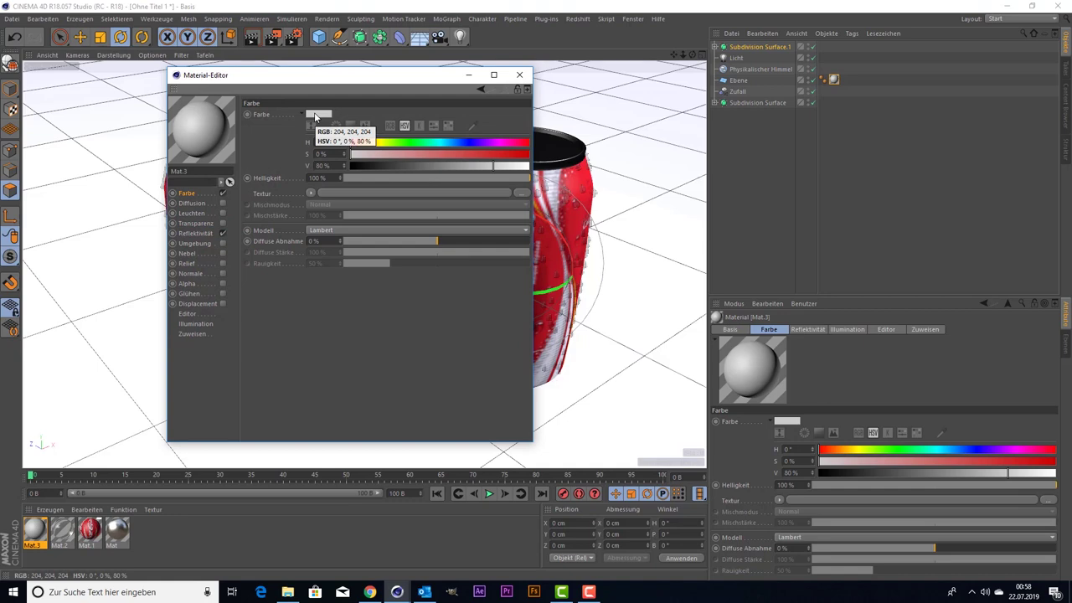
- Add a GGX reflectance layer to Mat.3 at about 23% brightness
{"action": "left_click", "coordinate": [197, 234]}
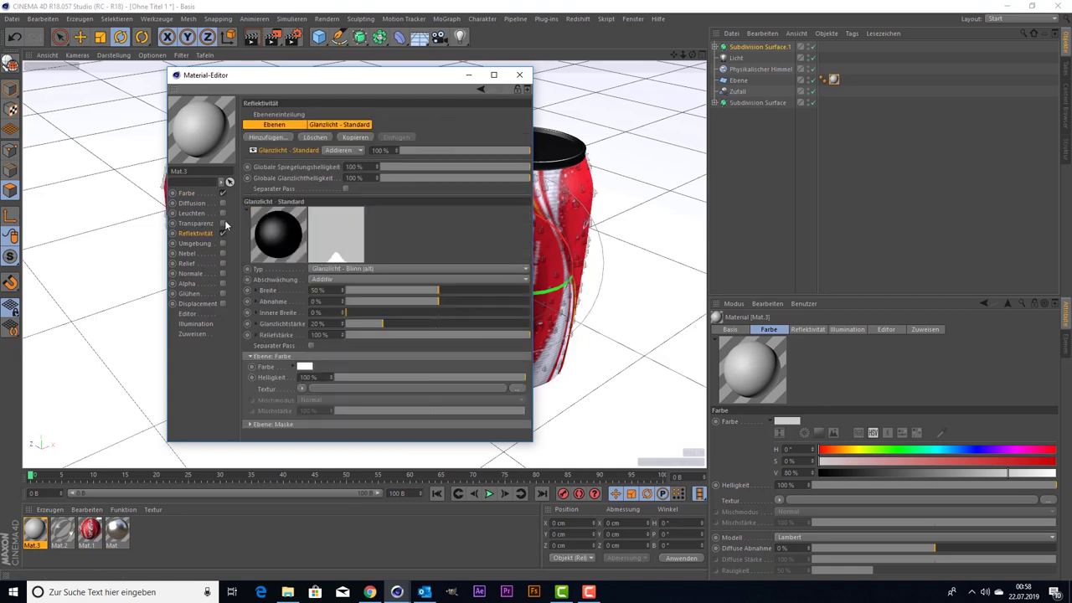
{"action": "left_click", "coordinate": [269, 138]}
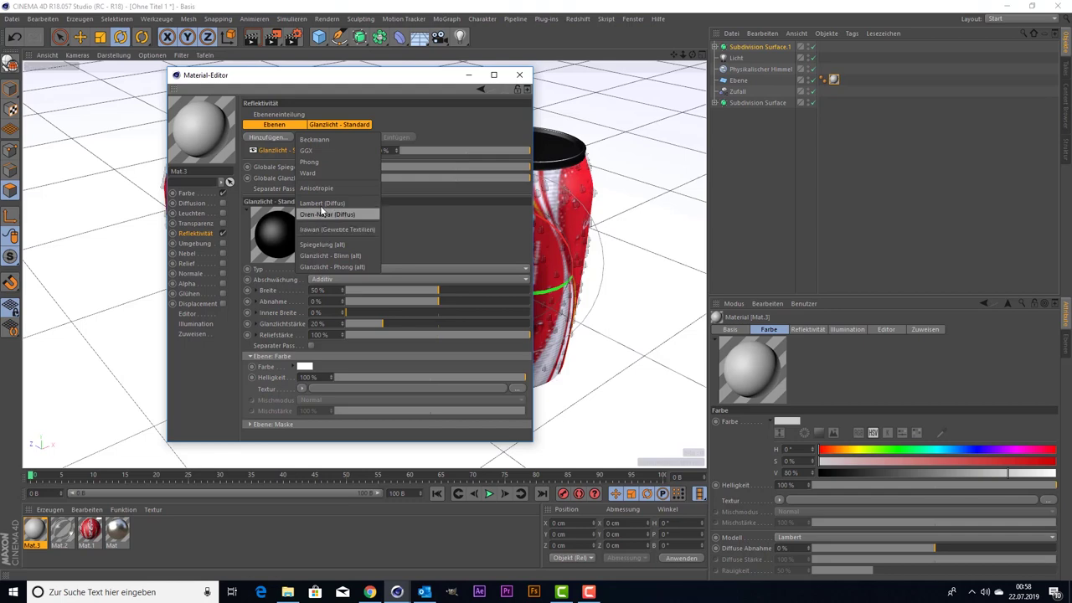
{"action": "left_click", "coordinate": [320, 151]}
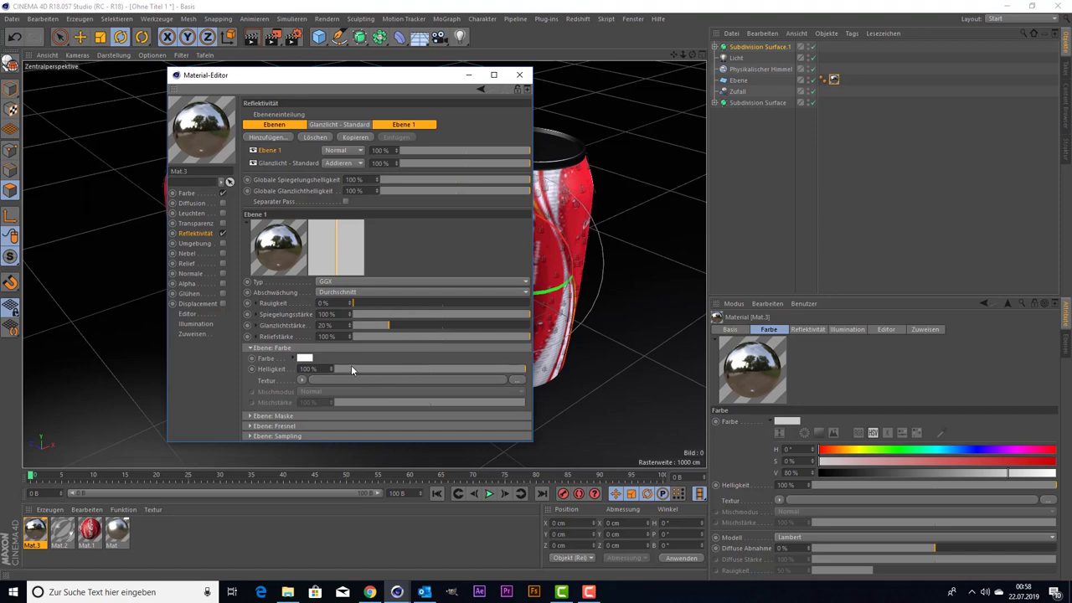
{"action": "left_click", "coordinate": [352, 369]}
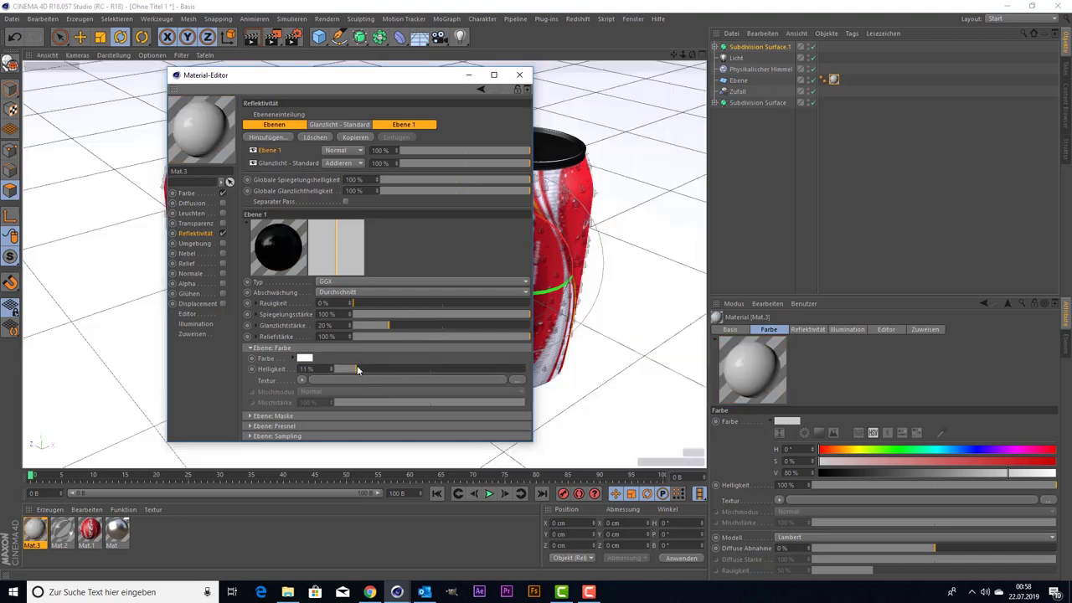
{"action": "left_click_drag", "start_coordinate": [358, 369], "coordinate": [528, 369]}
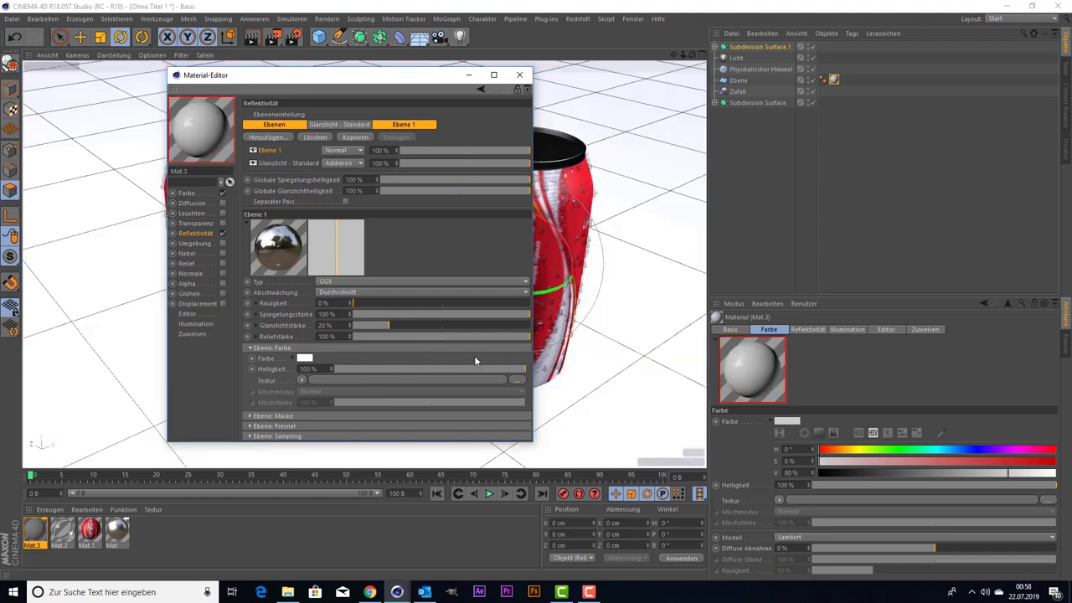
{"action": "left_click", "coordinate": [375, 369]}
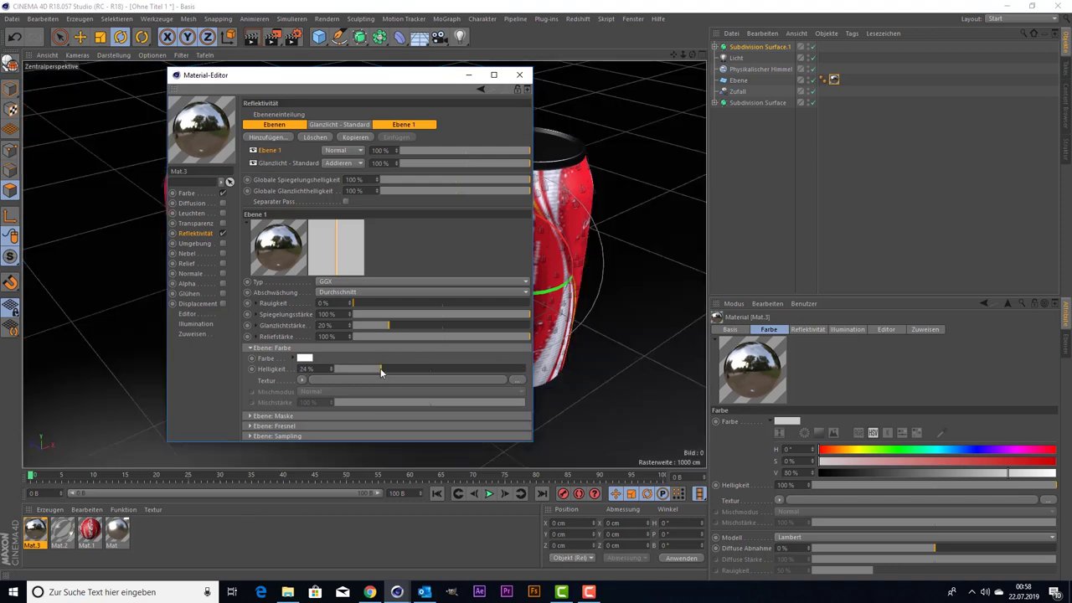
{"action": "left_click_drag", "start_coordinate": [381, 369], "coordinate": [380, 368]}
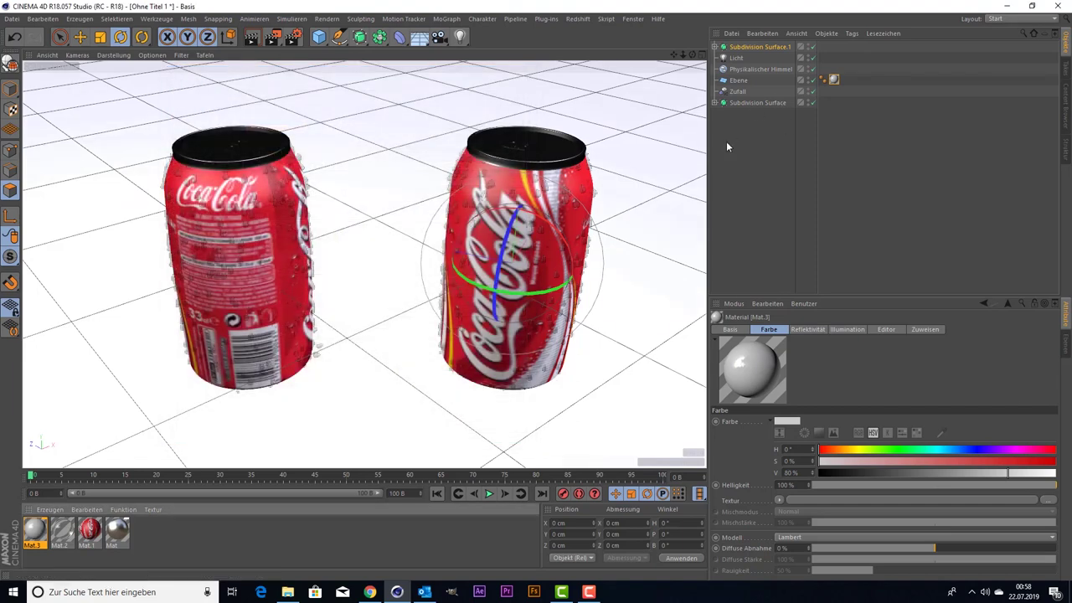
- Give Mat.1 a GGX reflection layer at 51% brightness, then render the view
{"action": "left_click", "coordinate": [90, 529]}
{"action": "double_click", "coordinate": [96, 530]}
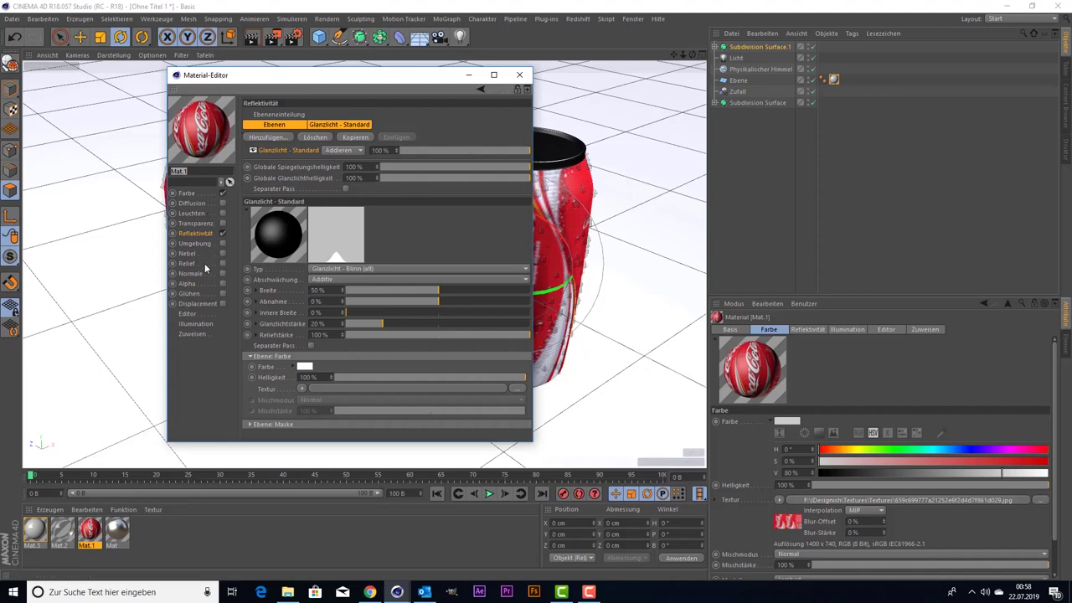
{"action": "left_click", "coordinate": [266, 137]}
{"action": "left_click", "coordinate": [329, 155]}
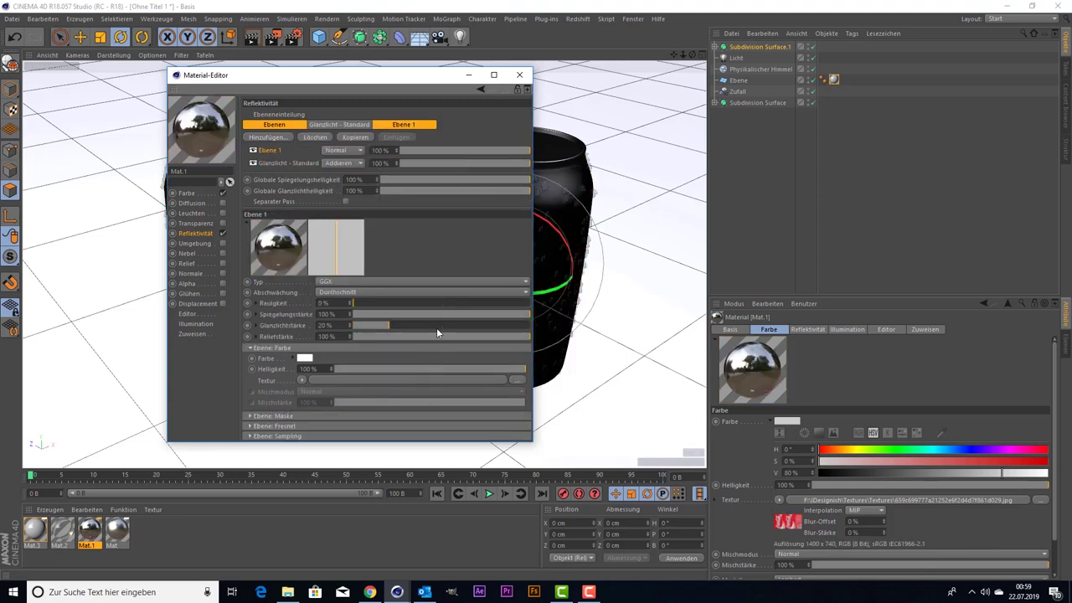
{"action": "left_click", "coordinate": [433, 368]}
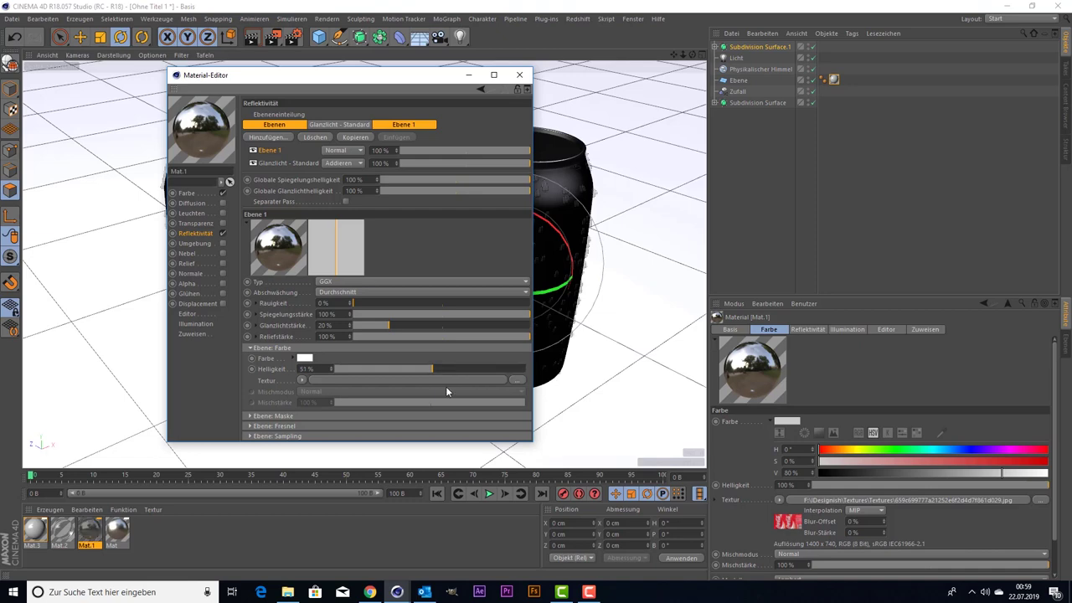
{"action": "left_click", "coordinate": [519, 75]}
{"action": "left_click", "coordinate": [253, 37]}
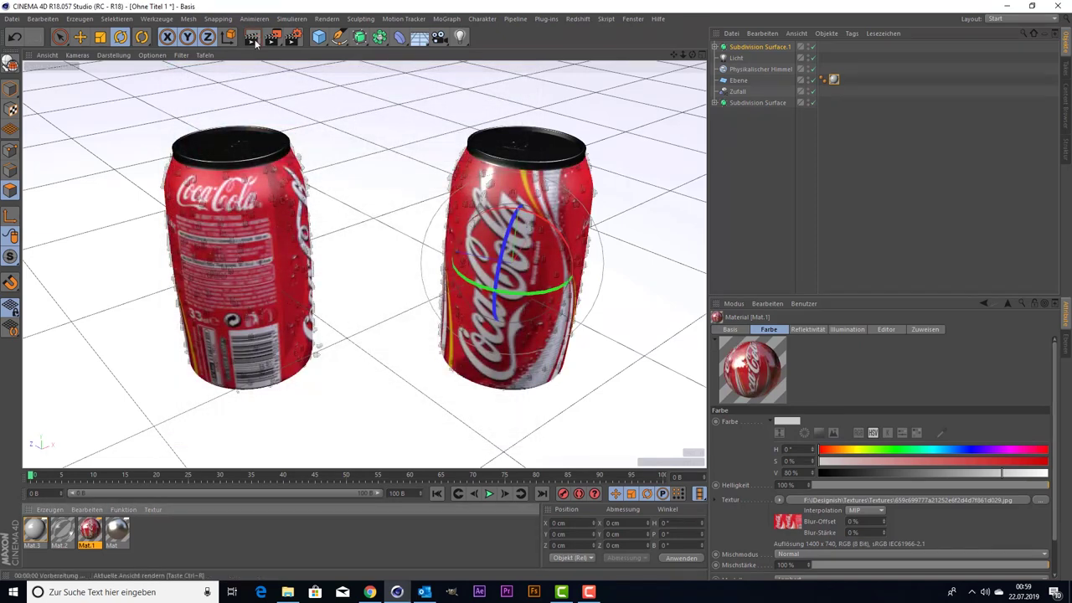